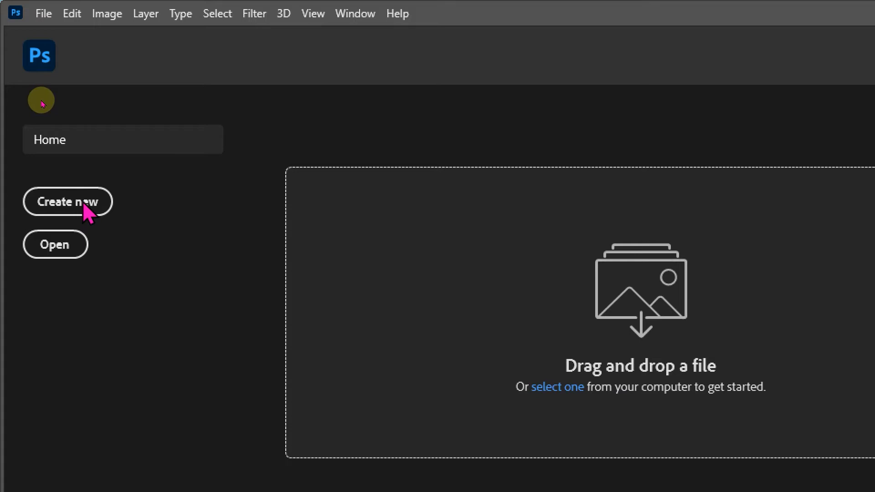
# Step: Create a new 400 × 500 pixel document at 72 pixels/inch in 8 bit RGB Color with a white background
pyautogui.click(43, 13)
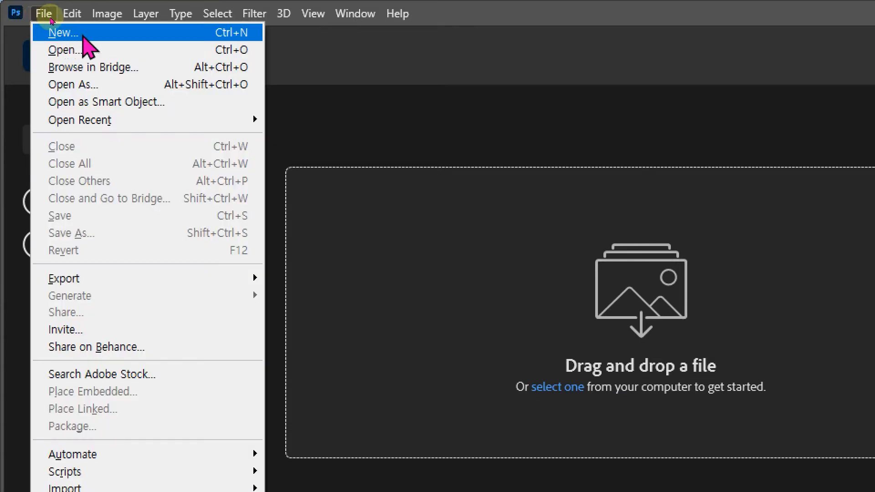
pyautogui.click(203, 39)
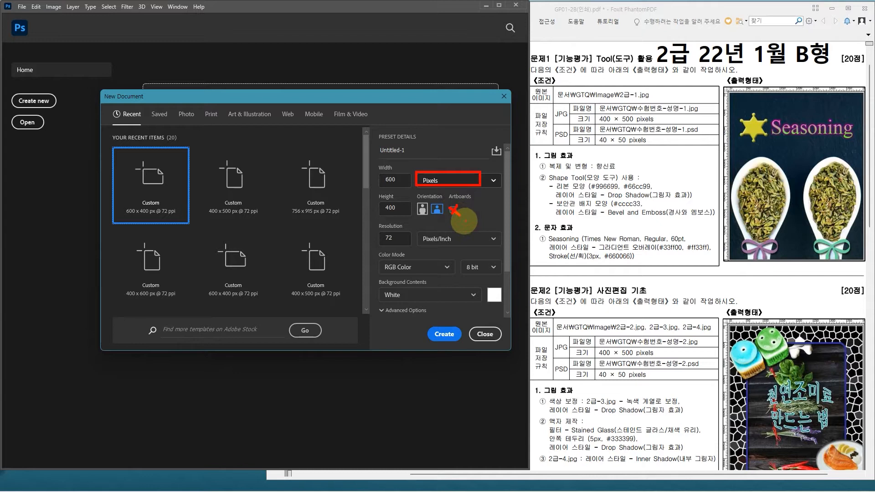
pyautogui.moveTo(374, 225)
pyautogui.mouseDown()
pyautogui.moveTo(440, 252)
pyautogui.moveTo(504, 249)
pyautogui.mouseUp()
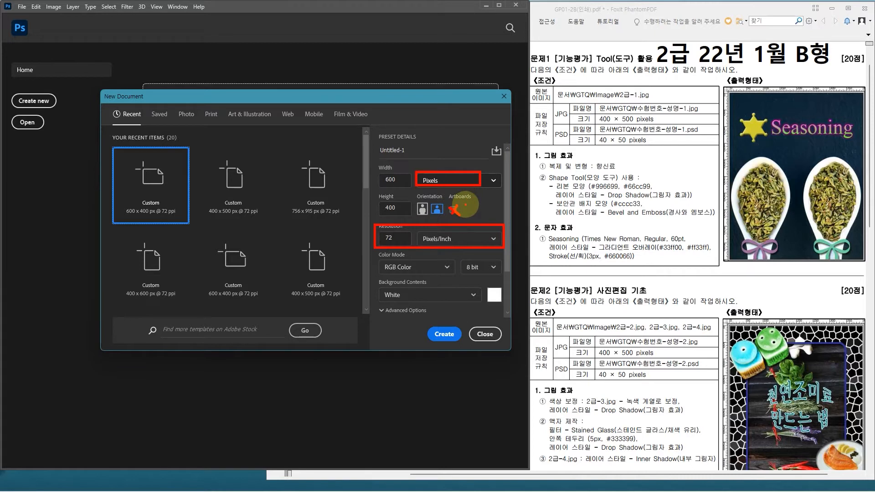
pyautogui.moveTo(374, 251)
pyautogui.mouseDown()
pyautogui.moveTo(403, 270)
pyautogui.moveTo(502, 274)
pyautogui.mouseUp()
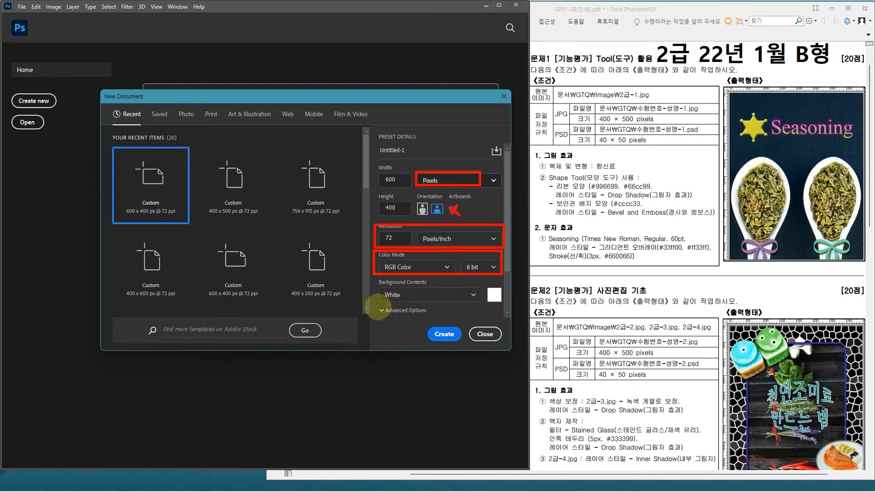
pyautogui.moveTo(377, 283); pyautogui.dragTo(502, 304)
pyautogui.press('Escape')
pyautogui.doubleClick(396, 181)
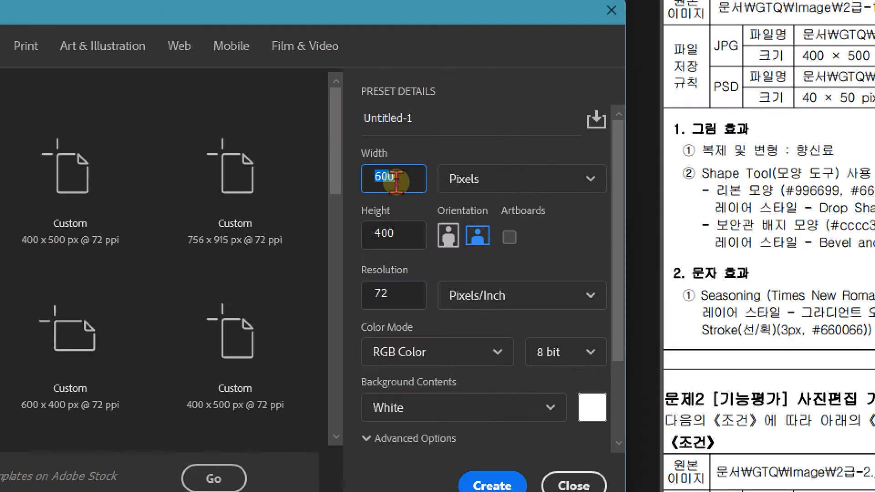
pyautogui.write('400')
pyautogui.doubleClick(395, 233)
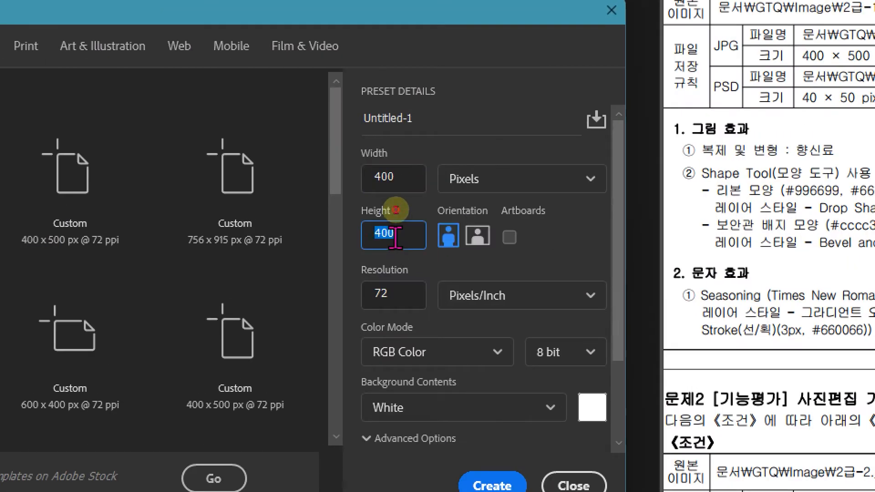
pyautogui.write('50')
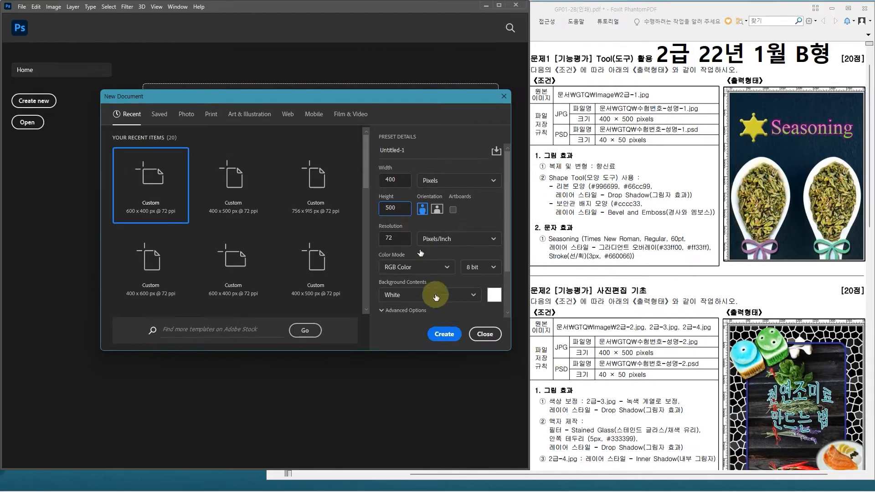
pyautogui.click(487, 487)
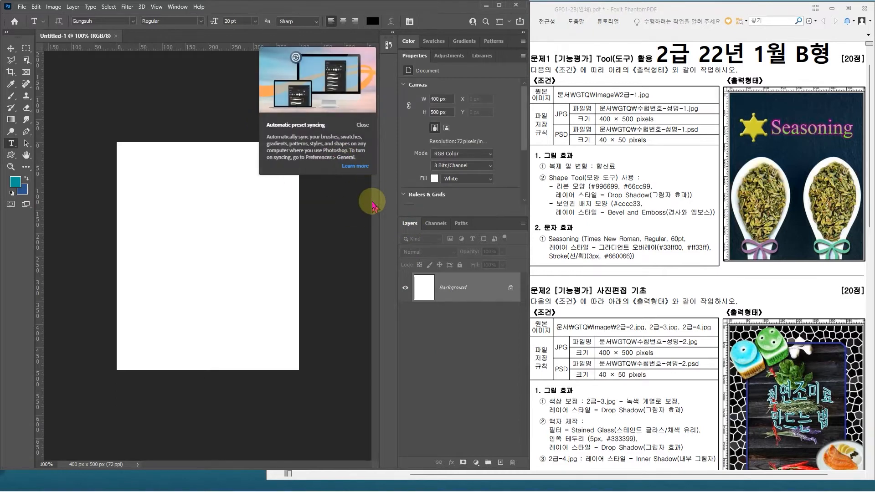
pyautogui.click(363, 124)
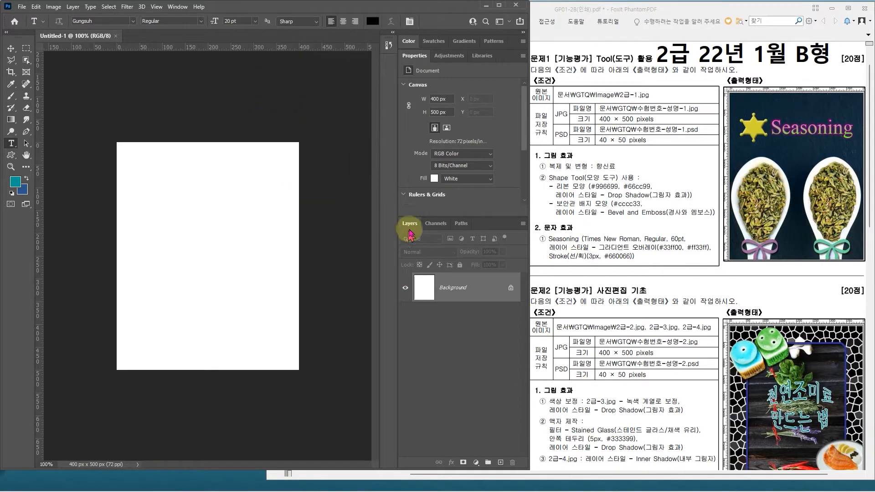
# Step: Rearrange the workspace by floating Channels and the toolbar, closing Layers, and collapsing the docked panels
pyautogui.moveTo(410, 223); pyautogui.dragTo(255, 204)
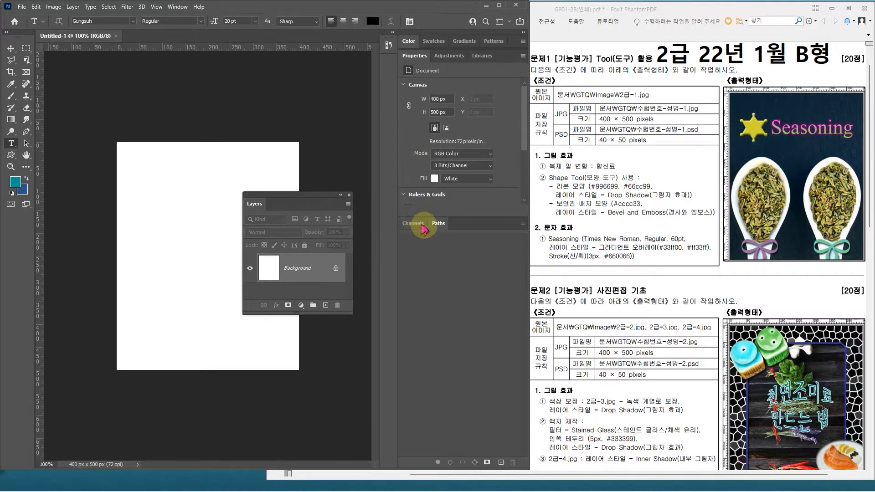
pyautogui.moveTo(412, 224); pyautogui.dragTo(127, 181)
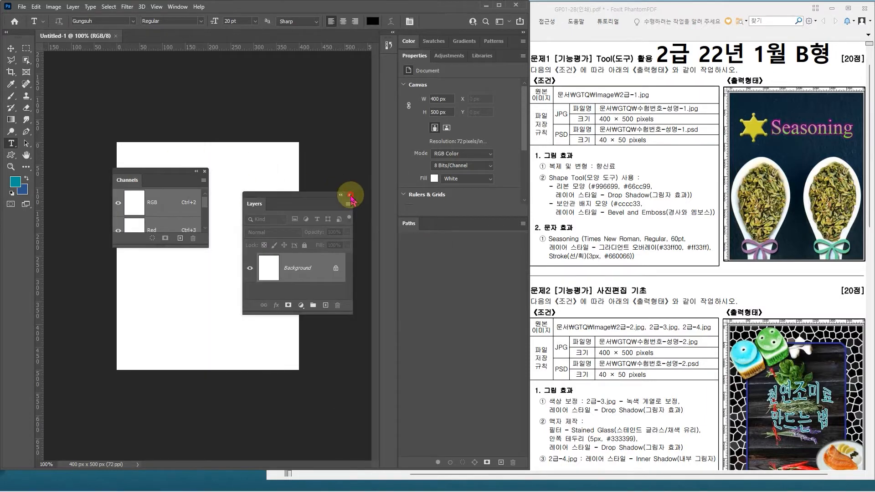
pyautogui.click(350, 196)
pyautogui.click(523, 32)
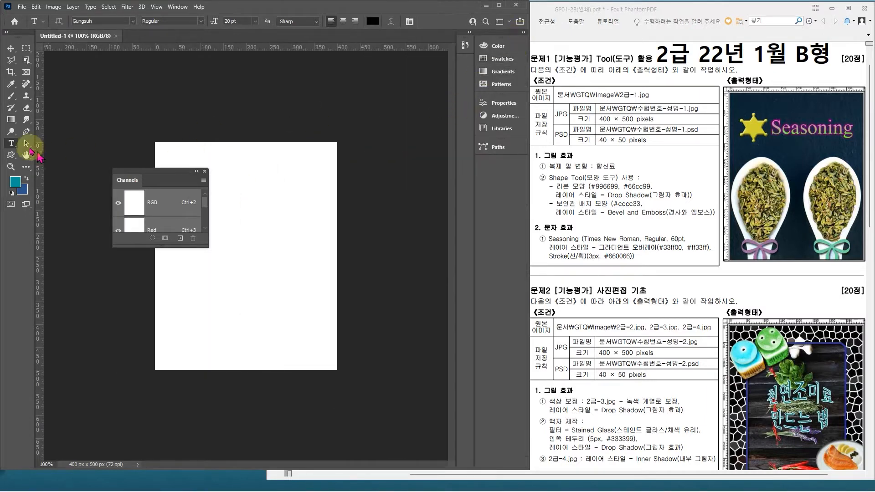
pyautogui.moveTo(18, 40); pyautogui.dragTo(11, 94)
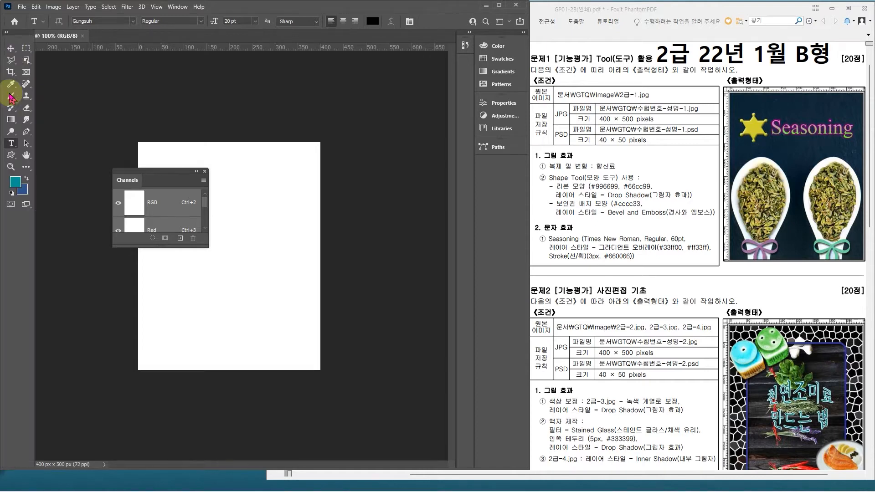
pyautogui.moveTo(14, 32); pyautogui.dragTo(279, 73)
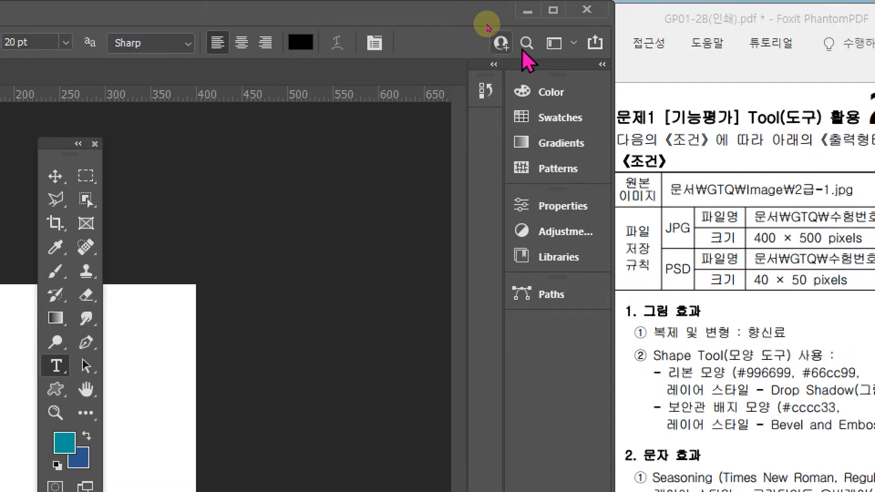
# Step: Switch the workspace to 3D and back to Essentials
pyautogui.click(554, 48)
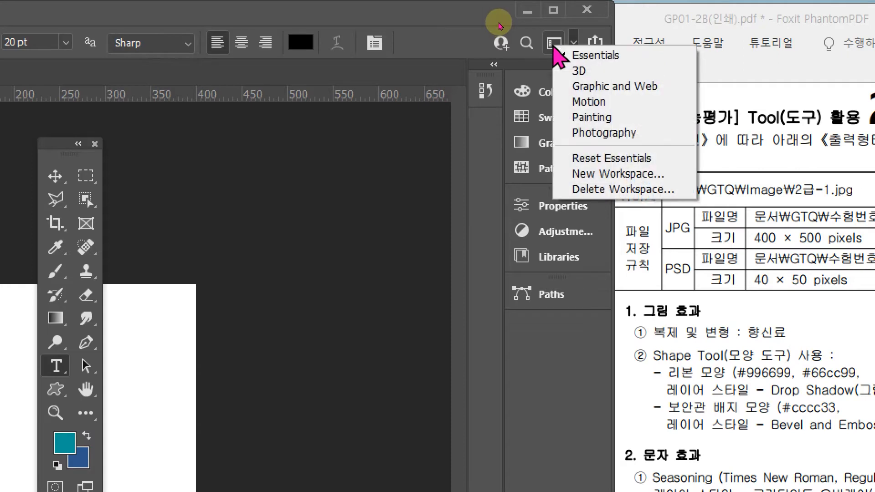
pyautogui.click(598, 56)
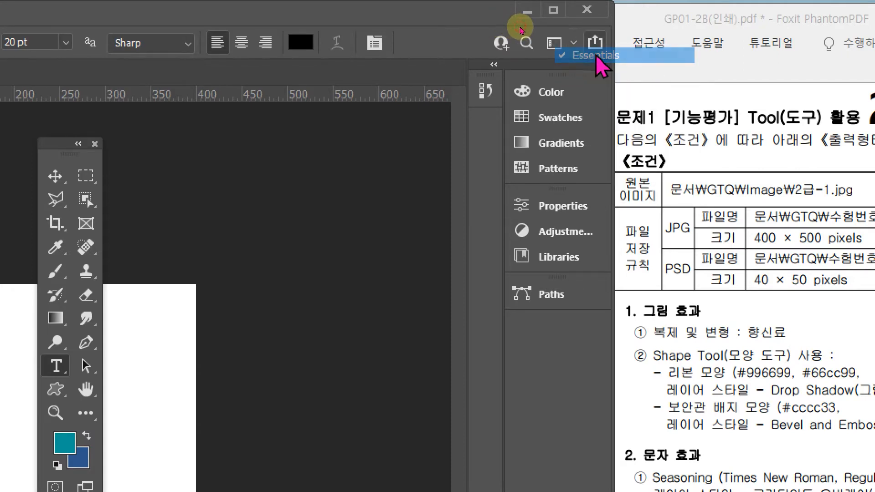
pyautogui.click(573, 42)
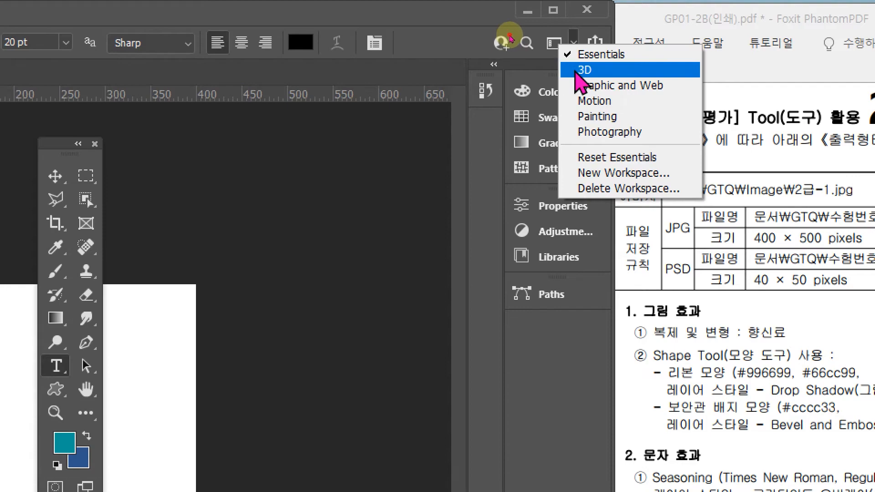
pyautogui.click(577, 70)
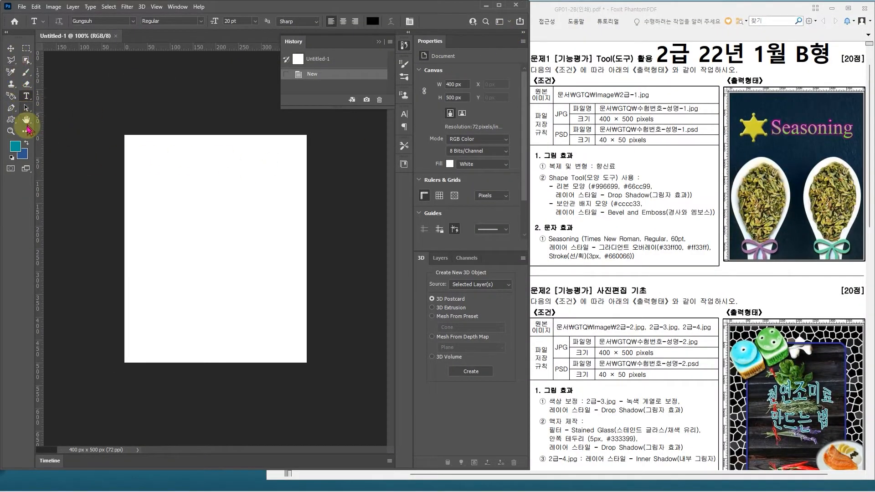
pyautogui.click(508, 22)
pyautogui.click(514, 26)
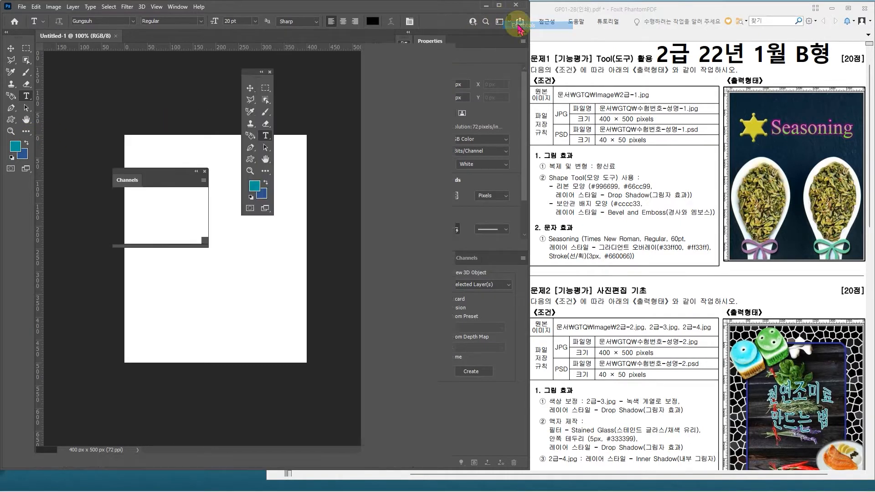
# Step: Reset the Essentials workspace to its default layout and arrange the toolbar in two columns
pyautogui.click(509, 22)
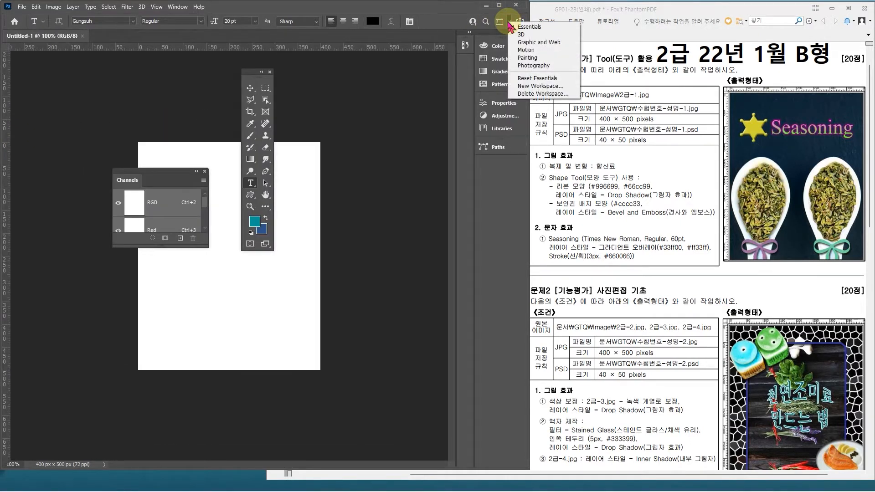
pyautogui.click(534, 81)
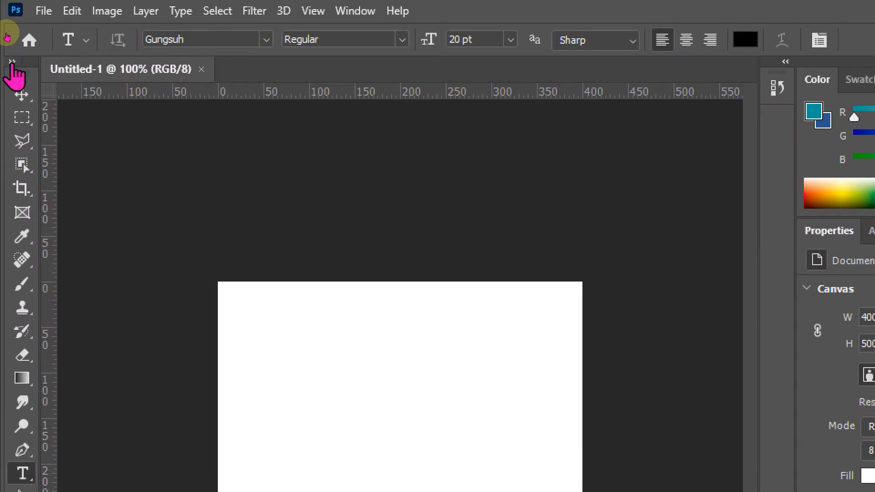
pyautogui.click(12, 62)
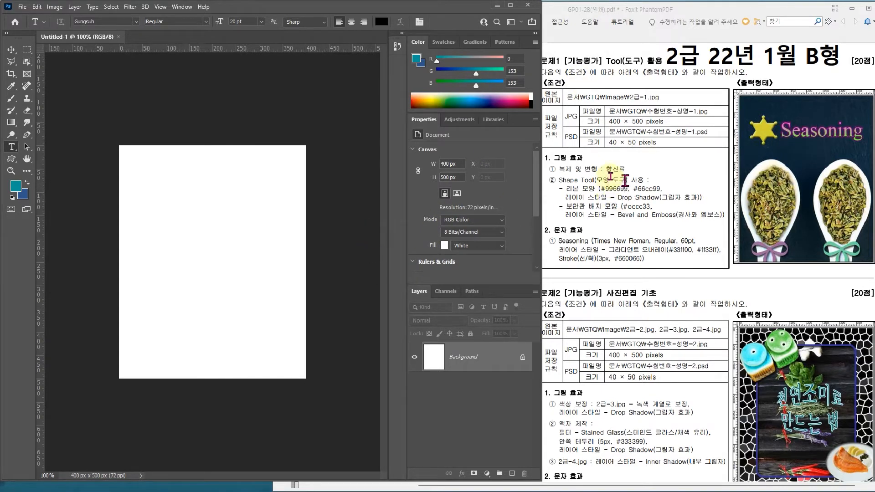
# Step: Open the image 2급-1.jpg from the Image folder inside the GTQ documents folder
pyautogui.click(22, 7)
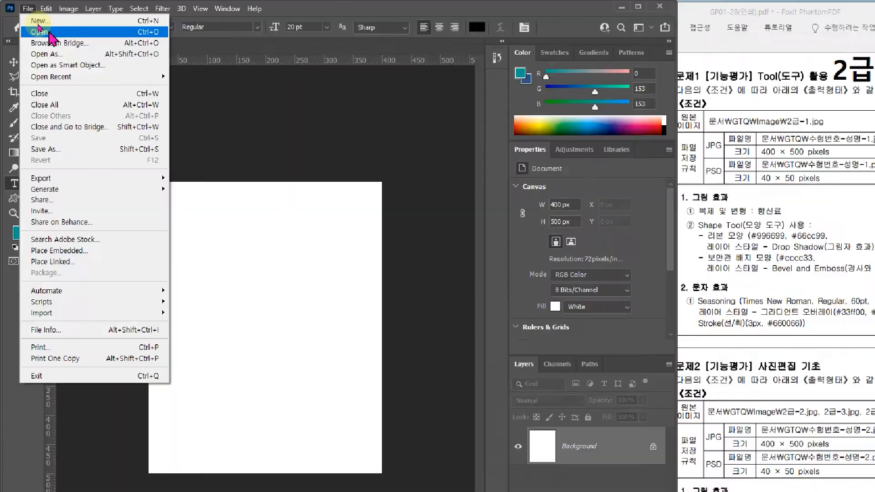
pyautogui.click(75, 52)
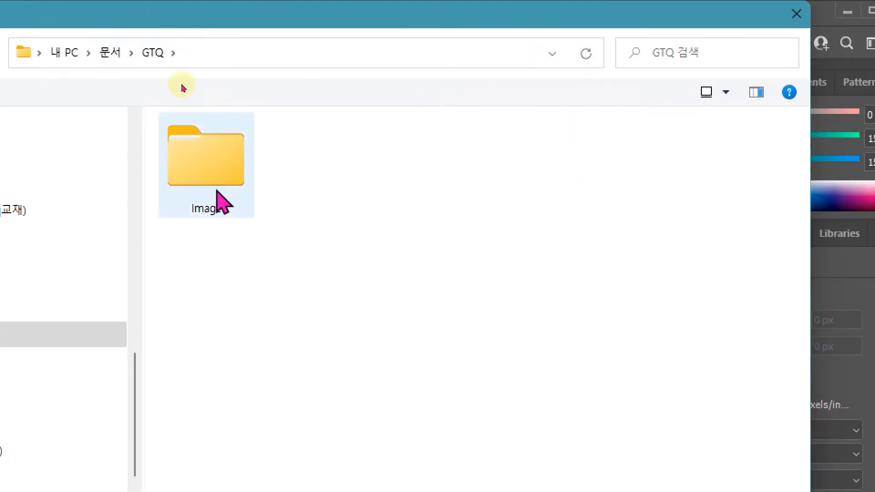
pyautogui.doubleClick(229, 166)
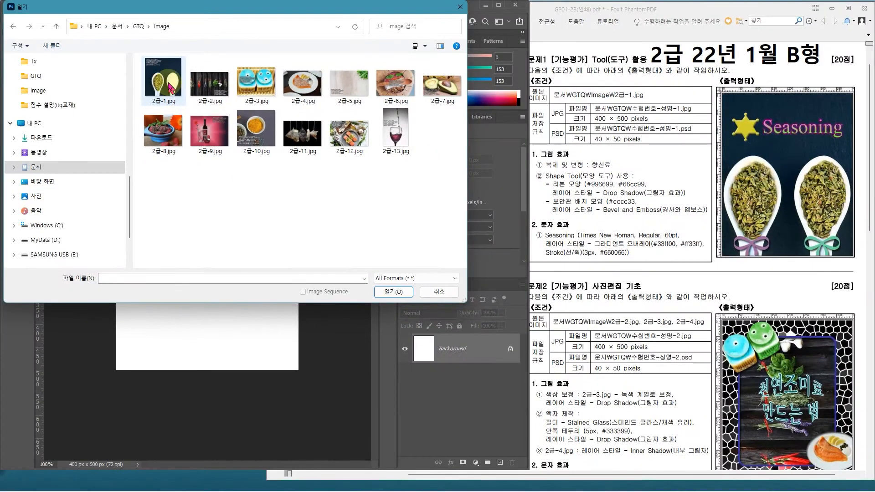
pyautogui.doubleClick(169, 87)
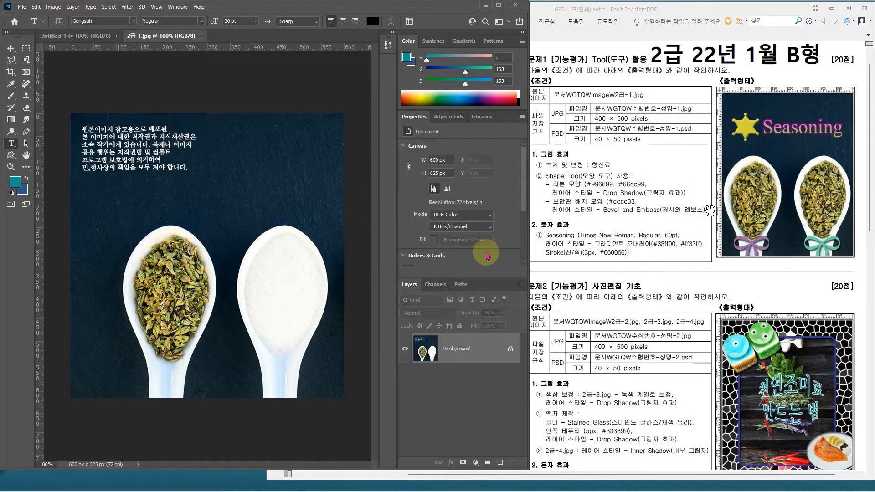
# Step: Copy the whole 2급-1.jpg image and paste it into the blank Untitled-1 document
pyautogui.hotkey('ctrl', 'a')
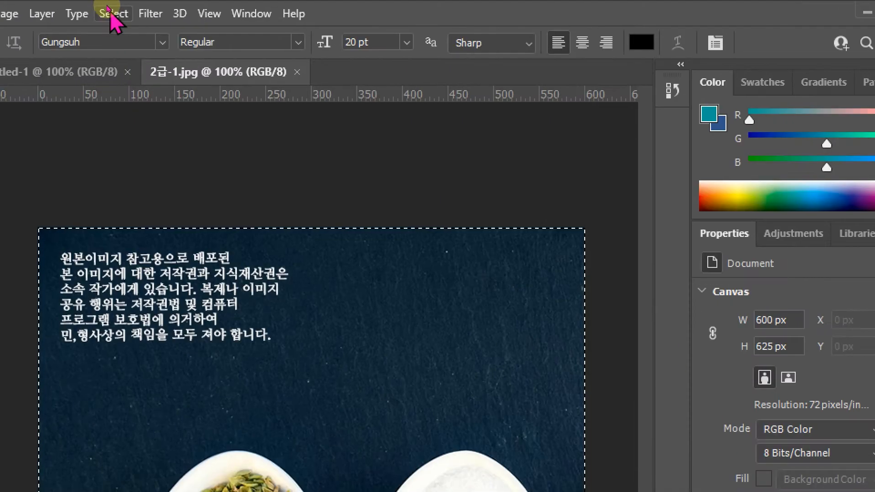
pyautogui.click(113, 13)
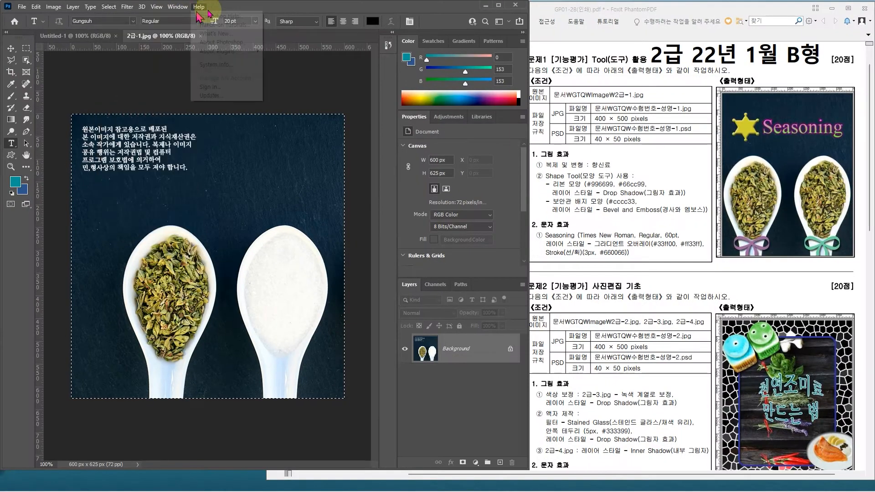
pyautogui.click(343, 17)
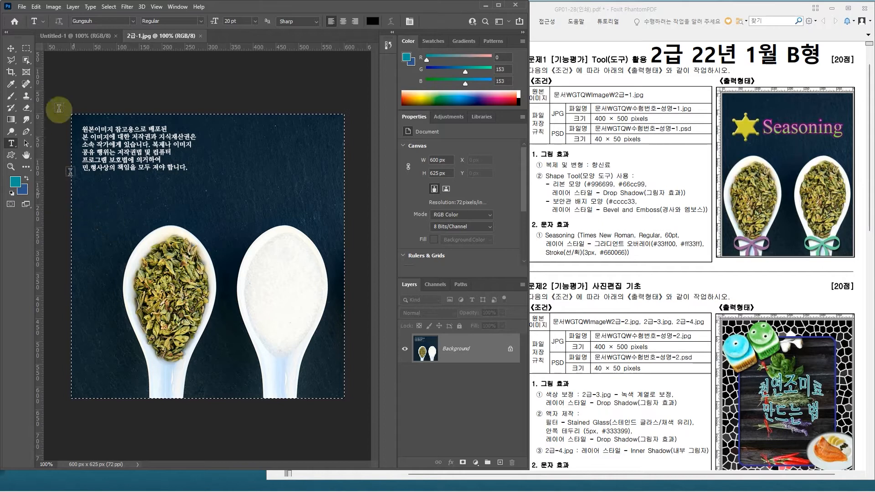
pyautogui.click(36, 7)
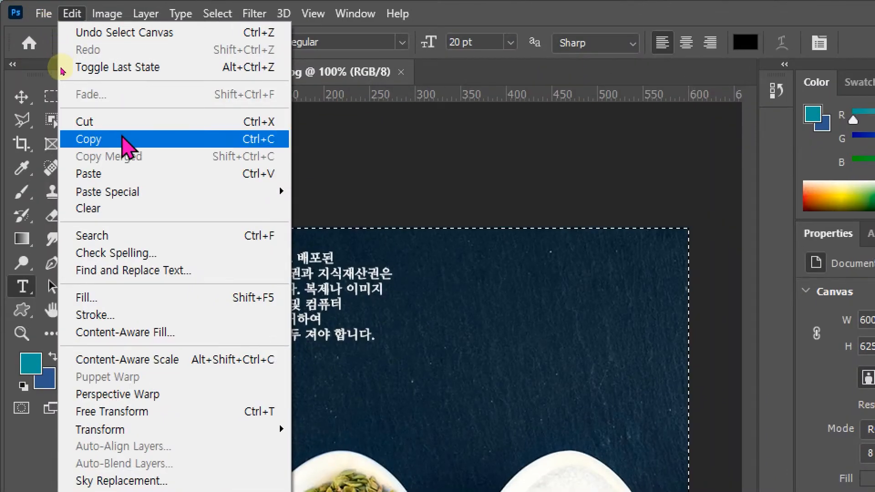
pyautogui.click(122, 138)
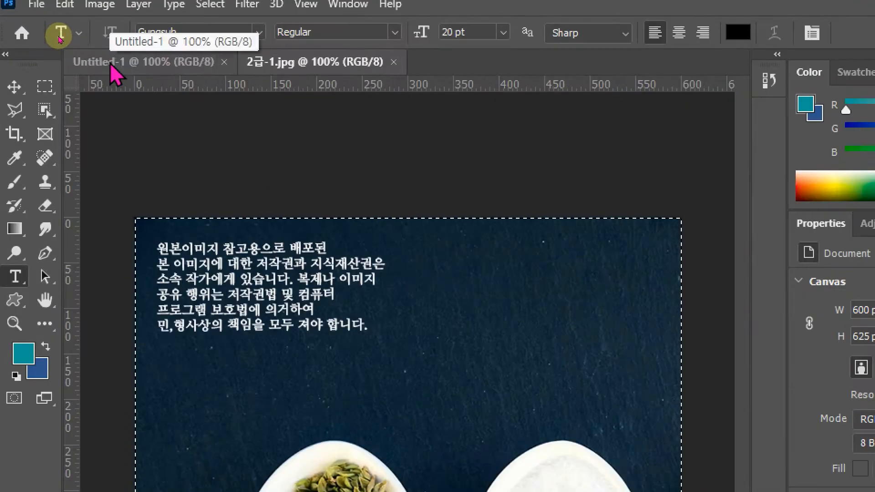
pyautogui.click(114, 73)
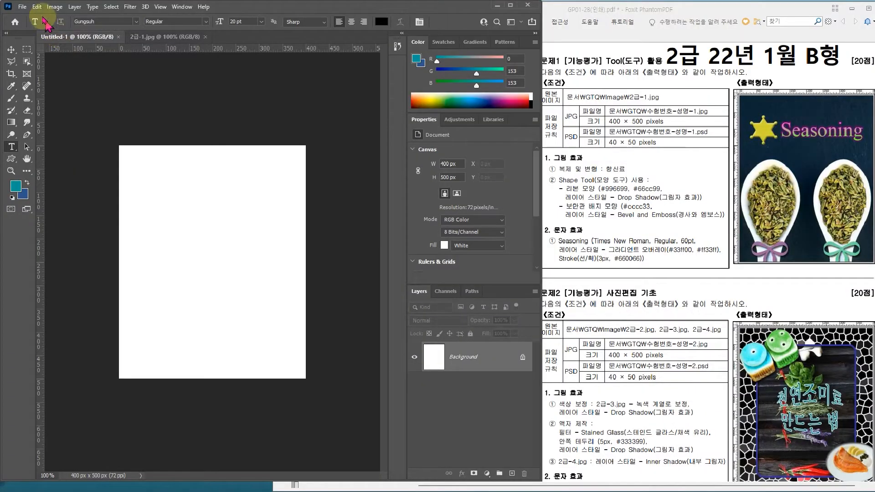
pyautogui.click(73, 14)
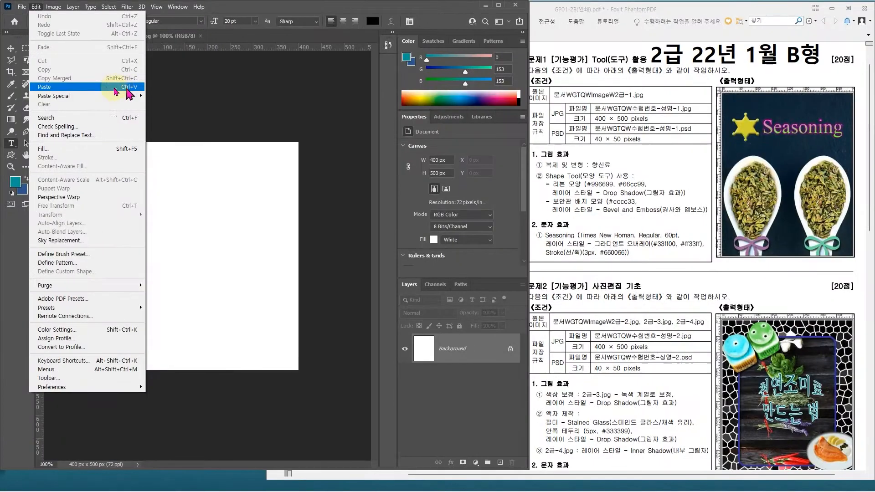
pyautogui.click(108, 91)
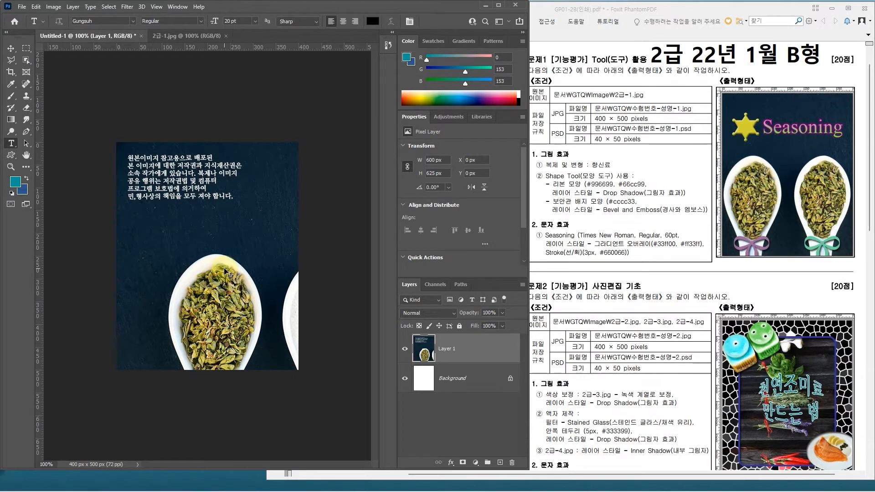
# Step: Free-transform Layer 1 and scale it proportionally to about 80% so the image fits the canvas height
pyautogui.hotkey('ctrl', 't')
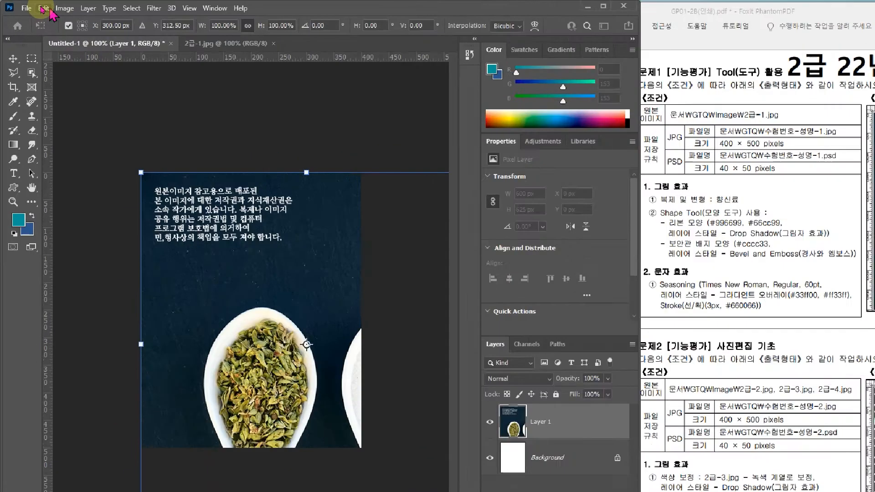
pyautogui.click(46, 10)
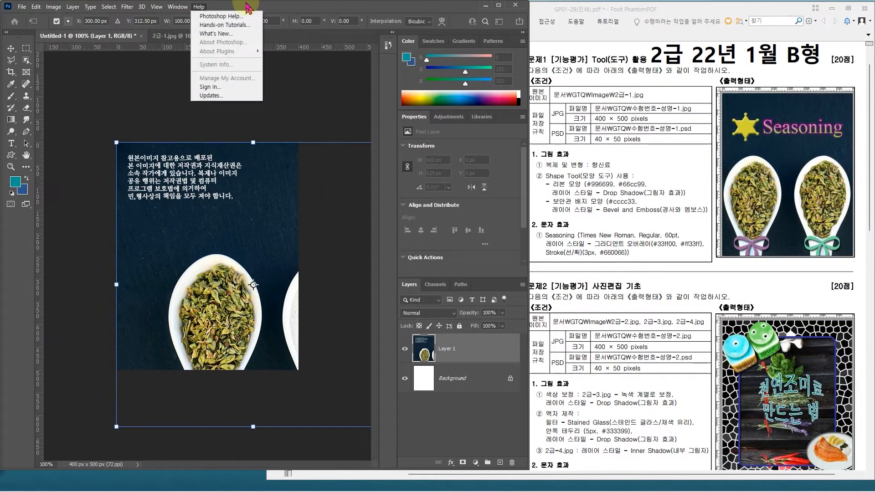
pyautogui.click(36, 6)
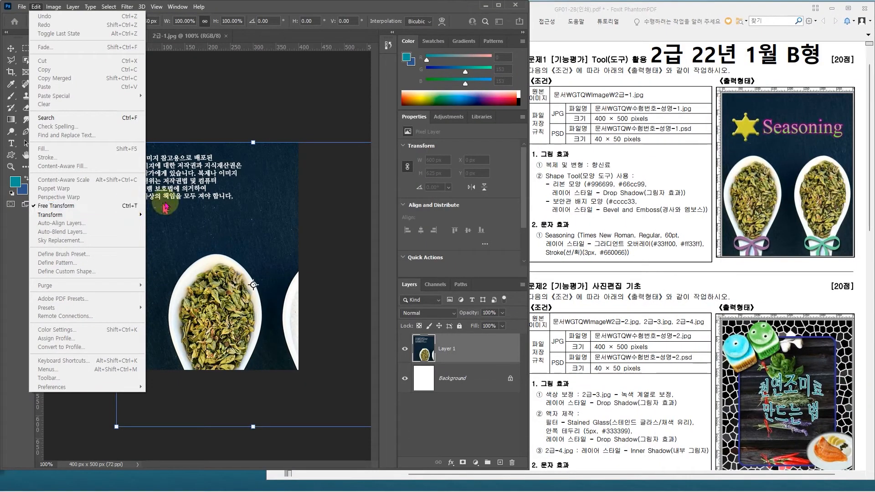
pyautogui.click(309, 194)
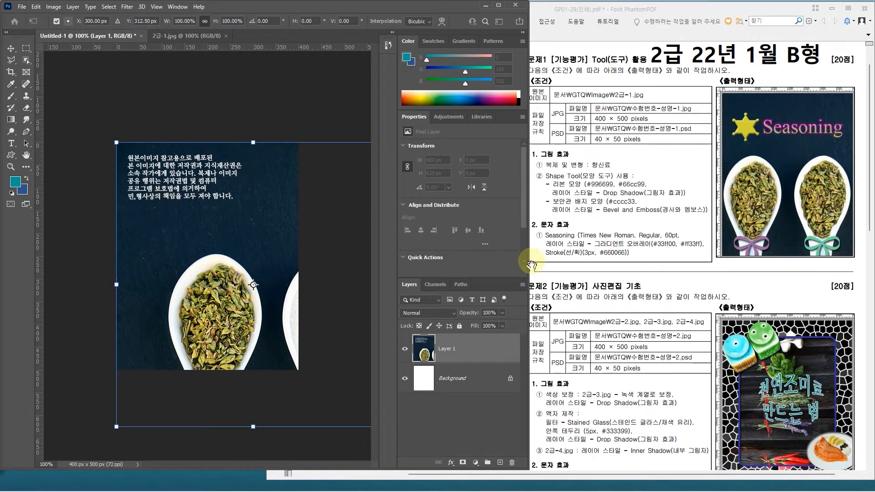
pyautogui.moveTo(529, 265); pyautogui.dragTo(645, 254)
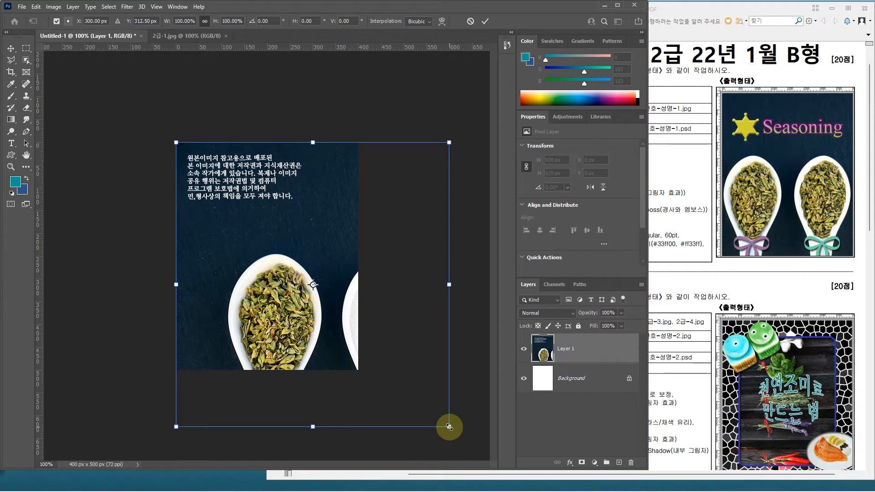
pyautogui.moveTo(449, 427); pyautogui.dragTo(399, 368)
# Step: Shift the spoon image horizontally until both spoons lie fully inside the canvas
pyautogui.press('Left')
pyautogui.press('Left')
pyautogui.press('Left')
pyautogui.press('Left')
pyautogui.press('Left')
pyautogui.press('Left')
pyautogui.press('Left')
pyautogui.press('Left')
pyautogui.press('Left')
pyautogui.press('Left')
pyautogui.press('Left')
pyautogui.press('Left')
pyautogui.press('Left')
pyautogui.press('Left')
pyautogui.press('Left')
pyautogui.press('Left')
pyautogui.press('Left')
pyautogui.press('Left')
pyautogui.press('Left')
pyautogui.press('Left')
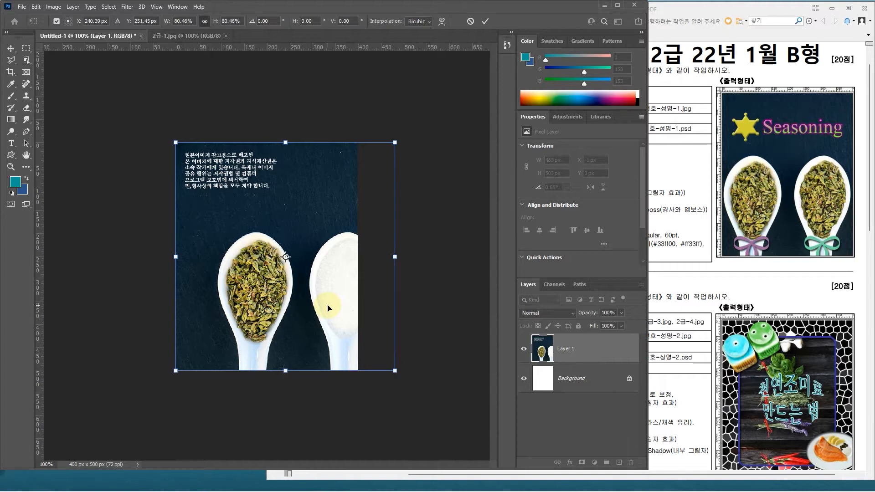
pyautogui.press('Left')
pyautogui.press('Left')
pyautogui.press('Left')
pyautogui.press('Left')
pyautogui.press('Left')
pyautogui.press('Left')
pyautogui.press('Left')
pyautogui.press('Left')
pyautogui.press('Left')
pyautogui.press('Left')
pyautogui.press('Left')
pyautogui.press('Left')
pyautogui.press('Left')
pyautogui.press('Left')
pyautogui.press('Left')
pyautogui.press('Left')
pyautogui.press('Left')
pyautogui.press('Left')
pyautogui.press('Left')
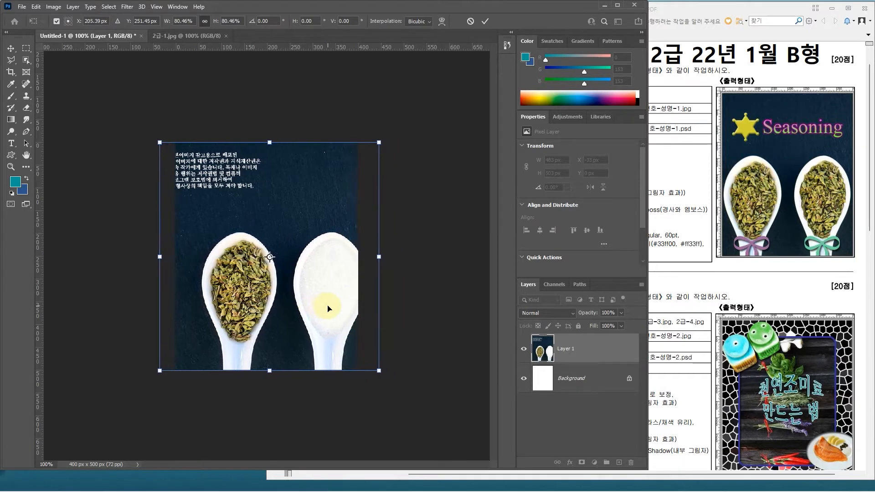
pyautogui.press('Left')
pyautogui.press('Left')
pyautogui.press('Left')
pyautogui.press('Left')
pyautogui.press('Left')
pyautogui.press('Left')
pyautogui.press('Left')
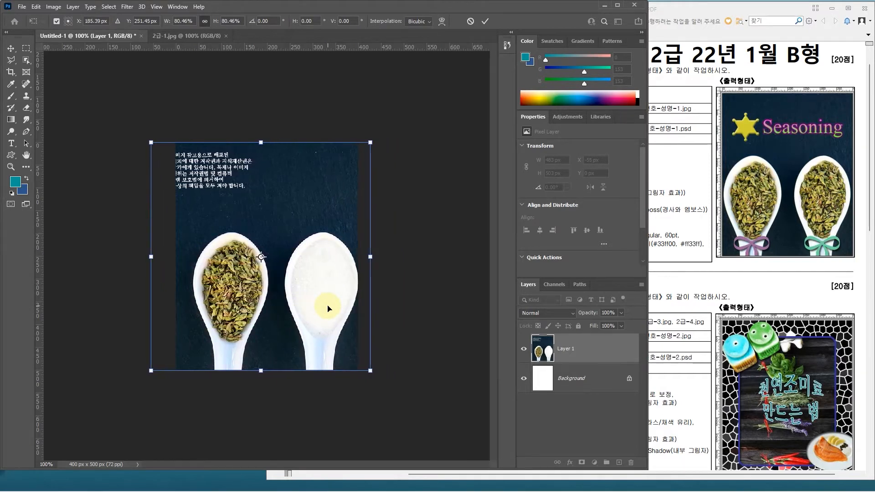
pyautogui.press('Left')
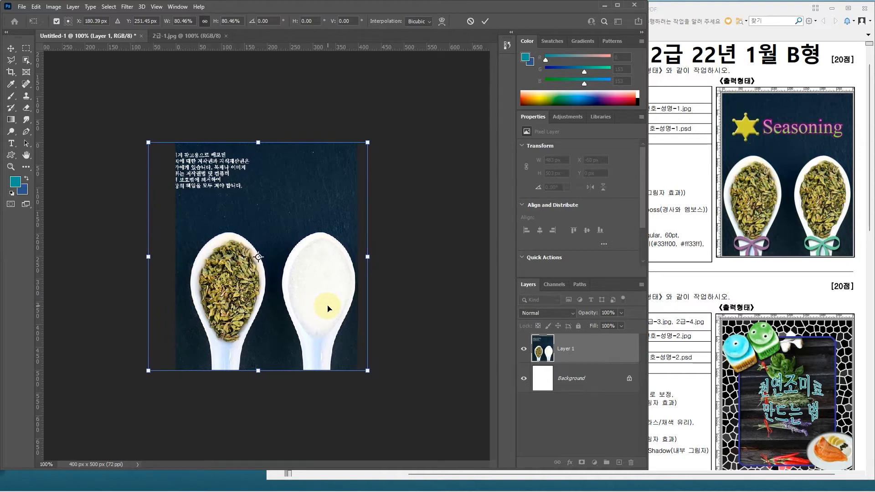
pyautogui.press('Left')
pyautogui.press('Left')
pyautogui.press('Left')
pyautogui.press('Left')
pyautogui.press('Left')
pyautogui.press('Left')
pyautogui.press('Left')
pyautogui.press('Left')
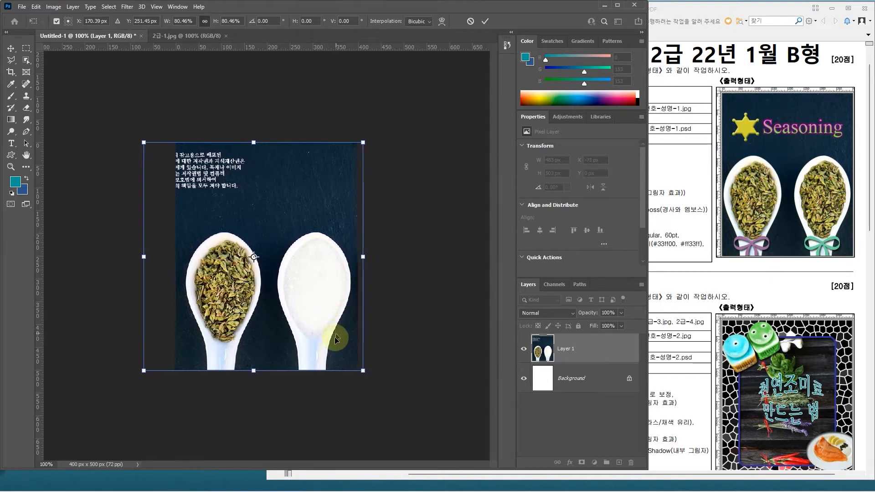
# Step: Enlarge the spoon image to about 518 × 532 px, position it at about X -93, Y -15 px, and apply the transform
pyautogui.moveTo(366, 372); pyautogui.dragTo(373, 377)
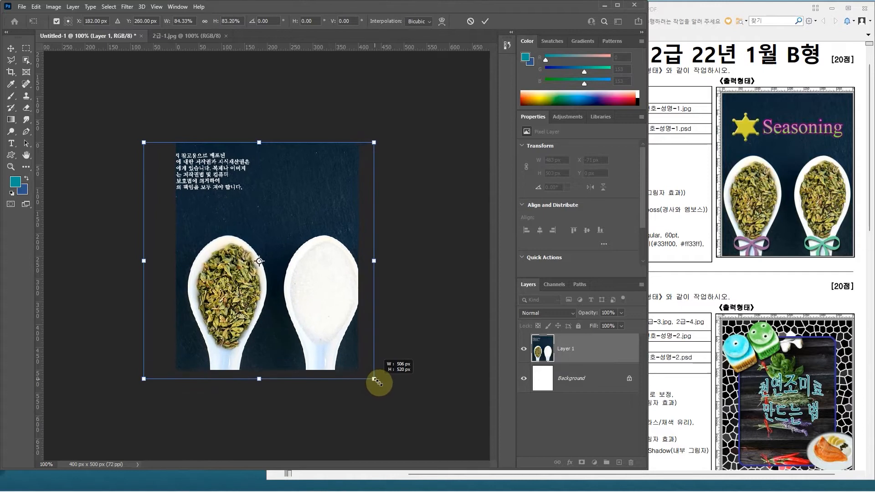
pyautogui.moveTo(324, 344); pyautogui.dragTo(318, 340)
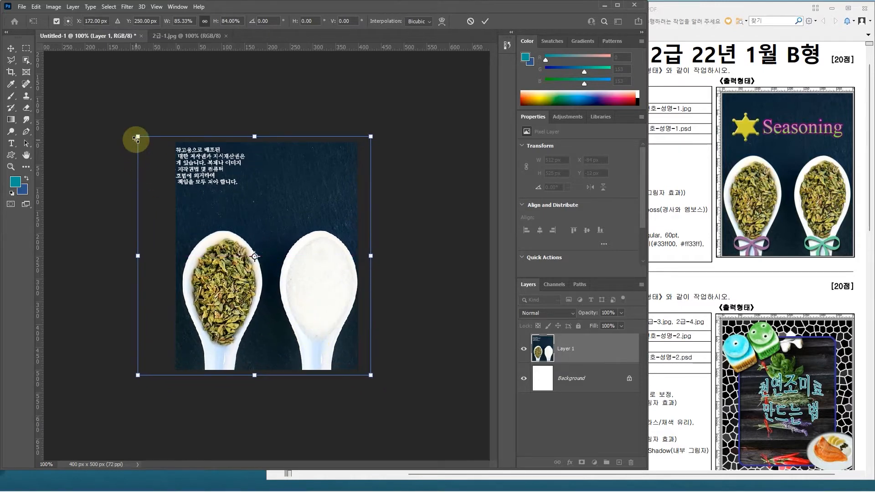
pyautogui.moveTo(135, 137); pyautogui.dragTo(131, 133)
pyautogui.press('Left')
pyautogui.press('Left')
pyautogui.press('Left')
pyautogui.press('Down')
pyautogui.press('Down')
pyautogui.press('Down')
pyautogui.press('Down')
pyautogui.press('Return')
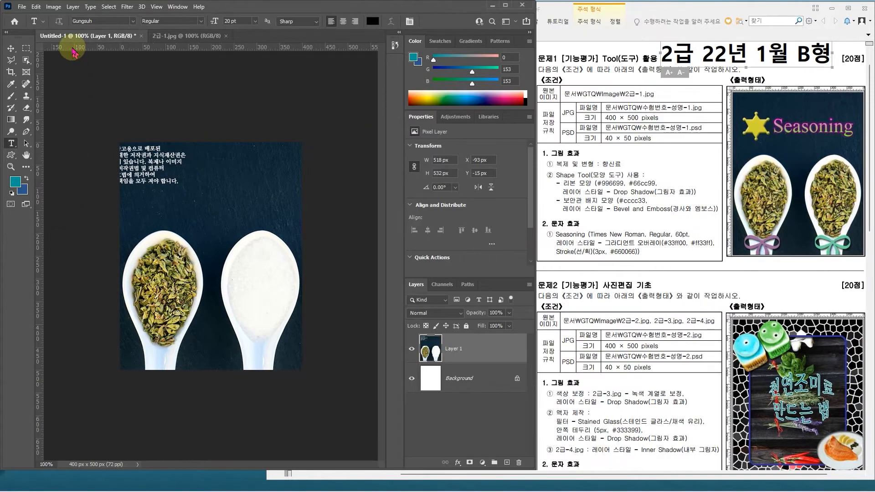
# Step: Start saving the composite document and choose the GTQ documents folder as the destination
pyautogui.click(71, 35)
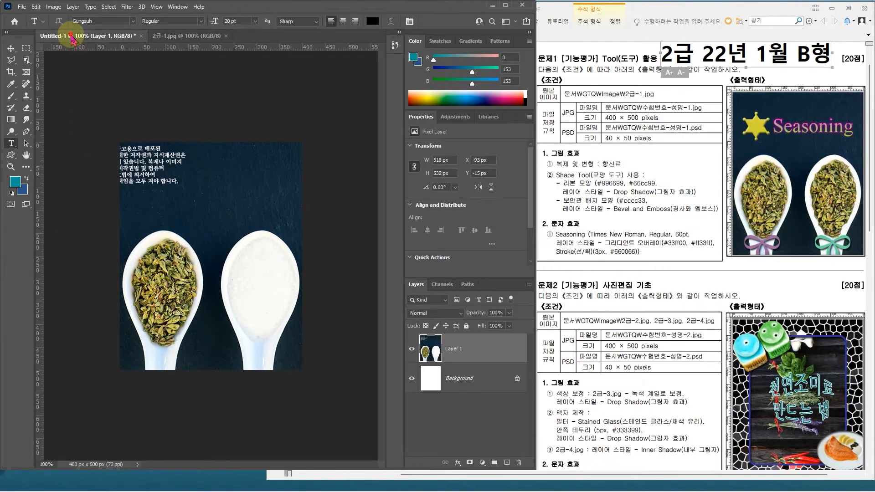
pyautogui.click(22, 7)
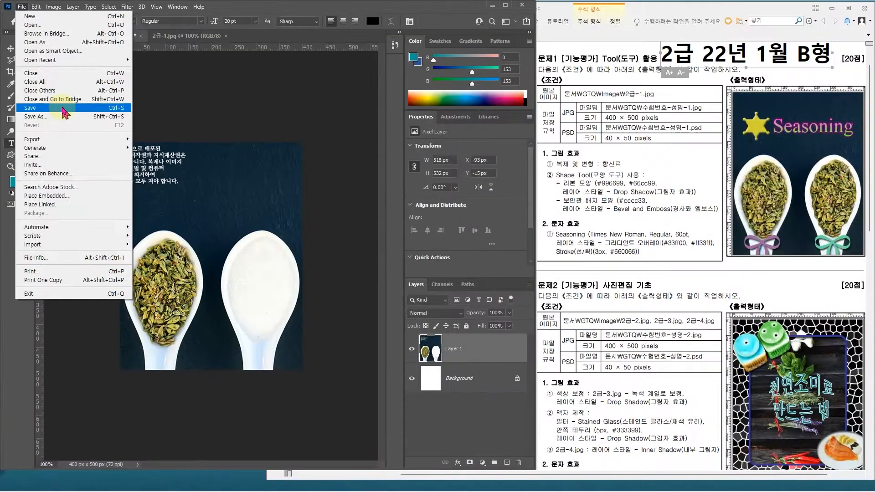
pyautogui.click(64, 109)
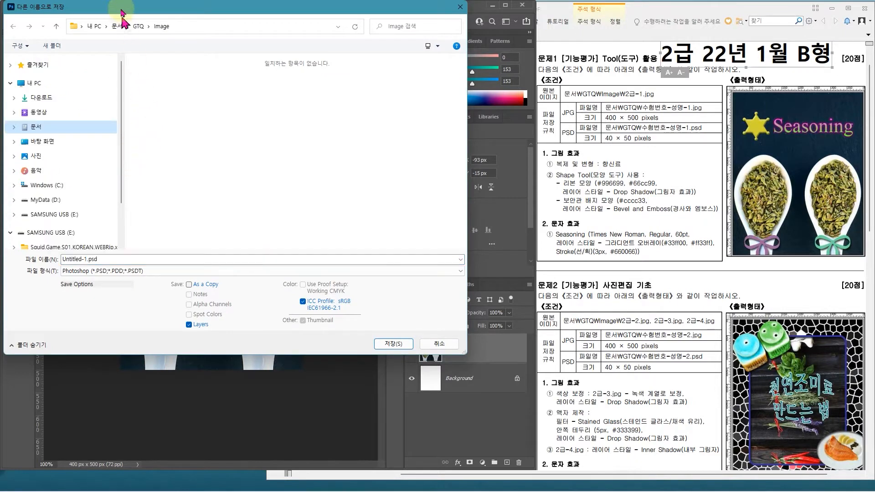
pyautogui.moveTo(121, 12); pyautogui.dragTo(128, 28)
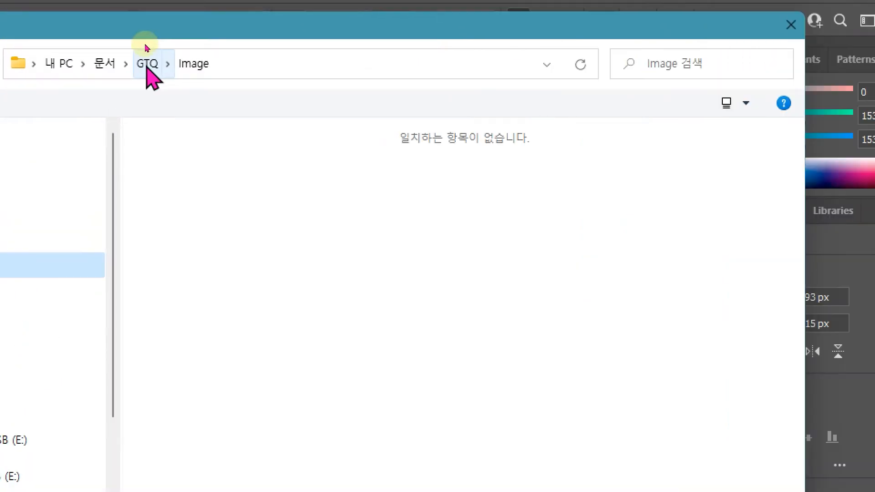
pyautogui.click(147, 64)
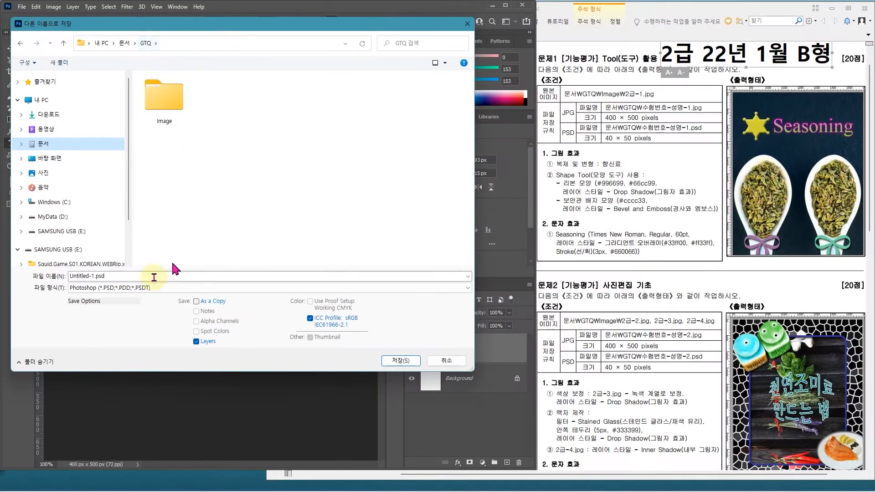
# Step: Name the file with the exam number, candidate's name and 1, separated by hyphens, and save it in Photoshop PSD format
pyautogui.click(122, 278)
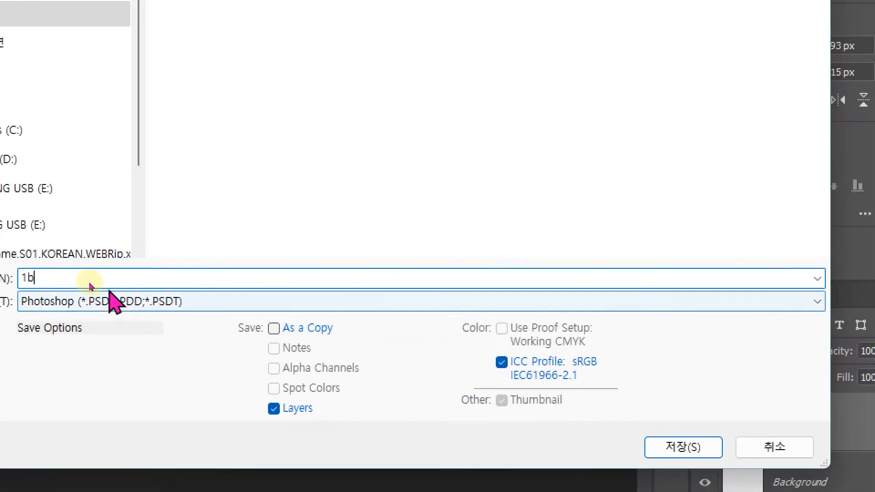
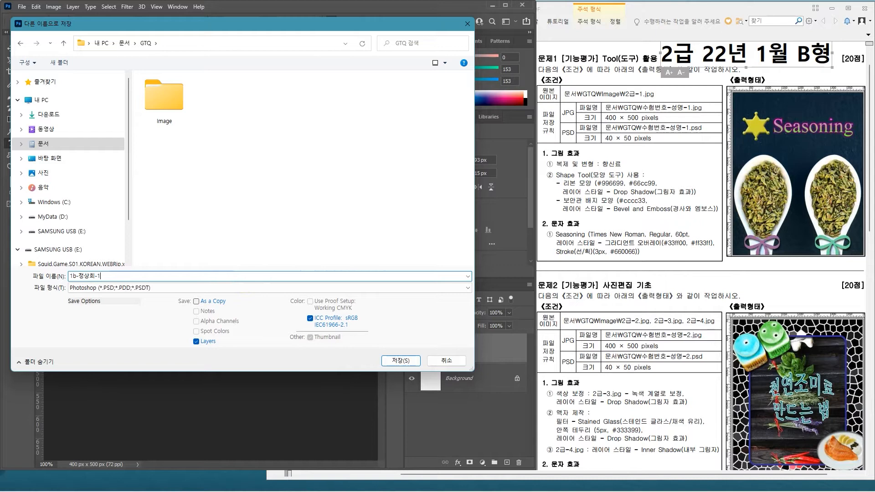
pyautogui.click(643, 166)
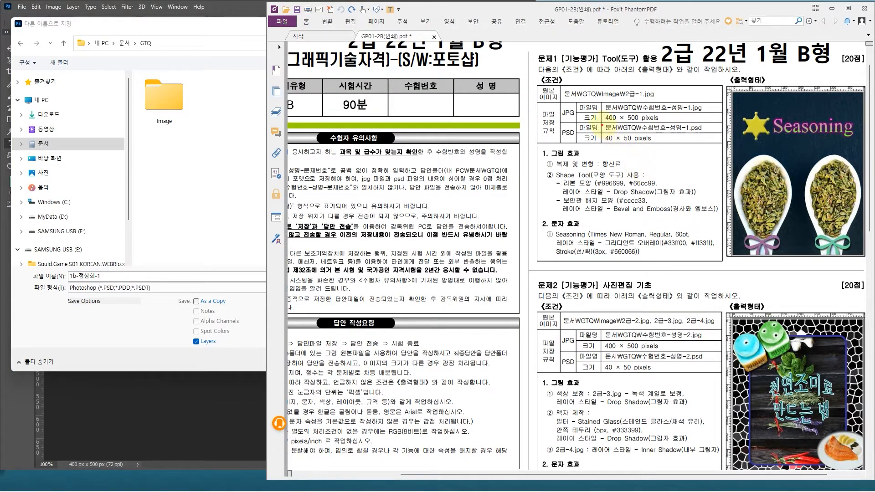
pyautogui.moveTo(620, 132); pyautogui.dragTo(710, 133)
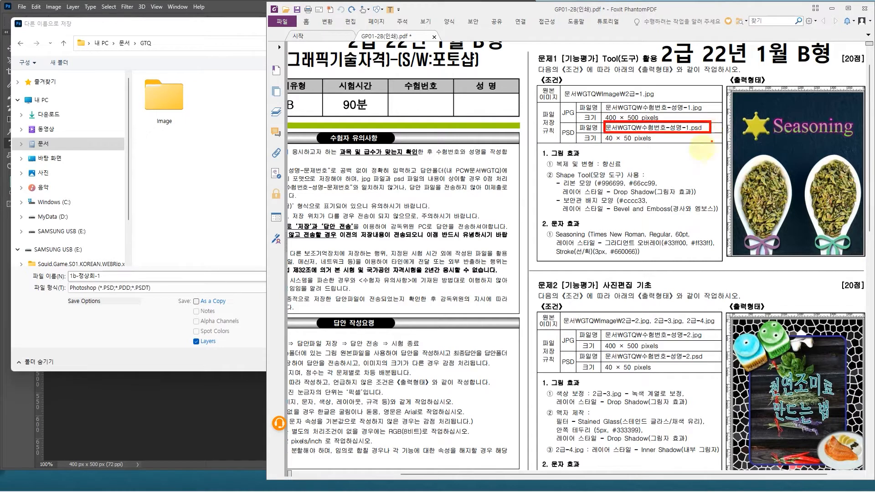
pyautogui.press('Escape')
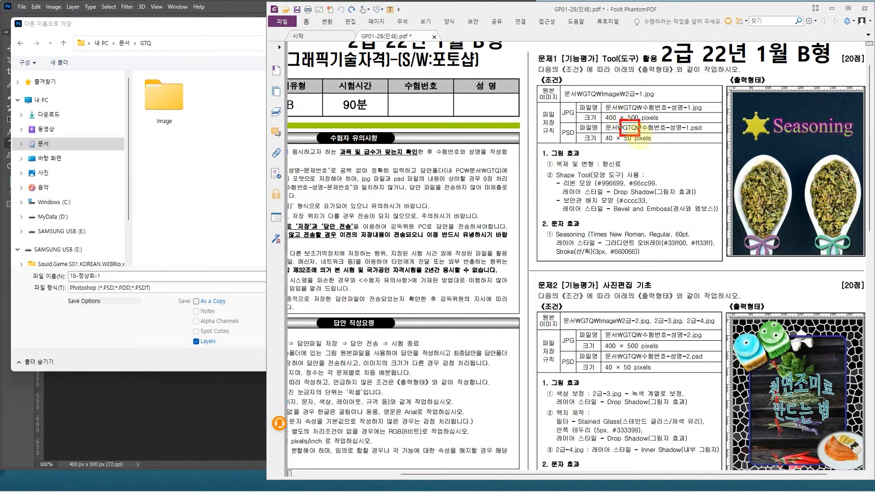
pyautogui.click(153, 25)
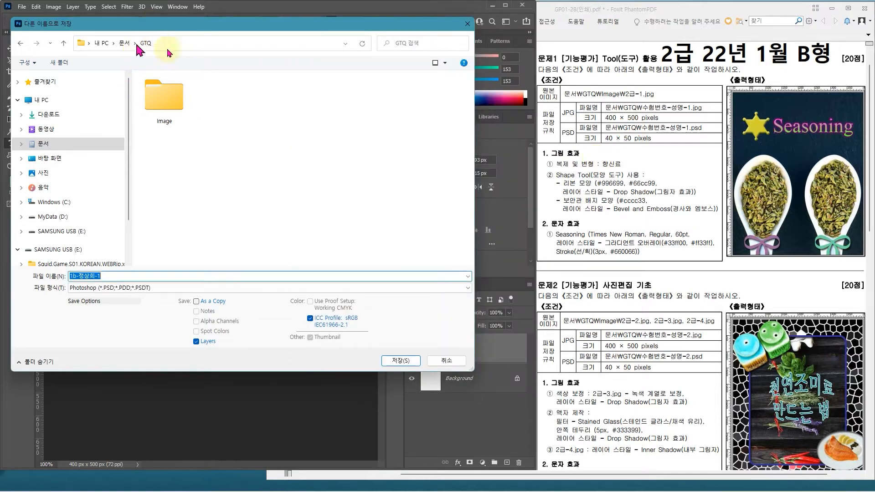
pyautogui.click(401, 360)
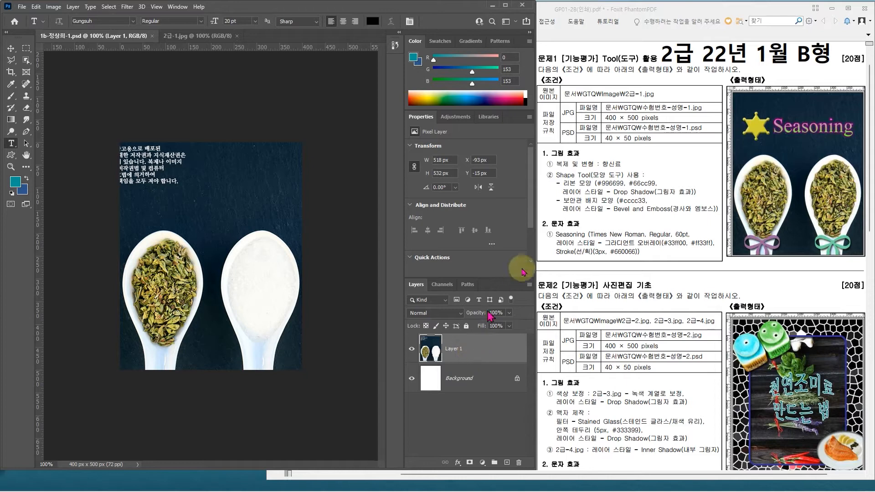
pyautogui.moveTo(544, 156)
pyautogui.mouseDown()
pyautogui.moveTo(593, 175)
pyautogui.moveTo(631, 173)
pyautogui.mouseUp()
pyautogui.moveTo(784, 214)
pyautogui.mouseDown()
pyautogui.moveTo(747, 234)
pyautogui.moveTo(744, 194)
pyautogui.moveTo(790, 188)
pyautogui.moveTo(777, 233)
pyautogui.moveTo(814, 202)
pyautogui.mouseUp()
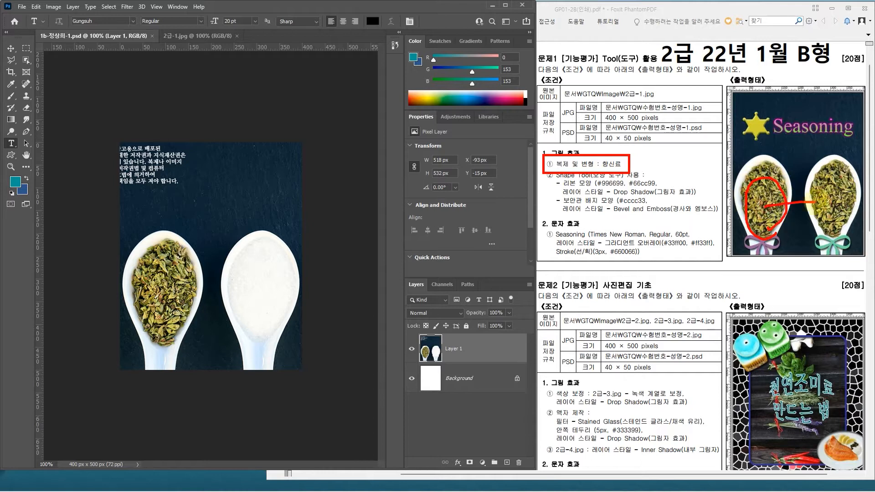
pyautogui.press('Escape')
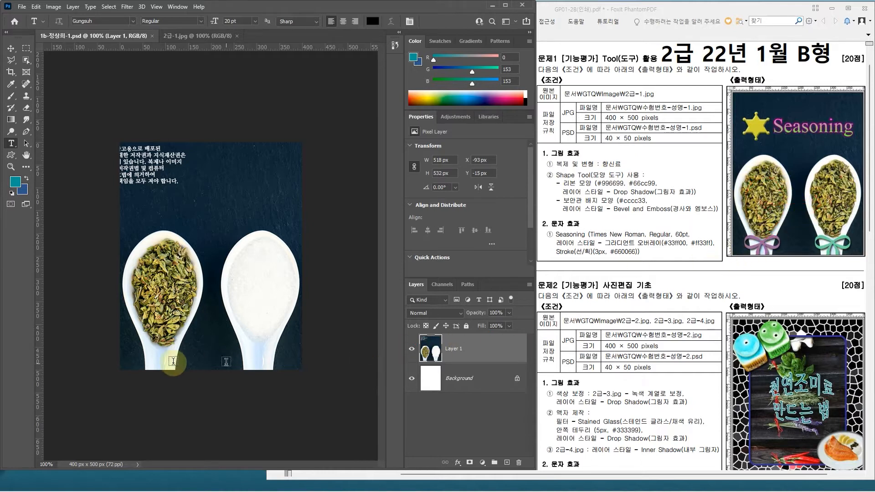
# Step: Select a patch of about 42 × 87 px in the middle of the spoon's herbs with the Quick Selection tool
pyautogui.scroll(3, 158, 337)
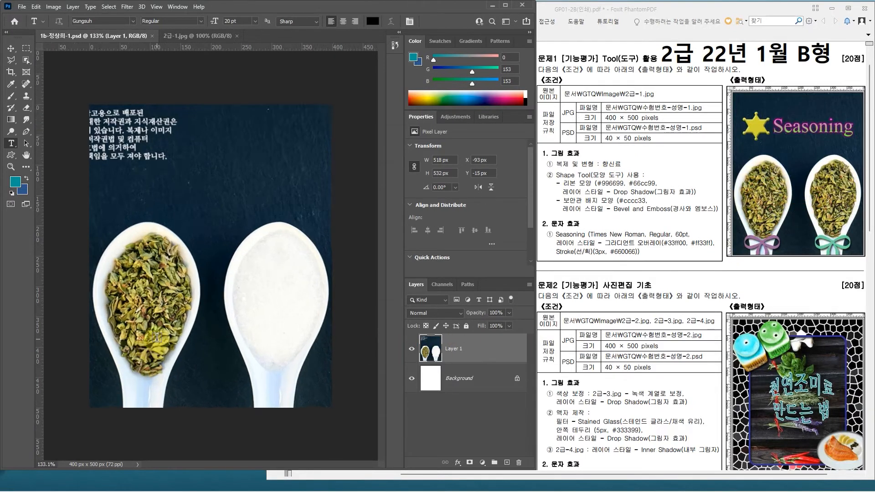
pyautogui.click(26, 61)
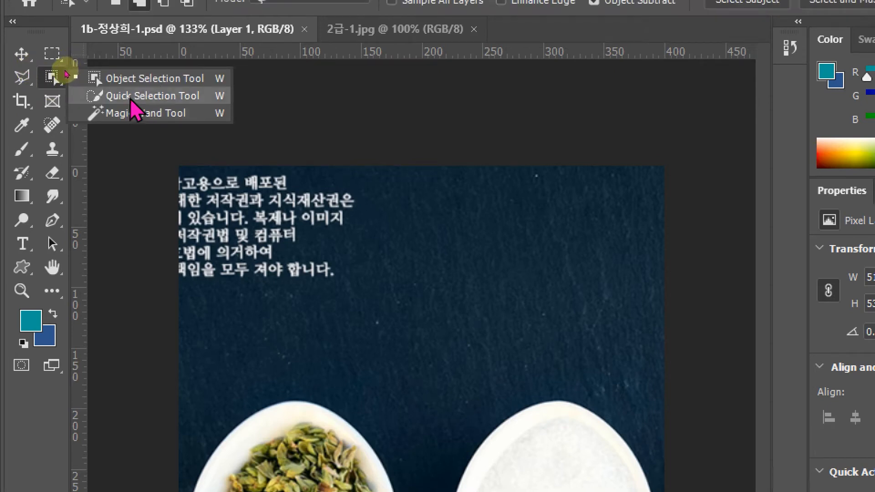
pyautogui.click(132, 99)
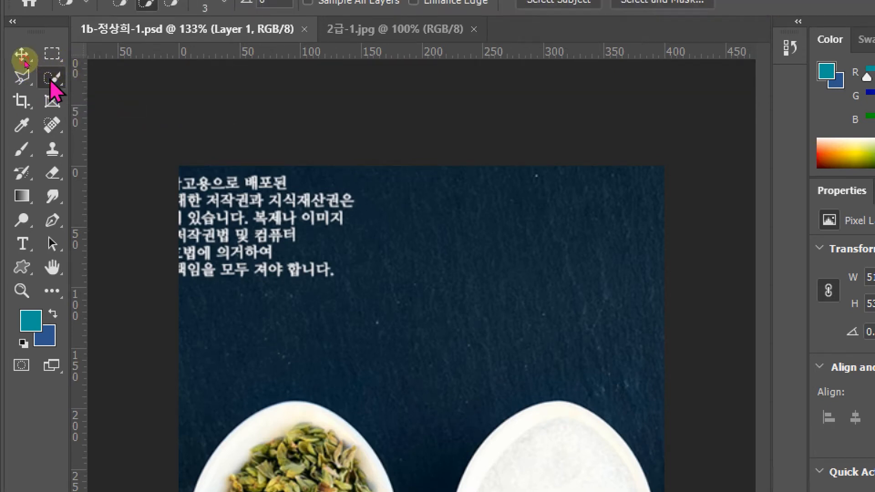
pyautogui.rightClick(52, 79)
pyautogui.click(111, 114)
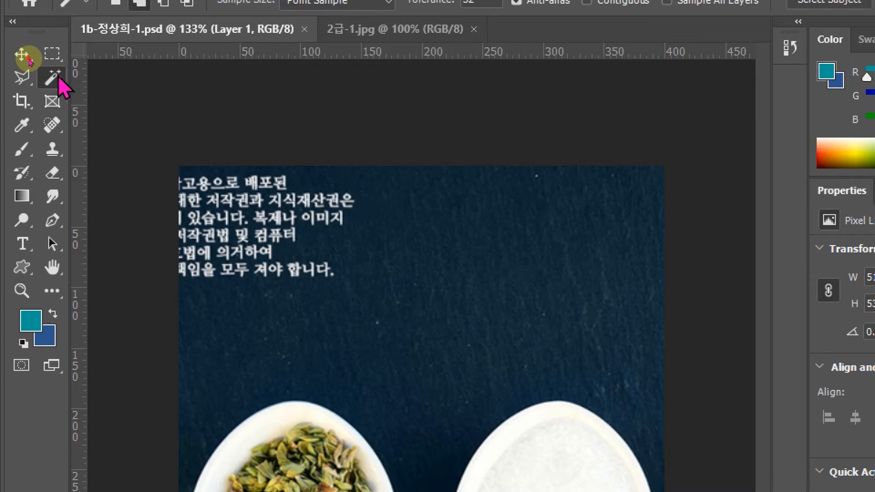
pyautogui.rightClick(55, 79)
pyautogui.click(132, 98)
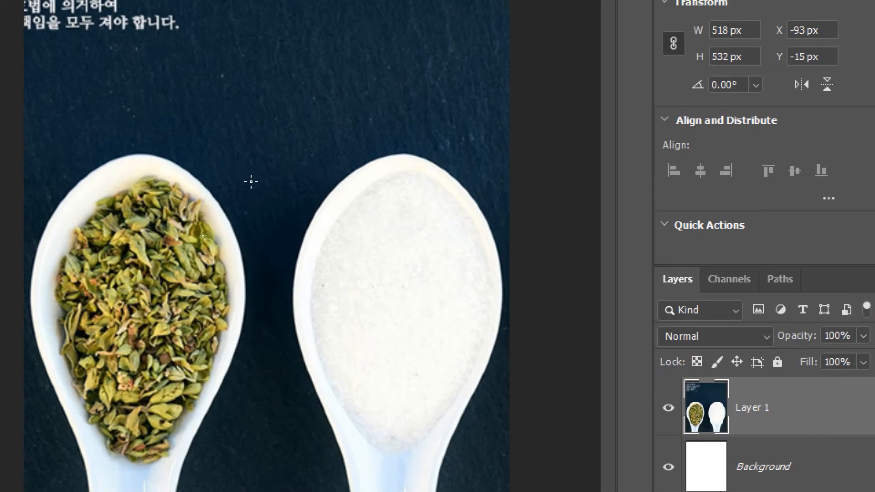
pyautogui.moveTo(152, 266)
pyautogui.mouseDown()
pyautogui.moveTo(152, 294)
pyautogui.moveTo(132, 339)
pyautogui.mouseUp()
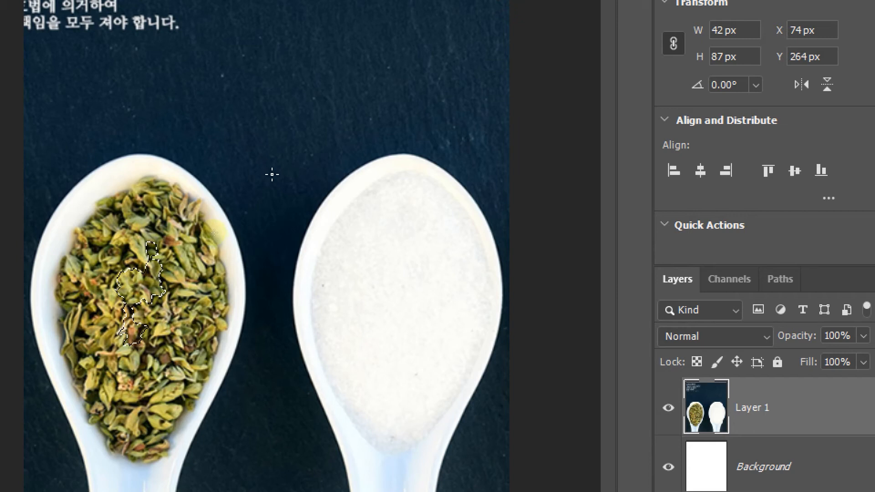
pyautogui.moveTo(300, 90)
pyautogui.mouseDown()
pyautogui.moveTo(351, 89)
pyautogui.moveTo(365, 197)
pyautogui.moveTo(314, 199)
pyautogui.mouseUp()
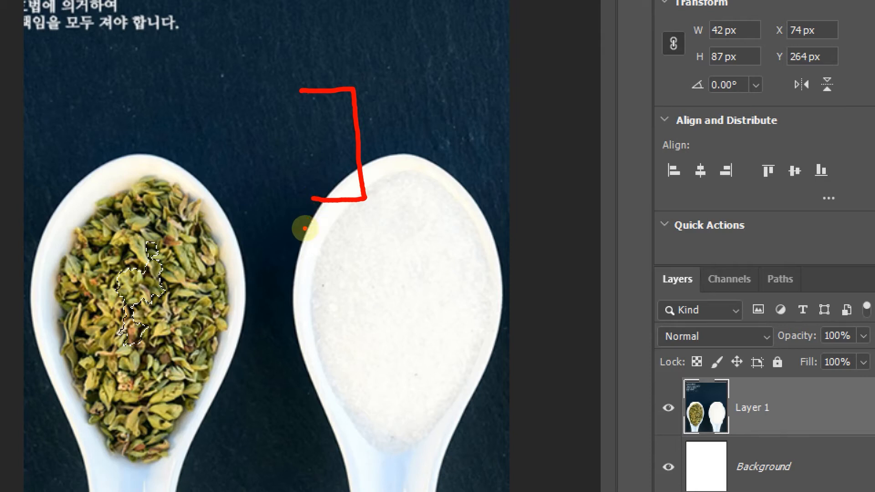
pyautogui.moveTo(208, 97)
pyautogui.mouseDown()
pyautogui.moveTo(177, 116)
pyautogui.moveTo(184, 195)
pyautogui.moveTo(226, 207)
pyautogui.mouseUp()
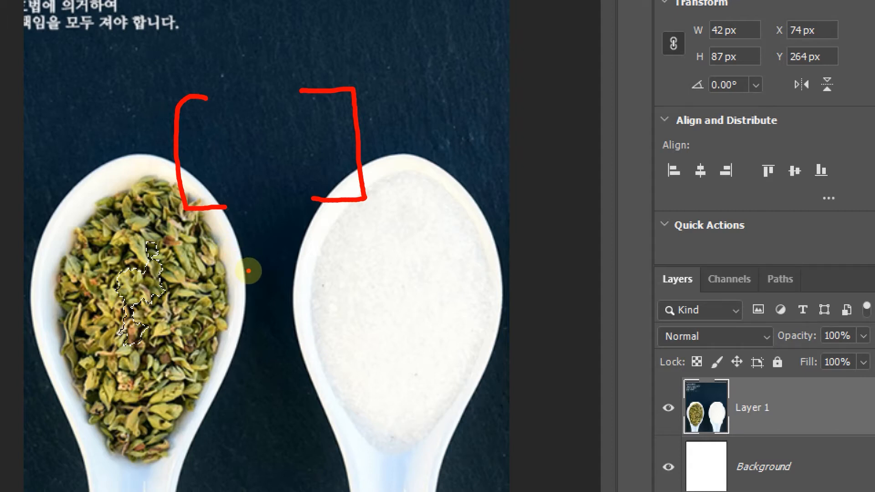
pyautogui.press('Escape')
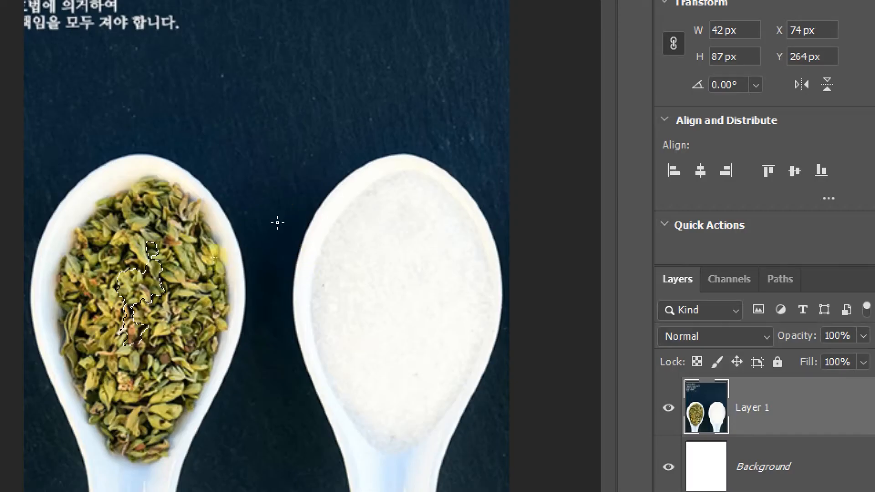
# Step: Extend the Quick Selection with a larger brush over most of the spoon's herbs, to about 140 × 227 px
pyautogui.press(']')
pyautogui.press(']')
pyautogui.press(']')
pyautogui.press(']')
pyautogui.press(']')
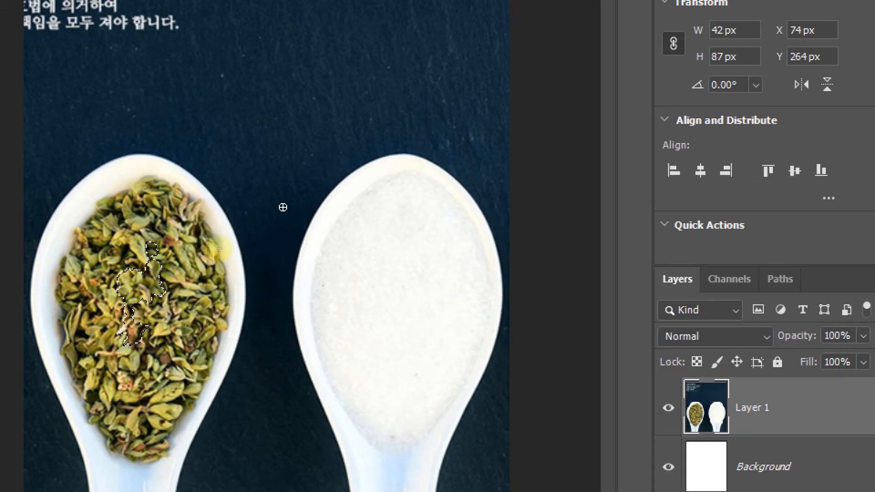
pyautogui.press(']')
pyautogui.press(']')
pyautogui.press(']')
pyautogui.press(']')
pyautogui.press(']')
pyautogui.press(']')
pyautogui.moveTo(147, 223)
pyautogui.mouseDown()
pyautogui.moveTo(153, 293)
pyautogui.moveTo(140, 290)
pyautogui.moveTo(136, 236)
pyautogui.moveTo(117, 284)
pyautogui.moveTo(164, 422)
pyautogui.moveTo(200, 342)
pyautogui.moveTo(181, 232)
pyautogui.moveTo(194, 226)
pyautogui.moveTo(224, 317)
pyautogui.moveTo(163, 429)
pyautogui.moveTo(163, 387)
pyautogui.mouseUp()
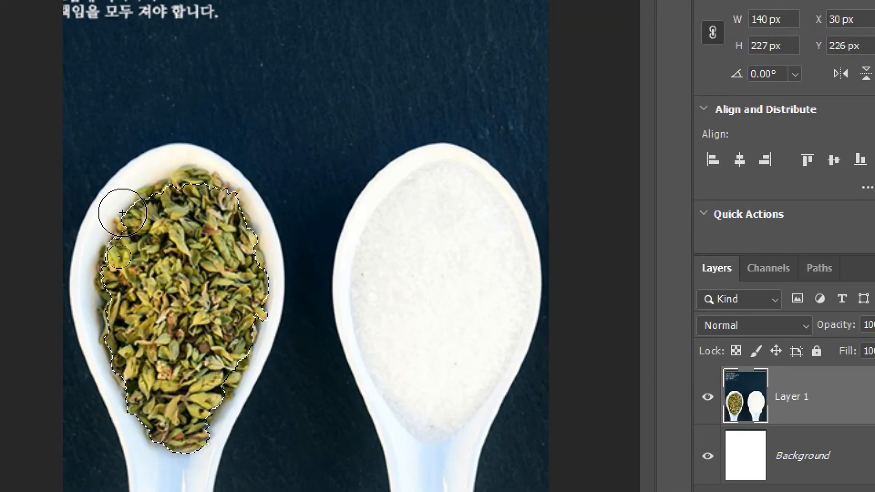
# Step: Extend the selection to the herbs' upper edge, to about 140 × 244 px, undoing the spill onto the white spoon
pyautogui.moveTo(138, 221); pyautogui.dragTo(133, 231)
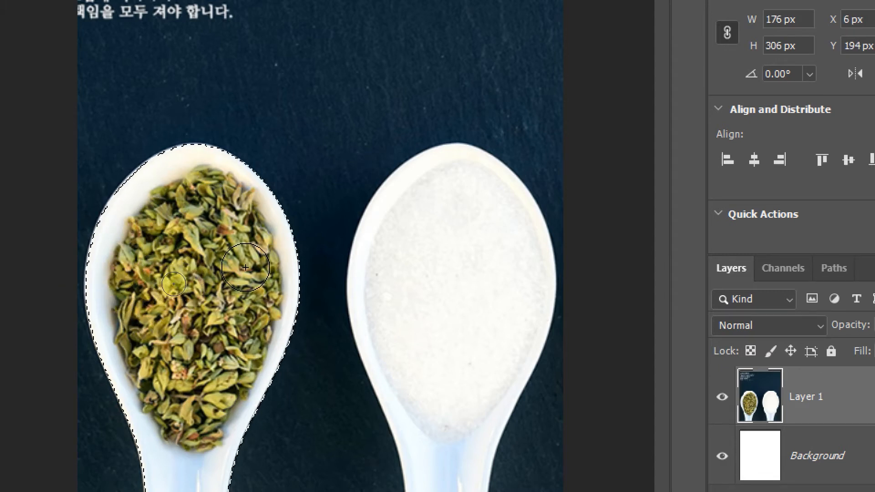
pyautogui.moveTo(285, 177)
pyautogui.mouseDown()
pyautogui.moveTo(371, 171)
pyautogui.moveTo(311, 309)
pyautogui.moveTo(374, 307)
pyautogui.mouseUp()
pyautogui.moveTo(310, 243); pyautogui.dragTo(371, 236)
pyautogui.press('Escape')
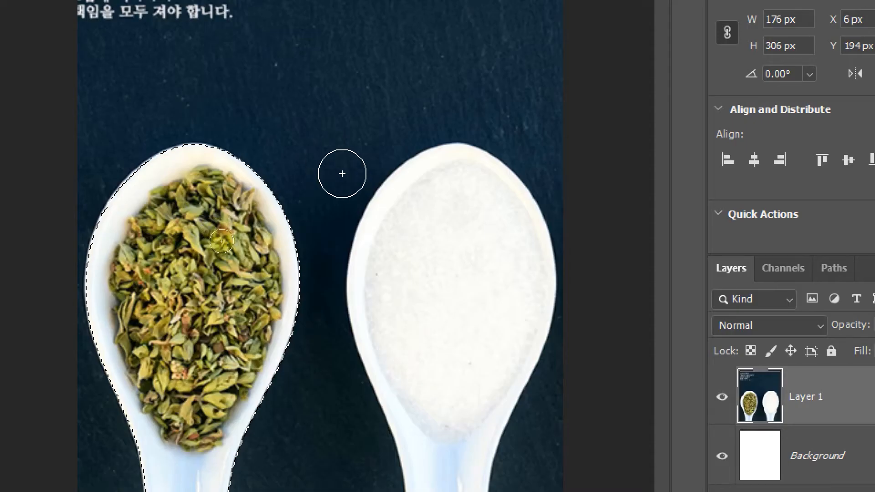
pyautogui.hotkey('ctrl', 'z')
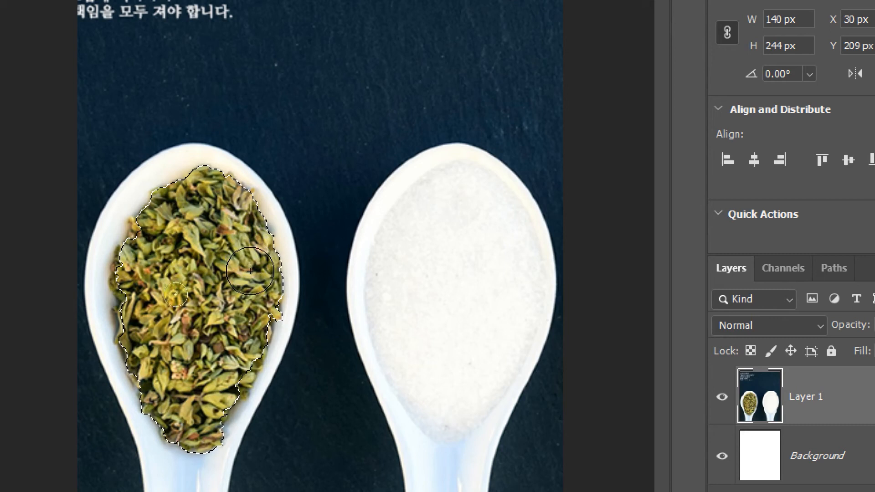
# Step: Add missed leaves along the left edge of the herbs to the selection, widening it to about 142 px
pyautogui.click(121, 291)
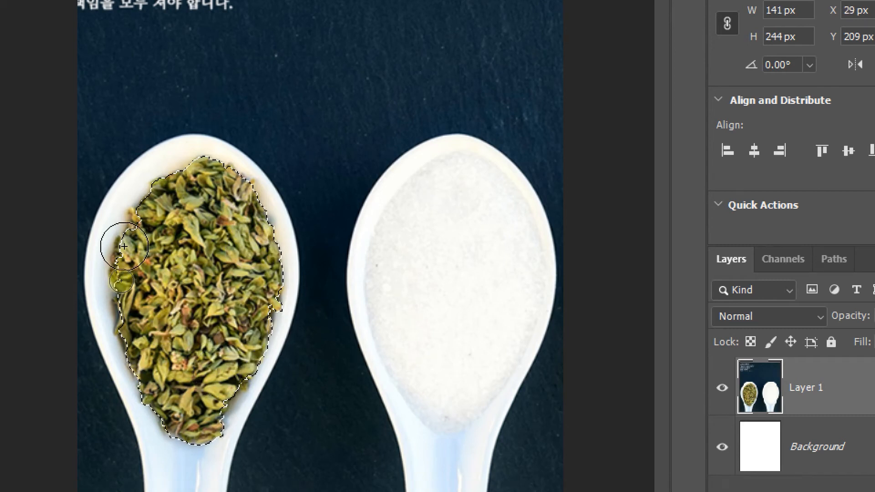
pyautogui.click(143, 252)
pyautogui.hotkey('ctrl', 'z')
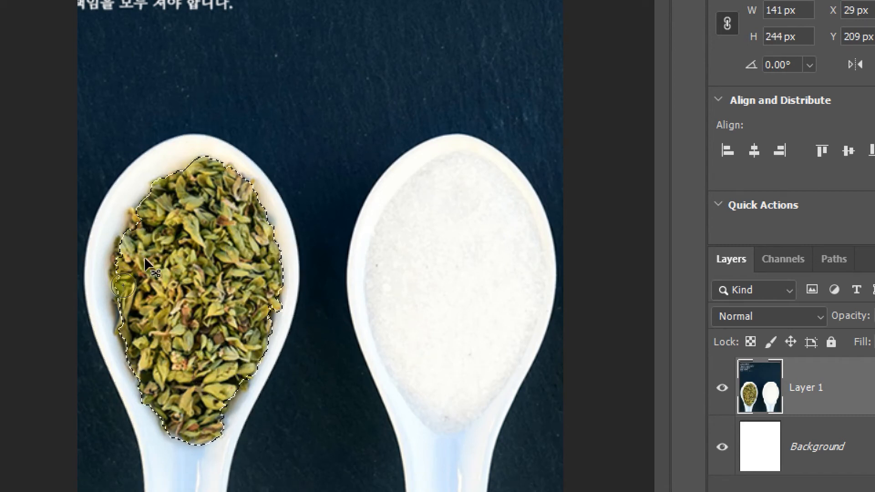
pyautogui.click(121, 289)
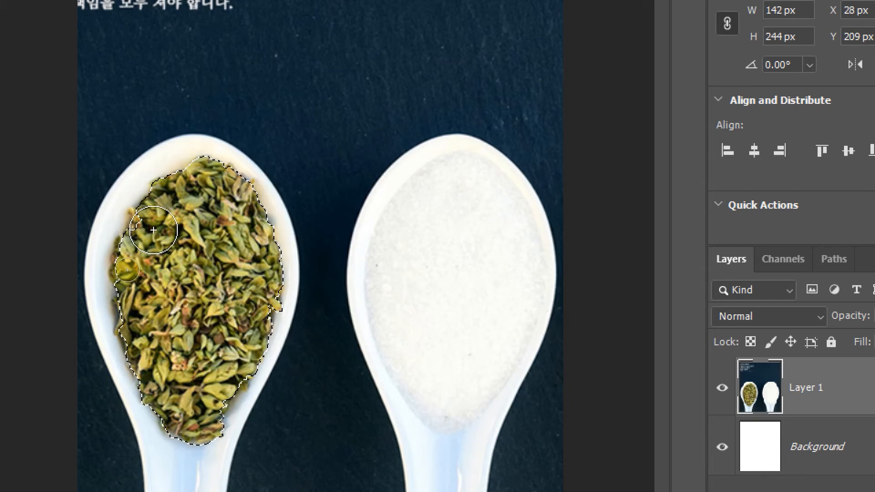
# Step: Try to add the remaining leaves at the herbs' upper-left edge with a smaller Quick Selection brush
pyautogui.press('[')
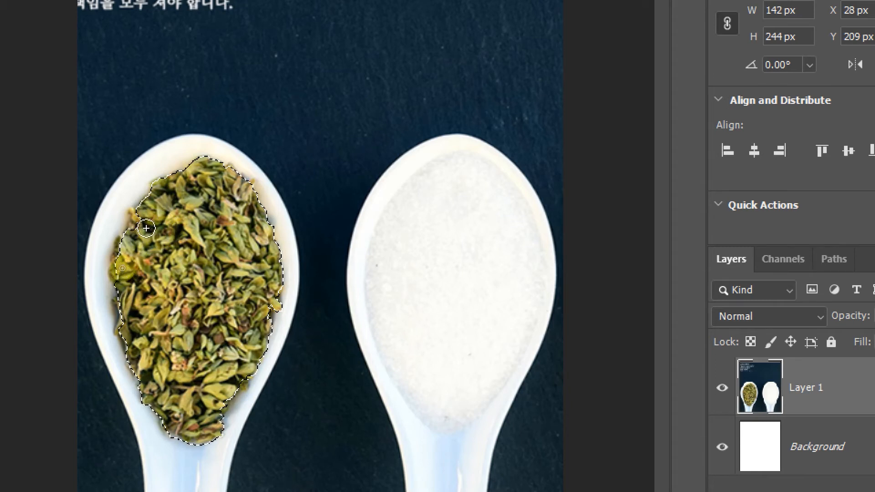
pyautogui.moveTo(140, 224); pyautogui.dragTo(137, 222)
pyautogui.hotkey('ctrl', 'z')
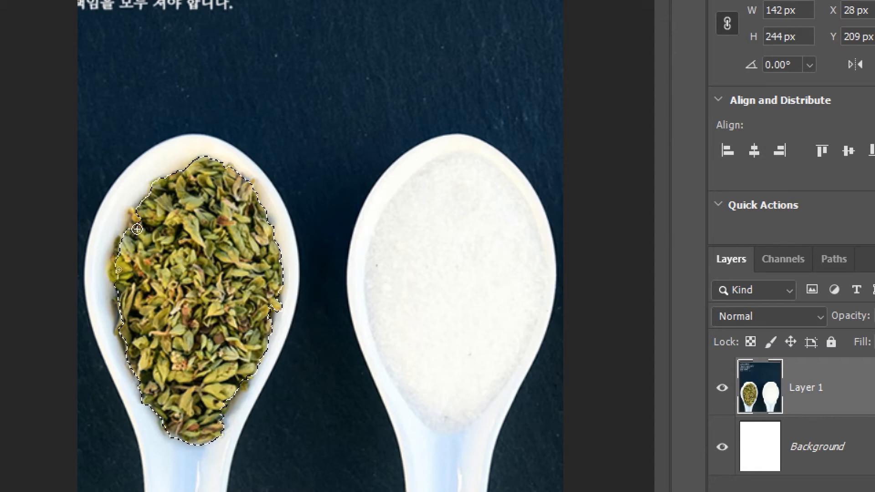
pyautogui.click(135, 233)
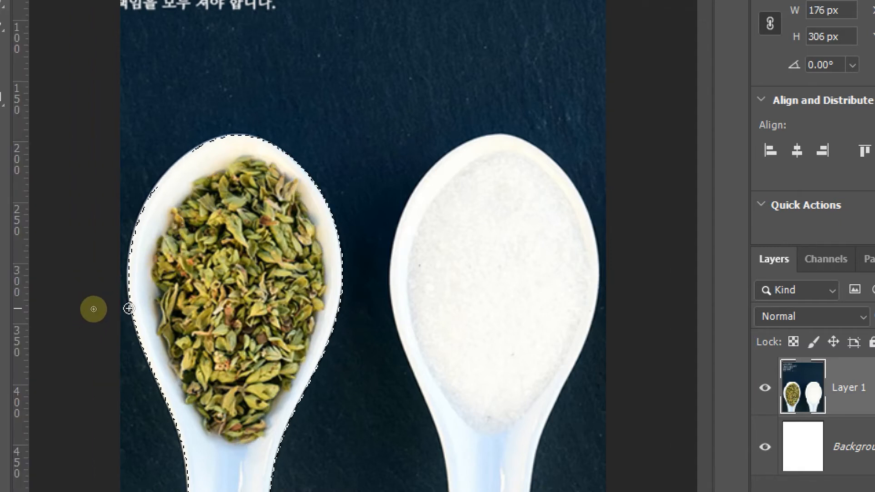
pyautogui.hotkey('ctrl', 'z')
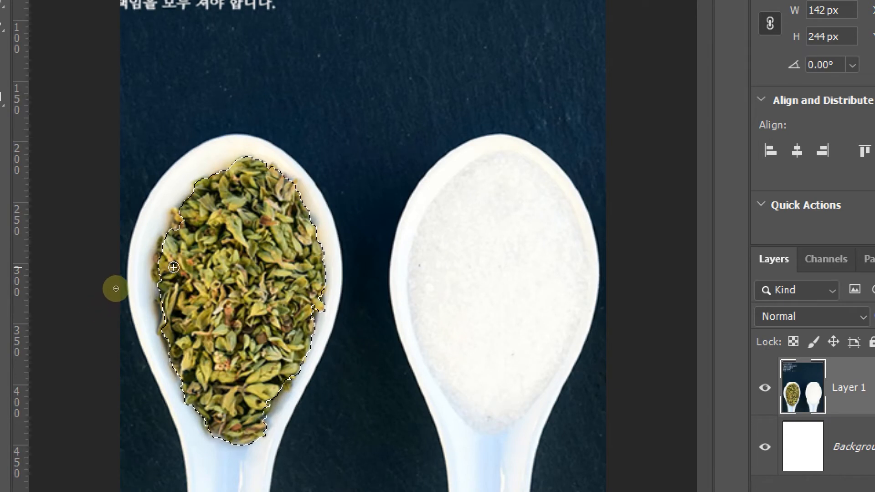
# Step: Add the remaining leaves at the herbs' upper-left edge to the selection with freehand Lasso outlines
pyautogui.rightClick(22, 60)
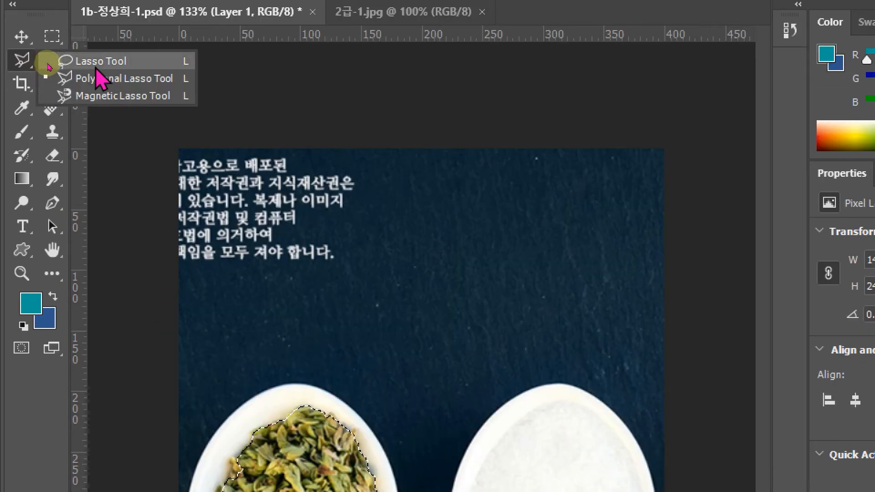
pyautogui.click(100, 63)
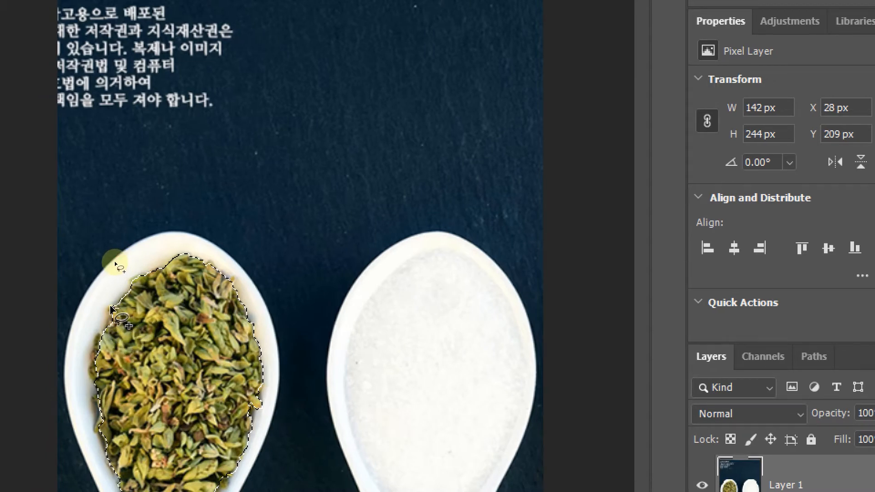
pyautogui.moveTo(116, 334)
pyautogui.mouseDown()
pyautogui.moveTo(106, 352)
pyautogui.moveTo(115, 382)
pyautogui.mouseUp()
pyautogui.moveTo(121, 338); pyautogui.dragTo(118, 335)
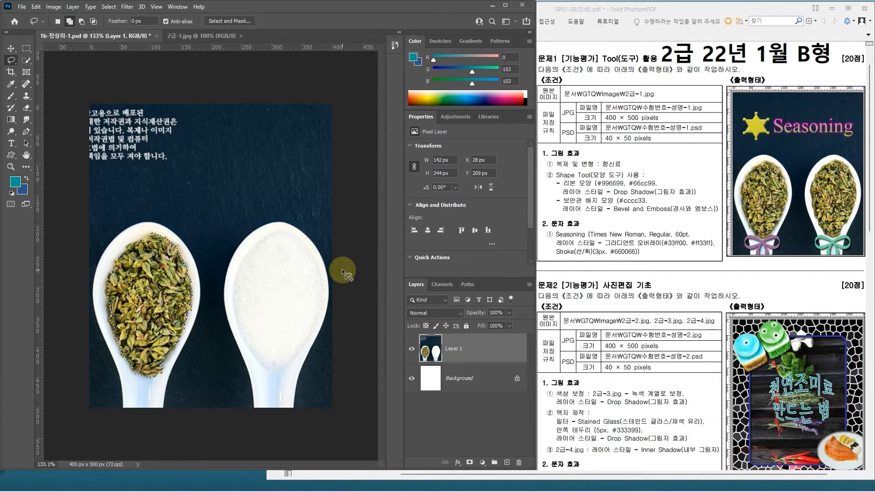
pyautogui.moveTo(313, 193)
pyautogui.mouseDown()
pyautogui.moveTo(376, 188)
pyautogui.moveTo(361, 192)
pyautogui.moveTo(370, 317)
pyautogui.moveTo(321, 265)
pyautogui.mouseUp()
pyautogui.press('Escape')
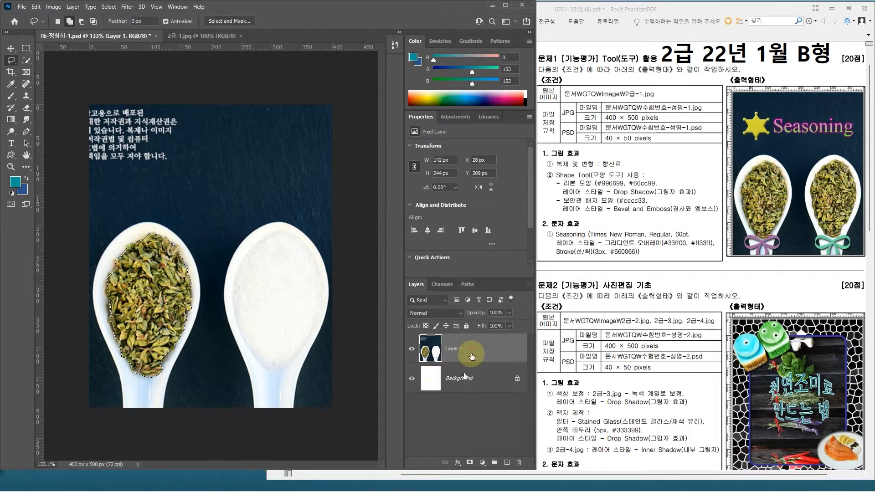
# Step: Copy the selected herbs to a new layer, move the copy onto the empty spoon at about X 239, Y 203 px, and apply the transform
pyautogui.hotkey('ctrl', 'j')
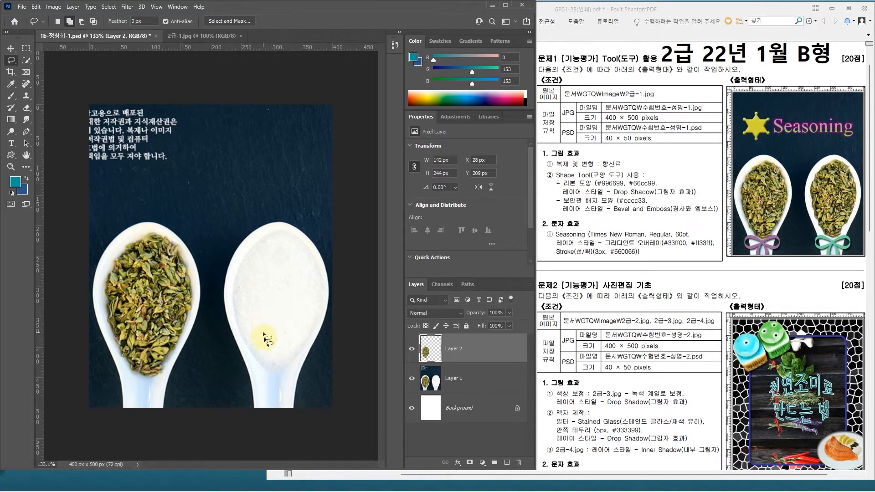
pyautogui.press('v')
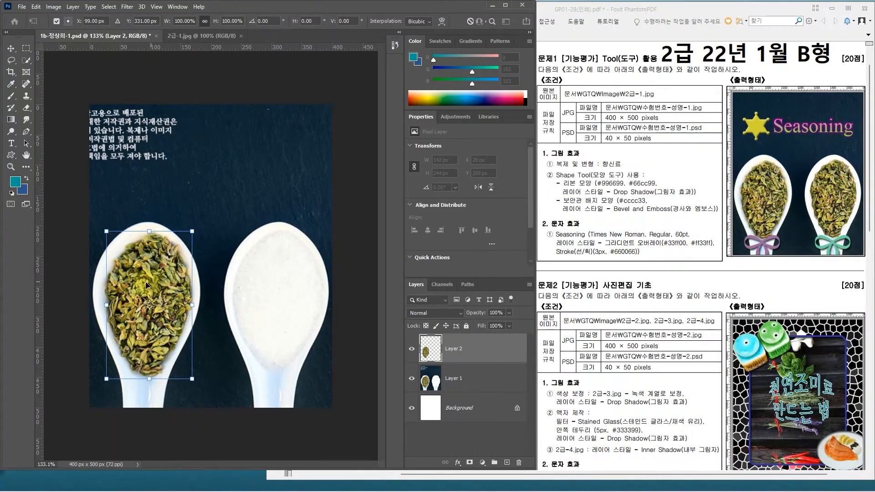
pyautogui.moveTo(191, 288); pyautogui.dragTo(274, 284)
pyautogui.press('Up')
pyautogui.press('Up')
pyautogui.press('Up')
pyautogui.press('Up')
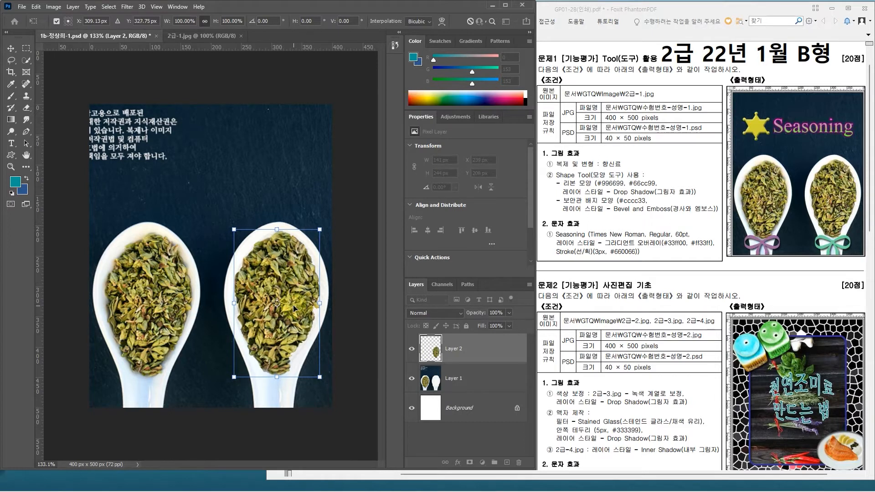
pyautogui.press('Right')
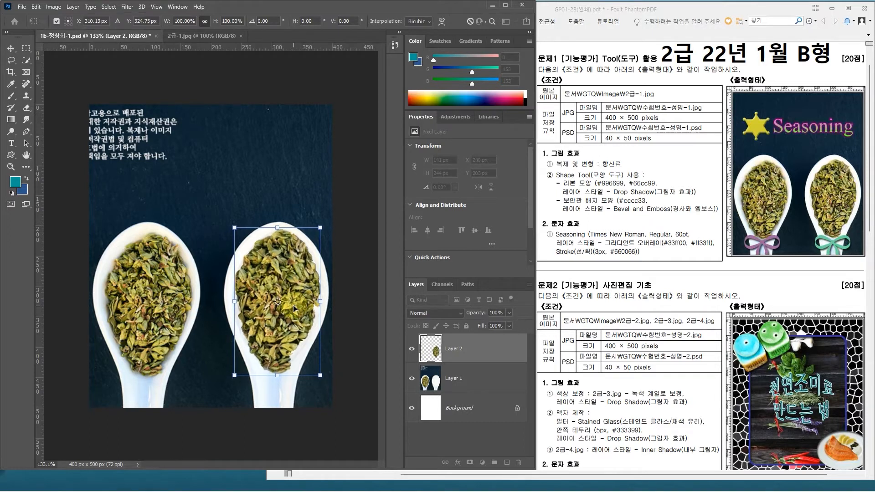
pyautogui.press('Return')
pyautogui.press('l')
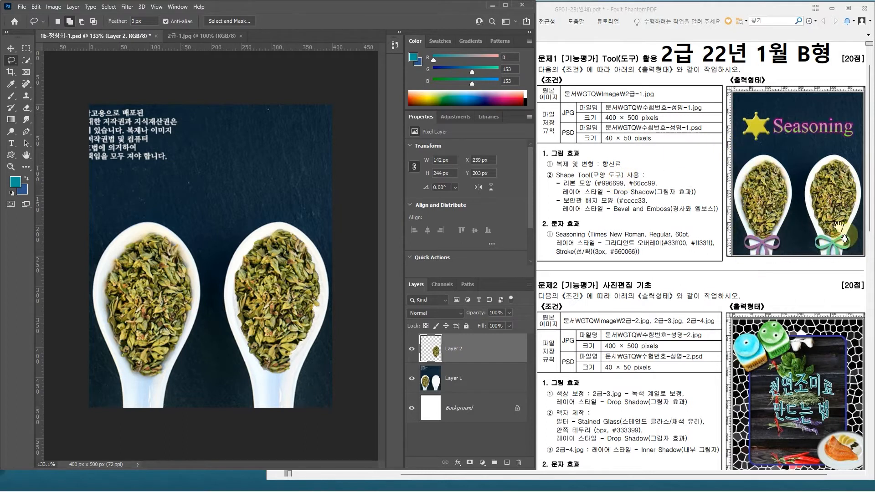
# Step: Look through the shape tools, trying the Ellipse and Triangle tools, and settle on the Custom Shape tool
pyautogui.click(12, 155)
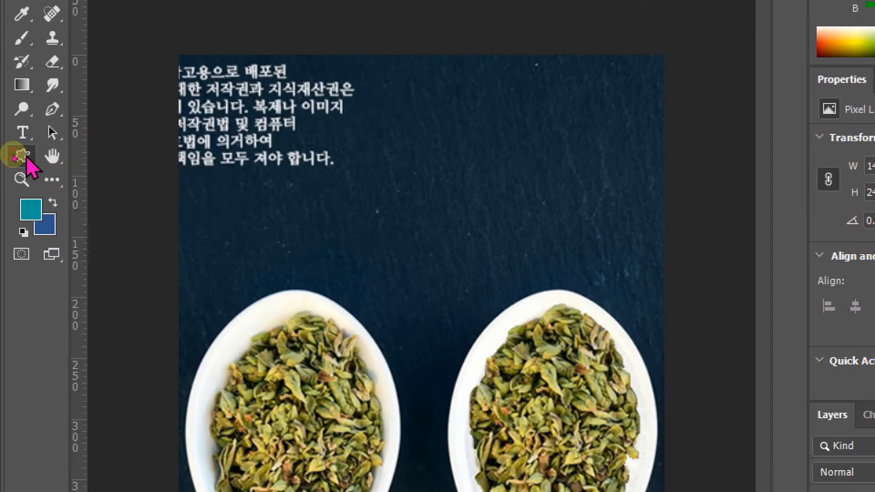
pyautogui.click(12, 156)
pyautogui.click(86, 175)
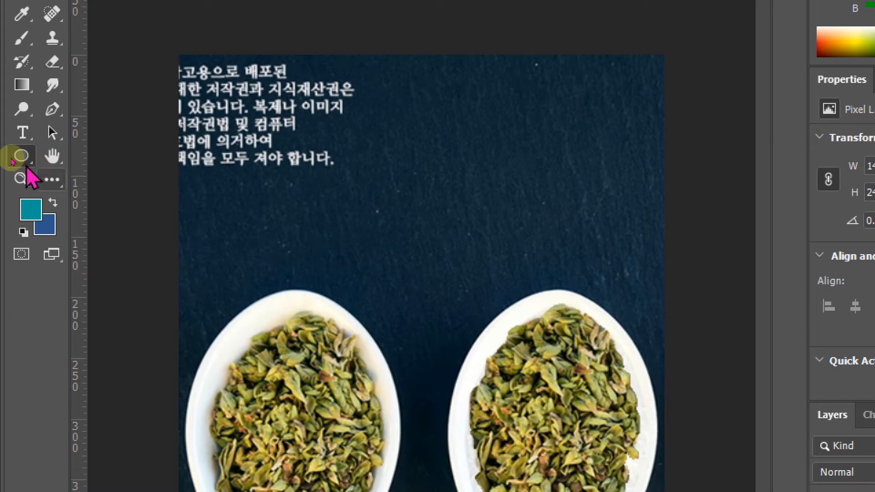
pyautogui.click(25, 160)
pyautogui.click(92, 192)
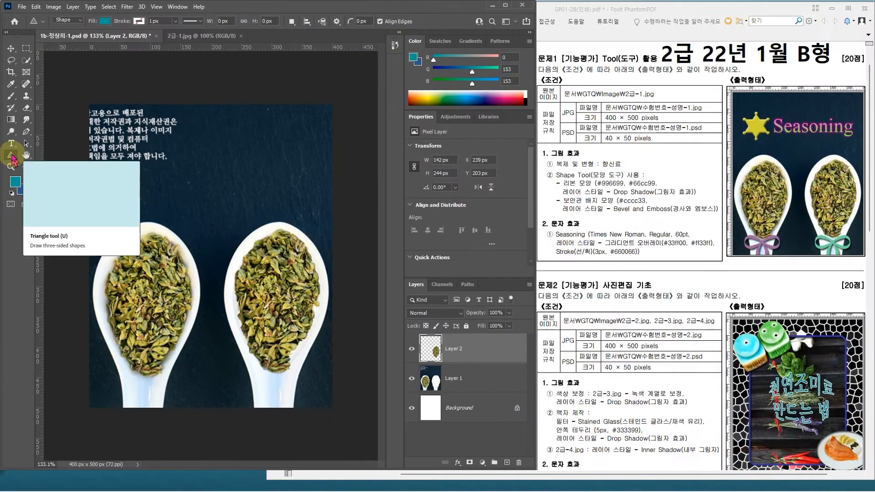
pyautogui.click(13, 159)
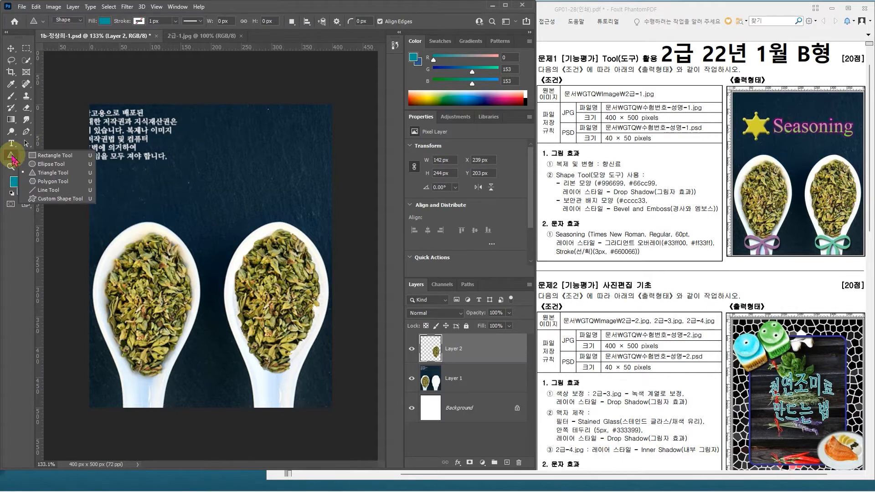
pyautogui.click(46, 202)
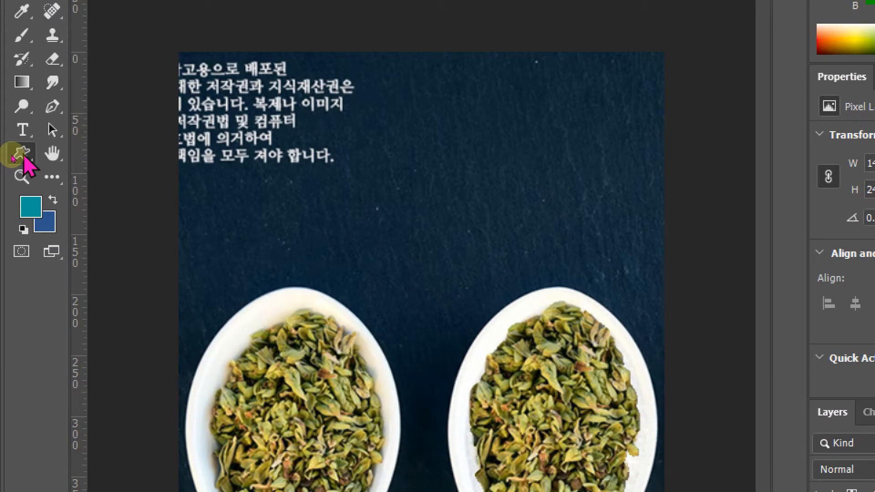
pyautogui.click(14, 158)
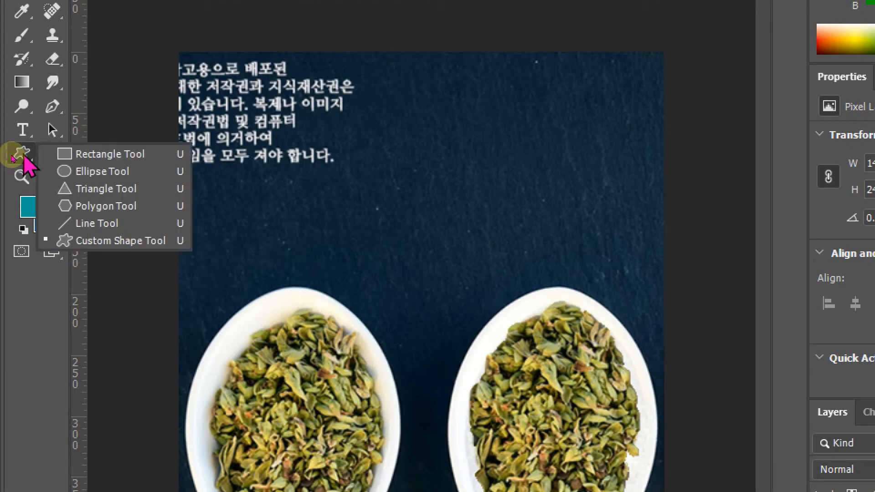
pyautogui.click(19, 158)
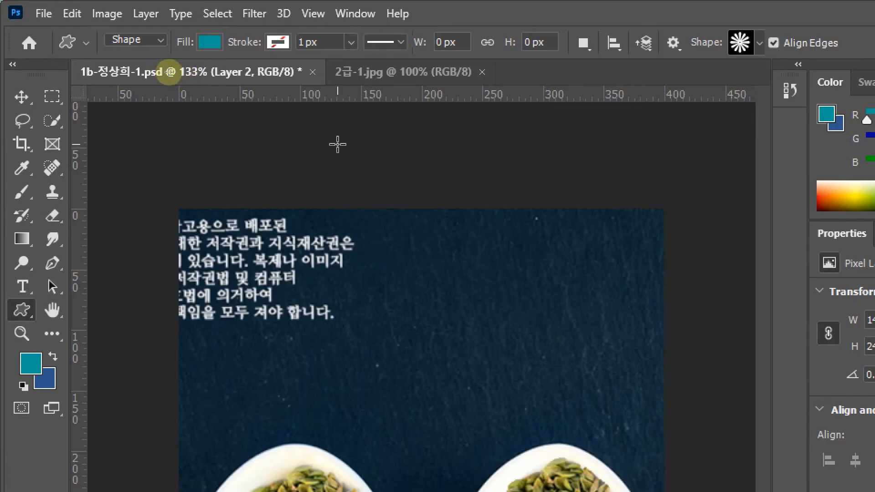
# Step: Try the Path and Pixels drawing modes of the Custom Shape tool and return to Shape mode
pyautogui.click(135, 41)
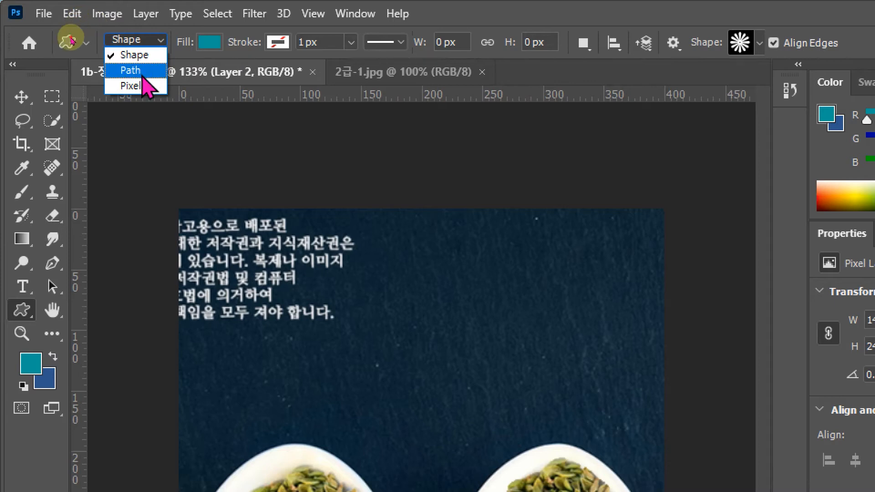
pyautogui.click(134, 68)
pyautogui.click(156, 46)
pyautogui.click(141, 84)
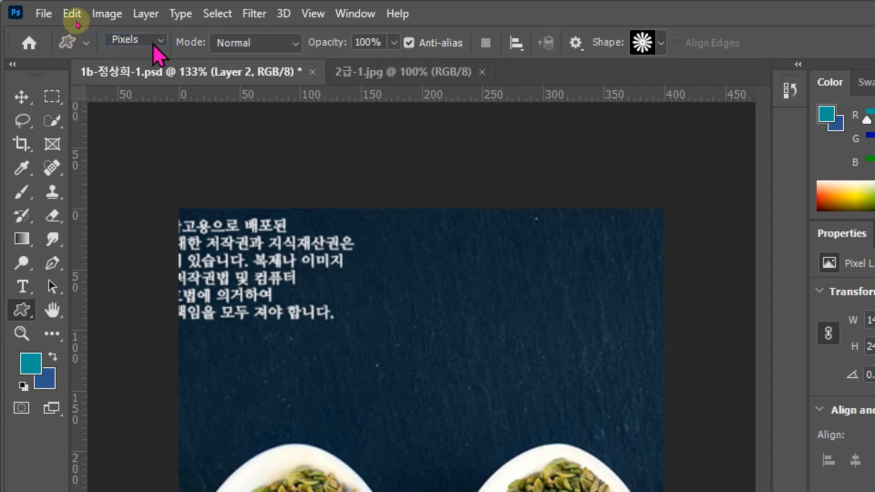
pyautogui.click(160, 41)
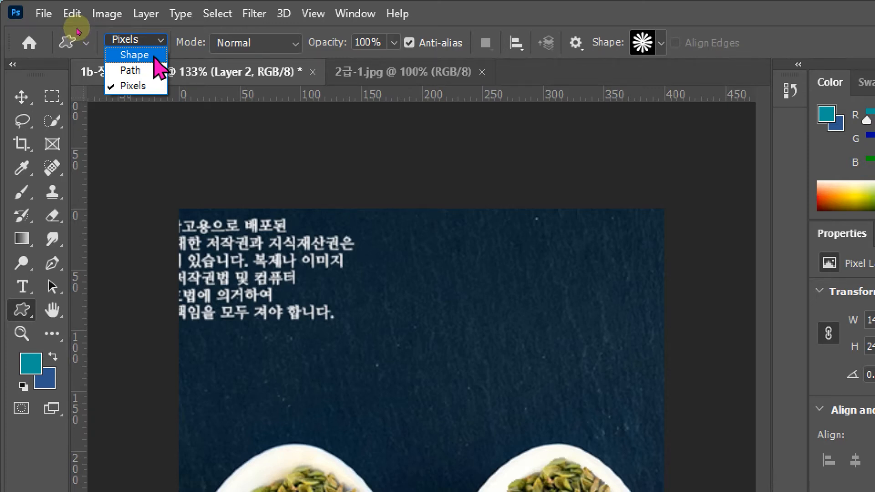
pyautogui.click(157, 57)
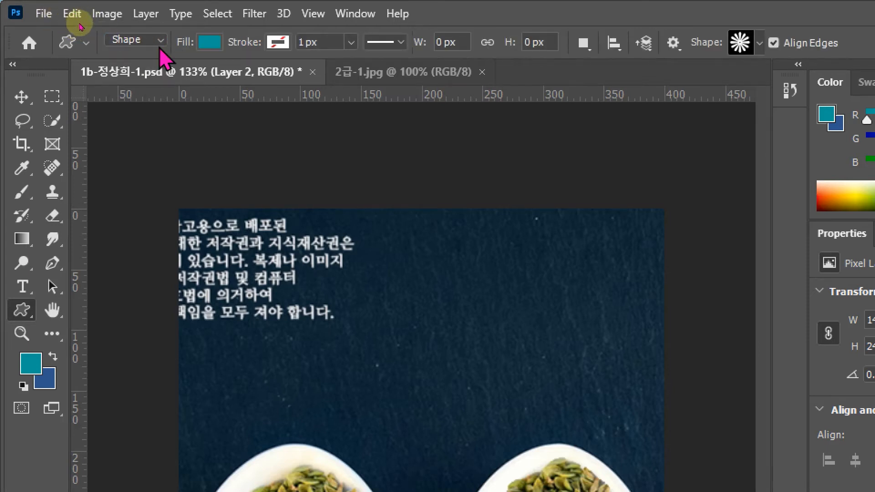
# Step: Try a purple stroke colour for the custom shape and reset the stroke to none
pyautogui.click(285, 45)
pyautogui.click(263, 133)
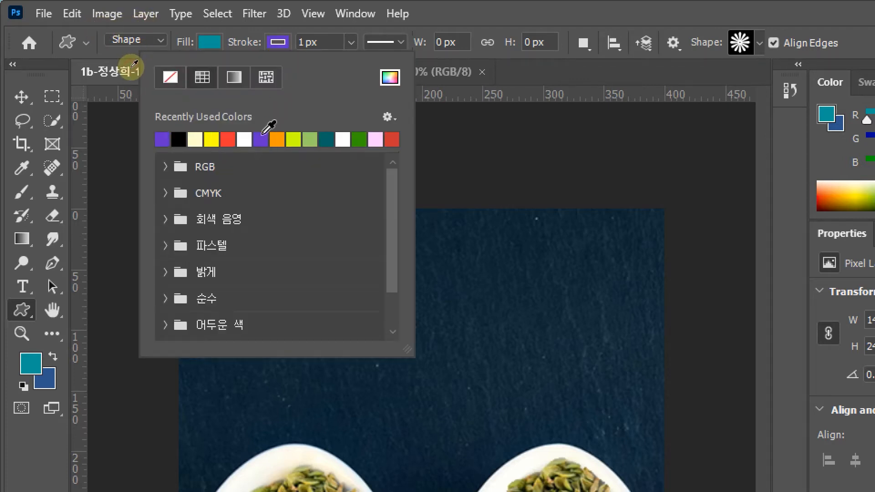
pyautogui.click(460, 19)
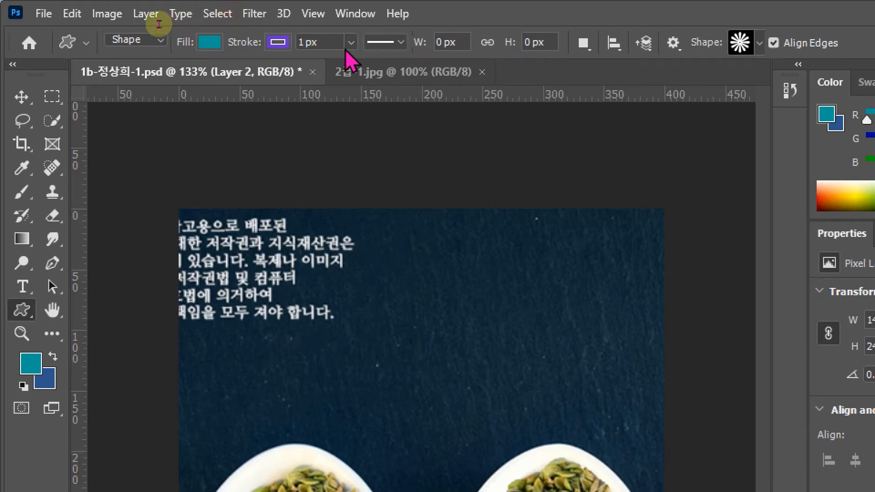
pyautogui.click(282, 44)
pyautogui.click(171, 77)
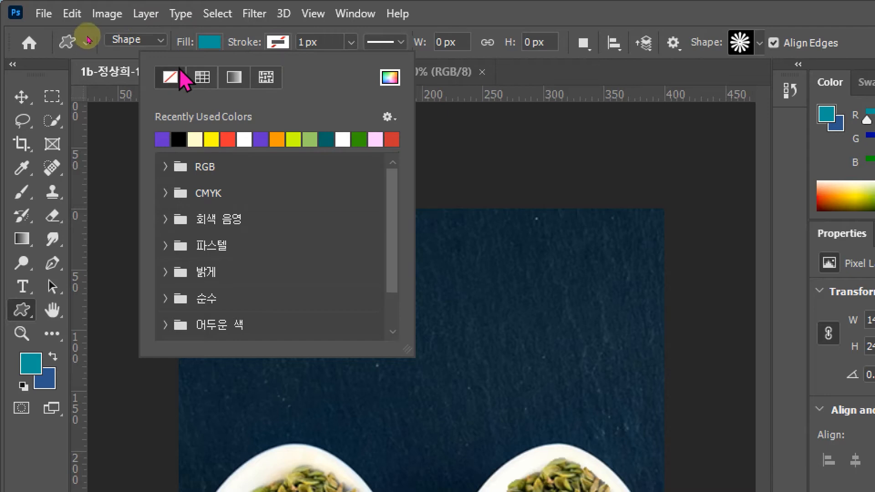
# Step: Choose the bow from the Objects group of All Legacy Default Shapes and draw it about 107 × 64 px over the first spoon's handle
pyautogui.click(522, 15)
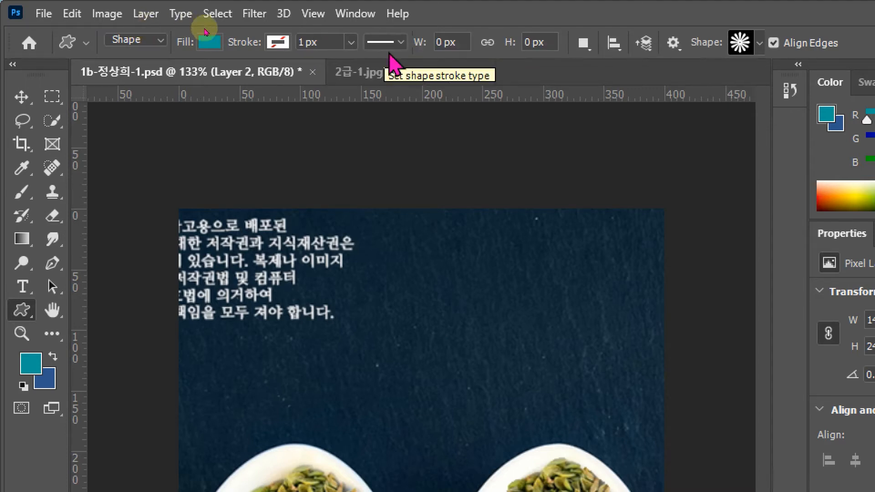
pyautogui.click(760, 43)
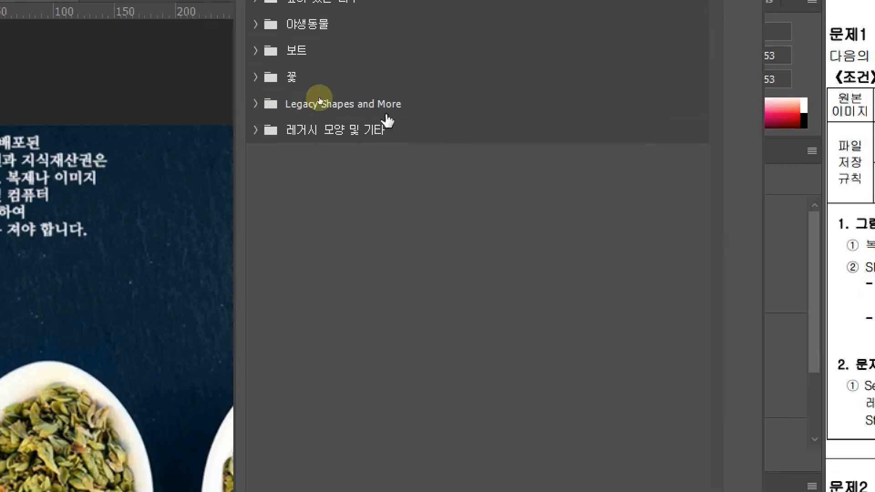
pyautogui.click(256, 104)
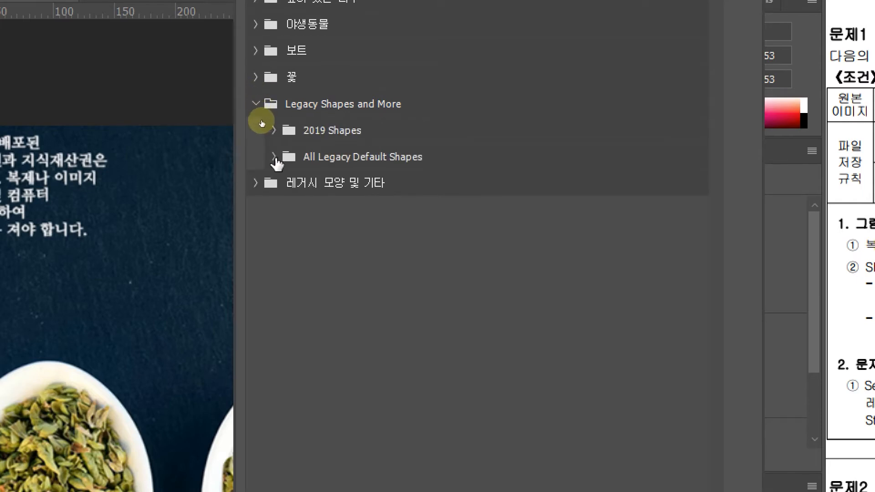
pyautogui.click(274, 157)
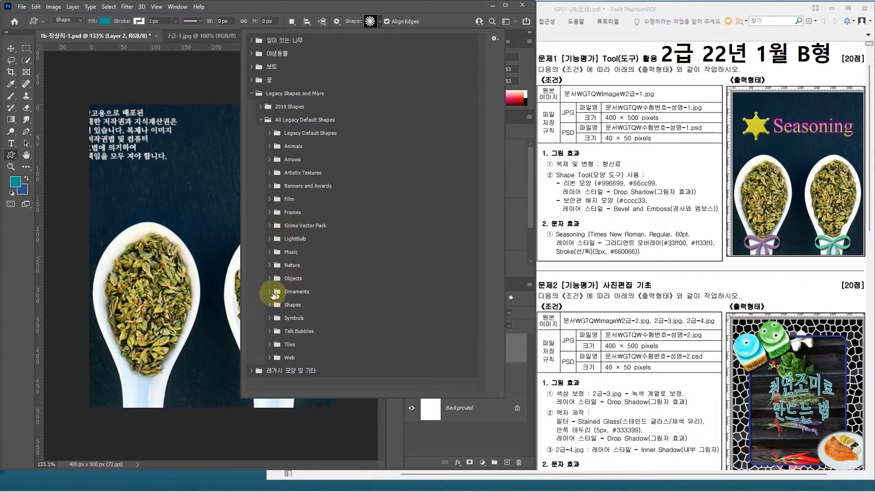
pyautogui.click(269, 292)
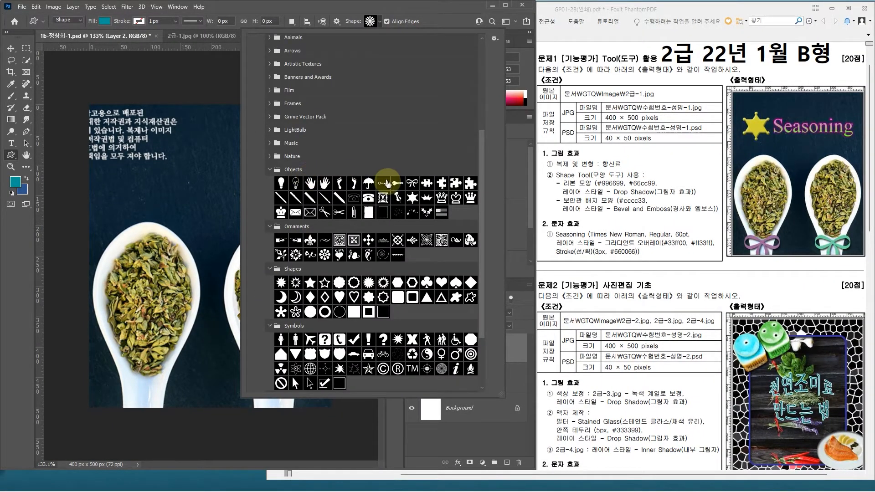
pyautogui.doubleClick(412, 184)
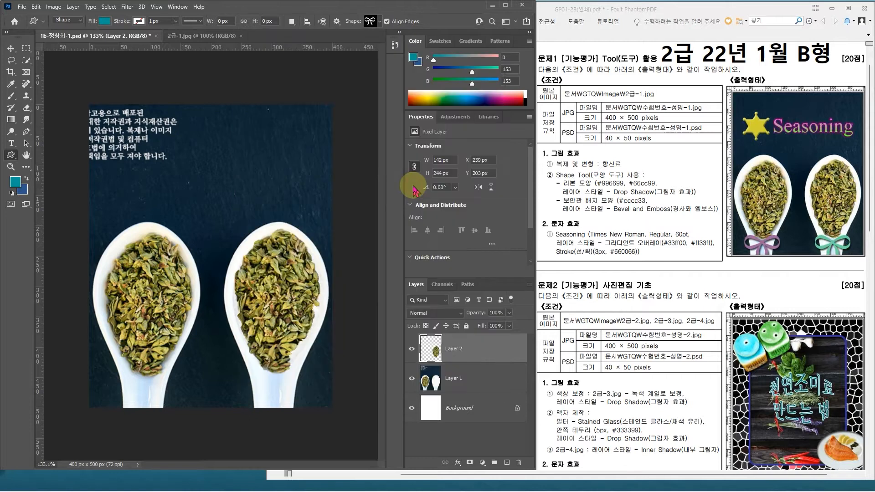
pyautogui.moveTo(111, 366); pyautogui.dragTo(176, 404)
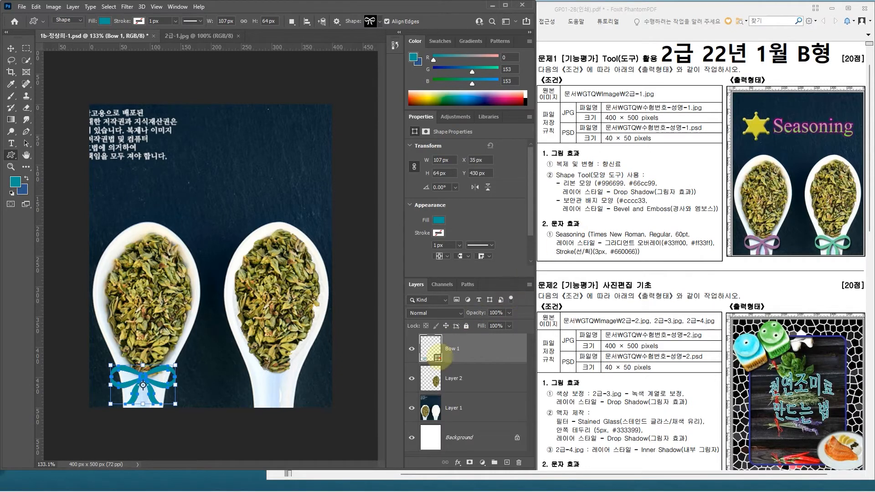
# Step: Set the bow shape's fill colour to #996699
pyautogui.moveTo(414, 331)
pyautogui.mouseDown()
pyautogui.moveTo(442, 363)
pyautogui.moveTo(427, 347)
pyautogui.moveTo(448, 332)
pyautogui.mouseUp()
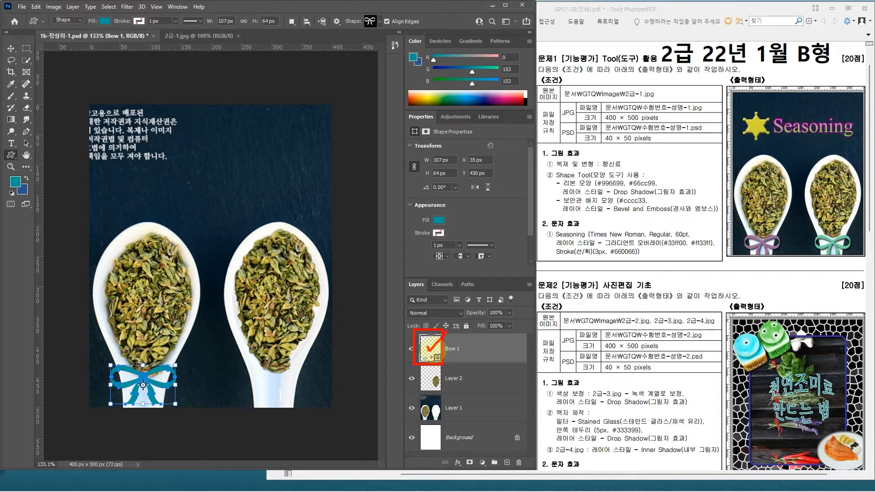
pyautogui.doubleClick(434, 346)
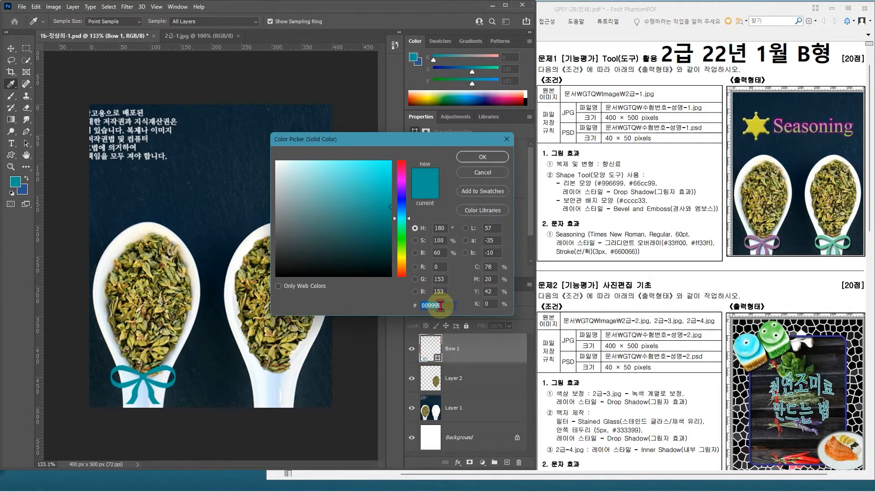
pyautogui.write('996699')
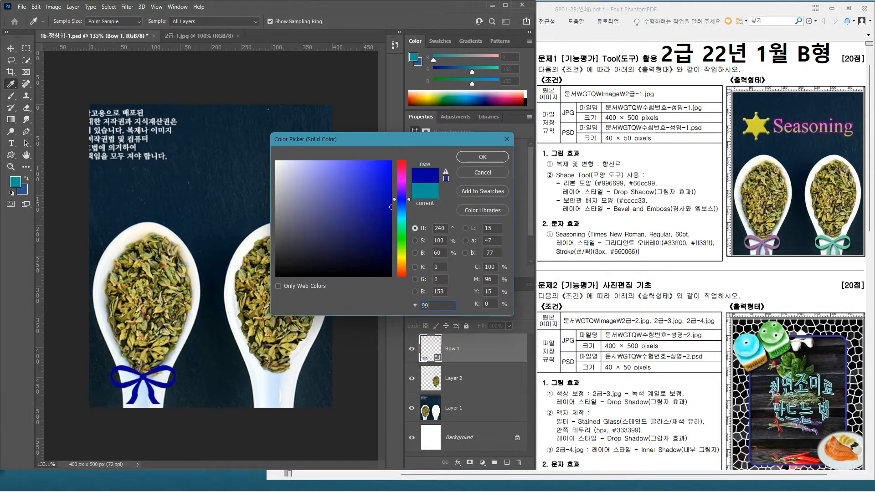
pyautogui.press('Return')
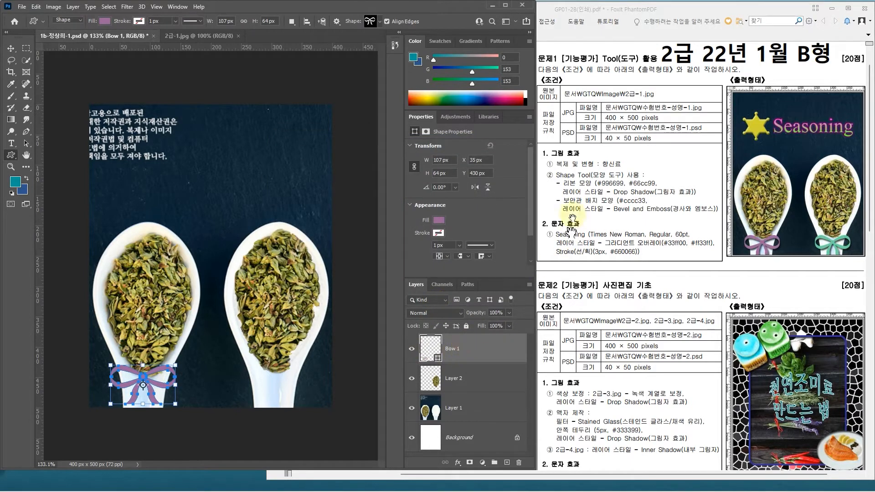
# Step: Add a Drop Shadow layer style with a 120° angle to the bow
pyautogui.click(484, 354)
pyautogui.doubleClick(493, 349)
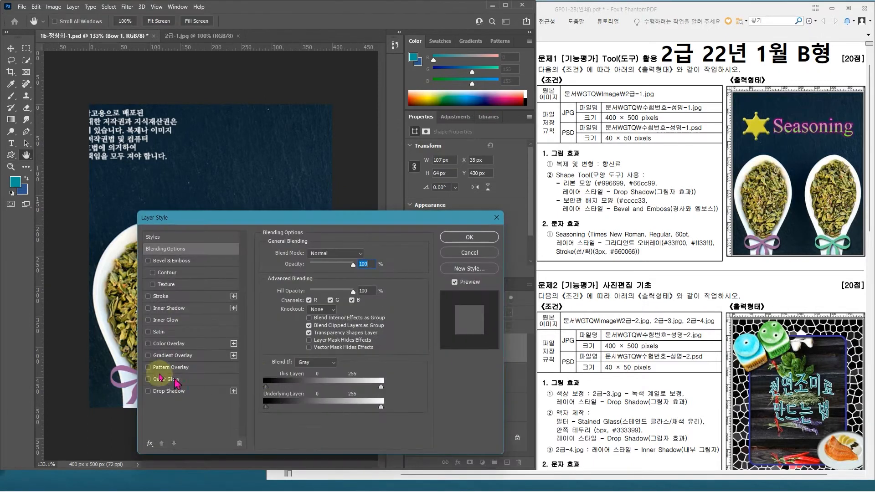
pyautogui.click(189, 393)
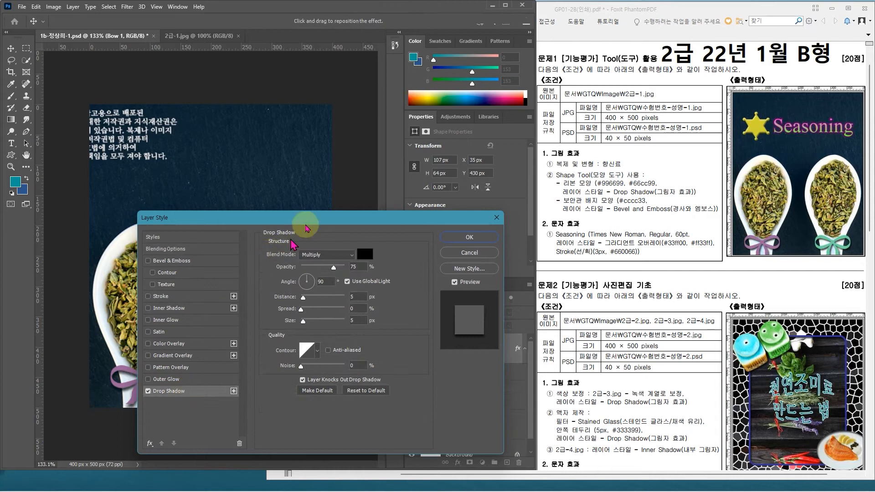
pyautogui.moveTo(315, 218); pyautogui.dragTo(415, 180)
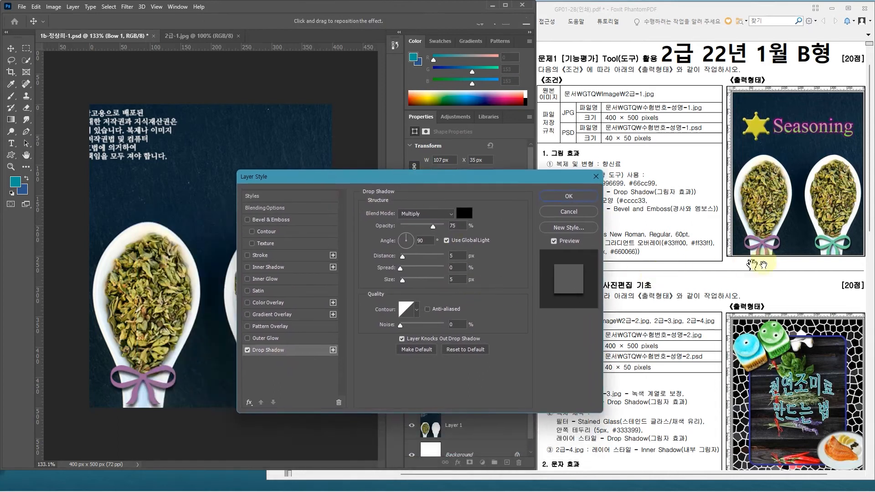
pyautogui.moveTo(428, 243); pyautogui.dragTo(411, 245)
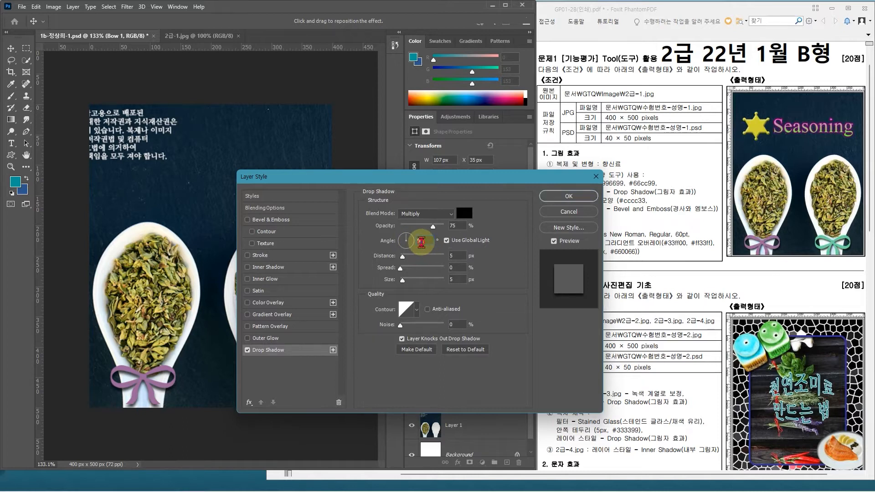
pyautogui.write('120')
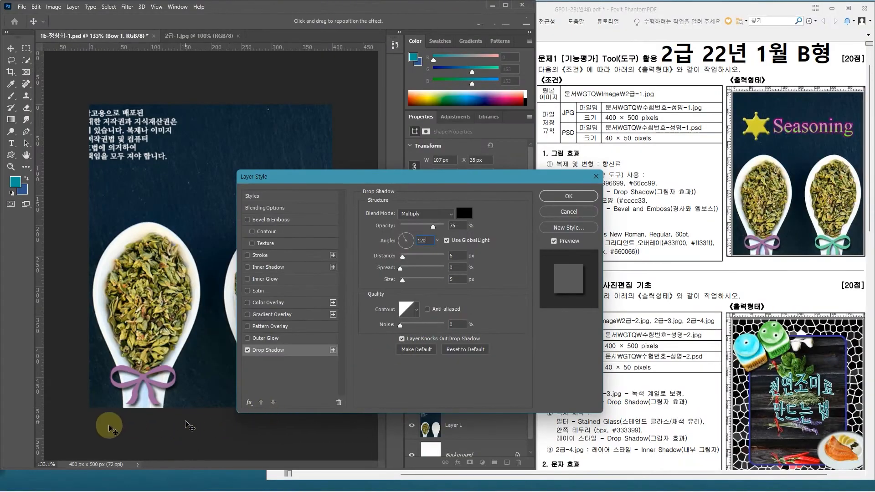
pyautogui.click(554, 197)
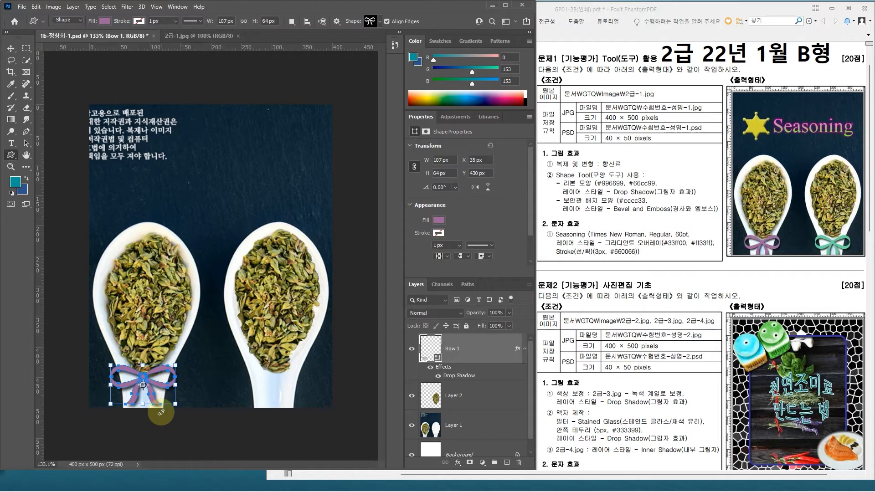
# Step: Move the bow lower on the handle and enlarge it to about 113 × 74 px at X 32, Y 440 px, applying the transform
pyautogui.hotkey('ctrl', 't')
pyautogui.press('Down')
pyautogui.press('Down')
pyautogui.press('Down')
pyautogui.press('Down')
pyautogui.press('Down')
pyautogui.press('Down')
pyautogui.press('Down')
pyautogui.press('Down')
pyautogui.press('Down')
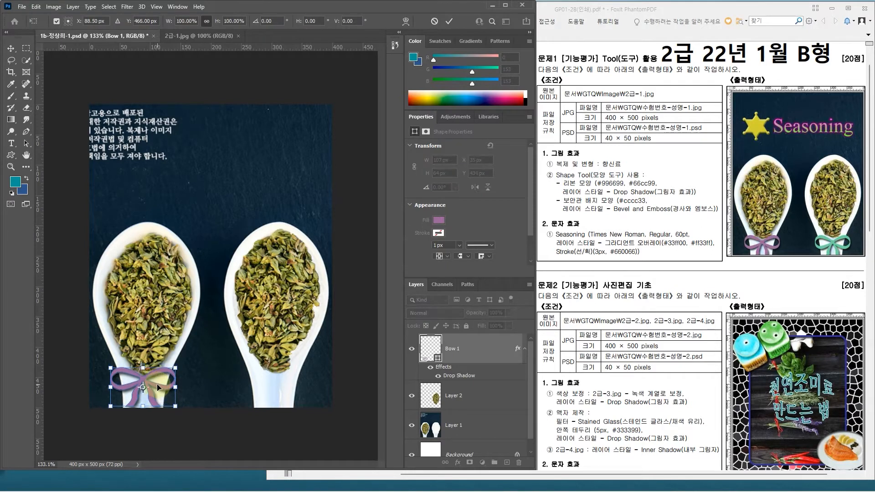
pyautogui.press('Down')
pyautogui.press('Down')
pyautogui.press('Down')
pyautogui.press('Down')
pyautogui.press('Down')
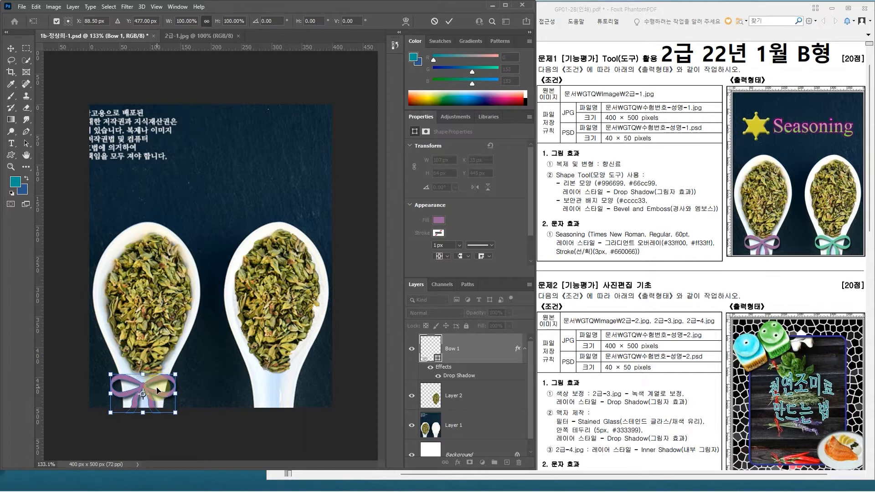
pyautogui.press('Return')
# Step: Duplicate the bow layer and move the copy onto the second spoon's handle at X 248, Y 440 px, applying the transform
pyautogui.click(482, 352)
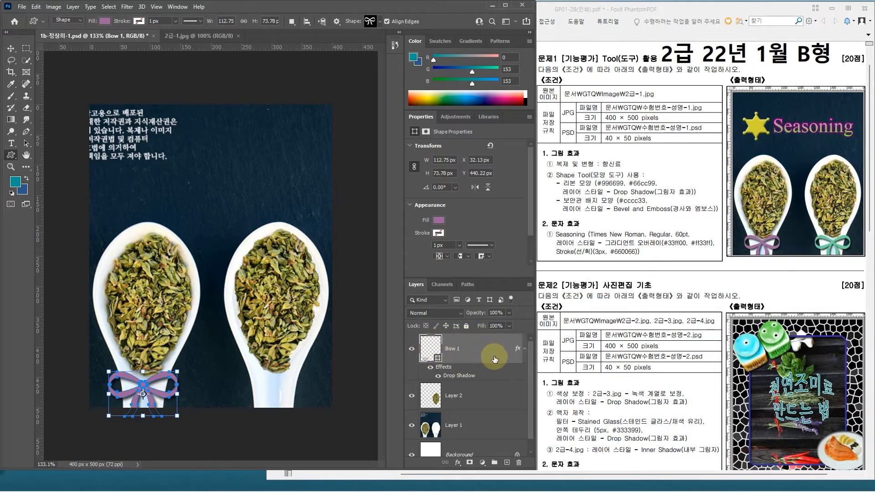
pyautogui.hotkey('ctrl', 'j')
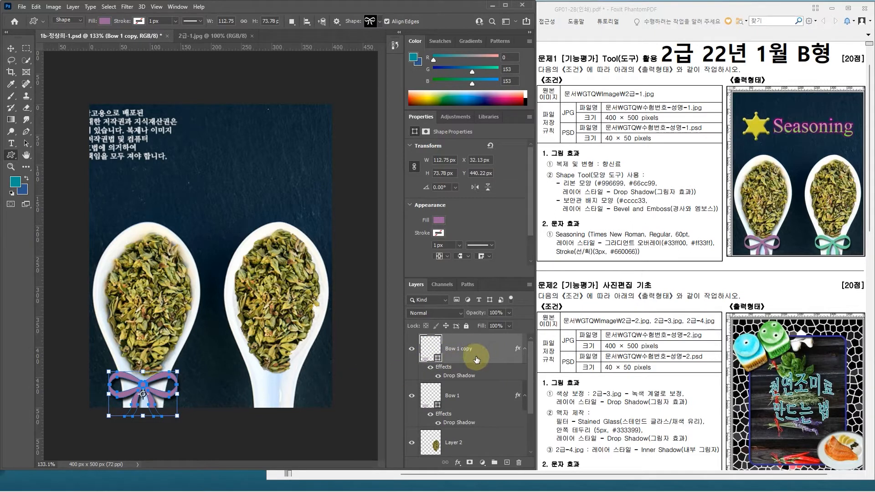
pyautogui.hotkey('ctrl', 't')
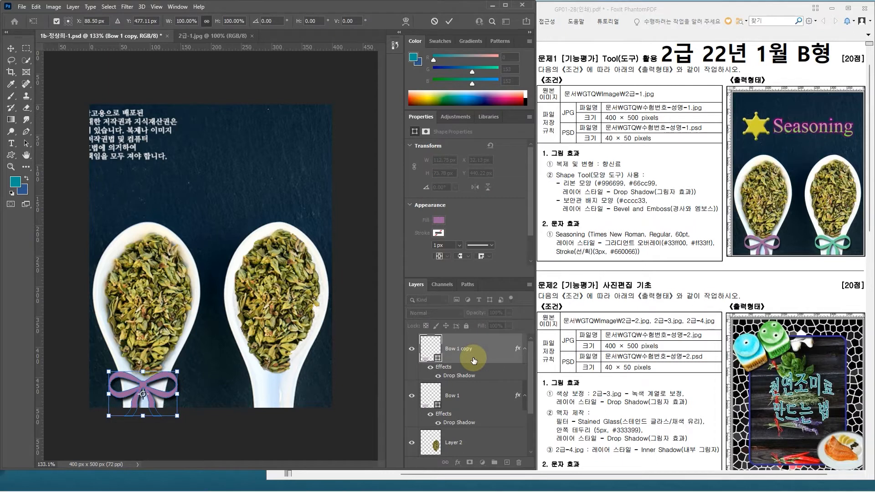
pyautogui.click(36, 7)
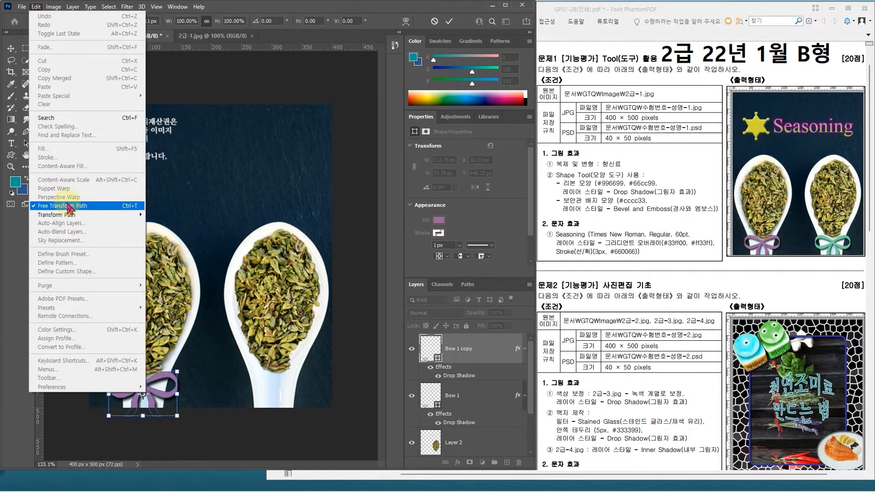
pyautogui.click(337, 7)
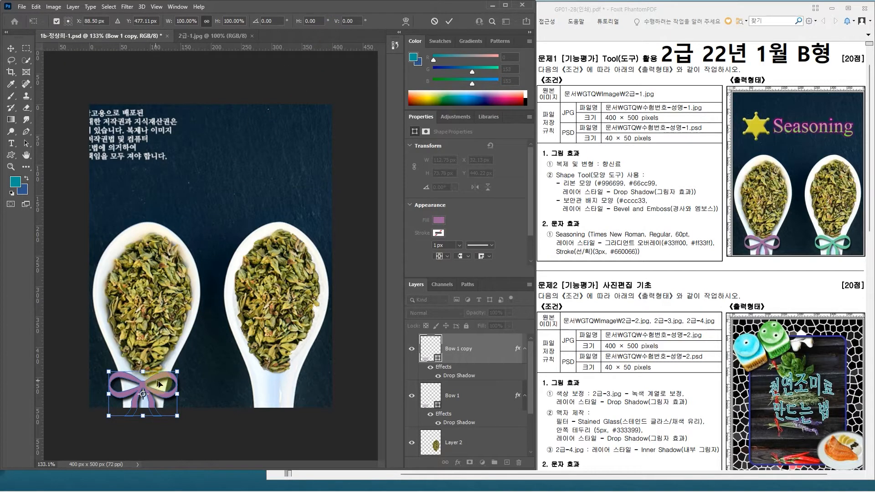
pyautogui.moveTo(159, 381); pyautogui.dragTo(291, 381)
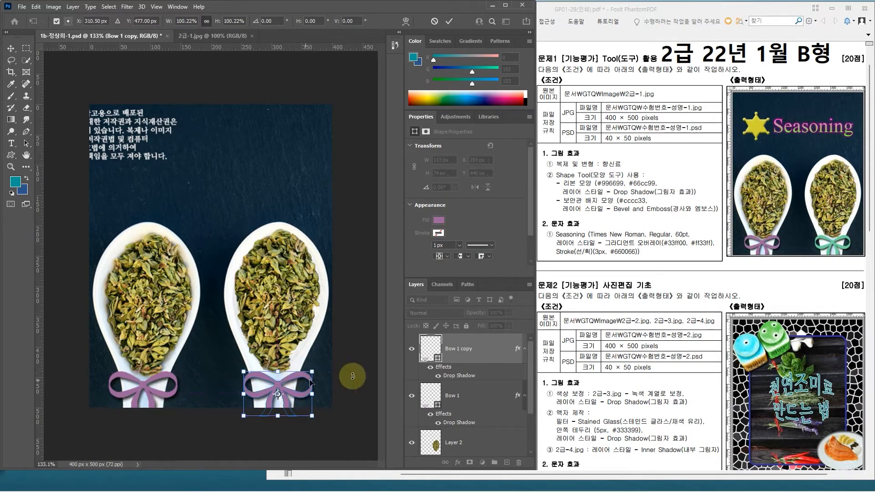
pyautogui.press('Left')
pyautogui.press('Left')
pyautogui.press('Left')
pyautogui.press('Left')
pyautogui.press('Left')
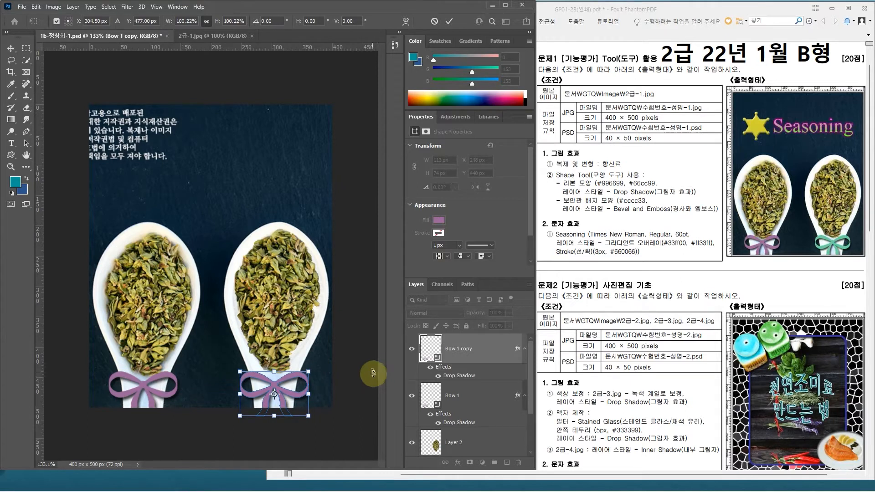
pyautogui.press('Return')
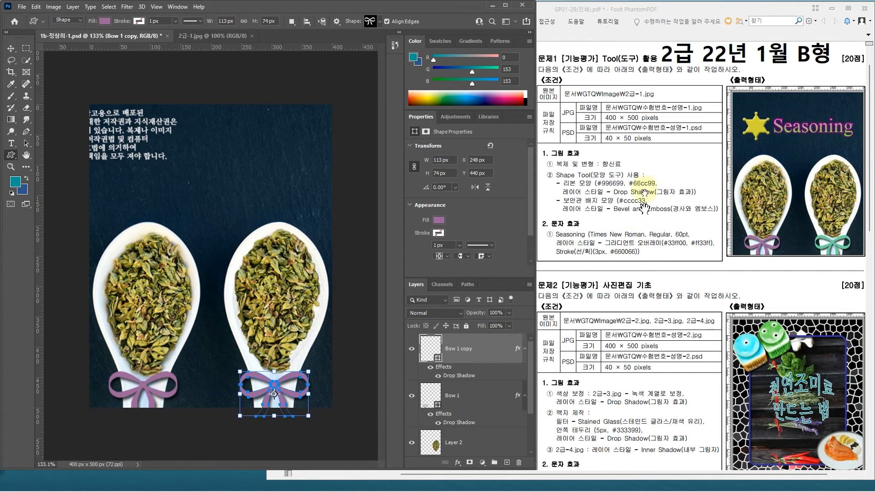
# Step: Set the duplicated bow's fill colour to #66cc99
pyautogui.click(467, 348)
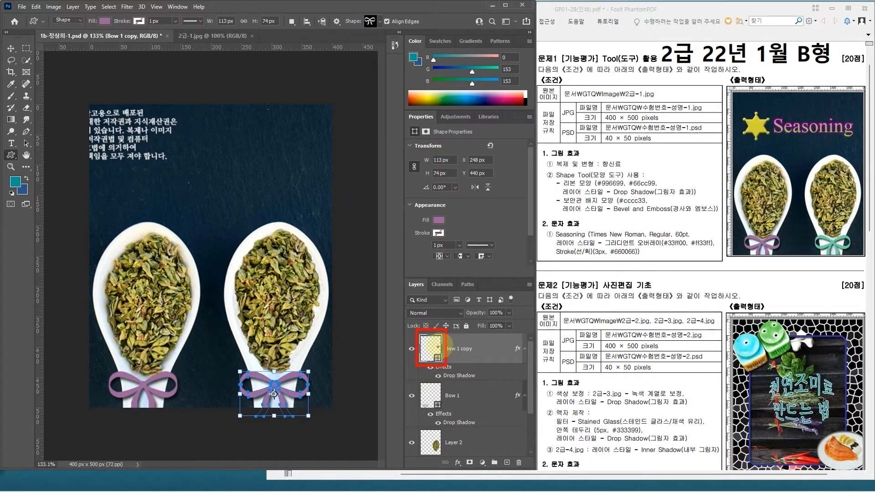
pyautogui.doubleClick(433, 350)
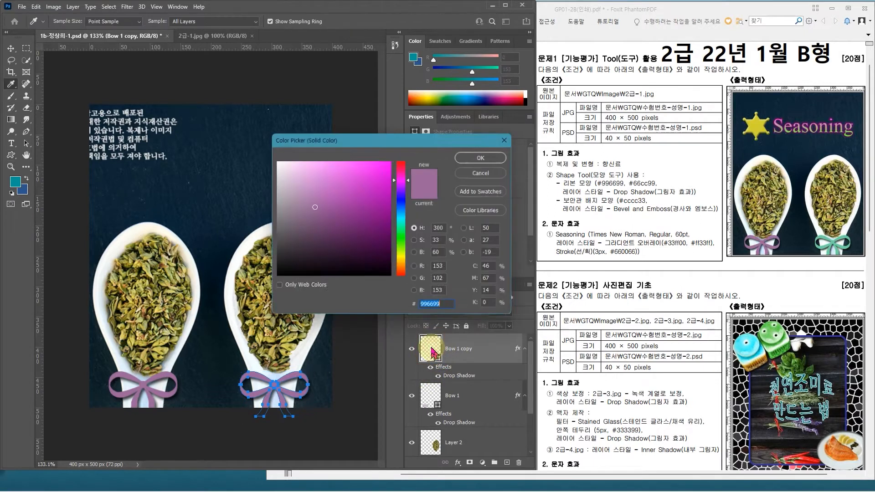
pyautogui.write('66')
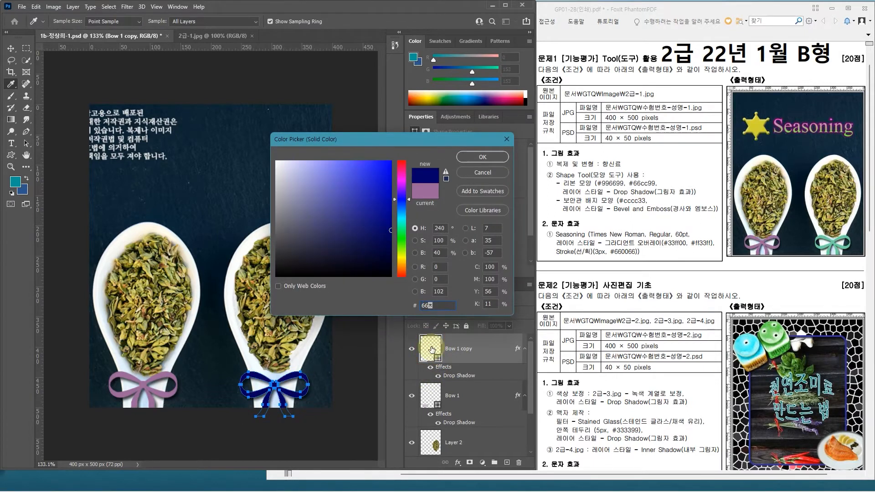
pyautogui.write('cc99')
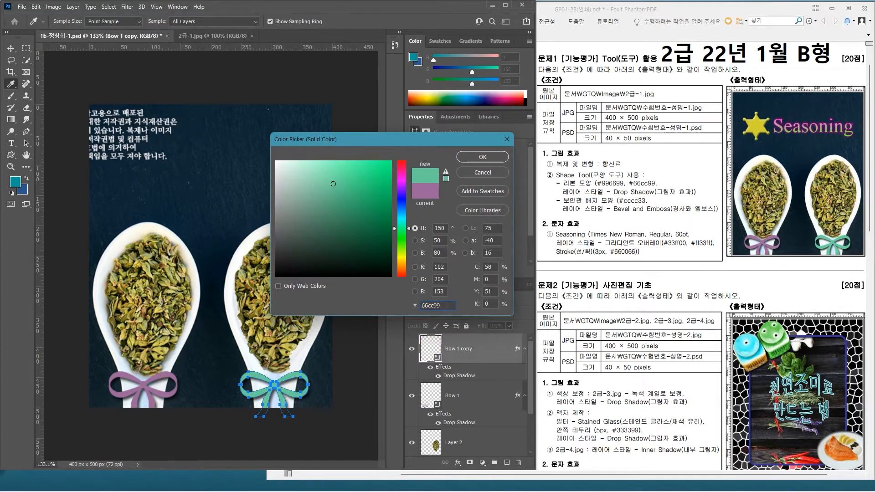
pyautogui.press('Return')
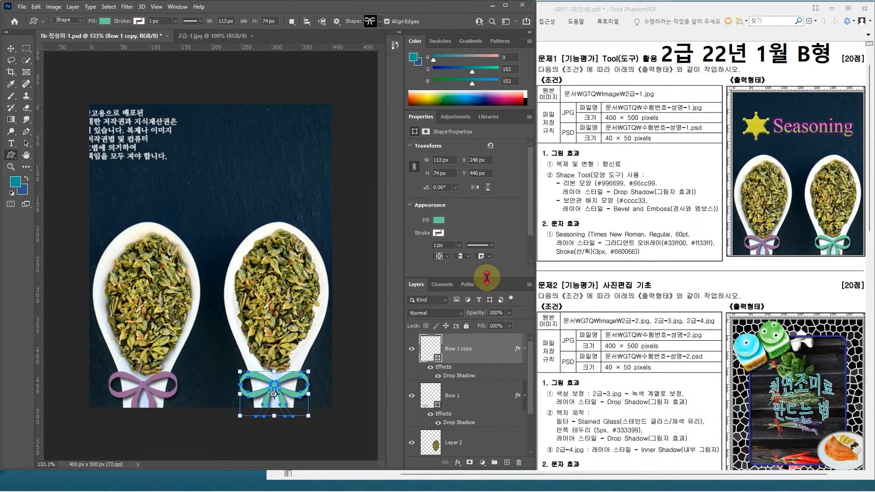
# Step: Collapse the Properties panel to give the layer list more room
pyautogui.moveTo(486, 278); pyautogui.dragTo(465, 117)
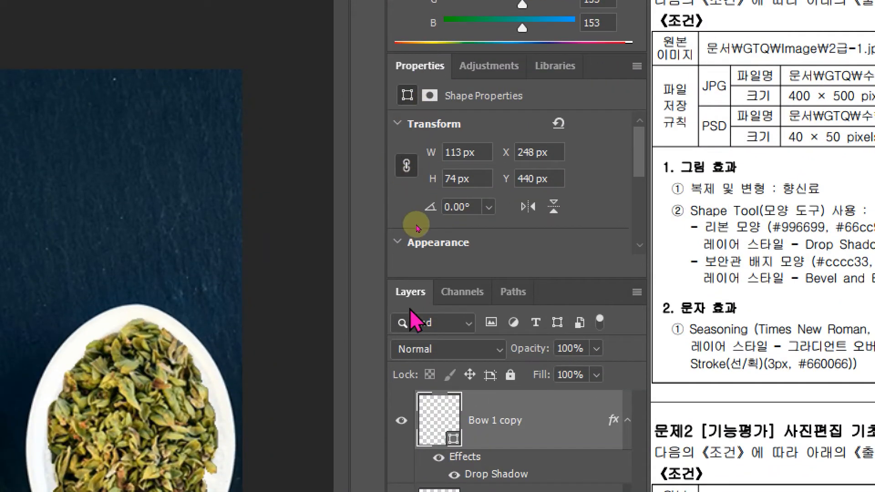
pyautogui.doubleClick(433, 68)
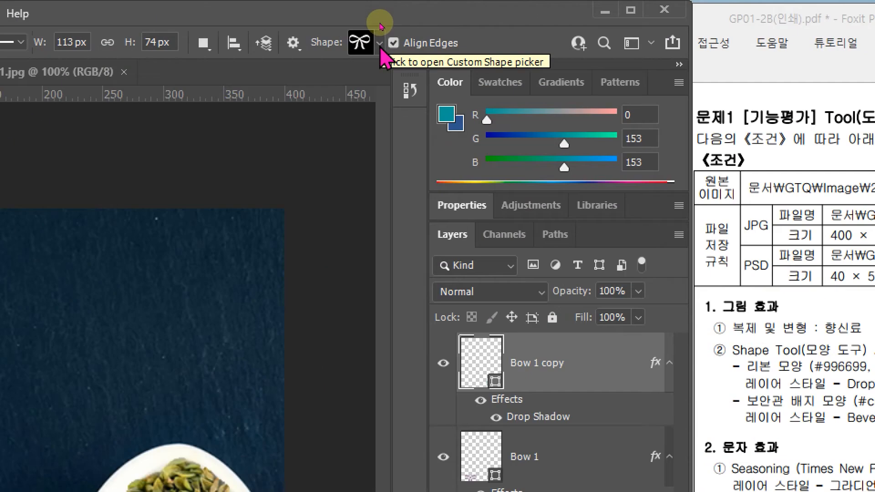
# Step: Draw a sheriff's badge custom shape about 93 × 94 px in the image's upper-left area at about X 30, Y 49 px
pyautogui.click(380, 44)
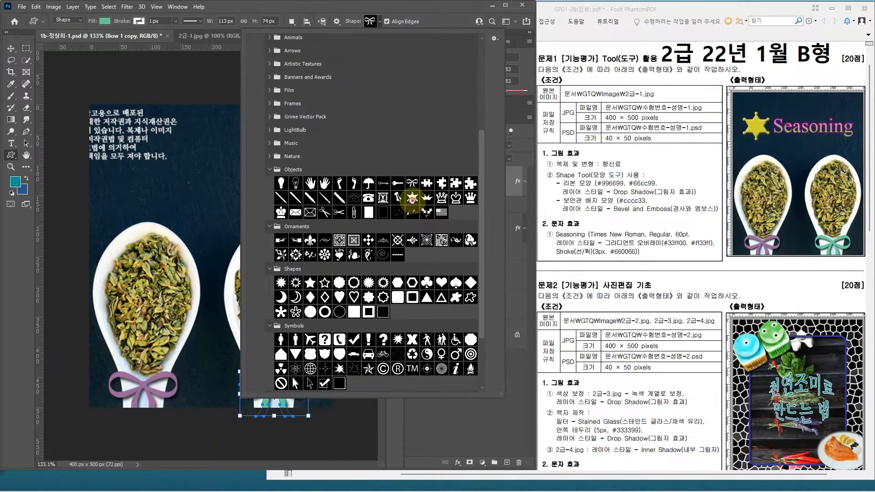
pyautogui.doubleClick(413, 200)
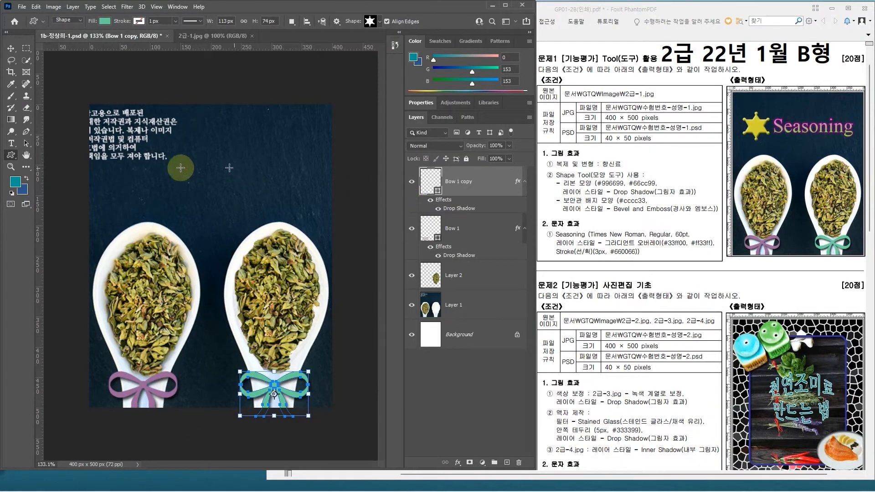
pyautogui.moveTo(107, 134)
pyautogui.mouseDown()
pyautogui.moveTo(143, 182)
pyautogui.moveTo(164, 191)
pyautogui.mouseUp()
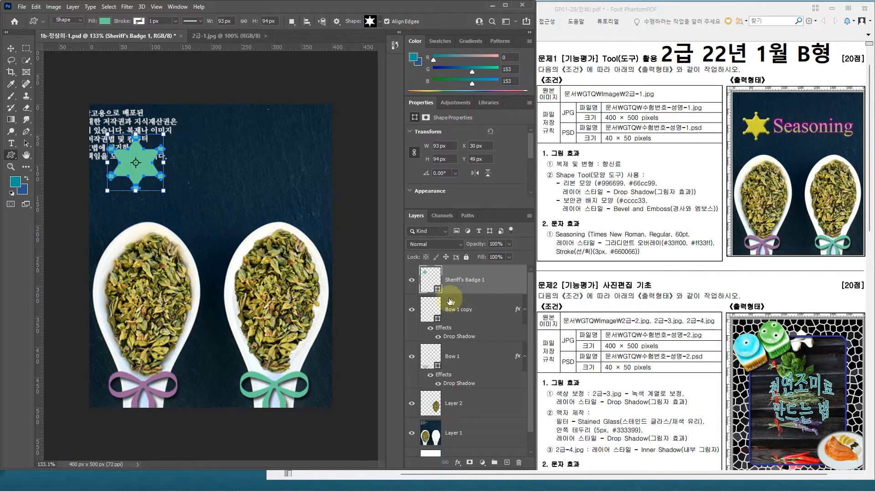
# Step: Set the sheriff's badge fill colour to #cccc33
pyautogui.moveTo(418, 265)
pyautogui.mouseDown()
pyautogui.moveTo(445, 296)
pyautogui.moveTo(452, 257)
pyautogui.mouseUp()
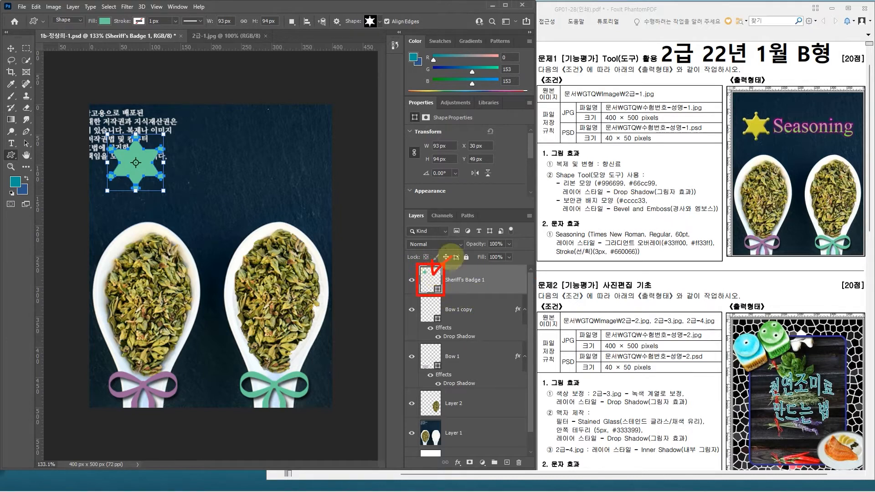
pyautogui.doubleClick(439, 289)
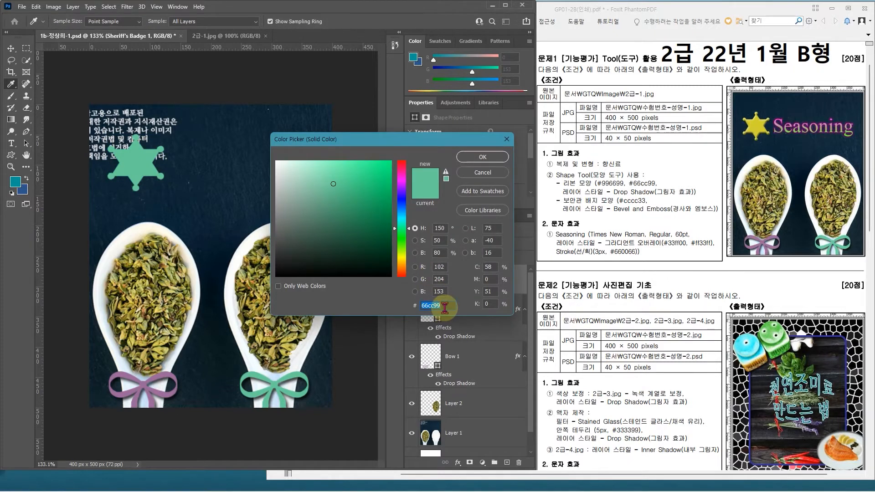
pyautogui.write('cccc3')
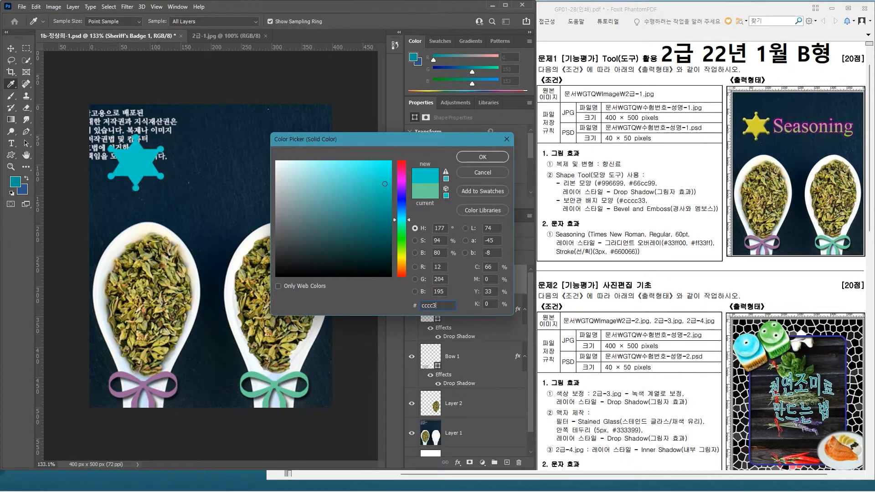
pyautogui.write('3')
pyautogui.press('Return')
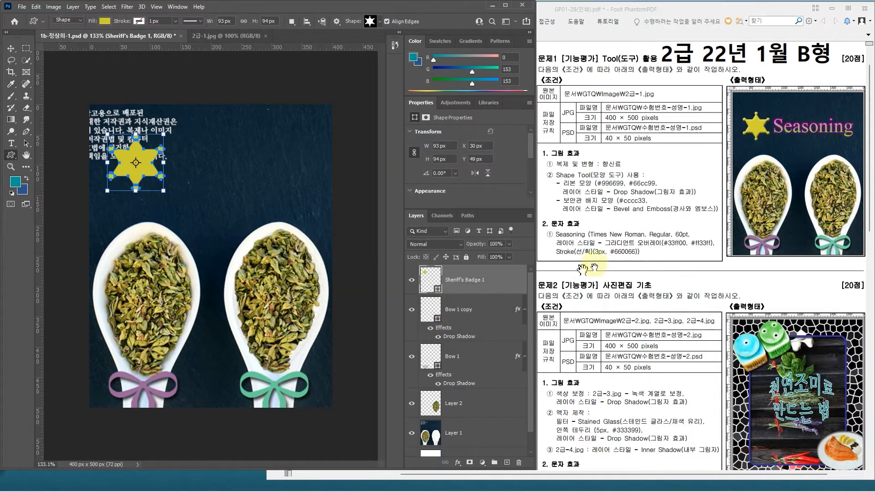
# Step: Apply a Bevel & Emboss layer style to the sheriff's badge
pyautogui.doubleClick(502, 279)
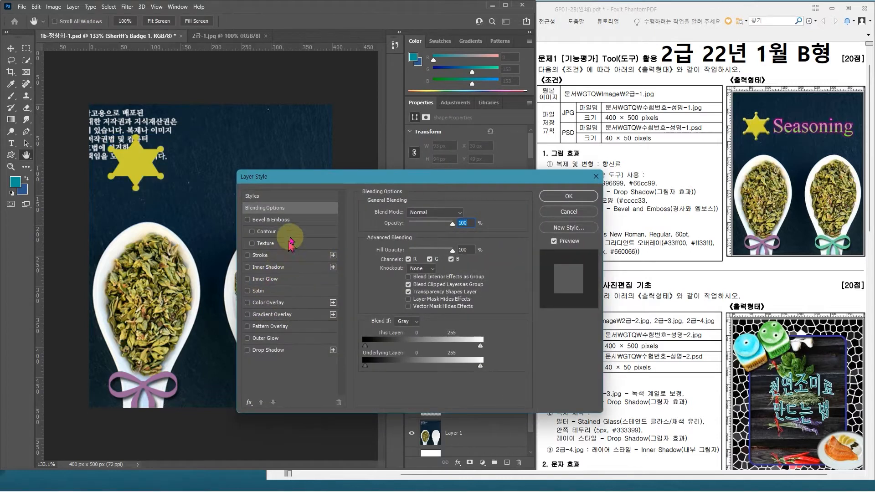
pyautogui.click(301, 223)
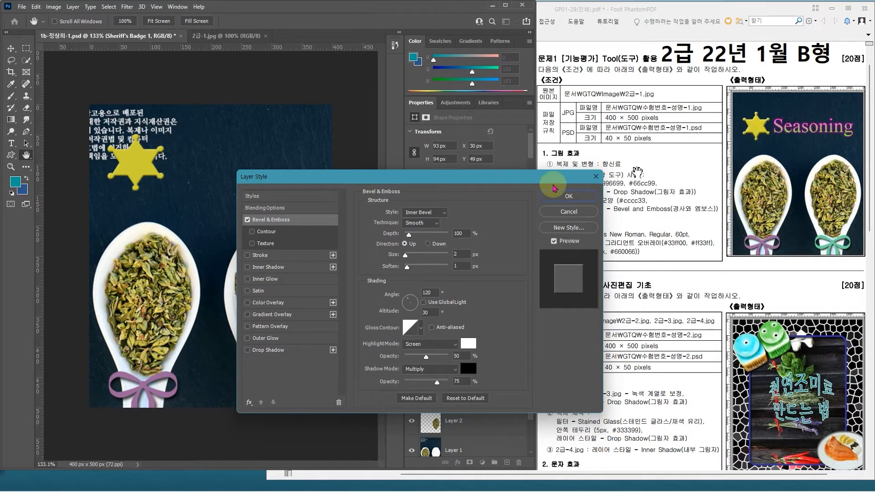
pyautogui.moveTo(497, 189); pyautogui.dragTo(458, 152)
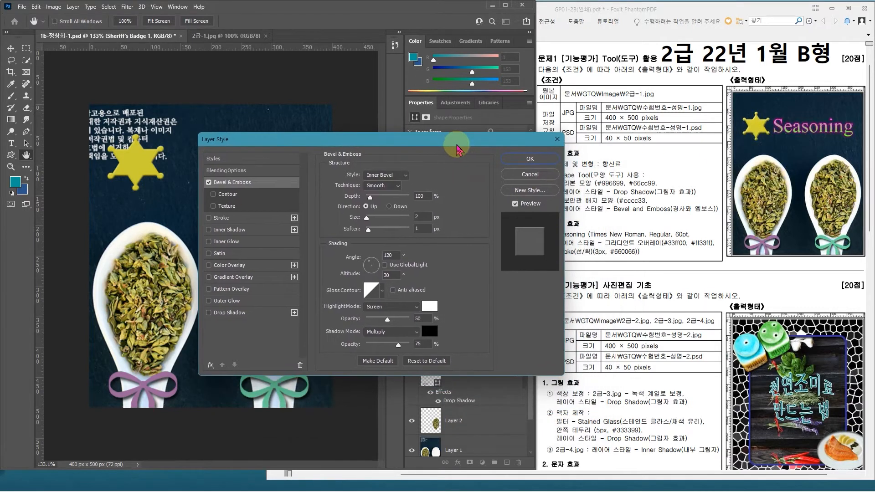
pyautogui.click(530, 159)
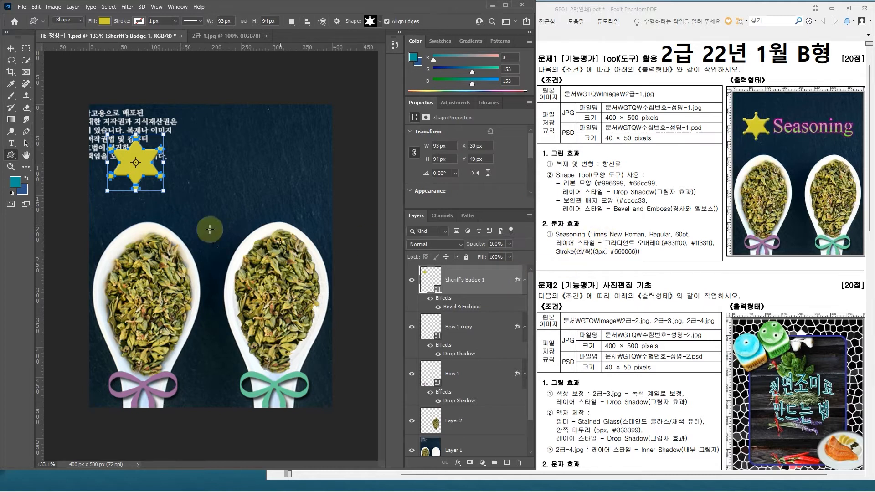
# Step: Add the text "Seasoning" beside the sheriff's badge, above the spoons
pyautogui.click(12, 144)
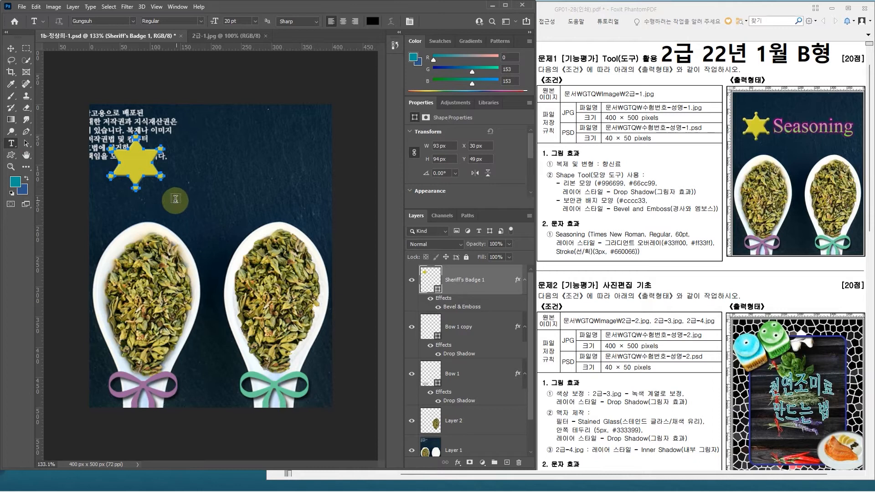
pyautogui.click(180, 167)
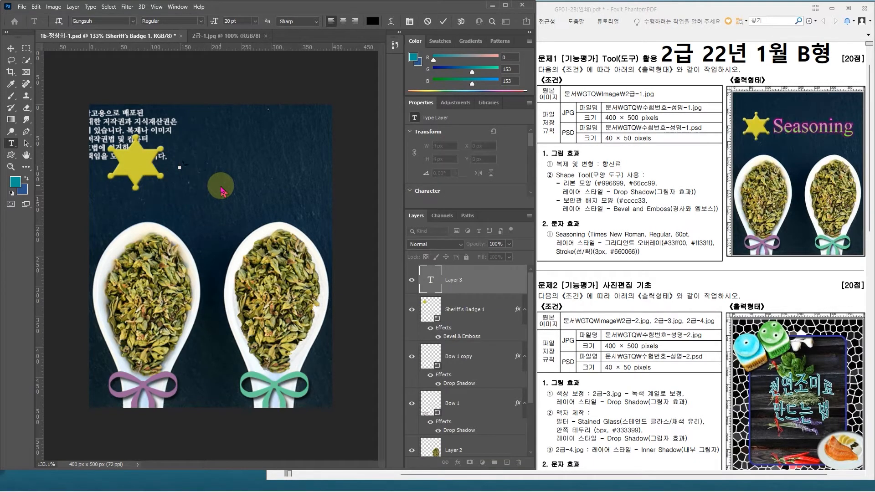
pyautogui.write('Seasoning')
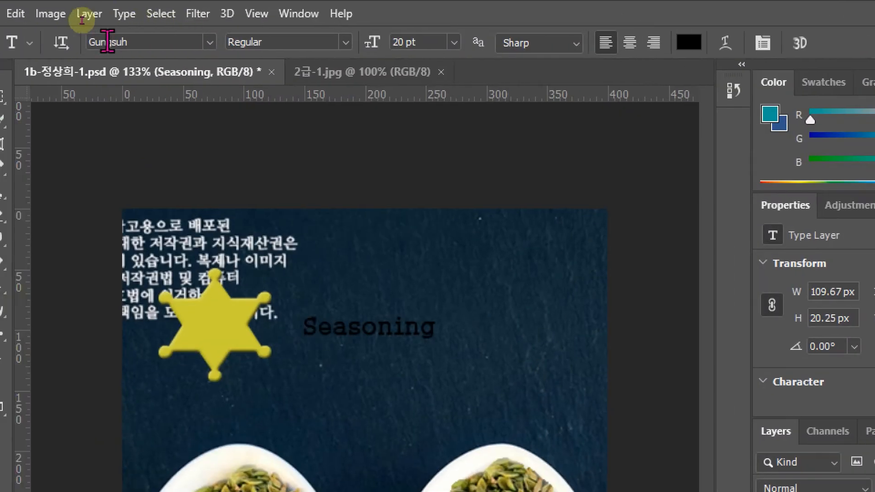
# Step: Set the Seasoning text's font to Times New Roman and its size to 60 pt
pyautogui.click(133, 21)
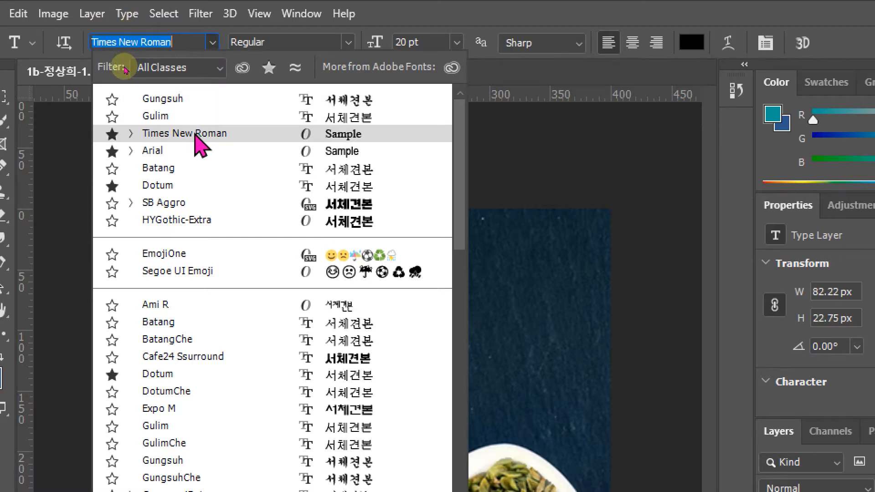
pyautogui.click(195, 135)
pyautogui.click(213, 42)
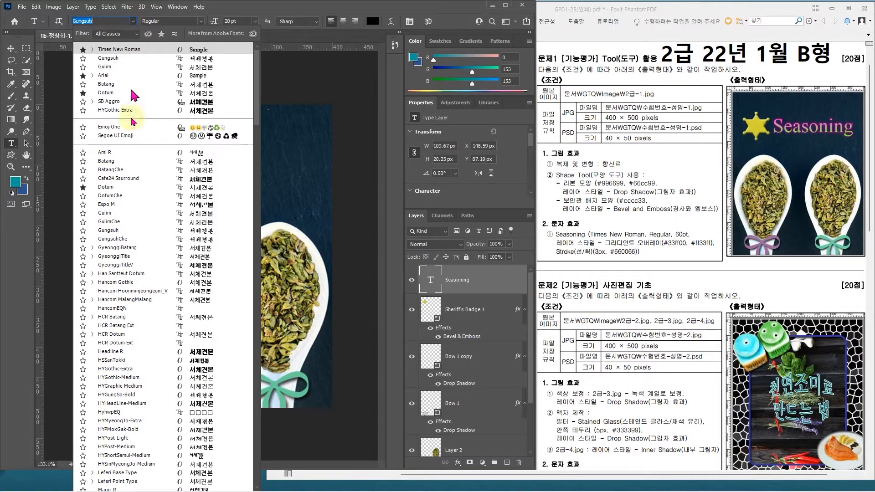
pyautogui.moveTo(254, 92); pyautogui.dragTo(260, 196)
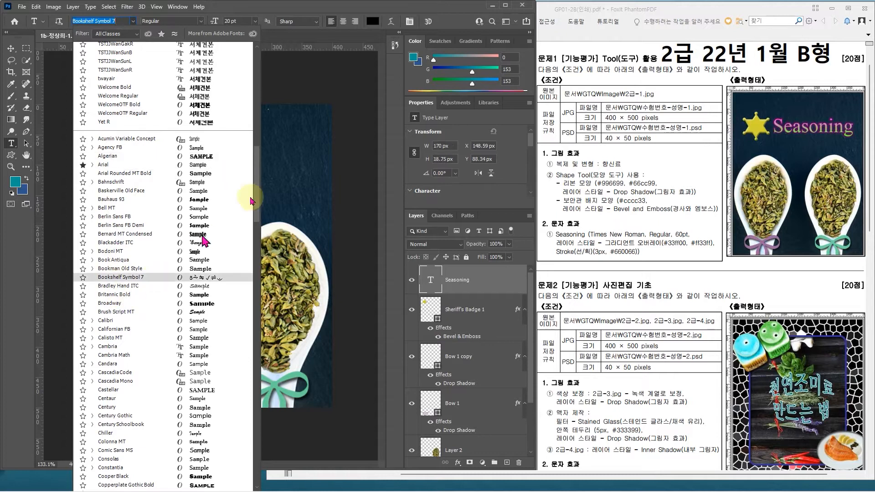
pyautogui.moveTo(254, 172); pyautogui.dragTo(258, 388)
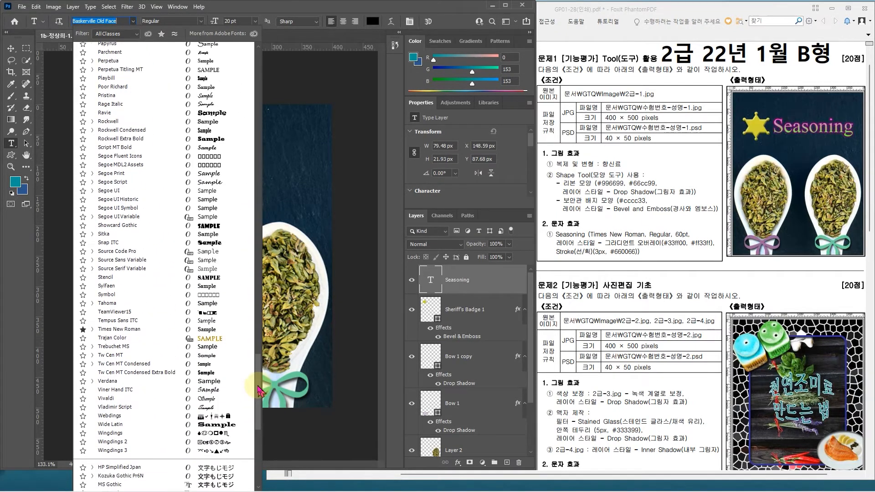
pyautogui.click(116, 329)
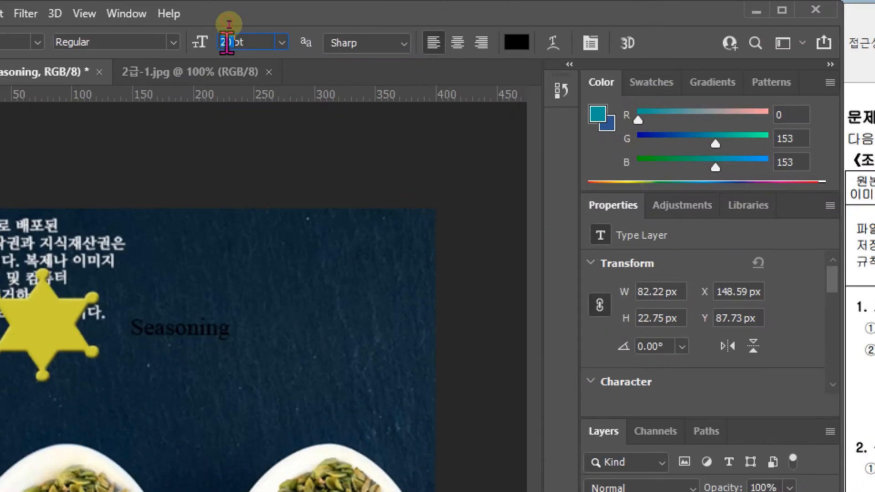
pyautogui.write('60')
pyautogui.press('Return')
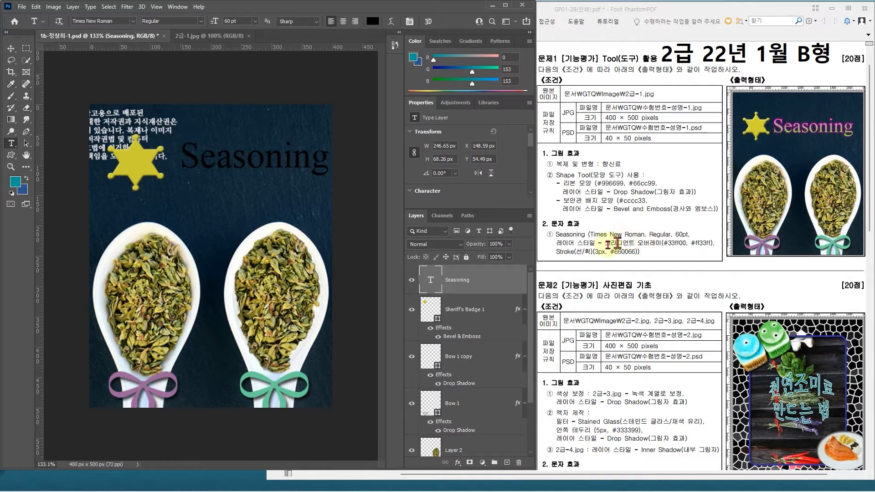
# Step: Add a Gradient Overlay effect to the Seasoning text layer, keeping the text in view beside the layer style settings
pyautogui.moveTo(485, 286); pyautogui.dragTo(520, 279)
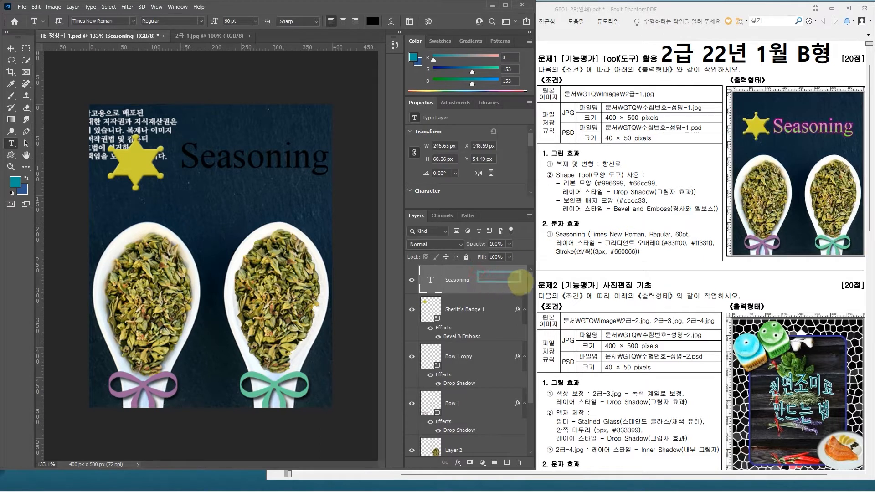
pyautogui.doubleClick(500, 280)
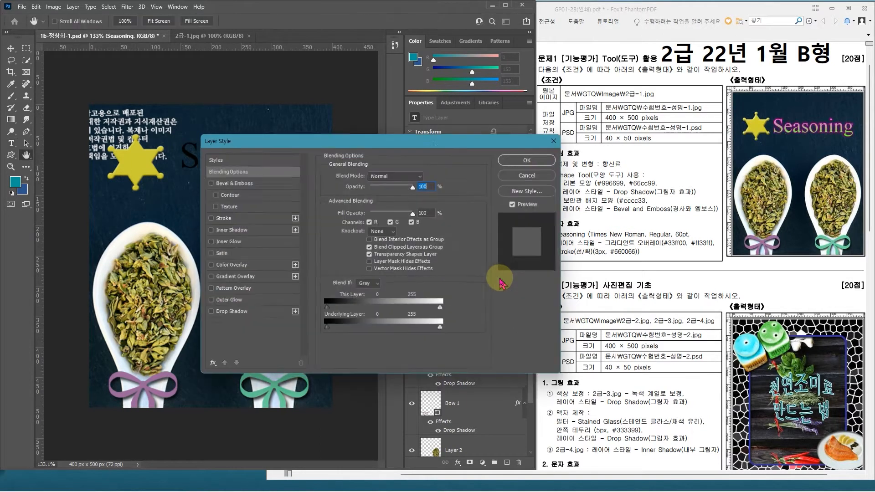
pyautogui.click(241, 277)
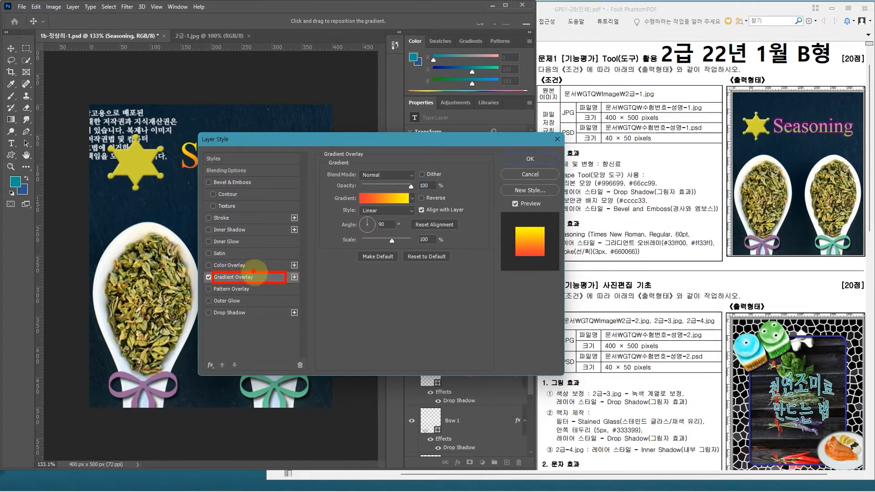
pyautogui.moveTo(317, 148); pyautogui.dragTo(493, 283)
pyautogui.press('Escape')
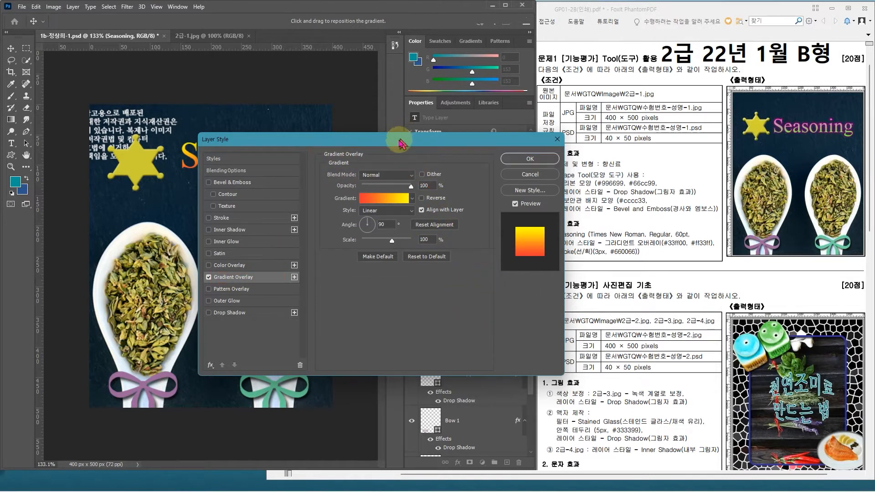
pyautogui.moveTo(401, 142); pyautogui.dragTo(329, 188)
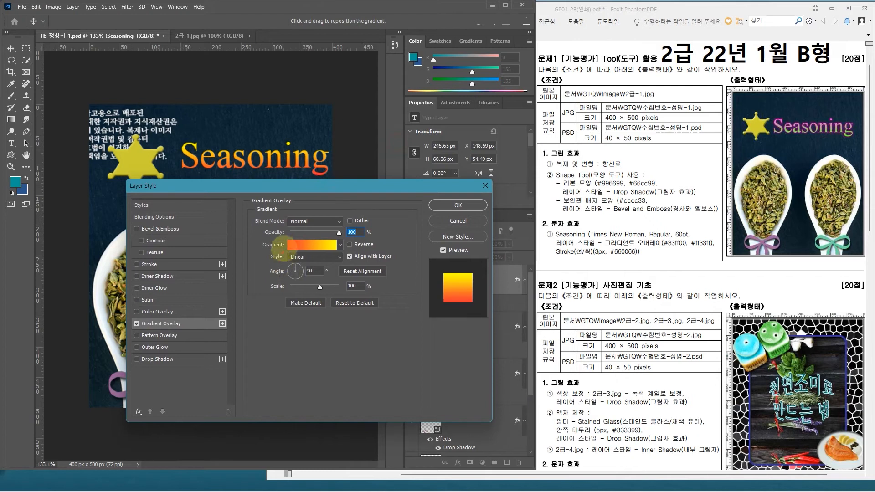
# Step: Edit the overlay gradient and set its starting colour stop to #33ff00
pyautogui.moveTo(283, 254)
pyautogui.mouseDown()
pyautogui.moveTo(343, 235)
pyautogui.moveTo(332, 219)
pyautogui.mouseUp()
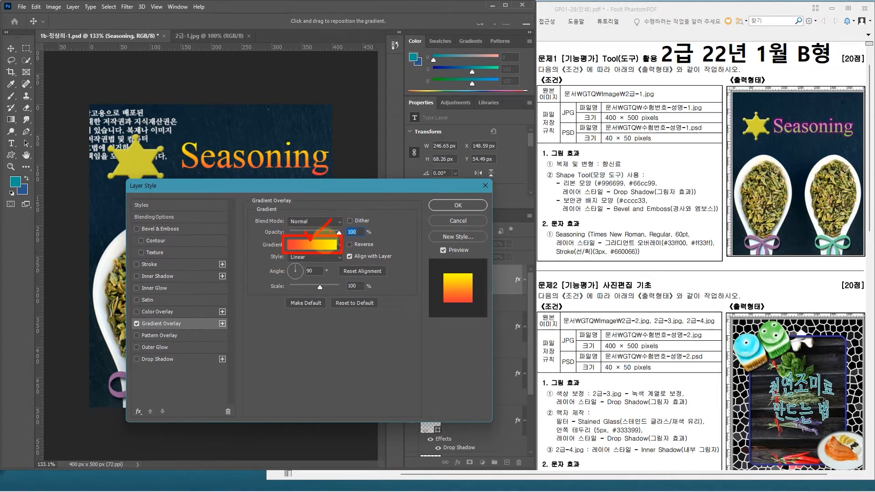
pyautogui.click(317, 249)
pyautogui.moveTo(370, 175); pyautogui.dragTo(360, 200)
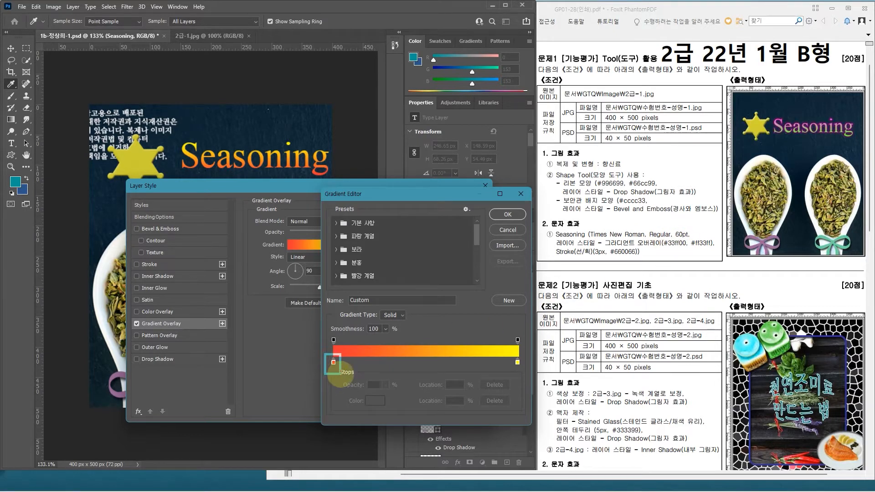
pyautogui.doubleClick(334, 363)
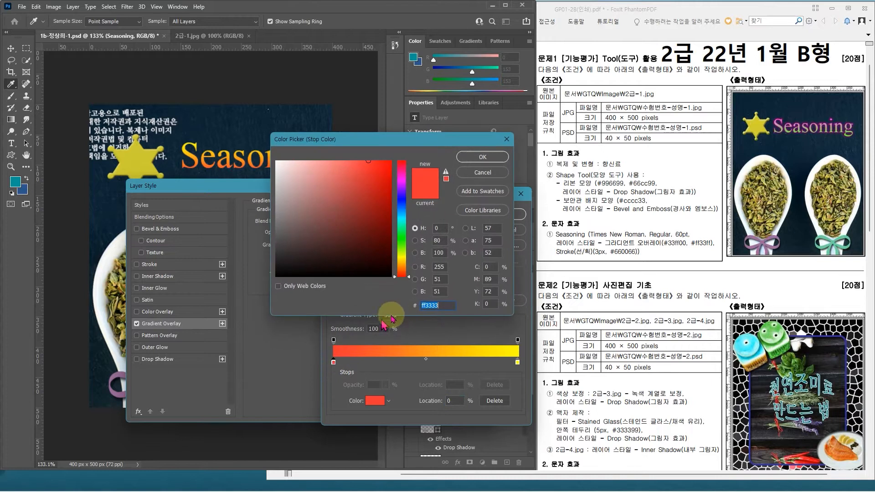
pyautogui.write('33ff00')
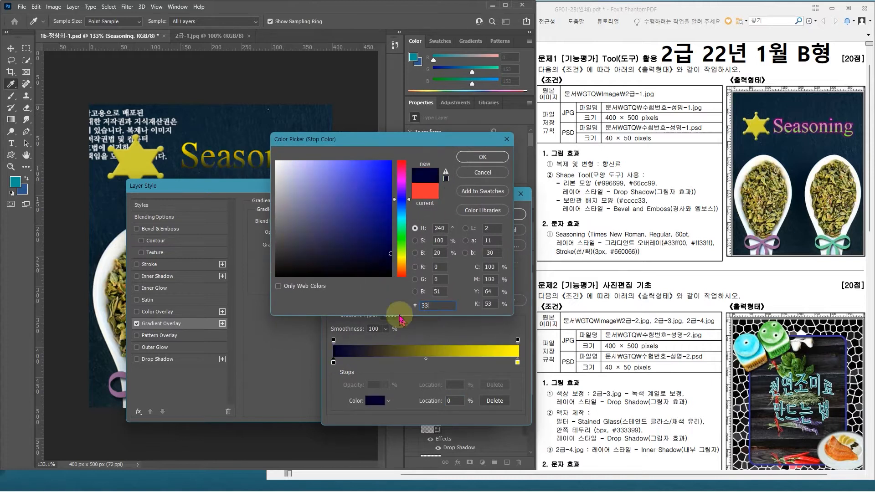
pyautogui.press('Return')
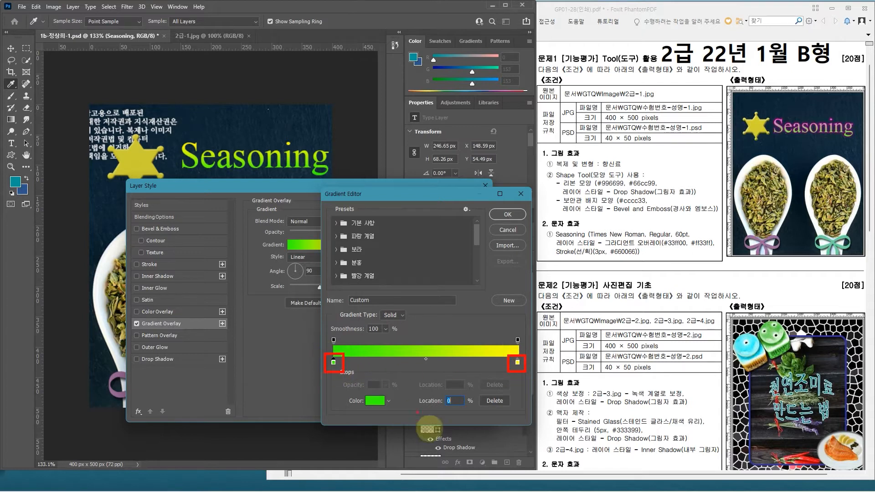
# Step: Set the gradient's ending colour stop to #ff33ff and accept the edited gradient
pyautogui.doubleClick(518, 363)
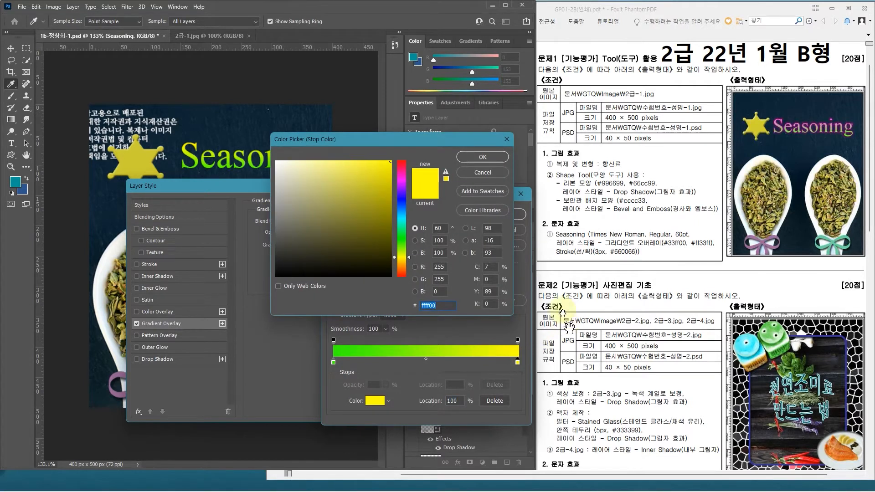
pyautogui.write('ff33ff')
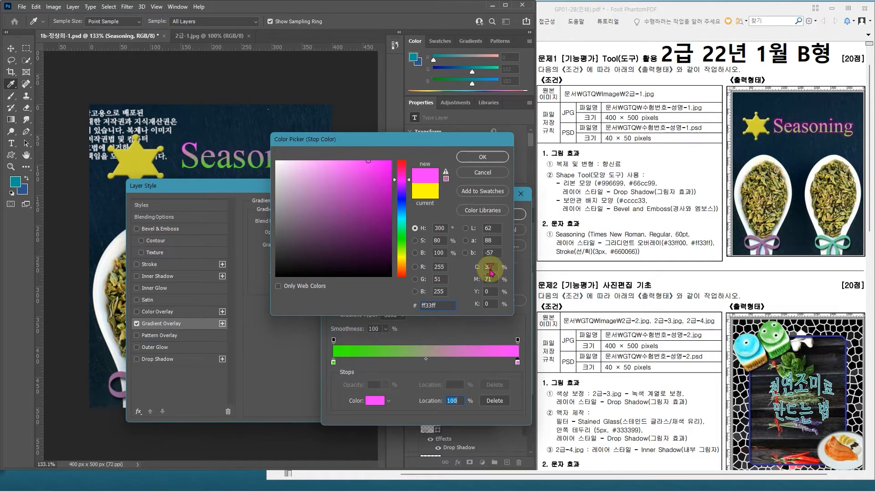
pyautogui.press('Return')
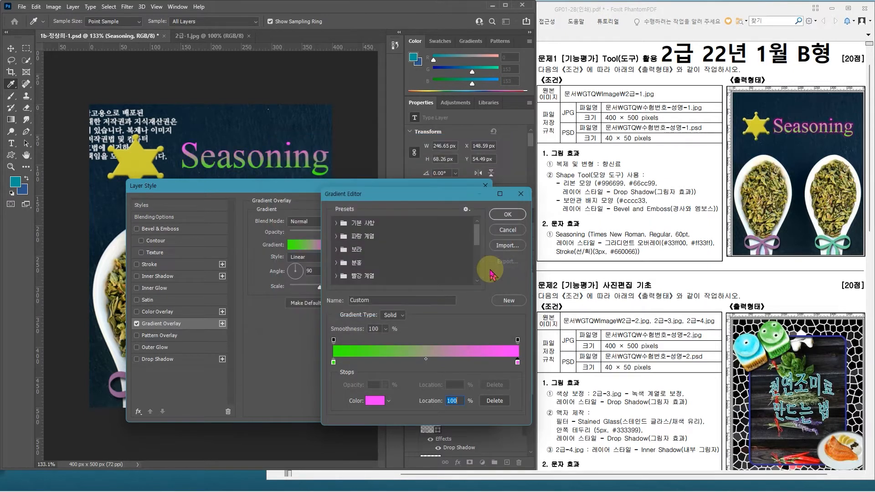
pyautogui.press('Return')
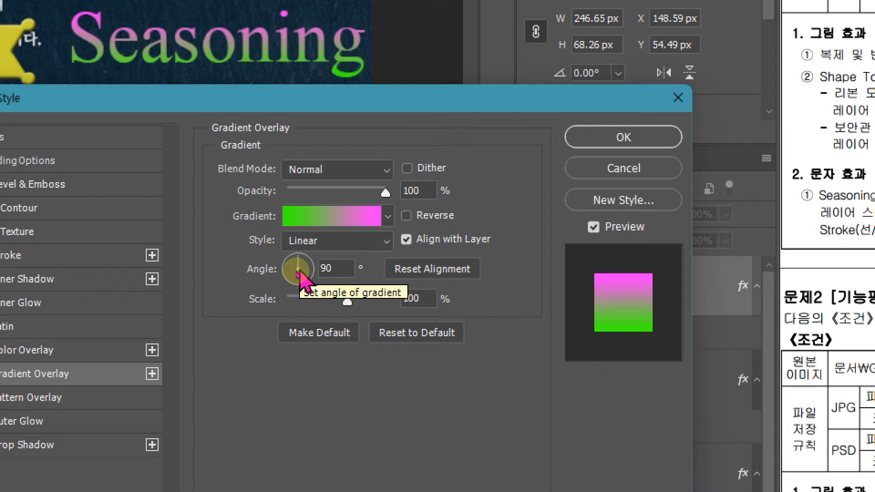
pyautogui.hotkey('ctrl', '2')
pyautogui.moveTo(301, 269); pyautogui.dragTo(303, 246)
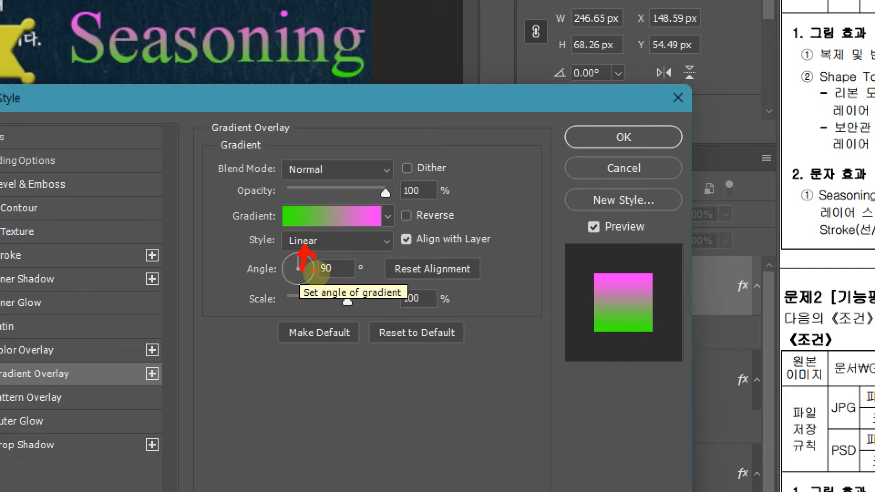
# Step: Add a Stroke effect to the Seasoning text layer and set its colour to #660066
pyautogui.moveTo(318, 275)
pyautogui.mouseDown()
pyautogui.moveTo(336, 257)
pyautogui.moveTo(323, 279)
pyautogui.mouseUp()
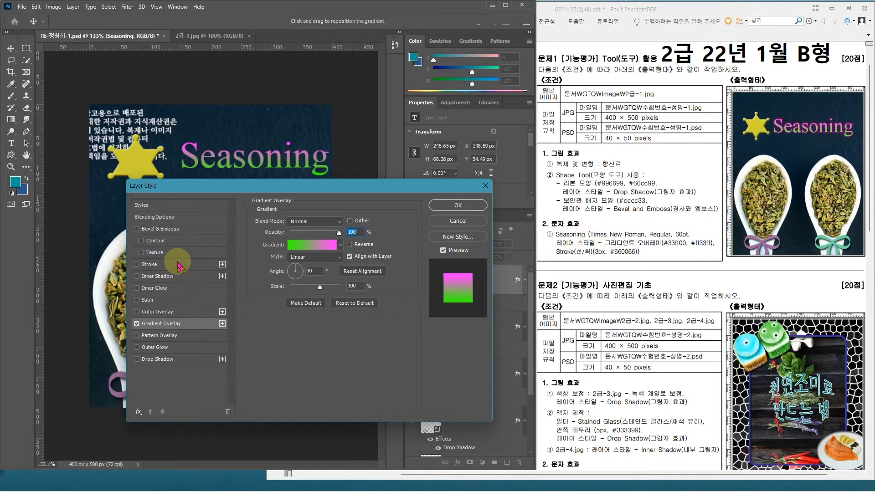
pyautogui.click(150, 264)
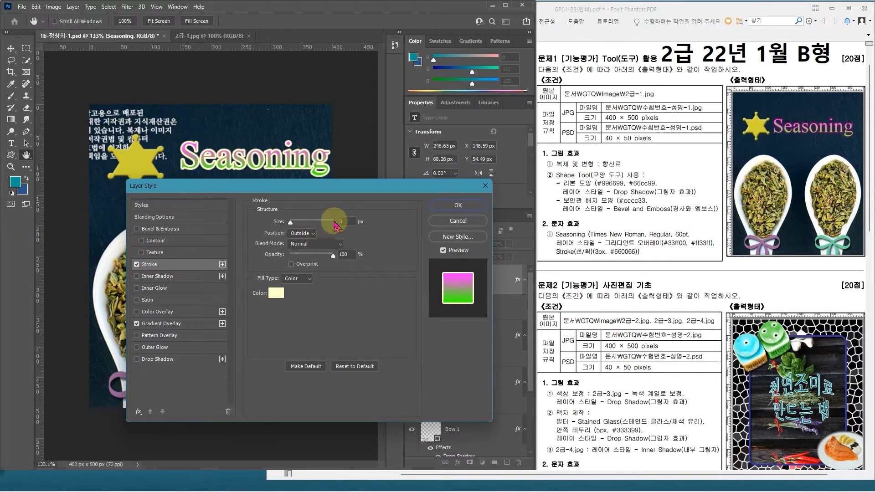
pyautogui.click(276, 293)
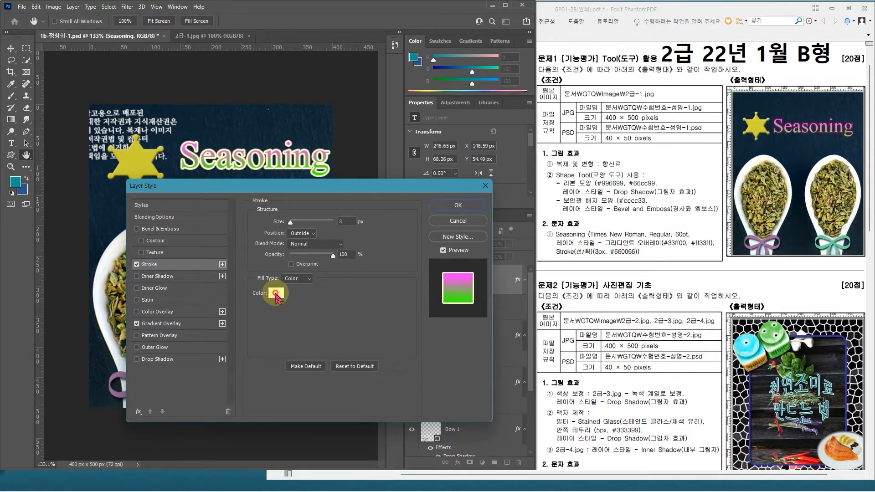
pyautogui.write('660066')
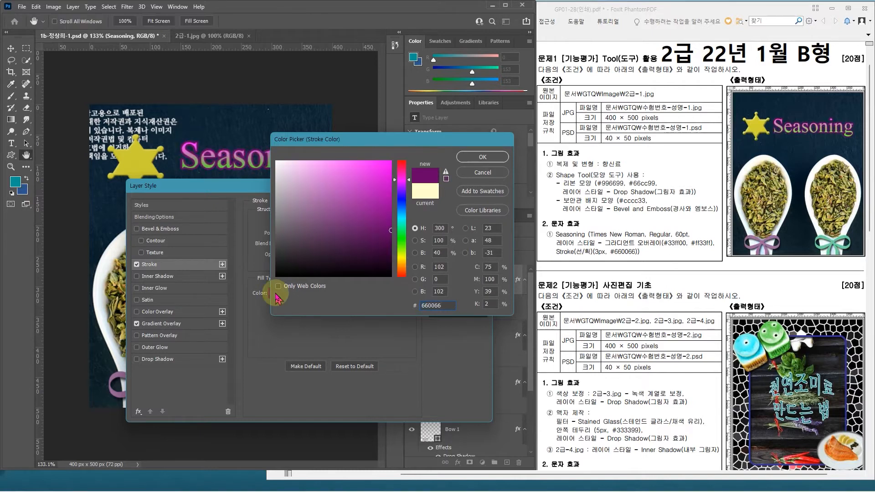
pyautogui.press('Return')
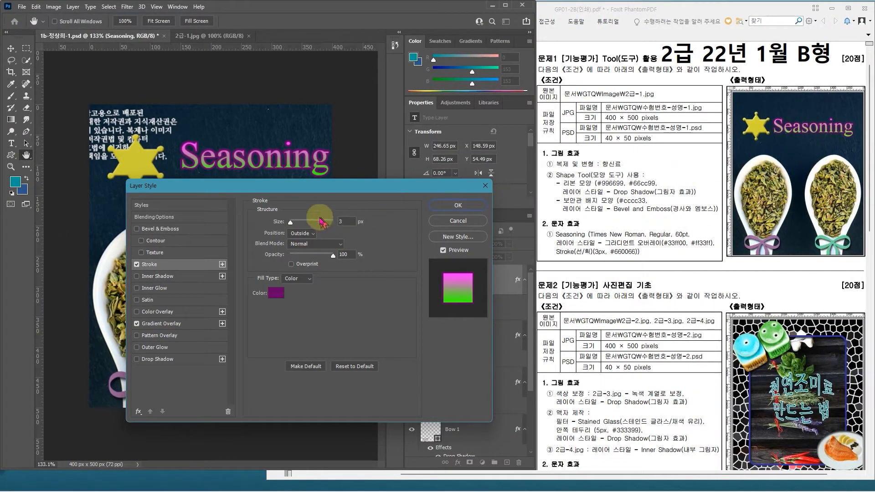
# Step: Try the Inside and Center positions for the text stroke, and return the position to Outside
pyautogui.click(302, 233)
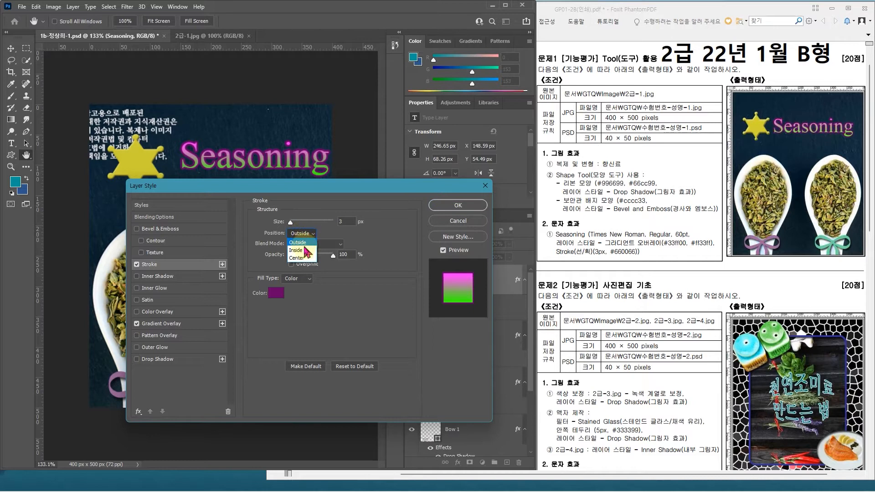
pyautogui.click(304, 250)
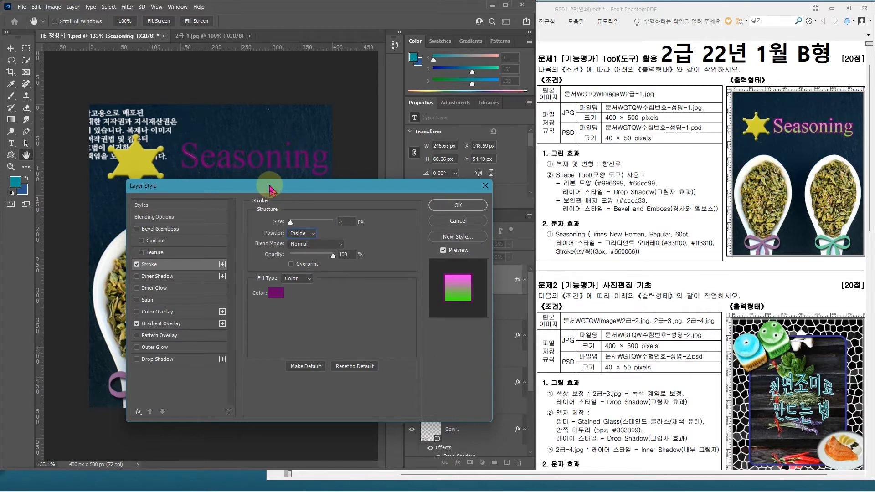
pyautogui.click(310, 241)
pyautogui.click(302, 257)
pyautogui.click(311, 234)
pyautogui.click(301, 242)
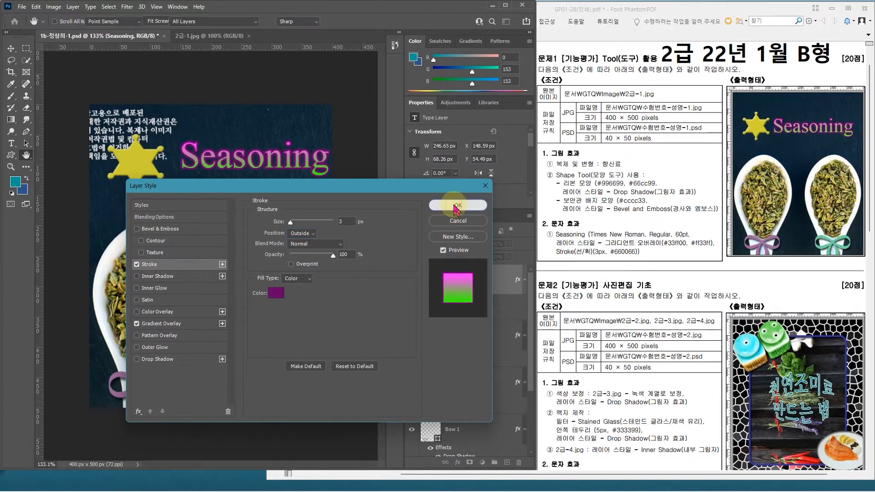
# Step: Accept the layer style and move the Seasoning text slightly down and left, right beside the sheriff badge
pyautogui.click(607, 172)
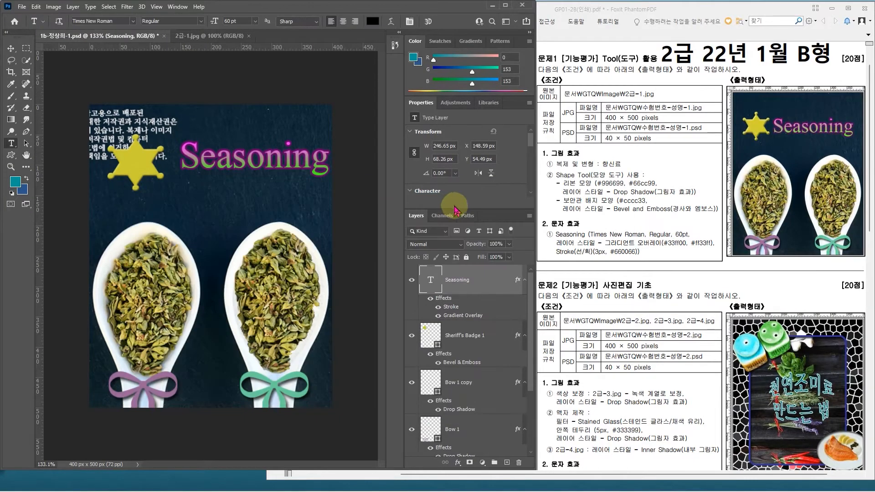
pyautogui.hotkey('ctrl', 't')
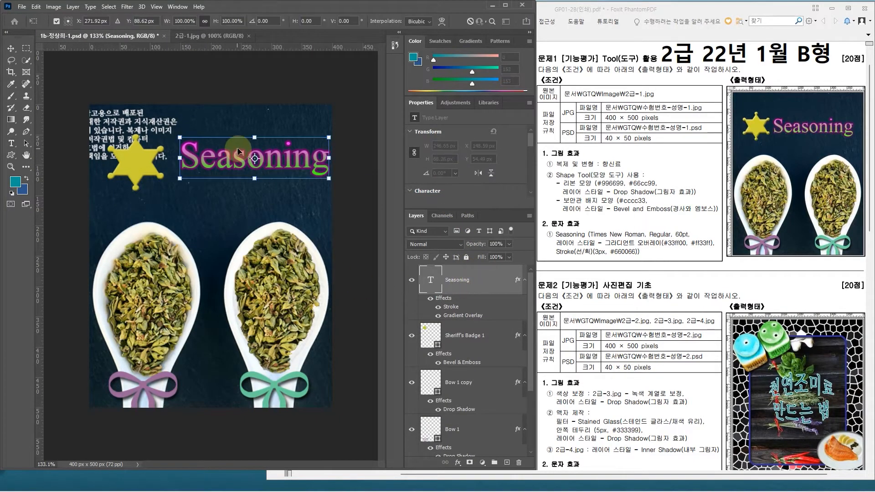
pyautogui.moveTo(231, 164); pyautogui.dragTo(218, 169)
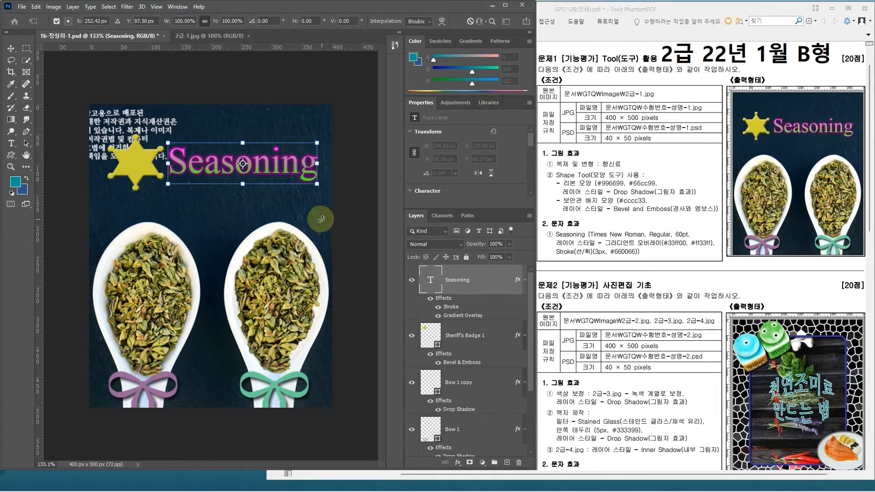
pyautogui.press('Return')
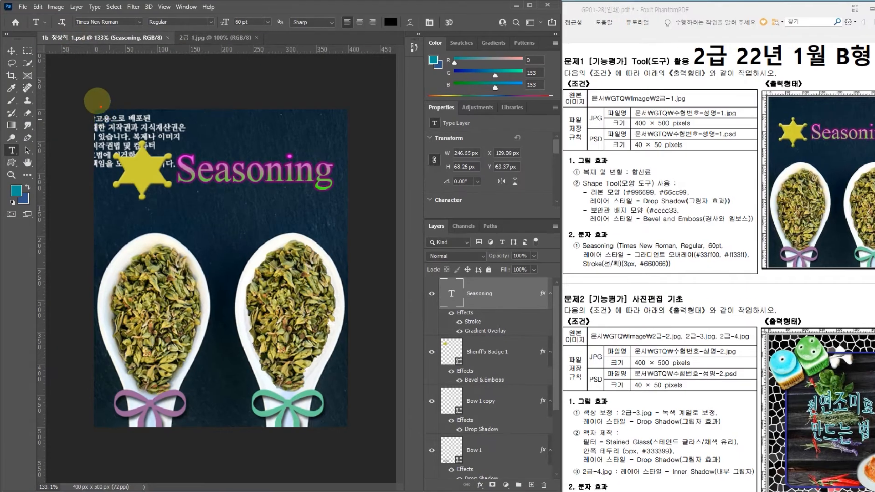
# Step: Save a JPEG copy of the finished image in the GTQ folder at Maximum quality 12, keeping the suggested file name
pyautogui.moveTo(88, 99); pyautogui.dragTo(363, 427)
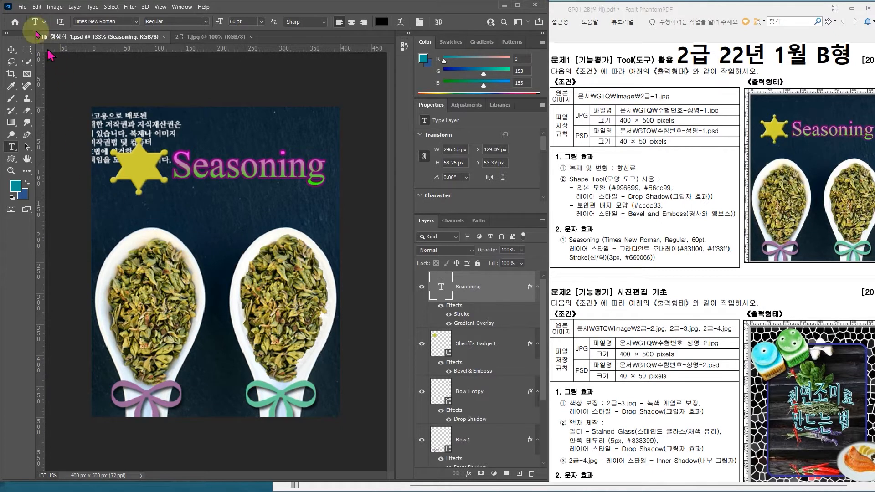
pyautogui.click(22, 7)
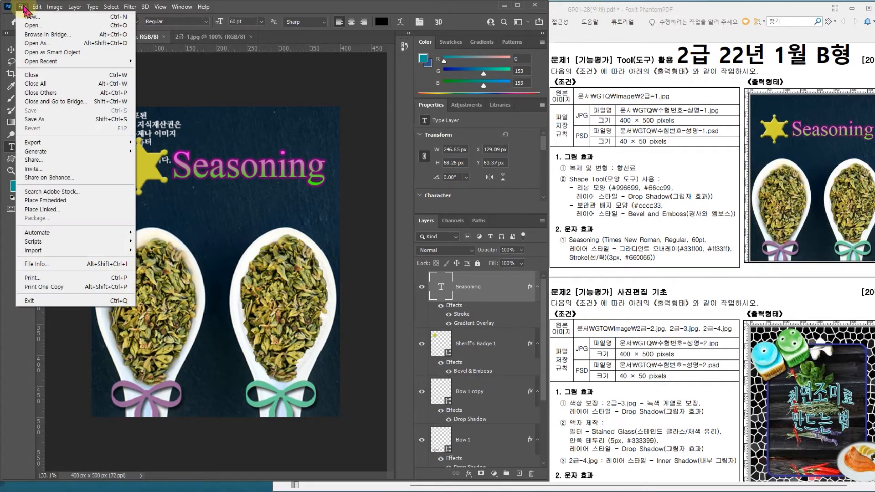
pyautogui.click(37, 119)
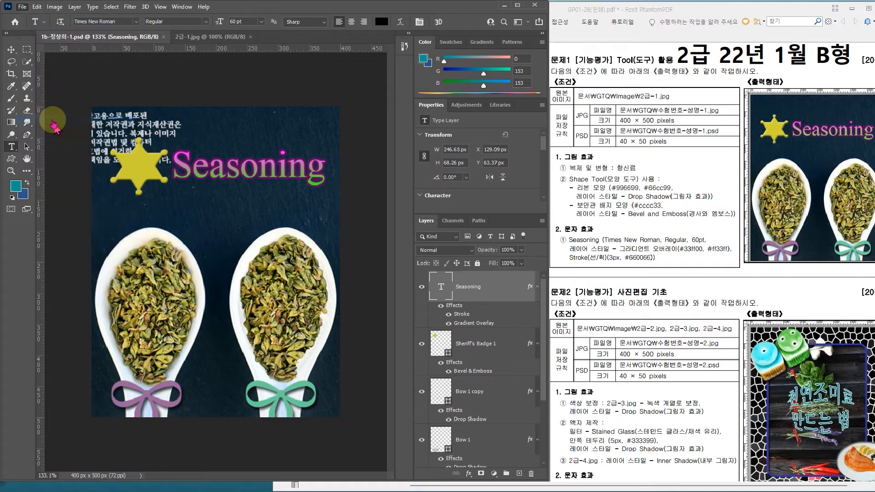
pyautogui.moveTo(147, 25); pyautogui.dragTo(164, 41)
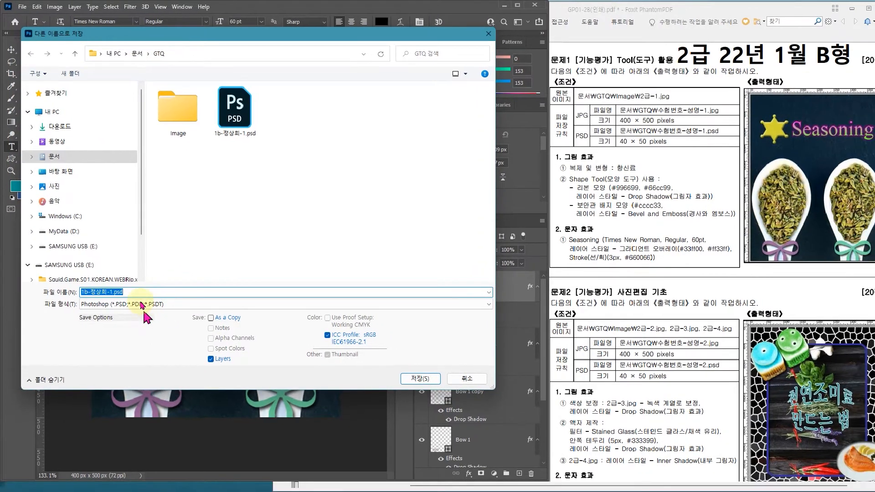
pyautogui.click(147, 311)
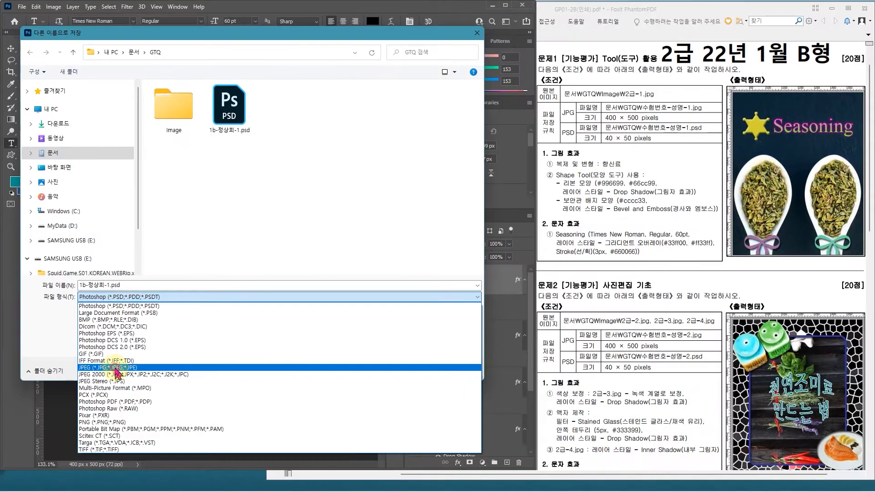
pyautogui.click(117, 368)
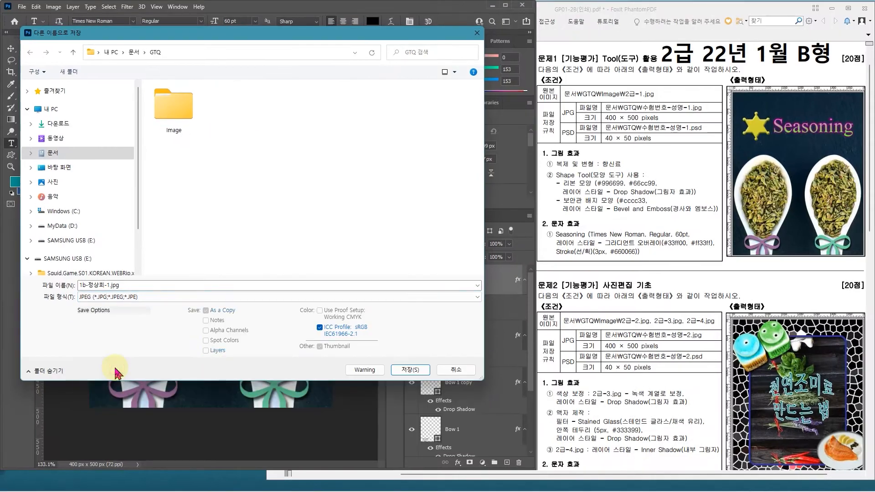
pyautogui.click(408, 370)
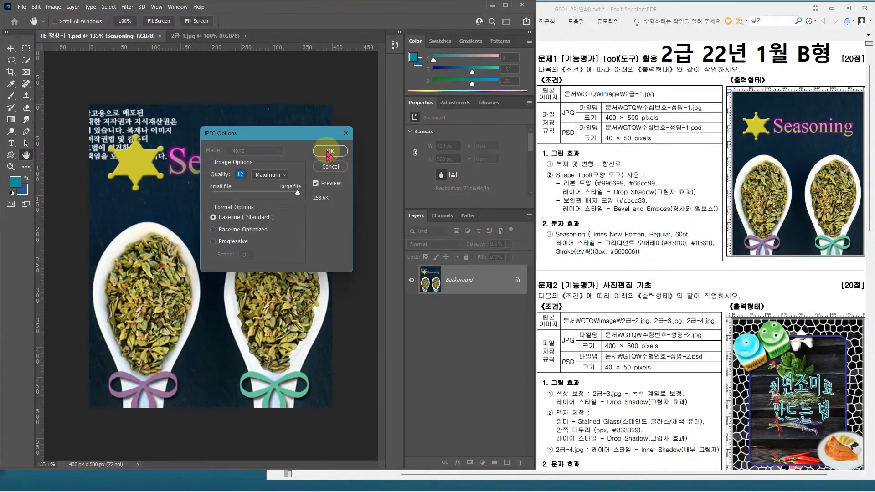
pyautogui.click(330, 152)
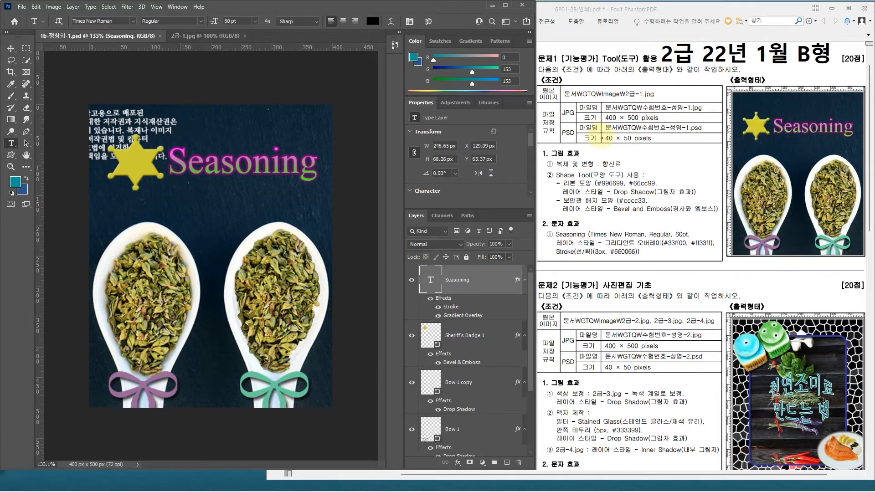
# Step: Resize the image to 40 × 50 pixels with proportions linked and save the PSD file
pyautogui.moveTo(601, 132); pyautogui.dragTo(637, 146)
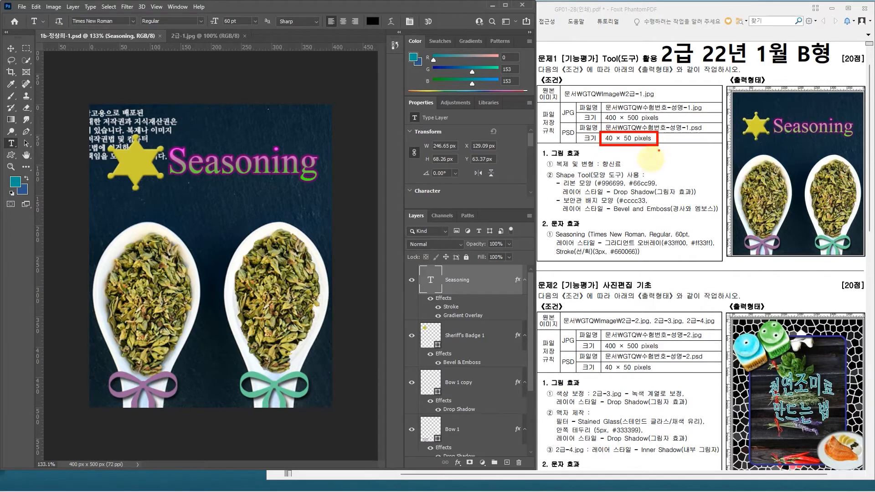
pyautogui.click(55, 7)
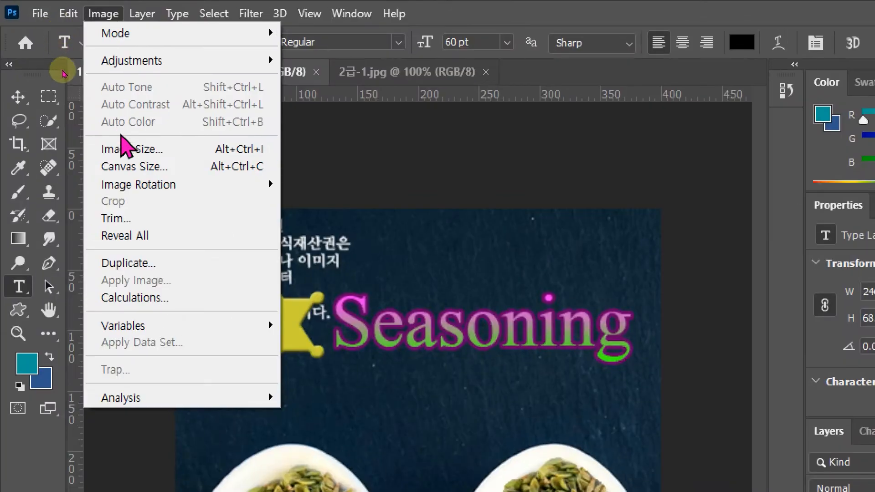
pyautogui.click(123, 154)
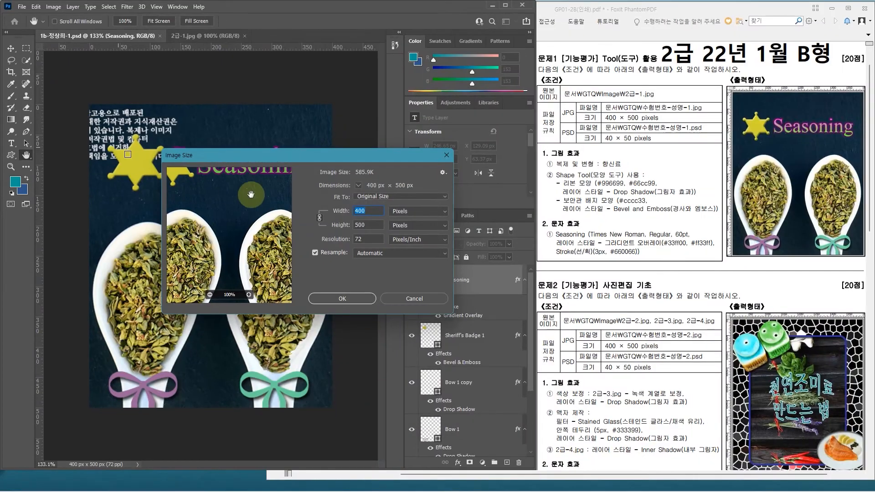
pyautogui.click(375, 212)
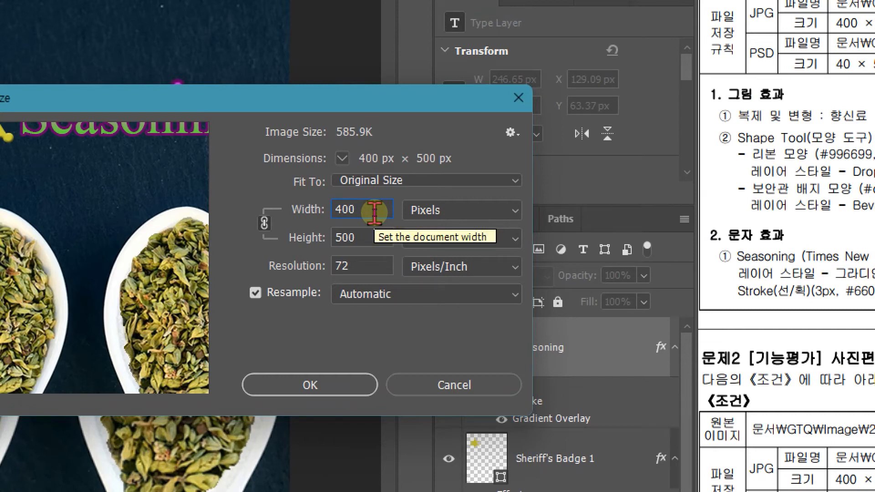
pyautogui.press('BackSpace')
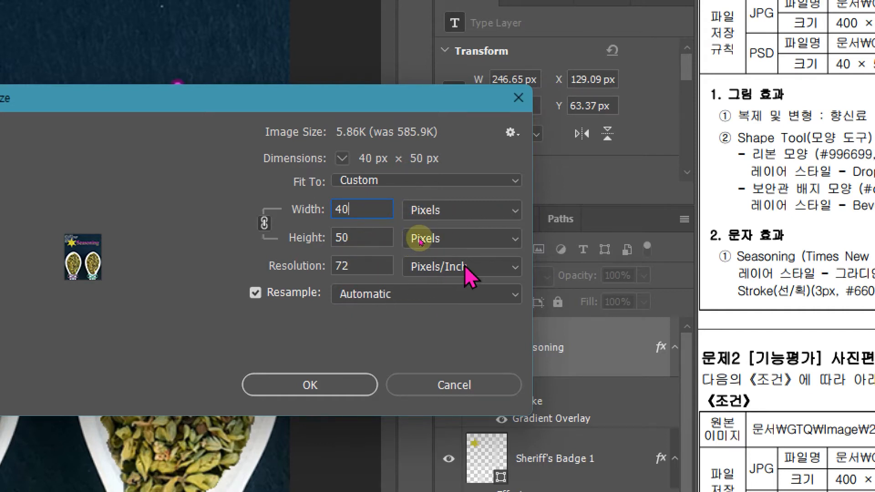
pyautogui.press('BackSpace')
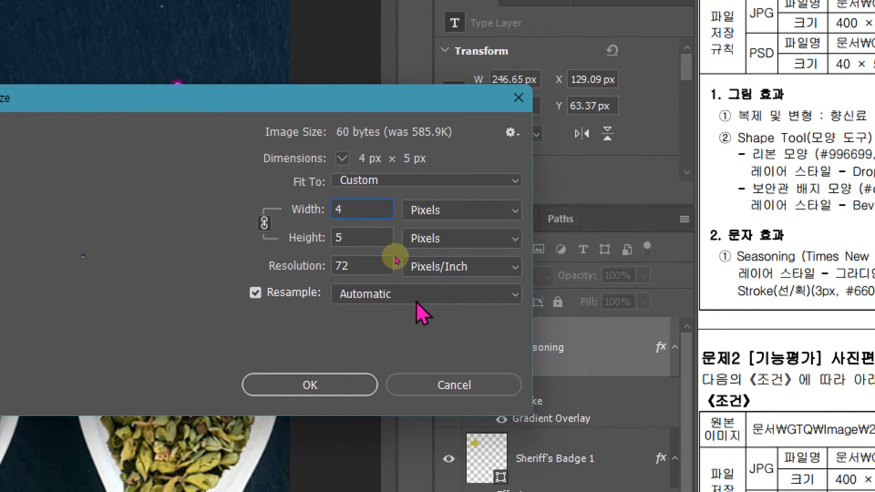
pyautogui.write('0')
pyautogui.press('Return')
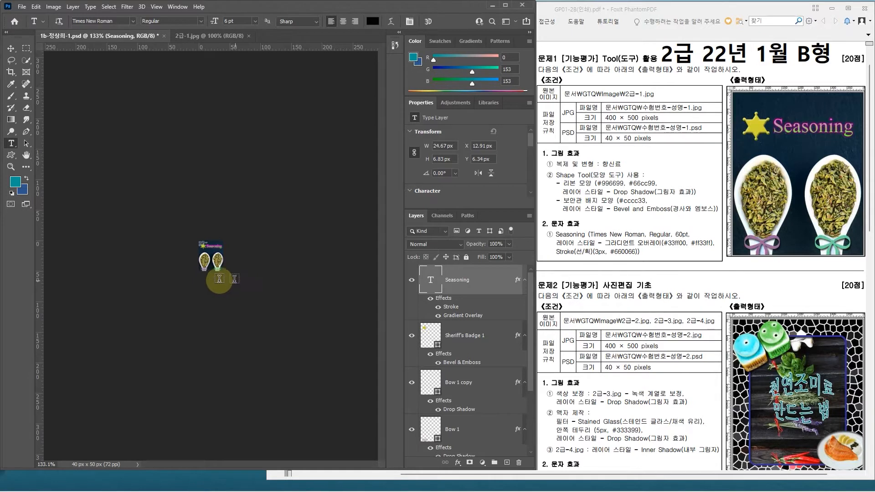
pyautogui.click(22, 7)
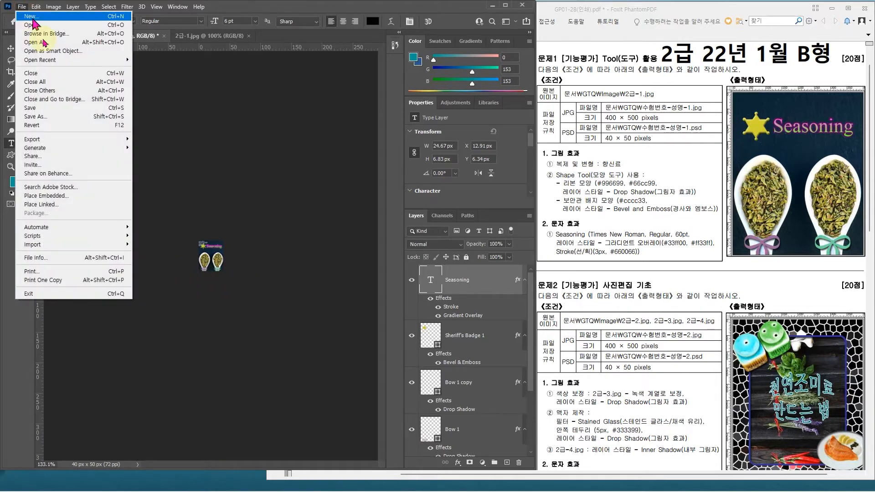
pyautogui.click(38, 112)
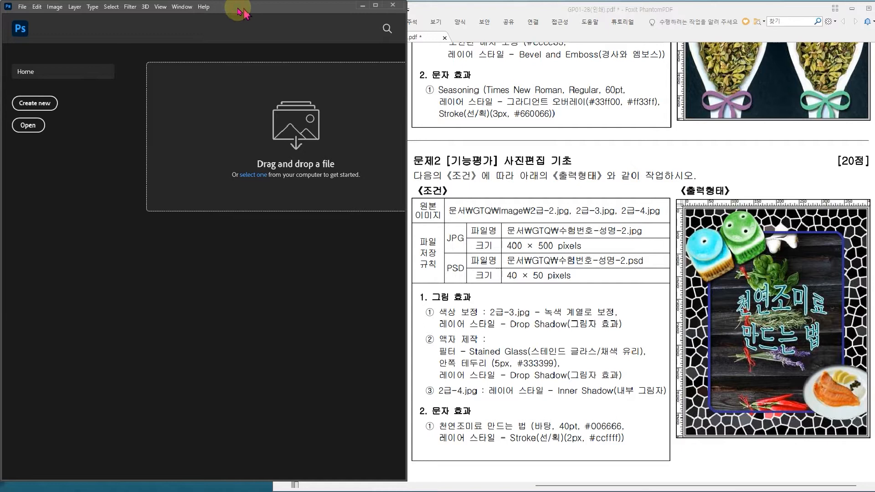
# Step: Create a new 400 × 500 pixel document at 72 pixels per inch in RGB Color with a white background
pyautogui.hotkey('ctrl', 'n')
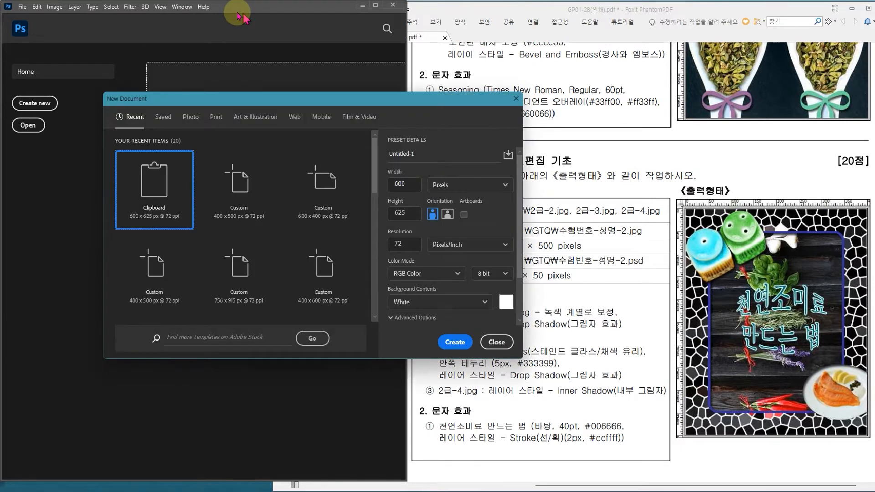
pyautogui.click(692, 146)
pyautogui.moveTo(692, 147)
pyautogui.mouseDown()
pyautogui.moveTo(728, 271)
pyautogui.moveTo(705, 138)
pyautogui.mouseUp()
pyautogui.click(237, 100)
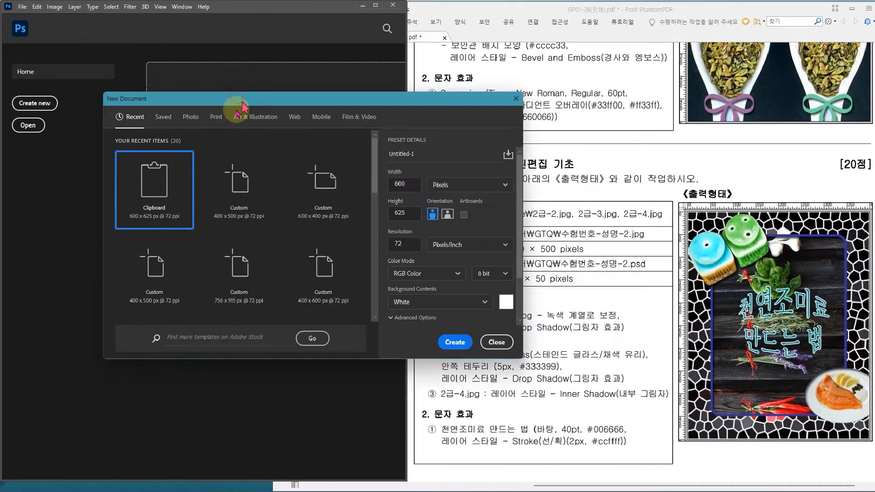
pyautogui.click(238, 187)
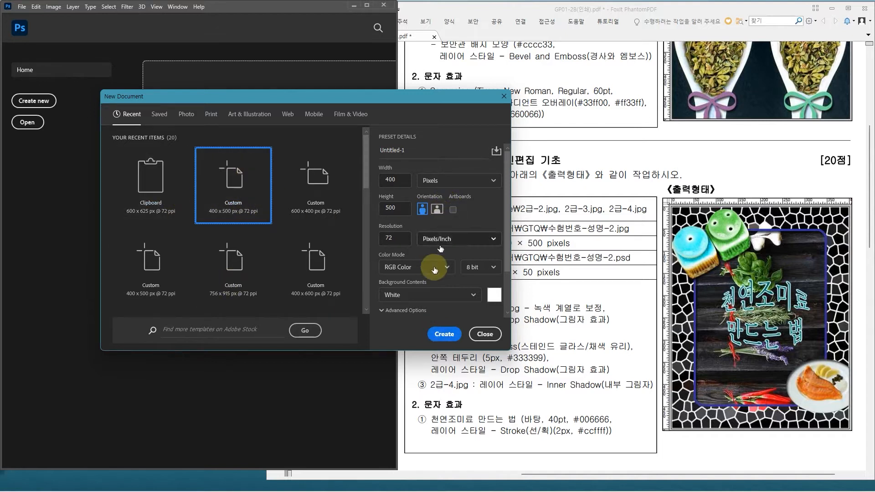
pyautogui.click(446, 335)
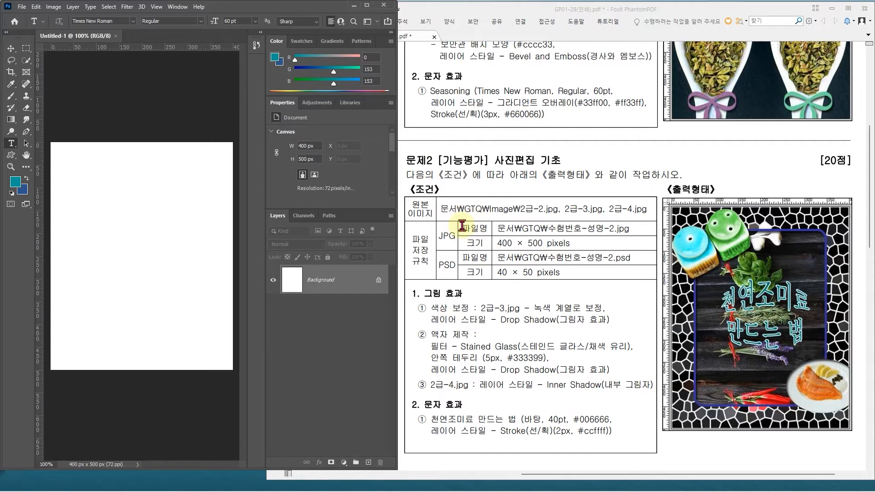
# Step: Open 2급-2.jpg, 2급-3.jpg and 2급-4.jpg together from the GTQ Image folder
pyautogui.click(22, 6)
pyautogui.click(32, 26)
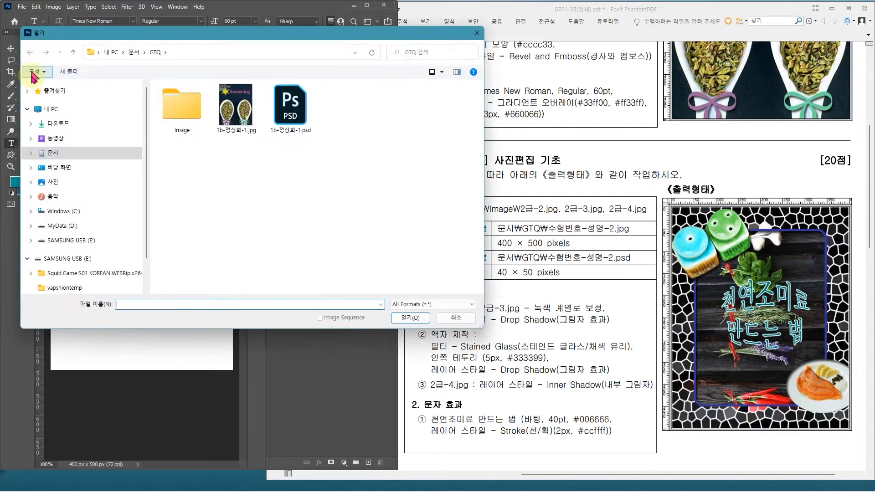
pyautogui.click(184, 115)
pyautogui.doubleClick(182, 114)
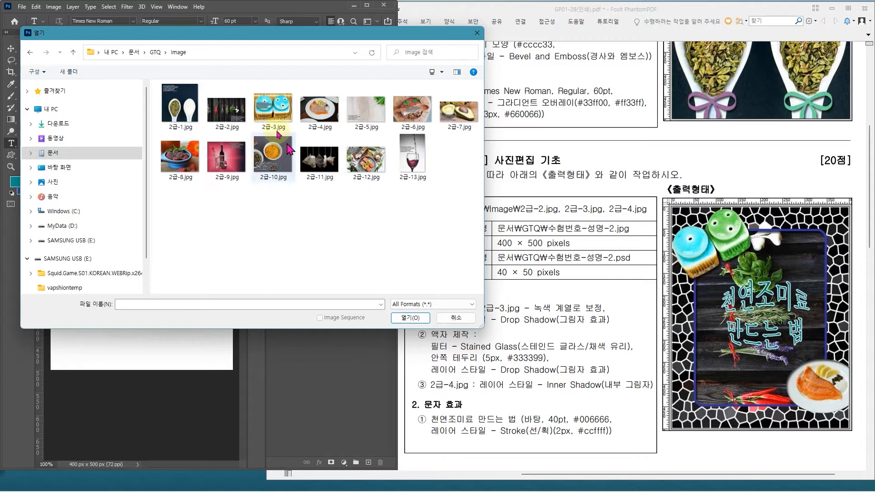
pyautogui.click(276, 116)
pyautogui.keyDown('ctrl'); pyautogui.click(232, 113); pyautogui.keyUp('ctrl')
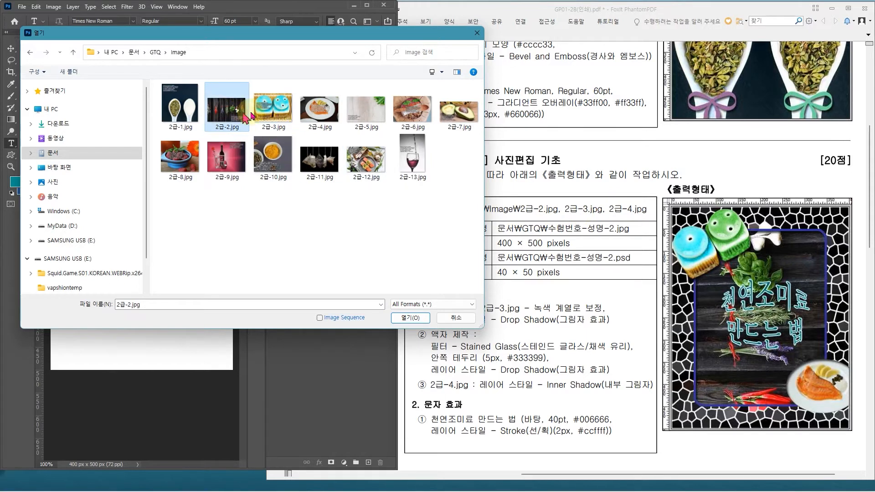
pyautogui.keyDown('ctrl'); pyautogui.click(320, 113); pyautogui.keyUp('ctrl')
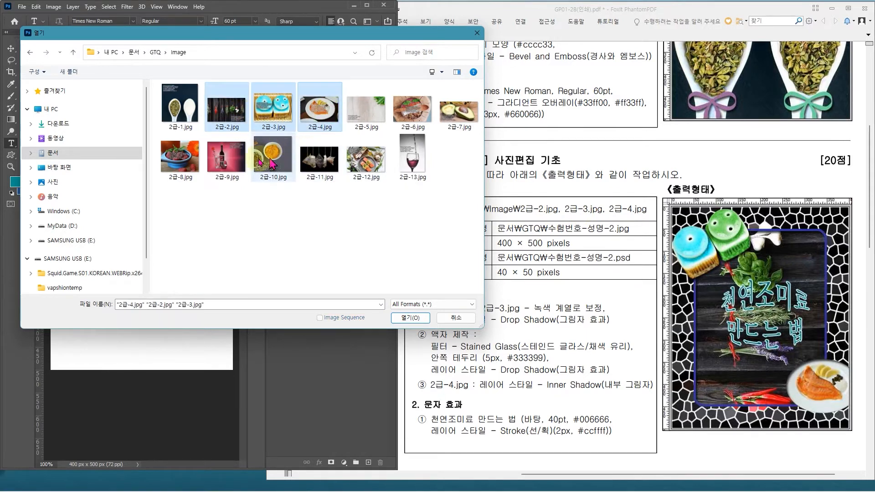
pyautogui.click(226, 120)
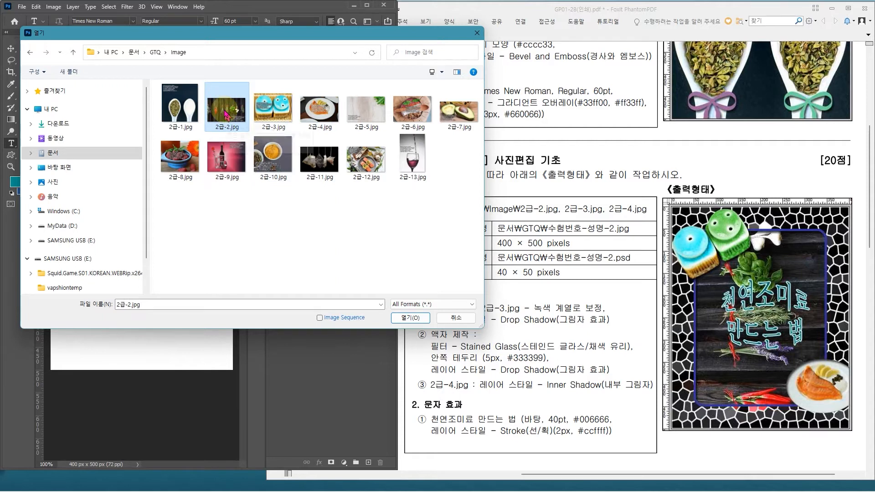
pyautogui.keyDown('shift'); pyautogui.click(316, 122); pyautogui.keyUp('shift')
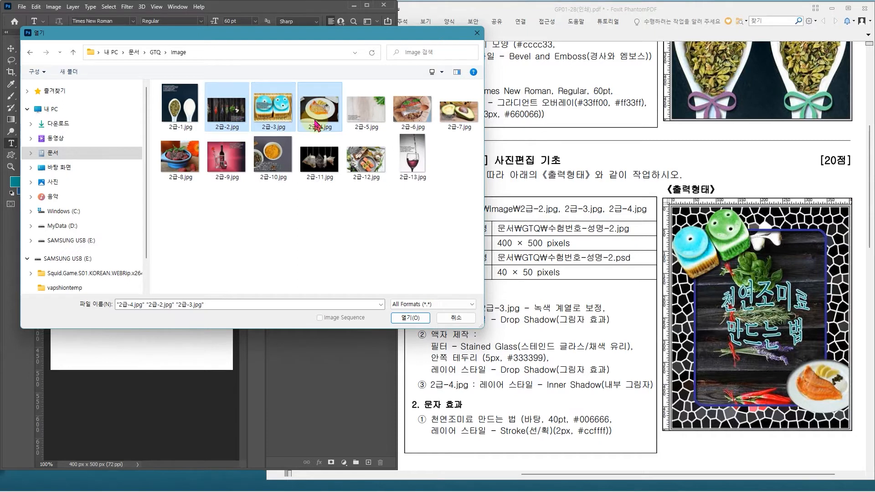
pyautogui.click(412, 318)
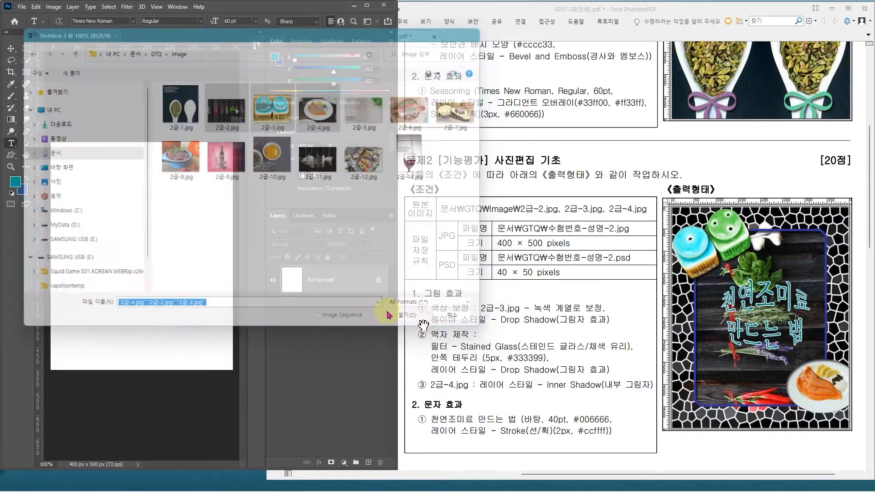
# Step: Copy the whole 2급-2.jpg image into the new 400 × 500 pixel document and name the pasted layer 2
pyautogui.click(76, 36)
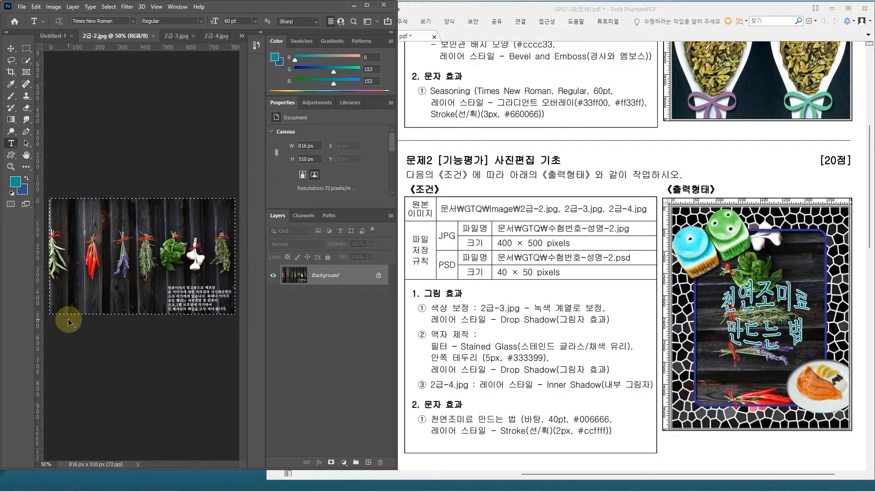
pyautogui.click(50, 37)
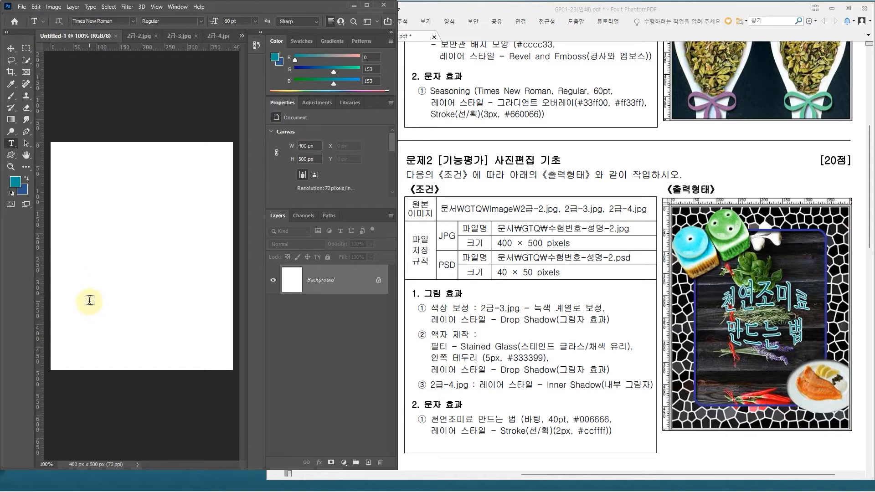
pyautogui.hotkey('ctrl', 'v')
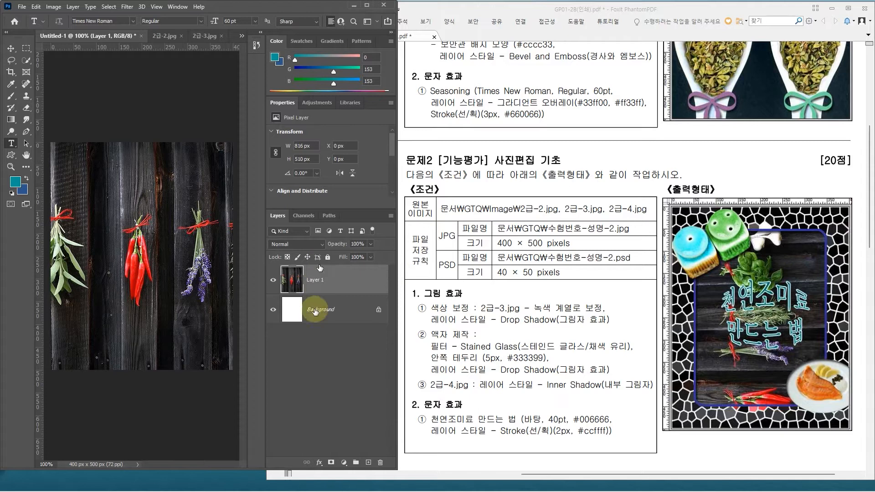
pyautogui.moveTo(411, 328); pyautogui.dragTo(638, 380)
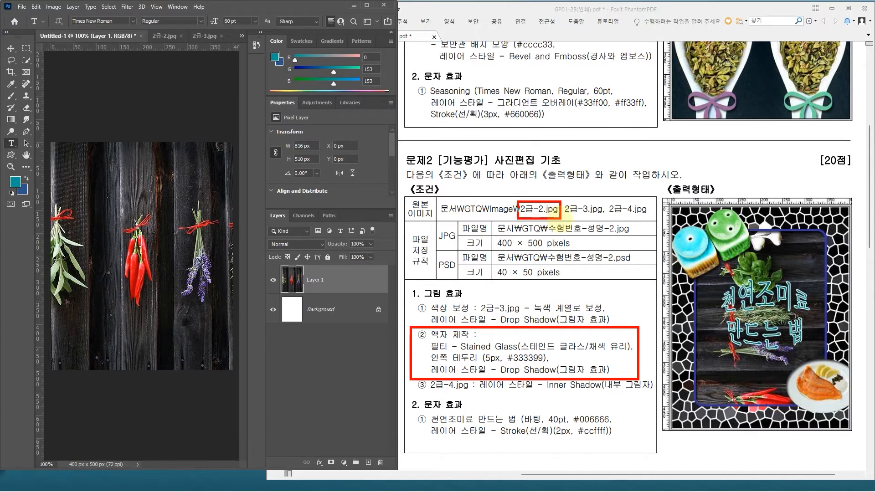
pyautogui.press('Escape')
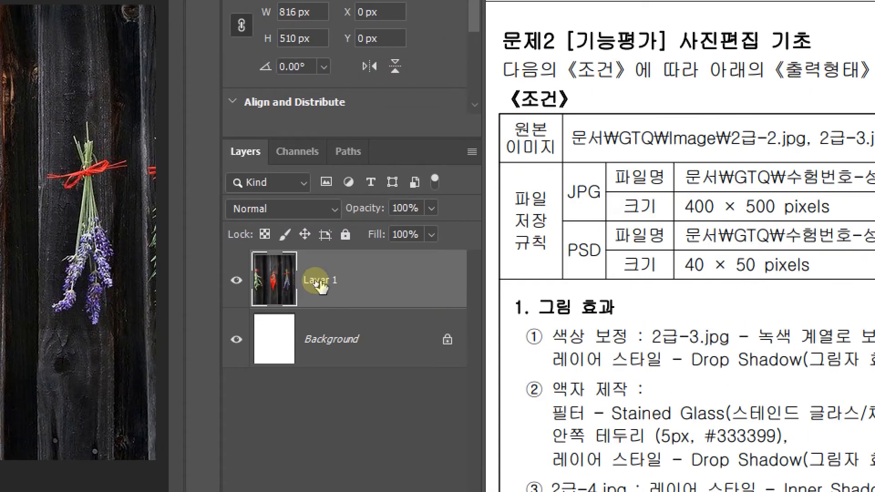
pyautogui.doubleClick(319, 280)
pyautogui.write('2')
pyautogui.press('Return')
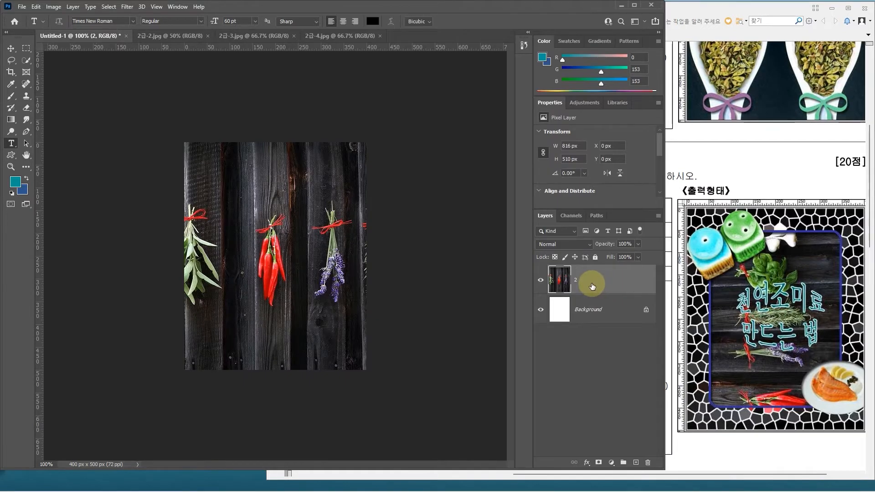
# Step: Try rotating layer 2 by 90° counterclockwise in a free transform, and undo that rotation
pyautogui.hotkey('ctrl', 't')
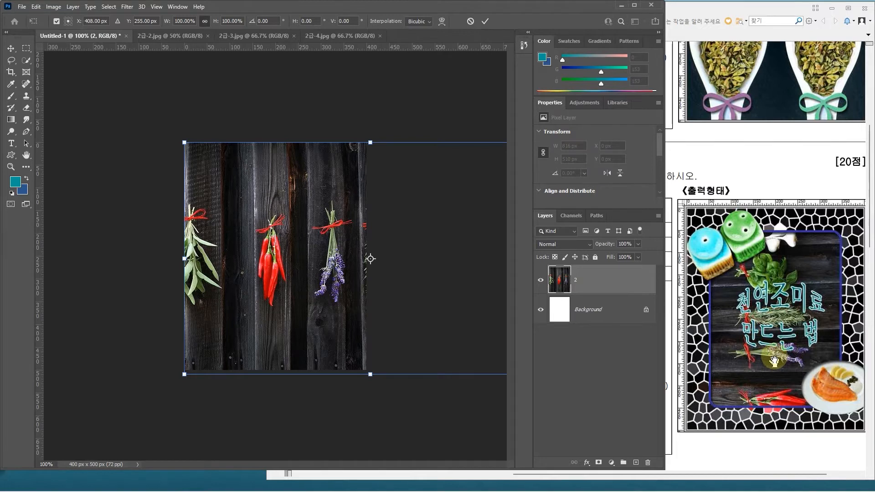
pyautogui.rightClick(297, 209)
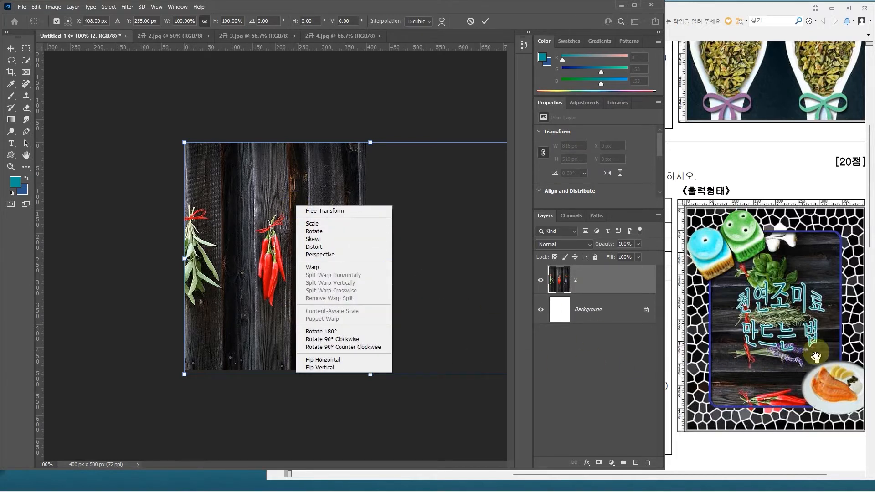
pyautogui.click(320, 255)
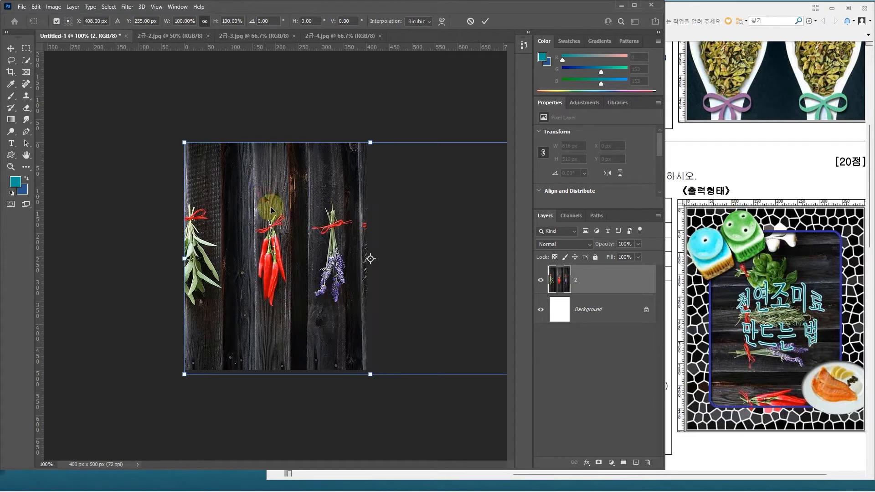
pyautogui.rightClick(304, 209)
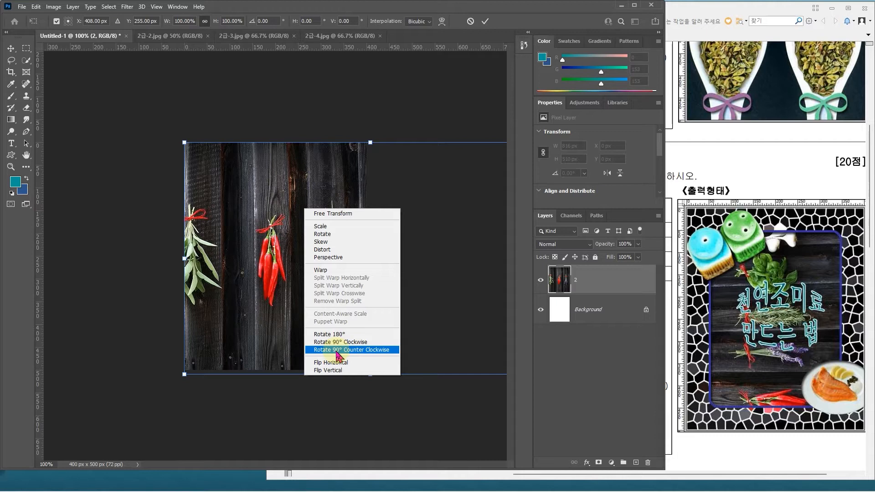
pyautogui.click(368, 350)
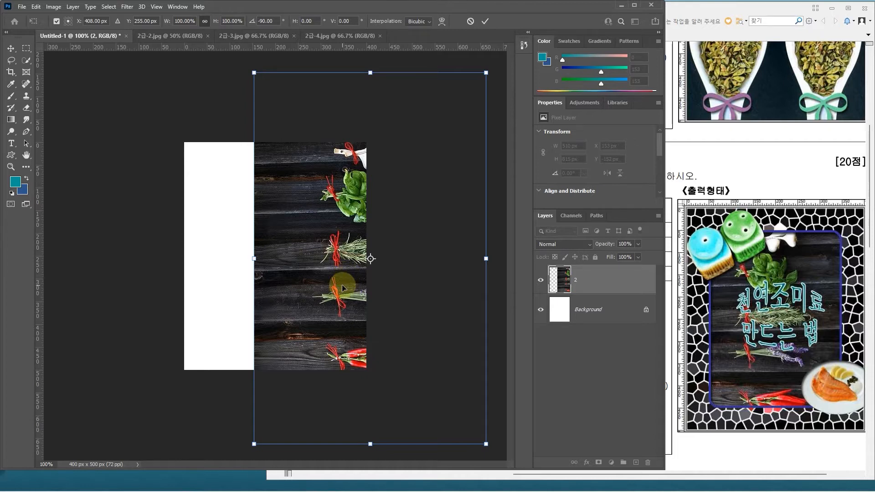
pyautogui.hotkey('ctrl', 'z')
# Step: Rotate layer 2 to -90°, and move and scale it to about 413 × 661 px so it covers the canvas
pyautogui.scroll(-4, 283, 279)
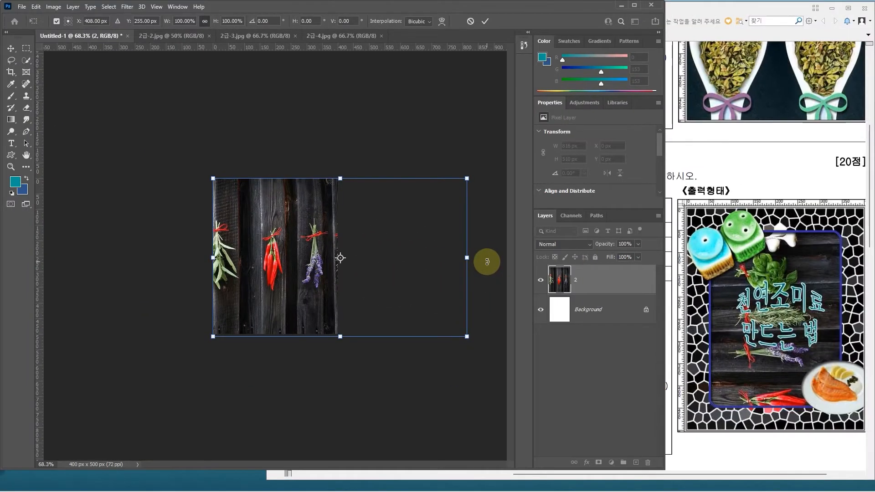
pyautogui.moveTo(486, 261); pyautogui.dragTo(354, 131)
pyautogui.moveTo(314, 282); pyautogui.dragTo(270, 279)
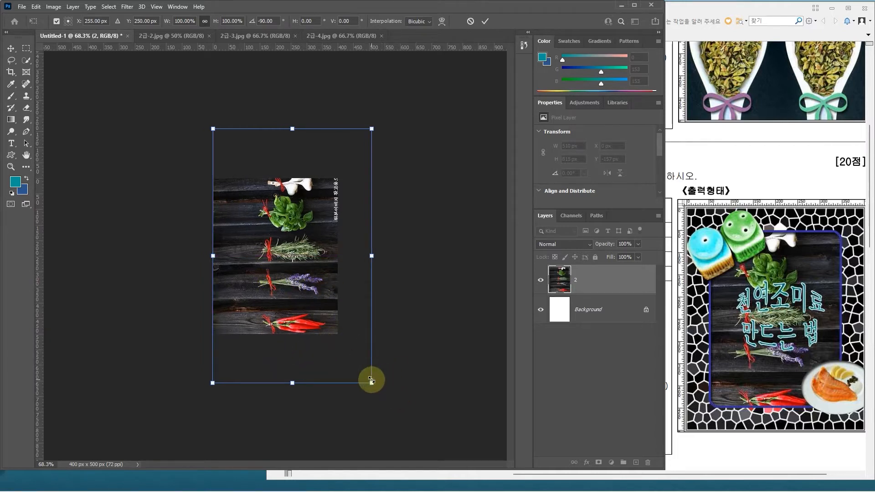
pyautogui.moveTo(371, 380); pyautogui.dragTo(318, 307)
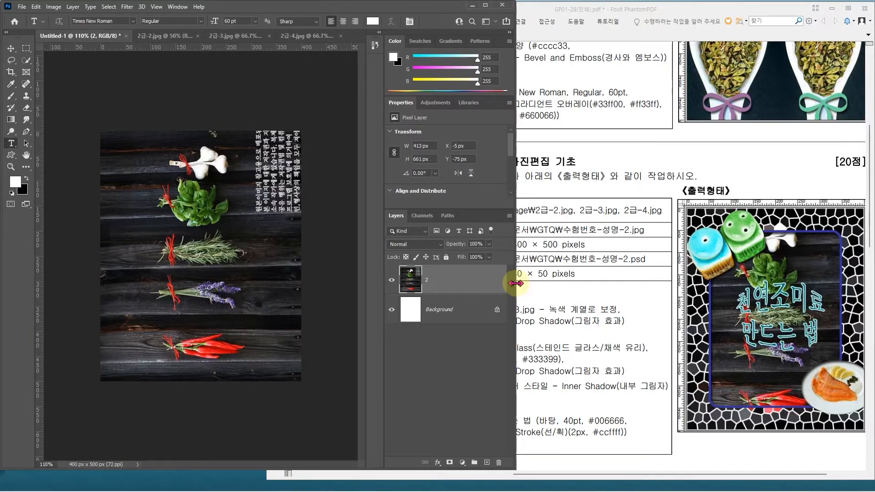
# Step: Narrow the Photoshop window so more of the exam sheet beside it is uncovered
pyautogui.moveTo(516, 283); pyautogui.dragTo(483, 290)
pyautogui.moveTo(483, 343); pyautogui.dragTo(425, 343)
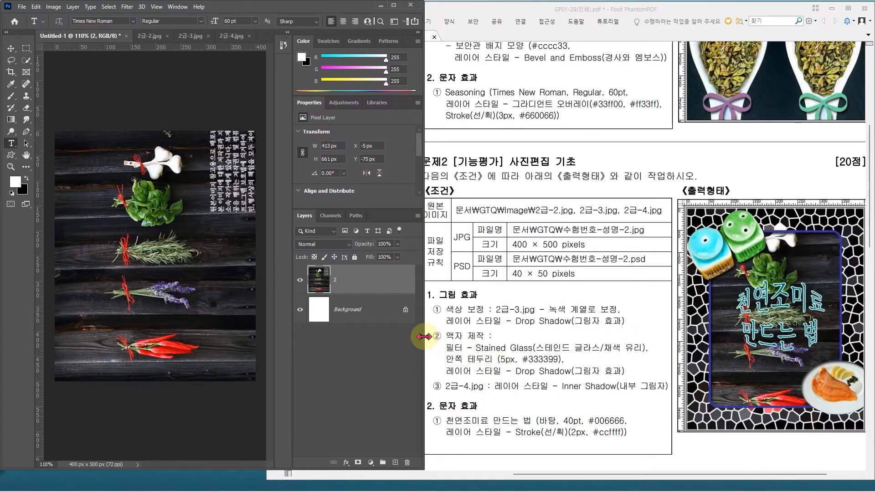
pyautogui.moveTo(424, 336); pyautogui.dragTo(472, 343)
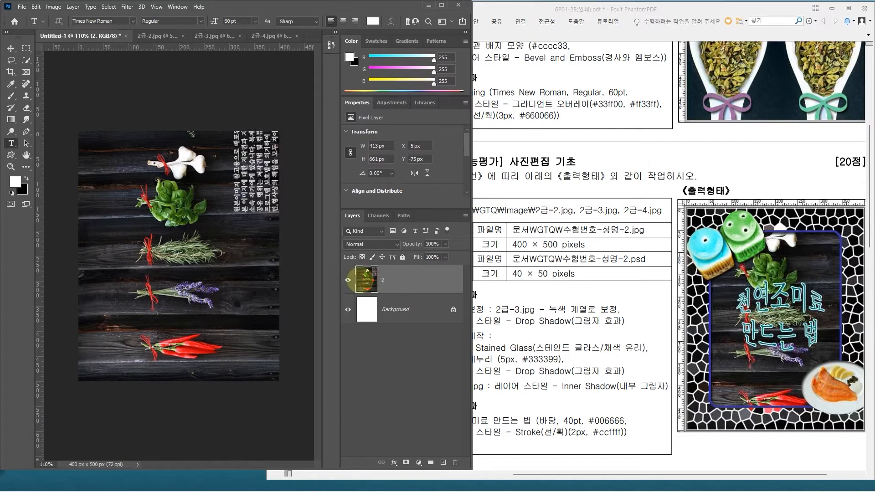
# Step: Duplicate layer 2, rename the copy 액자 and keep it selected
pyautogui.moveTo(260, 289)
pyautogui.mouseDown()
pyautogui.moveTo(311, 277)
pyautogui.moveTo(303, 280)
pyautogui.moveTo(343, 415)
pyautogui.moveTo(276, 383)
pyautogui.mouseUp()
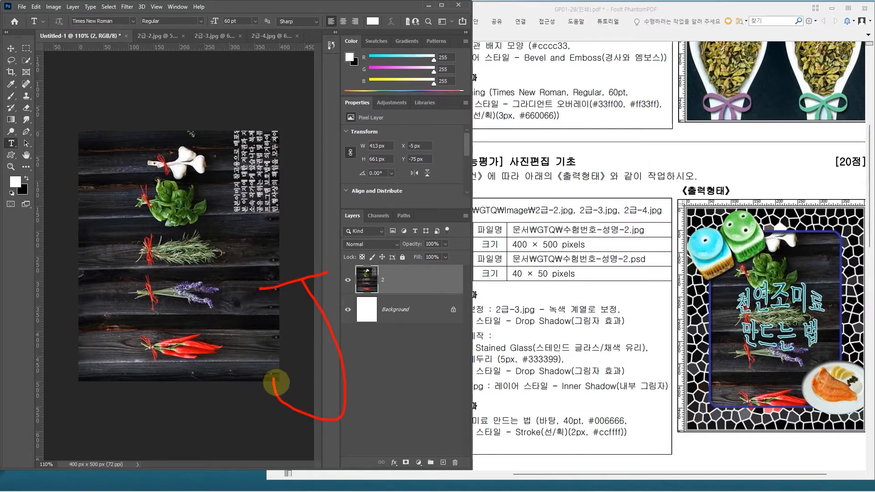
pyautogui.press('Escape')
pyautogui.click(401, 288)
pyautogui.hotkey('ctrl', 'j')
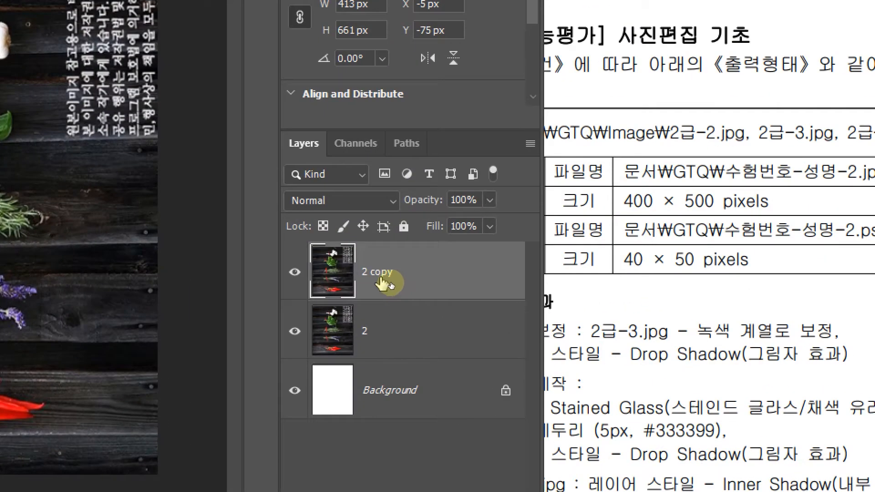
pyautogui.doubleClick(381, 276)
pyautogui.write('액자')
pyautogui.press('Return')
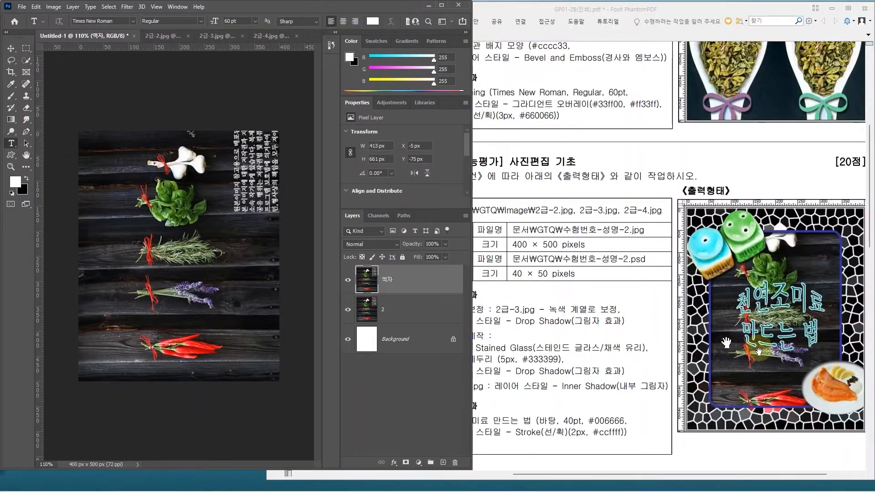
pyautogui.click(389, 285)
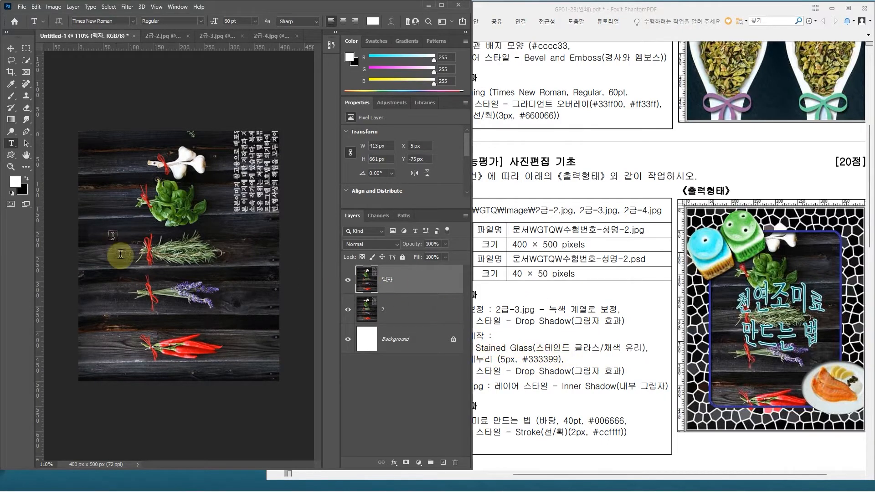
# Step: Set a red foreground color and try the Stained Glass filter on the 액자 layer, cancelling the filter
pyautogui.click(18, 182)
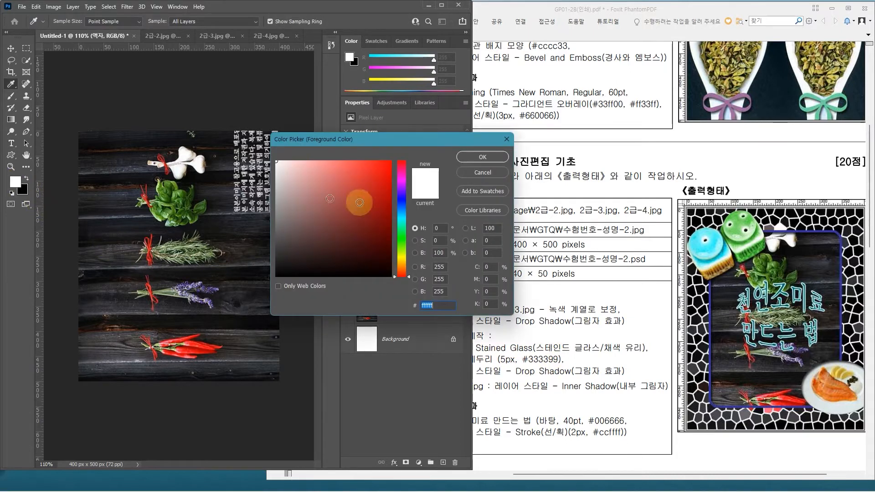
pyautogui.click(365, 182)
pyautogui.press('Return')
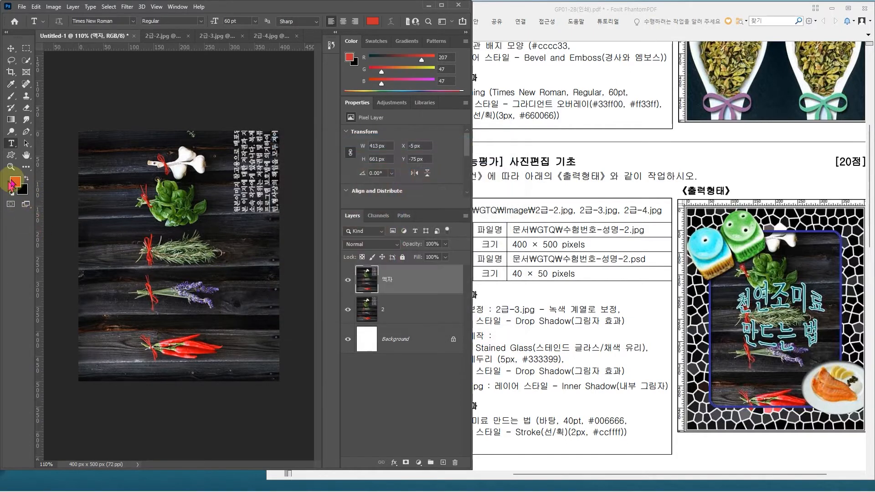
pyautogui.click(127, 7)
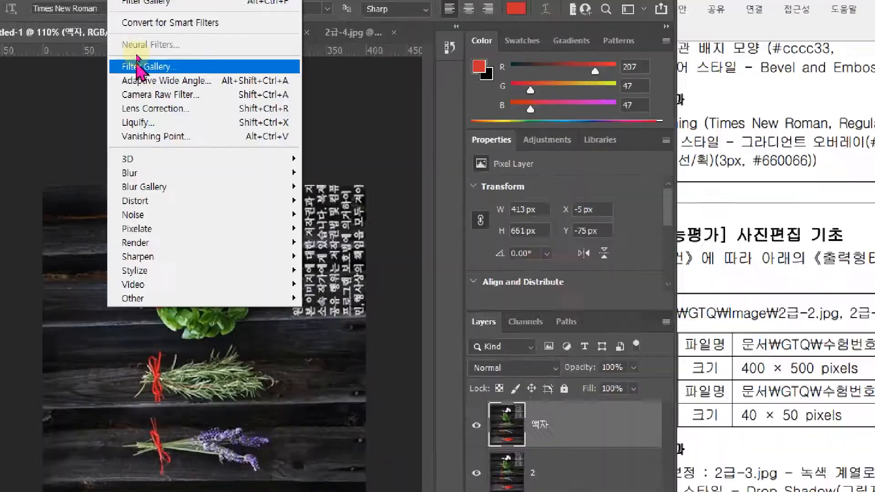
pyautogui.click(138, 58)
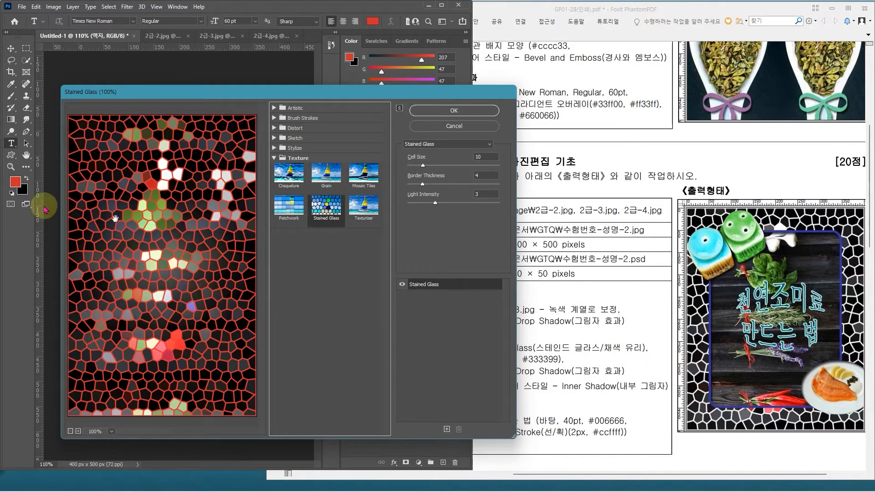
pyautogui.click(452, 128)
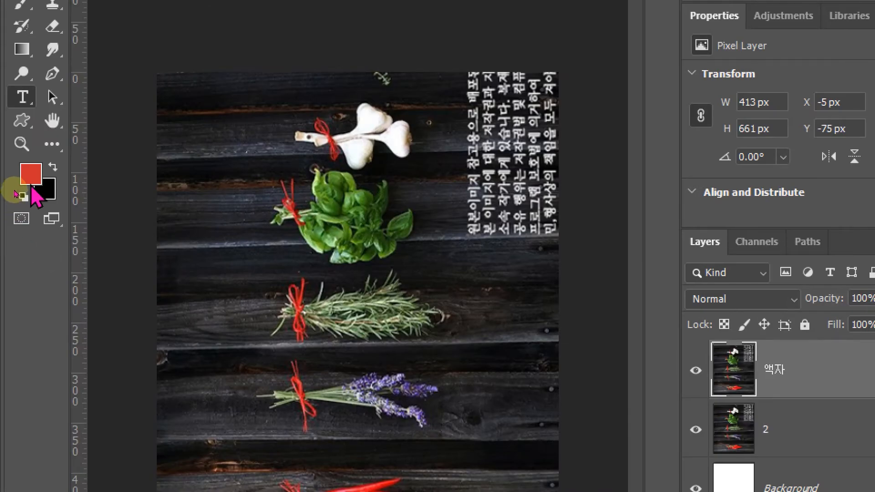
# Step: Make the foreground white and the background black, and apply Stained Glass to the 액자 layer with cell size 10, border thickness 4, light intensity 3
pyautogui.click(23, 197)
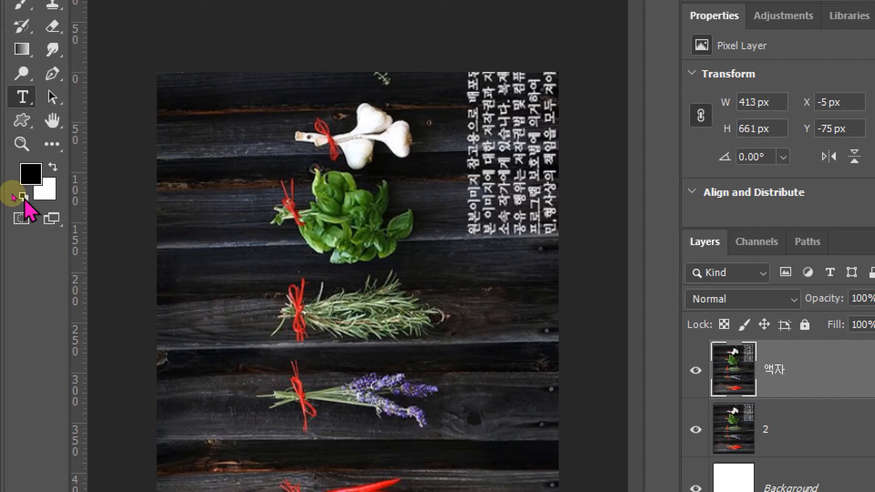
pyautogui.click(53, 167)
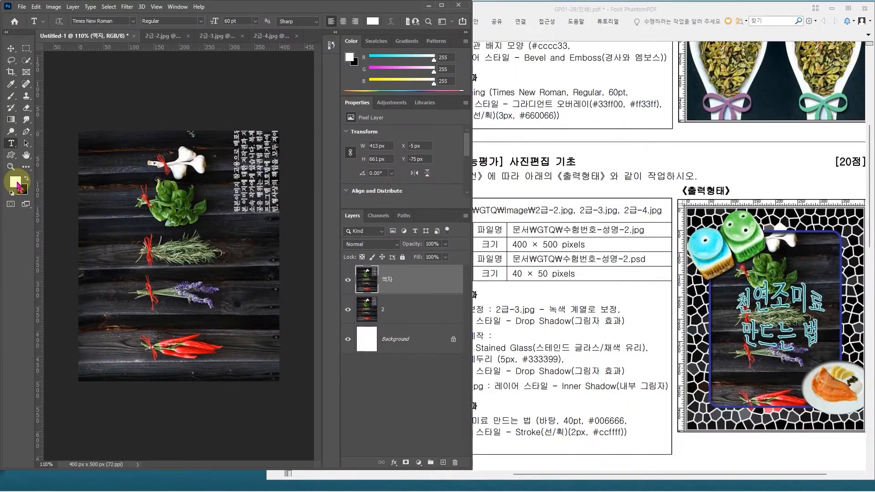
pyautogui.click(127, 7)
pyautogui.click(145, 57)
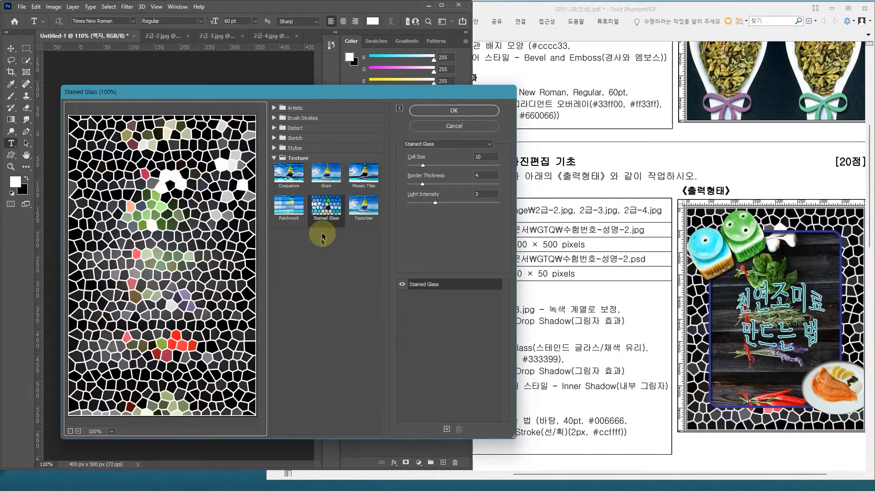
pyautogui.click(331, 211)
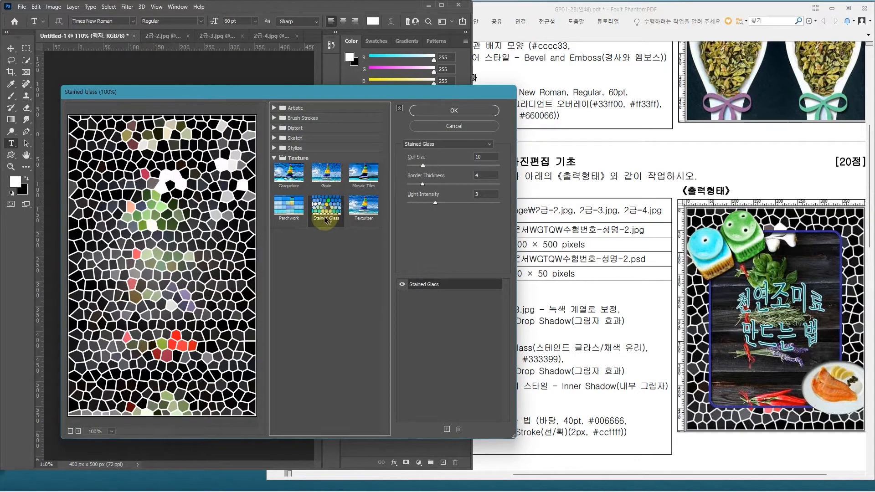
pyautogui.click(450, 113)
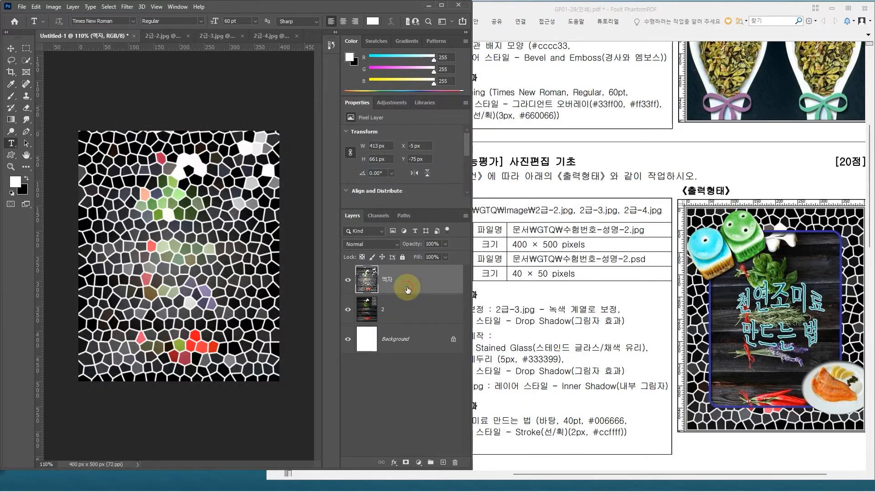
pyautogui.moveTo(714, 232)
pyautogui.mouseDown()
pyautogui.moveTo(768, 323)
pyautogui.moveTo(838, 408)
pyautogui.mouseUp()
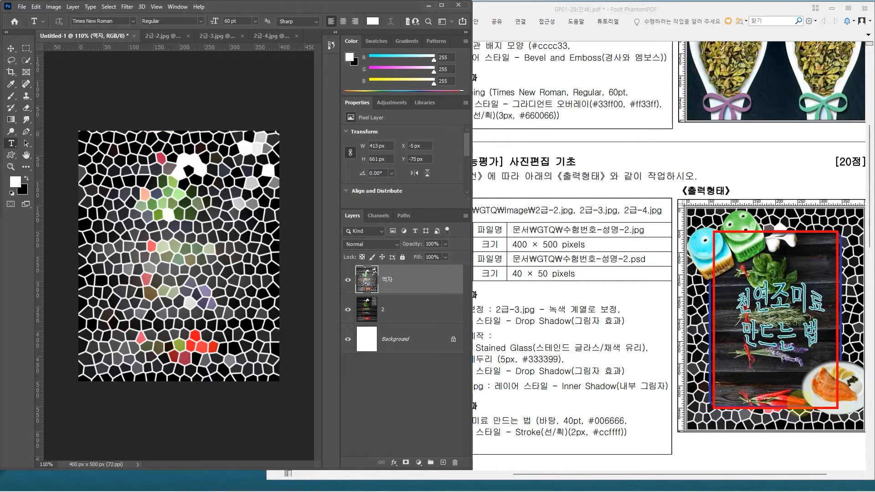
pyautogui.press('Escape')
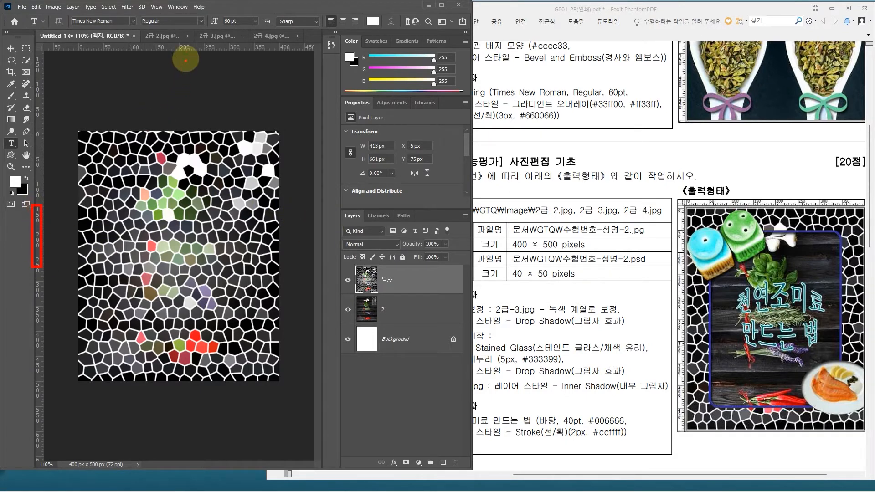
# Step: Check that the rulers are enabled and place a vertical guide at 50 px with the Move tool
pyautogui.click(127, 7)
pyautogui.click(157, 7)
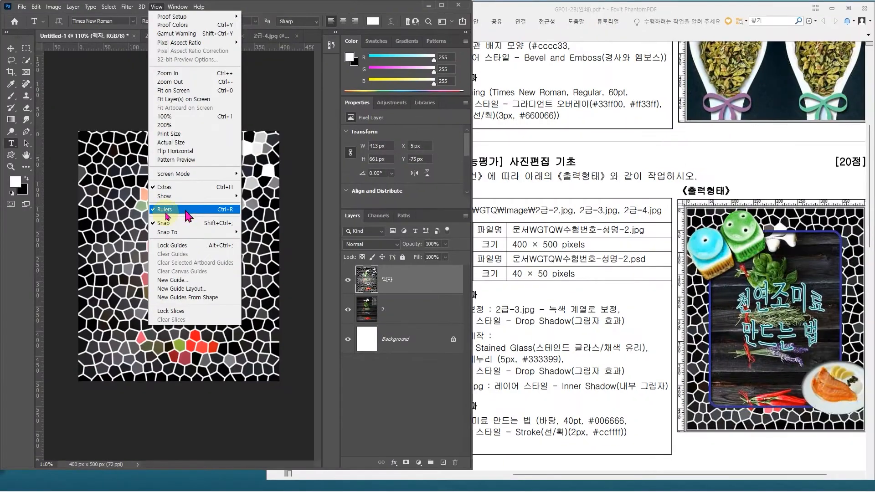
pyautogui.click(40, 215)
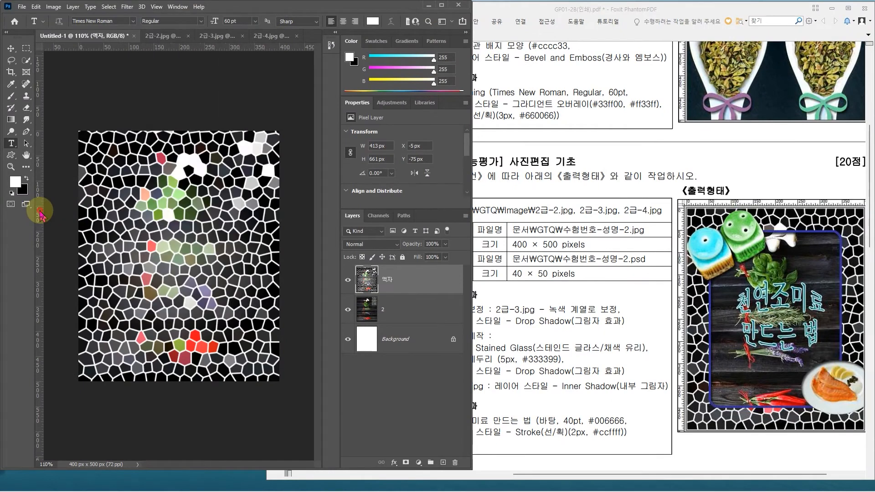
pyautogui.click(10, 48)
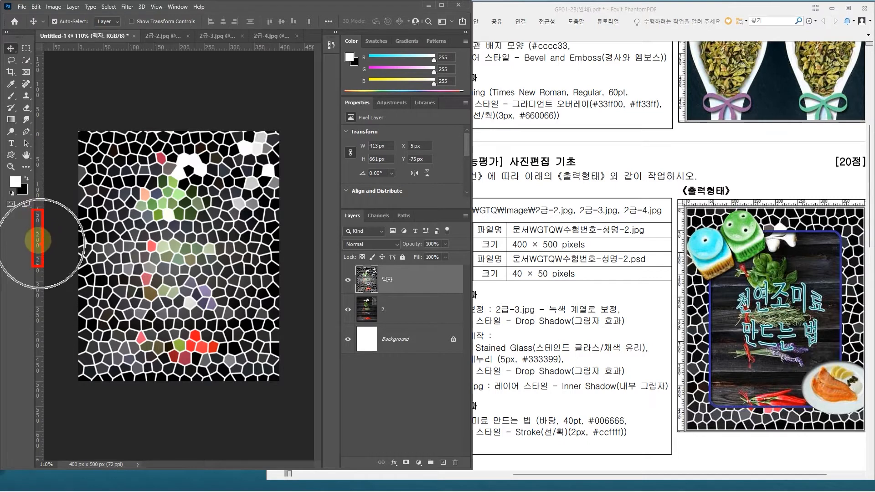
pyautogui.moveTo(36, 239); pyautogui.dragTo(104, 249)
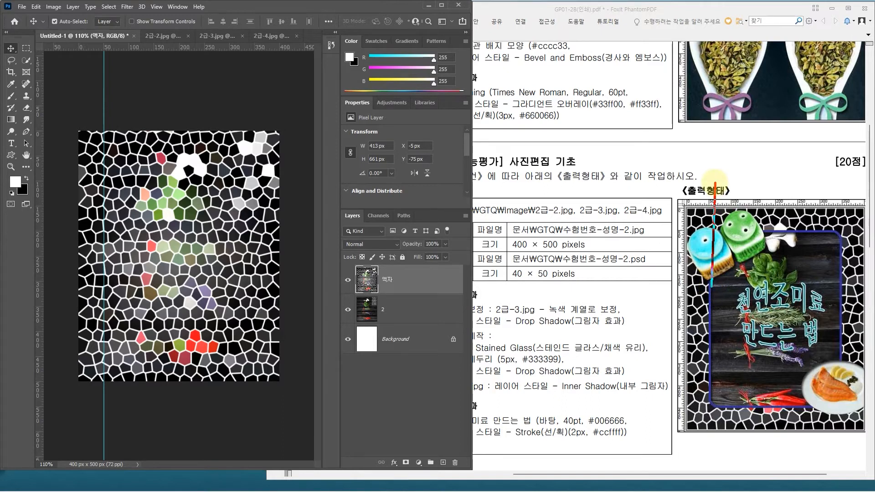
pyautogui.moveTo(715, 183); pyautogui.dragTo(712, 183)
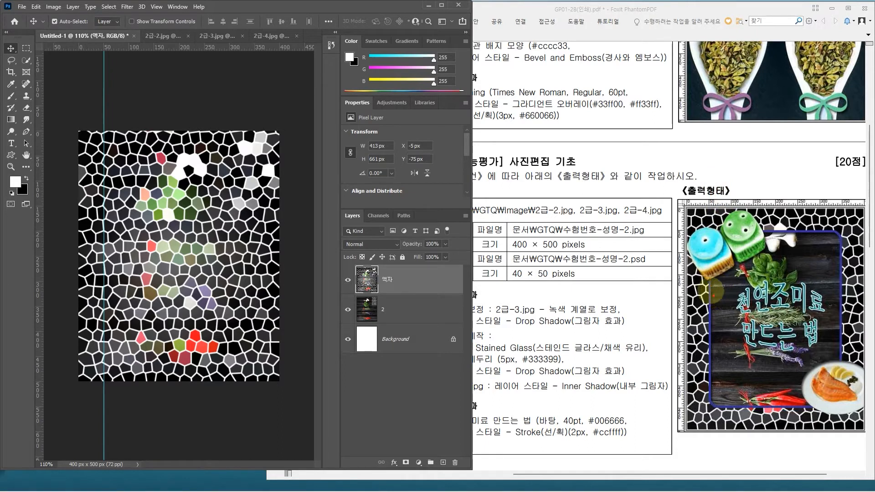
pyautogui.moveTo(710, 290); pyautogui.dragTo(712, 179)
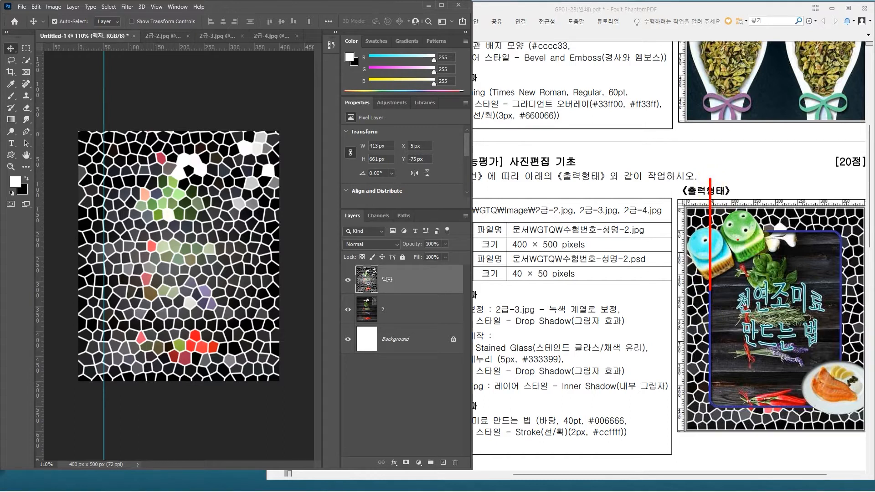
pyautogui.moveTo(773, 233); pyautogui.dragTo(661, 238)
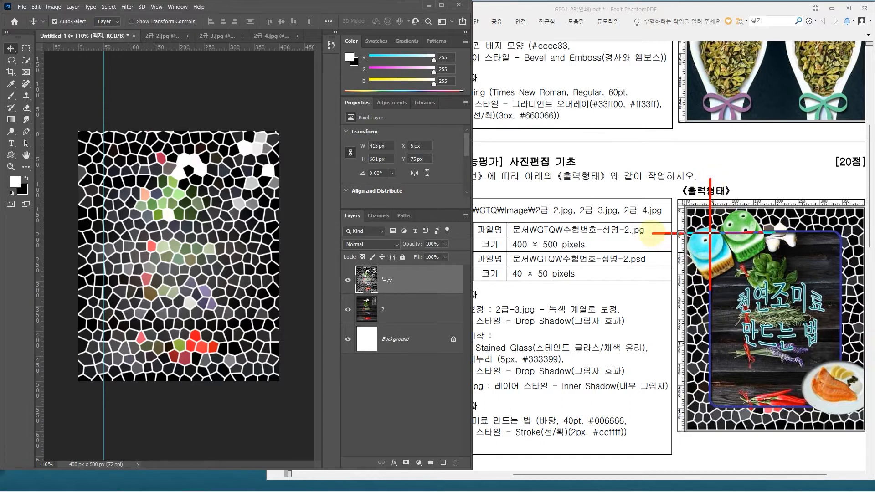
pyautogui.moveTo(711, 387); pyautogui.dragTo(711, 448)
pyautogui.moveTo(774, 408); pyautogui.dragTo(679, 409)
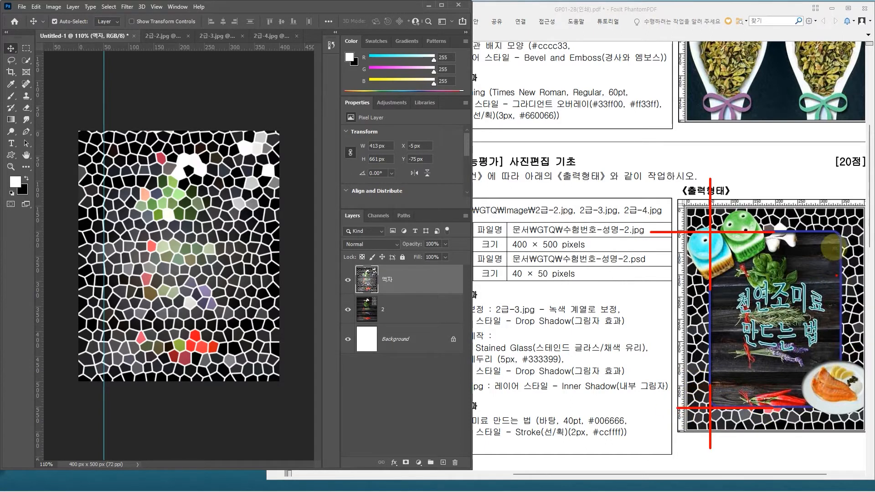
pyautogui.moveTo(842, 242); pyautogui.dragTo(840, 182)
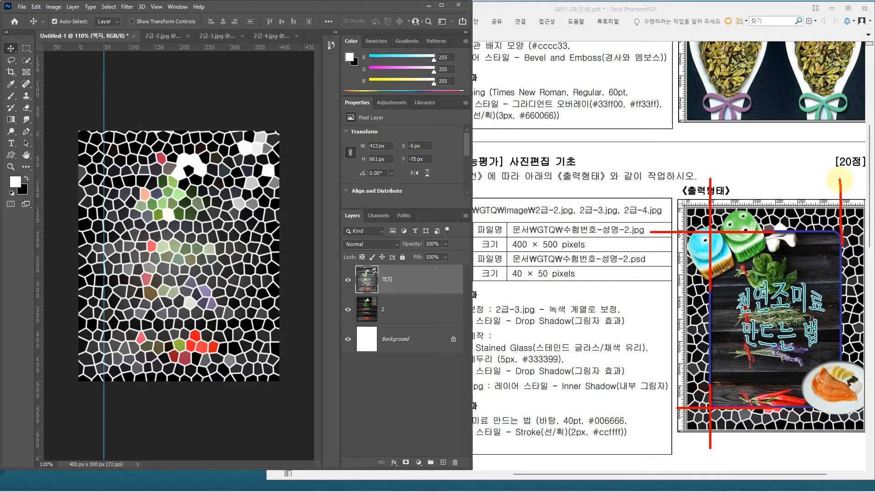
pyautogui.press('Escape')
# Step: Add a vertical guide at 350 px and horizontal guides at 50 px and 450 px to outline the frame opening
pyautogui.click(416, 278)
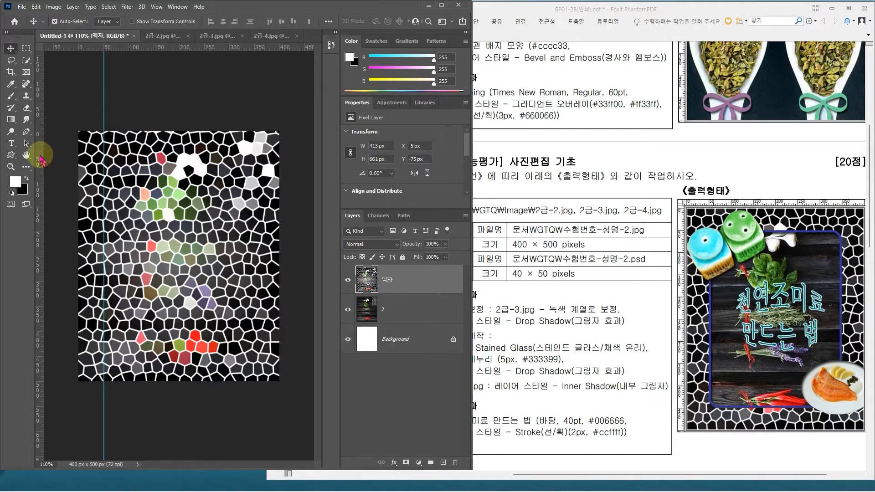
pyautogui.moveTo(41, 157); pyautogui.dragTo(254, 157)
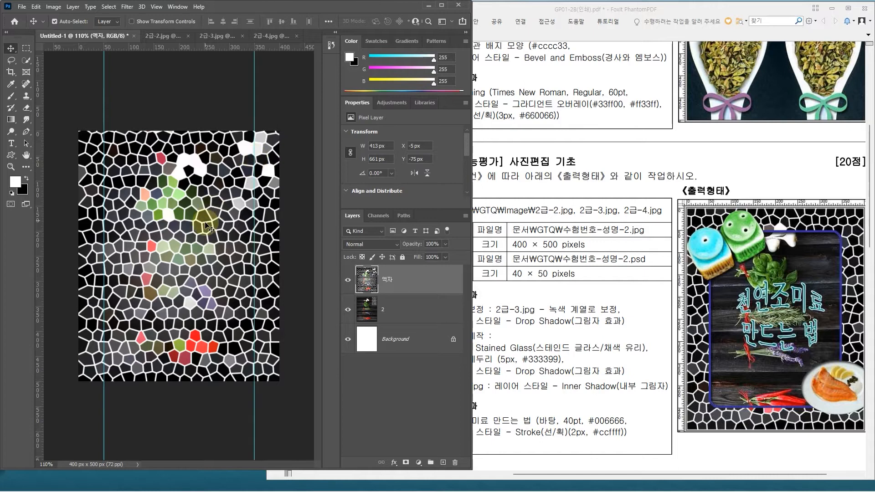
pyautogui.moveTo(142, 50); pyautogui.dragTo(155, 227)
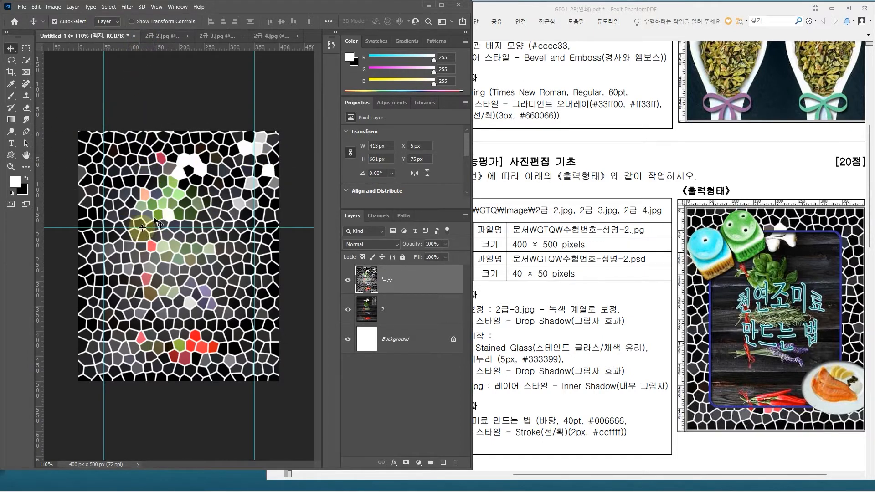
pyautogui.click(11, 48)
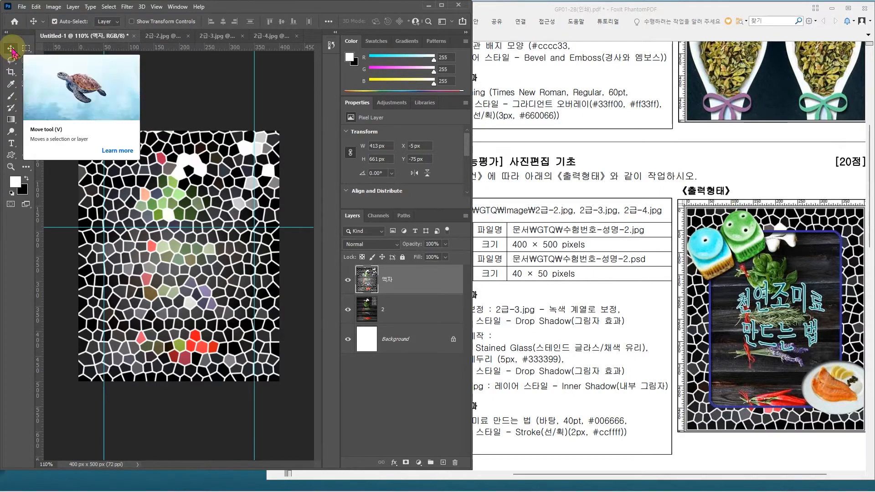
pyautogui.moveTo(63, 229); pyautogui.dragTo(68, 154)
pyautogui.moveTo(130, 45); pyautogui.dragTo(126, 357)
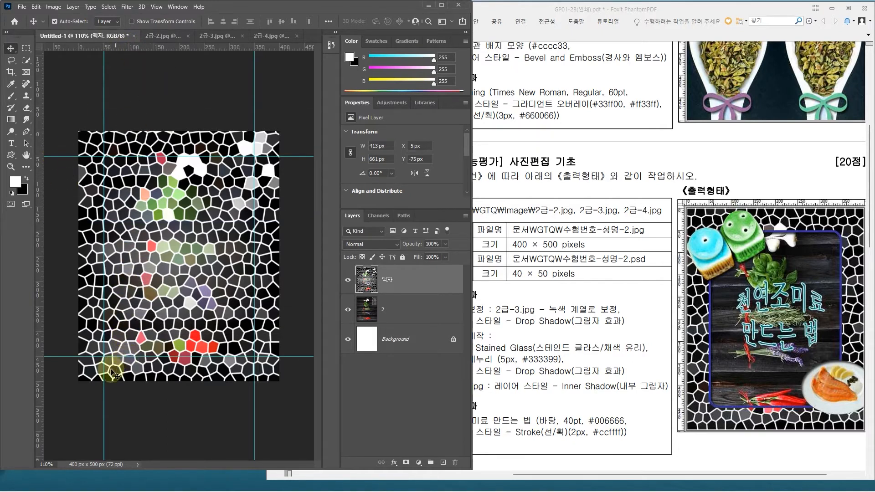
# Step: Widen the Photoshop window over the exam sheet and activate the Rectangular Marquee tool
pyautogui.click(500, 265)
pyautogui.moveTo(472, 248); pyautogui.dragTo(596, 255)
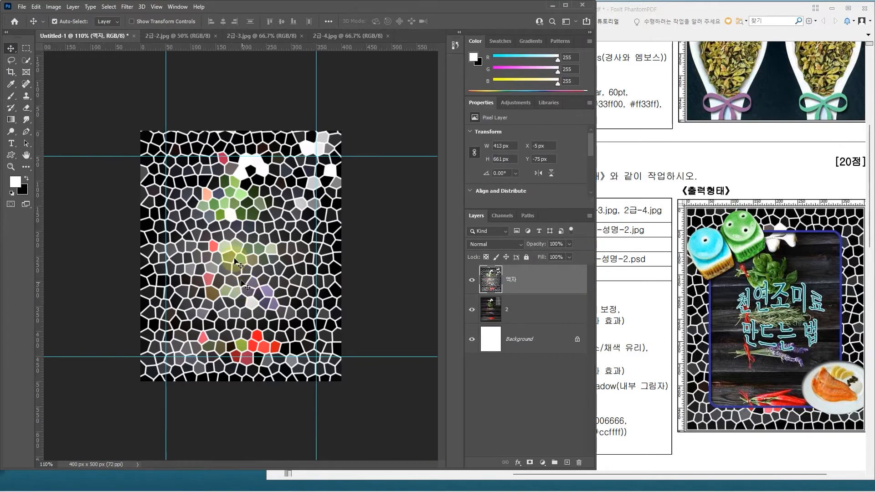
pyautogui.click(27, 49)
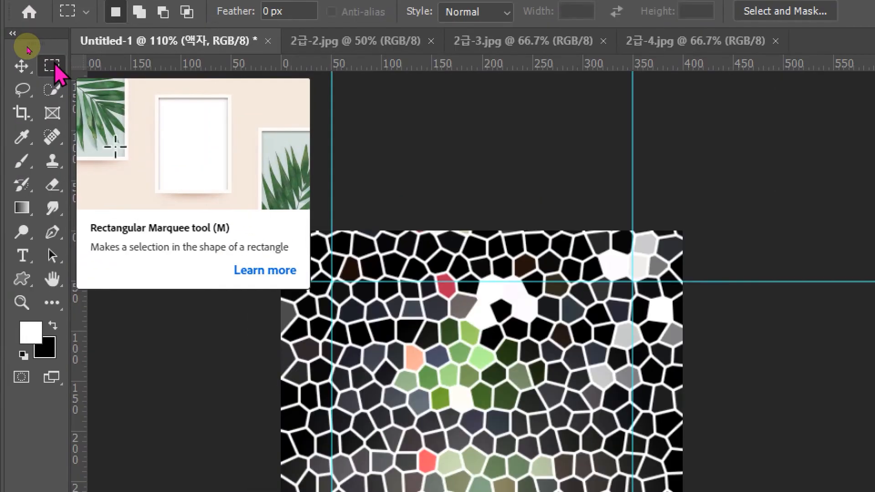
pyautogui.click(53, 63)
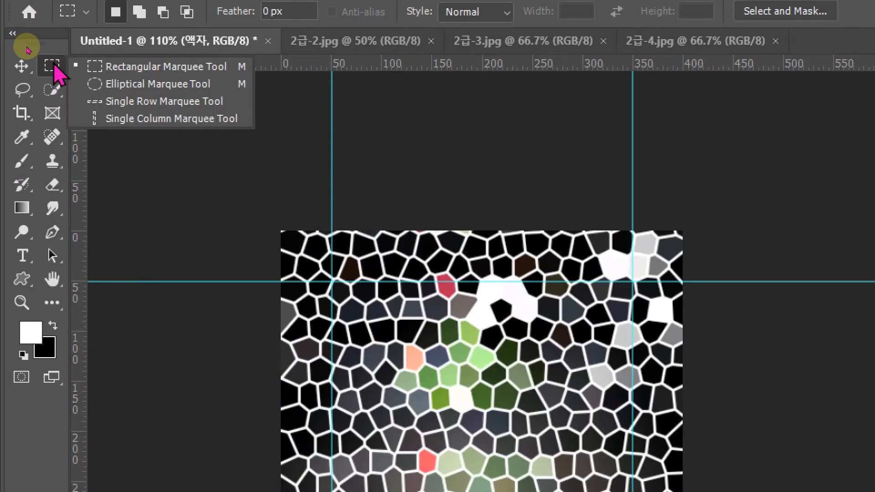
pyautogui.click(114, 85)
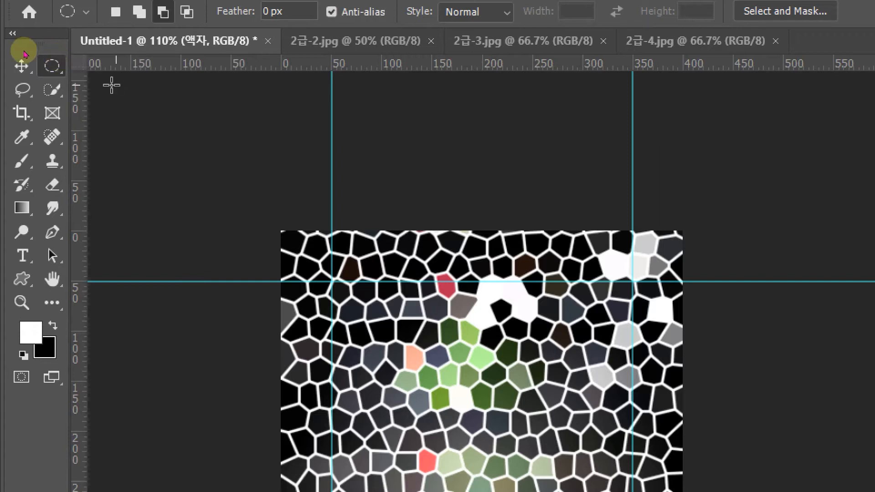
pyautogui.click(47, 68)
pyautogui.click(81, 100)
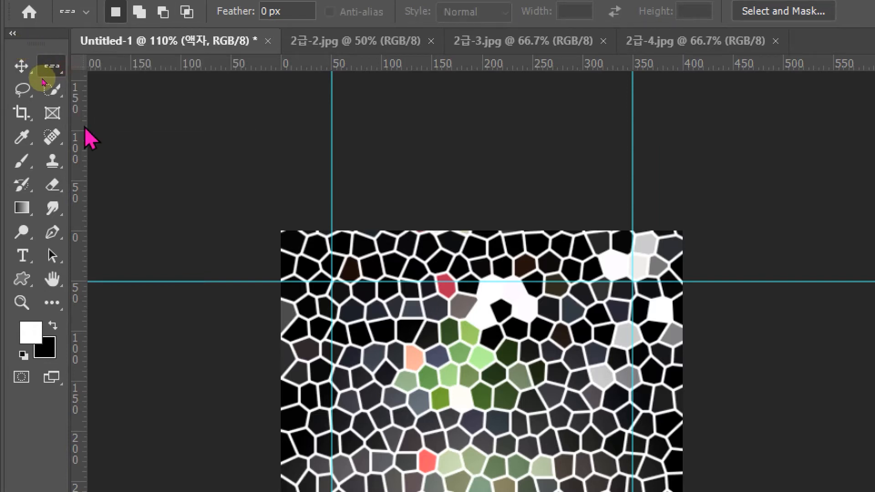
pyautogui.click(54, 68)
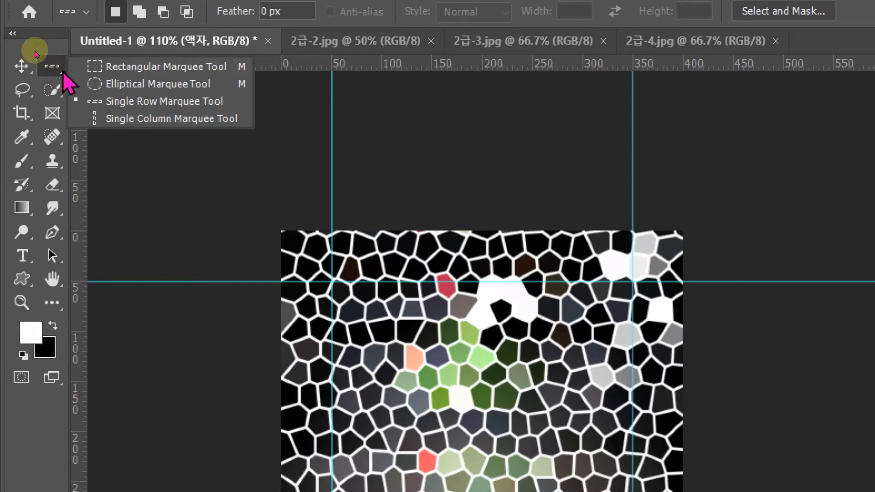
pyautogui.click(109, 74)
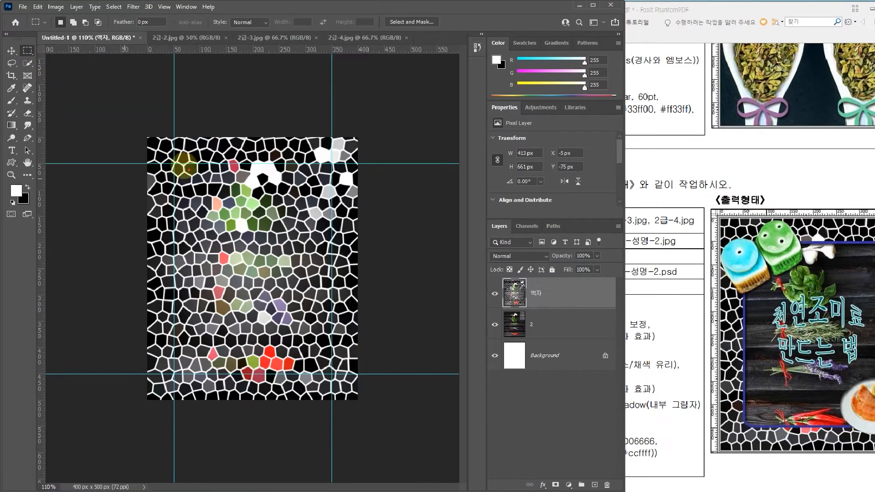
# Step: Select the rectangle enclosed by the four guides on the 액자 layer, about 301 × 401 px starting at X 50, Y 50
pyautogui.moveTo(189, 184); pyautogui.dragTo(340, 380)
pyautogui.press('Escape')
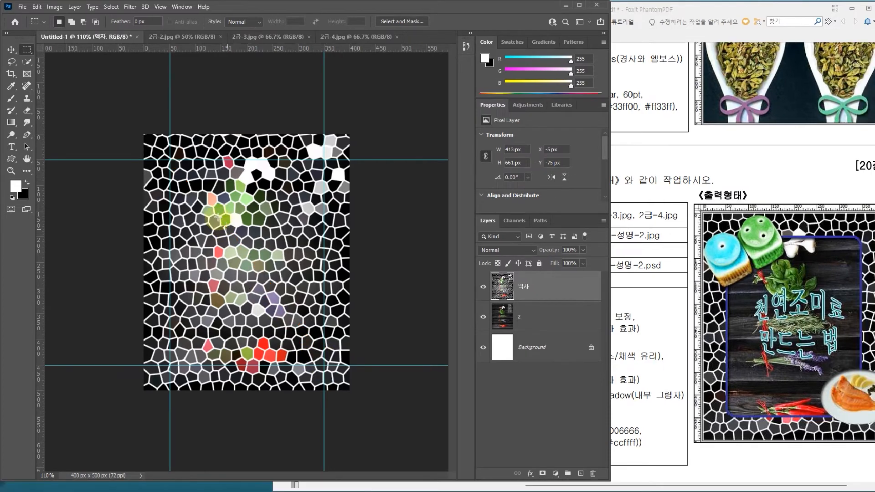
pyautogui.moveTo(170, 159); pyautogui.dragTo(324, 363)
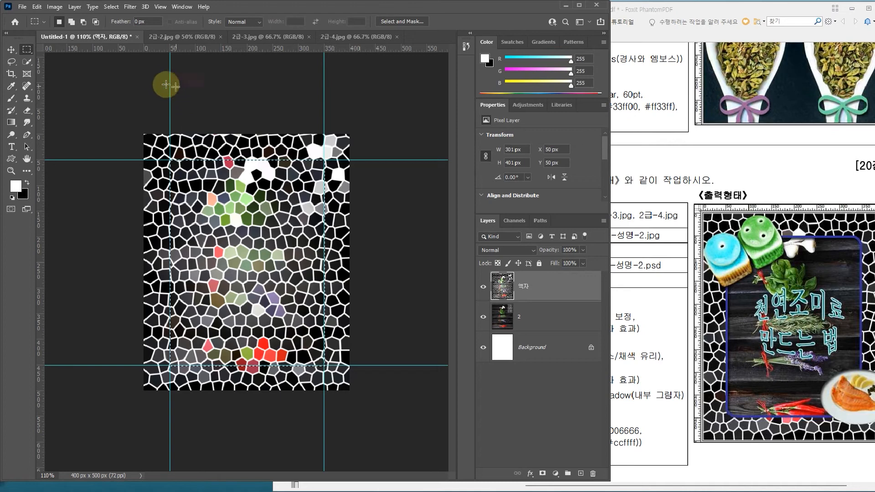
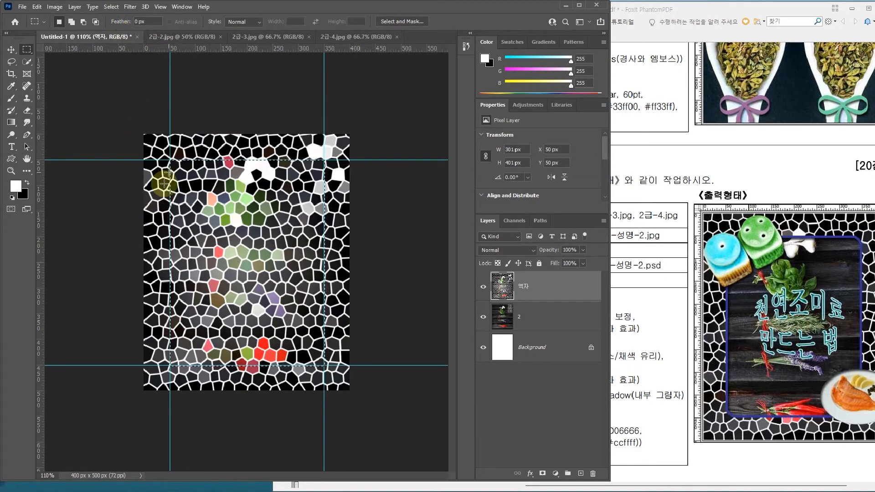
# Step: Smooth the rectangular selection with a 10-pixel sample radius and delete the selected area from the 액자 layer
pyautogui.click(111, 7)
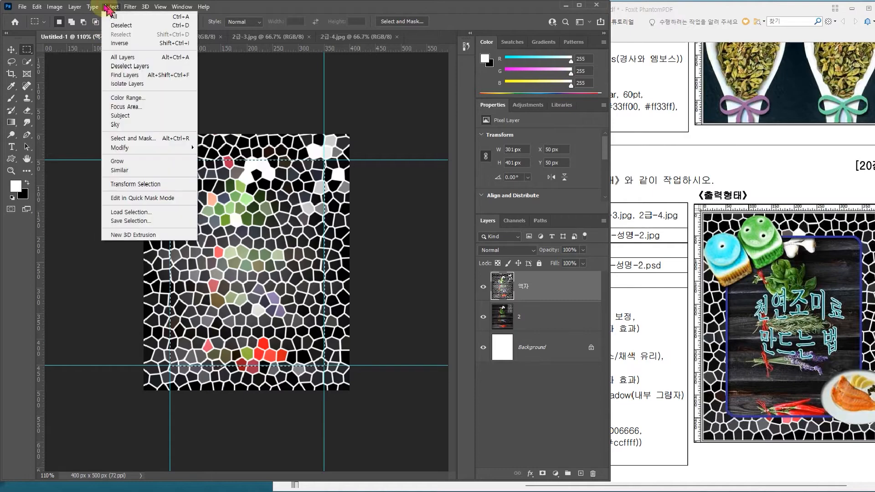
pyautogui.moveTo(121, 148)
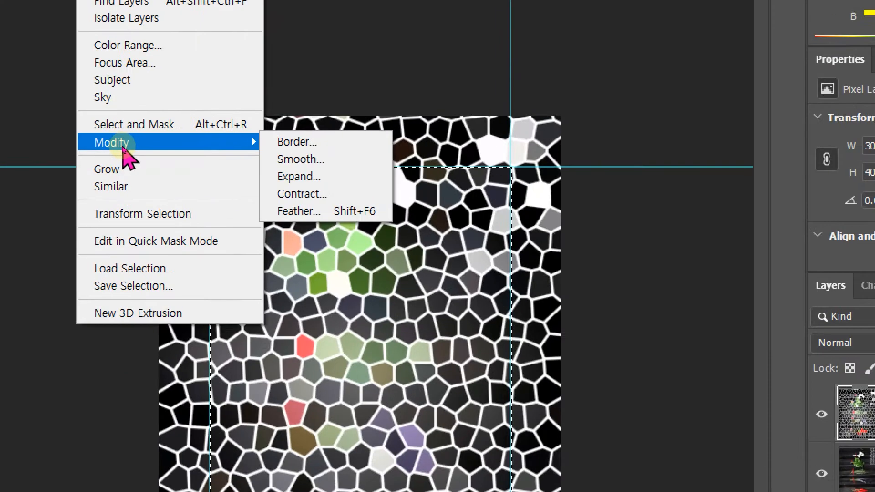
pyautogui.click(299, 161)
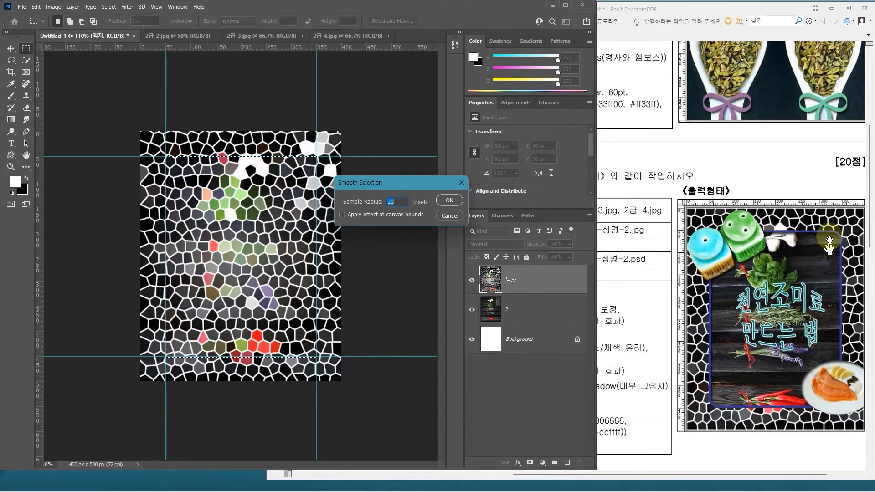
pyautogui.click(450, 201)
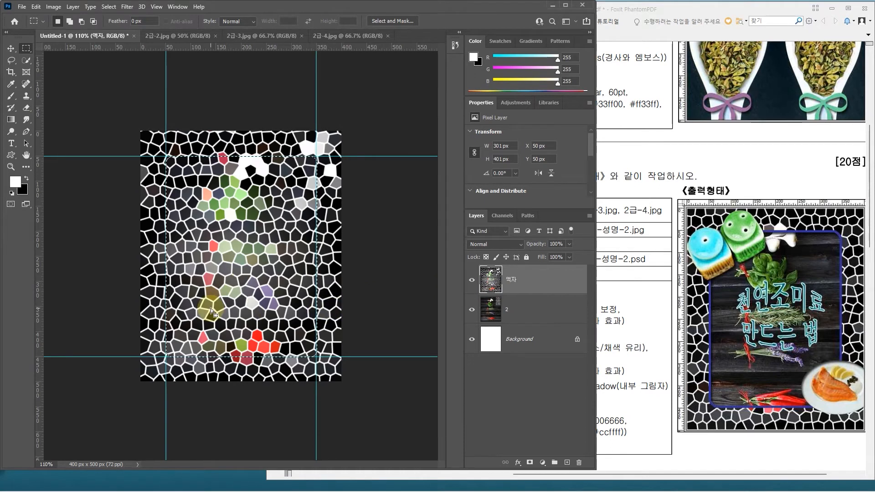
pyautogui.press('Delete')
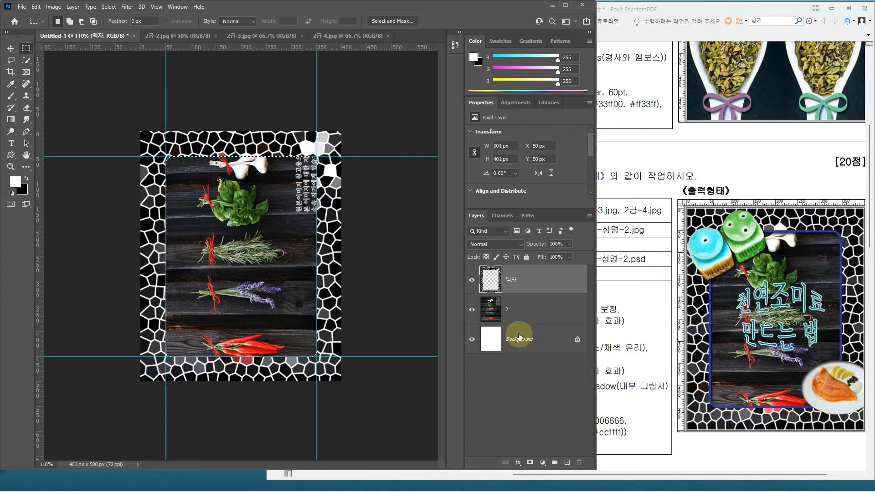
pyautogui.moveTo(512, 324)
pyautogui.mouseDown()
pyautogui.moveTo(478, 315)
pyautogui.moveTo(494, 290)
pyautogui.moveTo(513, 322)
pyautogui.moveTo(499, 324)
pyautogui.moveTo(493, 283)
pyautogui.mouseUp()
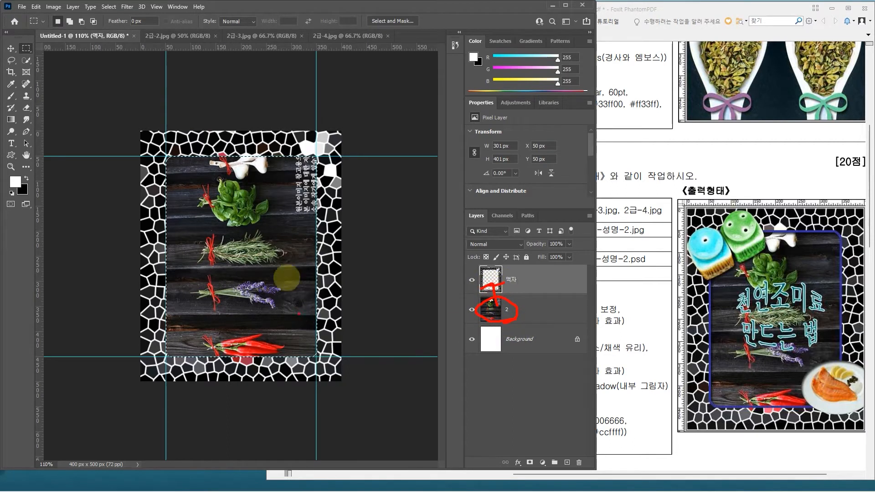
pyautogui.press('Escape')
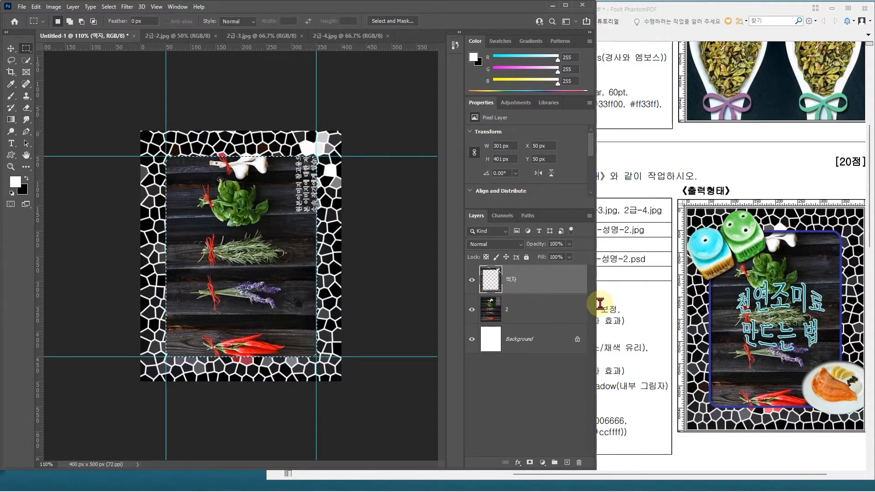
# Step: Stroke the frame opening on the 액자 layer with a 5 px #333399 line located outside the selection, following the exam sheet
pyautogui.moveTo(596, 312); pyautogui.dragTo(434, 314)
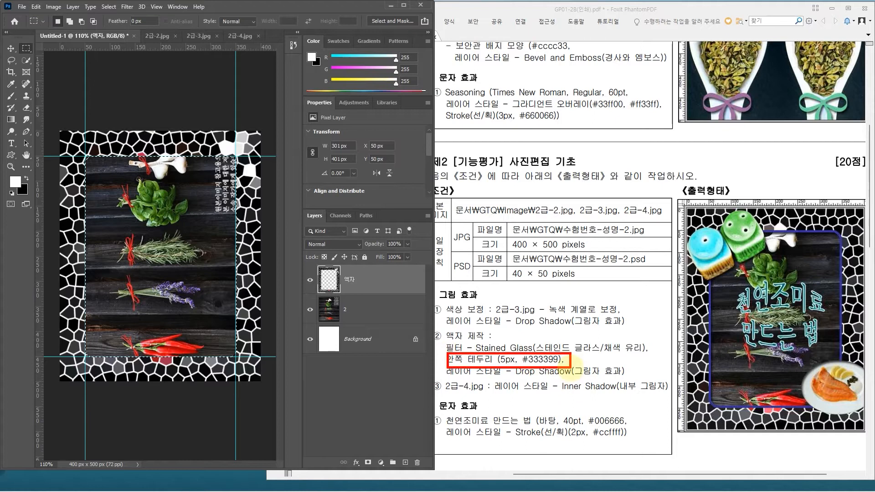
pyautogui.click(36, 7)
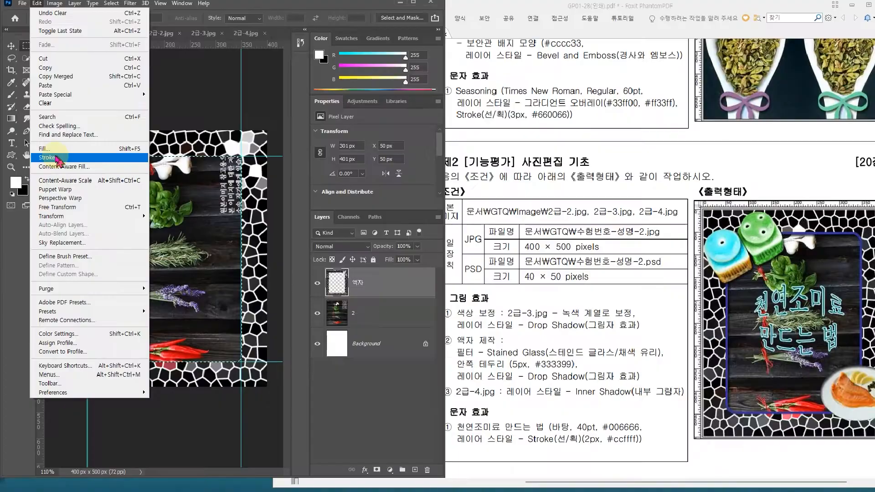
pyautogui.click(55, 158)
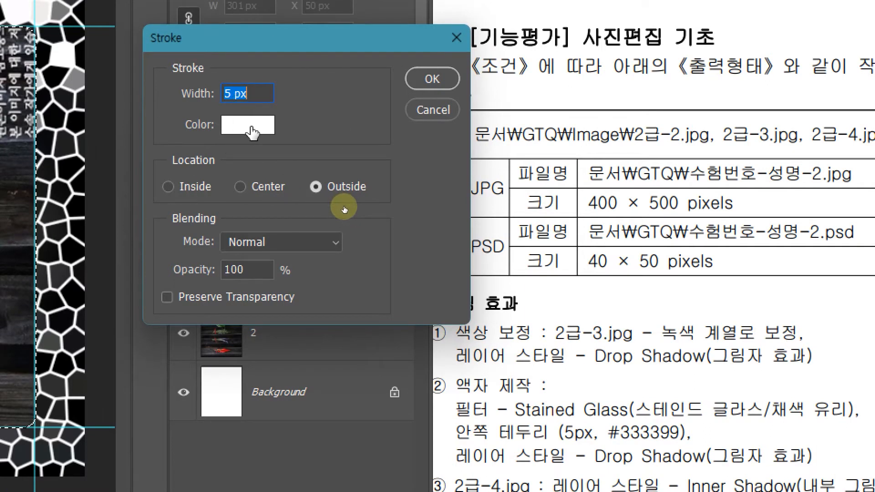
pyautogui.click(252, 134)
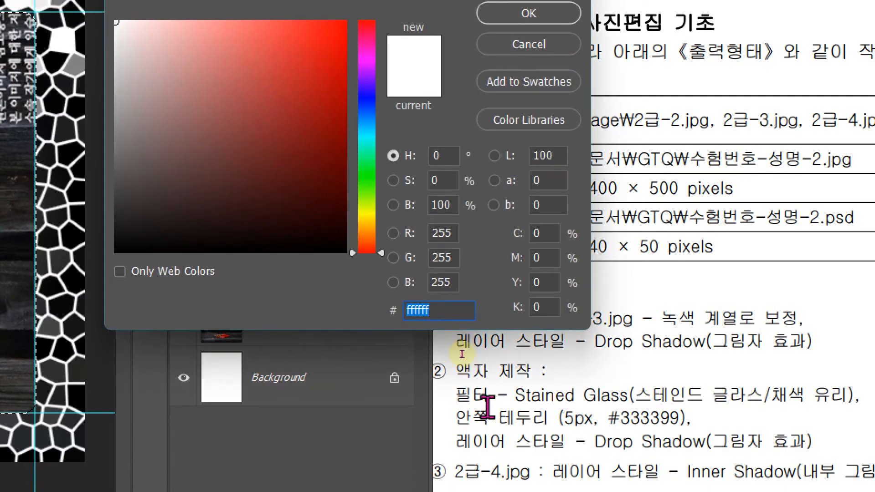
pyautogui.write('333399')
pyautogui.press('Return')
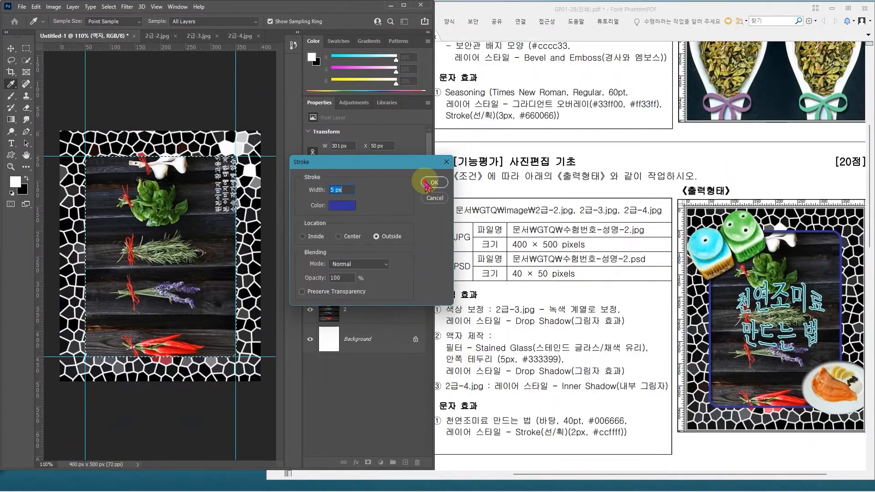
pyautogui.click(433, 182)
pyautogui.press('m')
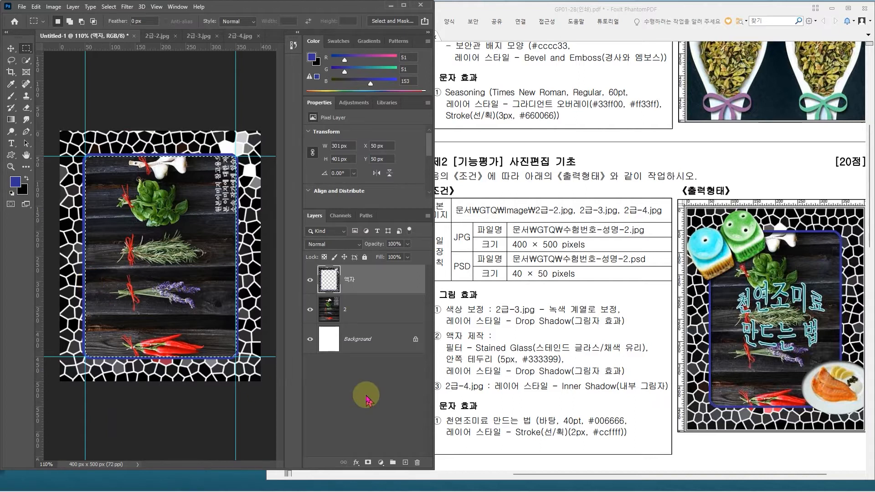
pyautogui.moveTo(488, 388)
pyautogui.mouseDown()
pyautogui.moveTo(643, 394)
pyautogui.moveTo(636, 384)
pyautogui.mouseUp()
pyautogui.press('Escape')
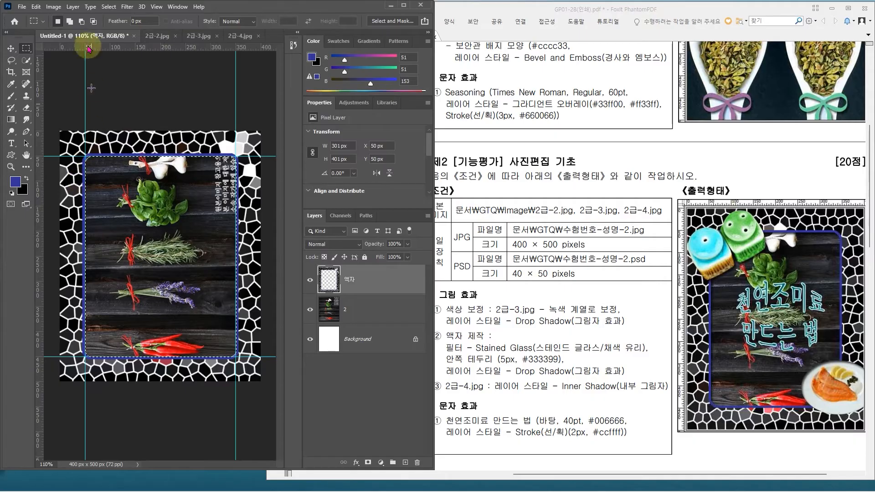
# Step: Deselect the frame opening and hide the guides
pyautogui.click(108, 6)
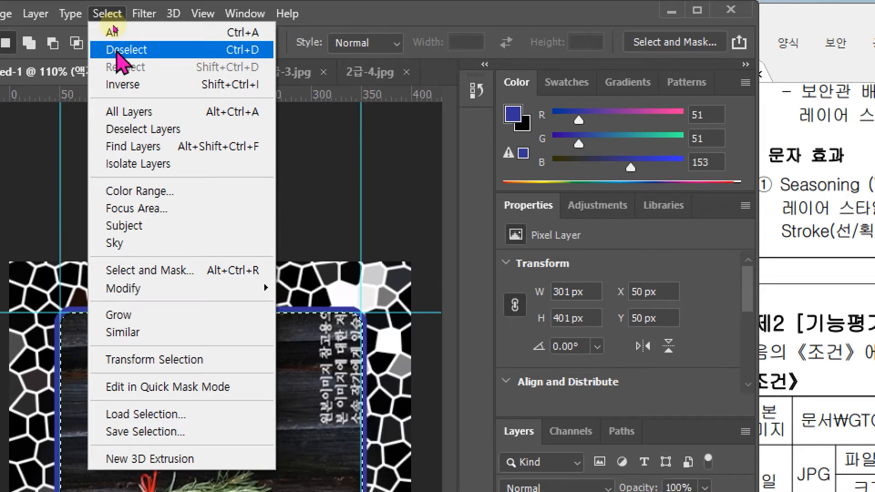
pyautogui.click(231, 53)
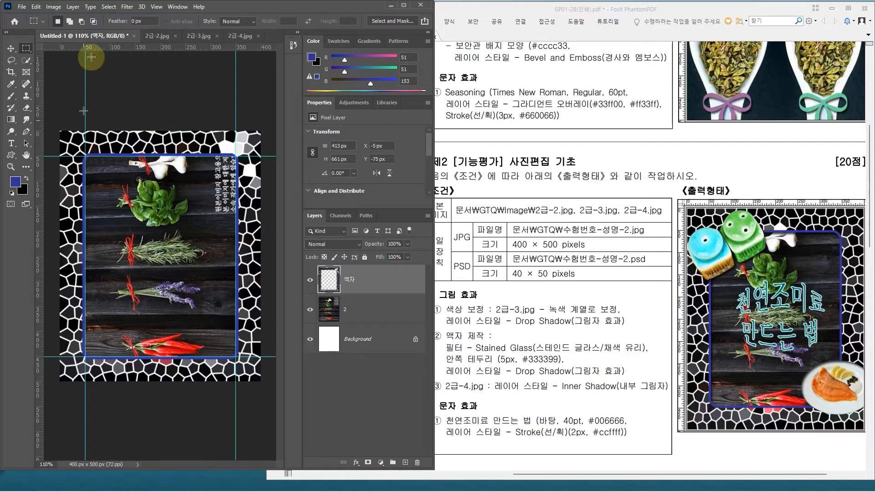
pyautogui.click(162, 6)
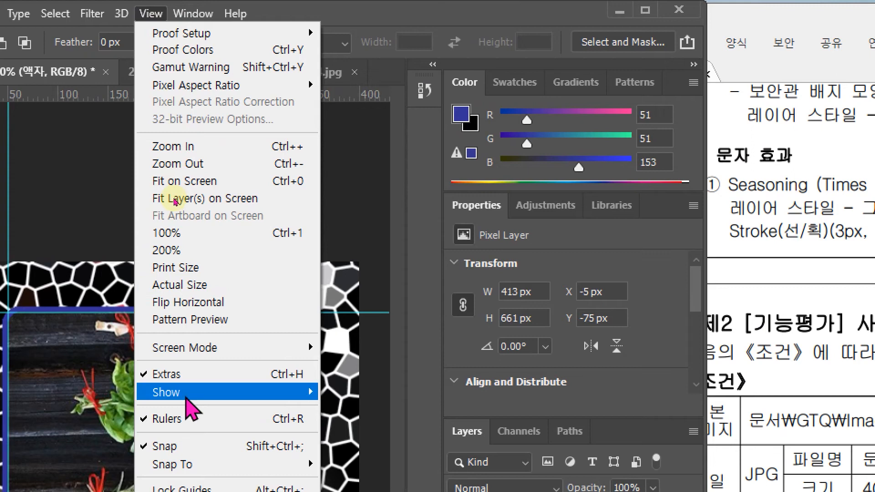
pyautogui.moveTo(185, 393)
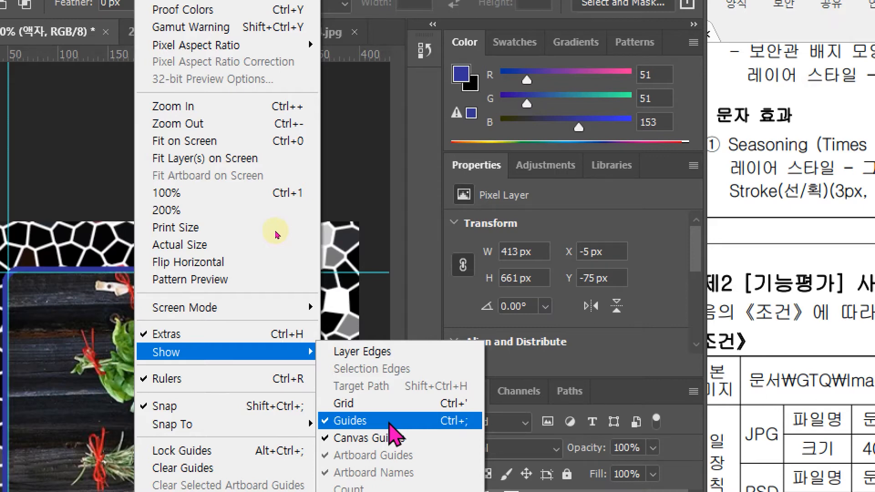
pyautogui.click(390, 422)
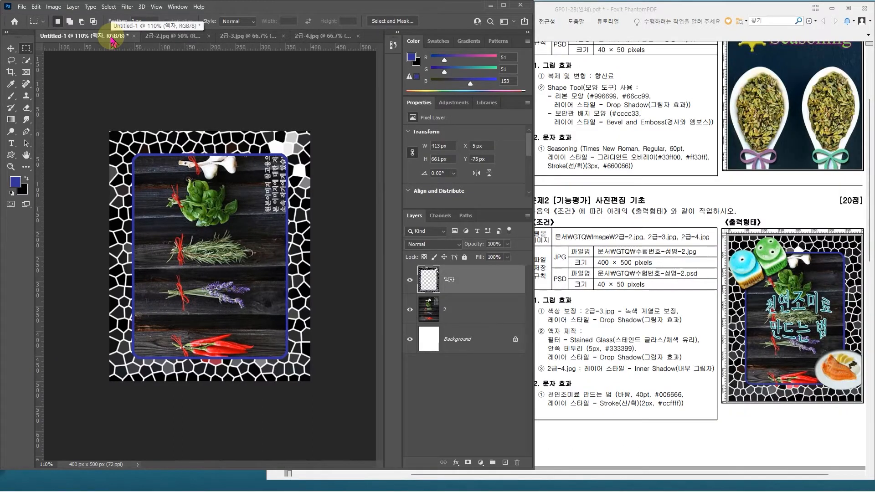
# Step: Save the document as a PSD in the GTQ folder, named like the existing exam-number-and-name file but with the suffix -2
pyautogui.click(21, 7)
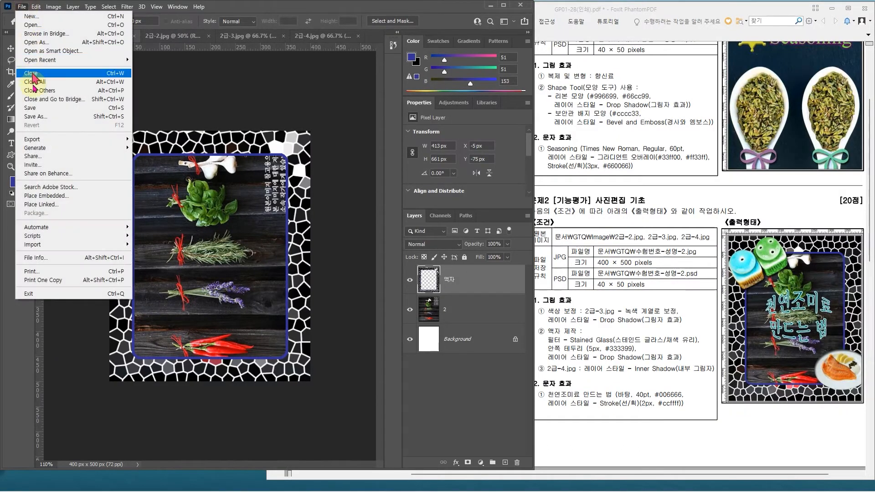
pyautogui.click(33, 117)
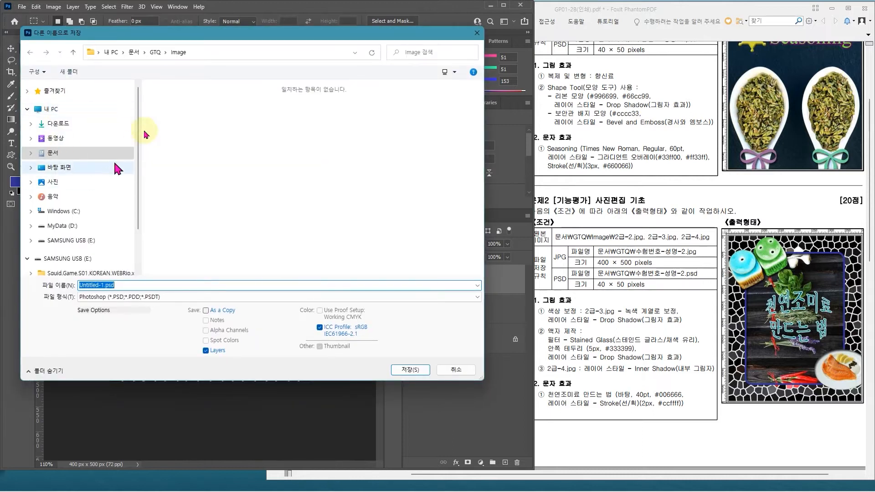
pyautogui.click(156, 53)
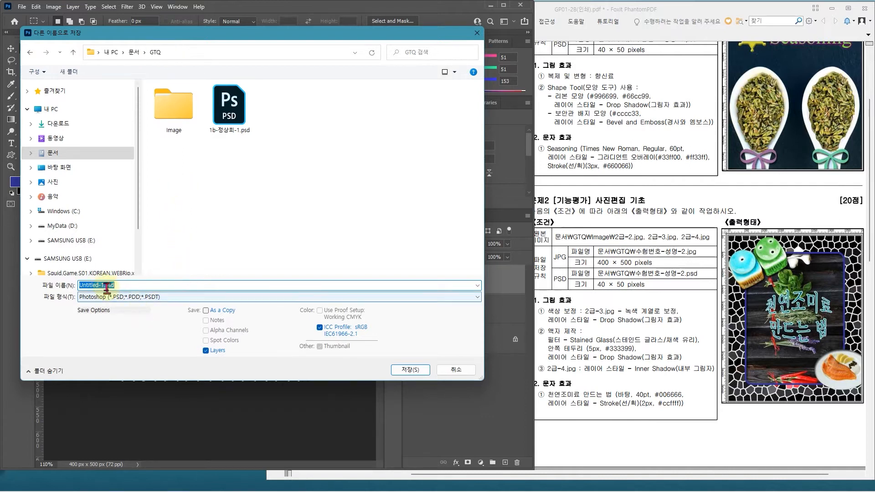
pyautogui.click(230, 110)
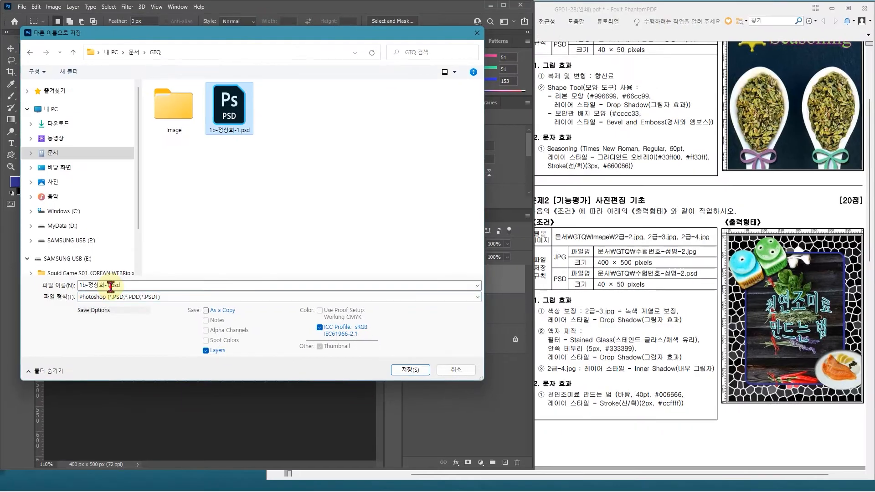
pyautogui.click(111, 285)
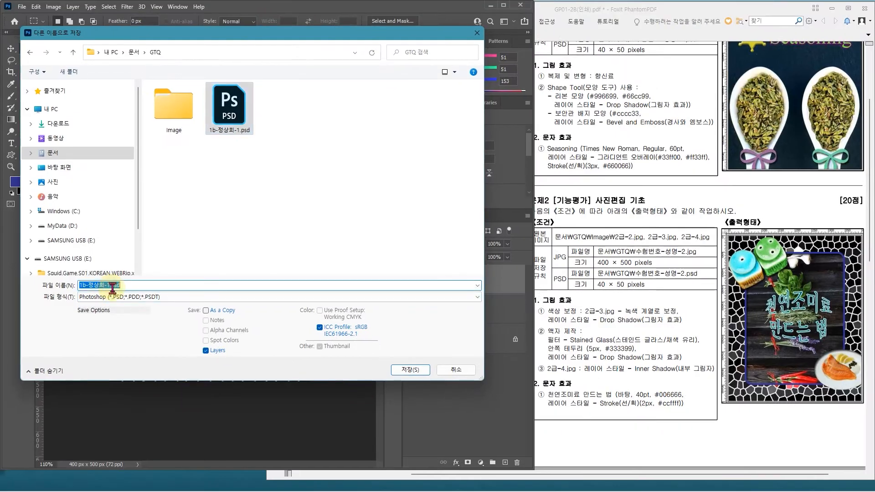
pyautogui.press('BackSpace')
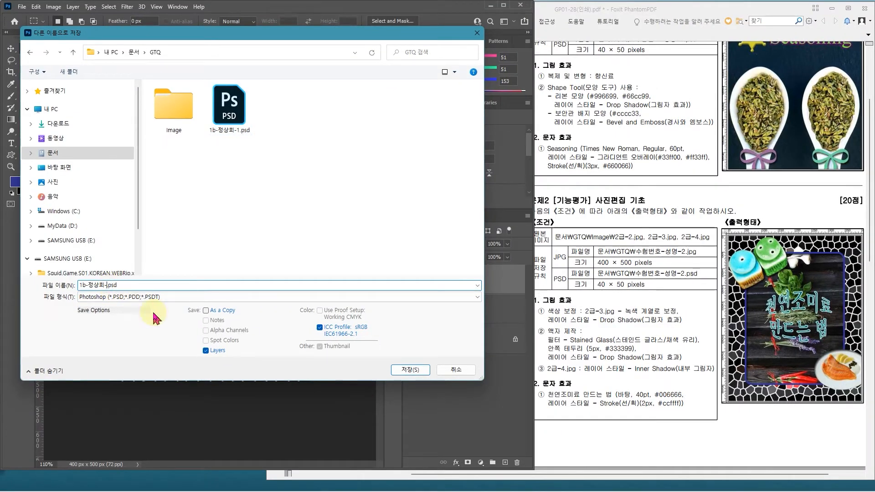
pyautogui.write('2')
pyautogui.press('Return')
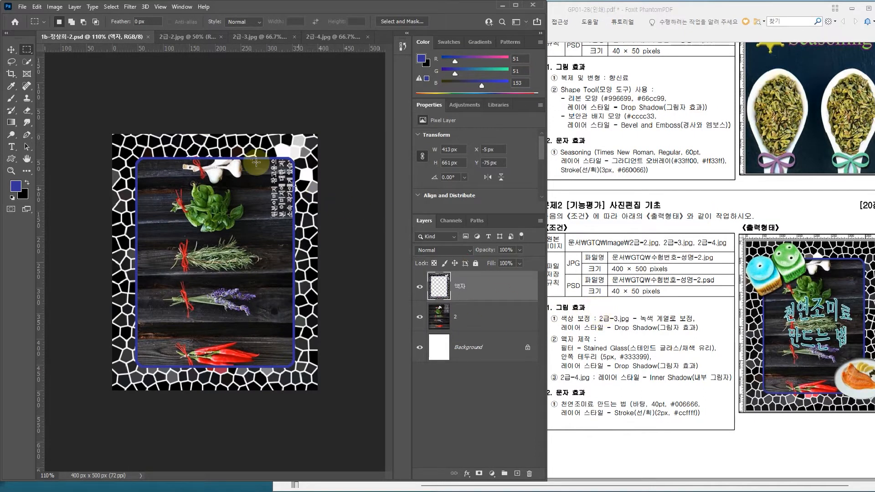
# Step: Close 2급-2.jpg and bring the 2급-3.jpg image to the front
pyautogui.click(198, 38)
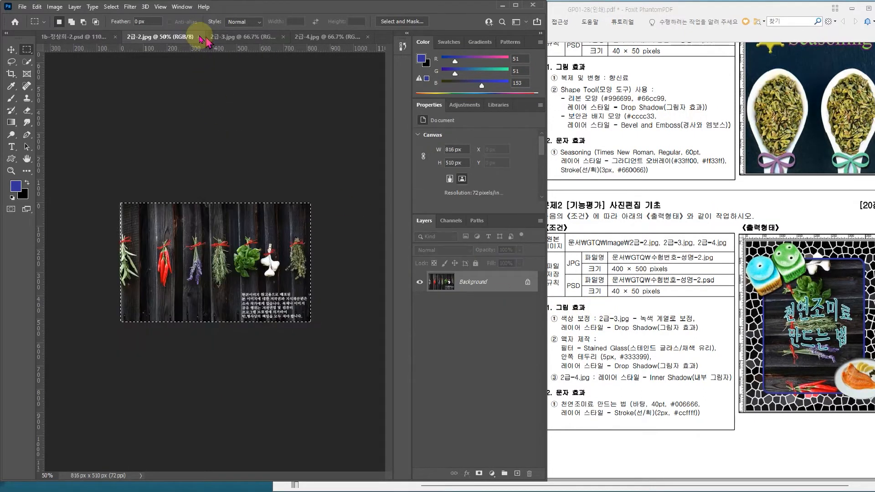
pyautogui.hotkey('ctrl', 'w')
pyautogui.click(173, 39)
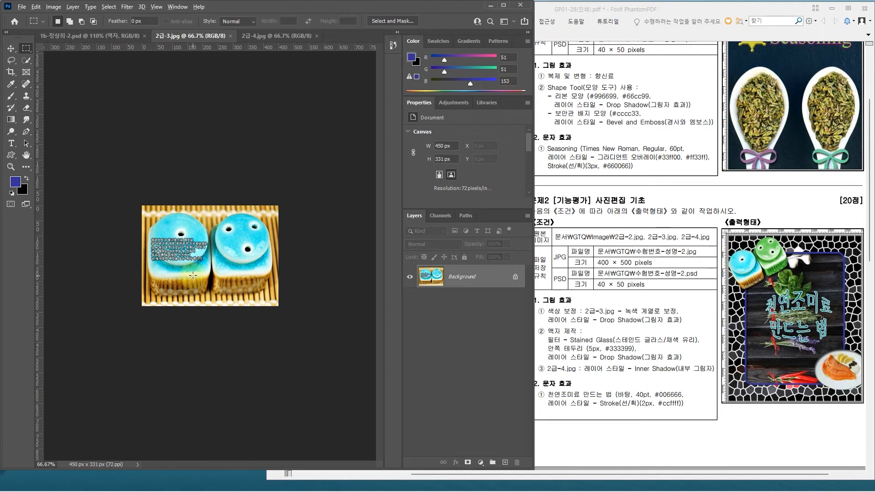
# Step: Enlarge 2급-3.jpg to about 107% and examine the outlines of the two blue containers
pyautogui.scroll(2, 193, 275)
pyautogui.click(188, 348)
pyautogui.moveTo(196, 335)
pyautogui.mouseDown()
pyautogui.moveTo(182, 397)
pyautogui.moveTo(210, 385)
pyautogui.mouseUp()
pyautogui.click(204, 367)
pyautogui.moveTo(219, 345); pyautogui.dragTo(222, 389)
pyautogui.moveTo(239, 333)
pyautogui.mouseDown()
pyautogui.moveTo(257, 377)
pyautogui.moveTo(217, 368)
pyautogui.mouseUp()
pyautogui.click(228, 381)
pyautogui.press('Escape')
pyautogui.scroll(1, 219, 365)
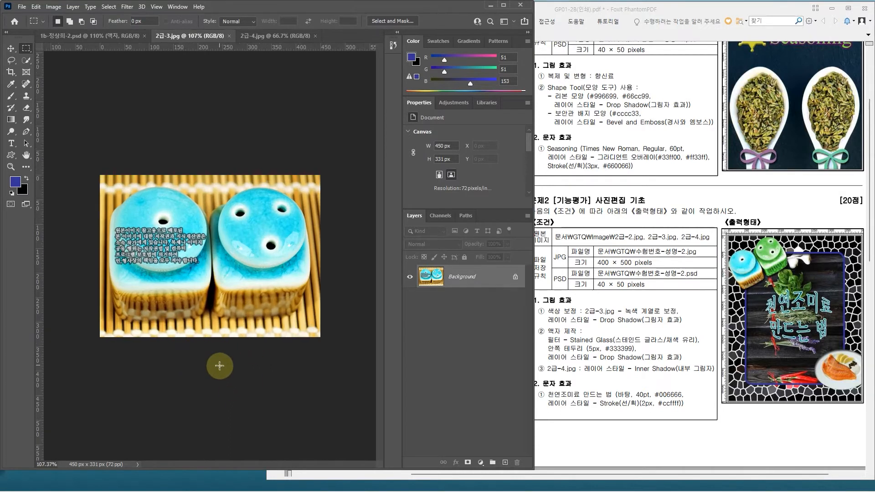
pyautogui.scroll(-3, 220, 363)
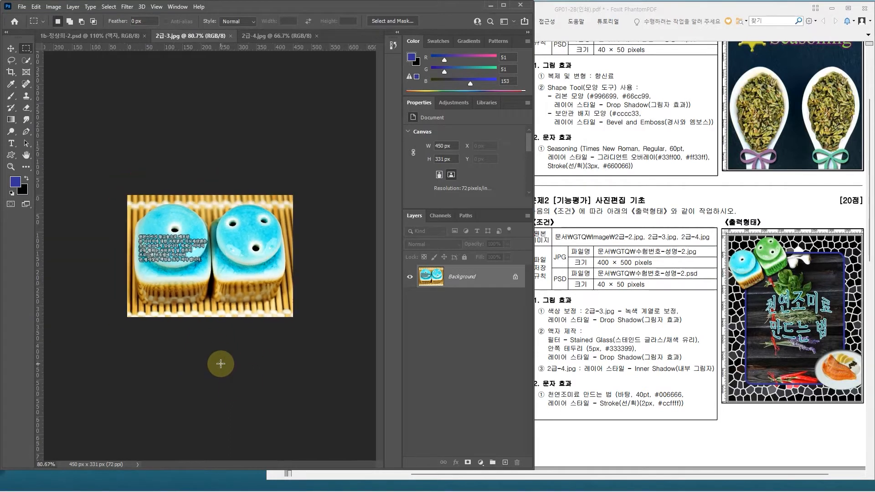
pyautogui.scroll(2, 220, 364)
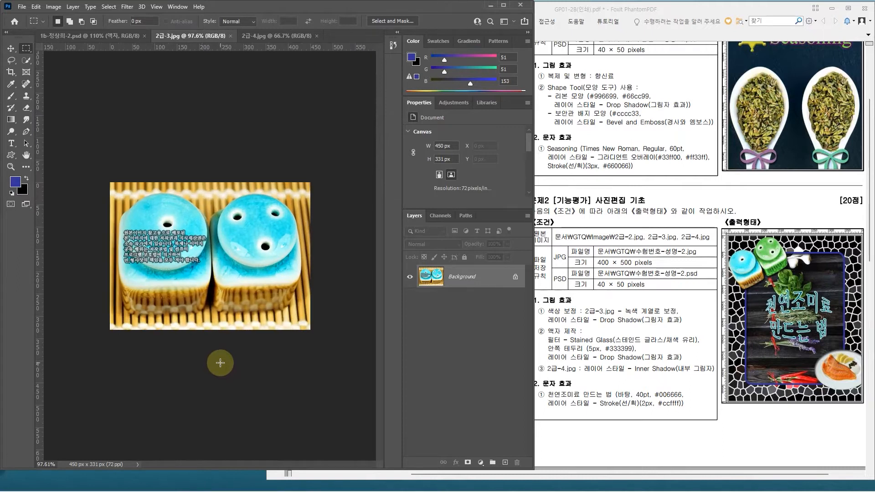
pyautogui.scroll(1, 221, 363)
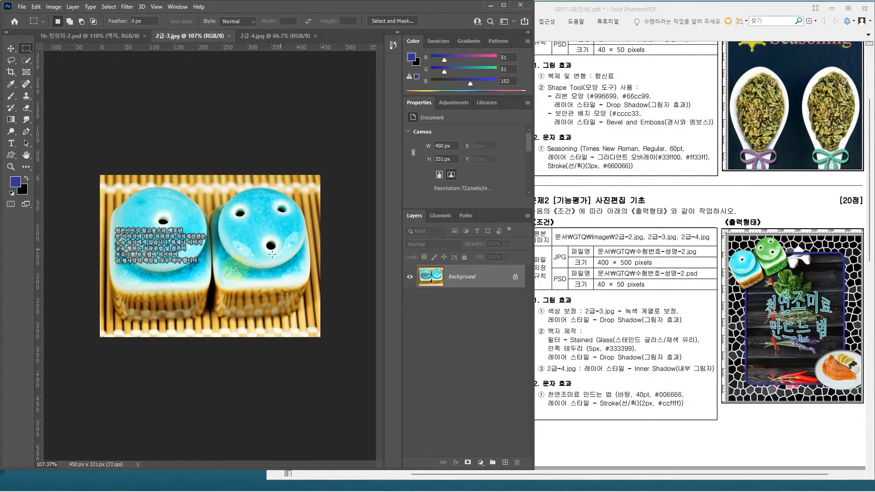
# Step: Select both blue containers in 2급-3.jpg with the Object Selection tool in Rectangle mode
pyautogui.click(25, 59)
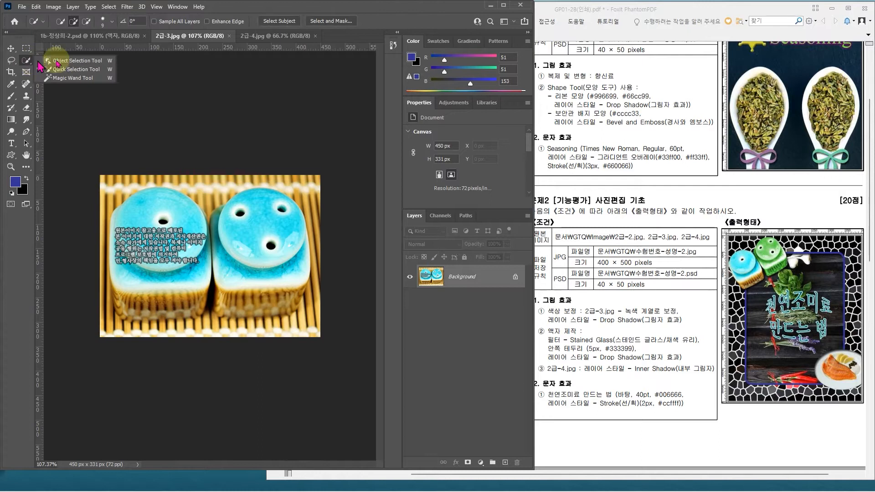
pyautogui.click(62, 62)
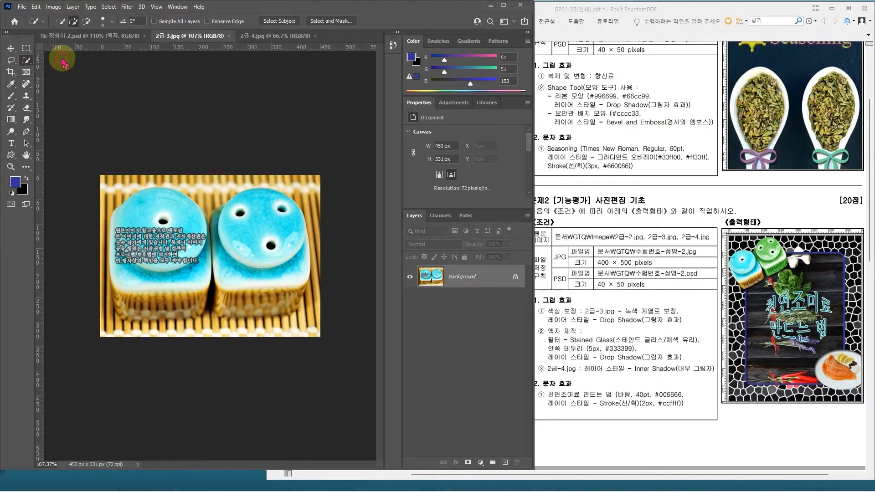
pyautogui.moveTo(102, 184)
pyautogui.mouseDown()
pyautogui.moveTo(227, 255)
pyautogui.moveTo(276, 299)
pyautogui.mouseUp()
pyautogui.click(273, 187)
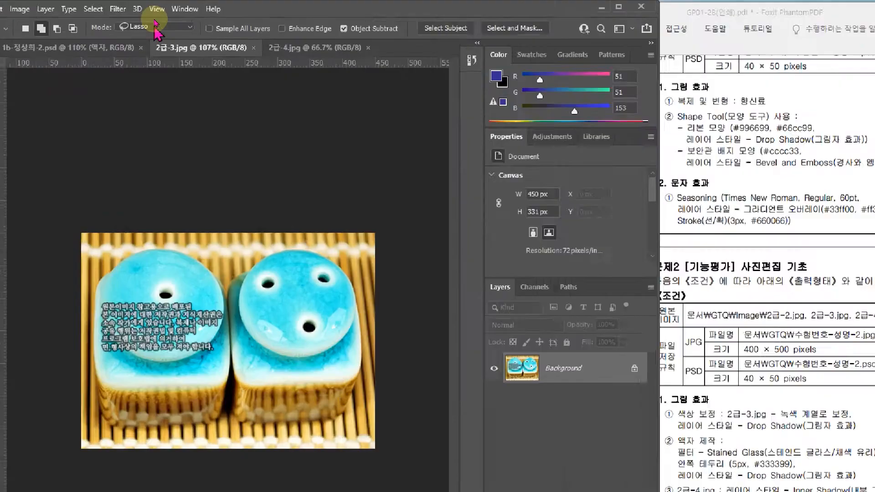
pyautogui.click(155, 20)
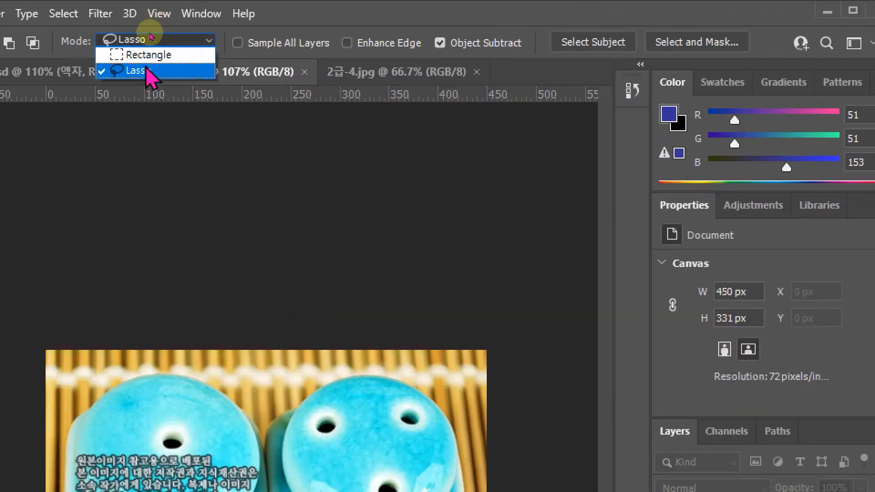
pyautogui.click(145, 53)
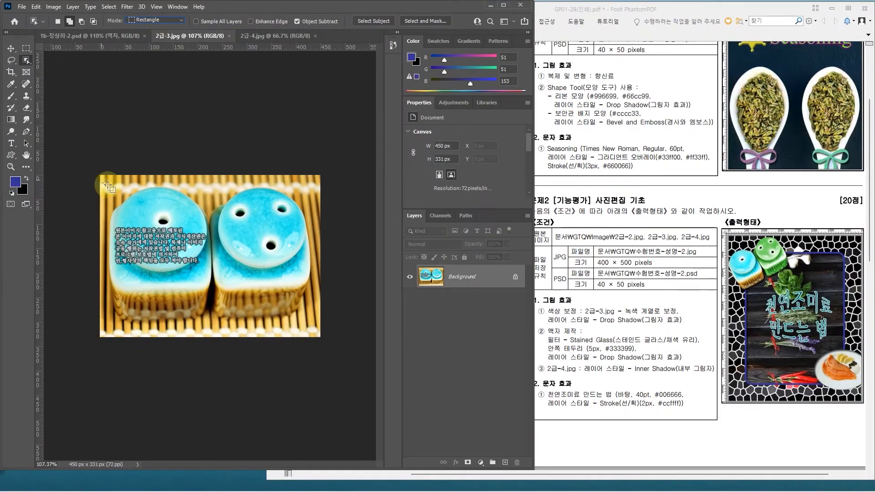
pyautogui.moveTo(106, 181); pyautogui.dragTo(320, 329)
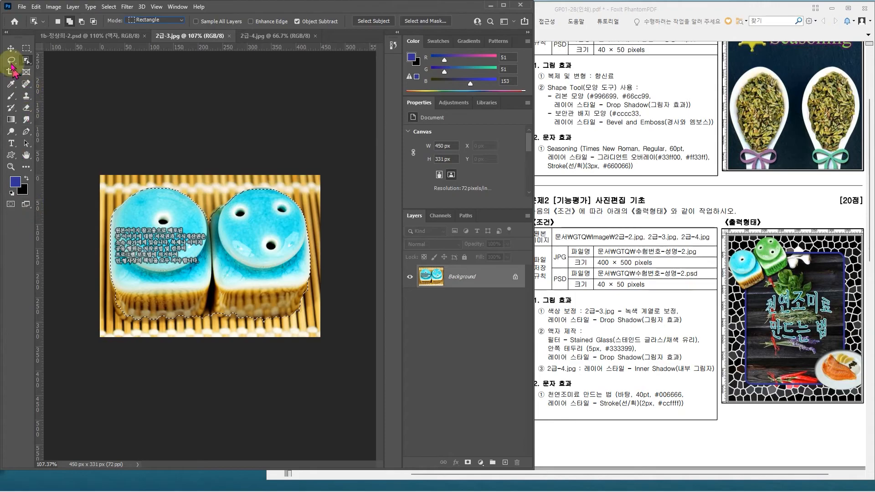
# Step: Add the missing parts of the left container's lower edge to the selection with the Polygonal Lasso
pyautogui.click(11, 60)
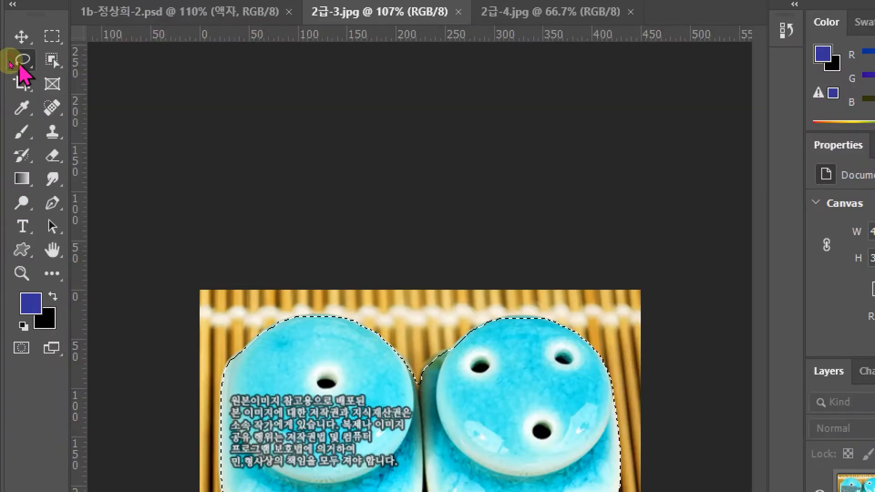
pyautogui.click(18, 65)
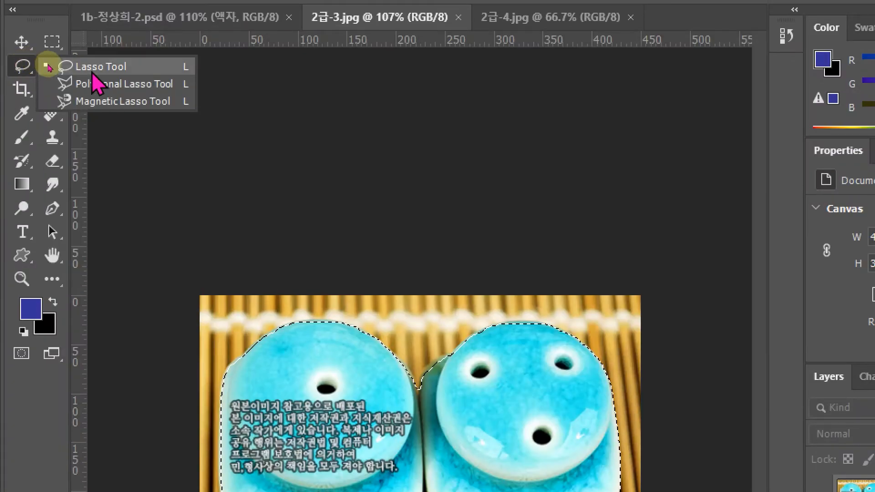
pyautogui.click(104, 88)
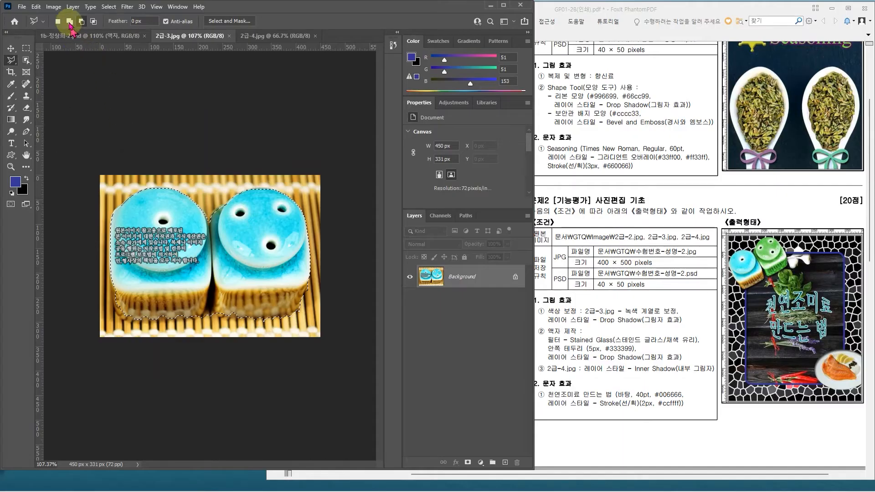
pyautogui.click(69, 22)
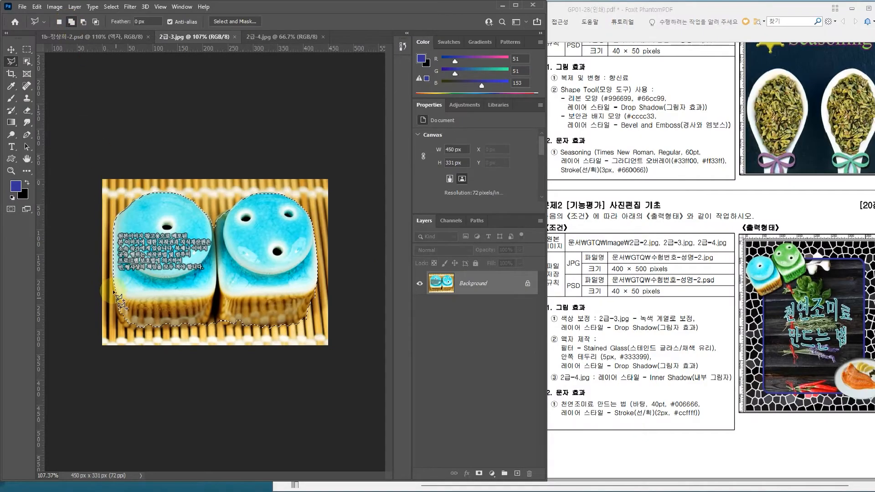
pyautogui.click(113, 280)
pyautogui.click(121, 317)
pyautogui.click(131, 319)
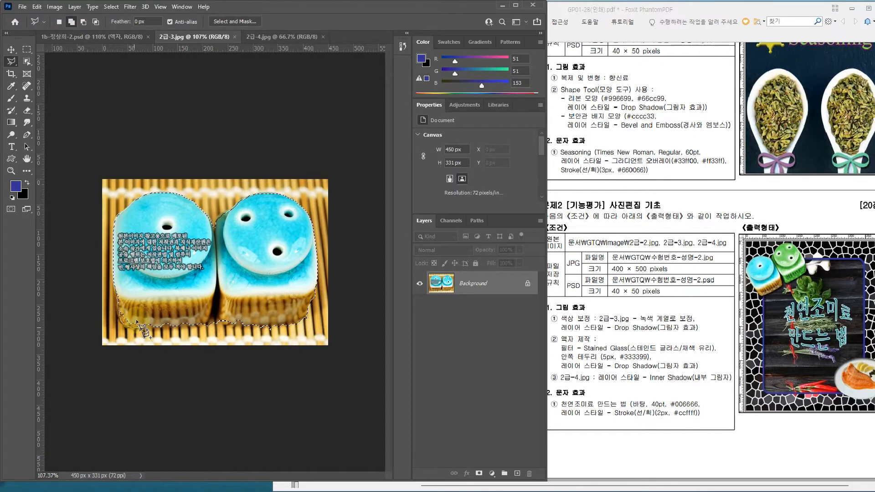
pyautogui.click(201, 324)
pyautogui.click(213, 283)
pyautogui.click(214, 317)
pyautogui.click(213, 288)
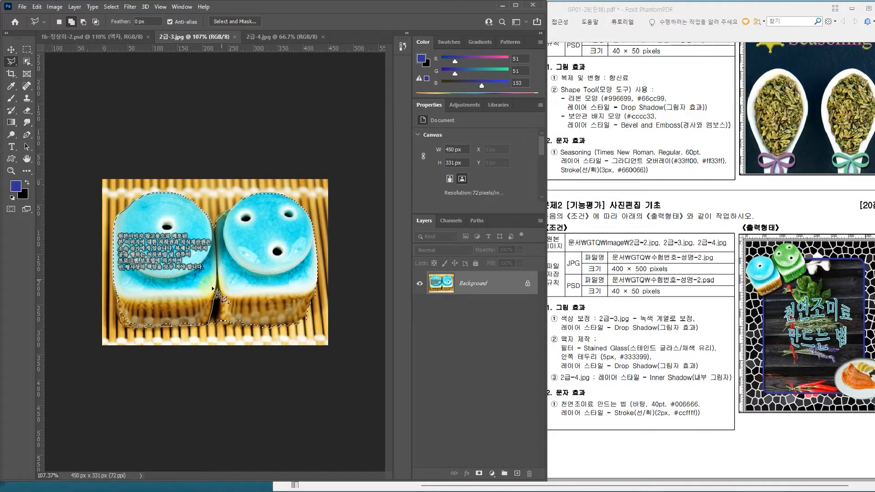
# Step: Extend the selection with the Polygonal Lasso across the gap and the lower part of the right container
pyautogui.click(204, 323)
pyautogui.click(213, 320)
pyautogui.click(270, 328)
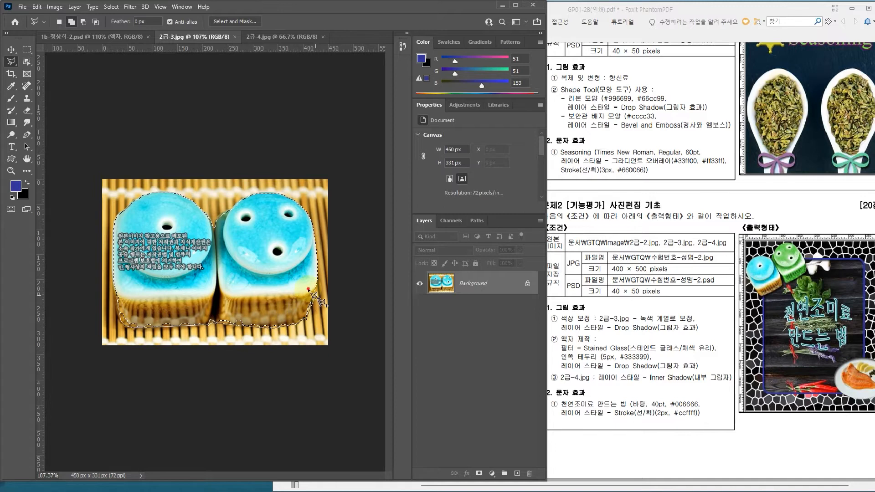
pyautogui.click(117, 290)
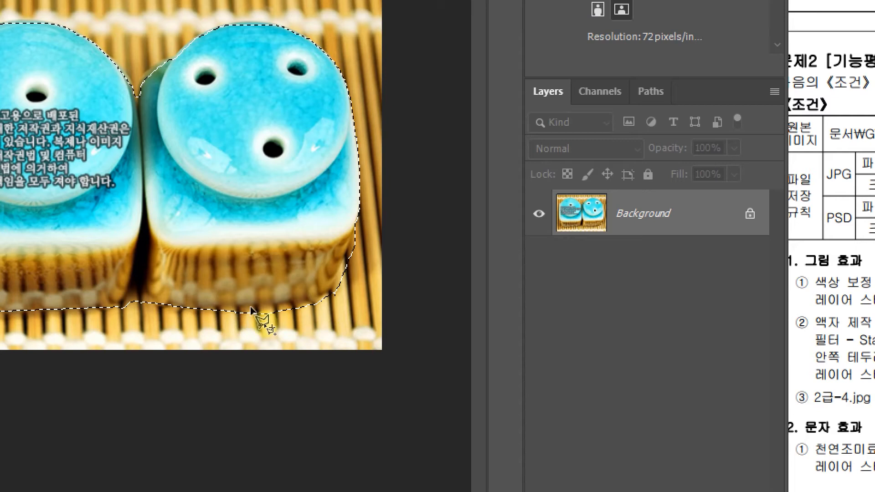
# Step: Subtract the excess mat area below the right container from the selection with the Polygonal Lasso
pyautogui.keyDown('alt'); pyautogui.click(224, 311); pyautogui.keyUp('alt')
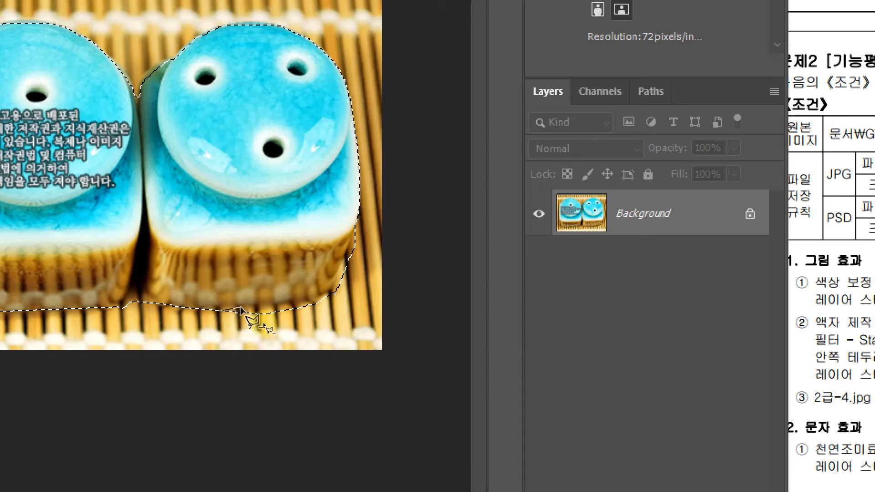
pyautogui.click(283, 303)
pyautogui.click(321, 296)
pyautogui.click(341, 286)
pyautogui.click(347, 296)
pyautogui.click(306, 315)
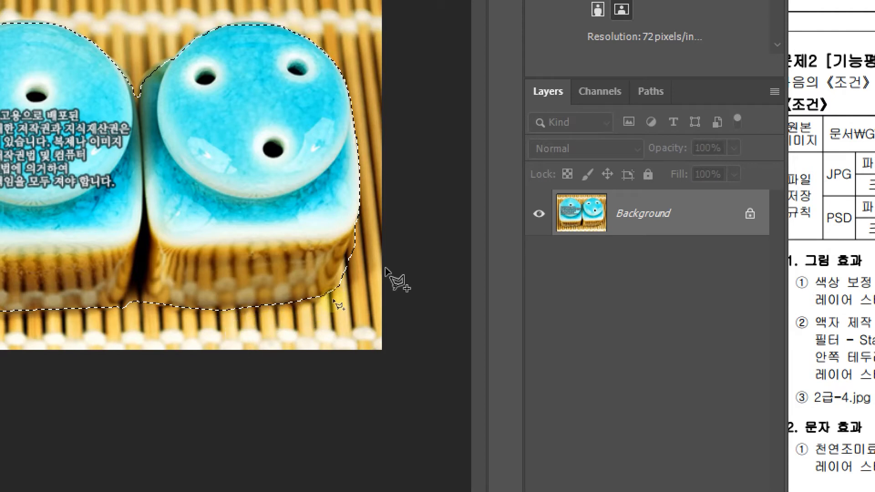
pyautogui.click(225, 312)
# Step: Copy the selected containers and paste them into the problem 2 PSD above the frame layer
pyautogui.scroll(-7, 225, 294)
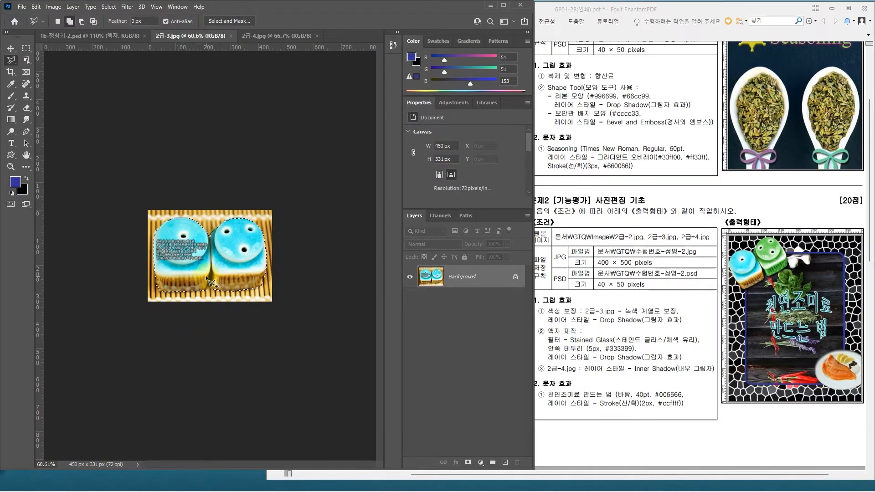
pyautogui.click(79, 39)
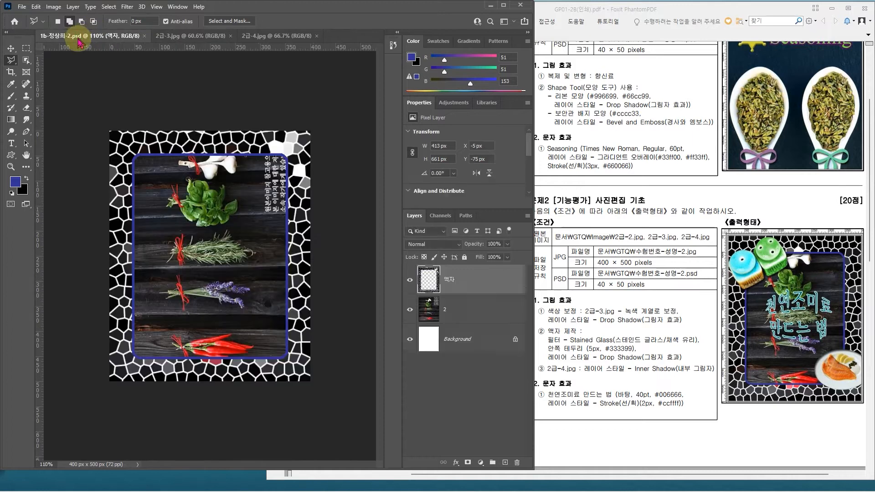
pyautogui.hotkey('ctrl', 'v')
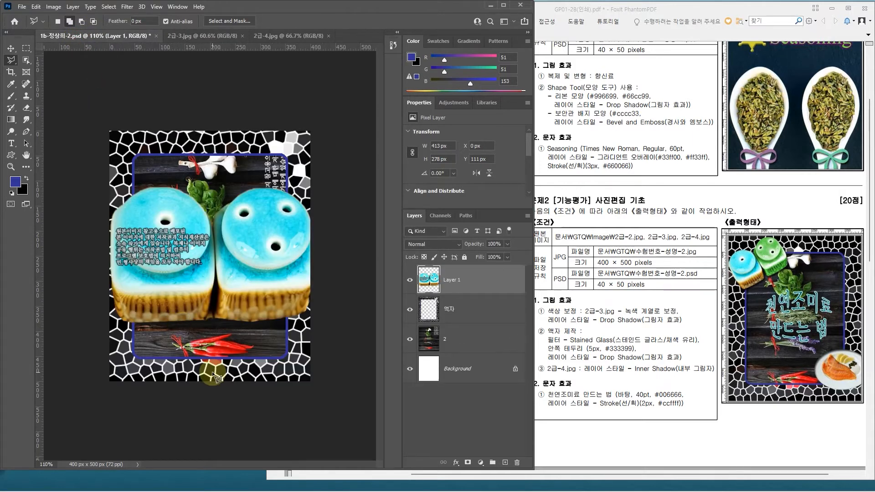
# Step: Scale the containers to about 40%, tilt them counterclockwise over the frame's upper-left corner, and rename their layer 3
pyautogui.hotkey('ctrl', 't')
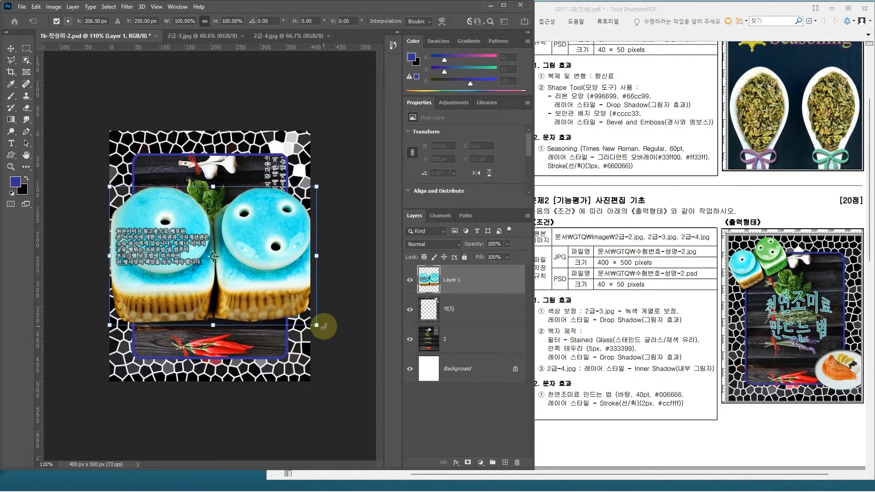
pyautogui.moveTo(317, 325); pyautogui.dragTo(212, 194)
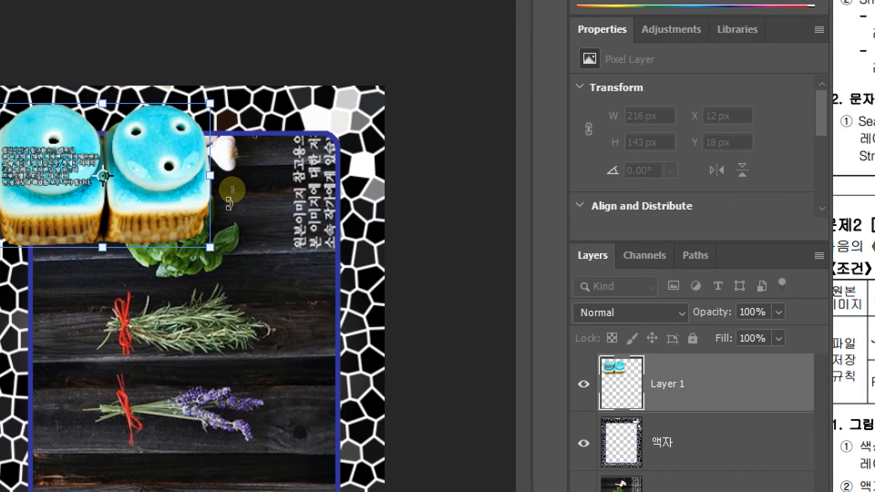
pyautogui.moveTo(232, 189); pyautogui.dragTo(227, 152)
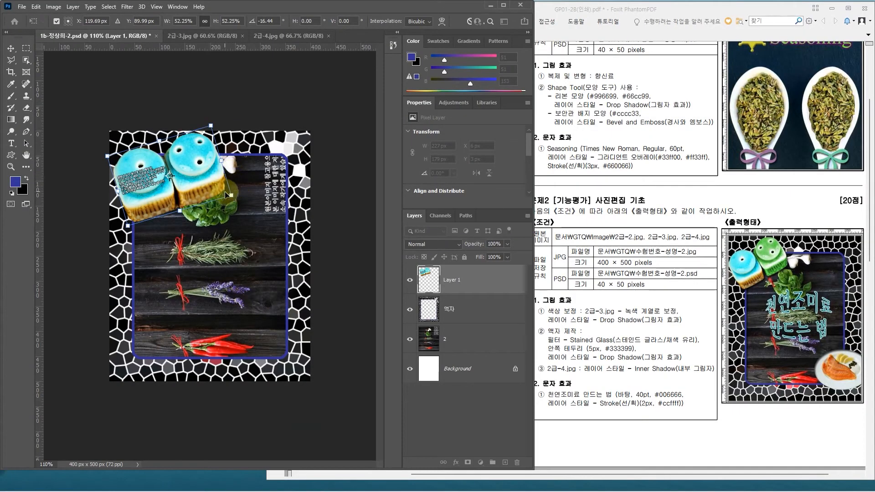
pyautogui.moveTo(229, 196); pyautogui.dragTo(185, 171)
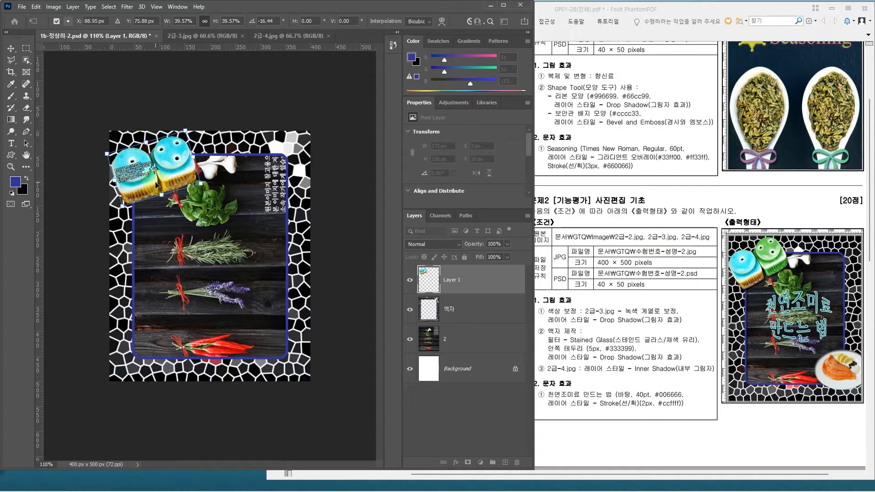
pyautogui.click(453, 282)
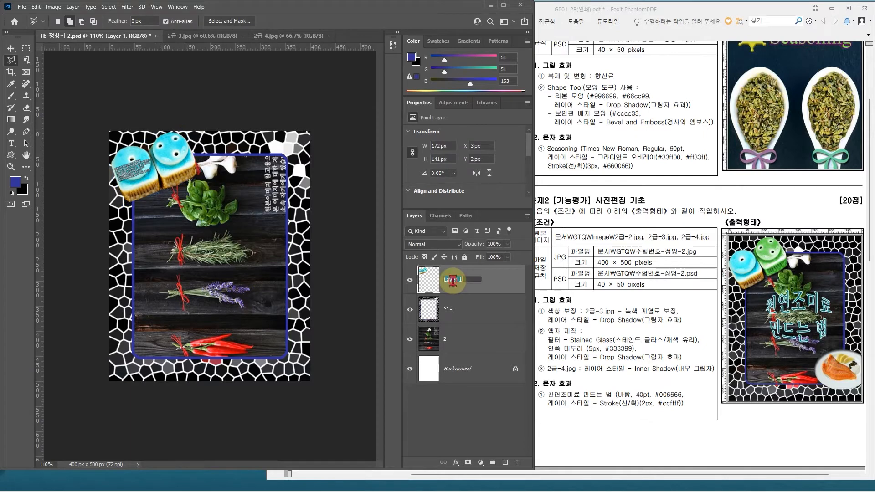
pyautogui.click(463, 291)
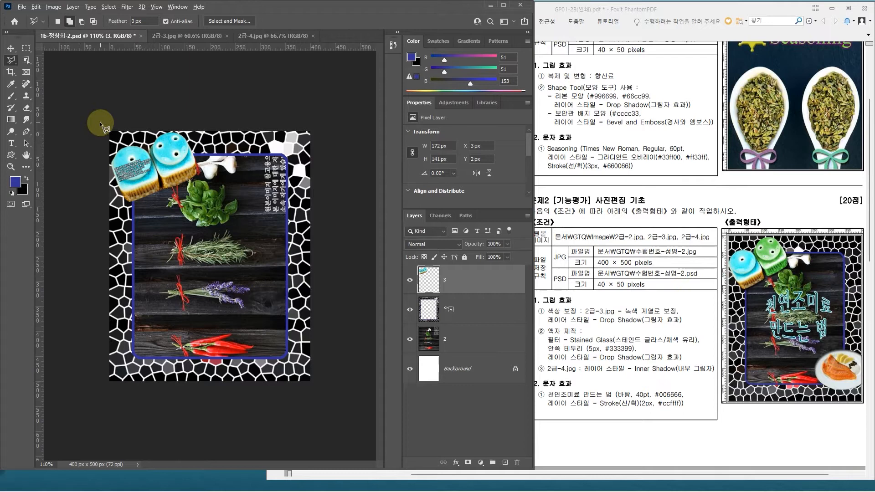
# Step: Select only the right container on layer 3 using the Quick Selection tool with a 40 px brush
pyautogui.hotkey('ctrl', '+')
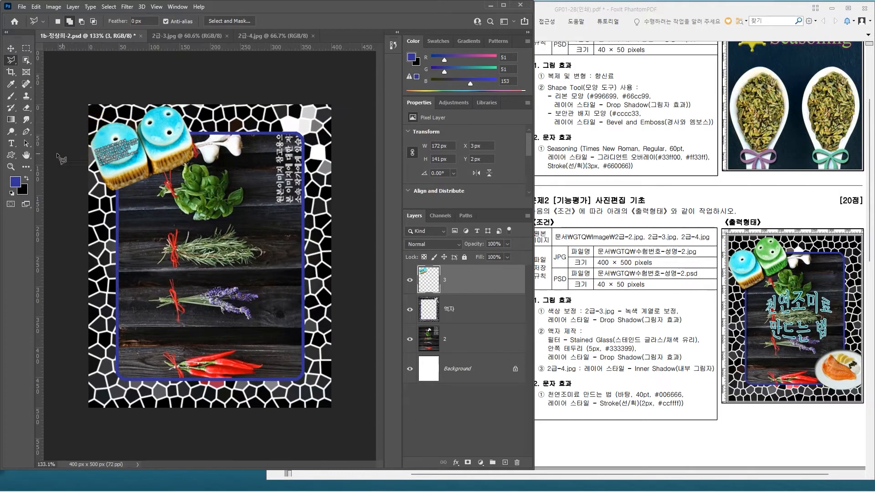
pyautogui.click(26, 60)
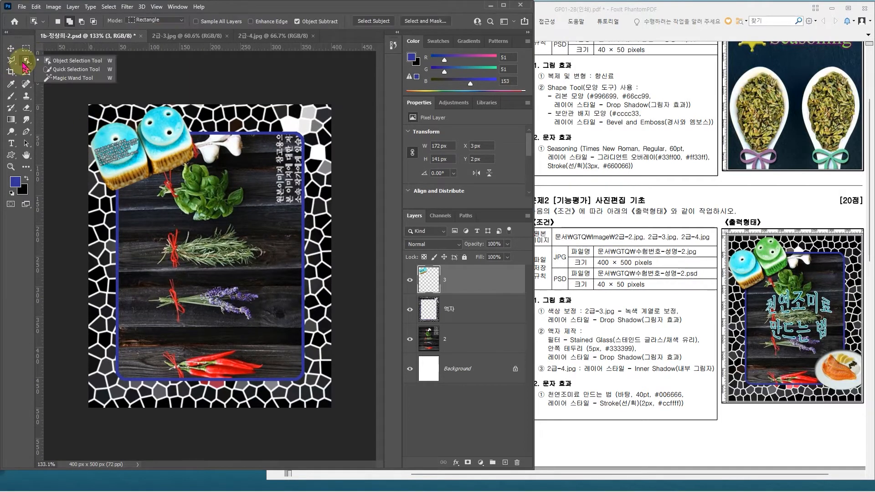
pyautogui.click(75, 70)
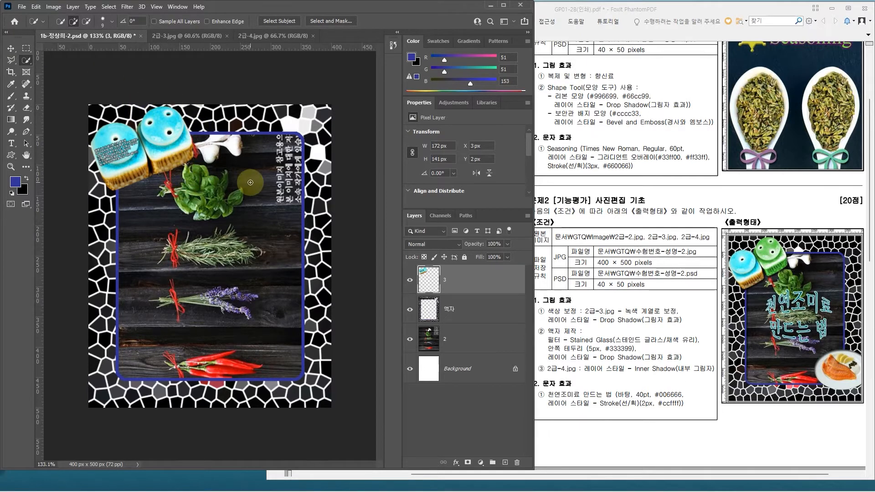
pyautogui.click(327, 140)
pyautogui.press(']')
pyautogui.press(']')
pyautogui.press(']')
pyautogui.press(']')
pyautogui.press(']')
pyautogui.press(']')
pyautogui.click(168, 120)
pyautogui.moveTo(168, 120); pyautogui.dragTo(177, 141)
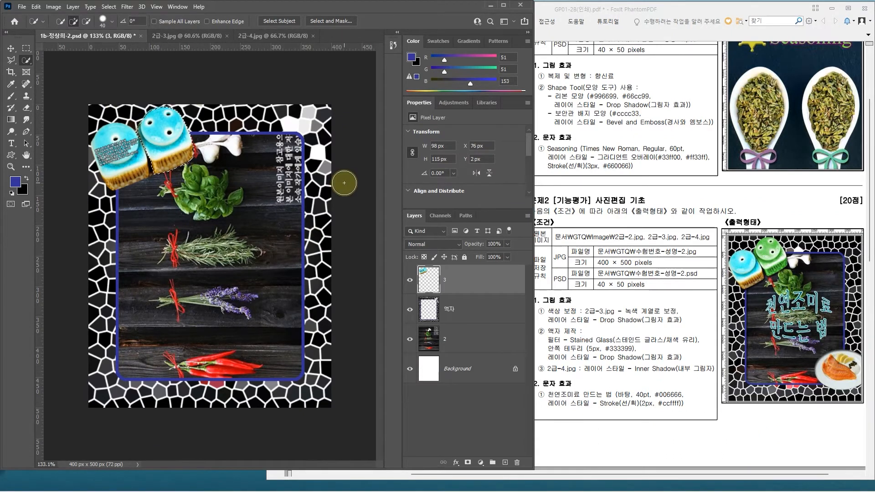
pyautogui.moveTo(359, 171)
pyautogui.mouseDown()
pyautogui.moveTo(356, 244)
pyautogui.moveTo(408, 205)
pyautogui.moveTo(409, 167)
pyautogui.moveTo(422, 276)
pyautogui.mouseUp()
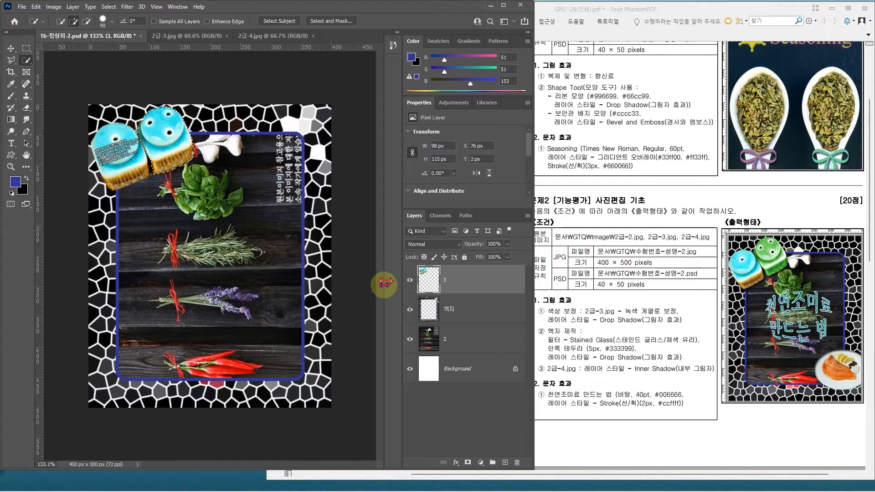
pyautogui.hotkey('ctrl', 'u')
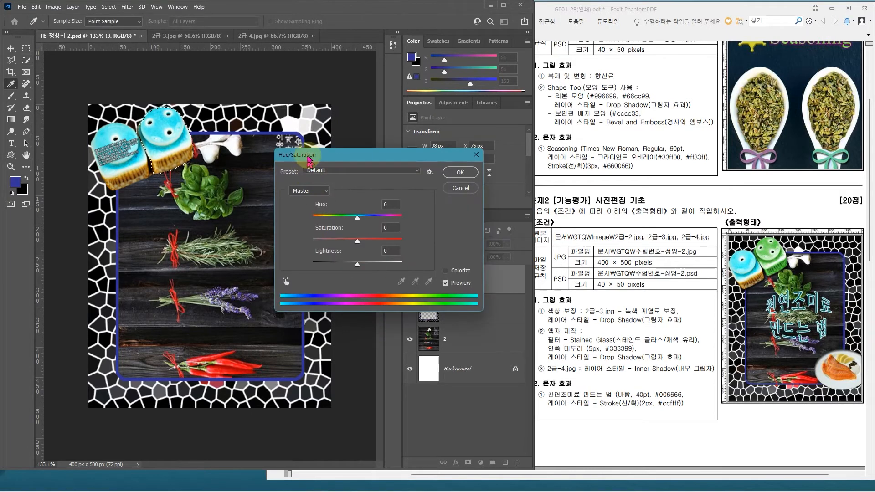
pyautogui.moveTo(310, 159); pyautogui.dragTo(292, 153)
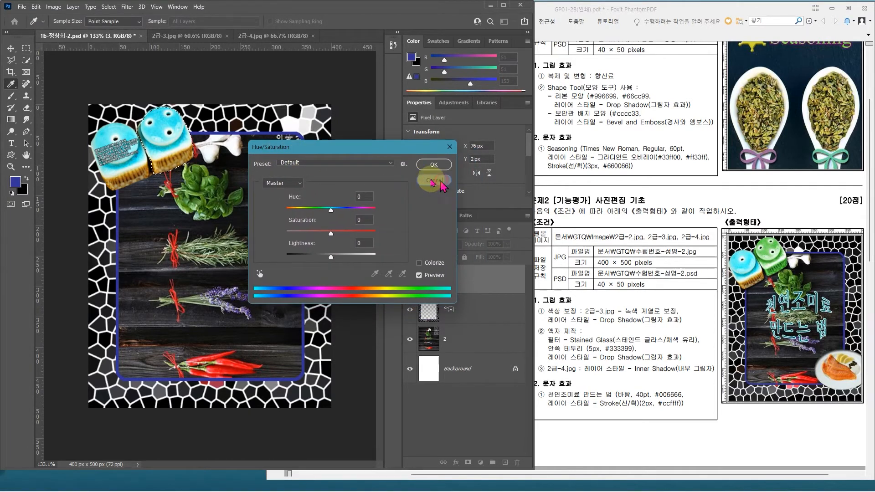
pyautogui.click(443, 181)
pyautogui.press('w')
# Step: Colorize the selected right container green with Hue/Saturation, using hue 107, saturation 56 and lightness -10
pyautogui.click(53, 6)
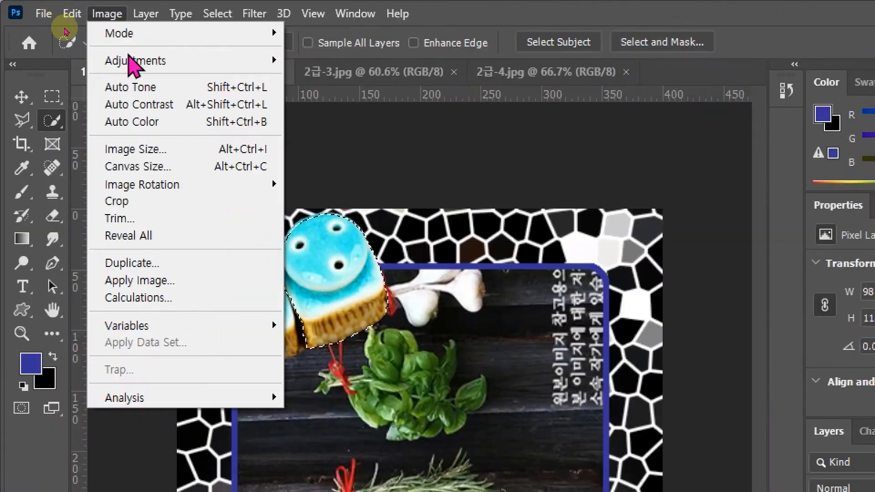
pyautogui.moveTo(135, 62)
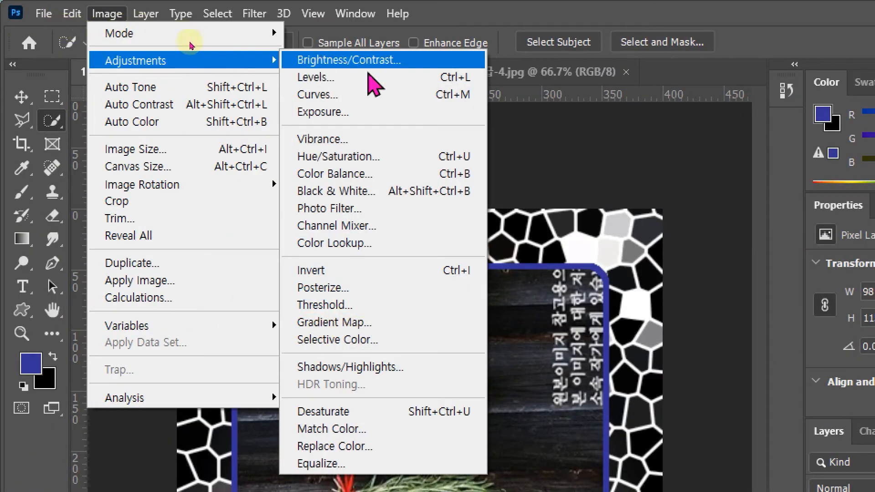
pyautogui.click(369, 166)
pyautogui.moveTo(284, 148); pyautogui.dragTo(273, 129)
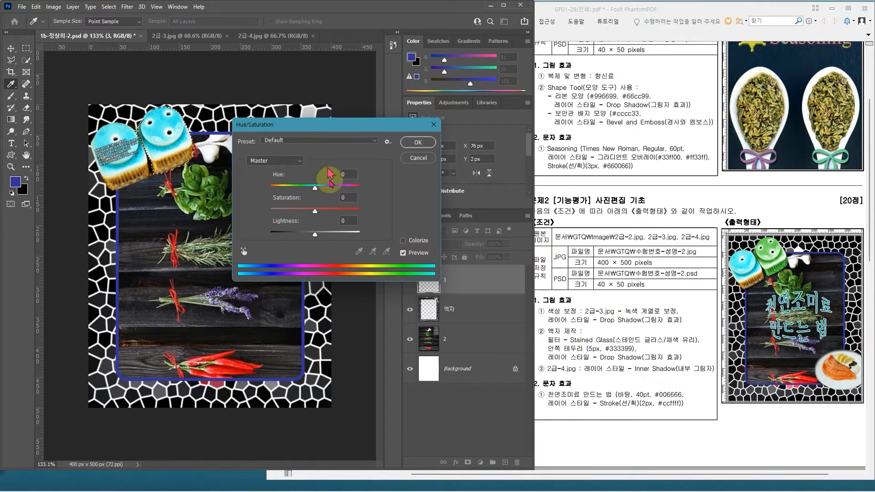
pyautogui.click(404, 241)
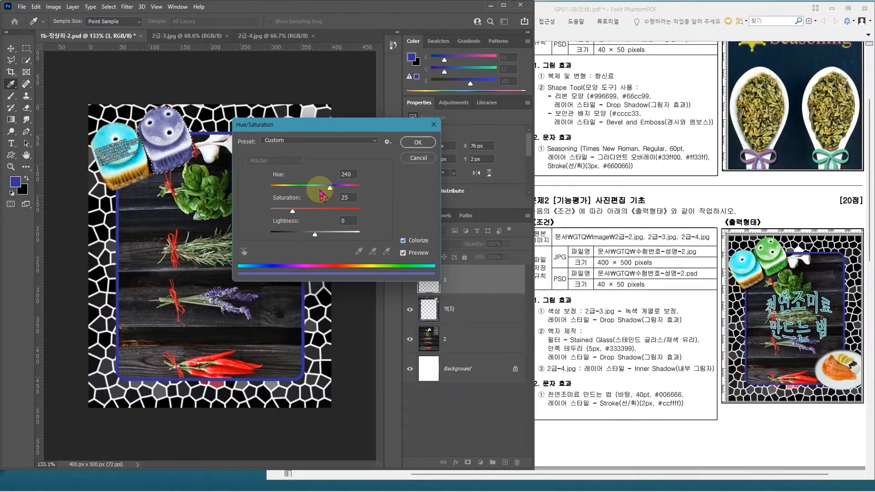
pyautogui.moveTo(330, 193); pyautogui.dragTo(302, 191)
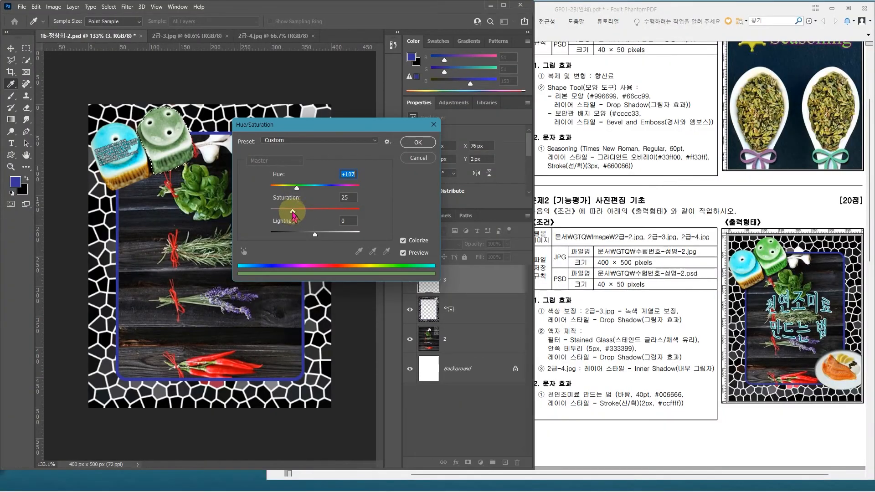
pyautogui.moveTo(294, 217); pyautogui.dragTo(313, 217)
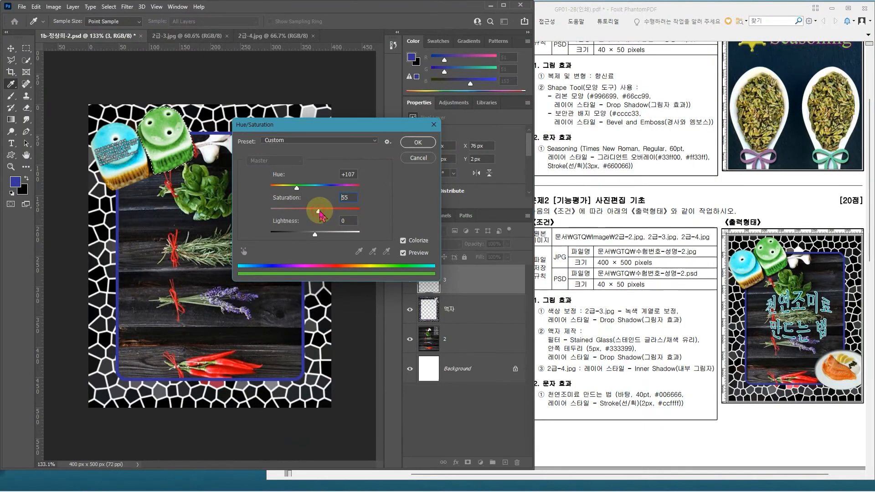
pyautogui.moveTo(322, 216); pyautogui.dragTo(324, 216)
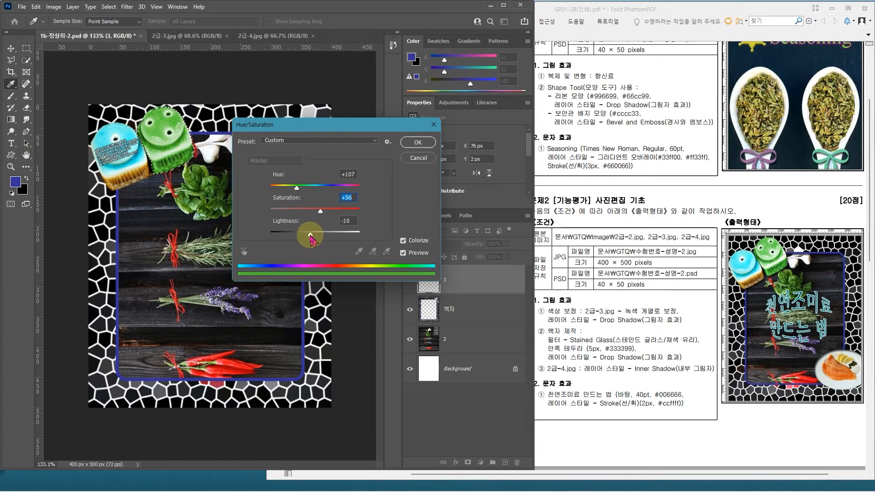
pyautogui.press('Return')
pyautogui.press('w')
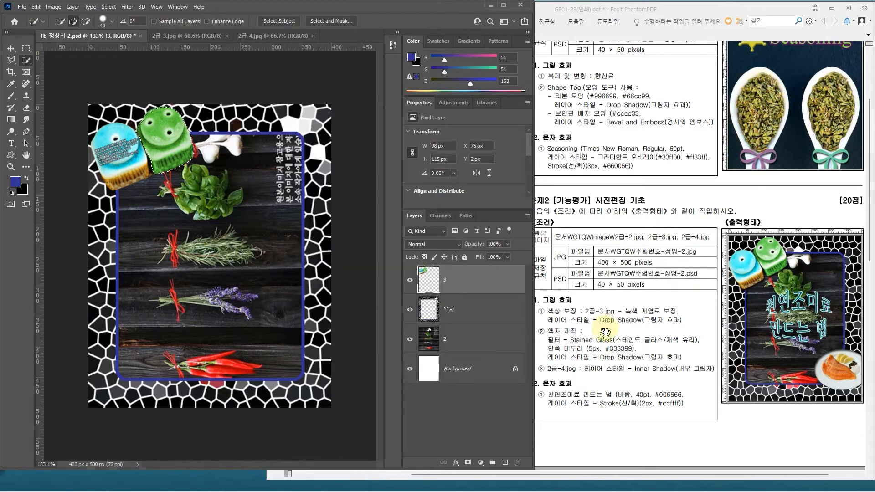
# Step: Deselect the container and add a Drop Shadow with a 120° angle to layer 3
pyautogui.click(463, 284)
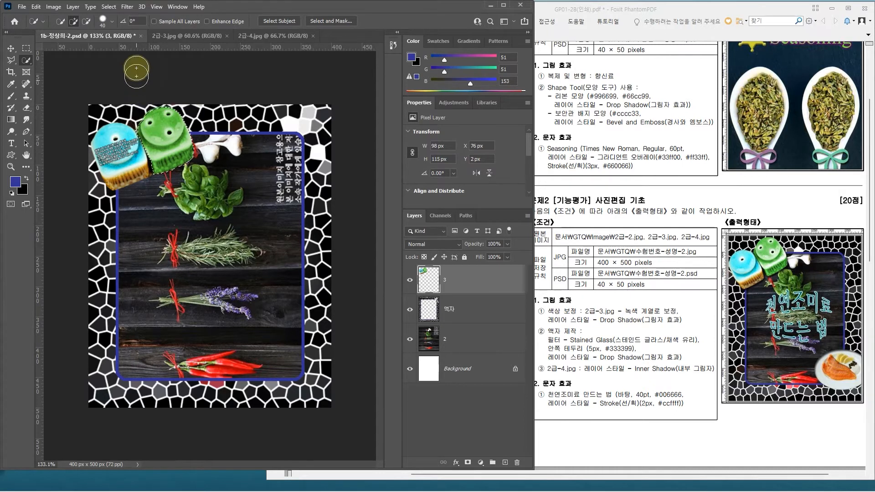
pyautogui.moveTo(287, 166)
pyautogui.mouseDown()
pyautogui.moveTo(304, 261)
pyautogui.moveTo(399, 154)
pyautogui.moveTo(313, 247)
pyautogui.mouseUp()
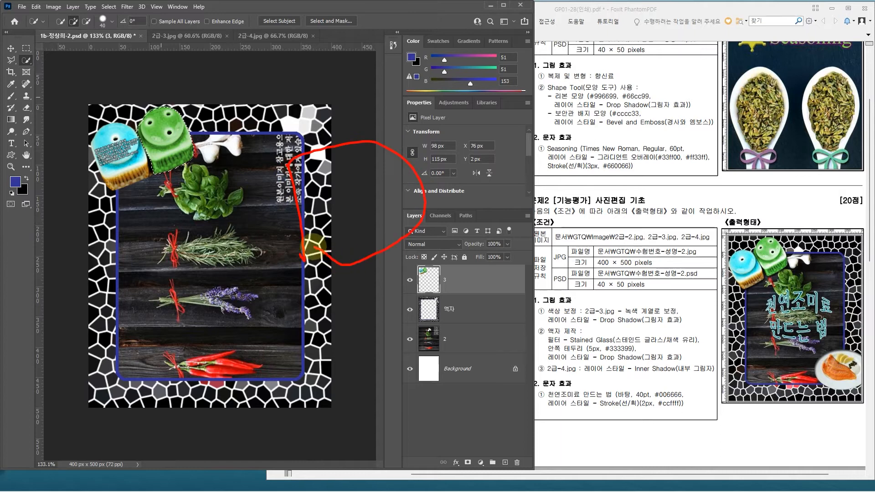
pyautogui.press('Escape')
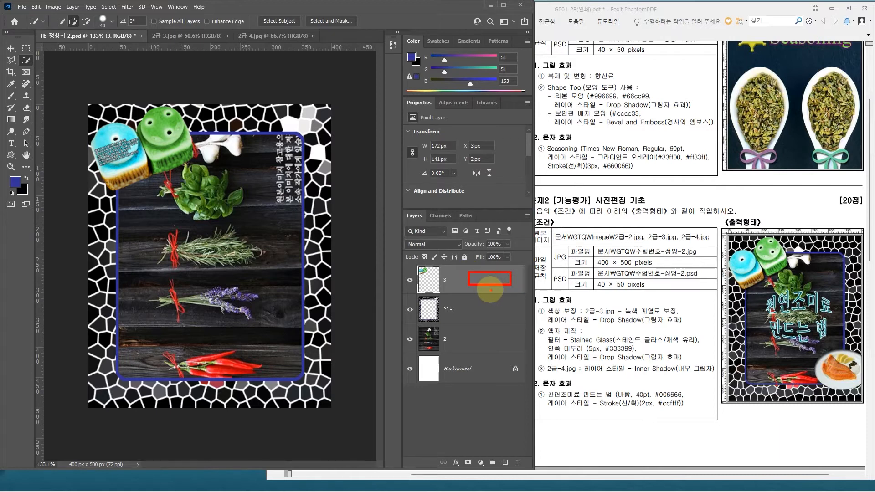
pyautogui.doubleClick(484, 281)
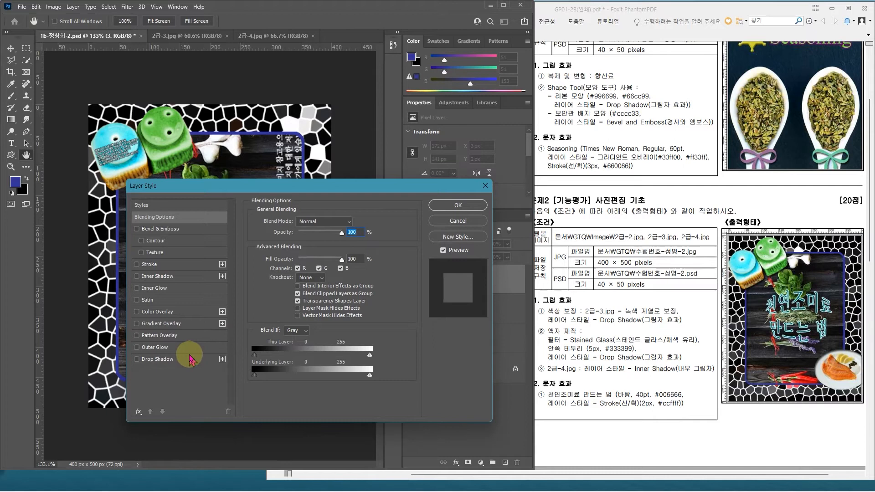
pyautogui.click(160, 359)
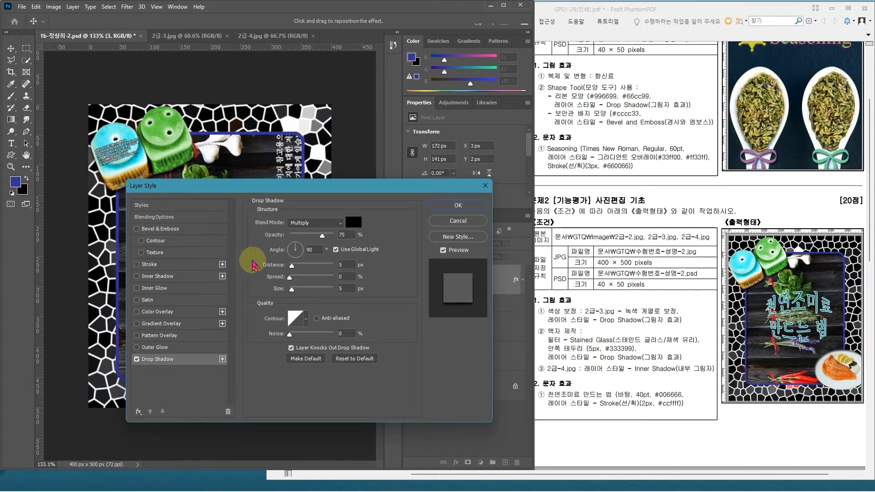
pyautogui.doubleClick(314, 251)
pyautogui.write('120')
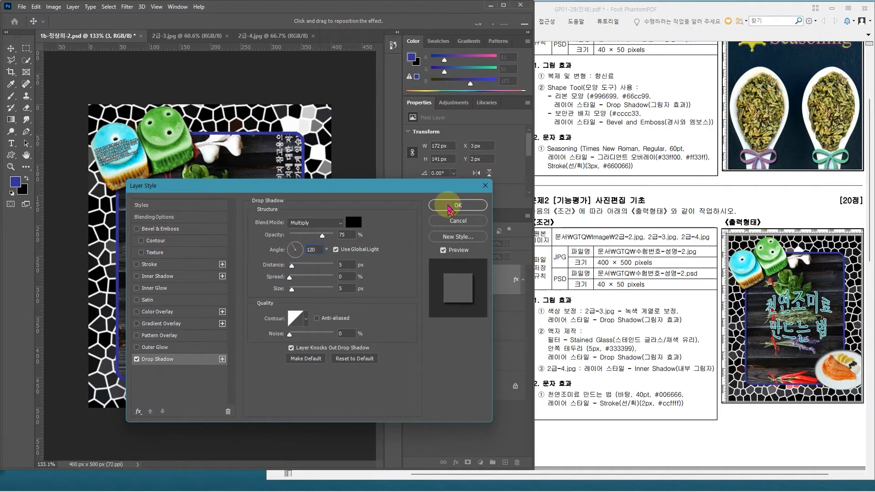
pyautogui.click(456, 205)
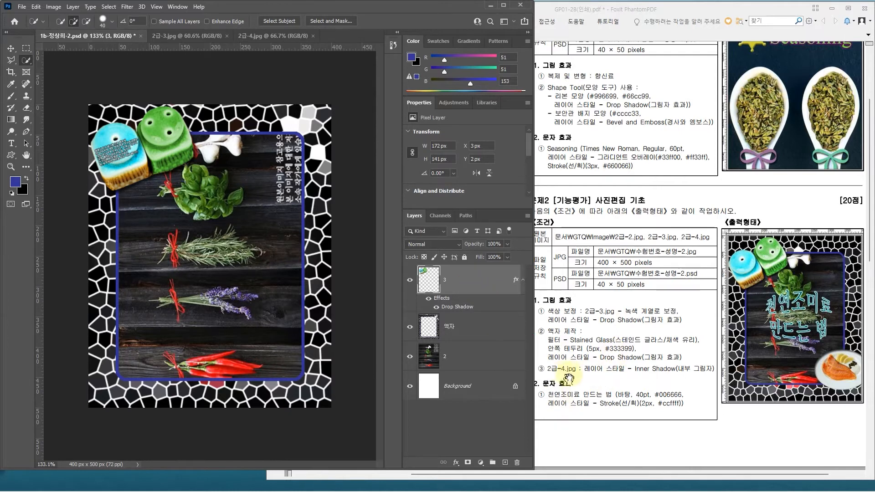
# Step: Close 2급-3.jpg and select the salmon plate in 2급-4.jpg using the Object Selection tool
pyautogui.click(227, 36)
pyautogui.click(201, 36)
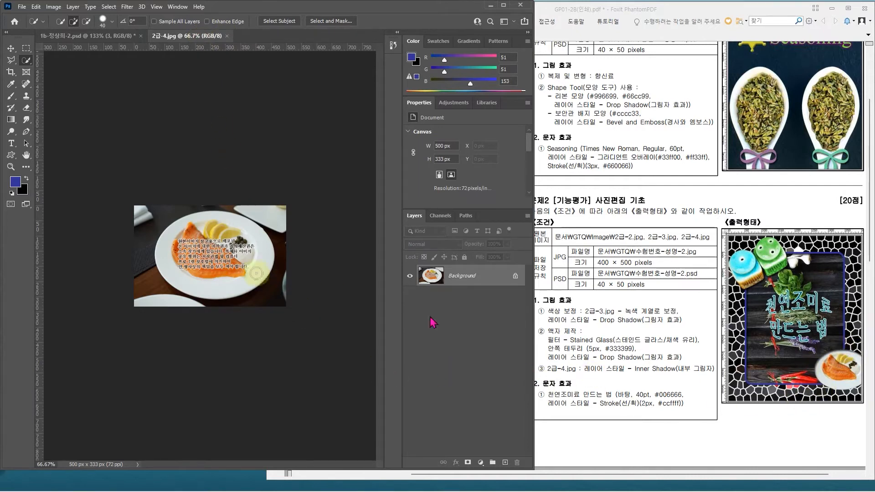
pyautogui.scroll(3, 206, 225)
pyautogui.scroll(2, 207, 225)
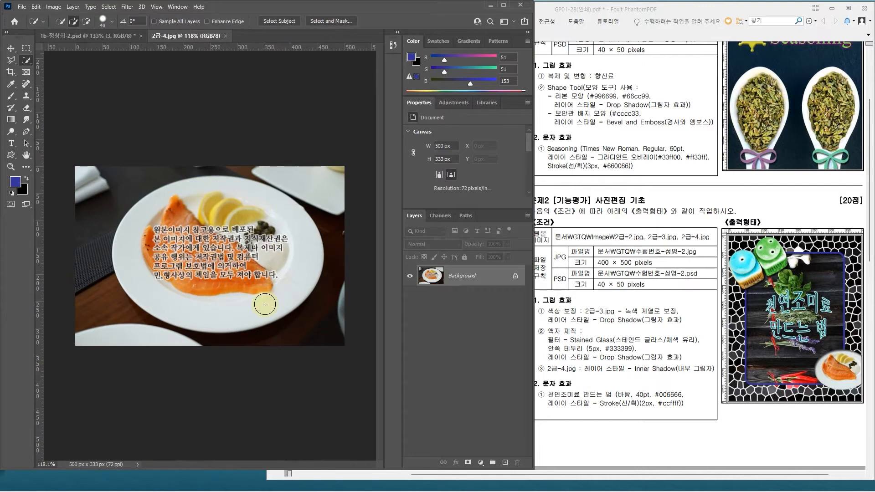
pyautogui.rightClick(26, 62)
pyautogui.click(60, 65)
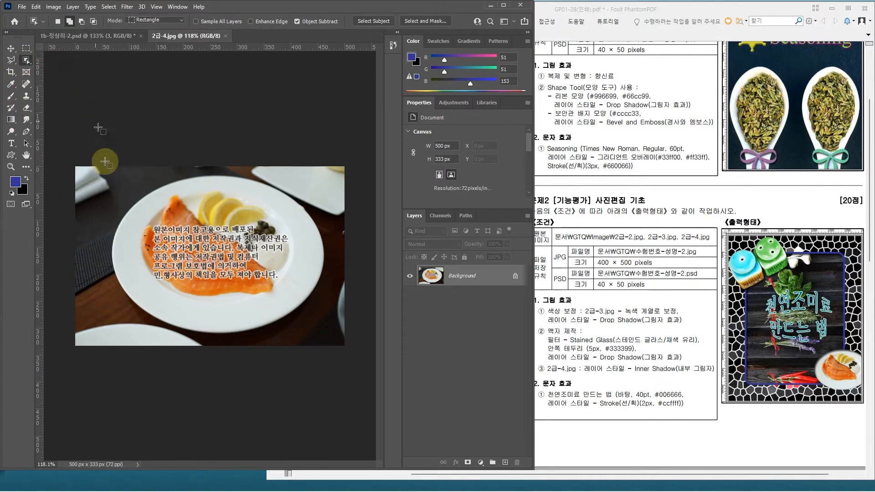
pyautogui.moveTo(104, 167); pyautogui.dragTo(333, 343)
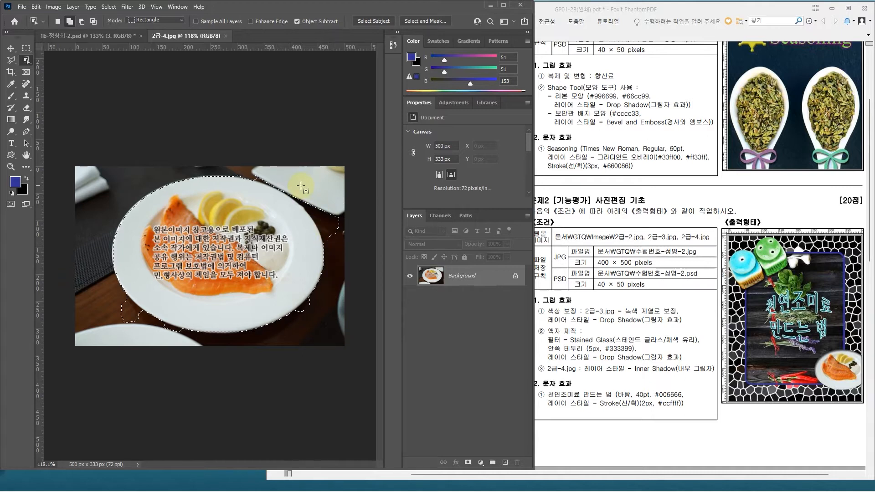
# Step: Subtract the stray background areas around the plate with the Quick Selection tool, and copy the plate into the problem 2 PSD
pyautogui.rightClick(28, 60)
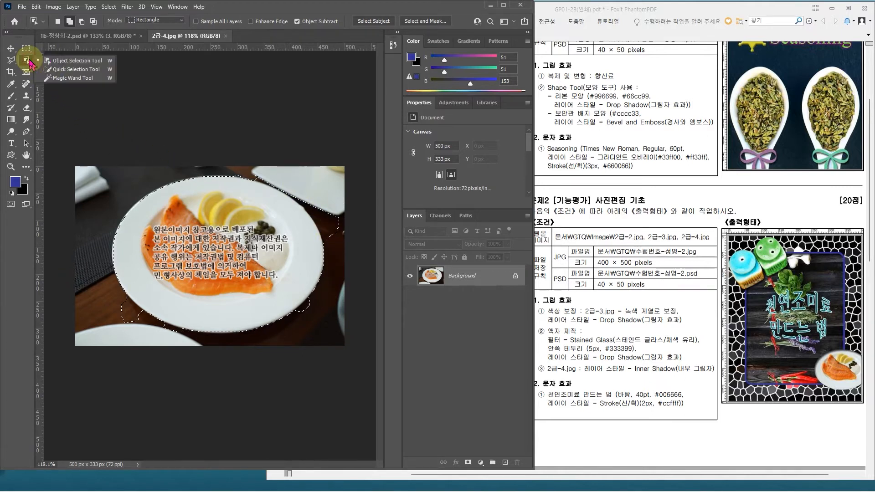
pyautogui.click(73, 69)
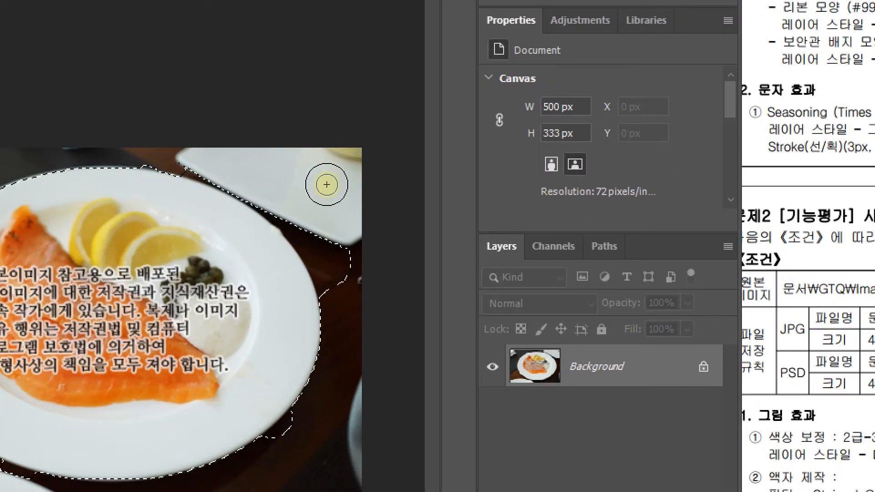
pyautogui.moveTo(335, 247)
pyautogui.mouseDown()
pyautogui.moveTo(344, 268)
pyautogui.moveTo(287, 208)
pyautogui.mouseUp()
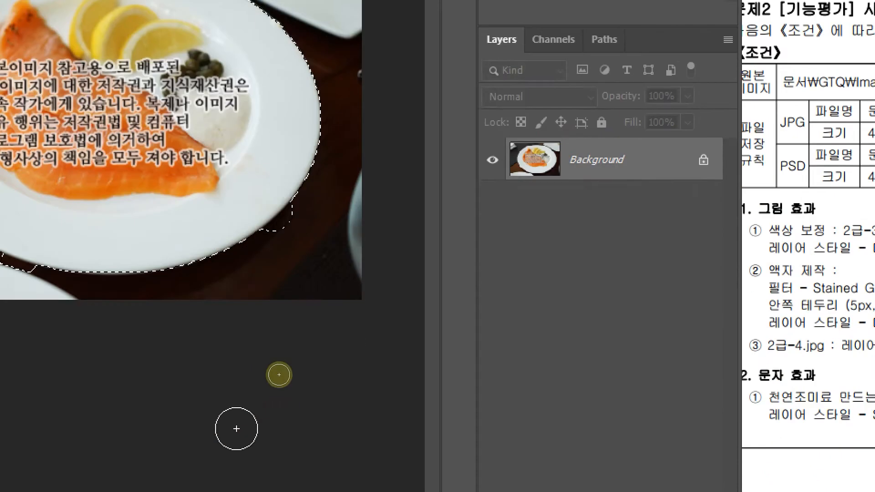
pyautogui.moveTo(290, 240); pyautogui.dragTo(293, 242)
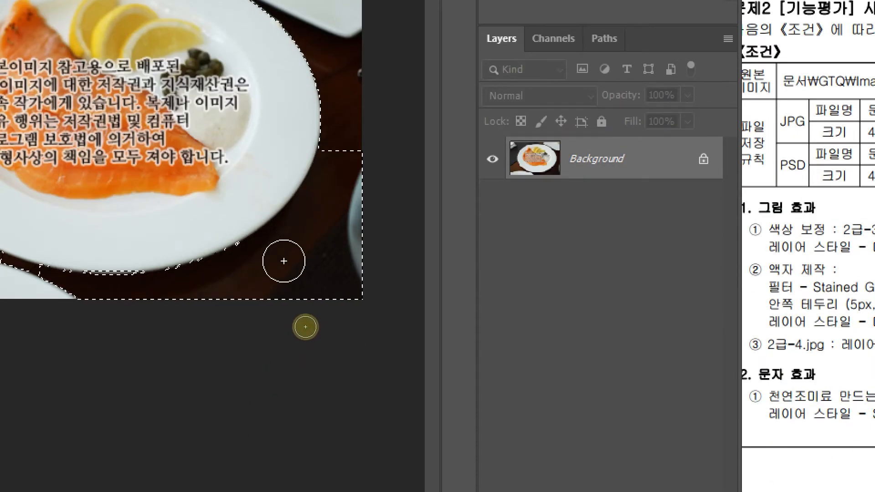
pyautogui.hotkey('ctrl', 'z')
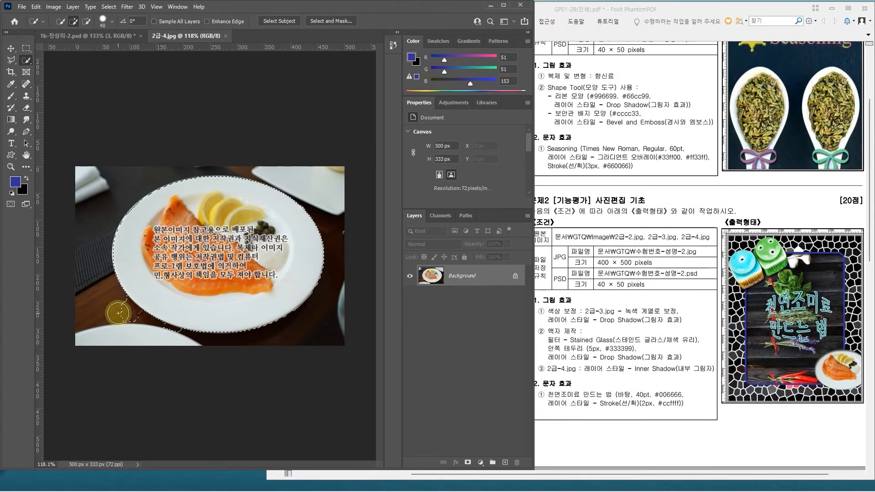
pyautogui.moveTo(118, 314); pyautogui.dragTo(169, 345)
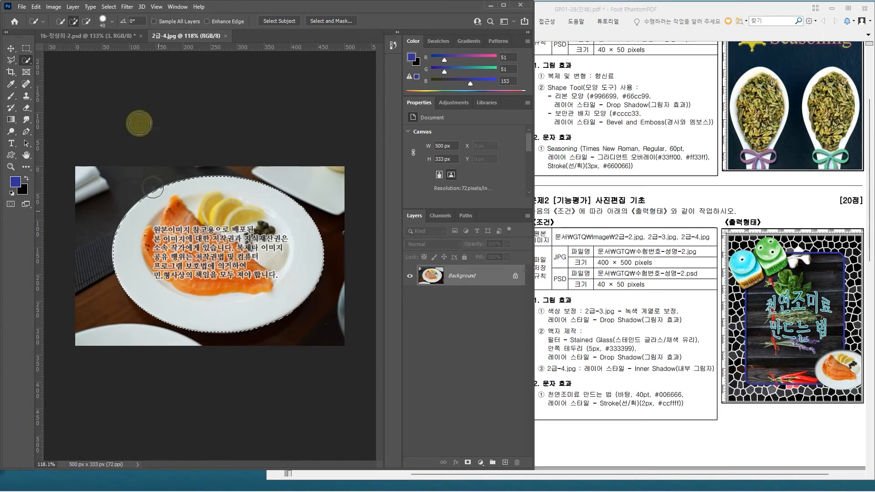
pyautogui.click(91, 36)
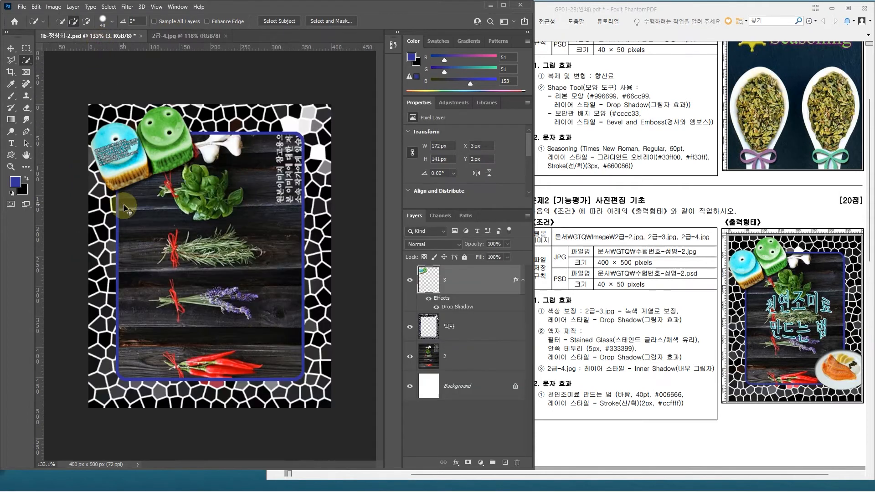
pyautogui.hotkey('ctrl', 'v')
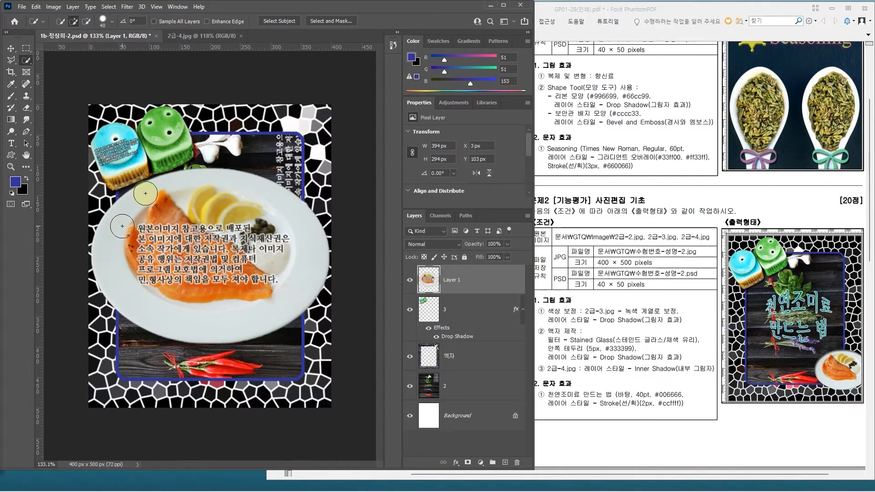
# Step: Place a vertical guide at the plate's left edge and a horizontal guide at its top edge in 2급-4.jpg
pyautogui.click(187, 35)
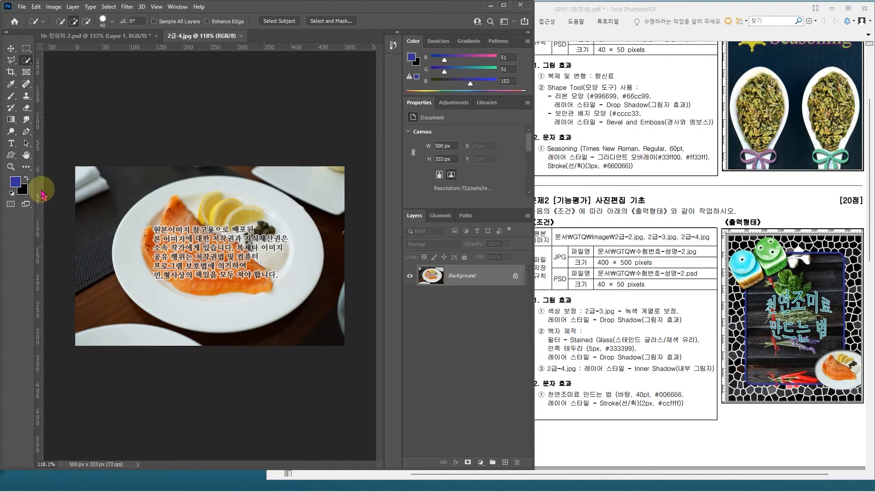
pyautogui.moveTo(40, 187); pyautogui.dragTo(111, 208)
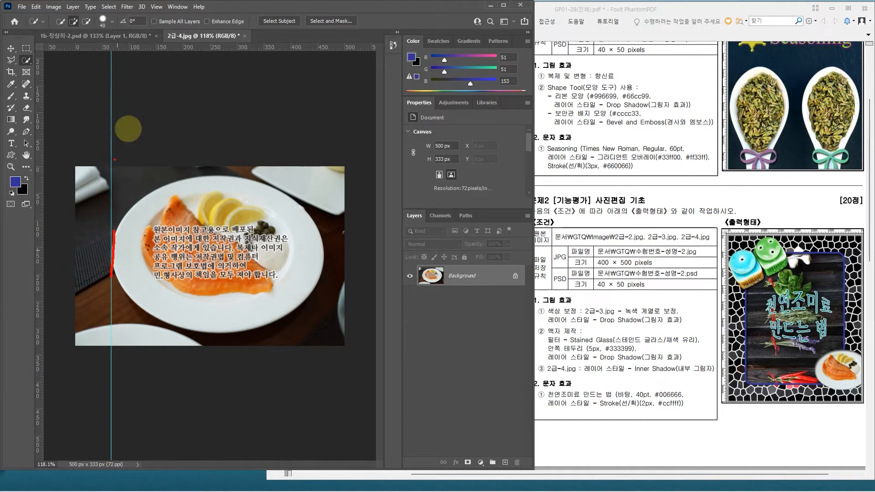
pyautogui.moveTo(193, 49); pyautogui.dragTo(205, 175)
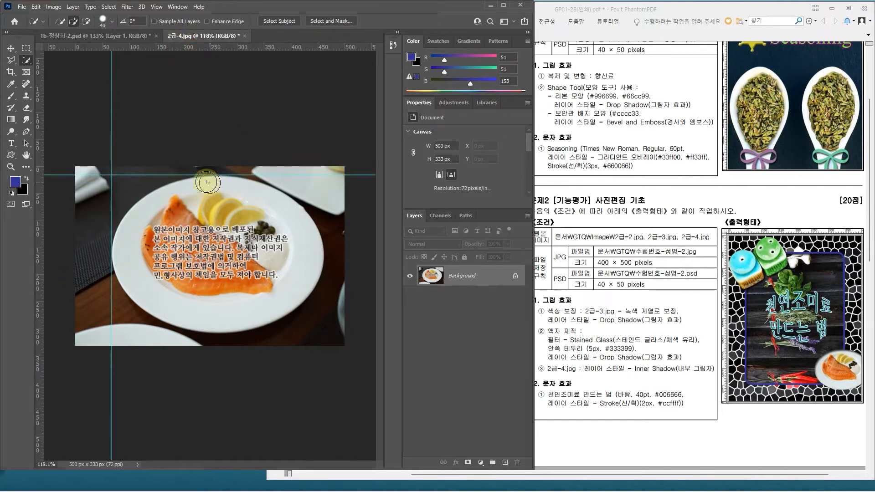
# Step: Select the whole plate with the Elliptical Marquee tool starting from the guides' intersection, and return to the problem 2 PSD
pyautogui.click(27, 48)
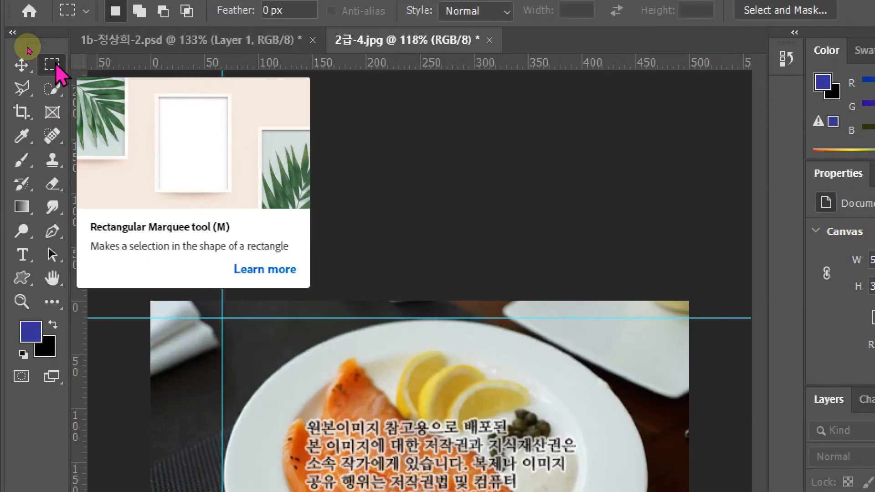
pyautogui.click(54, 63)
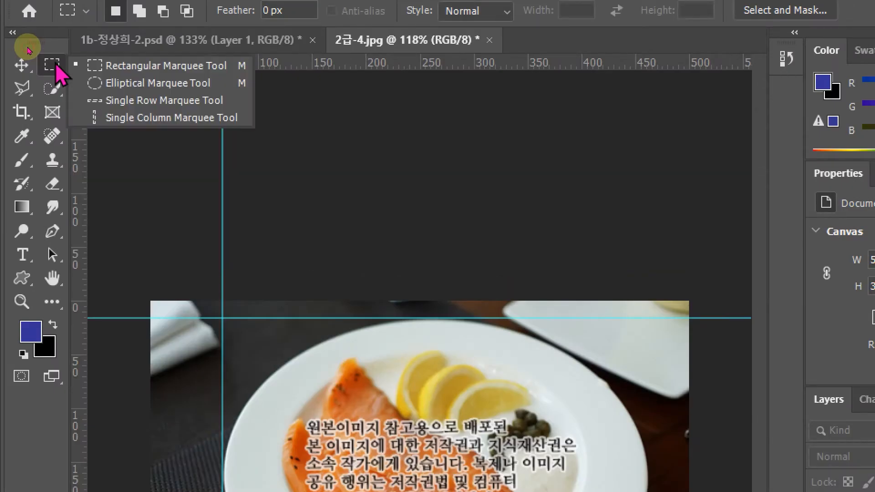
pyautogui.click(111, 86)
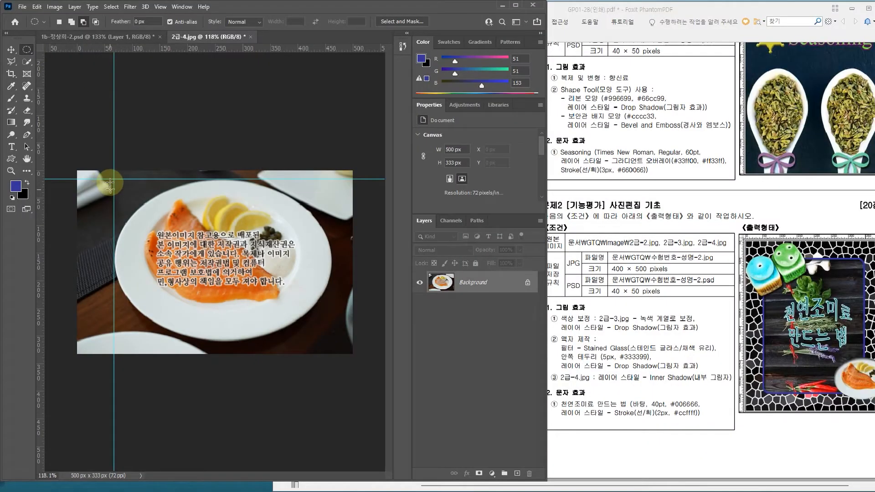
pyautogui.moveTo(112, 175); pyautogui.dragTo(331, 340)
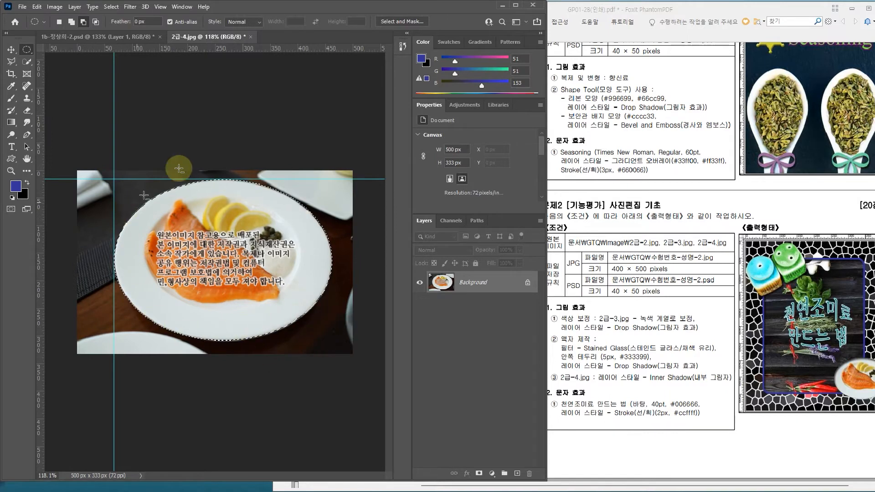
pyautogui.click(120, 36)
pyautogui.hotkey('ctrl', 'v')
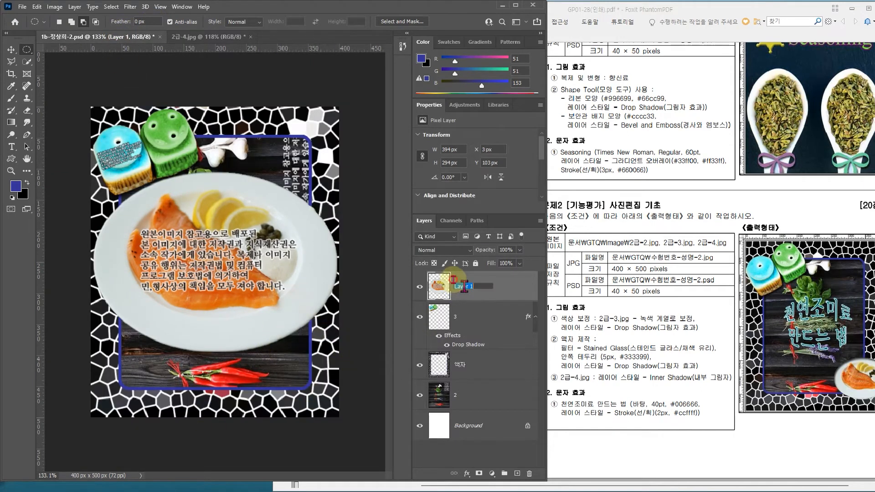
# Step: Name the plate layer 4, and scale the plate to about 43% at the lower-right edge of the canvas, as in the sample
pyautogui.click(444, 300)
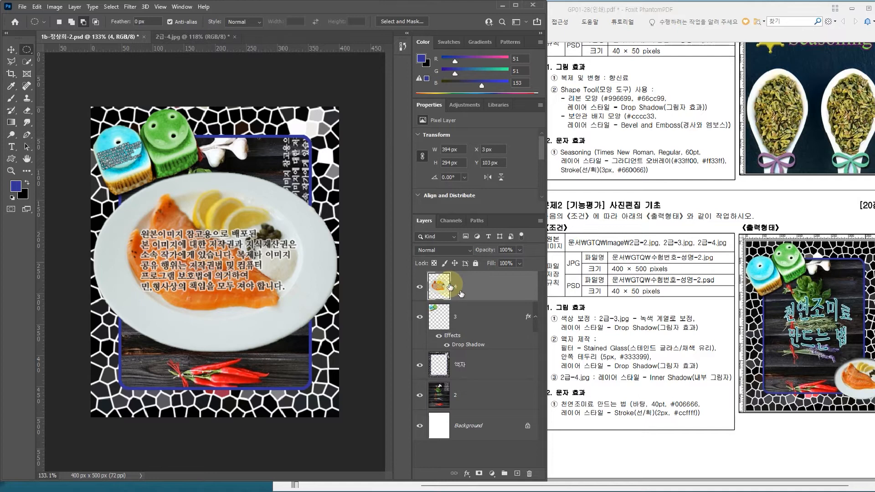
pyautogui.hotkey('ctrl', 't')
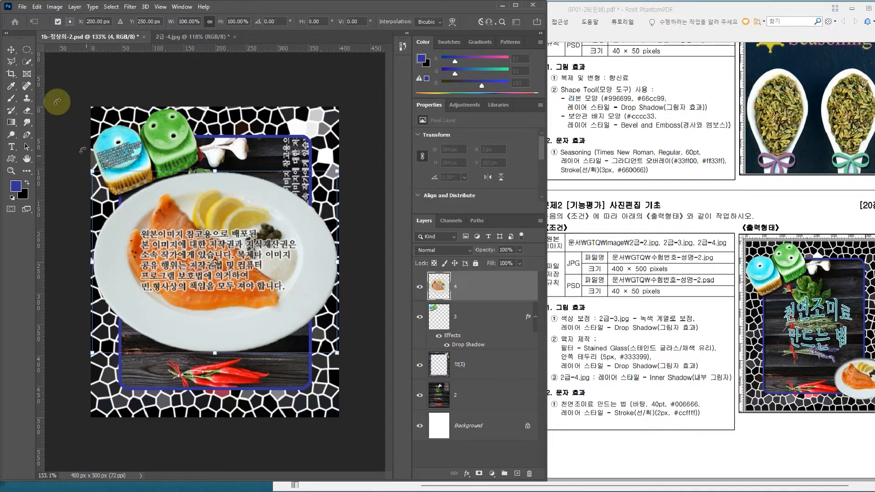
pyautogui.click(37, 7)
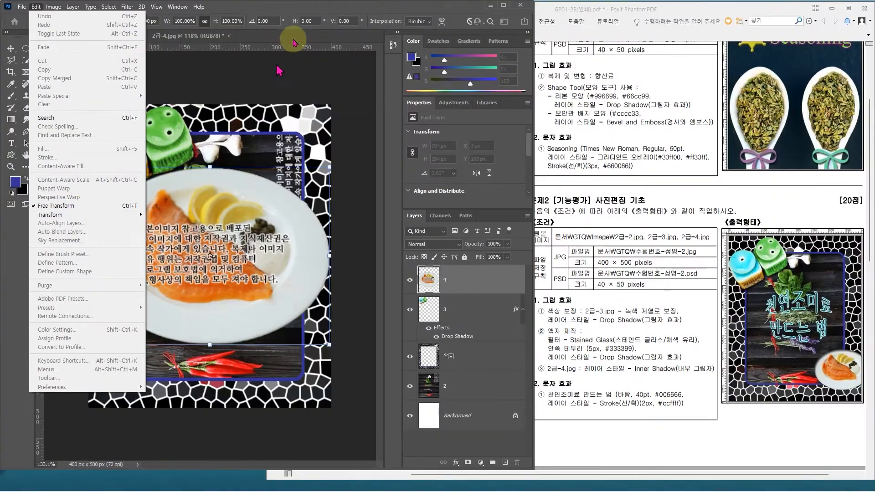
pyautogui.click(291, 37)
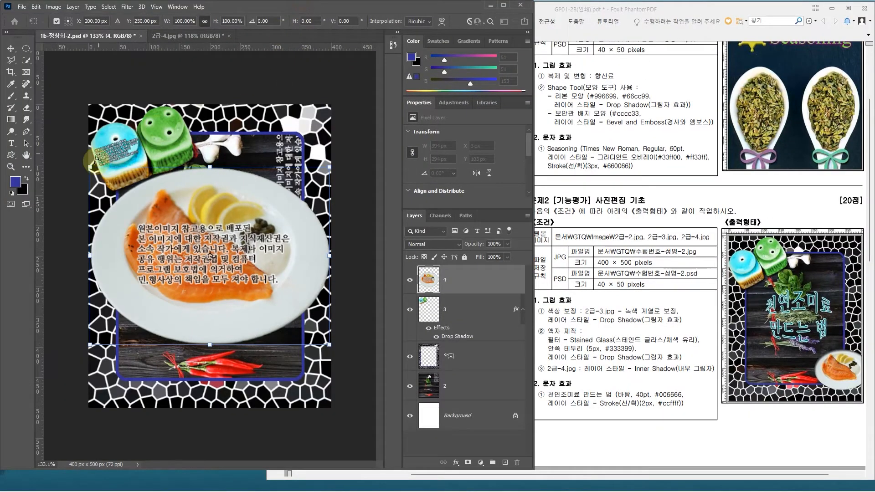
pyautogui.moveTo(90, 167); pyautogui.dragTo(255, 345)
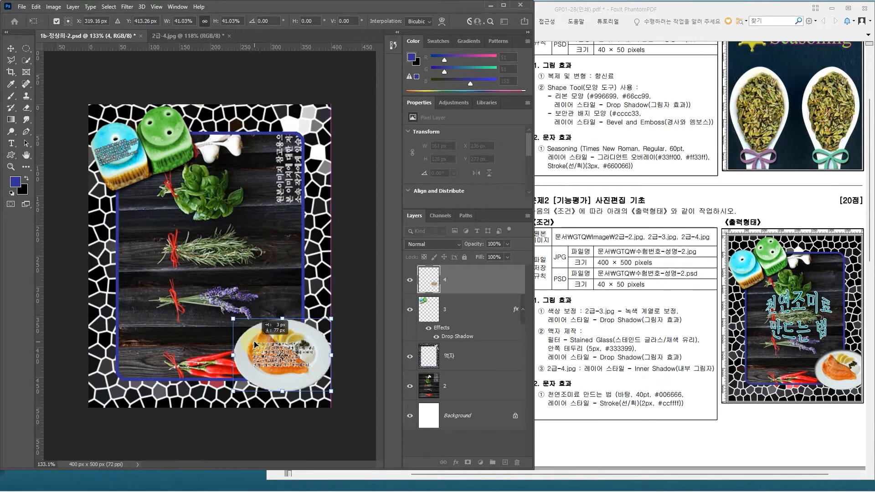
pyautogui.moveTo(253, 343); pyautogui.dragTo(255, 343)
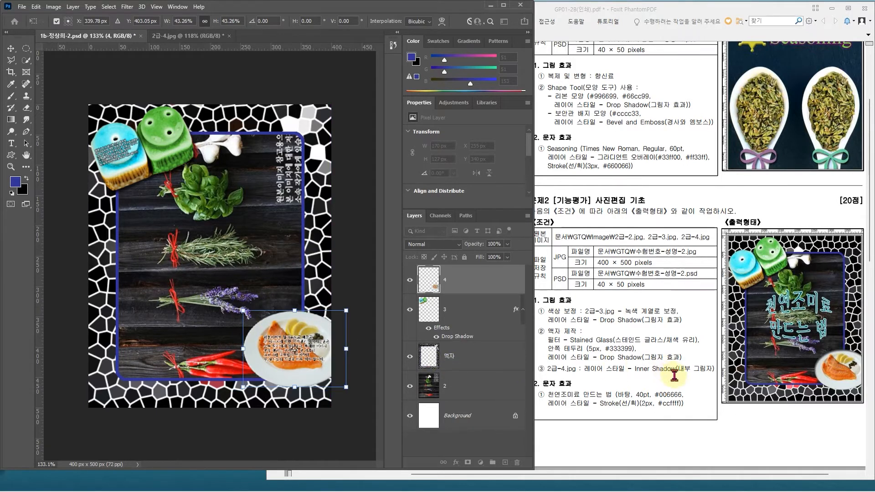
# Step: Apply an Inner Shadow layer style to the plate layer with its preset settings
pyautogui.click(492, 280)
pyautogui.doubleClick(491, 281)
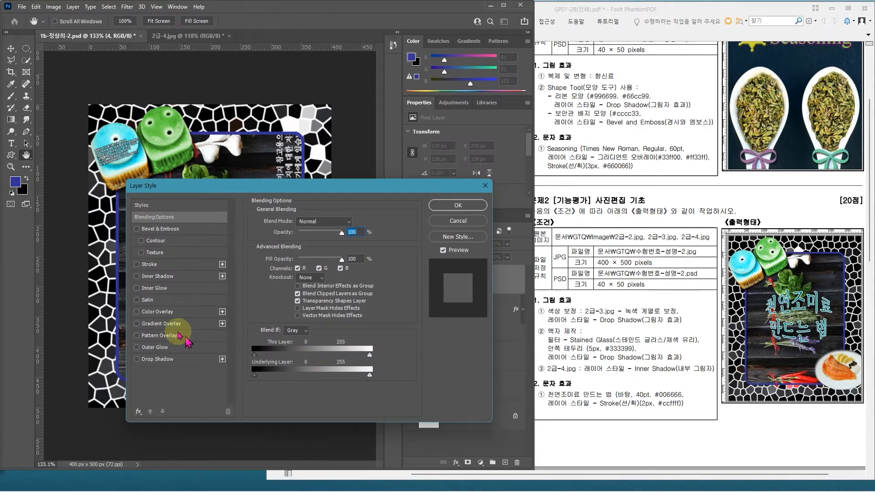
pyautogui.click(187, 276)
pyautogui.moveTo(269, 185); pyautogui.dragTo(437, 60)
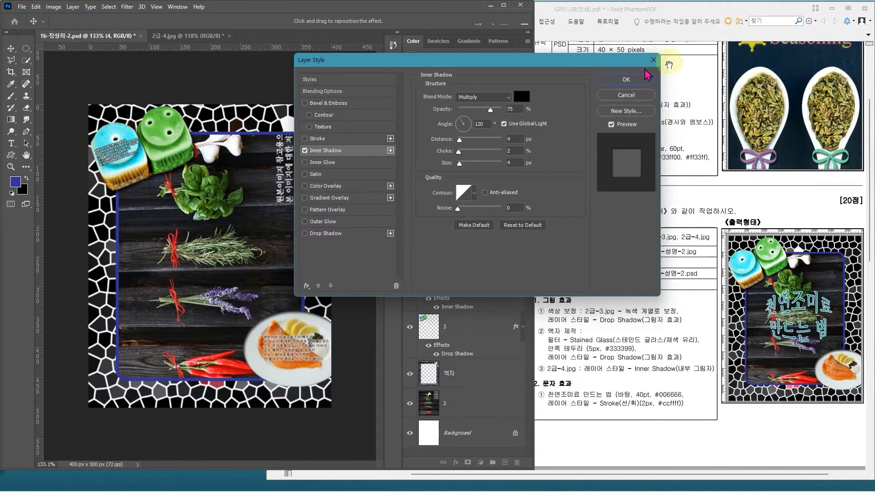
pyautogui.click(647, 81)
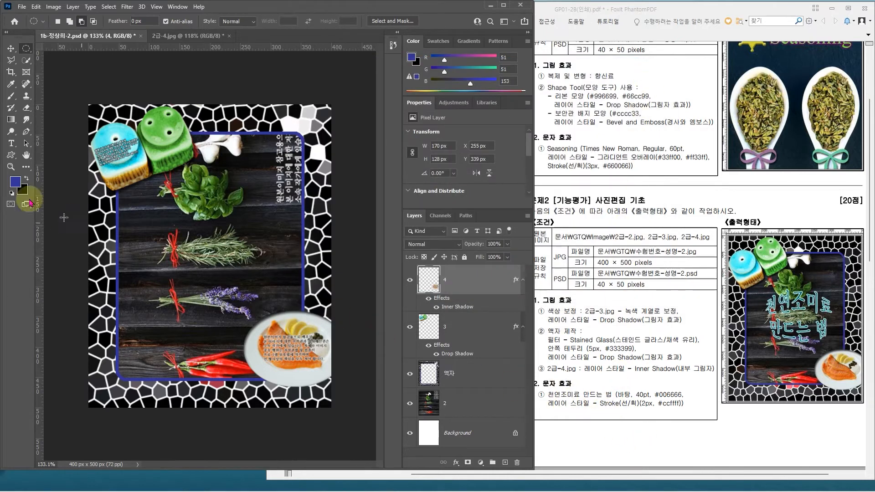
# Step: Add the two-line title text "천연조미료" / "만드는 법" over the herbs in the middle of the canvas
pyautogui.click(11, 144)
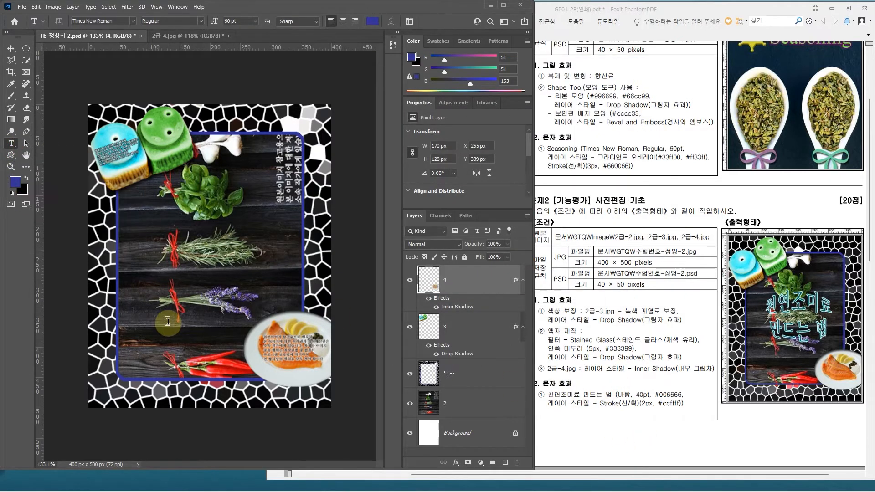
pyautogui.click(144, 228)
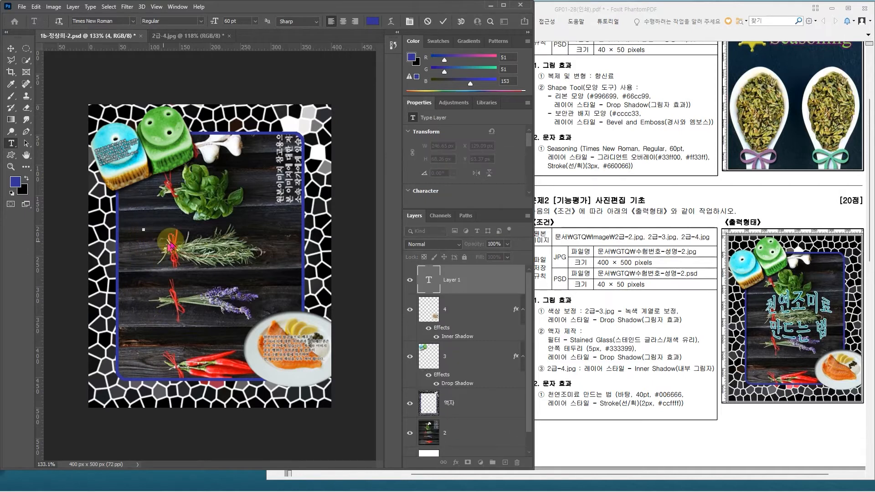
pyautogui.write('천연조미로')
pyautogui.press('Return')
pyautogui.write('만드는 법')
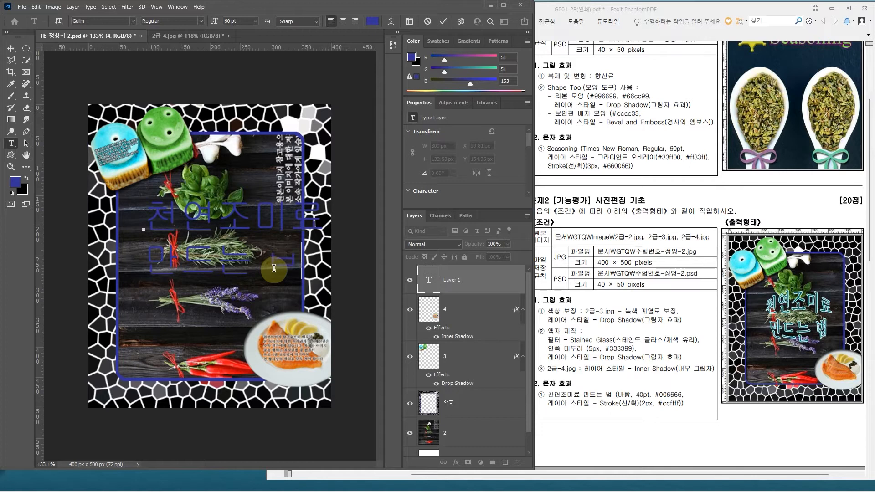
pyautogui.click(500, 282)
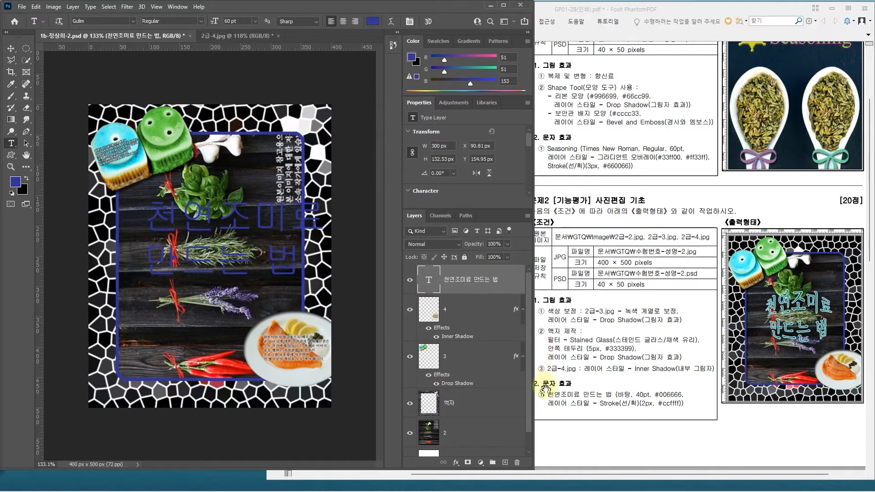
# Step: Set the title text's font to Batang and its size to 40 pt
pyautogui.click(134, 21)
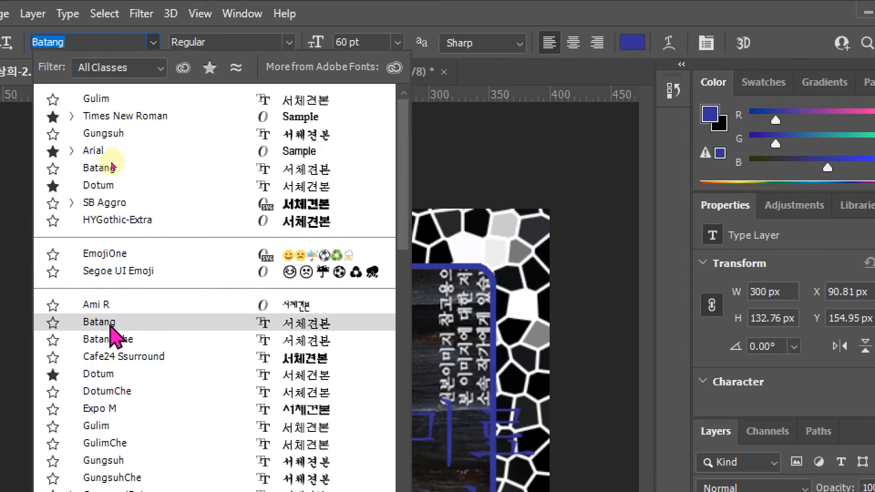
pyautogui.click(111, 329)
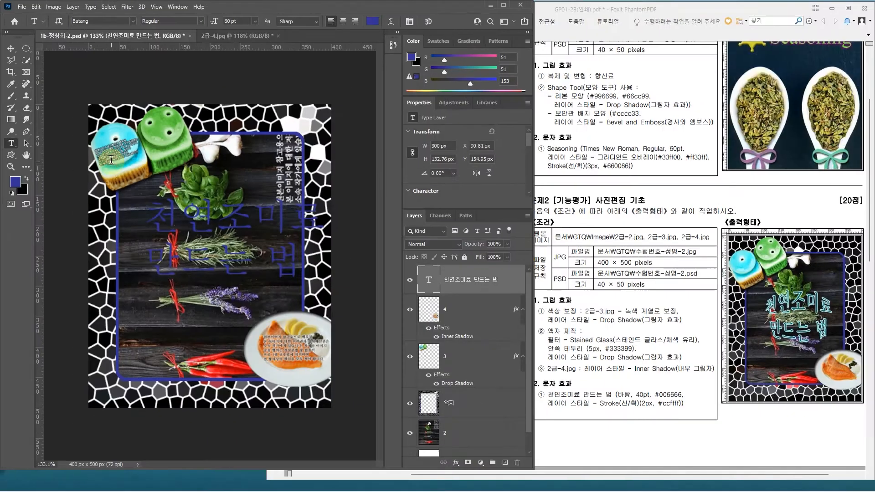
pyautogui.click(223, 21)
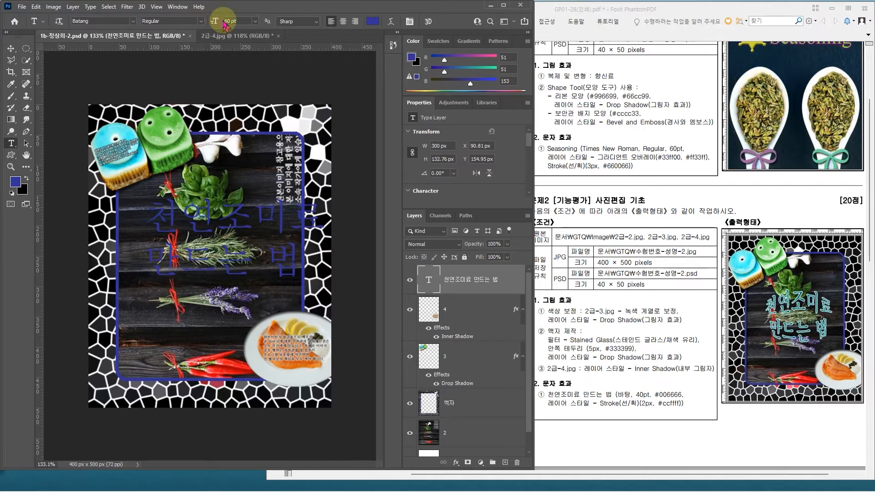
pyautogui.doubleClick(228, 21)
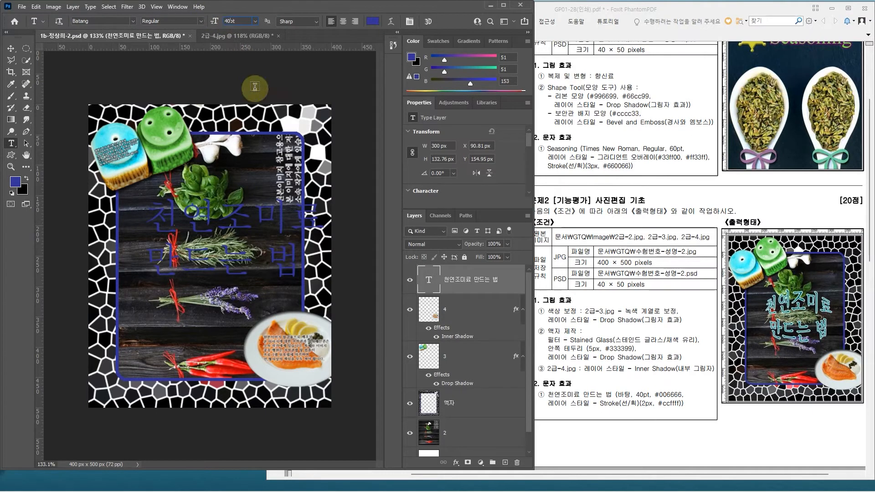
pyautogui.write('40')
pyautogui.press('Return')
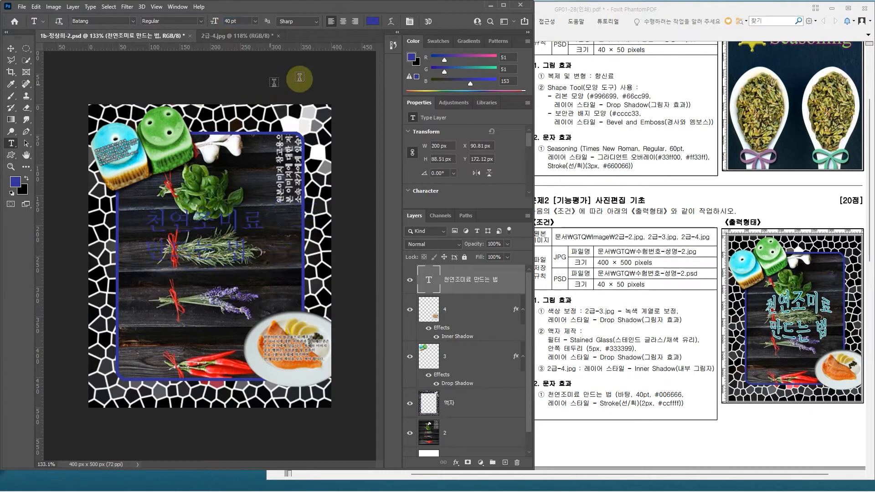
# Step: Set the title text's colour to #006666
pyautogui.click(373, 23)
pyautogui.write('0')
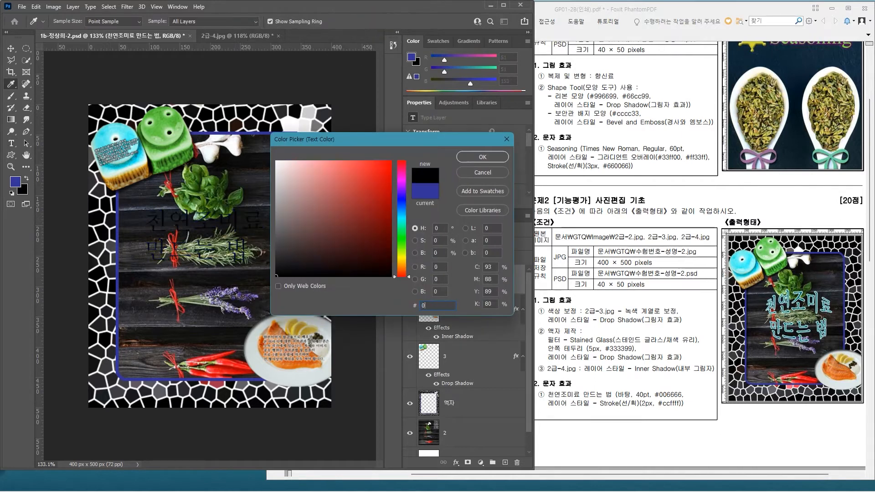
pyautogui.write('06666')
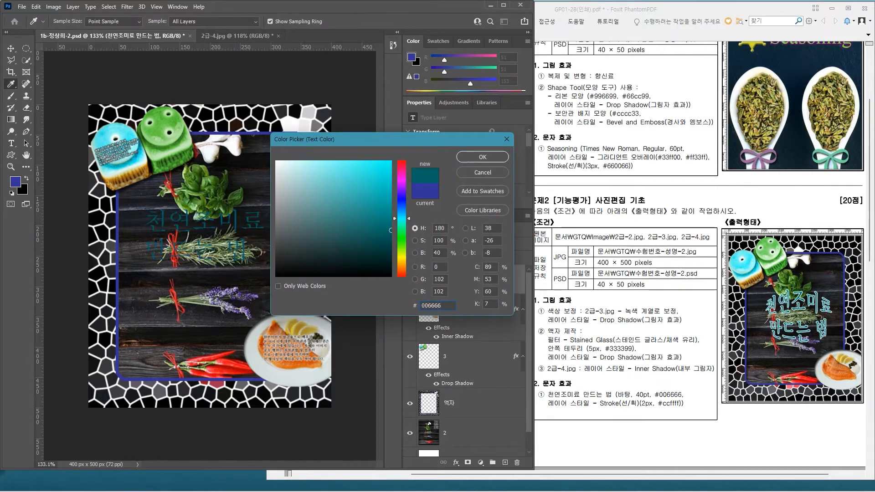
pyautogui.press('Return')
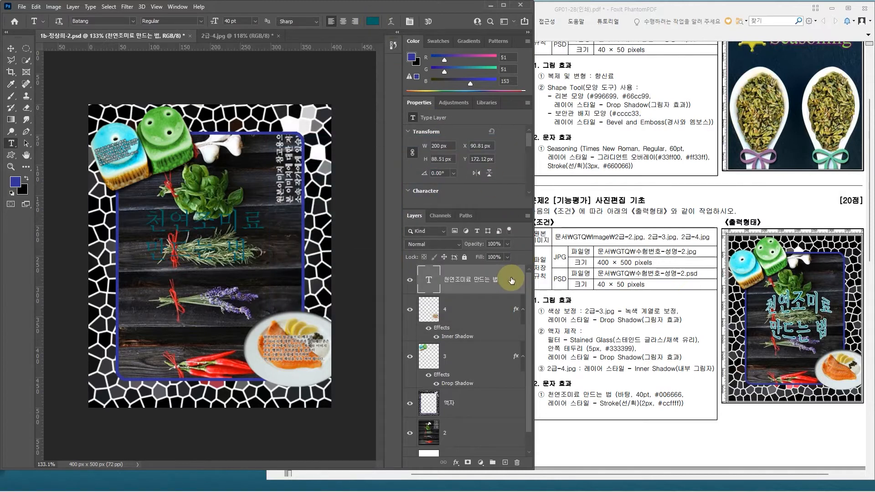
# Step: Add a Stroke layer style with a size of 2 px to the title text layer
pyautogui.doubleClick(512, 281)
pyautogui.click(512, 281)
pyautogui.doubleClick(512, 281)
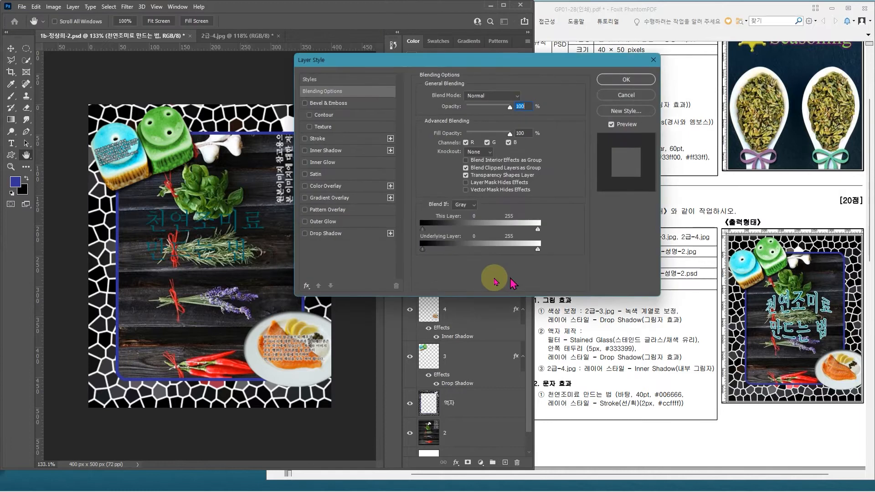
pyautogui.click(346, 140)
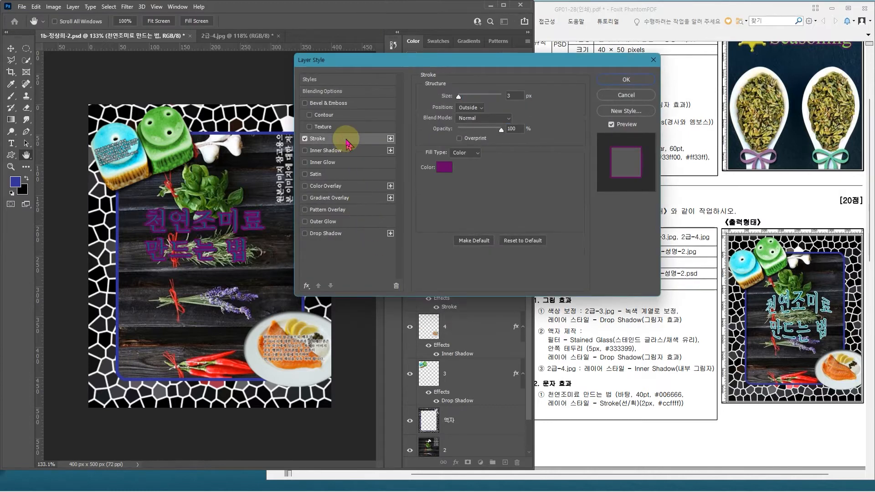
pyautogui.doubleClick(521, 97)
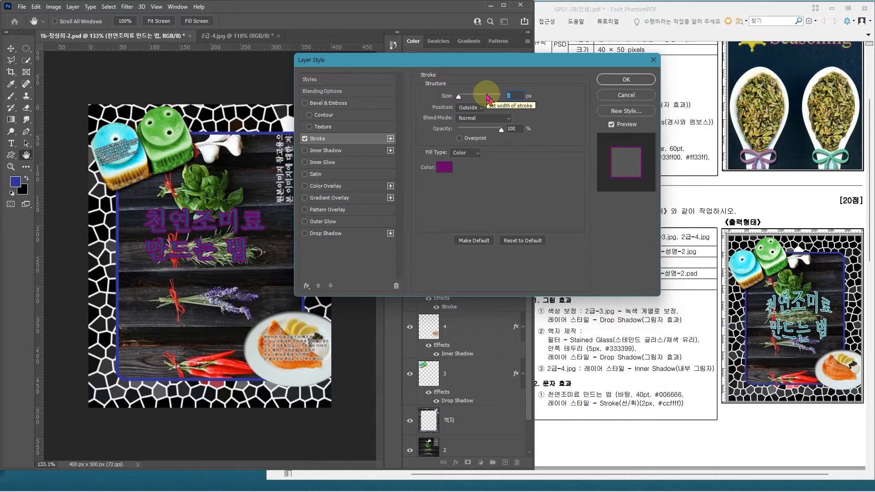
pyautogui.write('2')
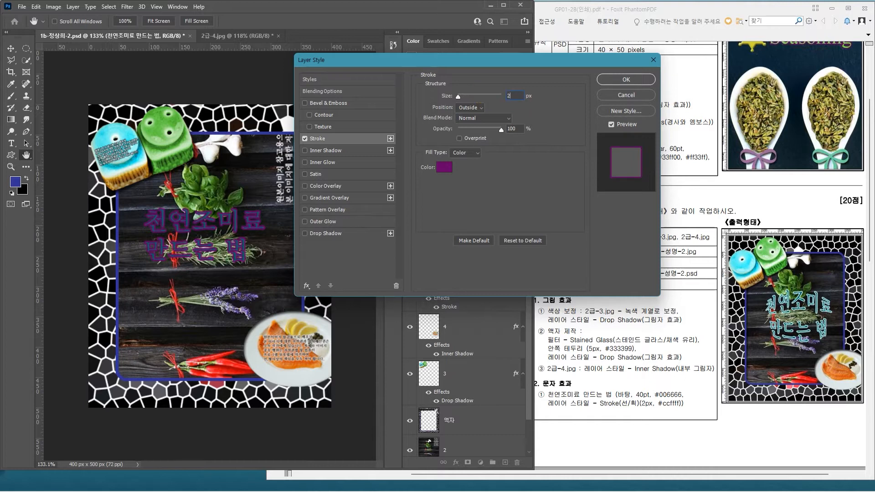
# Step: Set the title's stroke colour to #ccffff, keep its position Outside, and apply the layer style
pyautogui.click(445, 168)
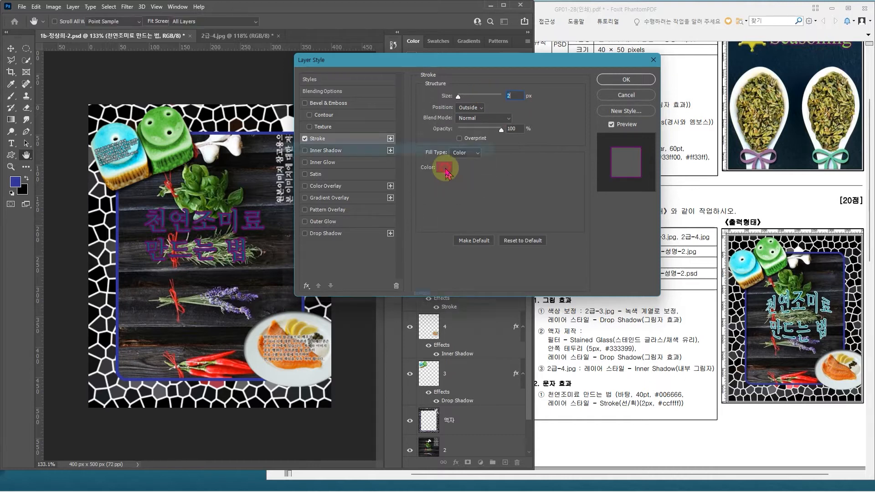
pyautogui.write('ㅊ')
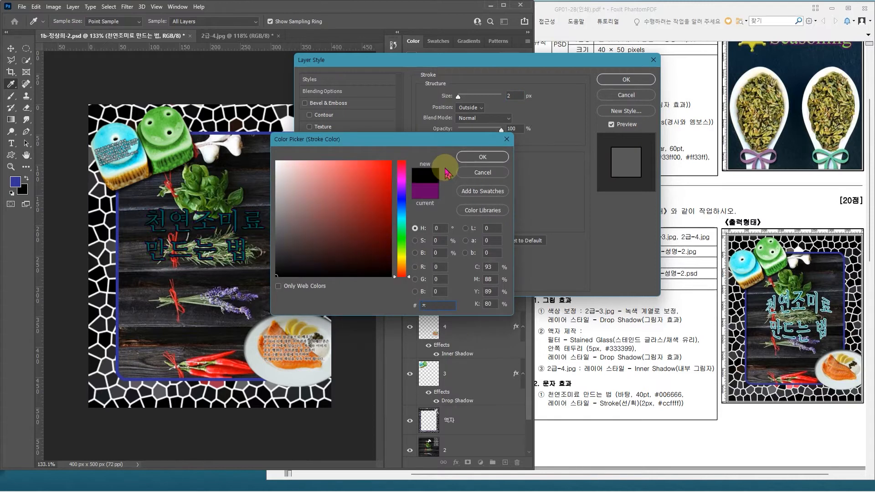
pyautogui.write('ccfff')
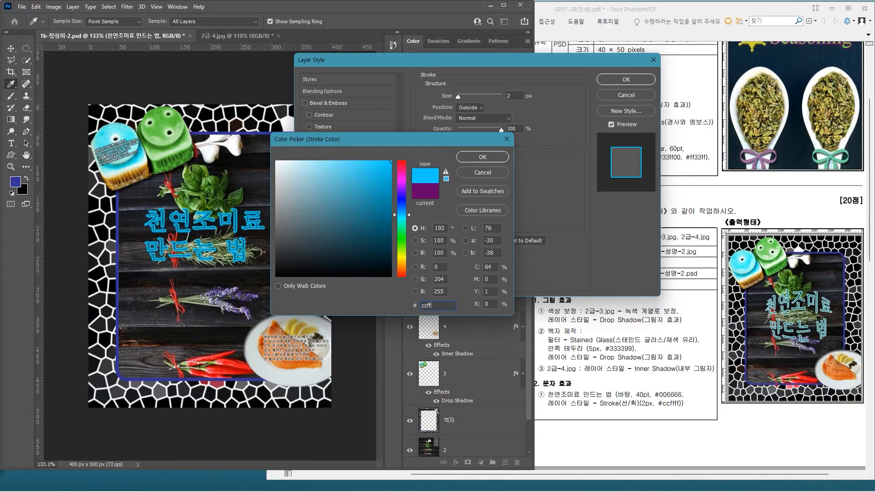
pyautogui.write('f')
pyautogui.press('Return')
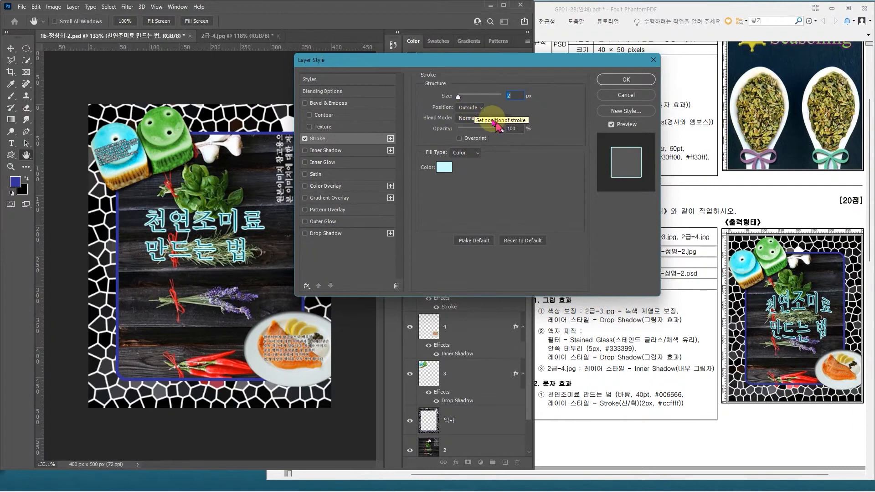
pyautogui.click(472, 108)
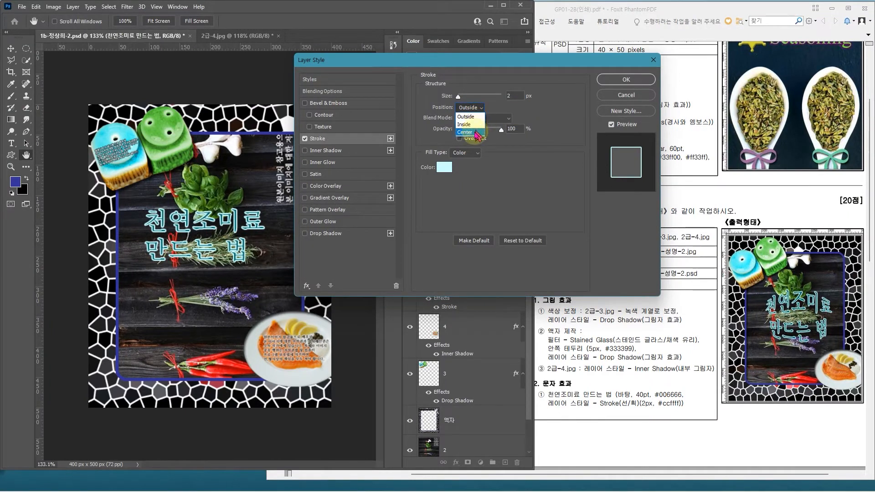
pyautogui.click(536, 117)
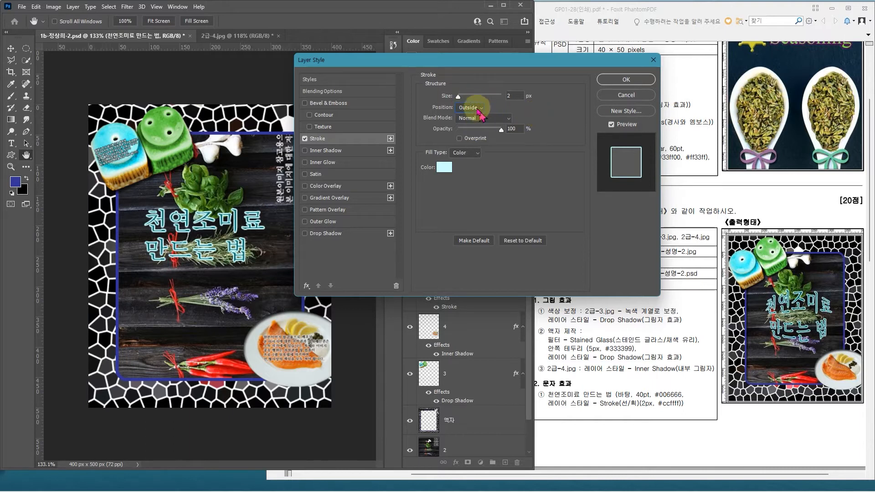
pyautogui.click(614, 84)
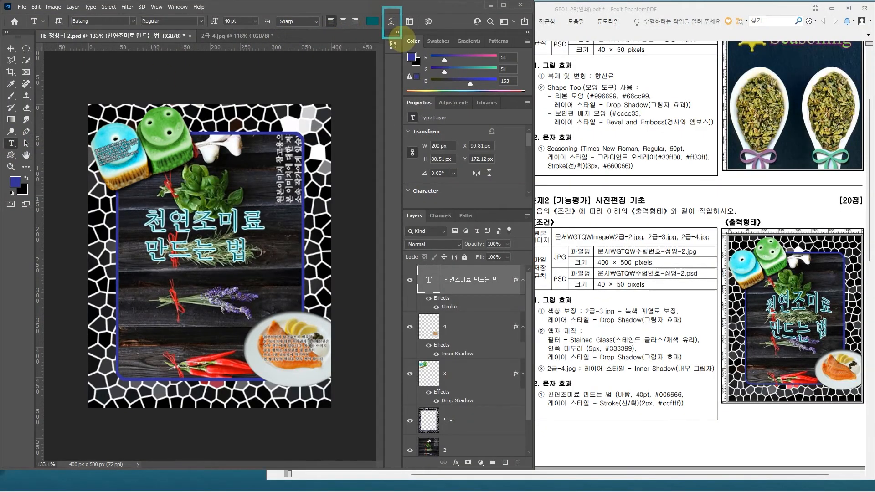
# Step: Warp the title text with the horizontal Bulge style at a bend of +50%
pyautogui.click(391, 22)
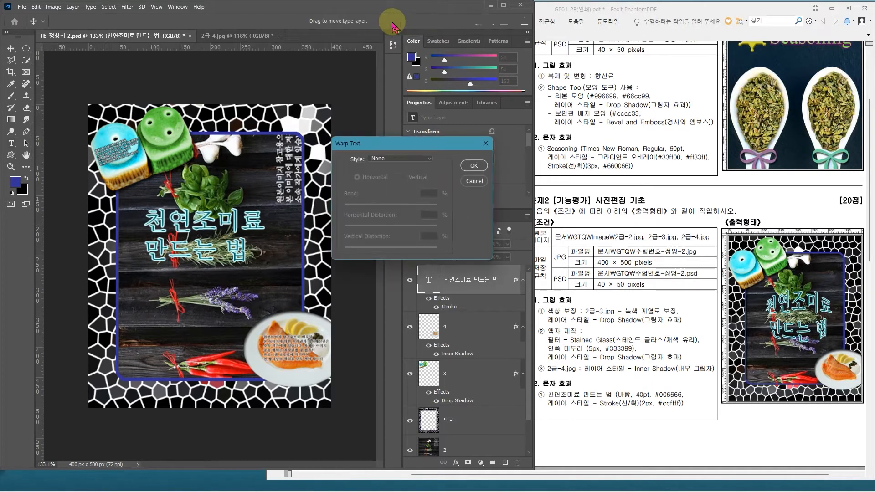
pyautogui.click(422, 160)
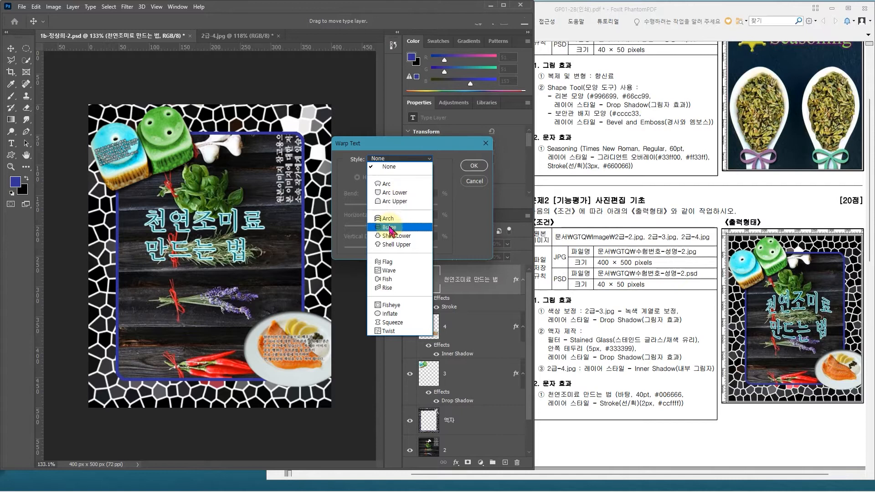
pyautogui.click(390, 228)
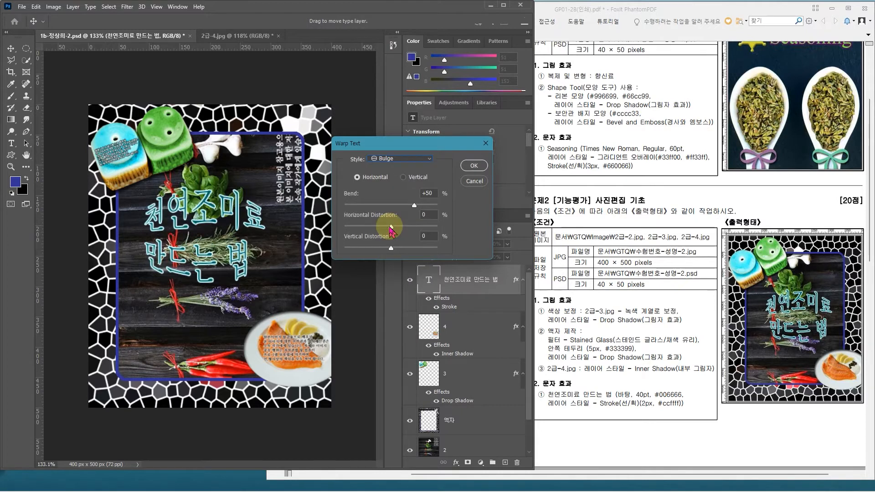
pyautogui.click(473, 167)
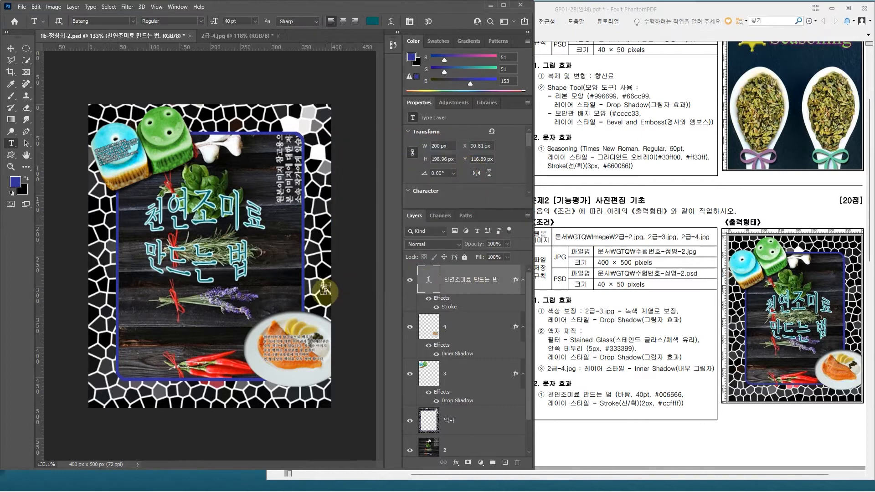
# Step: Centre-align the warped title's two lines and position the text over the herbs in the middle of the frame
pyautogui.hotkey('ctrl', 't')
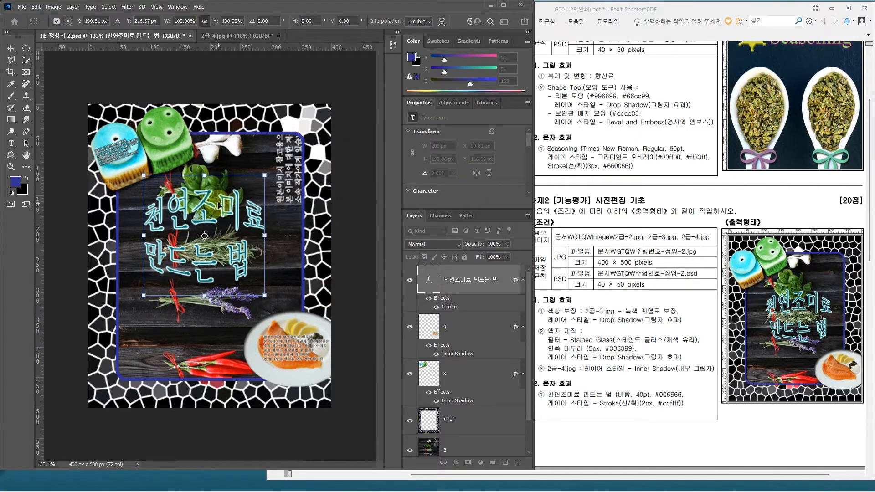
pyautogui.moveTo(217, 205); pyautogui.dragTo(239, 217)
pyautogui.press('Return')
pyautogui.click(470, 277)
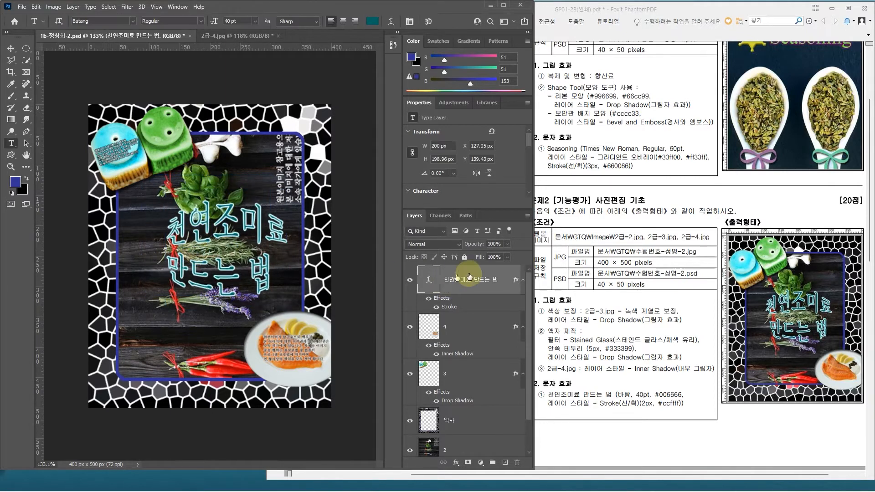
pyautogui.click(342, 22)
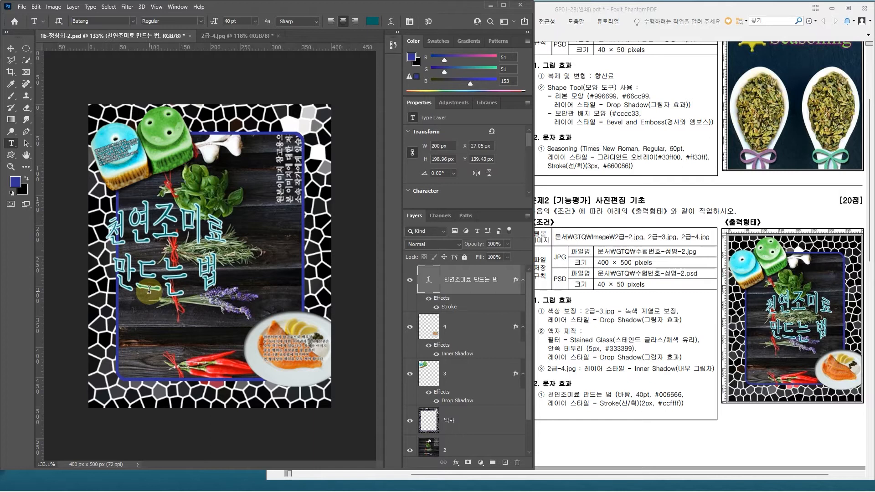
pyautogui.moveTo(179, 234); pyautogui.dragTo(231, 244)
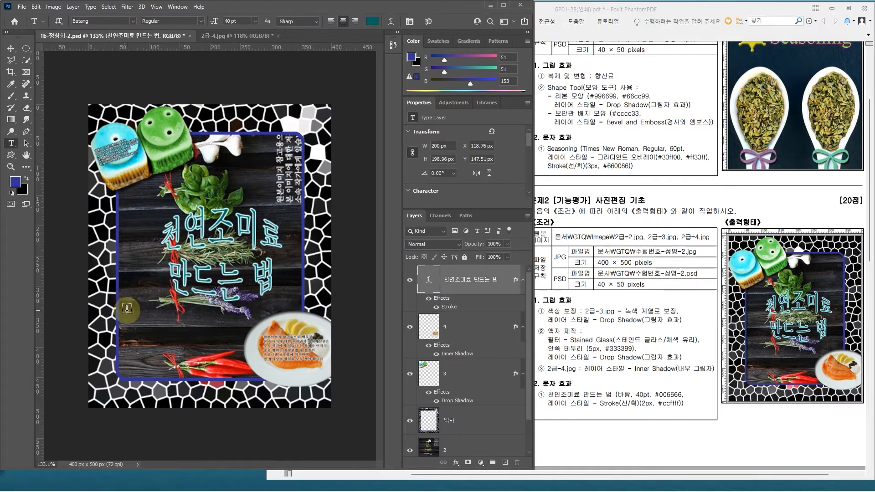
# Step: Add a Drop Shadow layer style to the 액자 (frame) layer
pyautogui.click(475, 420)
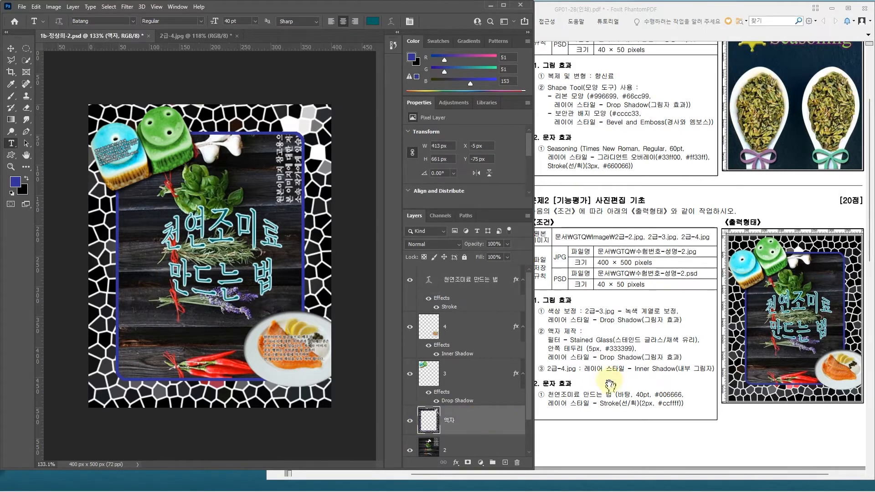
pyautogui.click(485, 423)
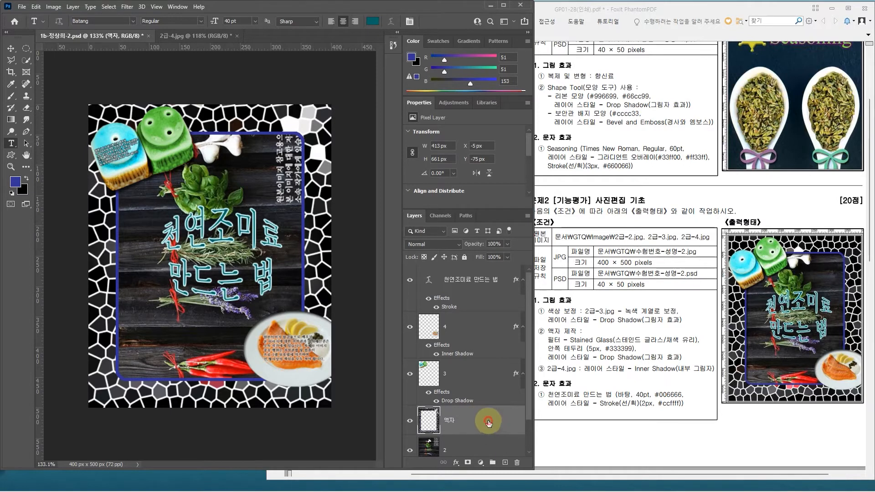
pyautogui.doubleClick(489, 423)
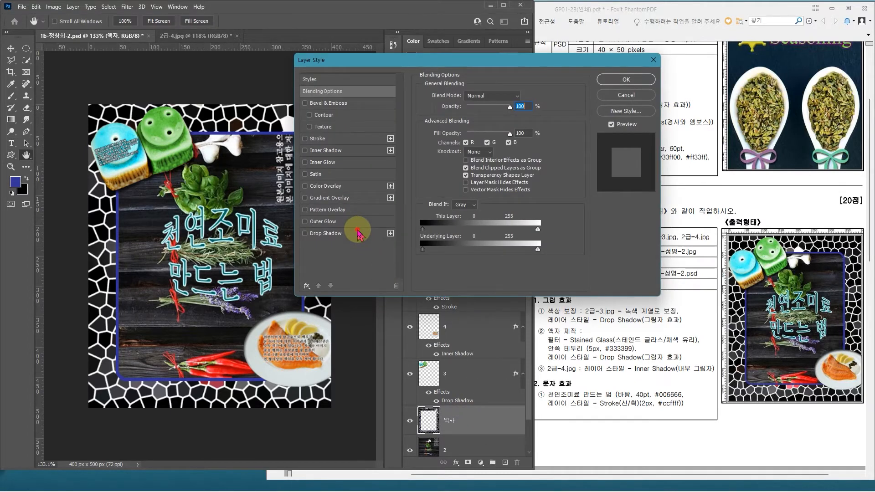
pyautogui.click(358, 234)
pyautogui.click(626, 80)
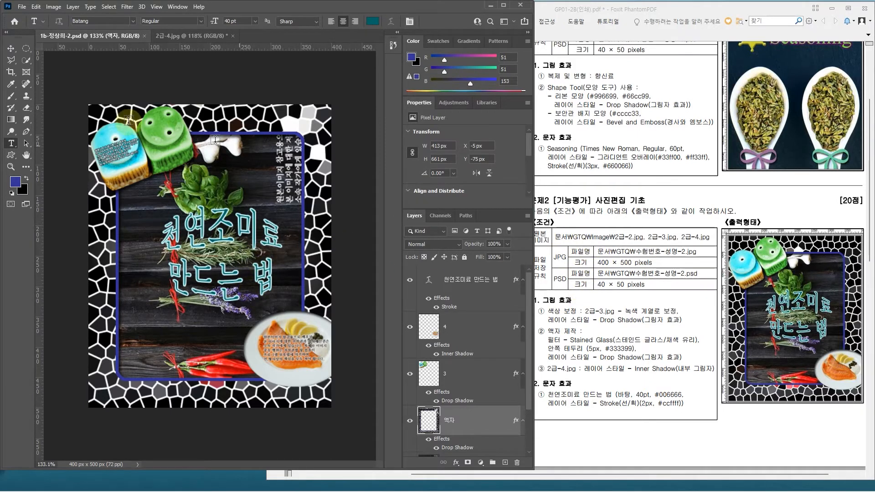
# Step: Save problem 2 as a JPEG copy in the GTQ folder with quality 12 (Maximum) and Baseline ("Standard") format
pyautogui.click(24, 7)
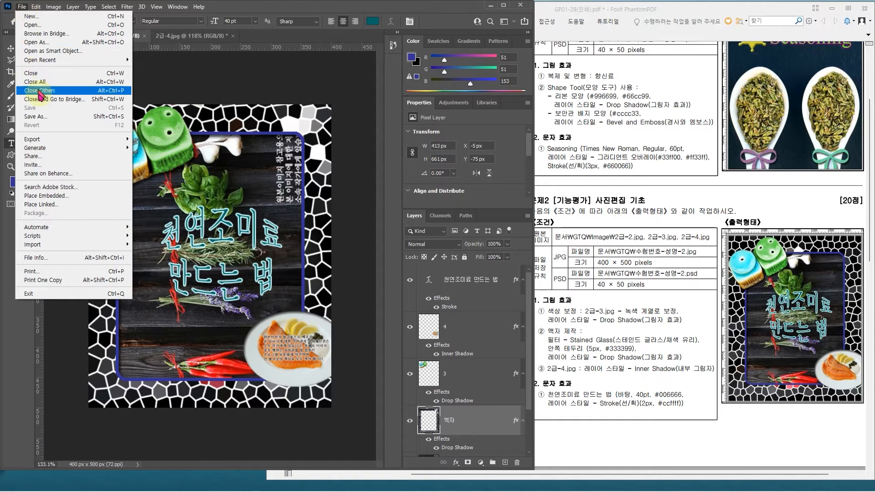
pyautogui.click(45, 118)
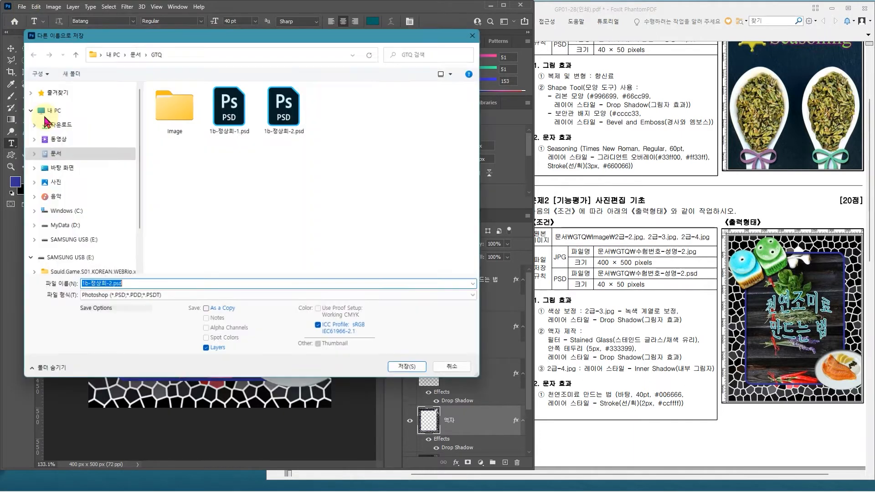
pyautogui.moveTo(223, 36); pyautogui.dragTo(534, 46)
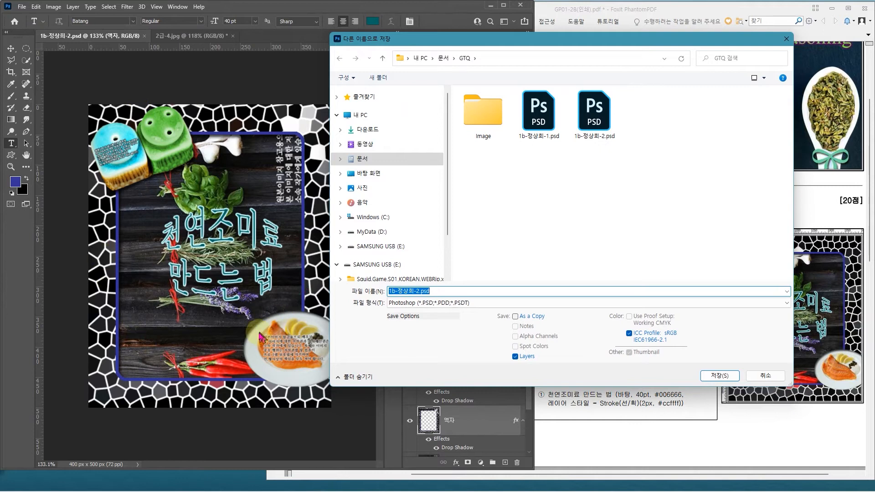
pyautogui.click(408, 303)
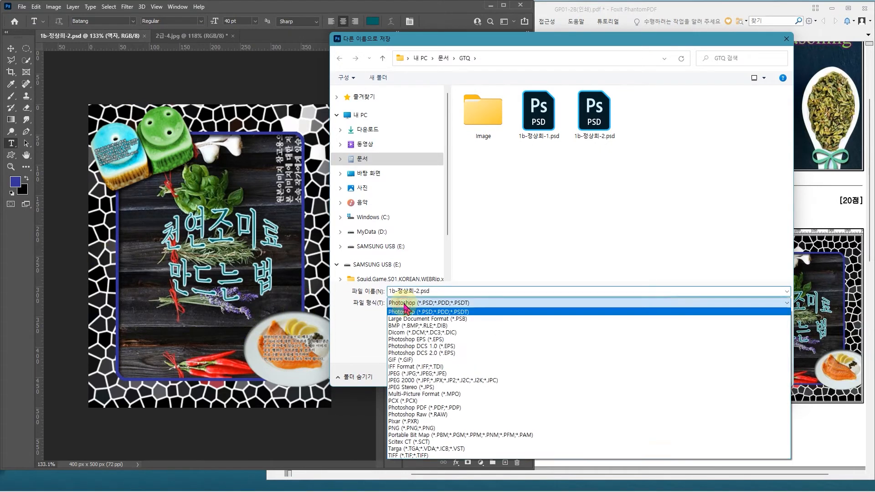
pyautogui.click(414, 373)
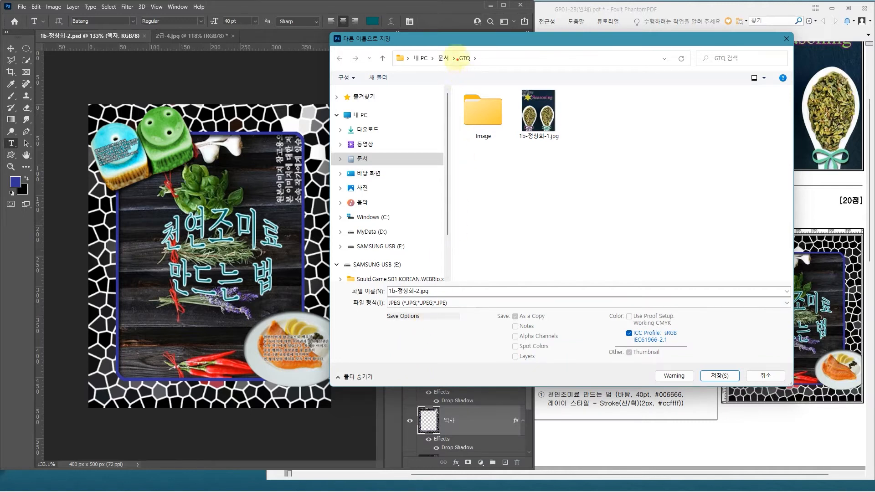
pyautogui.click(733, 377)
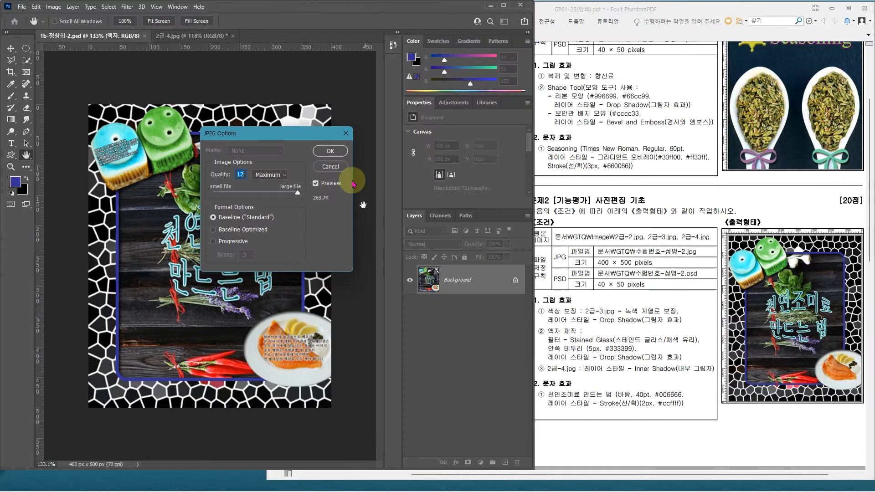
pyautogui.click(335, 156)
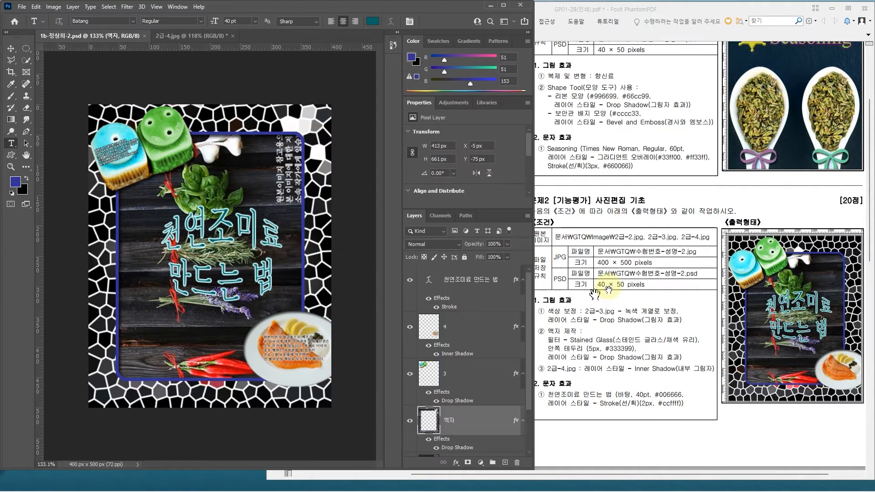
# Step: Collapse the Properties section to make room for the full layer list, and check the exam sheet's required PSD size
pyautogui.doubleClick(429, 103)
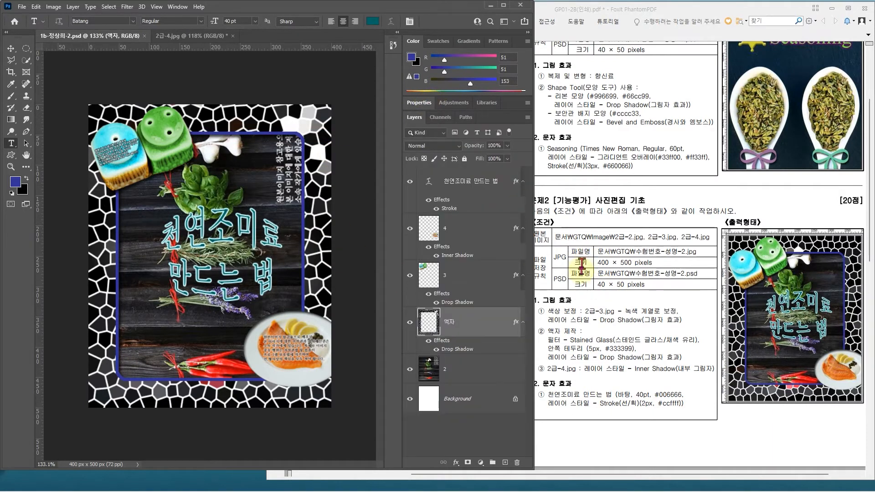
pyautogui.moveTo(581, 273); pyautogui.dragTo(650, 294)
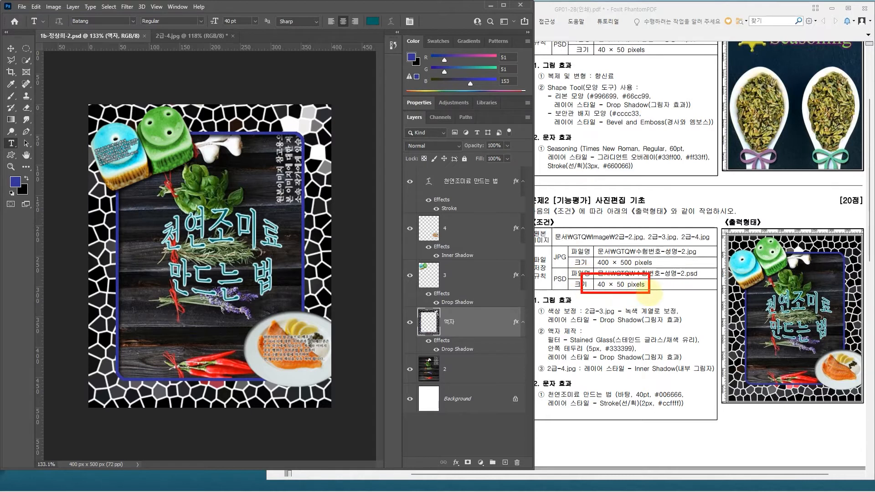
pyautogui.press('Escape')
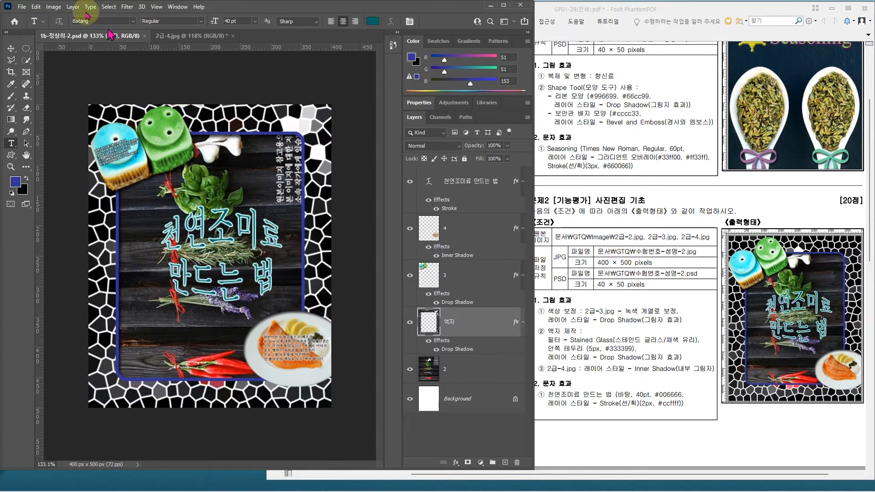
# Step: Resize the image to 40 × 50 pixels and save the problem 2 PSD
pyautogui.click(54, 7)
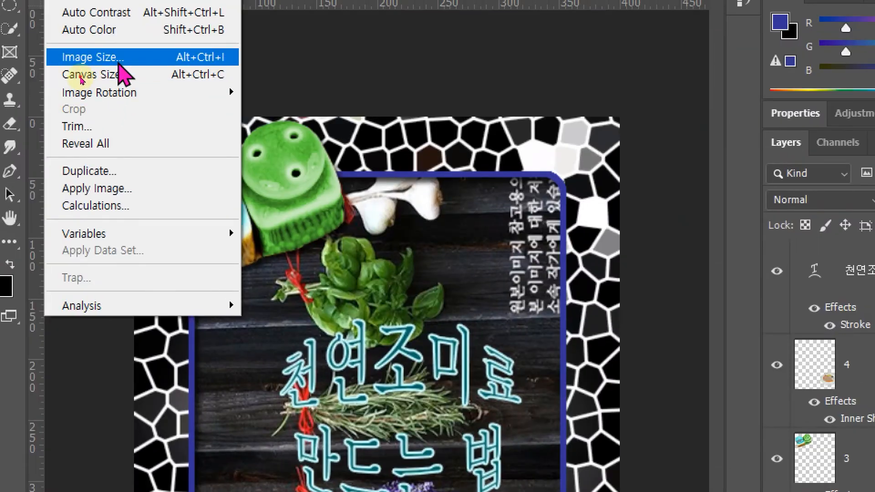
pyautogui.click(120, 64)
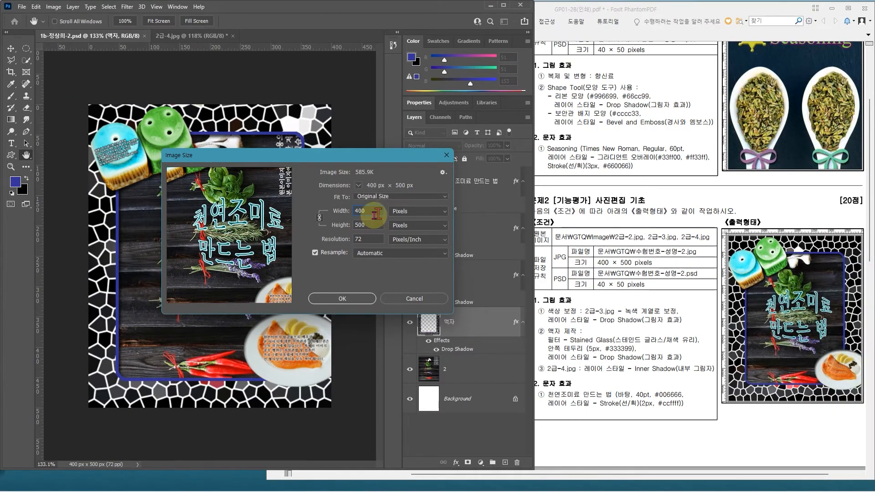
pyautogui.write('40')
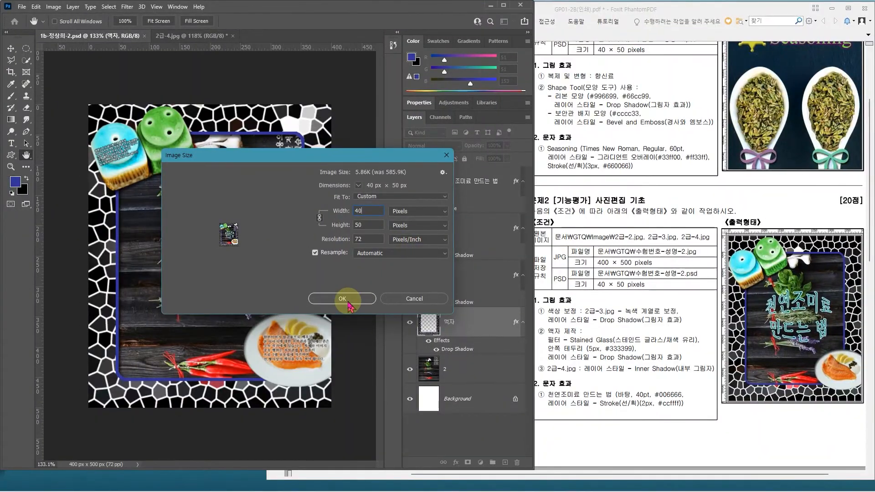
pyautogui.click(350, 305)
pyautogui.press('t')
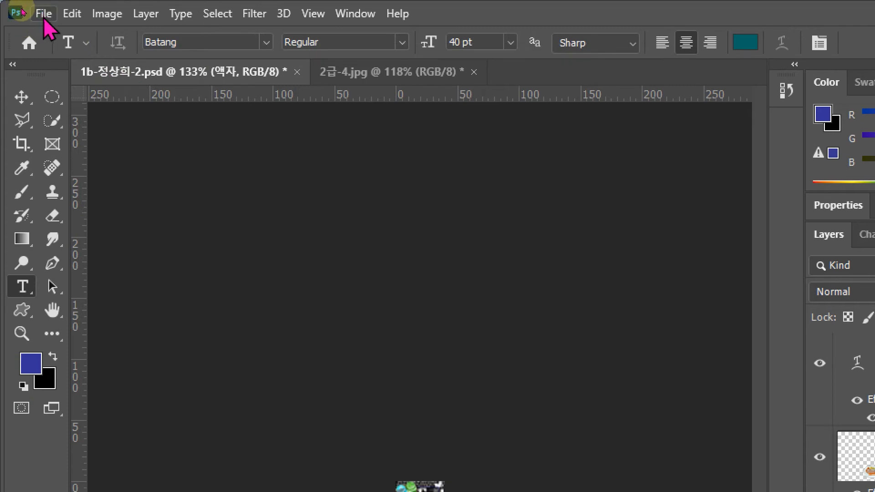
pyautogui.click(43, 14)
pyautogui.click(79, 217)
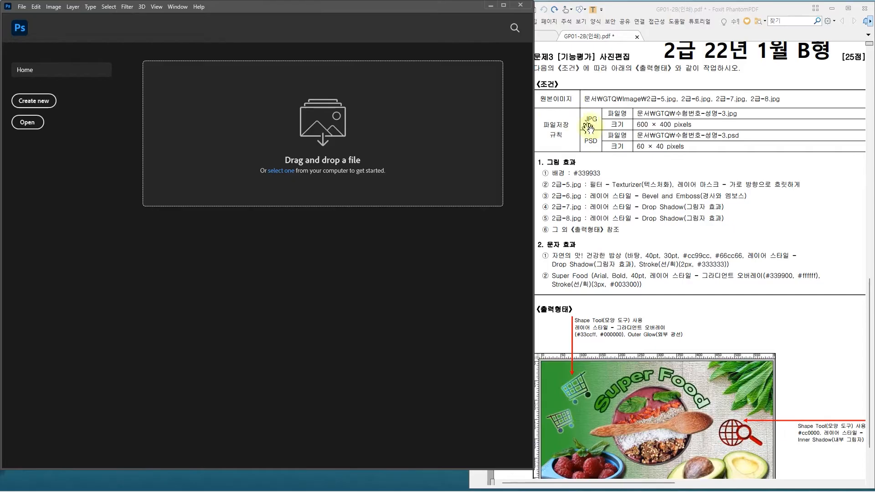
# Step: Start a new document and set its size unit to Pixels
pyautogui.click(41, 105)
pyautogui.moveTo(155, 101); pyautogui.dragTo(157, 119)
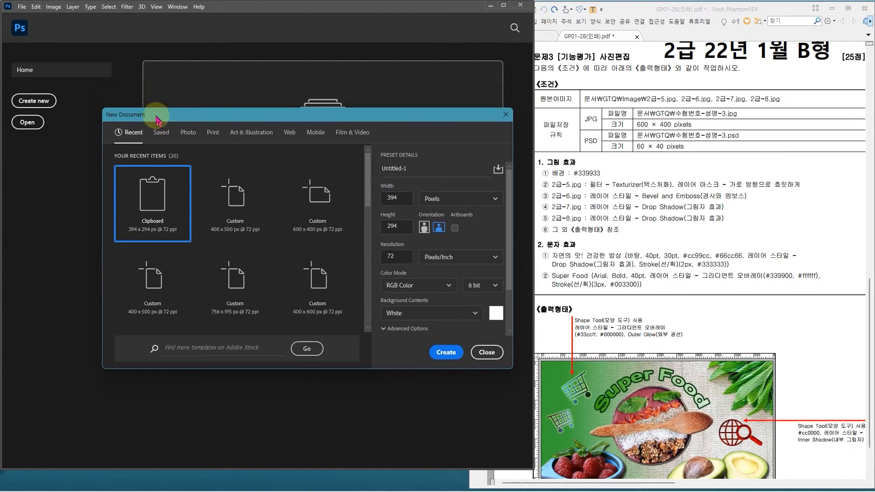
pyautogui.click(454, 205)
pyautogui.click(449, 246)
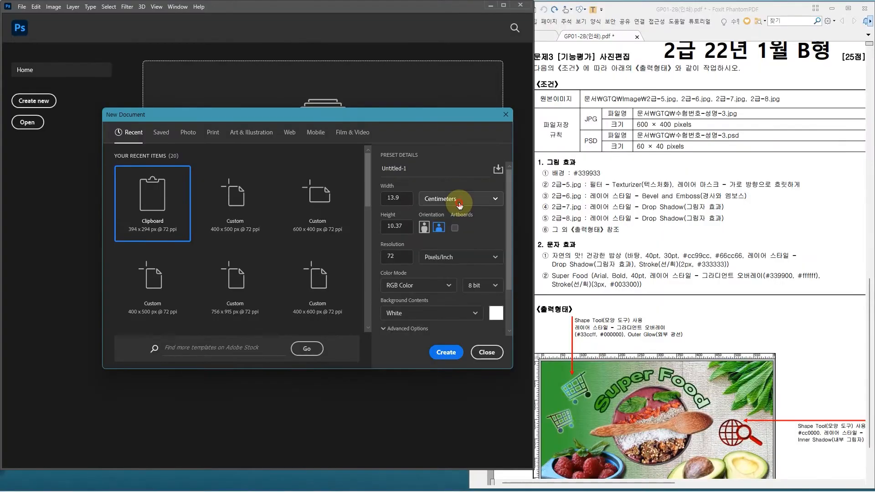
pyautogui.click(461, 161)
pyautogui.click(458, 195)
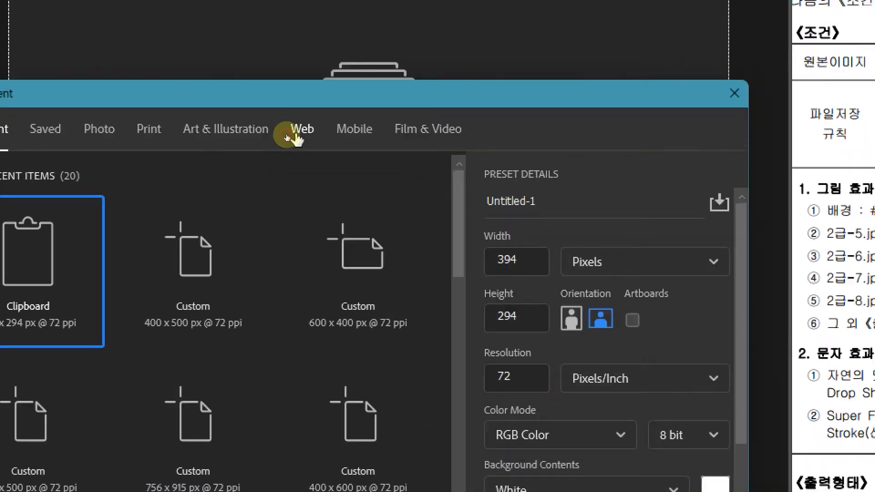
# Step: Create a 600 × 400 pixel document based on a Web preset, at 72 pixels/inch in RGB Color with a white background
pyautogui.click(294, 137)
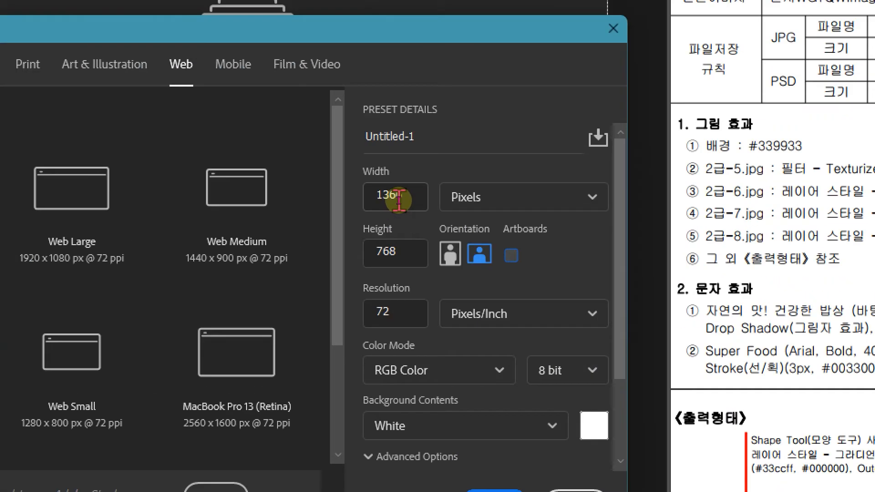
pyautogui.doubleClick(399, 200)
pyautogui.write('600')
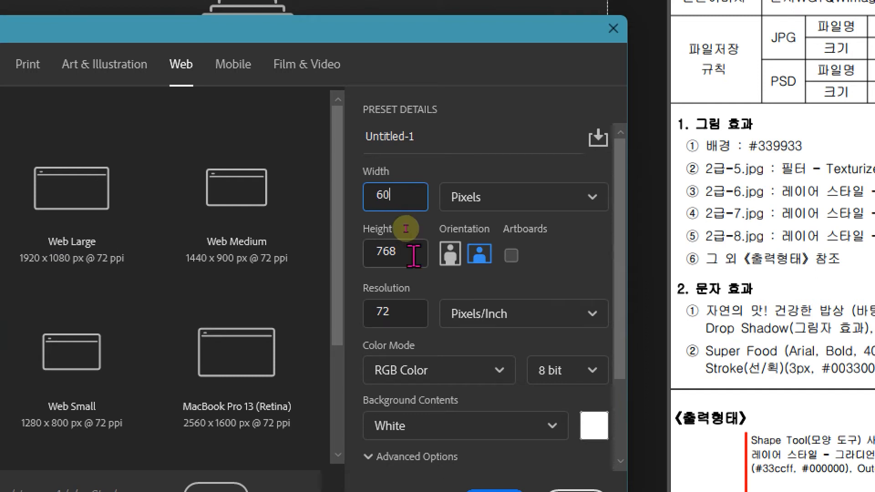
pyautogui.doubleClick(393, 253)
pyautogui.write('400')
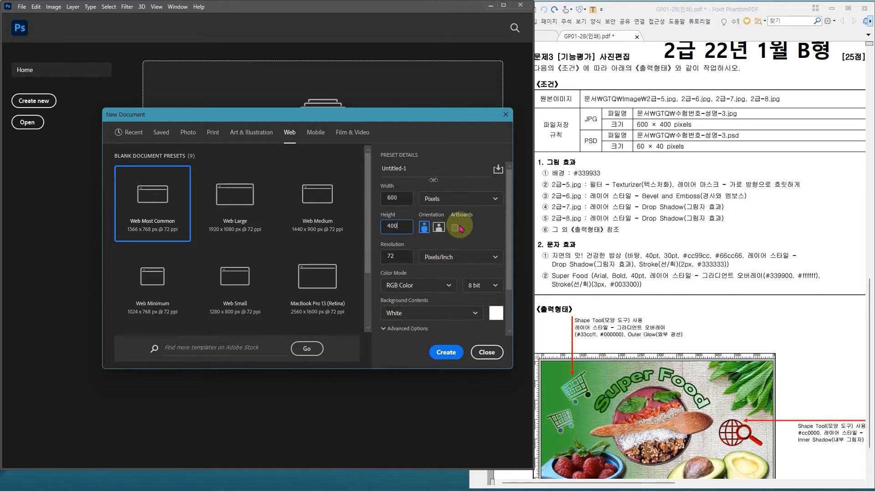
pyautogui.click(446, 359)
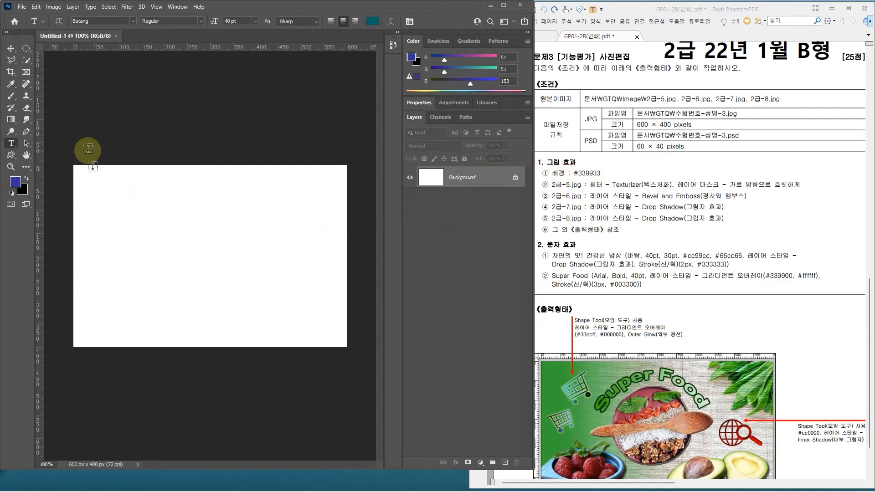
# Step: Fill the Background layer with the colour #339933 in Normal mode at 100% opacity
pyautogui.click(36, 7)
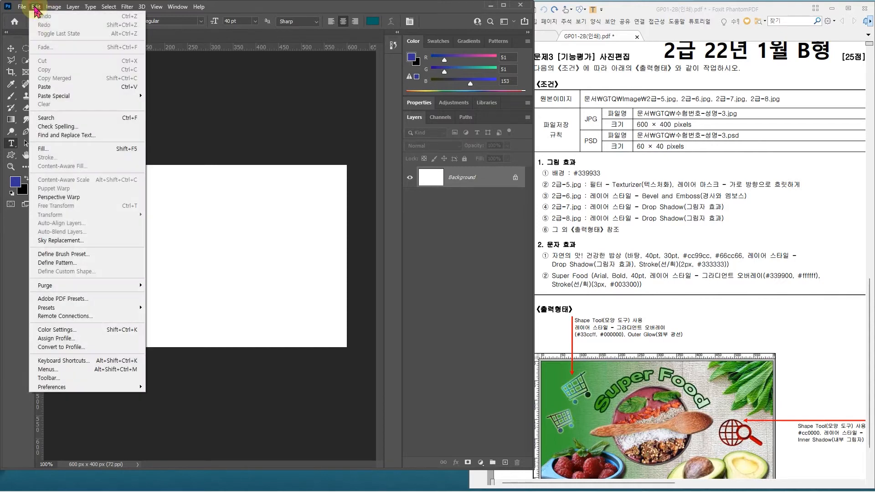
pyautogui.click(58, 150)
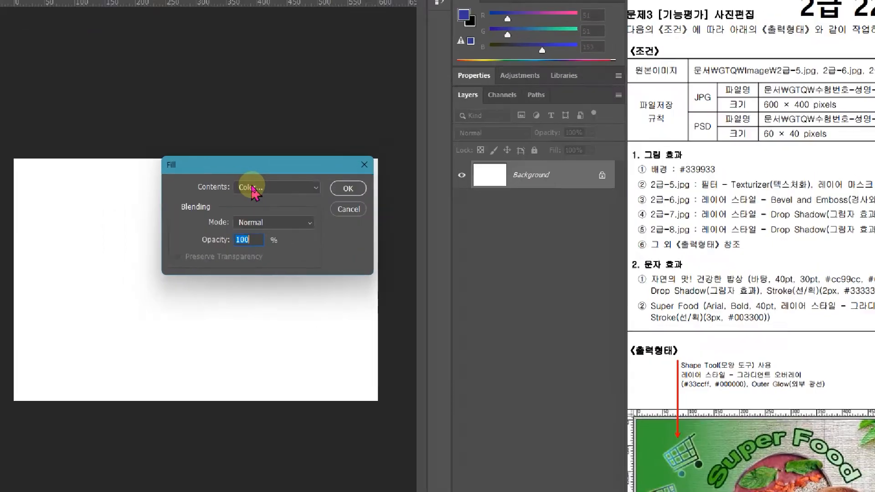
pyautogui.click(253, 188)
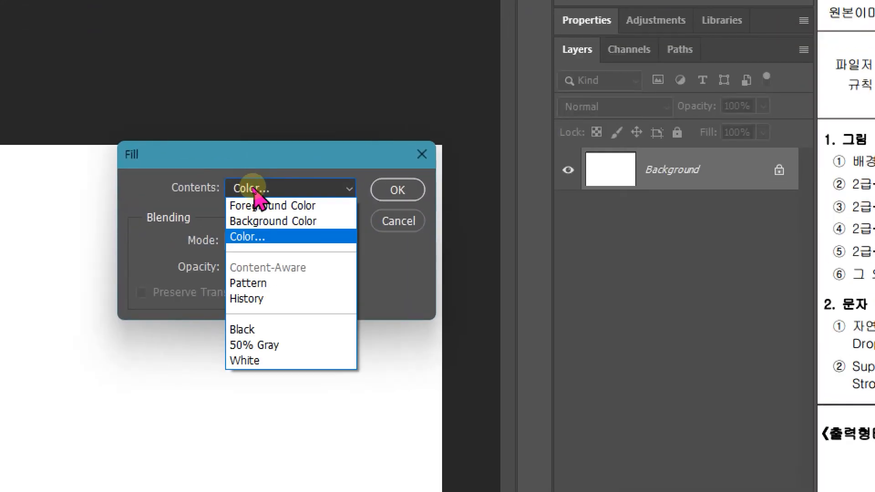
pyautogui.click(255, 236)
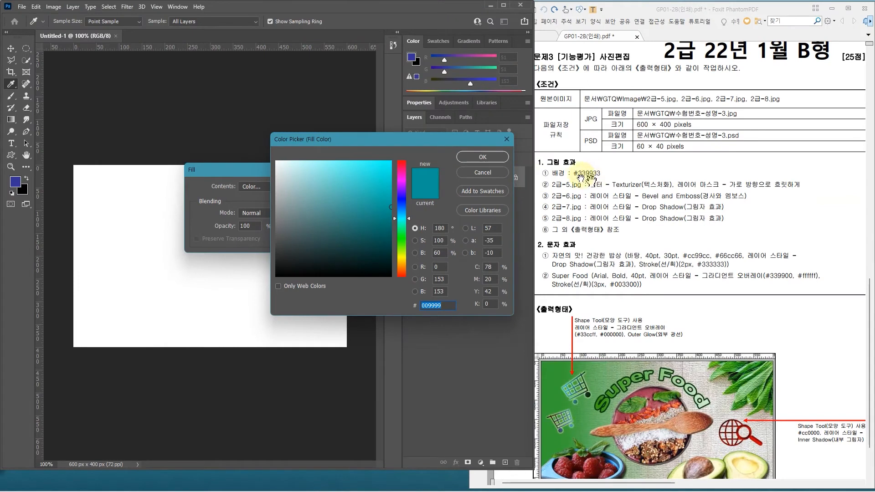
pyautogui.write('339933')
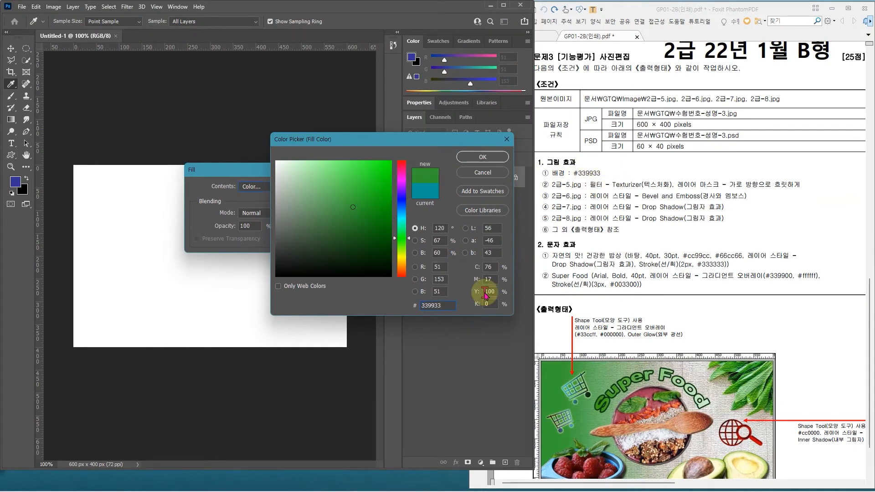
pyautogui.press('Return')
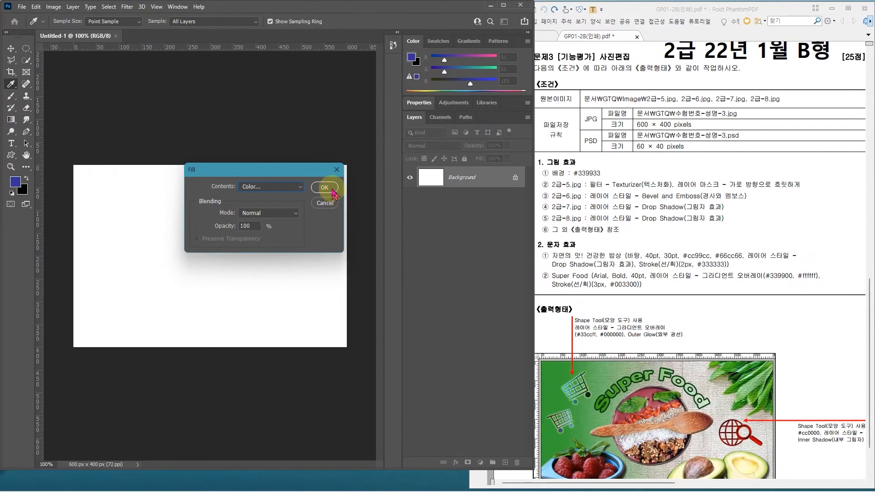
pyautogui.click(325, 187)
pyautogui.press('t')
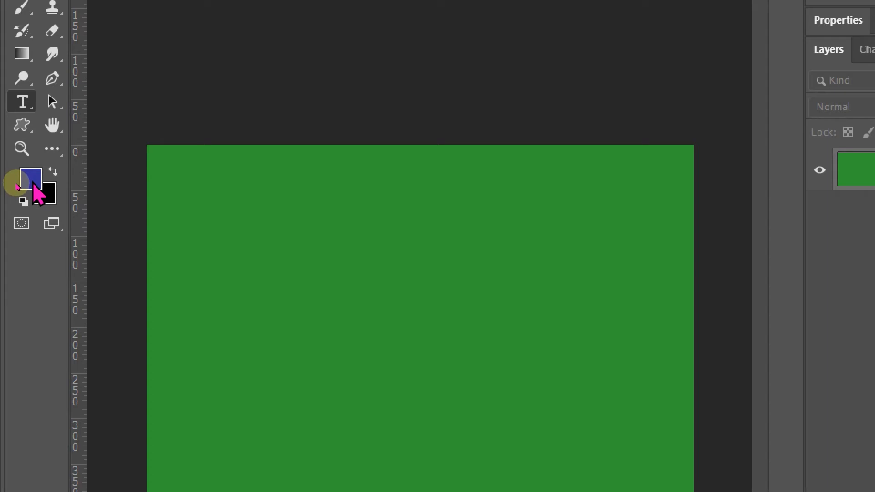
# Step: Set the foreground colour to #339933
pyautogui.click(32, 180)
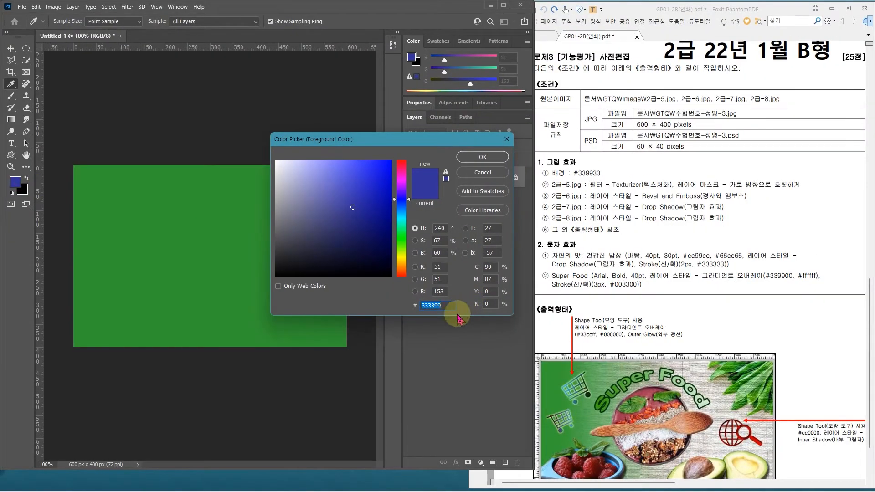
pyautogui.write('339933')
pyautogui.press('Return')
pyautogui.press('t')
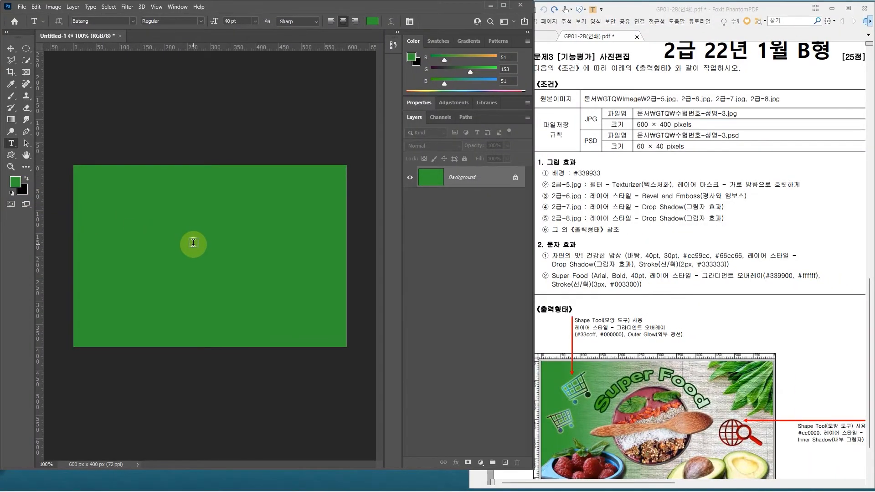
pyautogui.hotkey('ctrl', '2')
pyautogui.moveTo(215, 172); pyautogui.dragTo(202, 233)
pyautogui.moveTo(207, 190)
pyautogui.mouseDown()
pyautogui.moveTo(224, 235)
pyautogui.moveTo(226, 217)
pyautogui.mouseUp()
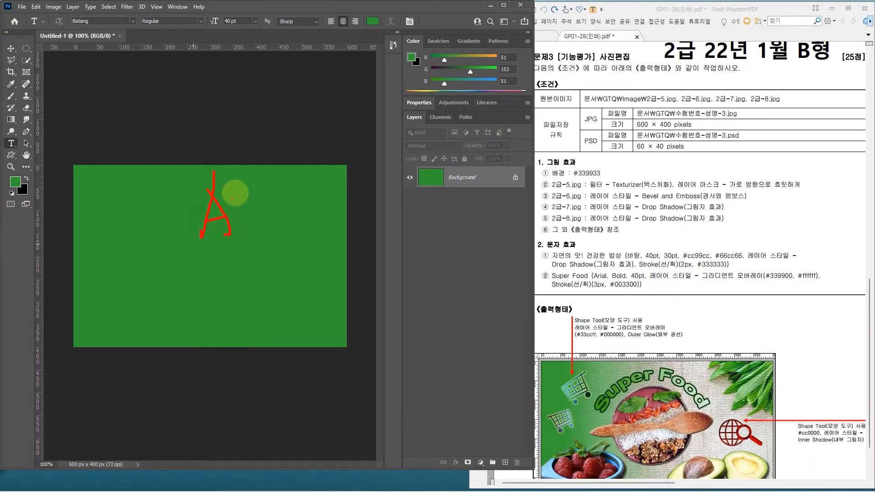
pyautogui.press('Escape')
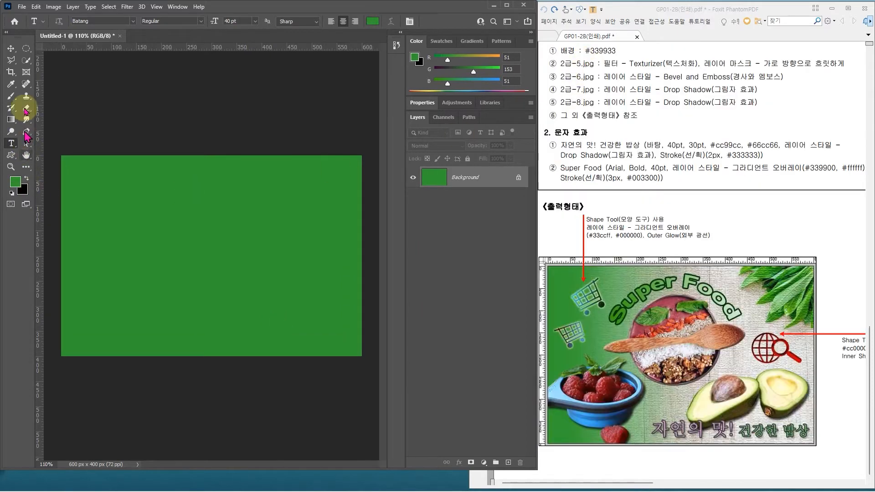
# Step: Open the source images 2급-5.jpg, 2급-6.jpg, 2급-7.jpg and 2급-8.jpg together from the GTQ Image folder
pyautogui.click(21, 7)
pyautogui.click(33, 29)
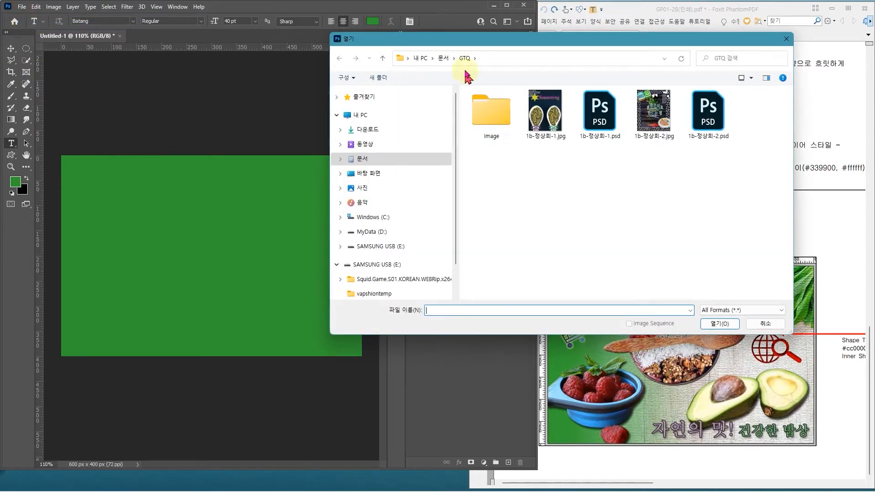
pyautogui.doubleClick(496, 118)
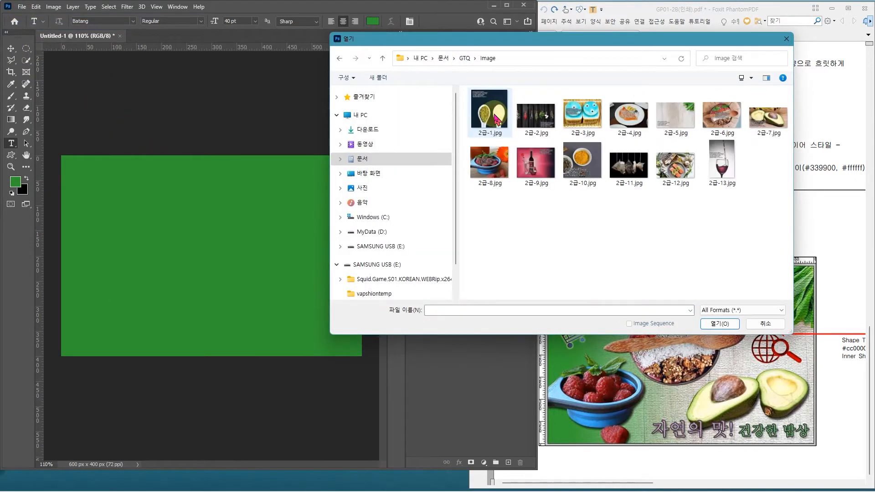
pyautogui.moveTo(542, 48); pyautogui.dragTo(368, 126)
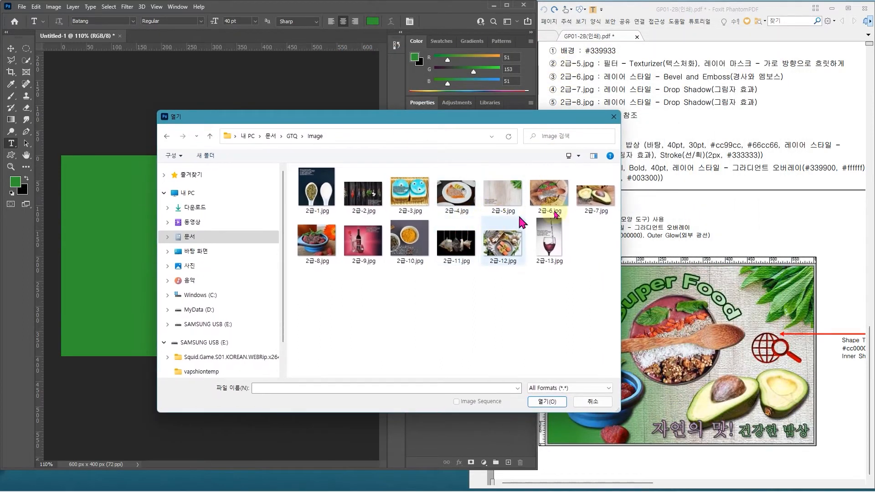
pyautogui.click(505, 204)
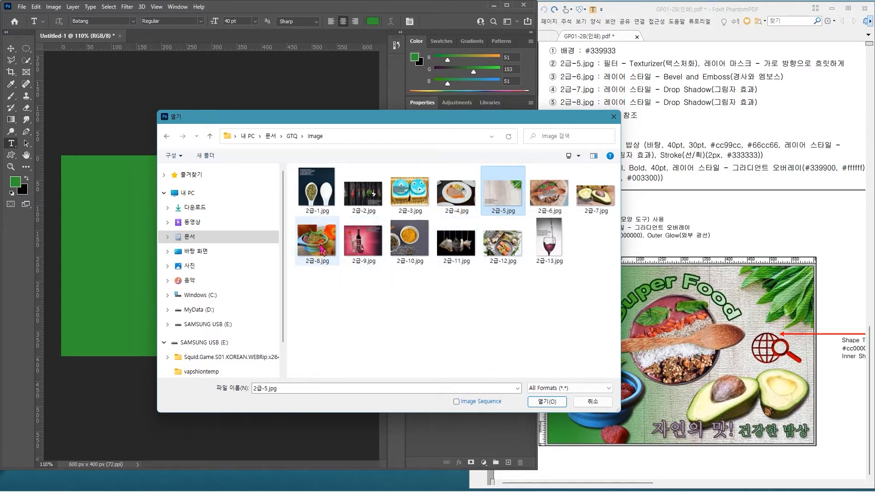
pyautogui.keyDown('shift'); pyautogui.click(321, 250); pyautogui.keyUp('shift')
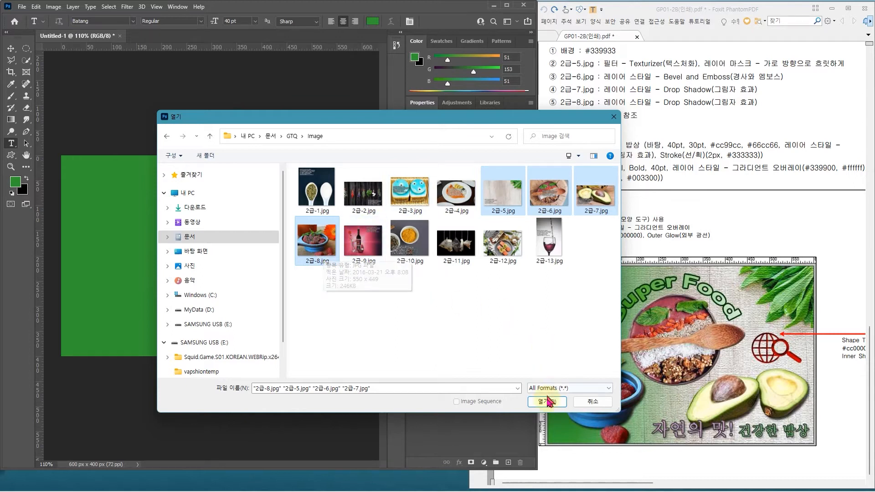
pyautogui.click(547, 403)
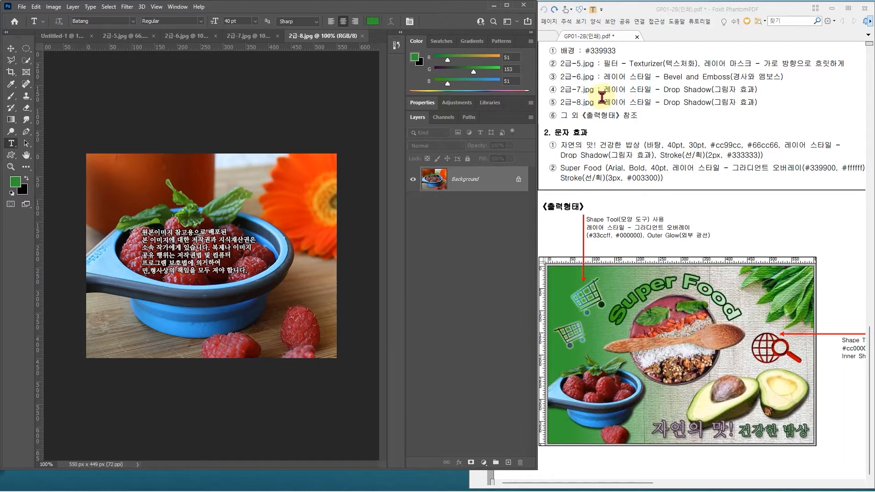
# Step: Copy the whole 2급-5.jpg image into the green document and scale it down to the canvas width
pyautogui.click(127, 36)
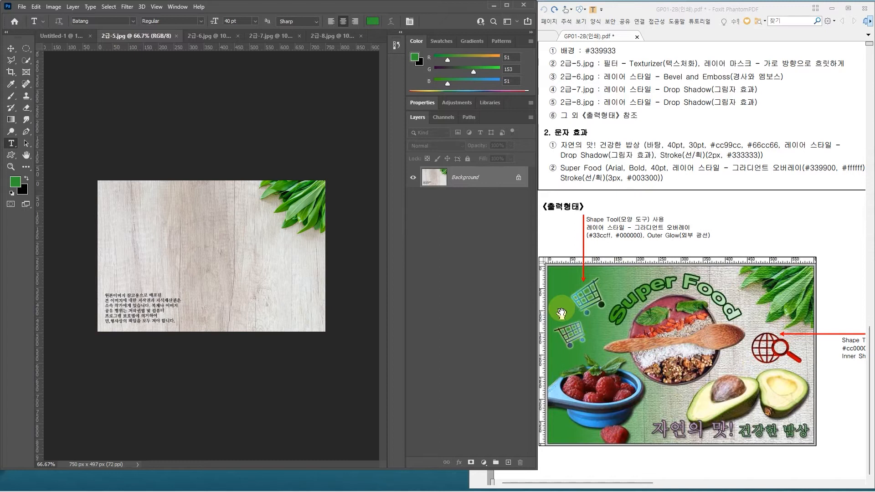
pyautogui.hotkey('ctrl', 'a')
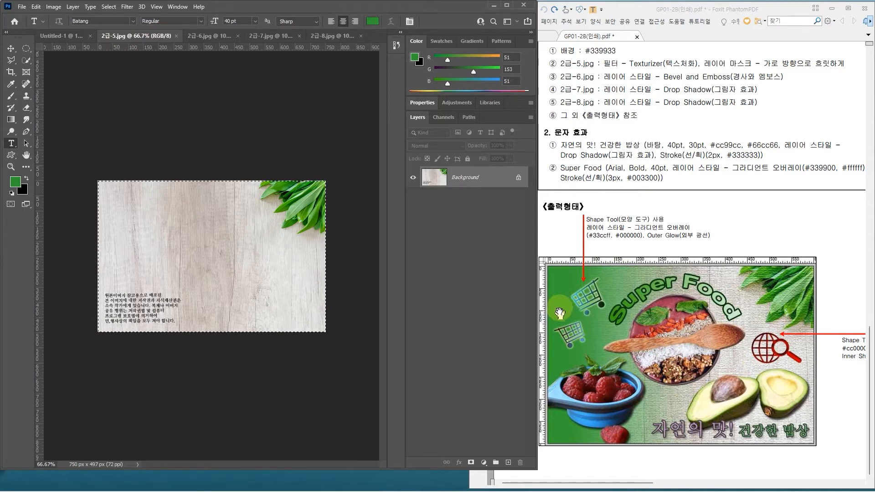
pyautogui.click(51, 35)
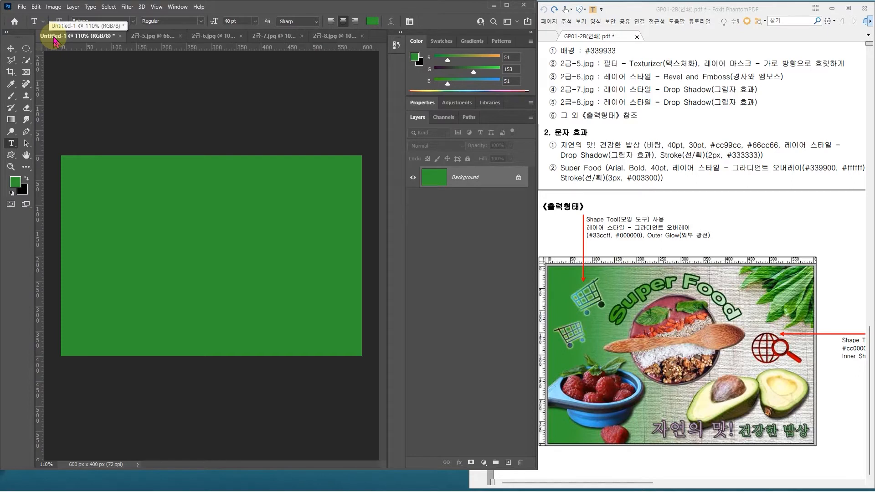
pyautogui.hotkey('ctrl', 'v')
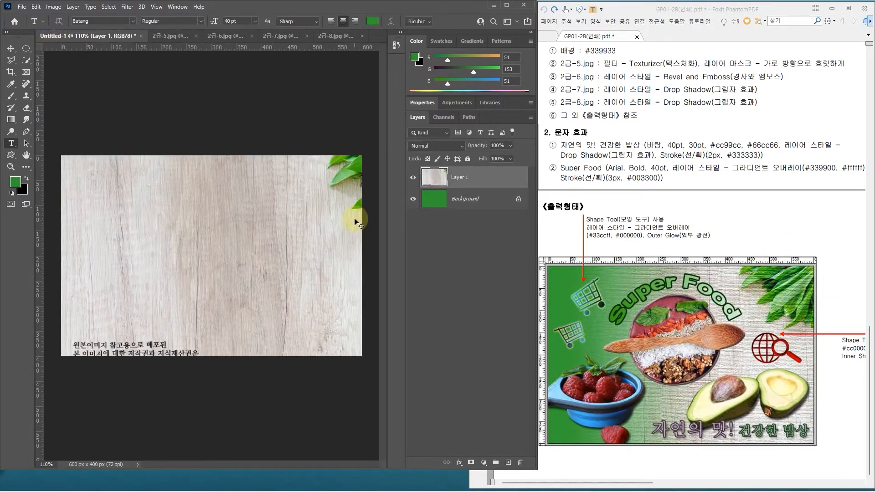
pyautogui.hotkey('ctrl', 't')
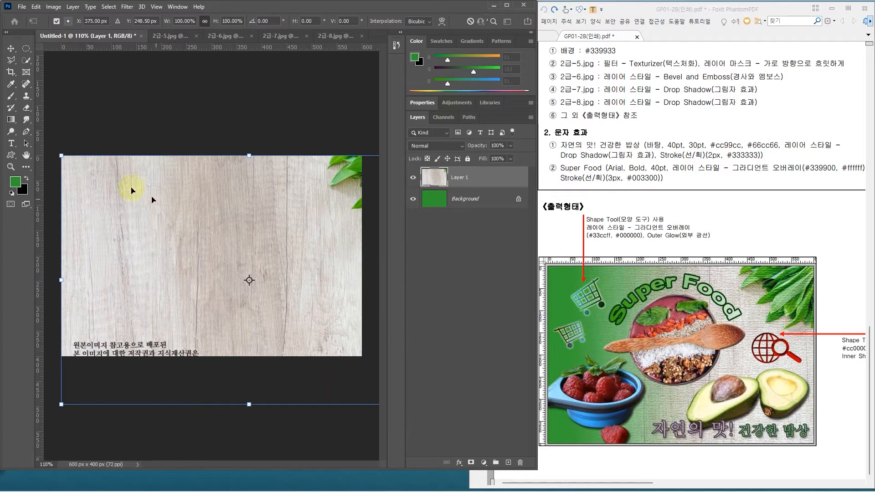
pyautogui.moveTo(437, 405); pyautogui.dragTo(405, 353)
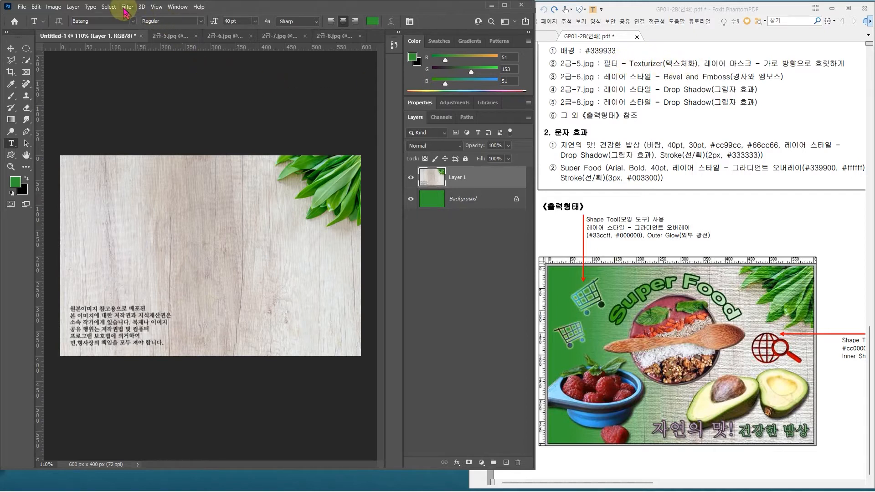
# Step: Apply the Texturizer filter with the Canvas texture to the wood image layer and rename that layer 5
pyautogui.click(126, 8)
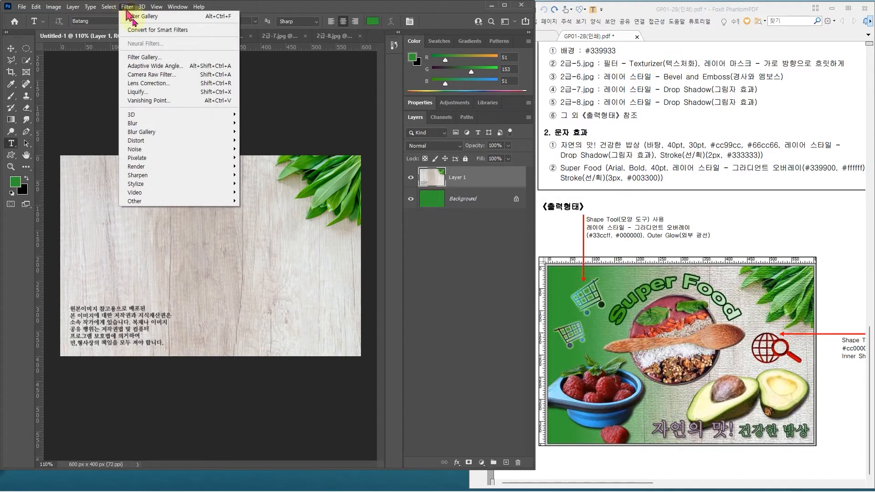
pyautogui.click(151, 58)
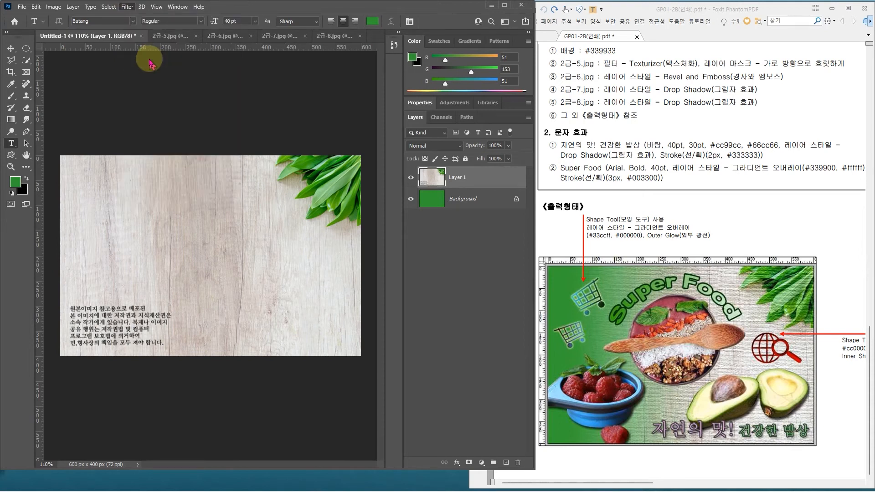
pyautogui.click(376, 221)
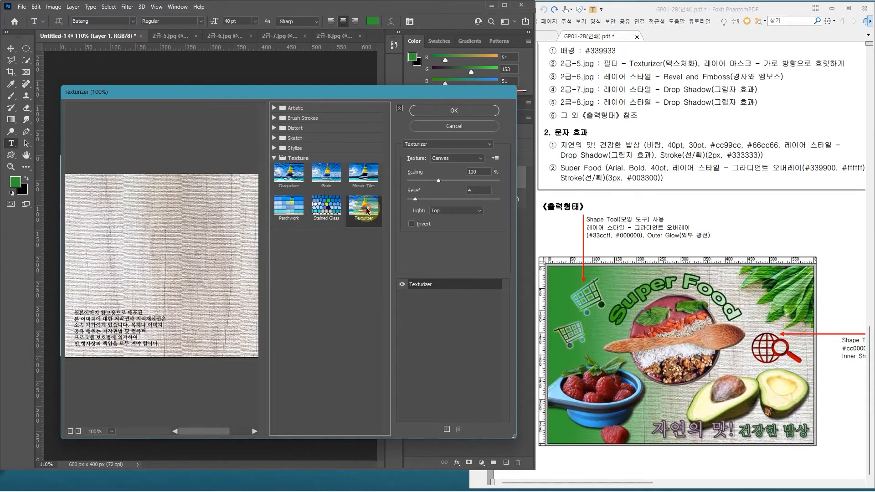
pyautogui.click(453, 111)
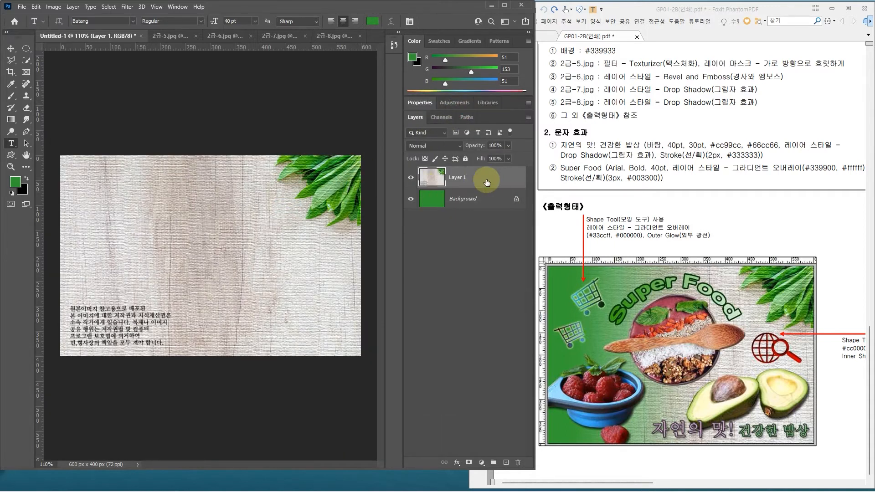
pyautogui.write('5')
pyautogui.press('Return')
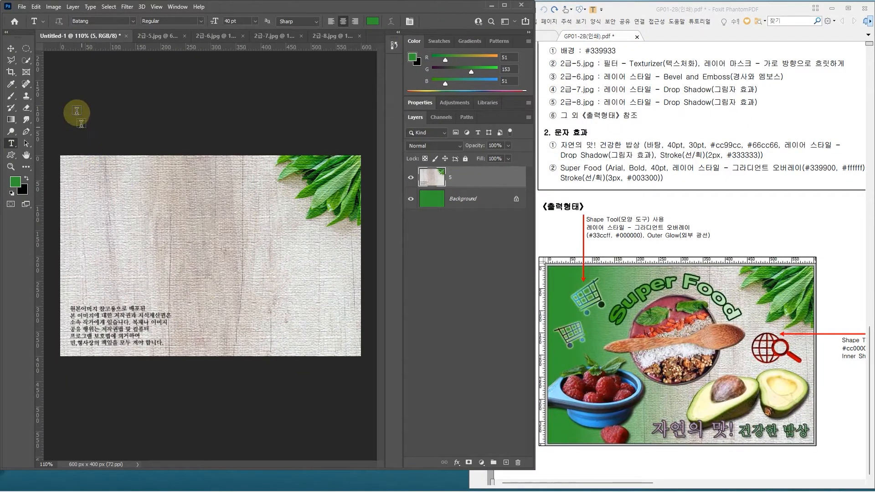
# Step: Save the document as a PSD in the GTQ folder, following the existing file names but ending in -3
pyautogui.click(21, 7)
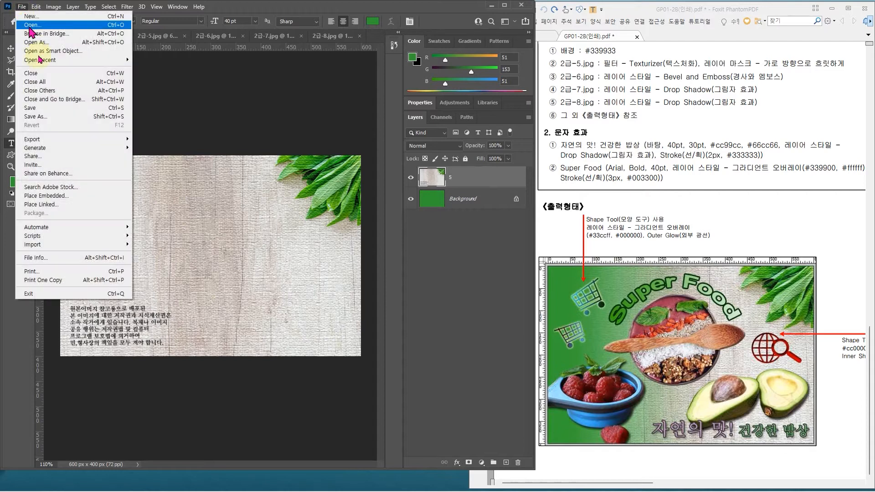
pyautogui.click(44, 109)
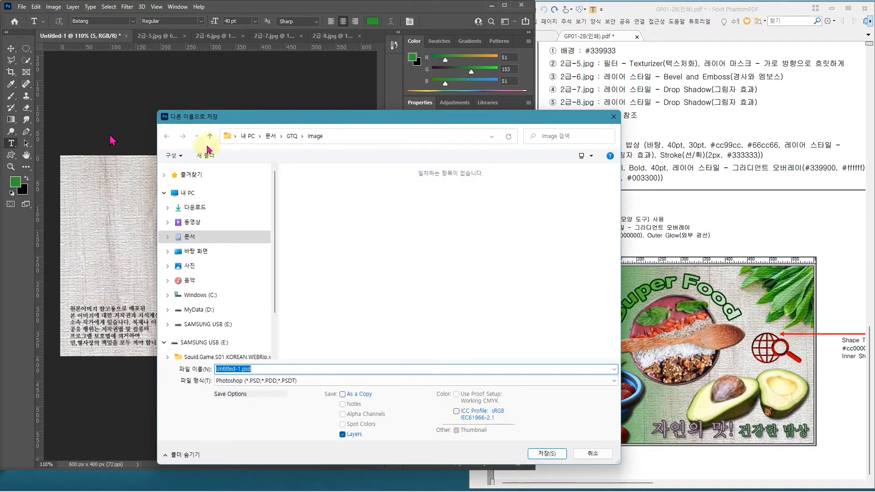
pyautogui.click(407, 219)
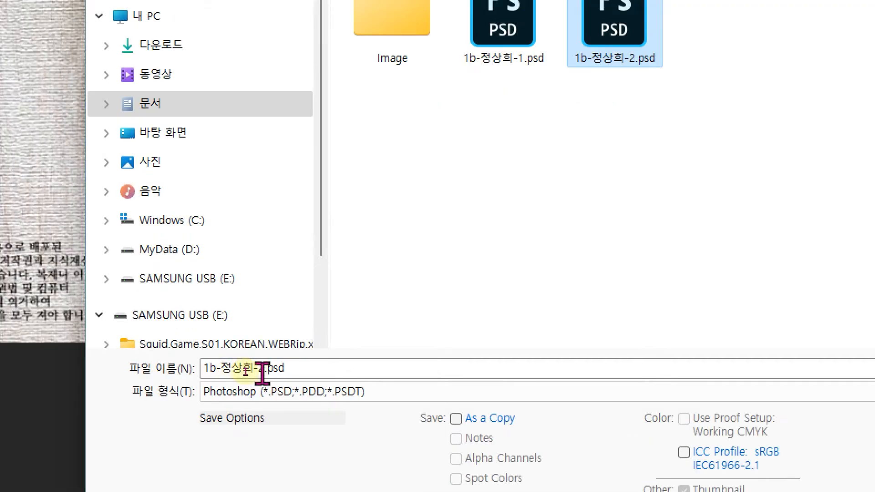
pyautogui.click(263, 373)
pyautogui.click(263, 369)
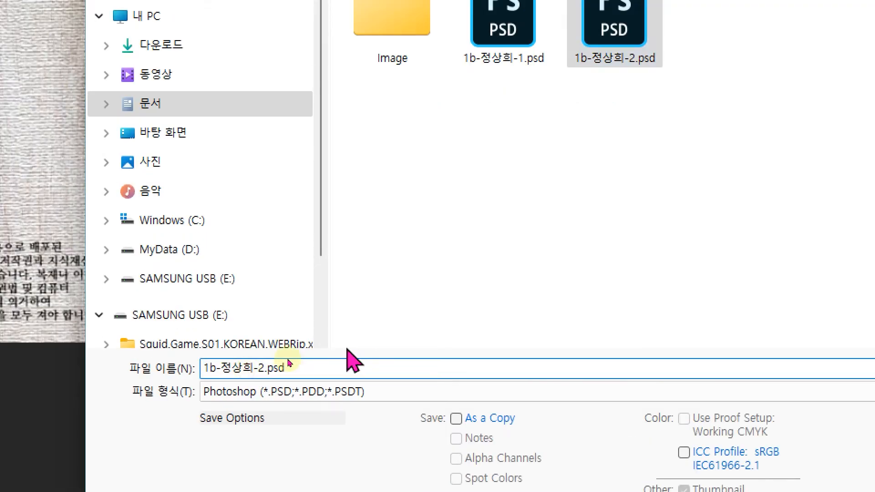
pyautogui.press('BackSpace')
pyautogui.write('3')
pyautogui.press('Return')
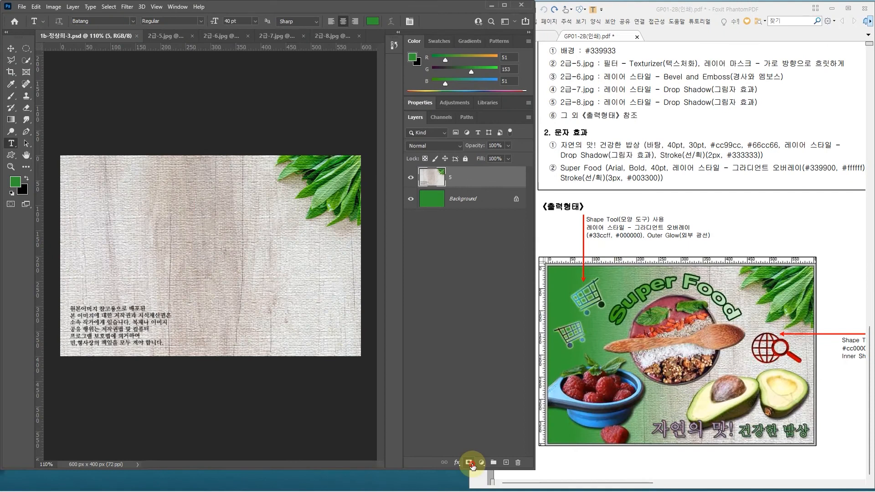
# Step: Add a layer mask to layer 5
pyautogui.click(469, 463)
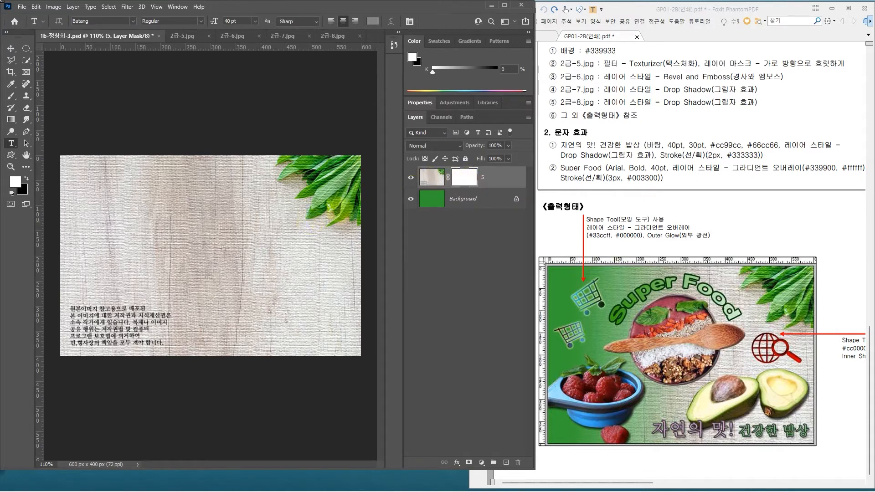
pyautogui.moveTo(269, 355)
pyautogui.mouseDown()
pyautogui.moveTo(146, 353)
pyautogui.moveTo(172, 141)
pyautogui.moveTo(375, 265)
pyautogui.mouseUp()
pyautogui.moveTo(367, 307); pyautogui.dragTo(258, 375)
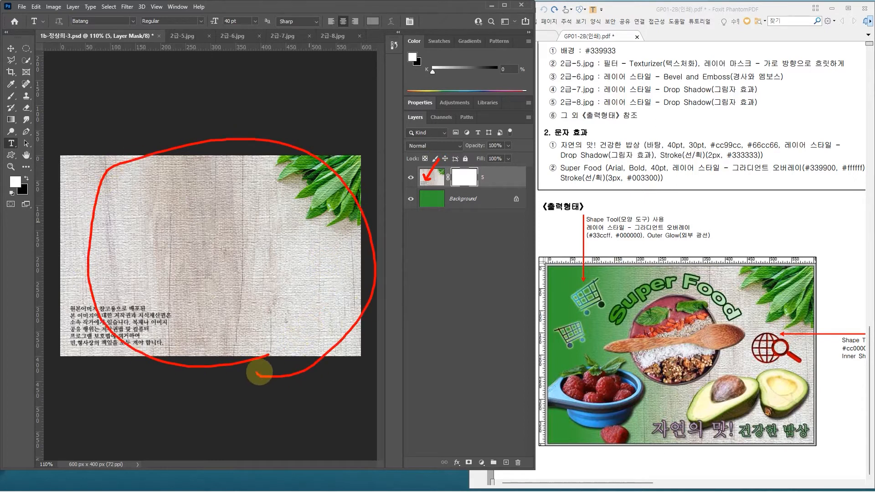
pyautogui.press('Escape')
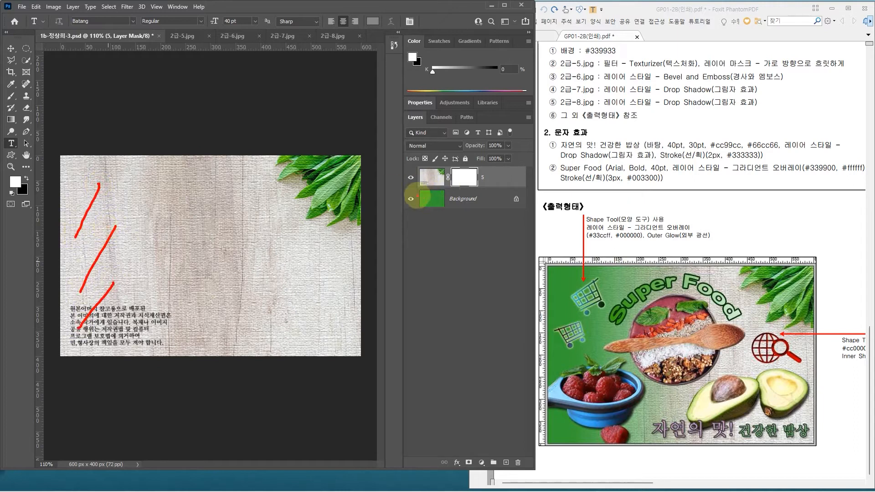
pyautogui.moveTo(601, 375); pyautogui.dragTo(575, 373)
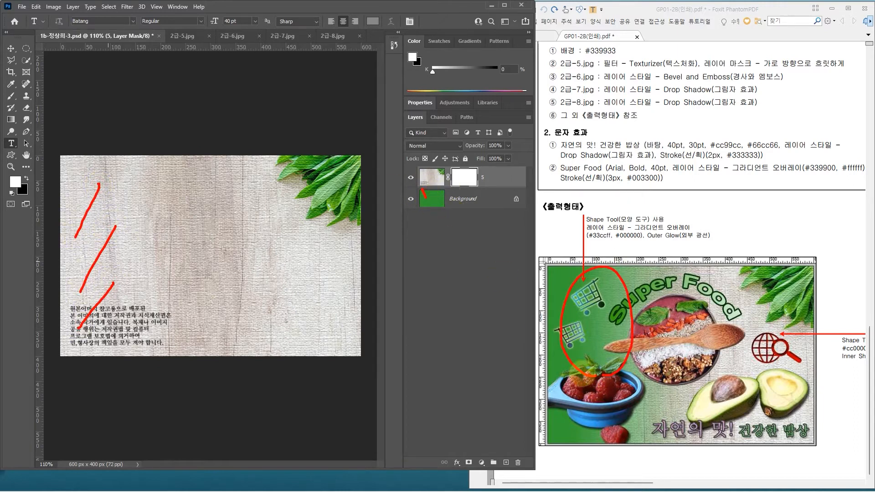
pyautogui.press('Escape')
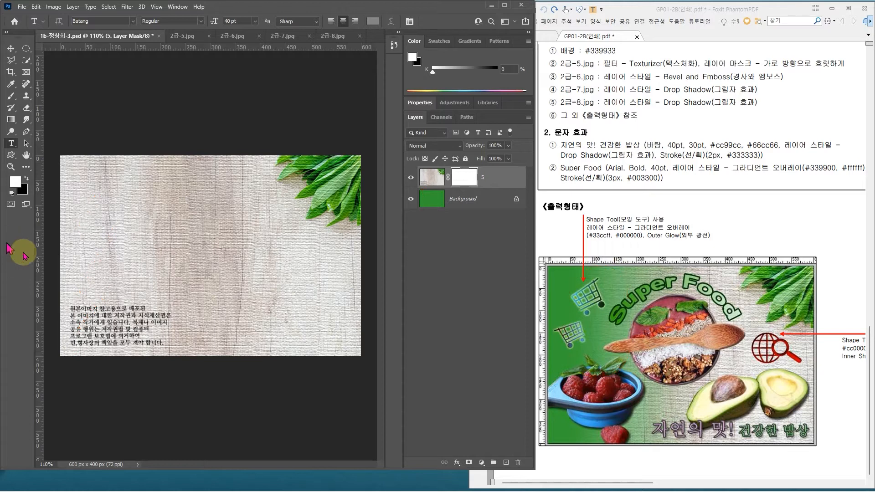
# Step: Set the Gradient tool to the black-to-white preset from the 기본 사항 gradient group
pyautogui.click(15, 121)
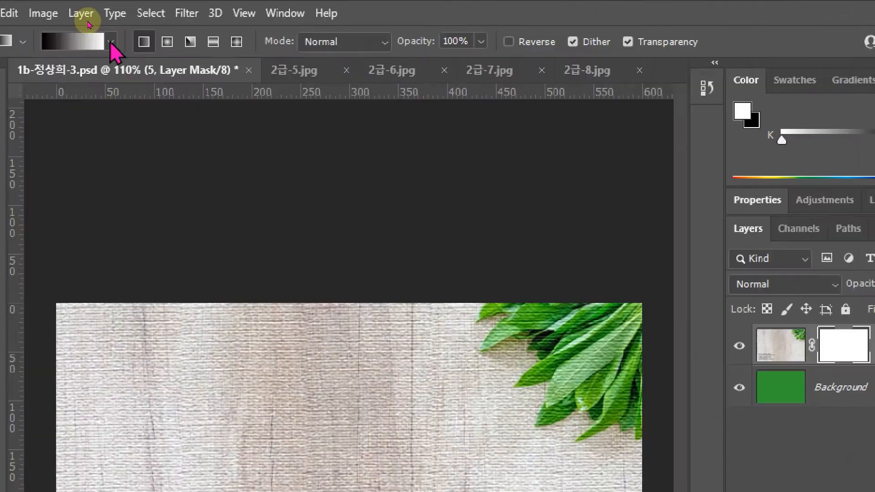
pyautogui.click(111, 41)
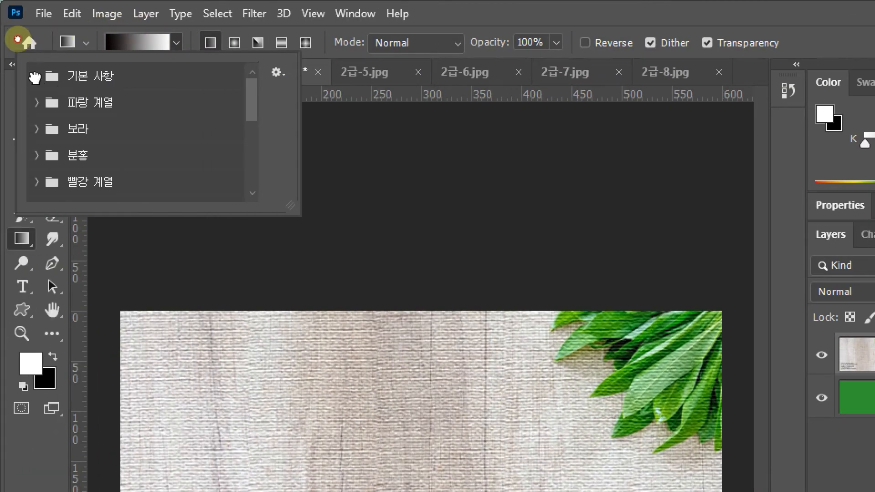
pyautogui.click(34, 76)
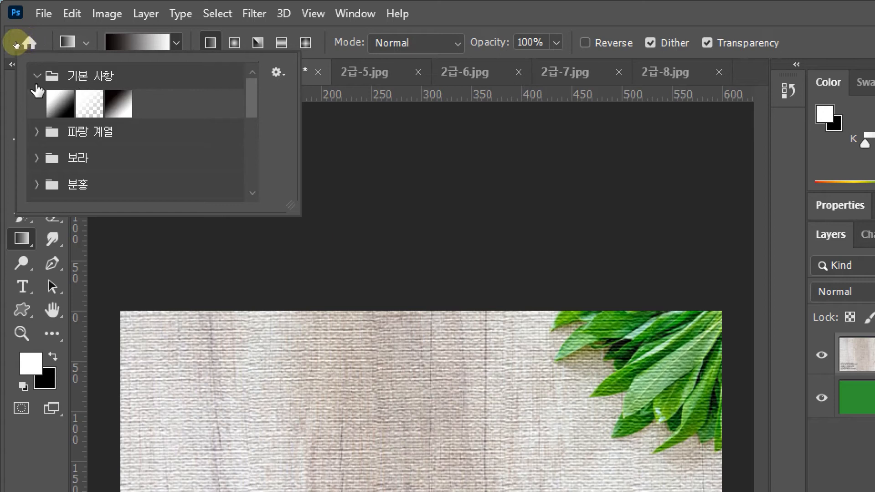
pyautogui.click(40, 76)
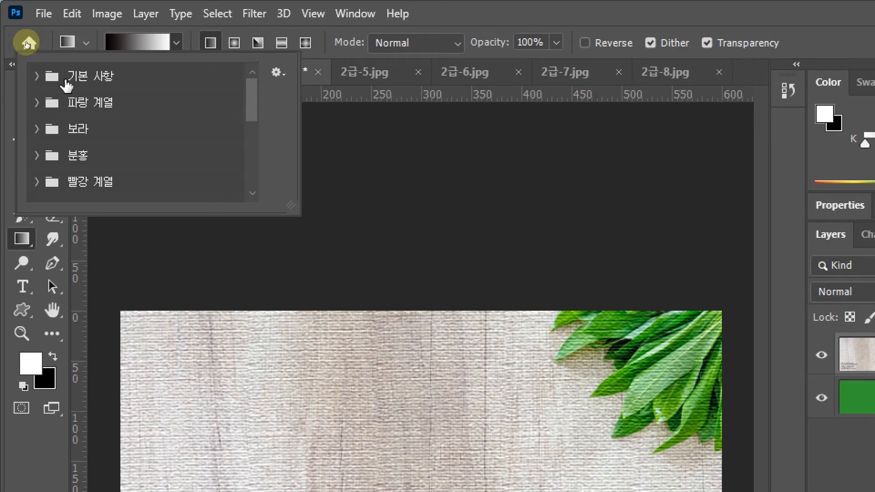
pyautogui.click(33, 77)
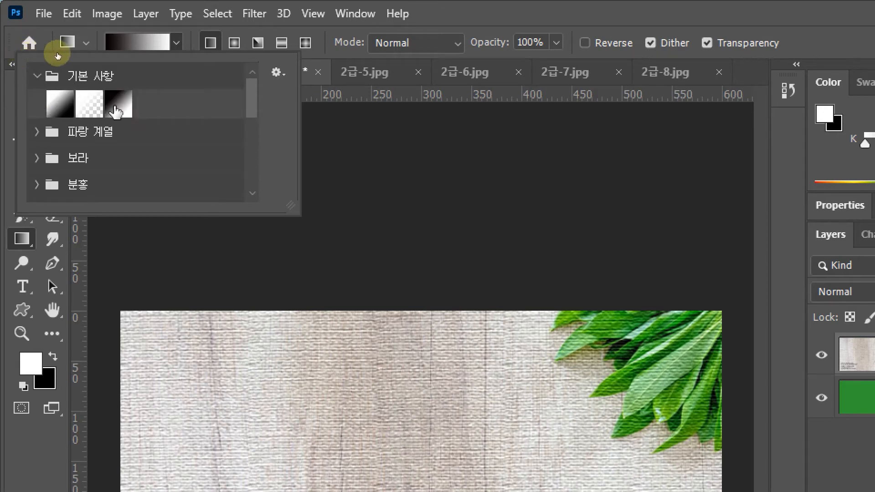
pyautogui.doubleClick(116, 109)
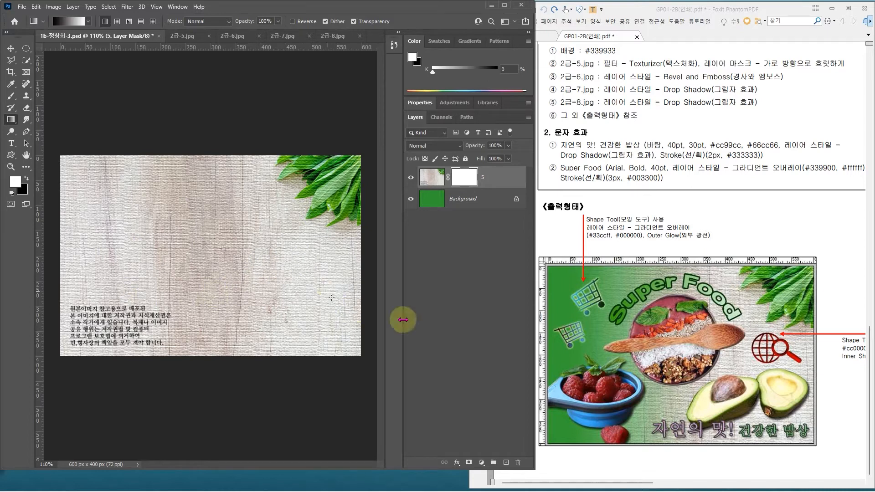
pyautogui.moveTo(602, 303); pyautogui.dragTo(580, 343)
pyautogui.moveTo(627, 328); pyautogui.dragTo(583, 393)
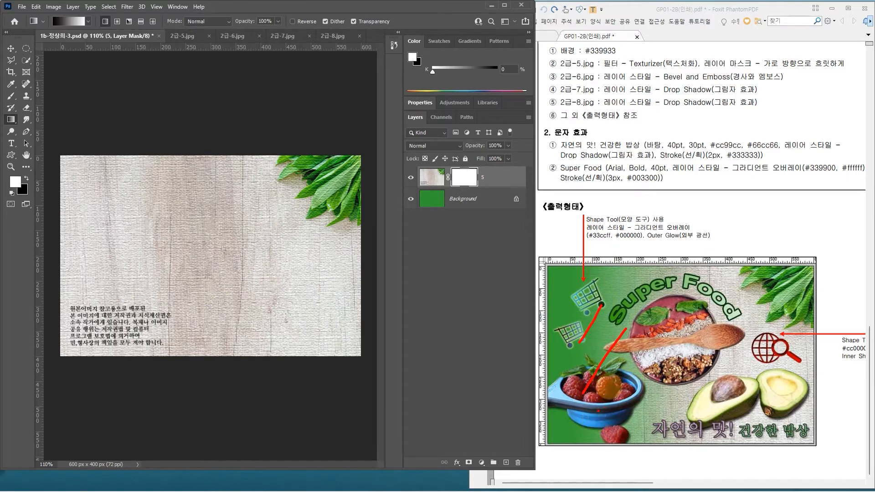
pyautogui.moveTo(633, 364); pyautogui.dragTo(583, 422)
pyautogui.moveTo(568, 272)
pyautogui.mouseDown()
pyautogui.moveTo(579, 289)
pyautogui.moveTo(599, 263)
pyautogui.moveTo(606, 299)
pyautogui.mouseUp()
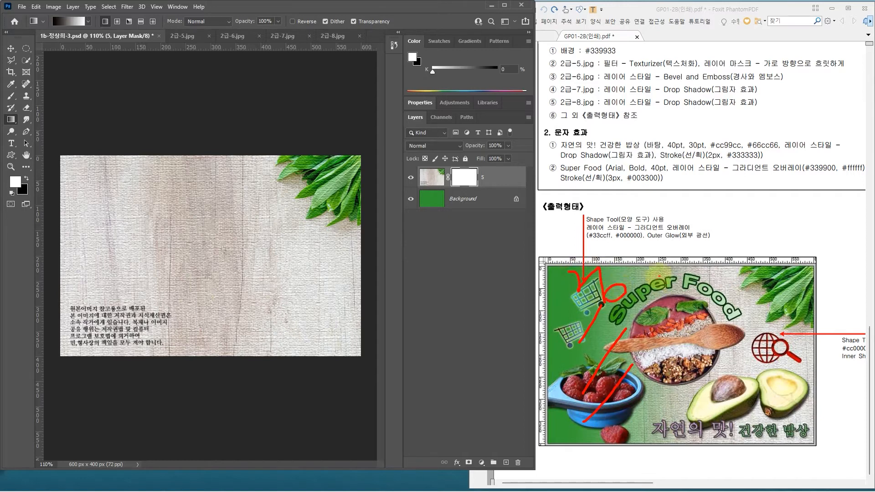
pyautogui.moveTo(630, 257)
pyautogui.mouseDown()
pyautogui.moveTo(652, 259)
pyautogui.moveTo(651, 315)
pyautogui.moveTo(674, 282)
pyautogui.mouseUp()
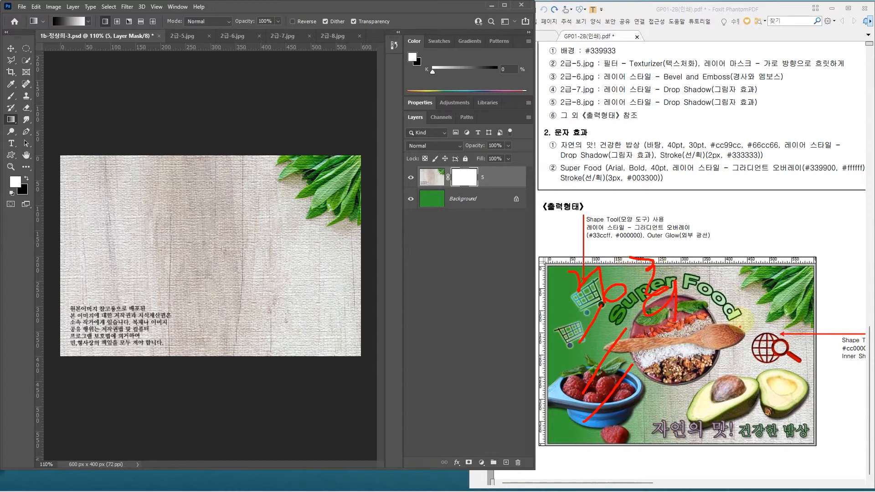
pyautogui.moveTo(759, 265)
pyautogui.mouseDown()
pyautogui.moveTo(766, 284)
pyautogui.moveTo(755, 285)
pyautogui.moveTo(767, 297)
pyautogui.moveTo(759, 308)
pyautogui.moveTo(785, 295)
pyautogui.mouseUp()
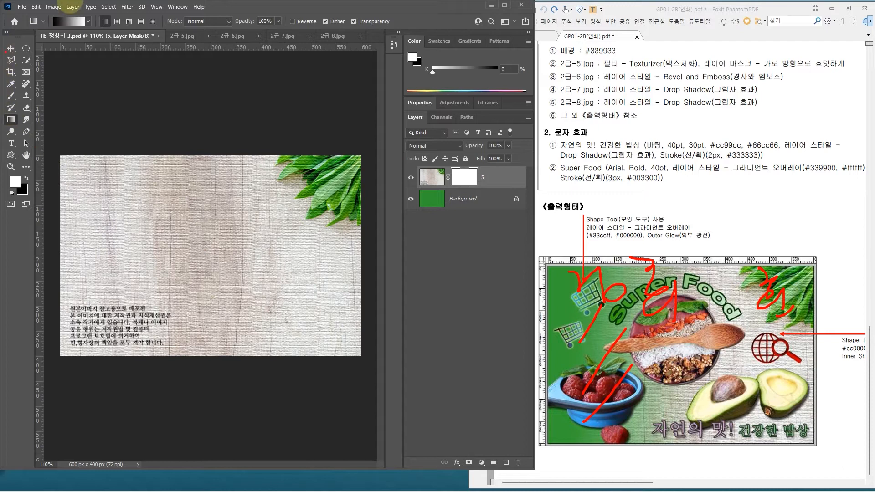
pyautogui.press('Escape')
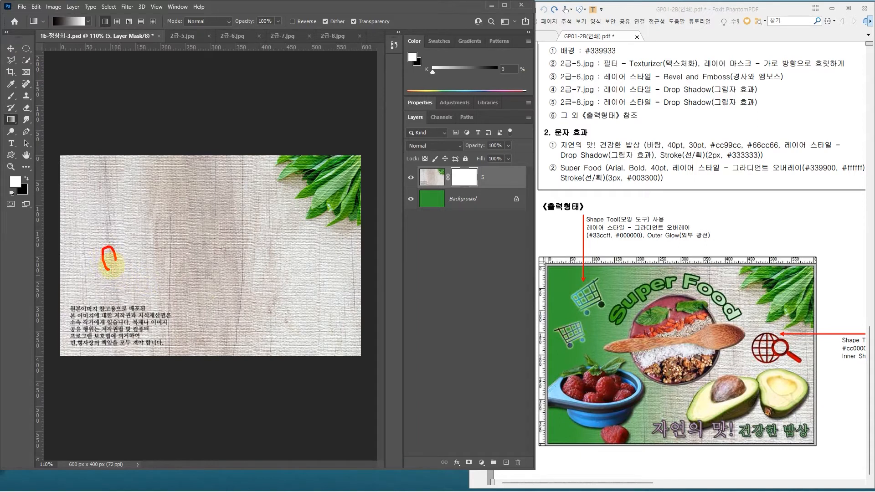
pyautogui.moveTo(117, 259); pyautogui.dragTo(282, 254)
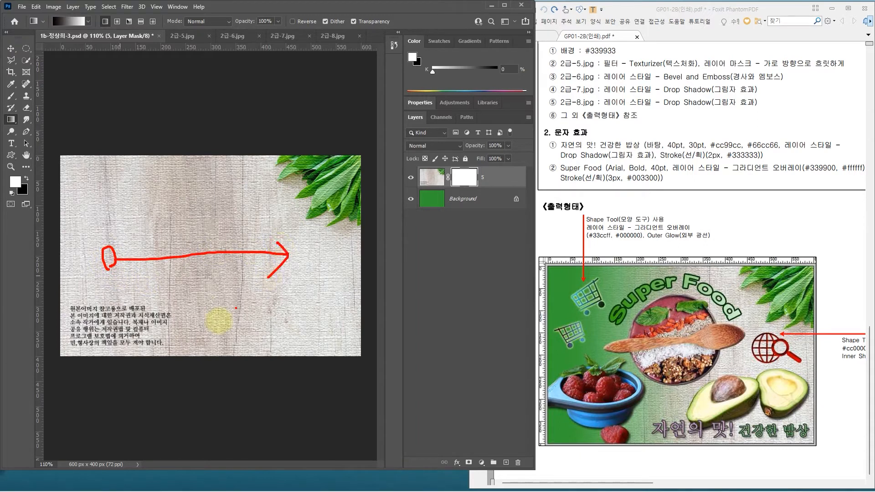
pyautogui.press('Escape')
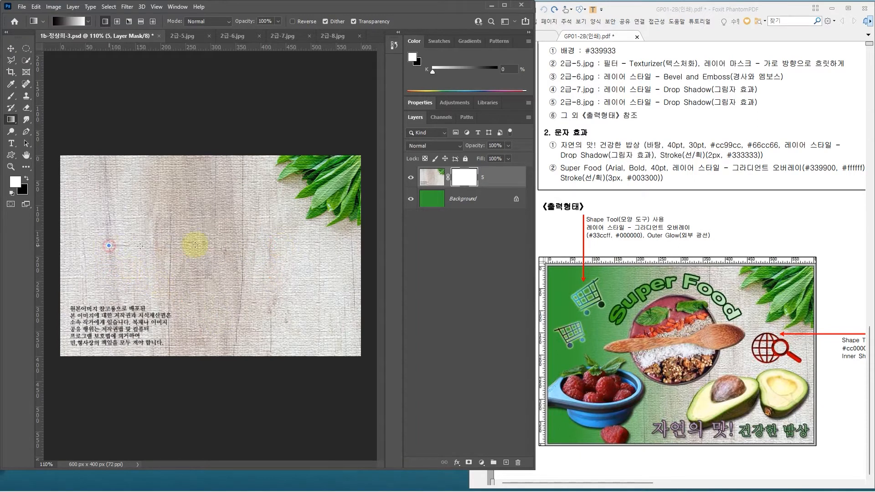
# Step: Try horizontal black-to-white gradients of different lengths on layer 5's mask and undo each one
pyautogui.moveTo(296, 249); pyautogui.dragTo(297, 249)
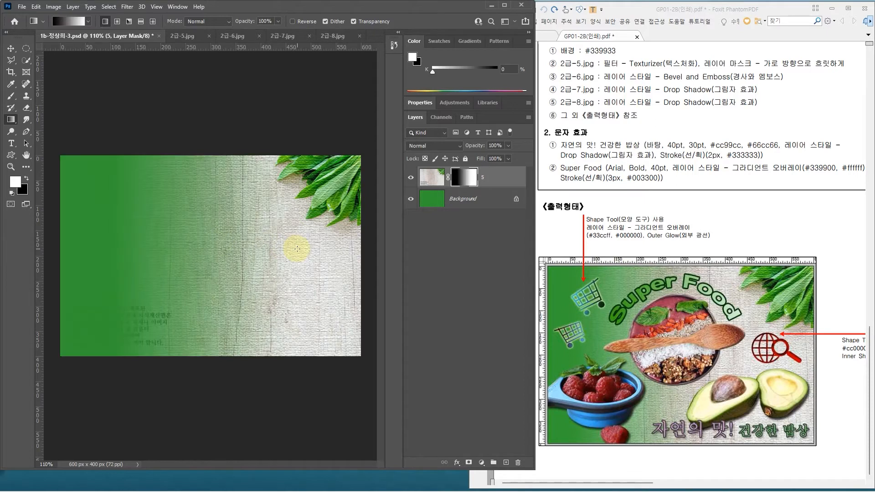
pyautogui.hotkey('ctrl', 'z')
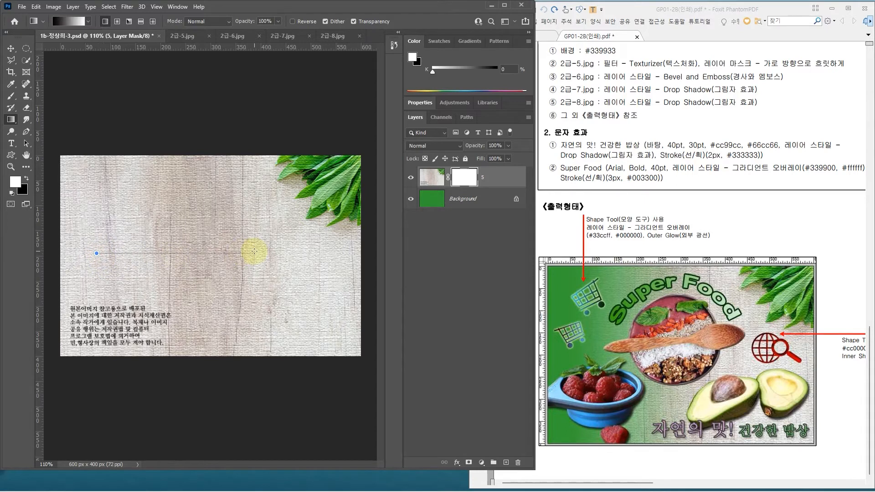
pyautogui.moveTo(254, 251); pyautogui.dragTo(254, 252)
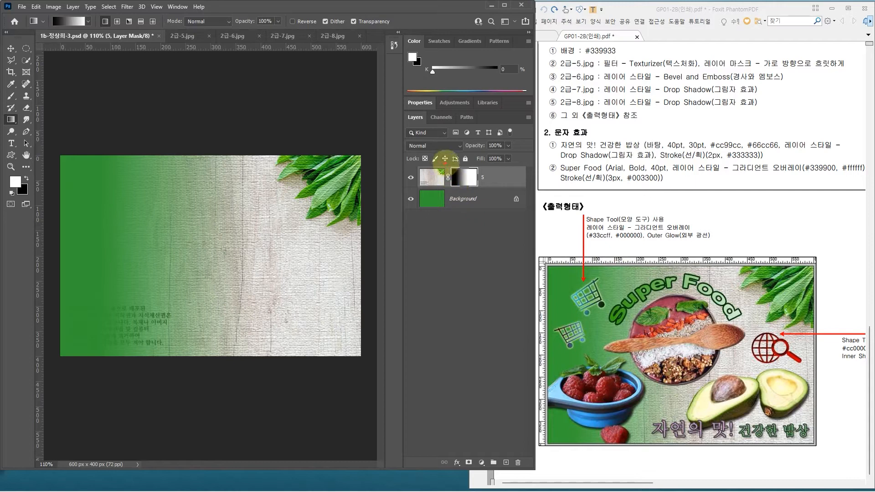
pyautogui.click(469, 175)
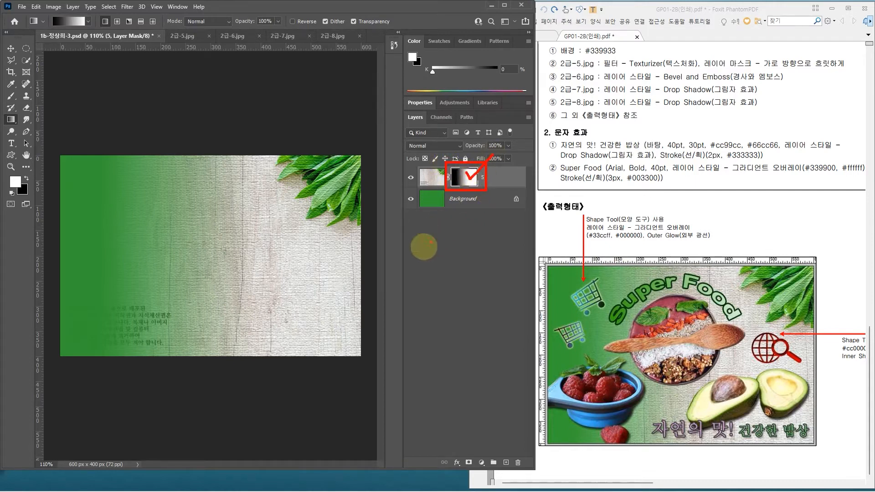
pyautogui.hotkey('ctrl', 'z')
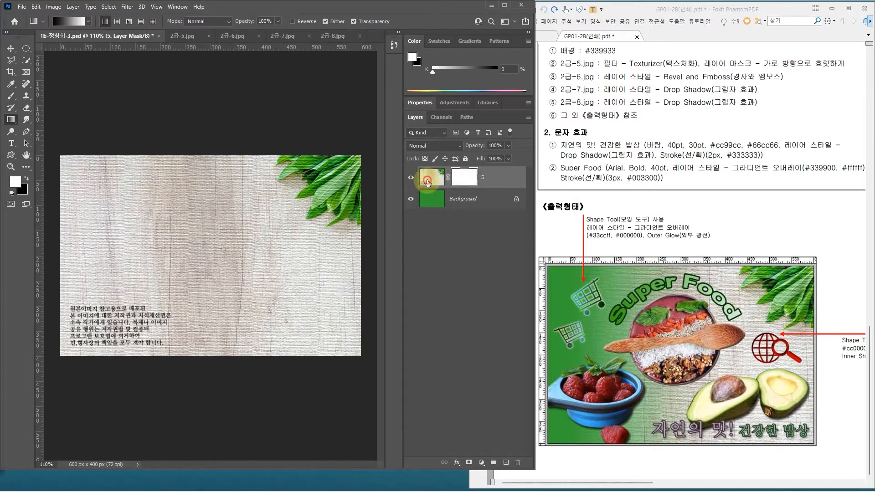
# Step: Try the horizontal gradient on layer 5's image instead of its mask, and undo it
pyautogui.click(427, 182)
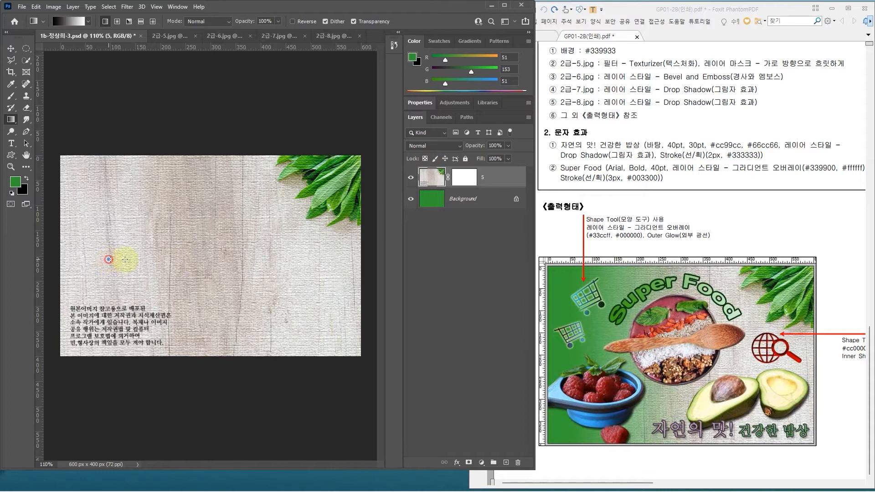
pyautogui.moveTo(234, 260); pyautogui.dragTo(258, 258)
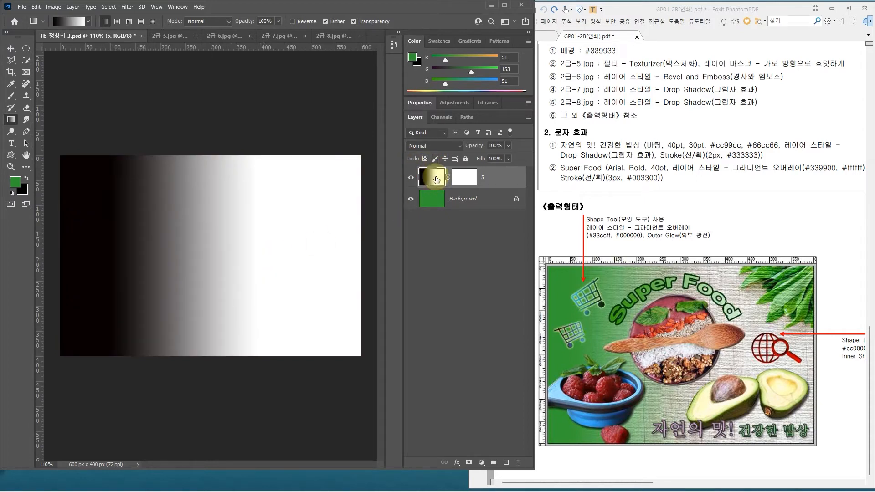
pyautogui.hotkey('ctrl', 'z')
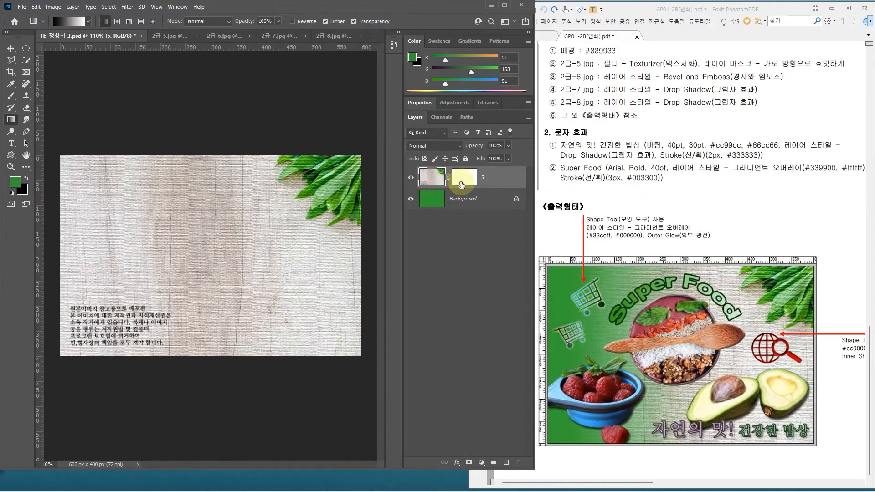
# Step: Fade layer 5 horizontally with a black-to-white gradient on its mask, from near the left side to just past the canvas centre
pyautogui.click(463, 183)
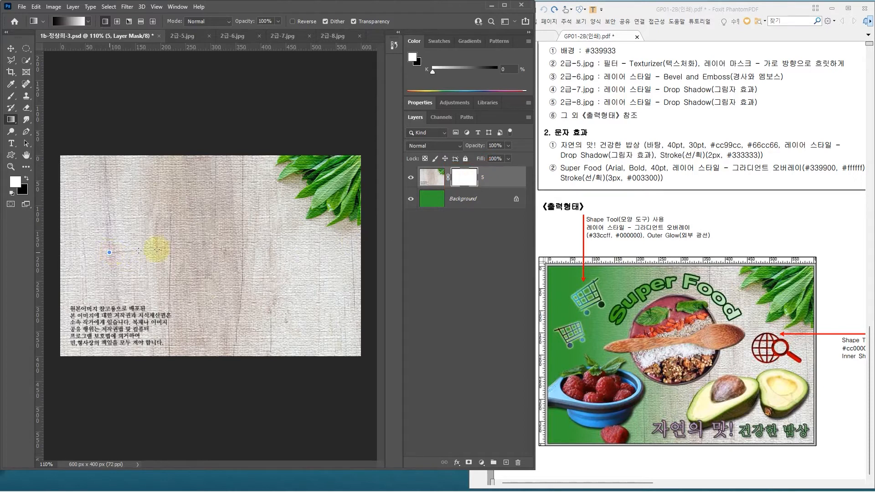
pyautogui.moveTo(209, 252); pyautogui.dragTo(209, 252)
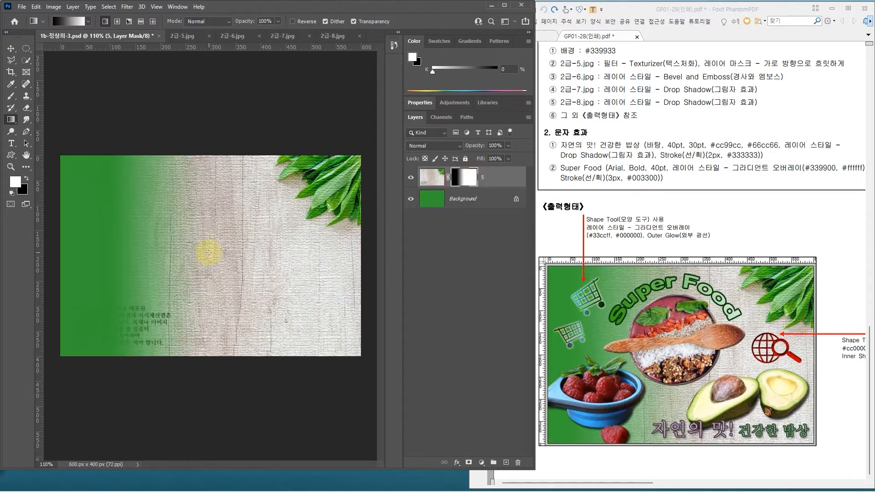
pyautogui.moveTo(110, 252); pyautogui.dragTo(252, 236)
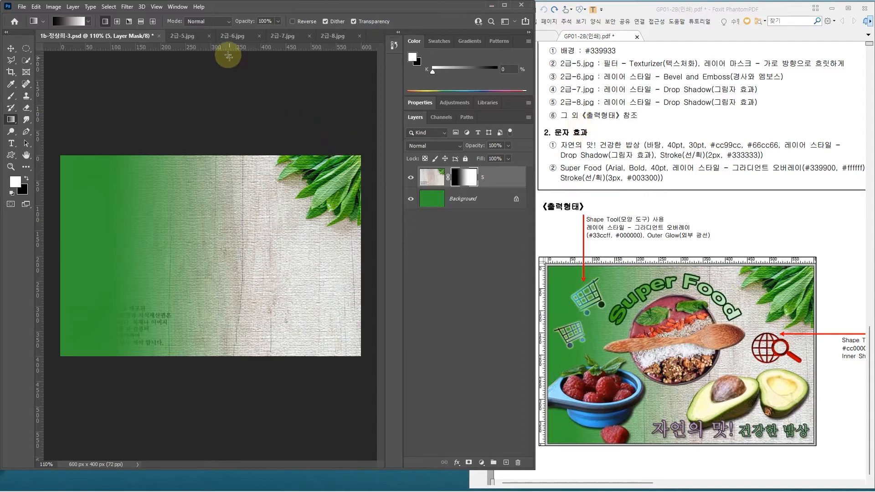
# Step: Close 2급-5.jpg and select the bowl with its wooden spoons in 2급-6.jpg using the Quick Selection tool
pyautogui.click(209, 39)
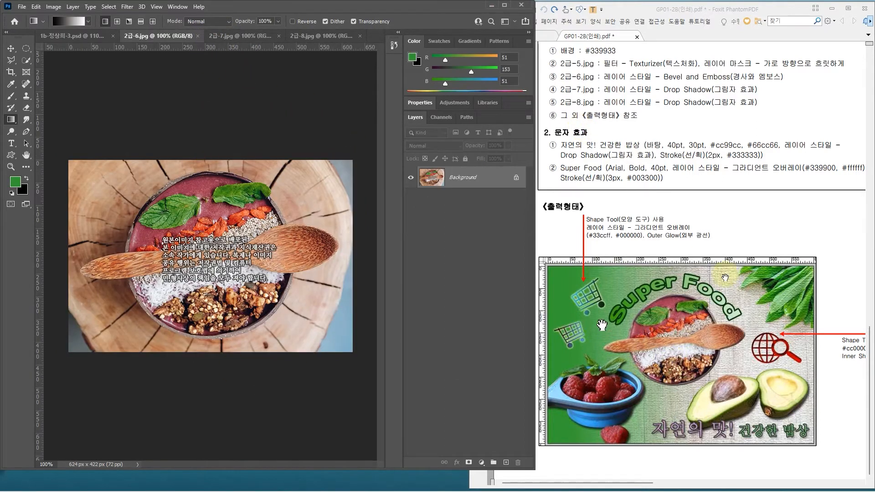
pyautogui.click(27, 62)
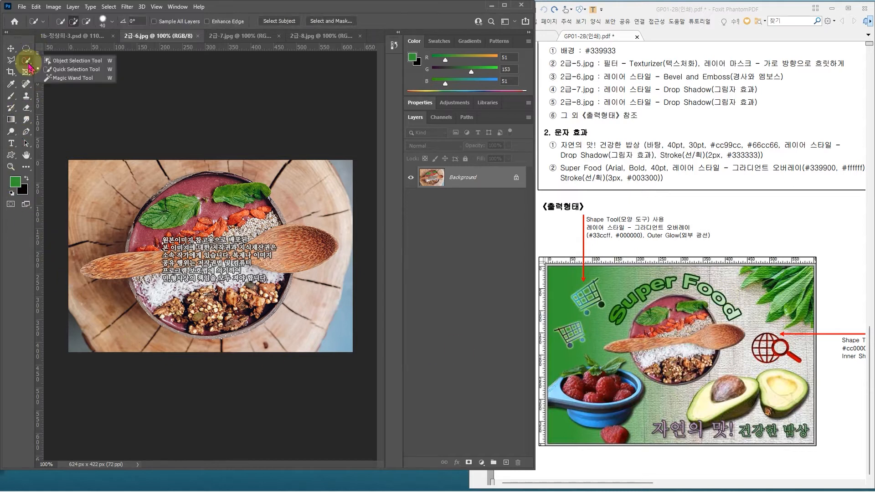
pyautogui.click(67, 71)
pyautogui.scroll(1, 238, 309)
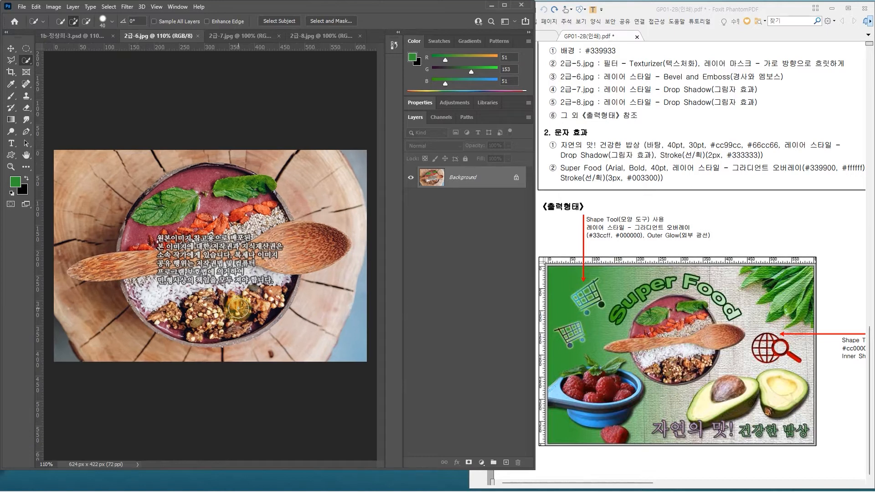
pyautogui.moveTo(206, 177)
pyautogui.mouseDown()
pyautogui.moveTo(173, 186)
pyautogui.moveTo(145, 214)
pyautogui.moveTo(132, 237)
pyautogui.moveTo(136, 266)
pyautogui.moveTo(166, 305)
pyautogui.moveTo(213, 322)
pyautogui.moveTo(246, 296)
pyautogui.moveTo(260, 269)
pyautogui.moveTo(258, 237)
pyautogui.moveTo(189, 239)
pyautogui.moveTo(254, 233)
pyautogui.moveTo(218, 236)
pyautogui.moveTo(225, 268)
pyautogui.mouseUp()
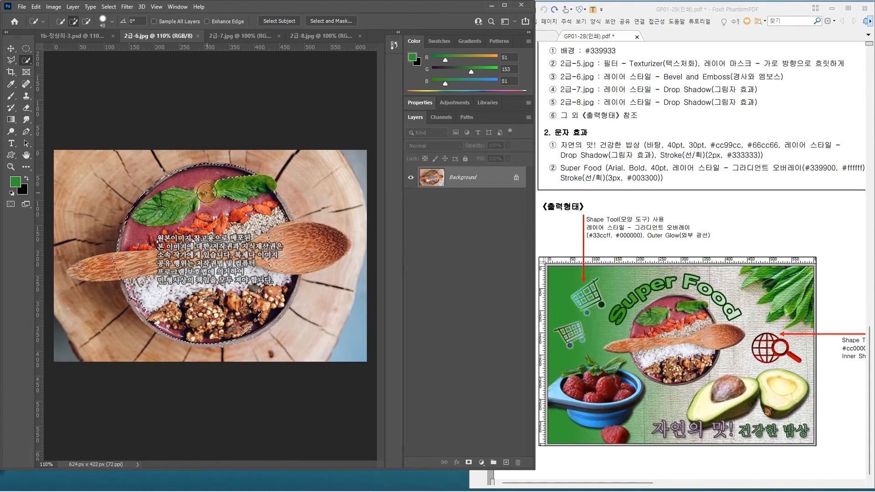
pyautogui.moveTo(255, 189); pyautogui.dragTo(253, 326)
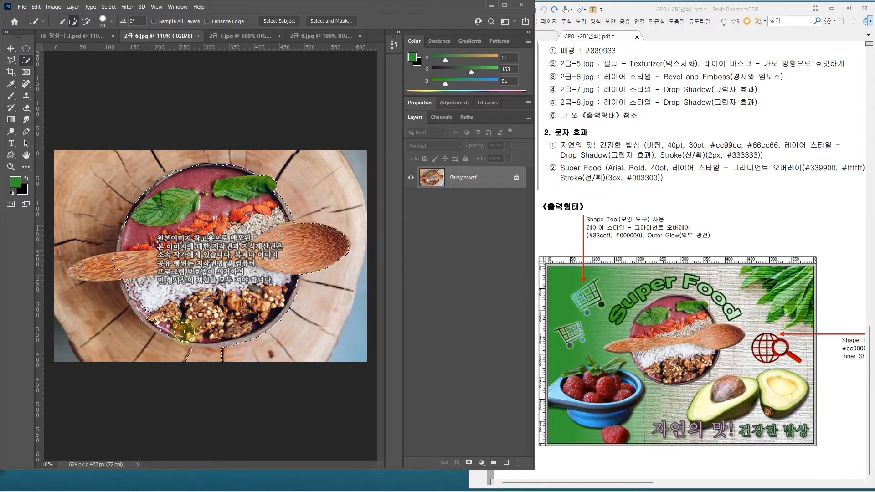
pyautogui.scroll(3, 190, 395)
pyautogui.scroll(1, 190, 395)
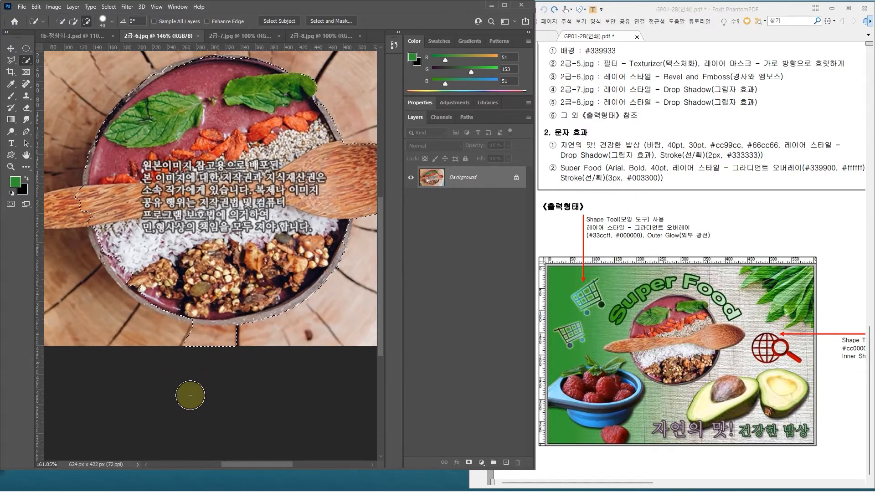
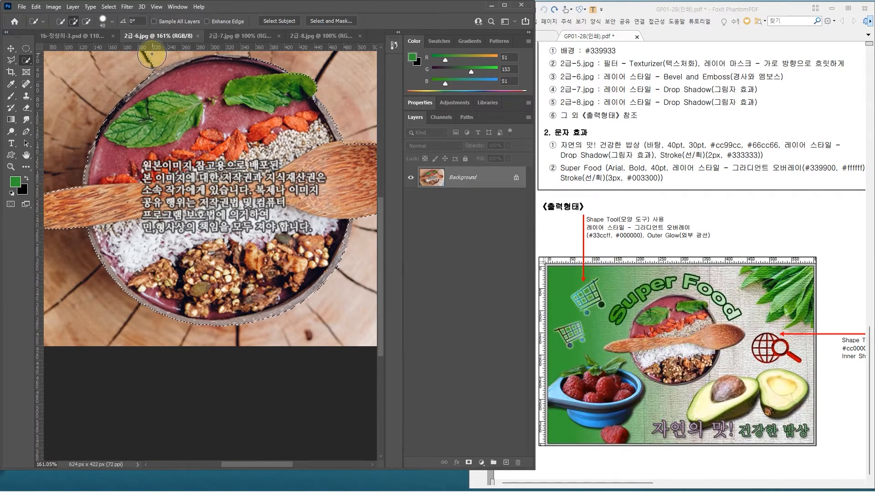
# Step: Finish refining the bowl and spoon selection with a smaller brush of size 15, and copy the selection into the composite document as a new layer
pyautogui.scroll(-3, 52, 232)
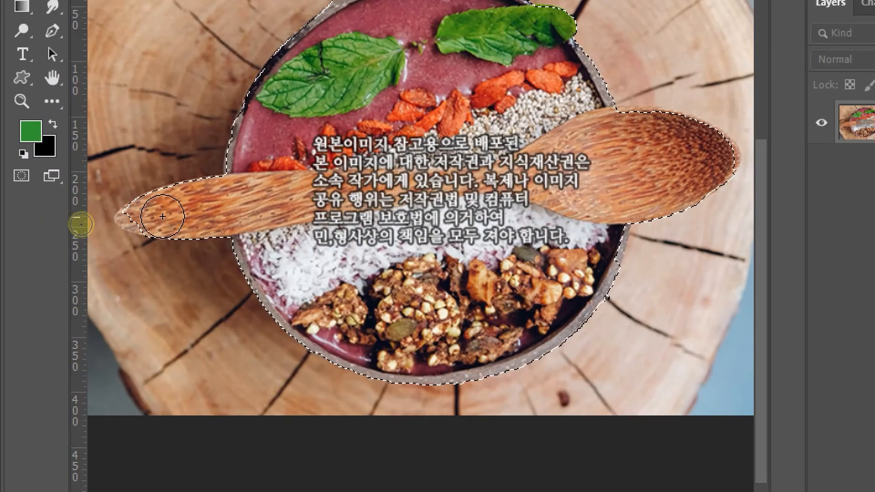
pyautogui.press('[')
pyautogui.press('[')
pyautogui.press('[')
pyautogui.press('[')
pyautogui.press('[')
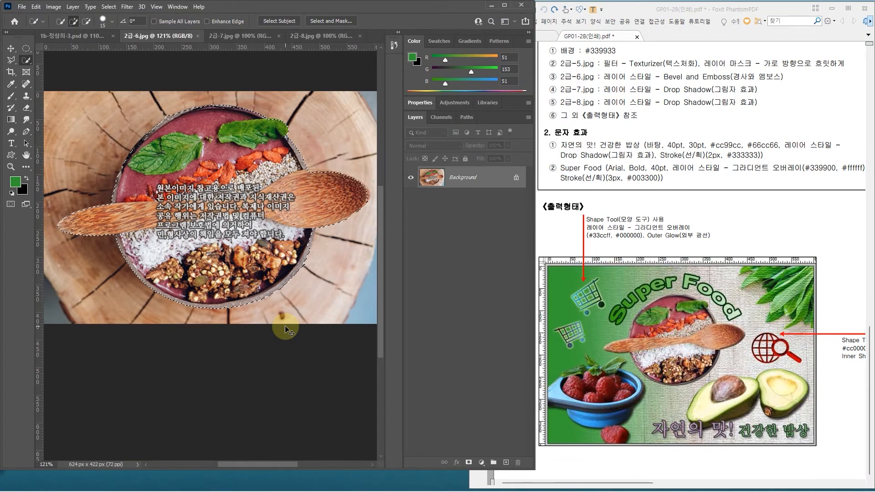
pyautogui.click(68, 35)
pyautogui.hotkey('ctrl', 'v')
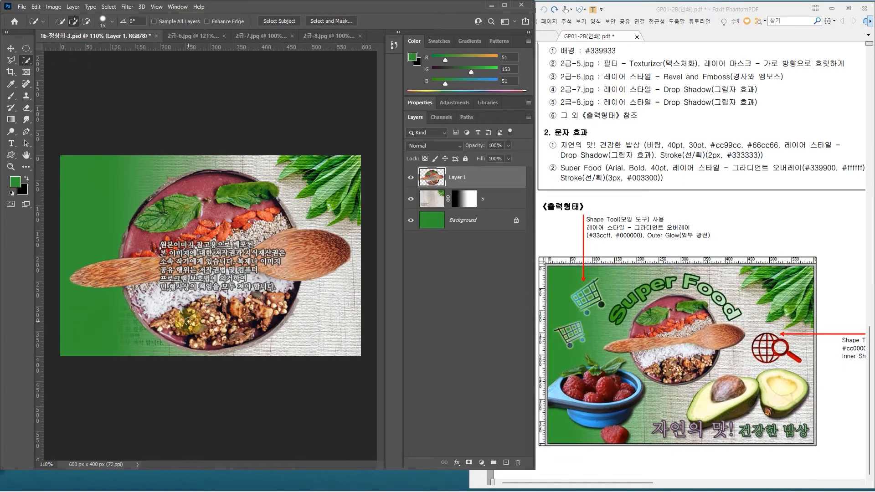
# Step: Scale the pasted bowl to about 56% and place it slightly left of the canvas centre, in the upper half
pyautogui.hotkey('ctrl', 't')
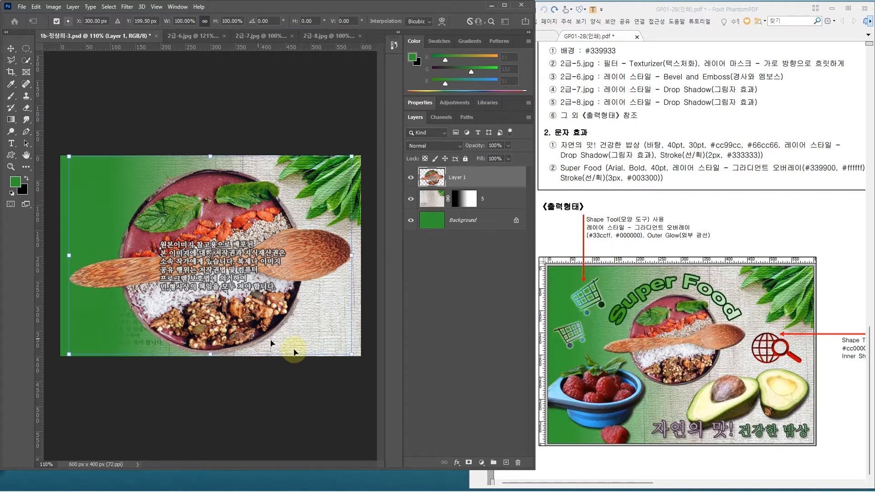
pyautogui.moveTo(352, 355); pyautogui.dragTo(228, 268)
pyautogui.moveTo(169, 235); pyautogui.dragTo(206, 258)
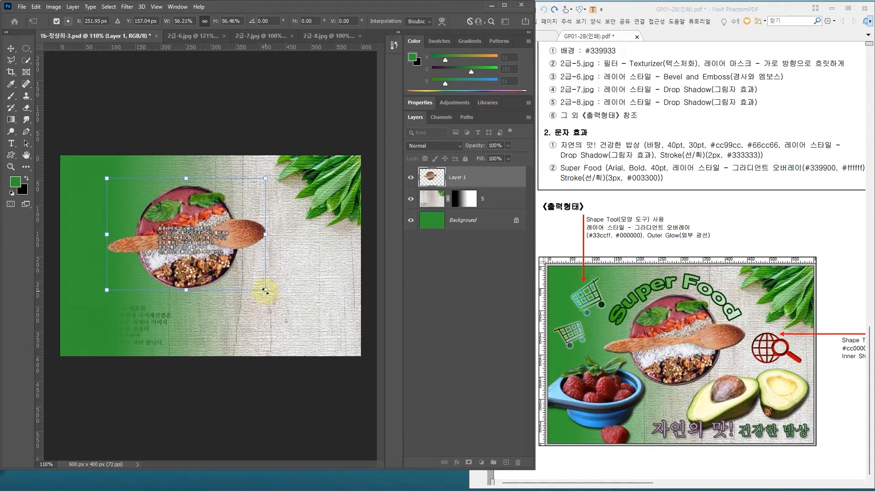
pyautogui.moveTo(264, 289); pyautogui.dragTo(266, 290)
pyautogui.press('Return')
# Step: Rename the bowl layer as 6 and add a Bevel & Emboss layer style with the Inner Bevel style
pyautogui.press('w')
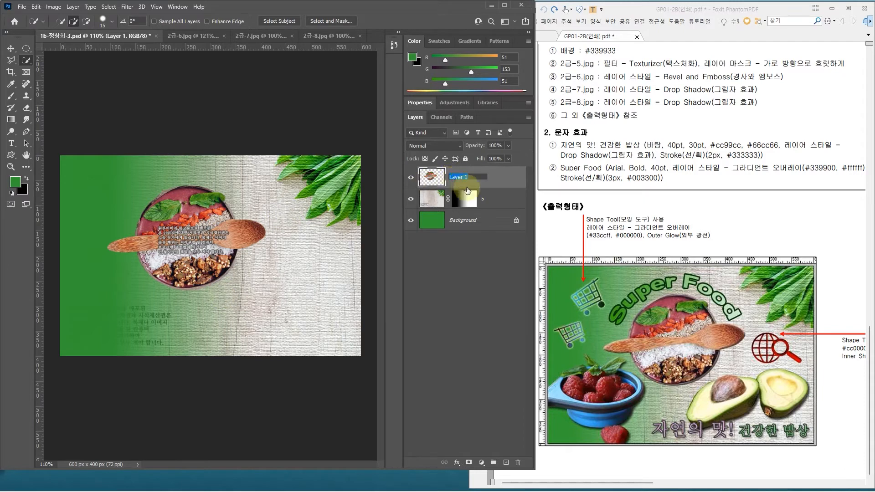
pyautogui.press('Return')
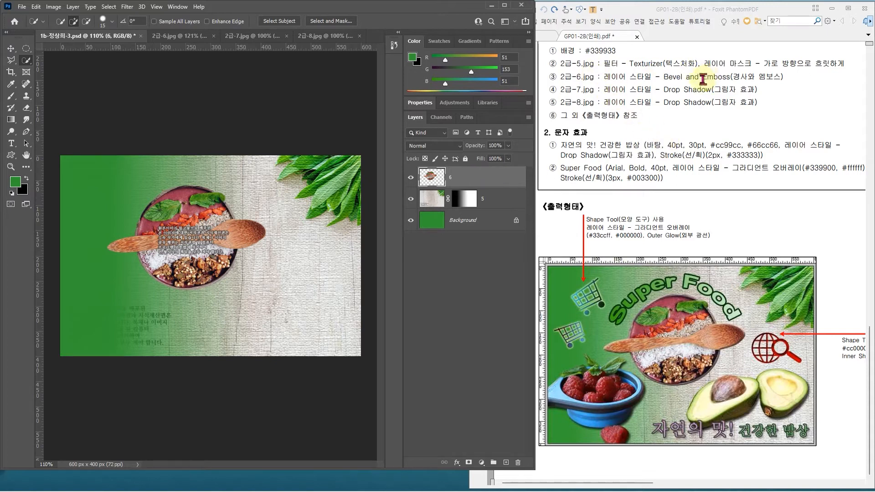
pyautogui.doubleClick(486, 178)
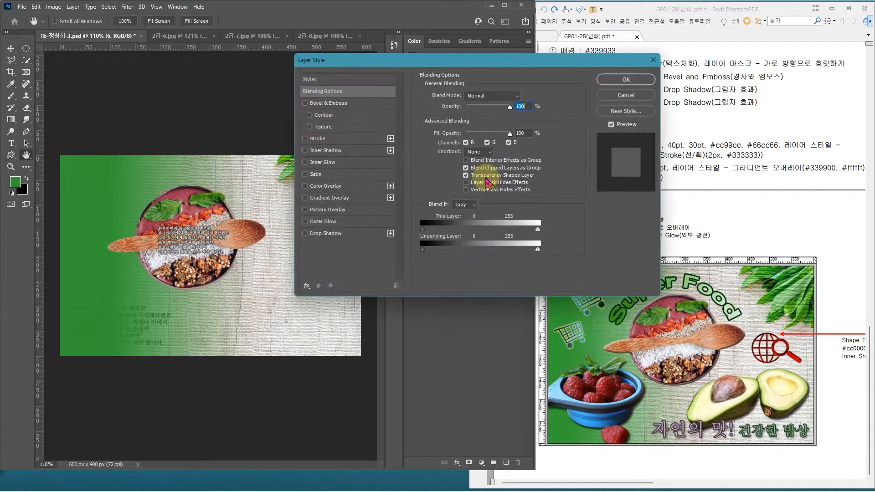
pyautogui.click(360, 104)
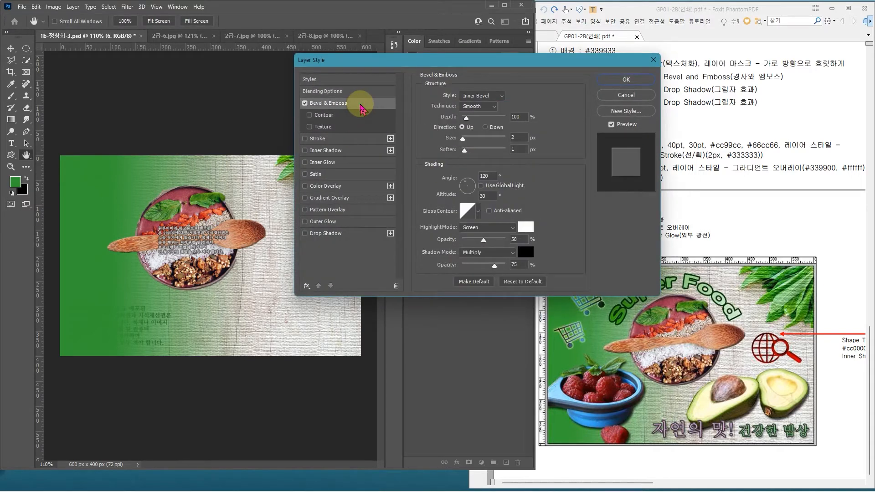
pyautogui.click(626, 79)
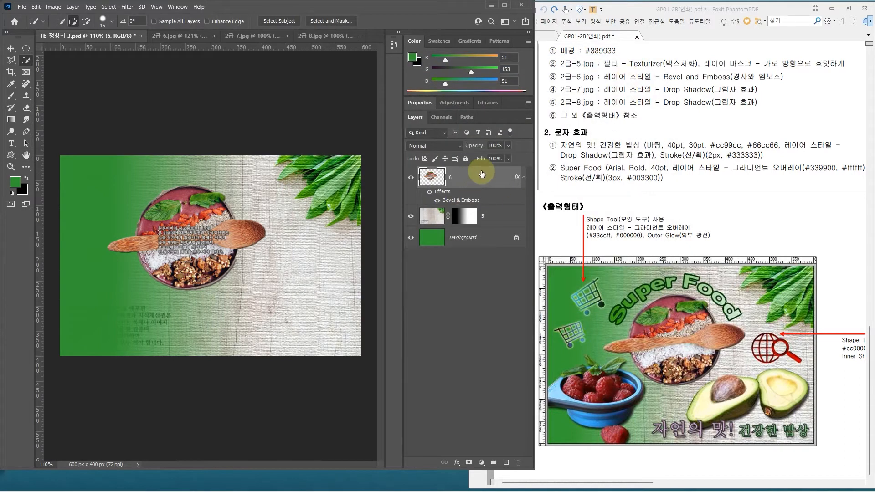
# Step: Switch to 2급-7.jpg and select both avocado halves by boxing them with the Object Selection tool
pyautogui.click(213, 36)
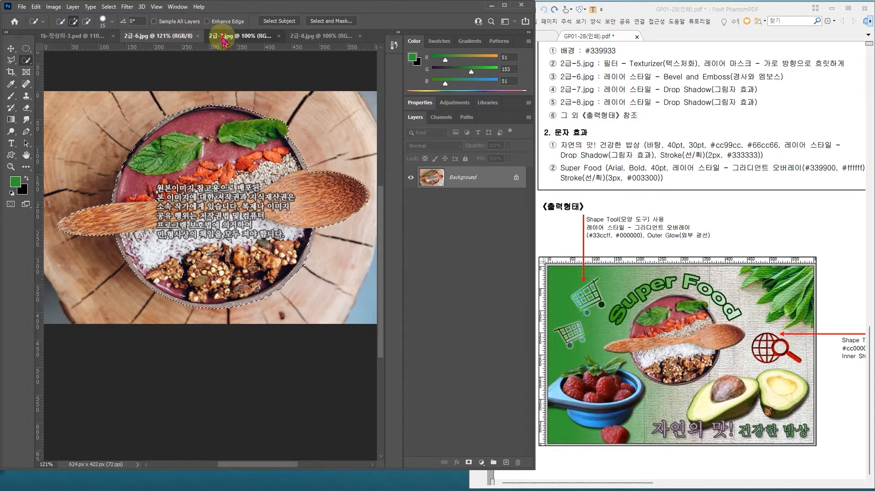
pyautogui.click(223, 36)
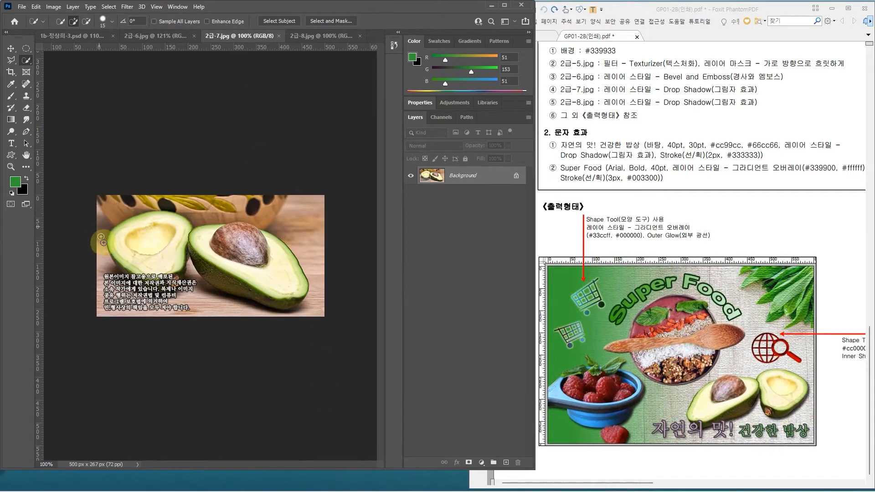
pyautogui.keyDown('alt'); pyautogui.scroll(3, 102, 237); pyautogui.keyUp('alt')
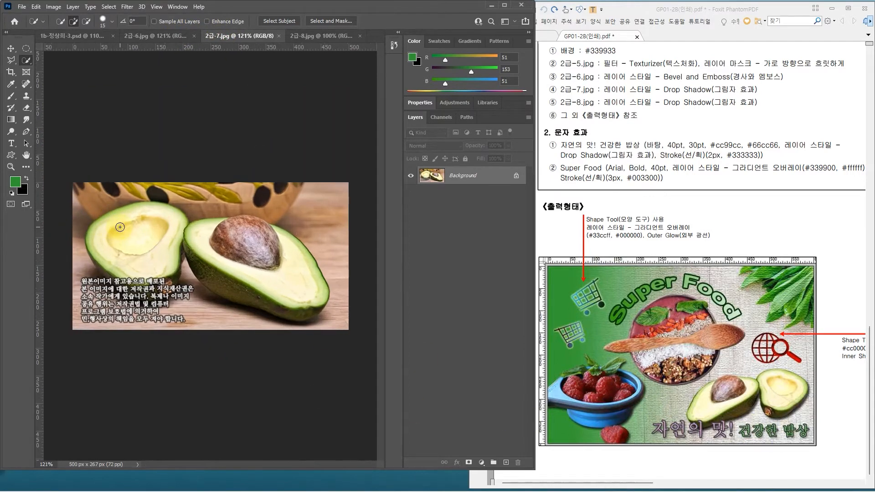
pyautogui.click(26, 61)
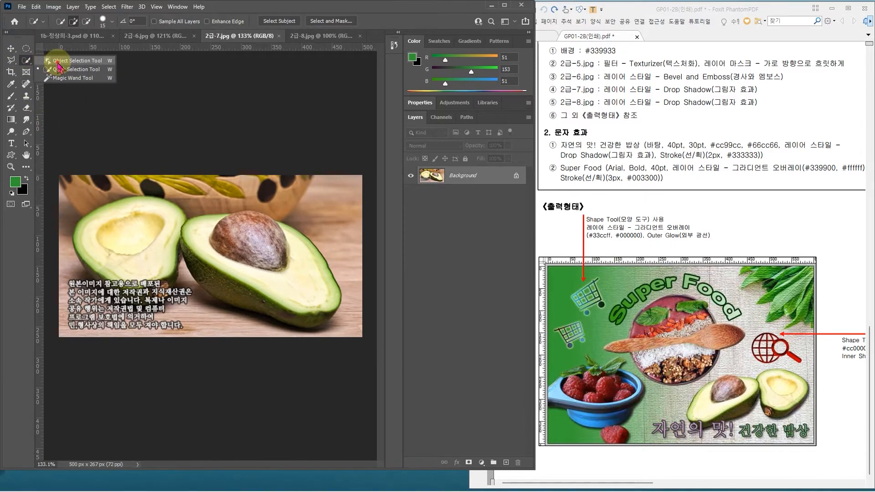
pyautogui.click(58, 62)
pyautogui.moveTo(65, 188); pyautogui.dragTo(361, 358)
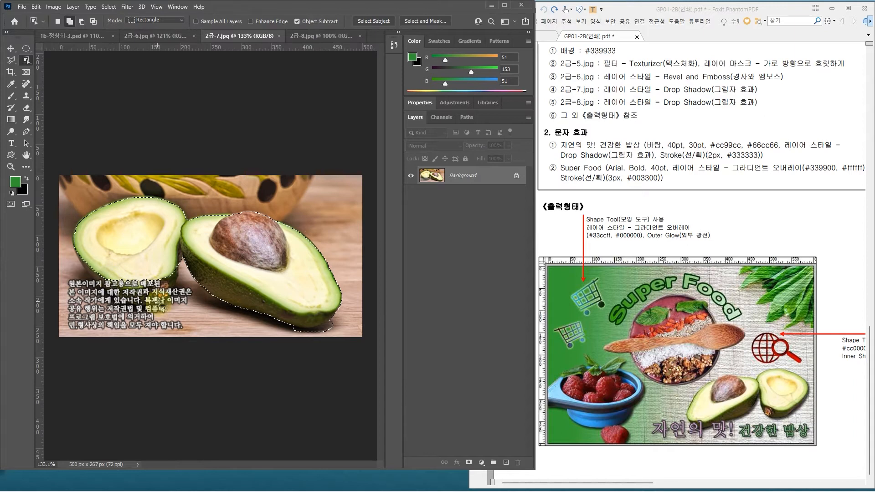
# Step: Subtract the shadow beside the right avocado's lower tip from the selection using the Quick Selection tool
pyautogui.scroll(1, 109, 322)
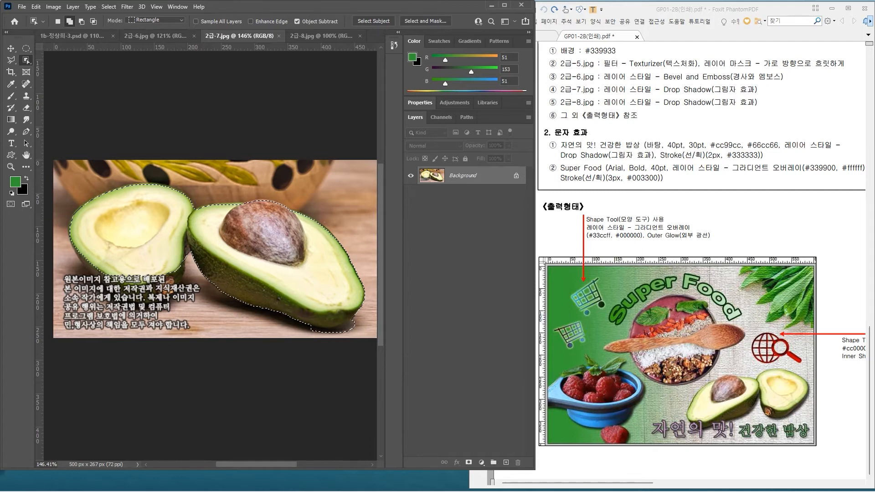
pyautogui.moveTo(26, 60); pyautogui.dragTo(69, 69)
pyautogui.press('alt')
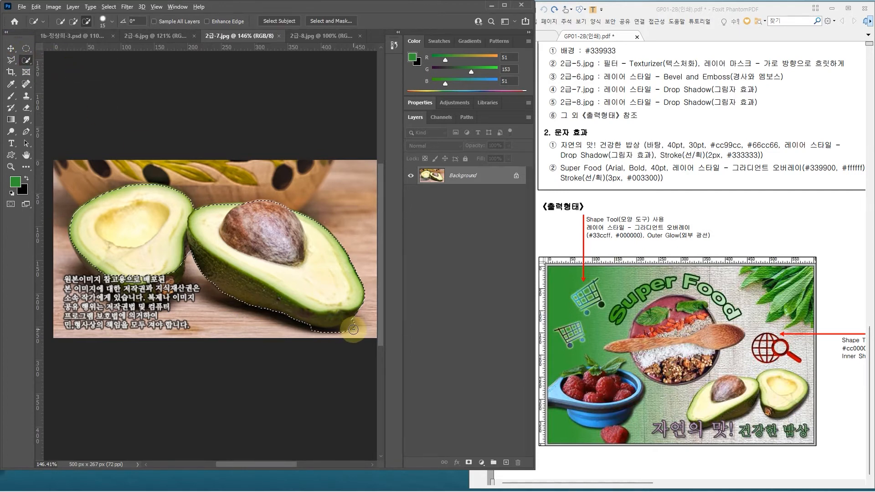
pyautogui.moveTo(354, 329)
pyautogui.mouseDown()
pyautogui.moveTo(312, 336)
pyautogui.moveTo(340, 319)
pyautogui.moveTo(300, 303)
pyautogui.mouseUp()
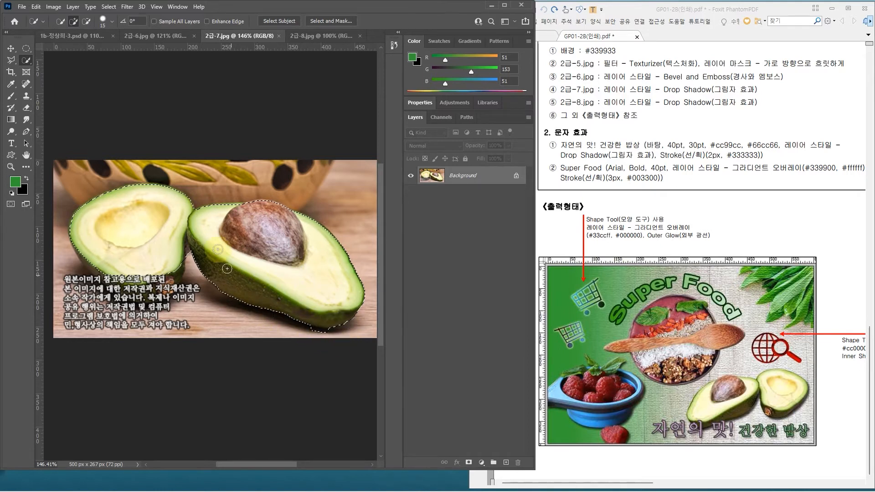
# Step: Trim the shadow under the right avocado's tip and refine the left avocado's outer edge in the selection with the Lasso tool
pyautogui.click(12, 60)
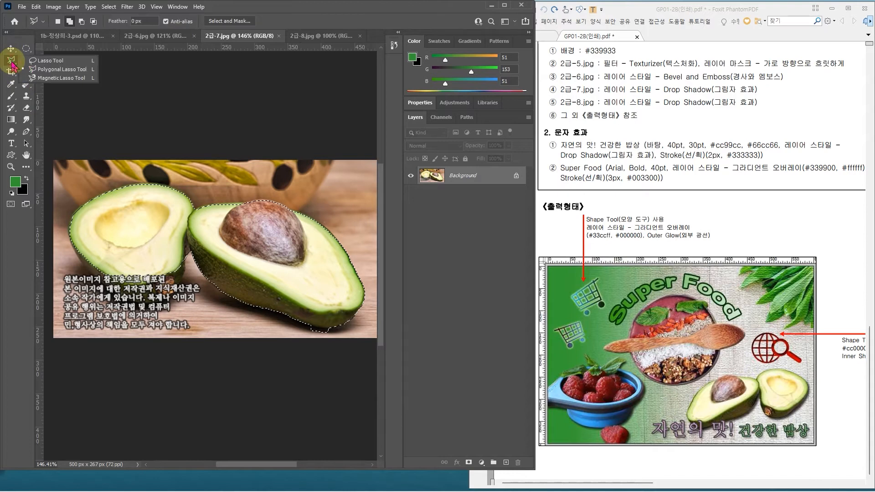
pyautogui.click(44, 60)
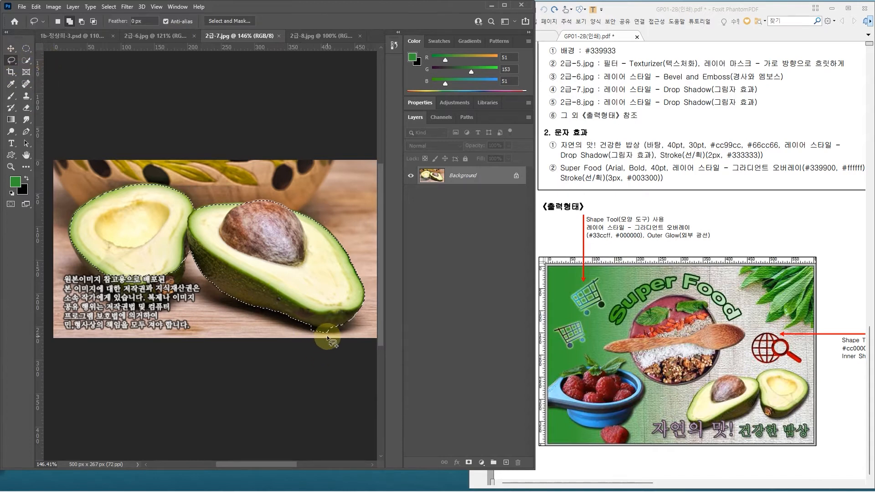
pyautogui.press('alt')
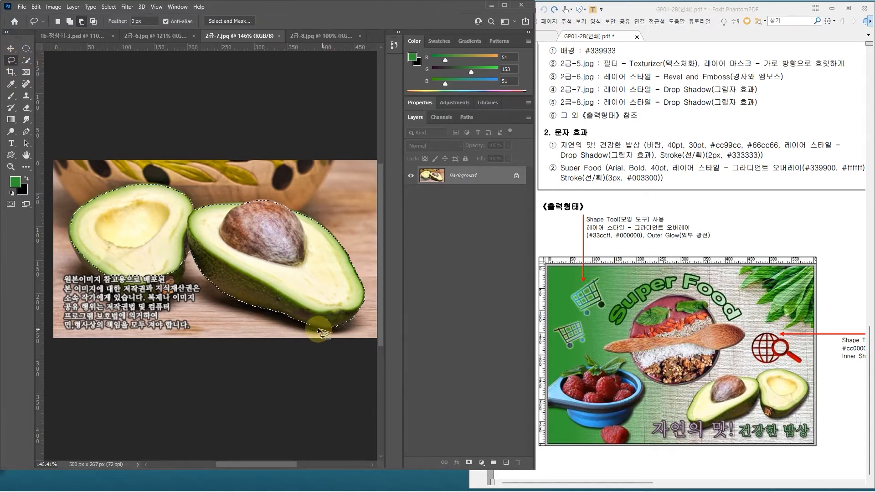
pyautogui.moveTo(308, 330)
pyautogui.mouseDown()
pyautogui.moveTo(333, 334)
pyautogui.moveTo(308, 321)
pyautogui.mouseUp()
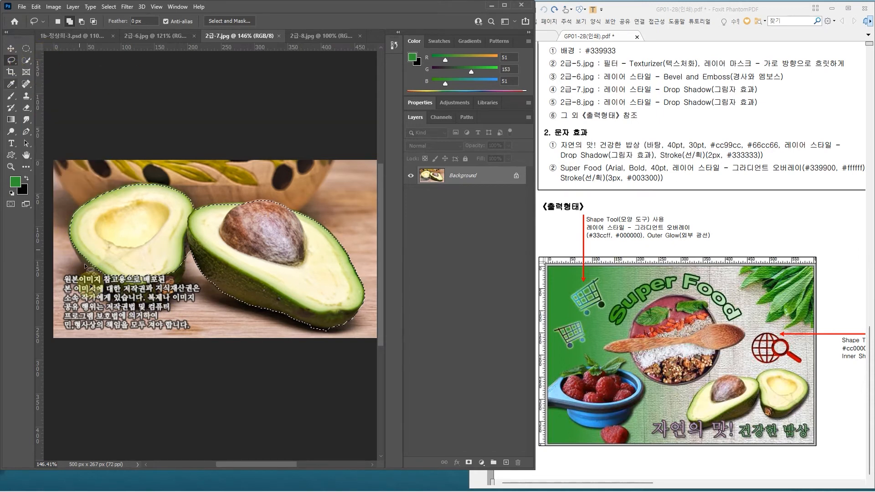
pyautogui.moveTo(70, 235)
pyautogui.mouseDown()
pyautogui.moveTo(125, 312)
pyautogui.moveTo(149, 314)
pyautogui.moveTo(185, 289)
pyautogui.moveTo(186, 249)
pyautogui.moveTo(163, 266)
pyautogui.moveTo(114, 262)
pyautogui.moveTo(74, 245)
pyautogui.mouseUp()
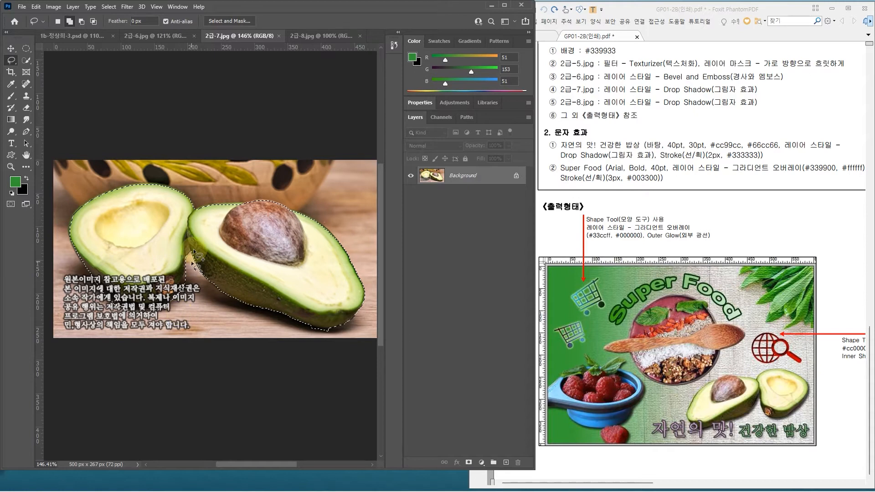
pyautogui.scroll(1, 281, 214)
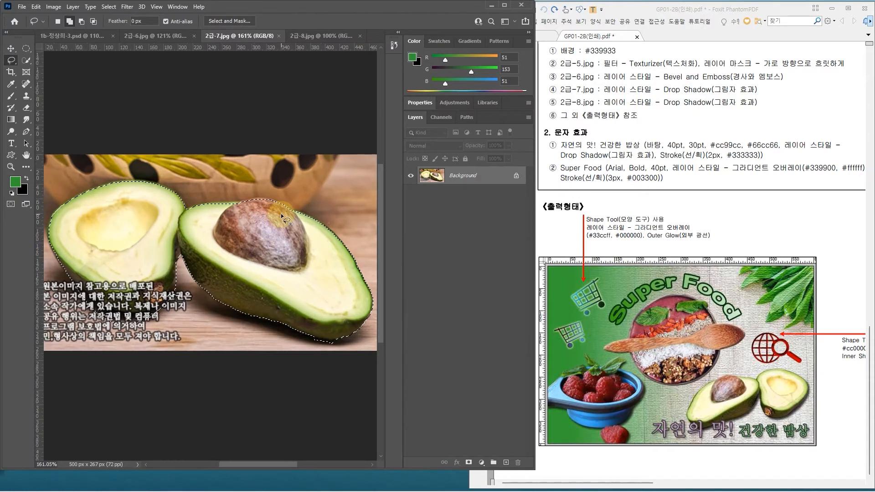
pyautogui.scroll(3, 281, 214)
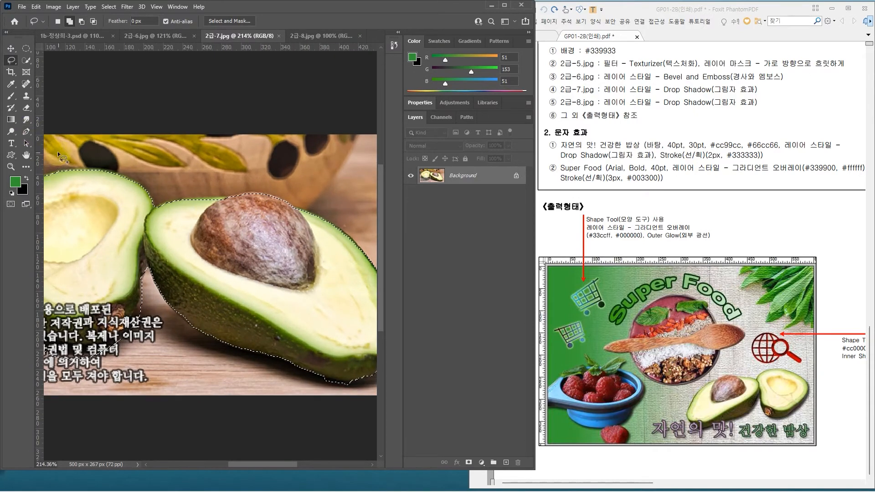
pyautogui.moveTo(27, 59); pyautogui.dragTo(32, 62)
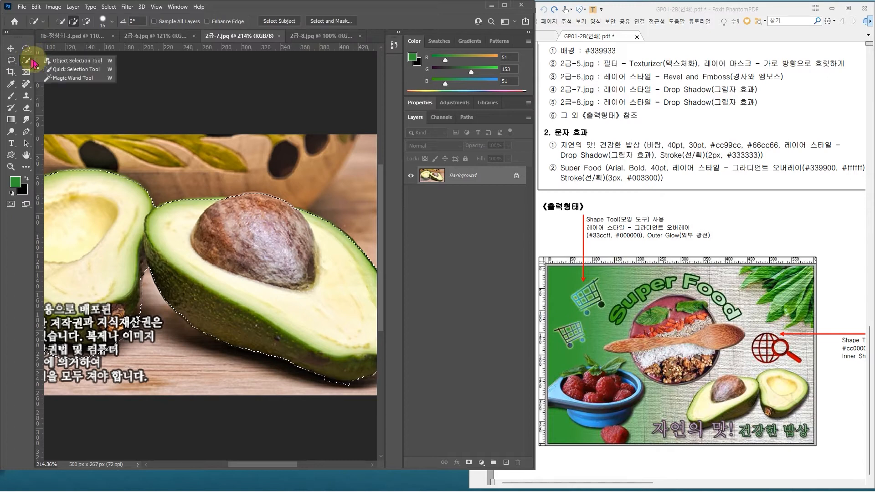
pyautogui.click(59, 70)
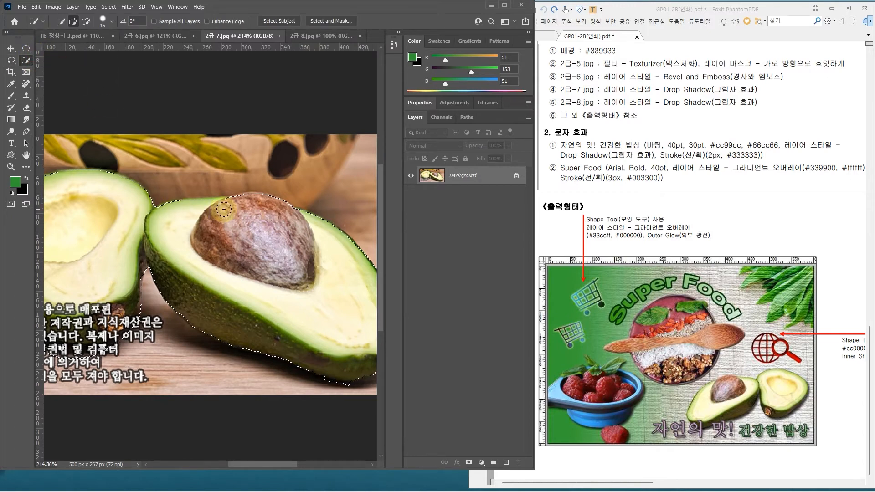
pyautogui.press(']')
pyautogui.press(']')
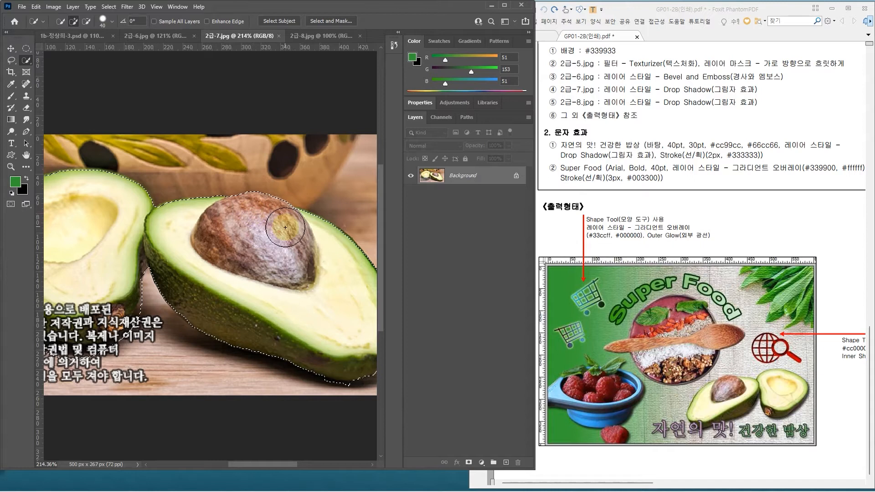
pyautogui.scroll(-3, 152, 211)
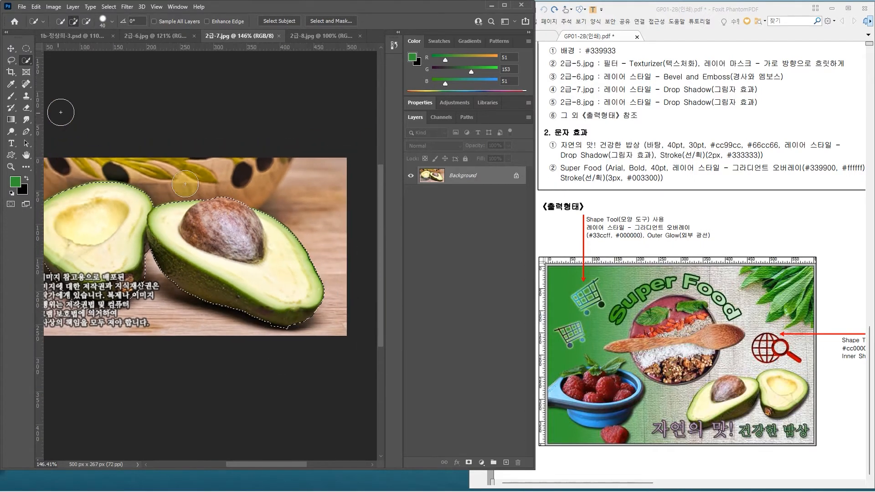
pyautogui.press('l')
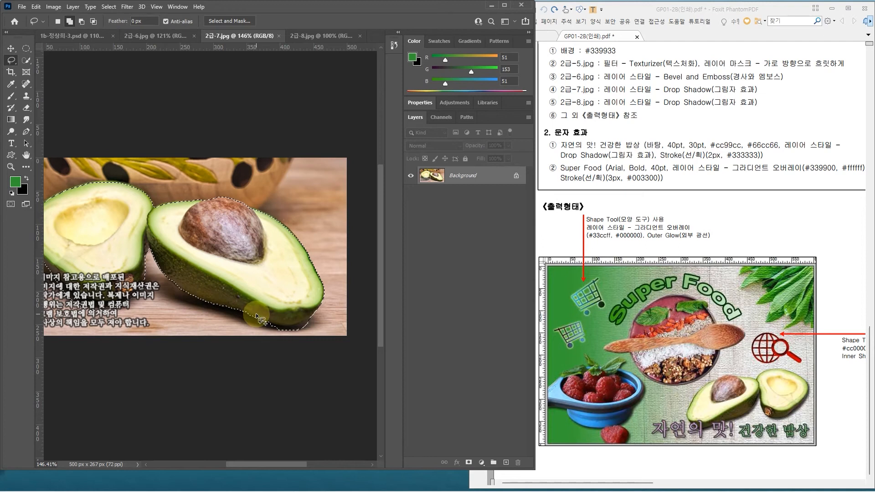
# Step: Paste the avocado cutout into the problem 3 composite, scale it to about 57%, and move it towards the lower right
pyautogui.click(87, 36)
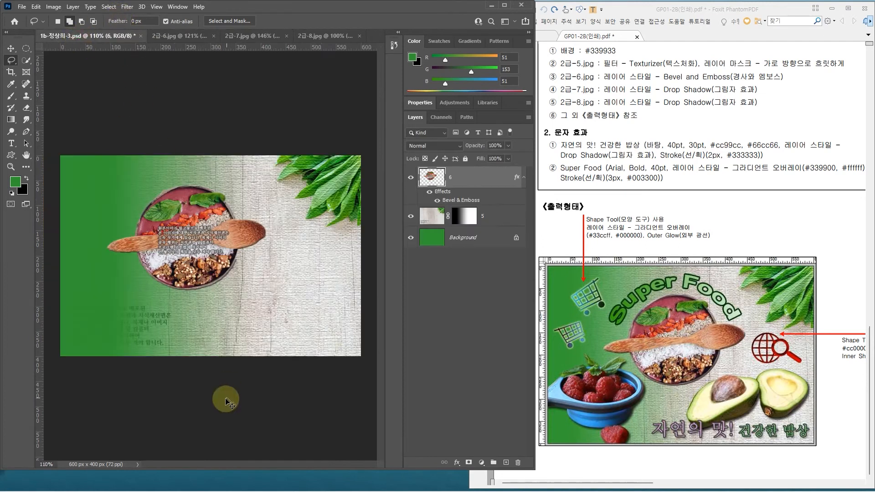
pyautogui.hotkey('ctrl', 'v')
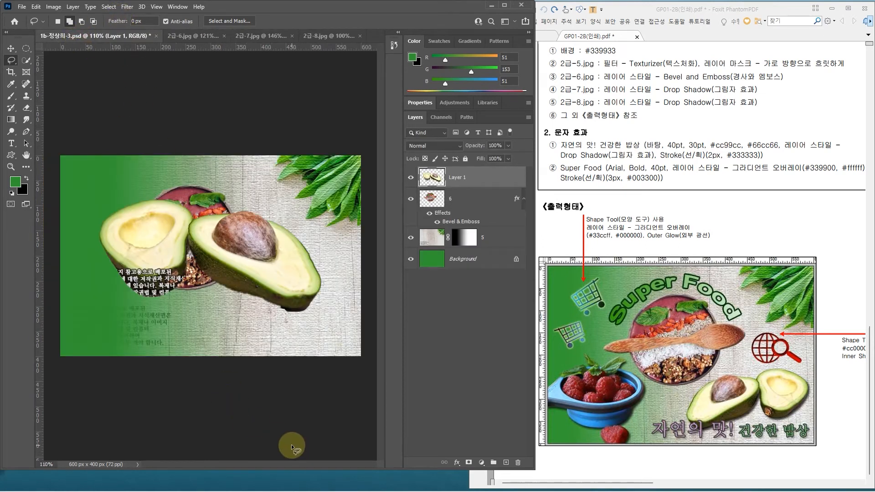
pyautogui.hotkey('ctrl', 't')
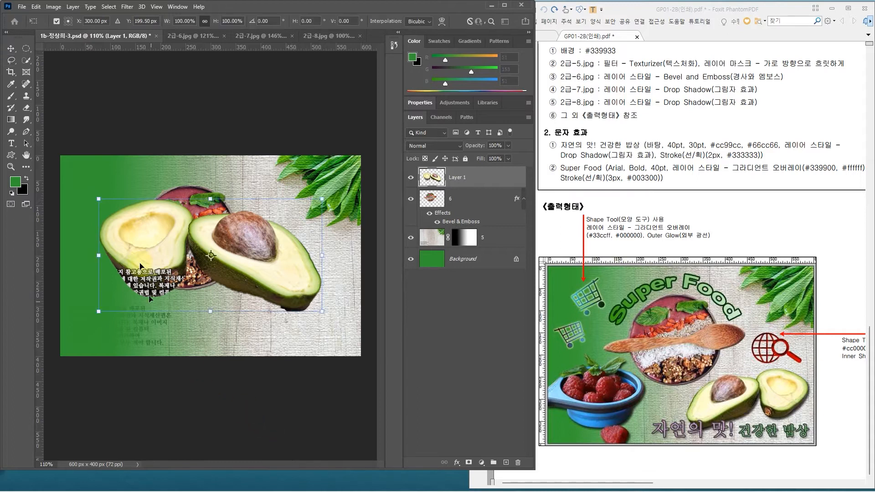
pyautogui.moveTo(98, 196); pyautogui.dragTo(193, 247)
pyautogui.moveTo(241, 285); pyautogui.dragTo(245, 298)
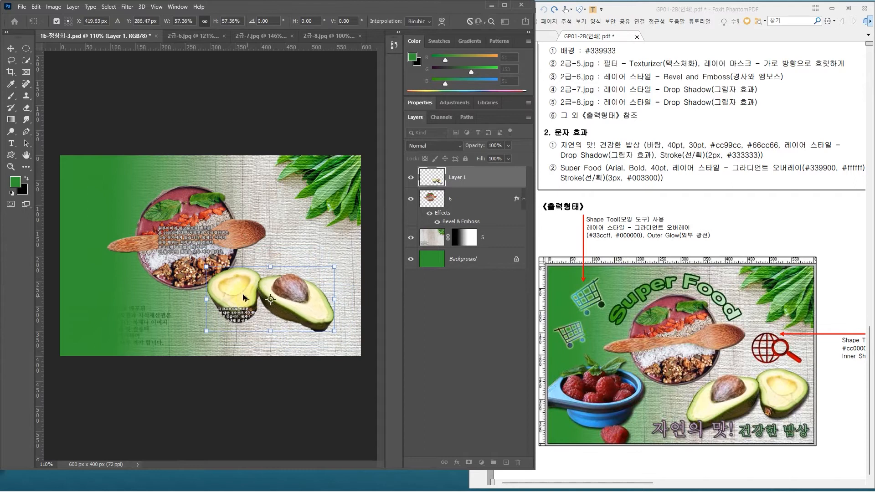
# Step: Flip the avocados horizontally, place them in the canvas's lower-right corner, and enlarge them to about 64%
pyautogui.rightClick(258, 292)
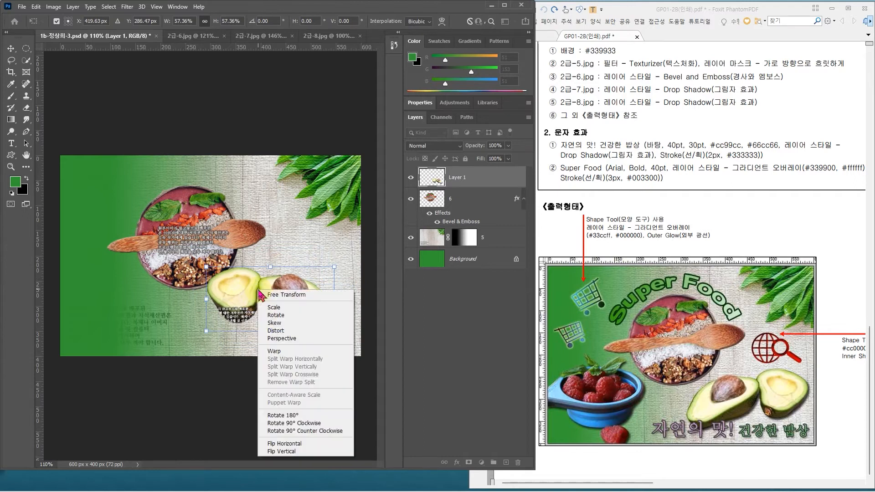
pyautogui.click(297, 445)
pyautogui.moveTo(319, 296); pyautogui.dragTo(339, 305)
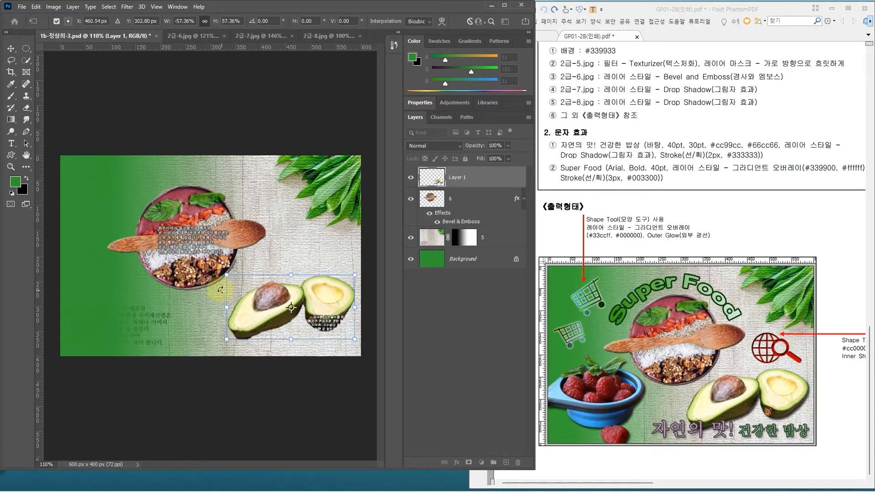
pyautogui.moveTo(217, 270); pyautogui.dragTo(211, 267)
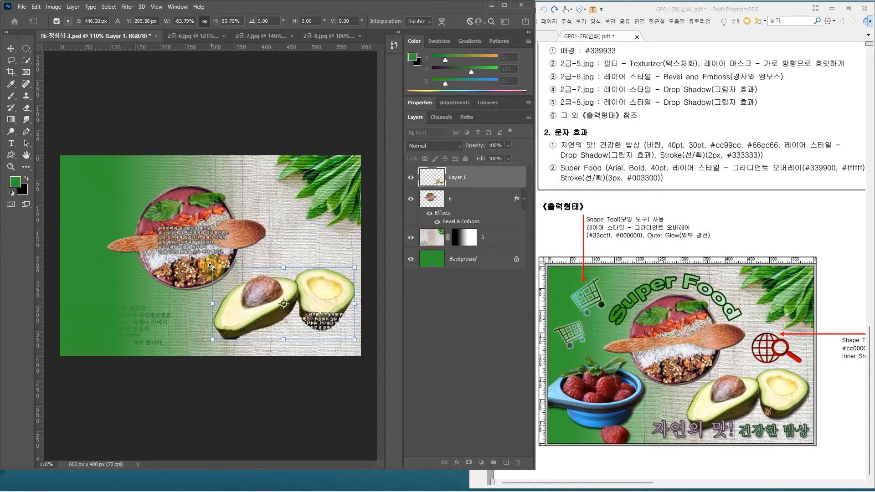
pyautogui.press('Return')
# Step: Rename the avocado layer as 7
pyautogui.press('l')
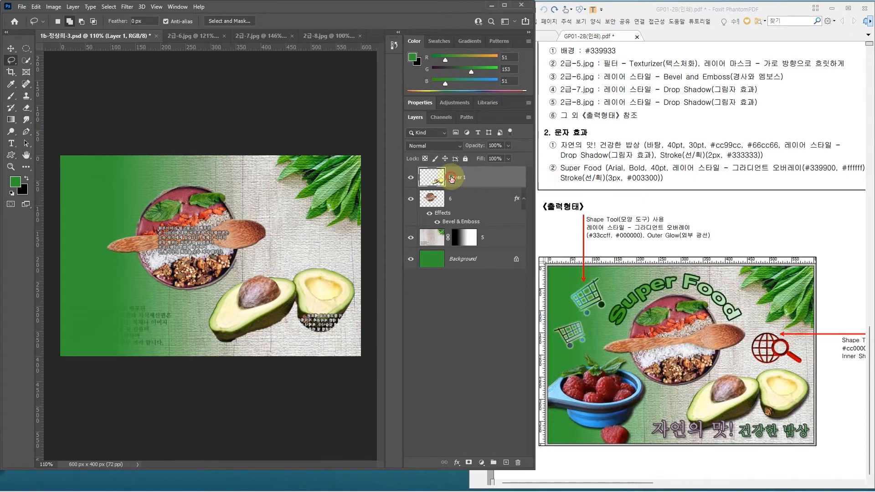
pyautogui.write('7')
pyautogui.press('Return')
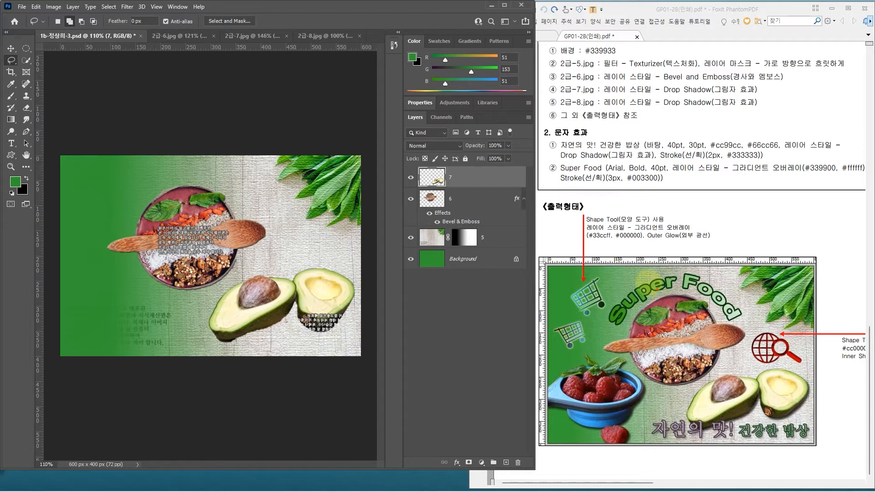
pyautogui.hotkey('ctrl', '2')
pyautogui.moveTo(600, 264); pyautogui.dragTo(759, 328)
pyautogui.moveTo(642, 403); pyautogui.dragTo(812, 442)
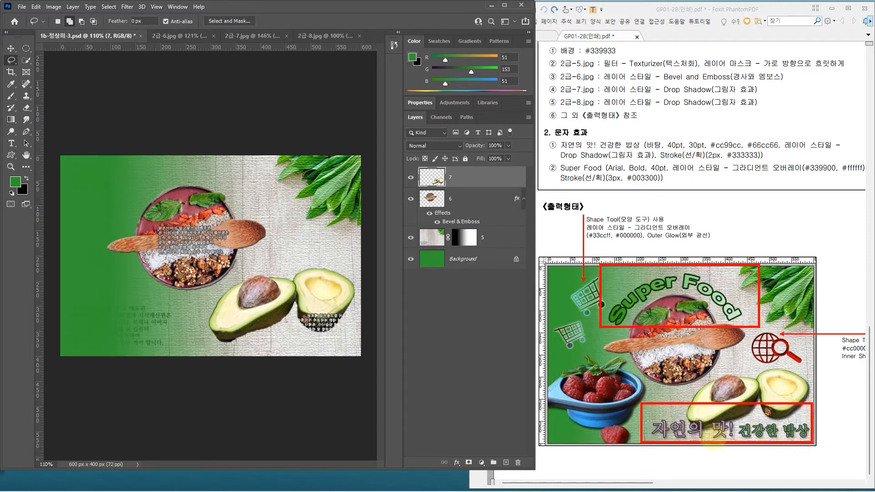
pyautogui.press('Escape')
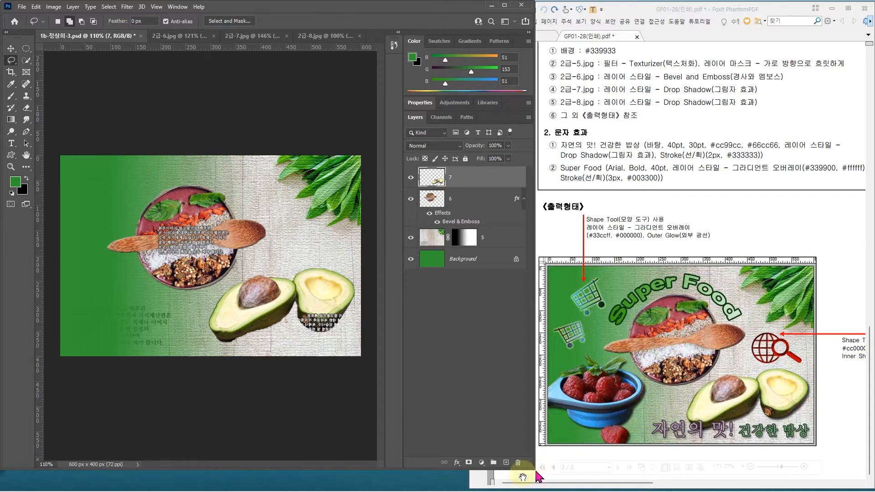
# Step: Add a Drop Shadow layer style with a 120° angle to layer 7
pyautogui.click(467, 184)
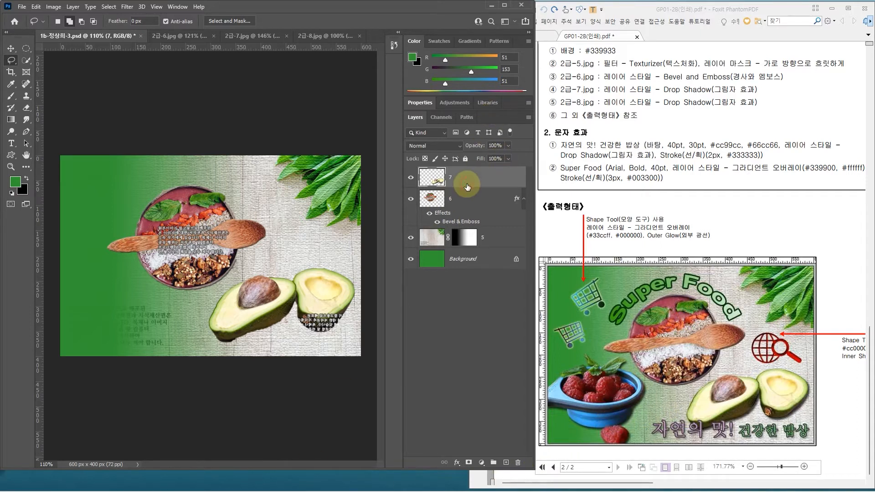
pyautogui.click(474, 177)
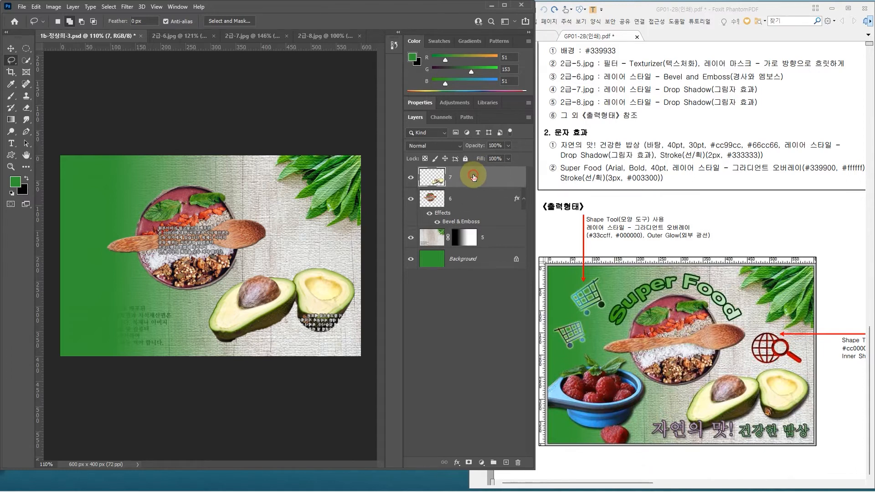
pyautogui.doubleClick(473, 177)
pyautogui.click(352, 233)
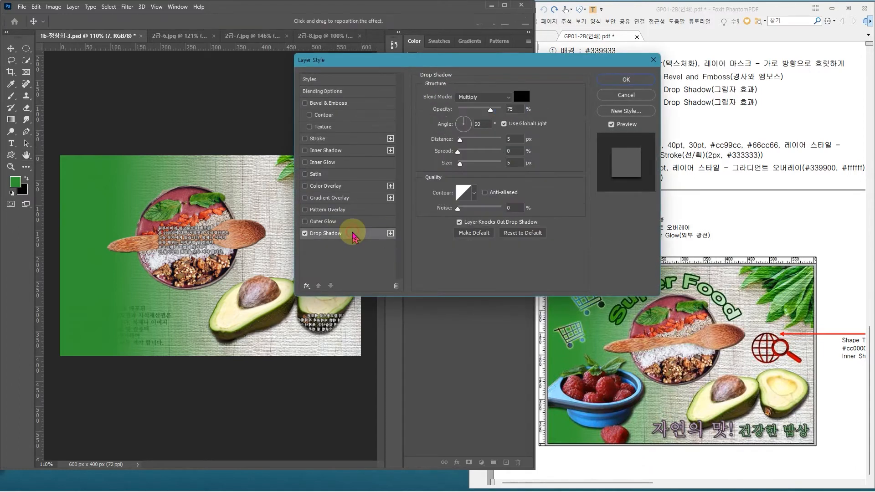
pyautogui.moveTo(484, 124); pyautogui.dragTo(437, 126)
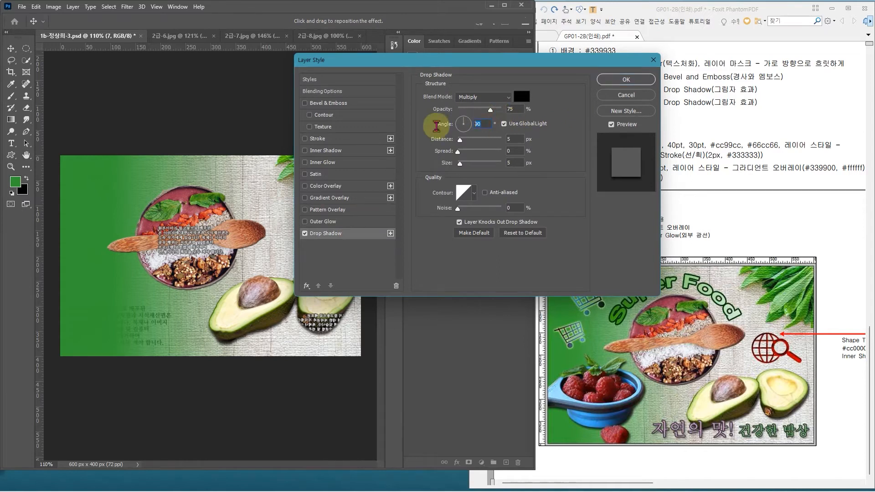
pyautogui.write('120')
pyautogui.click(634, 80)
pyautogui.click(487, 181)
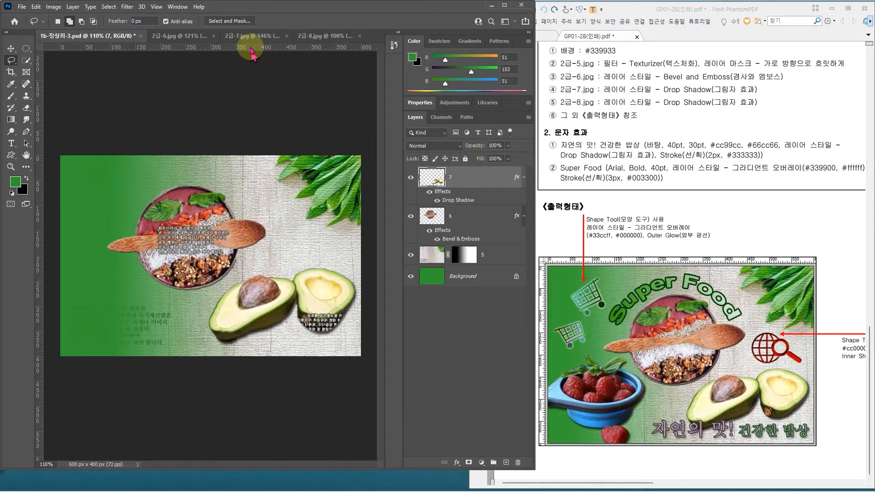
# Step: Switch to 2급-8.jpg and activate the Quick Selection tool with the brush size raised to 45
pyautogui.click(309, 37)
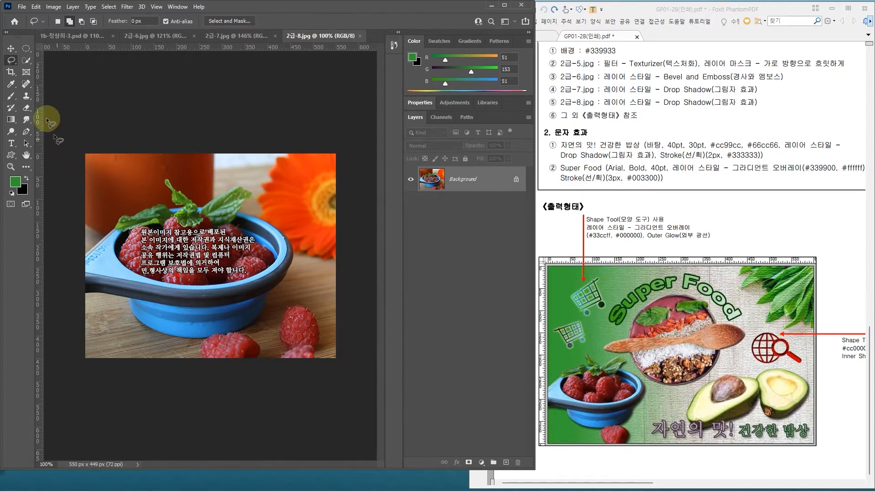
pyautogui.click(26, 60)
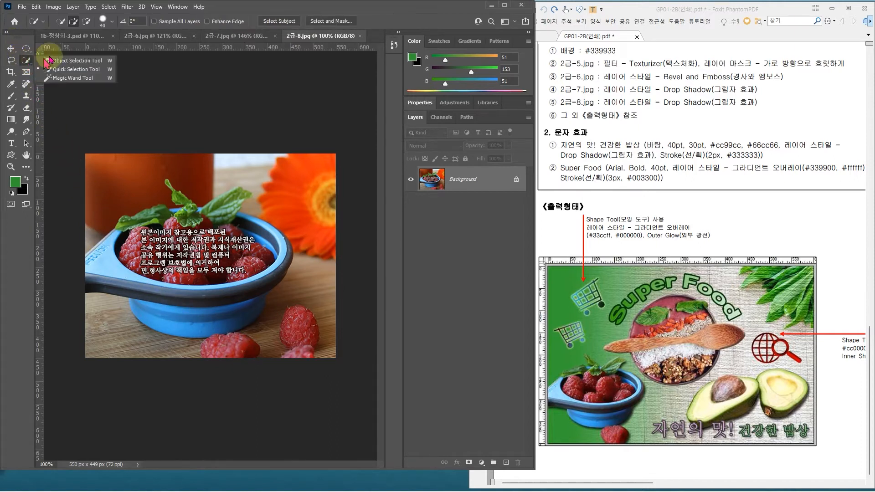
pyautogui.click(73, 69)
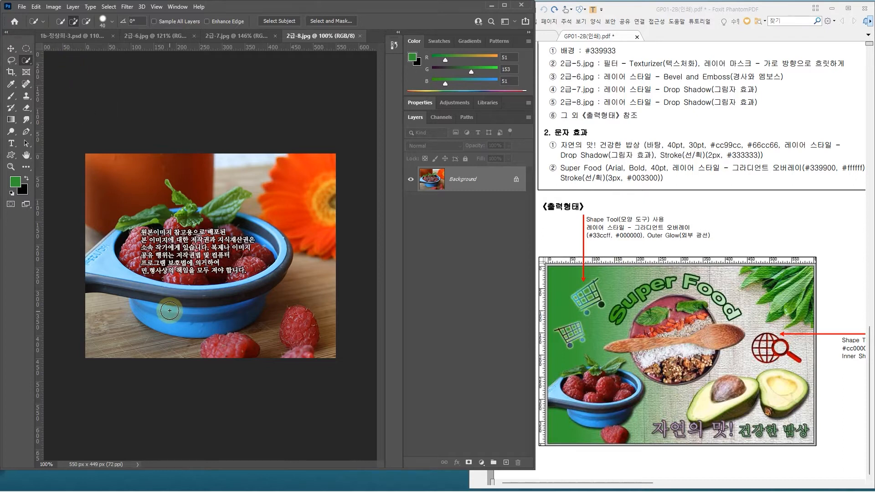
pyautogui.press(']')
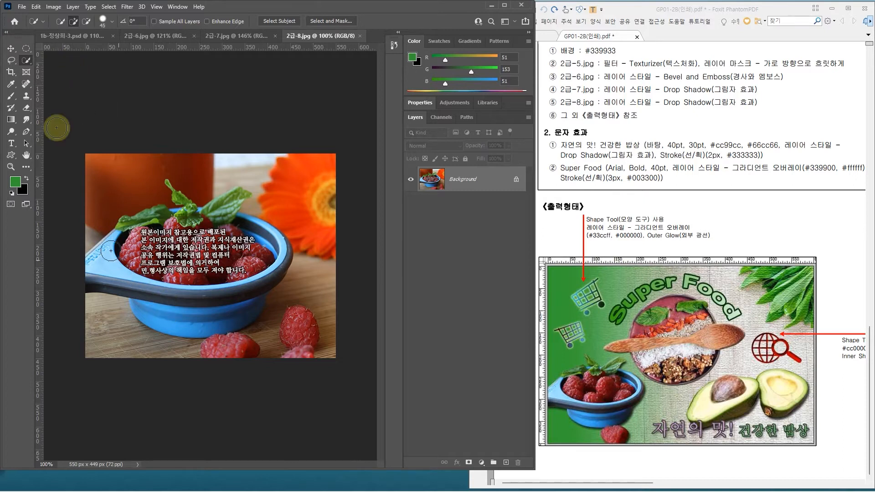
pyautogui.click(26, 60)
pyautogui.click(59, 59)
pyautogui.moveTo(71, 175); pyautogui.dragTo(304, 377)
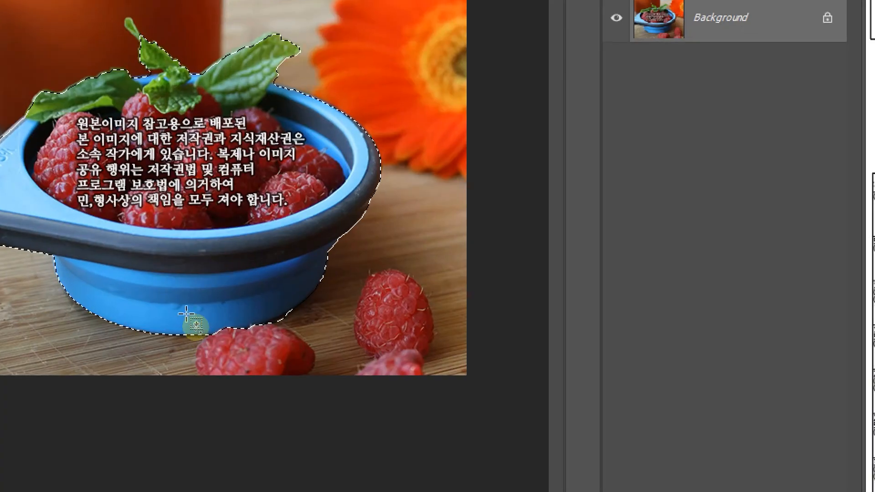
pyautogui.moveTo(186, 314); pyautogui.dragTo(343, 415)
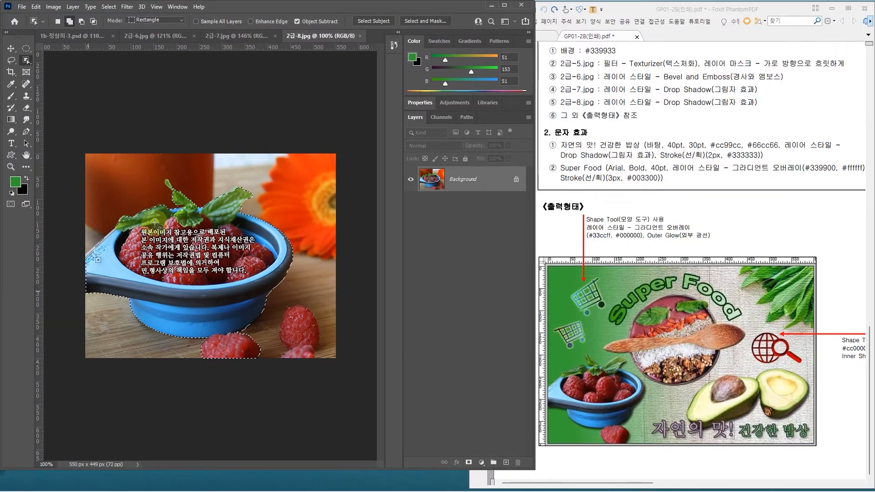
pyautogui.hotkey('ctrl', 'd')
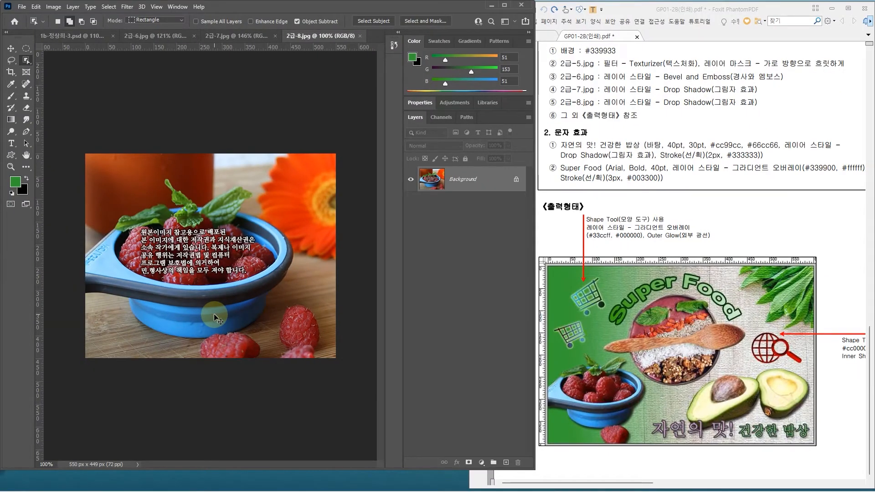
# Step: Select the blue bowl with its raspberries and leaves plus the raspberry in front of it using the Quick Selection tool
pyautogui.rightClick(32, 62)
pyautogui.click(57, 69)
pyautogui.moveTo(250, 289)
pyautogui.mouseDown()
pyautogui.moveTo(237, 310)
pyautogui.moveTo(201, 324)
pyautogui.moveTo(142, 284)
pyautogui.mouseUp()
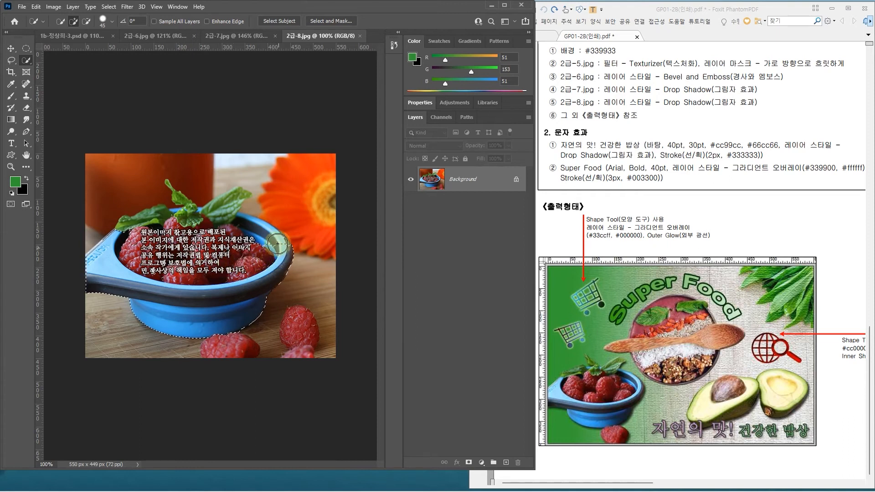
pyautogui.moveTo(251, 235)
pyautogui.mouseDown()
pyautogui.moveTo(212, 217)
pyautogui.moveTo(147, 223)
pyautogui.mouseUp()
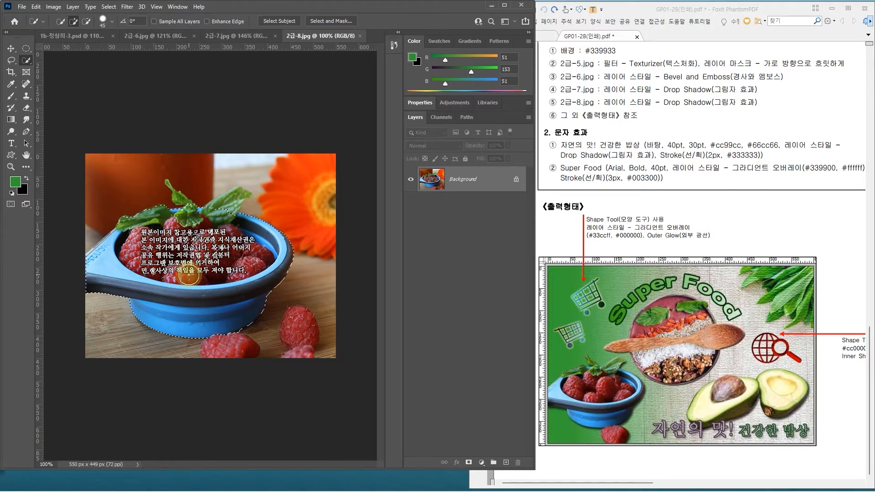
pyautogui.moveTo(221, 347); pyautogui.dragTo(242, 354)
pyautogui.scroll(1, 223, 334)
pyautogui.press('[')
# Step: Copy the bowl cutout into the problem 3 composite, scale it to about 47%, and place it in the canvas's lower-left corner
pyautogui.hotkey('ctrl', 'c')
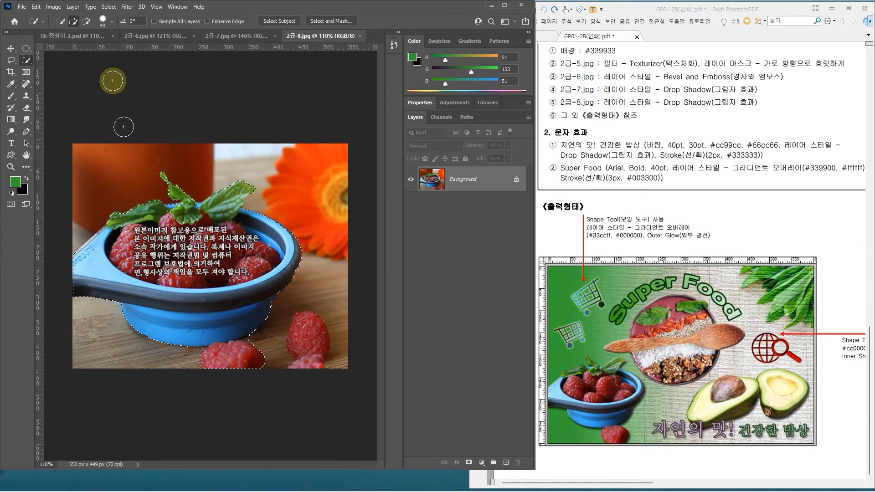
pyautogui.click(74, 35)
pyautogui.hotkey('ctrl', 'v')
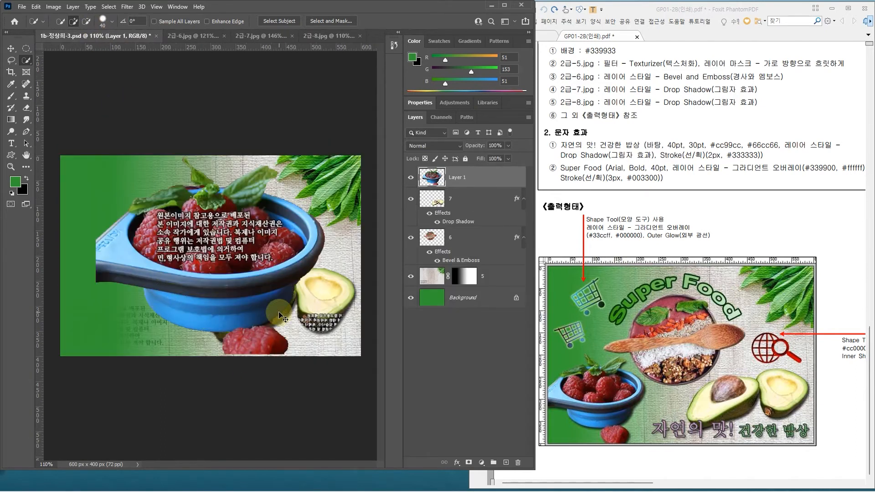
pyautogui.hotkey('ctrl', 't')
pyautogui.moveTo(328, 154); pyautogui.dragTo(223, 246)
pyautogui.press('Return')
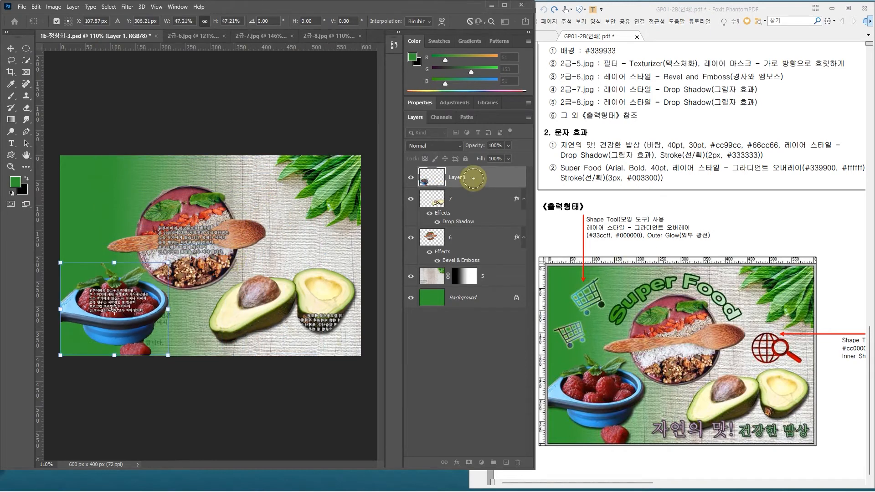
# Step: Rename the raspberry bowl layer as 8 and add a Drop Shadow layer style to it
pyautogui.press('w')
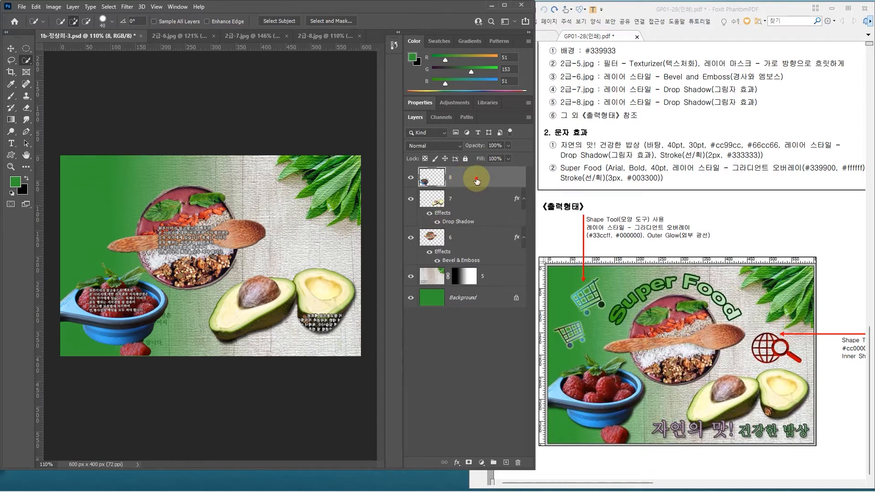
pyautogui.doubleClick(477, 181)
pyautogui.click(374, 233)
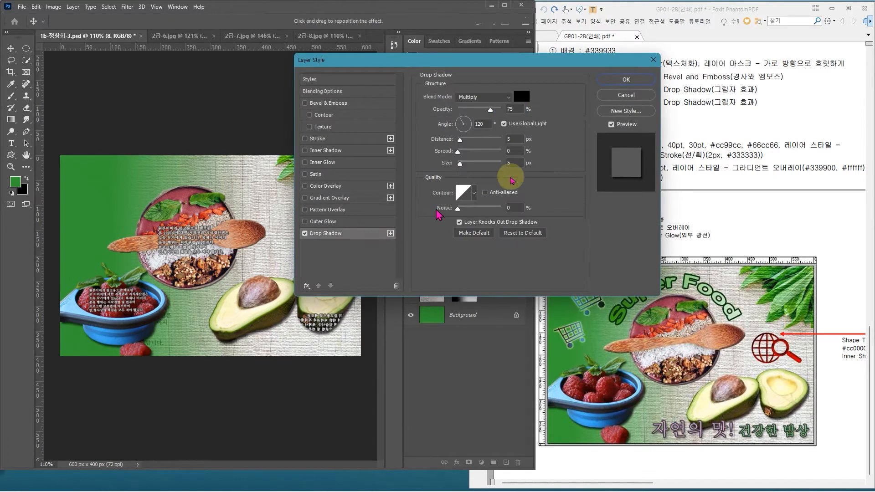
pyautogui.click(626, 79)
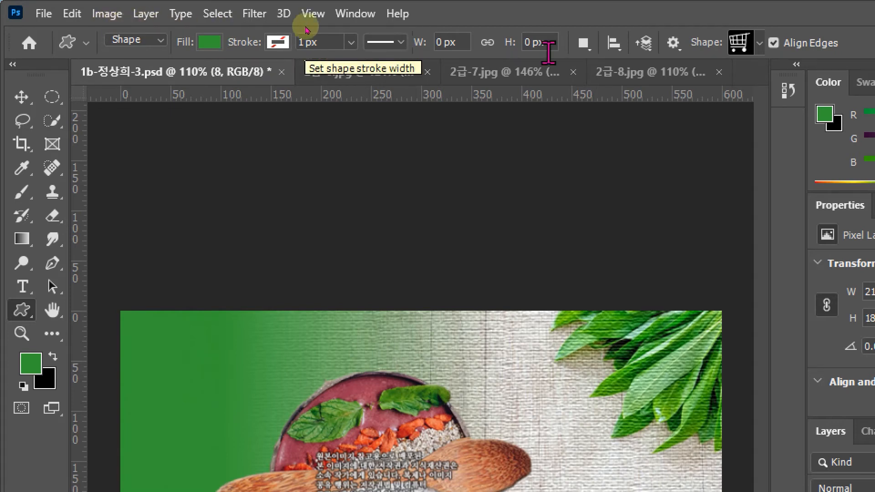
# Step: Draw a shopping cart custom shape from the Web set, about 103 × 81 px, in the canvas's upper-left area
pyautogui.click(760, 45)
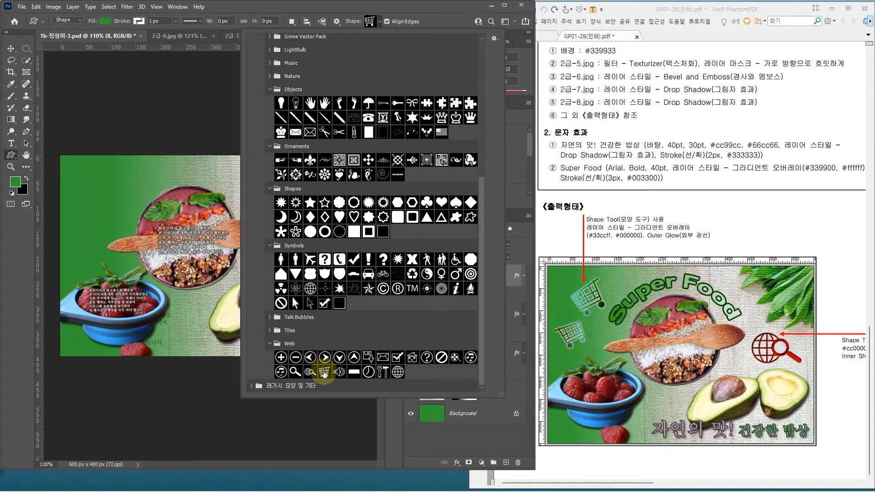
pyautogui.doubleClick(325, 373)
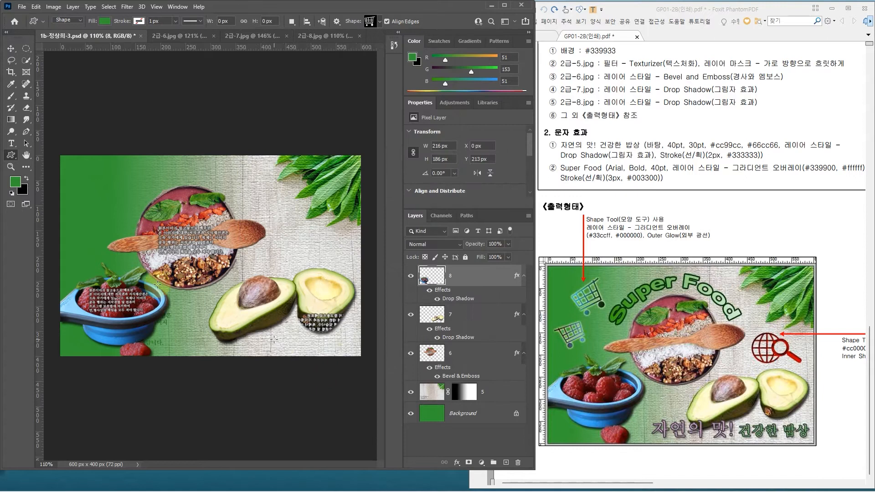
pyautogui.moveTo(86, 170); pyautogui.dragTo(135, 210)
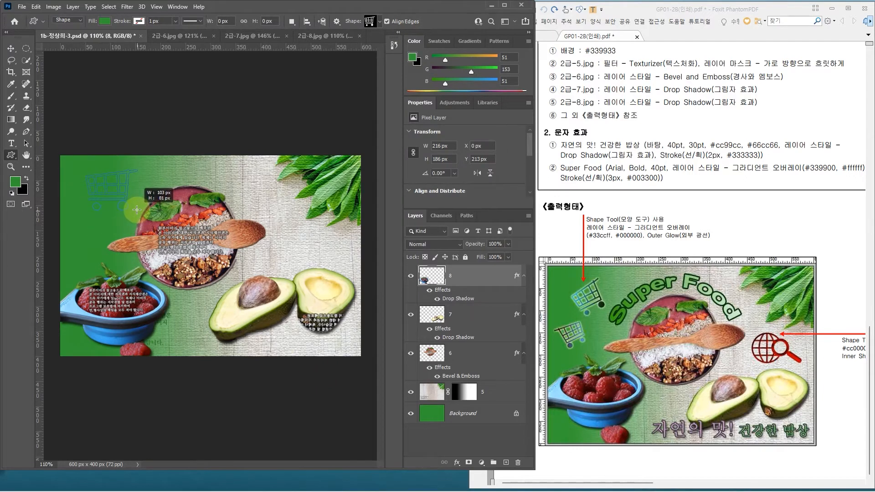
pyautogui.moveTo(137, 210); pyautogui.dragTo(137, 210)
pyautogui.click(616, 206)
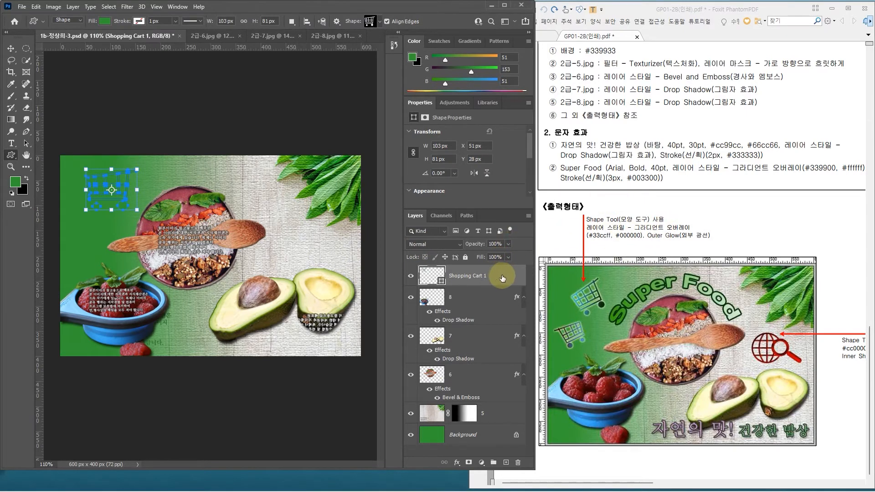
# Step: Add a Gradient Overlay layer style to the shopping cart layer and set the gradient's starting color stop to #33ccff
pyautogui.click(502, 275)
pyautogui.doubleClick(502, 276)
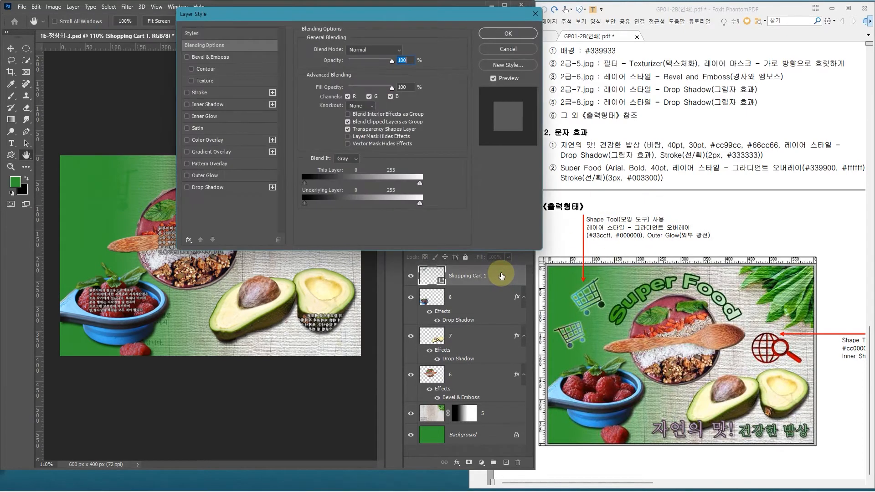
pyautogui.click(240, 155)
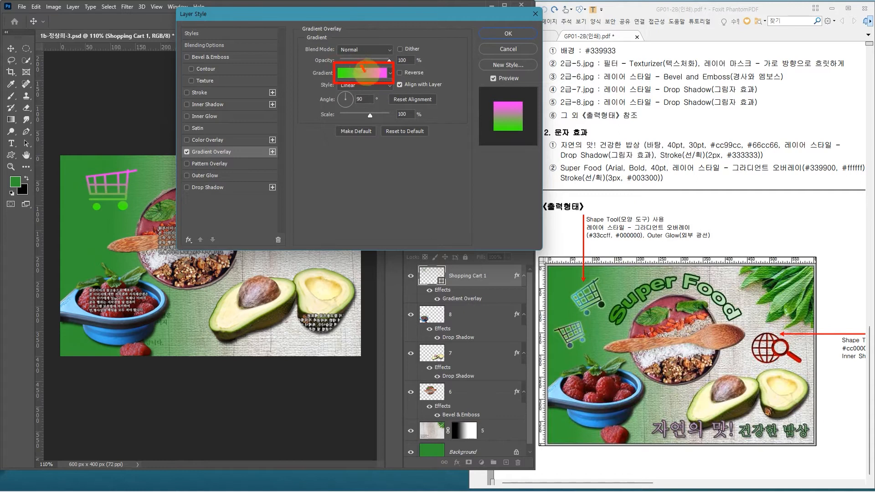
pyautogui.click(370, 74)
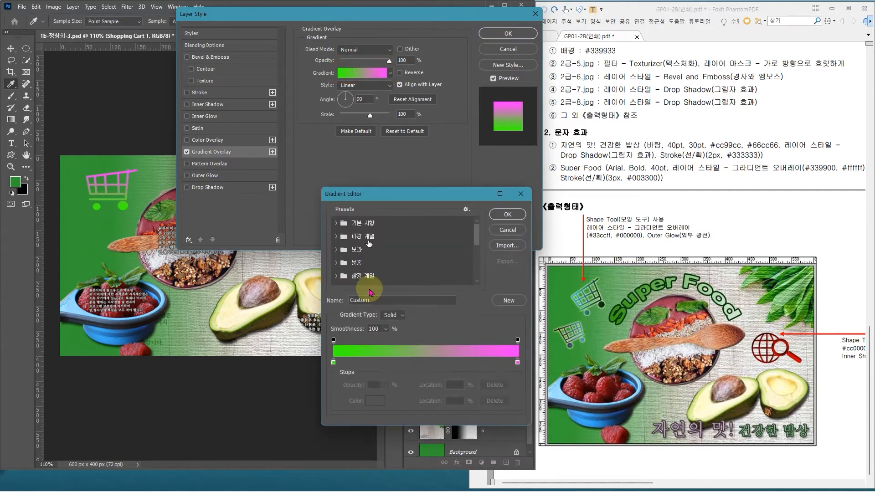
pyautogui.click(326, 328)
pyautogui.doubleClick(326, 327)
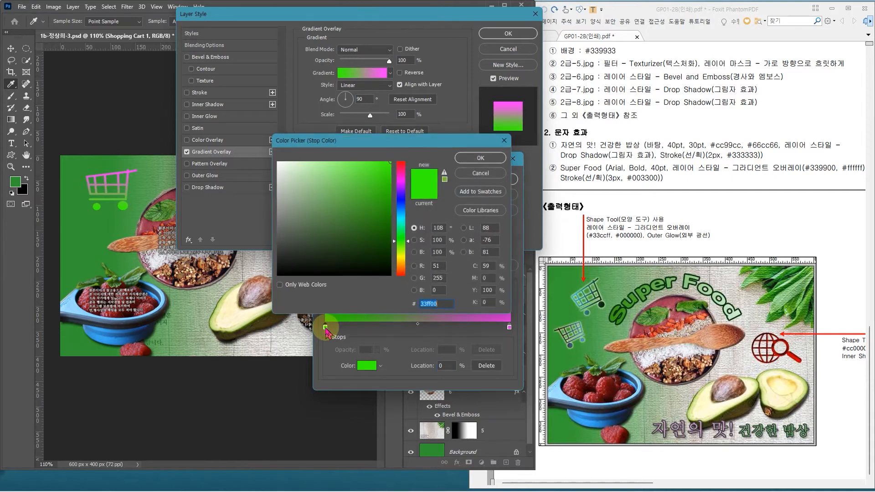
pyautogui.write('33')
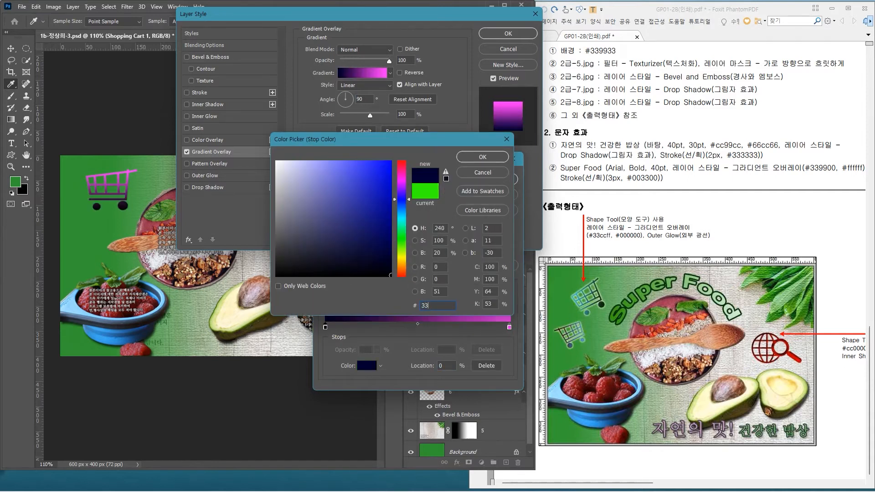
pyautogui.write('ccff')
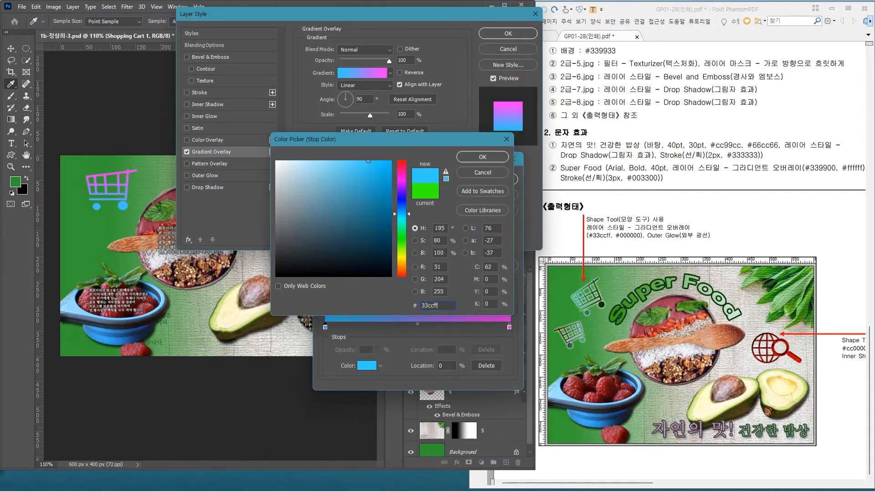
pyautogui.press('Return')
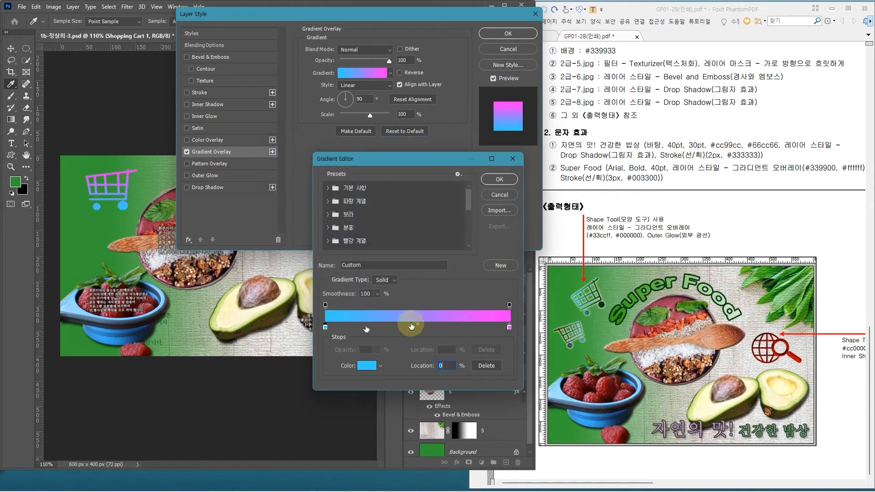
# Step: Set the gradient's ending color stop to #000000 and accept the edited gradient
pyautogui.doubleClick(510, 327)
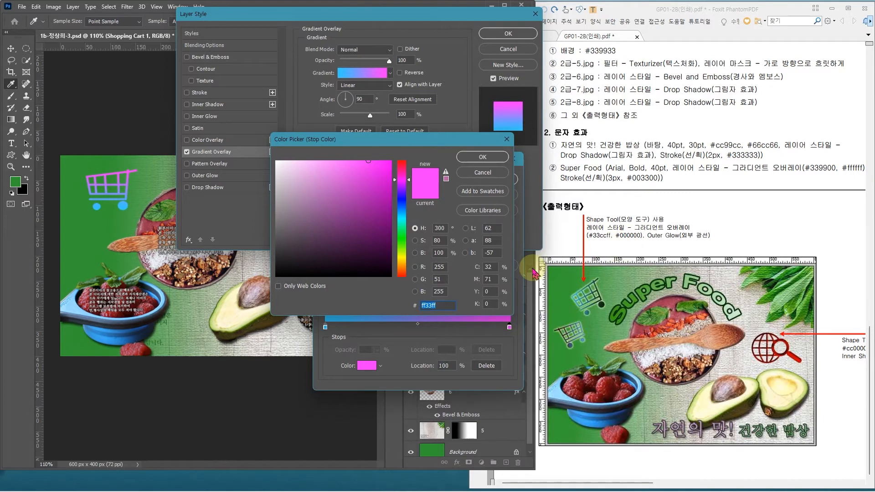
pyautogui.moveTo(370, 267); pyautogui.dragTo(371, 283)
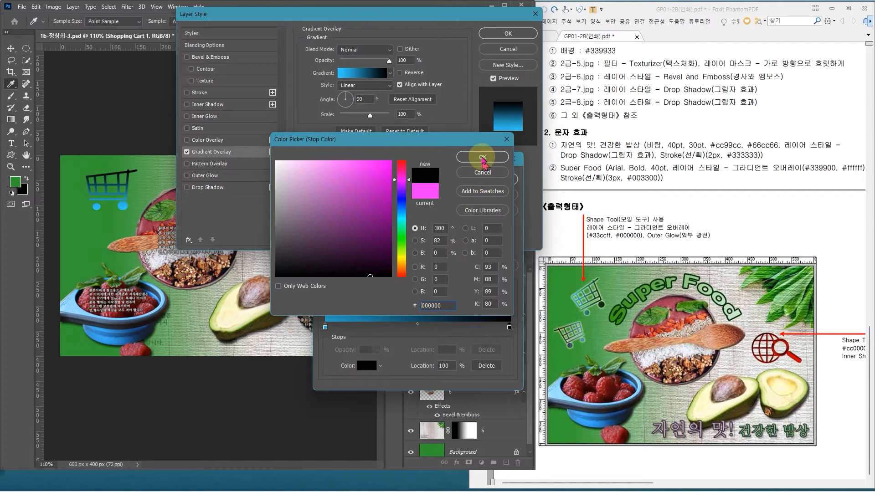
pyautogui.click(482, 158)
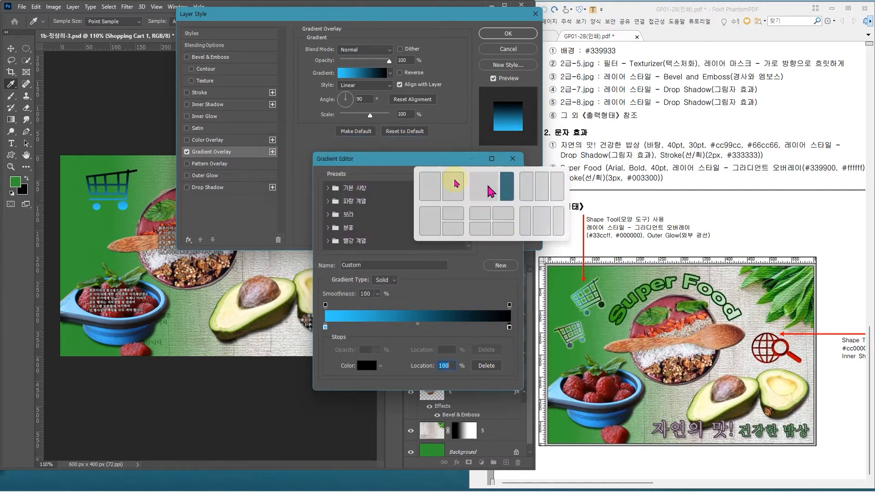
pyautogui.click(500, 179)
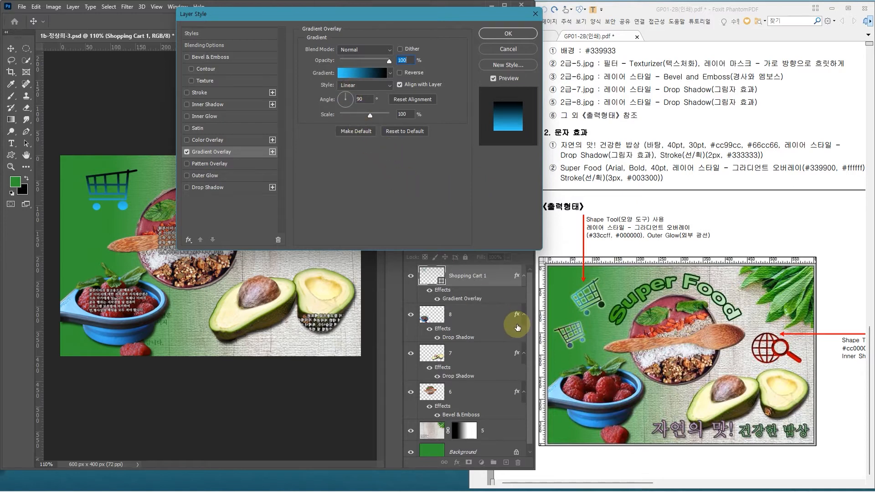
pyautogui.moveTo(557, 273); pyautogui.dragTo(609, 322)
pyautogui.moveTo(578, 288)
pyautogui.mouseDown()
pyautogui.moveTo(587, 313)
pyautogui.moveTo(576, 323)
pyautogui.mouseUp()
pyautogui.moveTo(600, 284); pyautogui.dragTo(596, 293)
pyautogui.moveTo(610, 297); pyautogui.dragTo(597, 311)
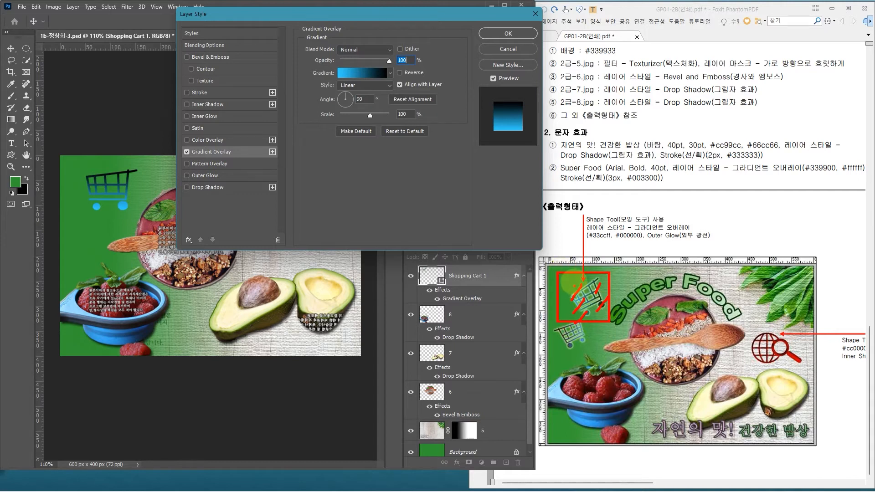
pyautogui.moveTo(571, 279); pyautogui.dragTo(631, 277)
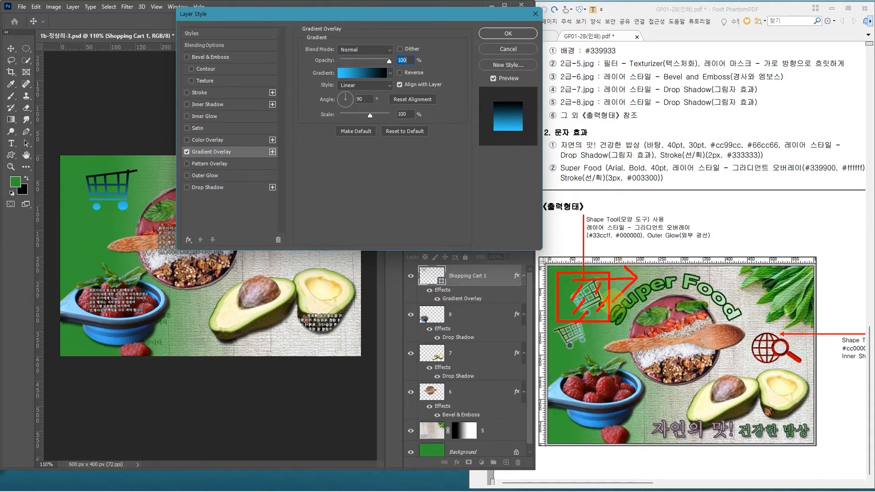
pyautogui.press('Escape')
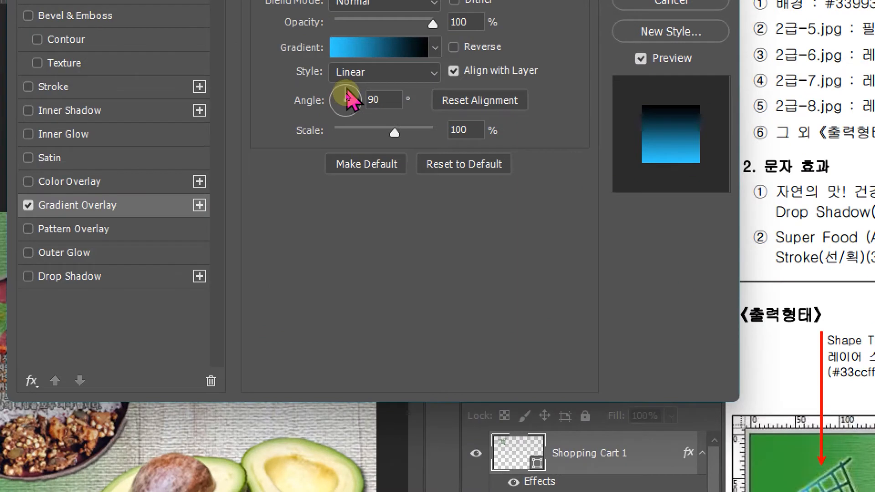
# Step: Set the cart's Gradient Overlay angle to 0° so that the gradient runs horizontally
pyautogui.moveTo(346, 91); pyautogui.dragTo(358, 104)
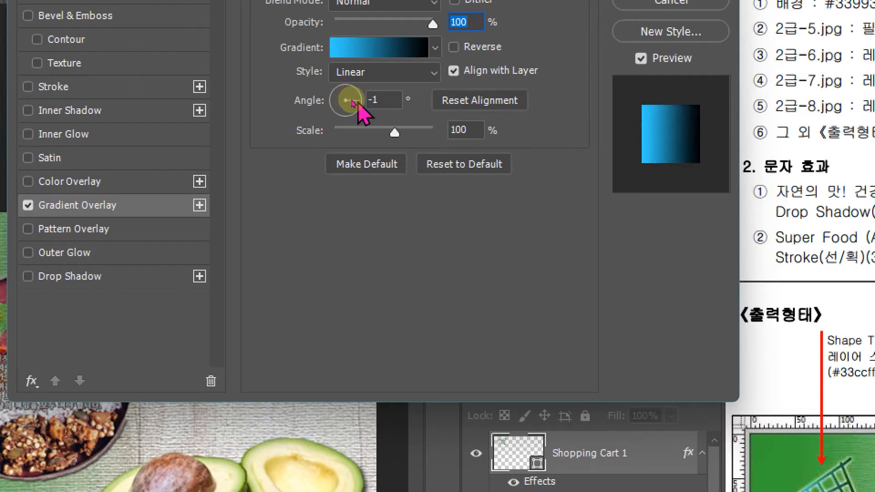
pyautogui.click(370, 100)
pyautogui.write('0')
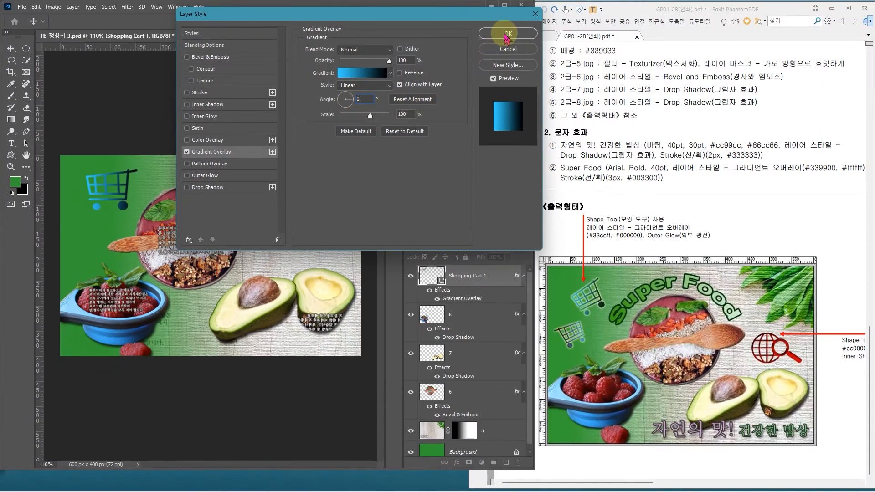
# Step: Add an Outer Glow to the shopping cart with a spread of 5% and a size of 5 px, and apply the layer styles
pyautogui.click(227, 181)
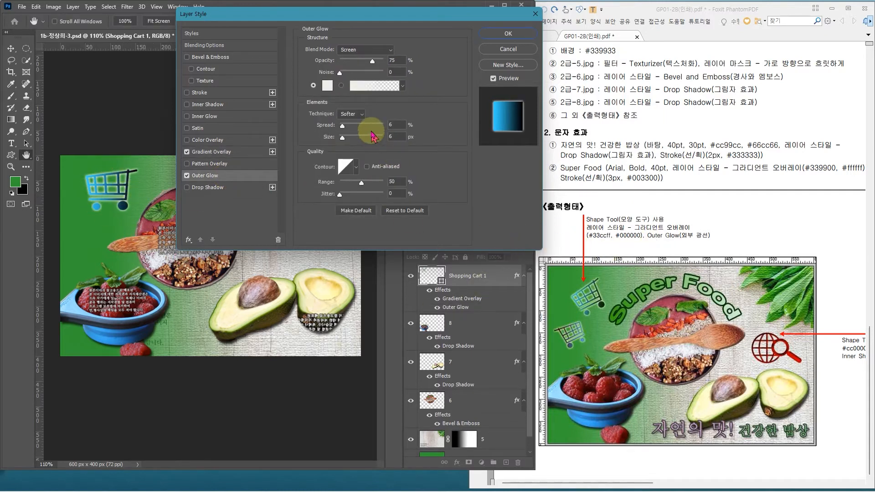
pyautogui.press('Down')
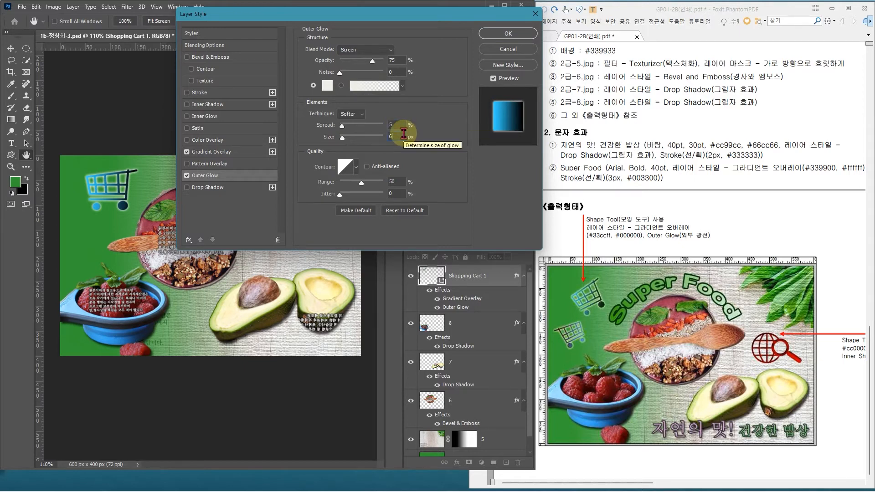
pyautogui.click(529, 37)
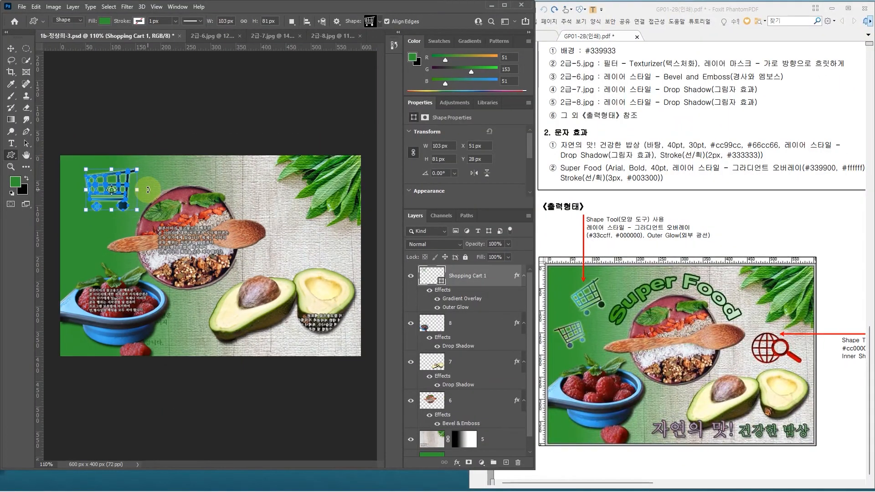
# Step: Rotate the shopping cart to about -17° and reduce it to about 94 × 96 px
pyautogui.moveTo(148, 190); pyautogui.dragTo(145, 179)
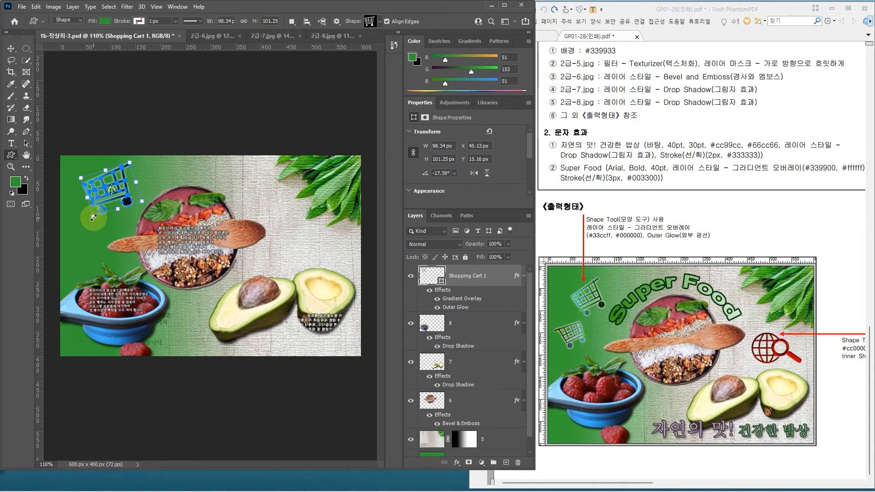
pyautogui.moveTo(94, 218); pyautogui.dragTo(95, 215)
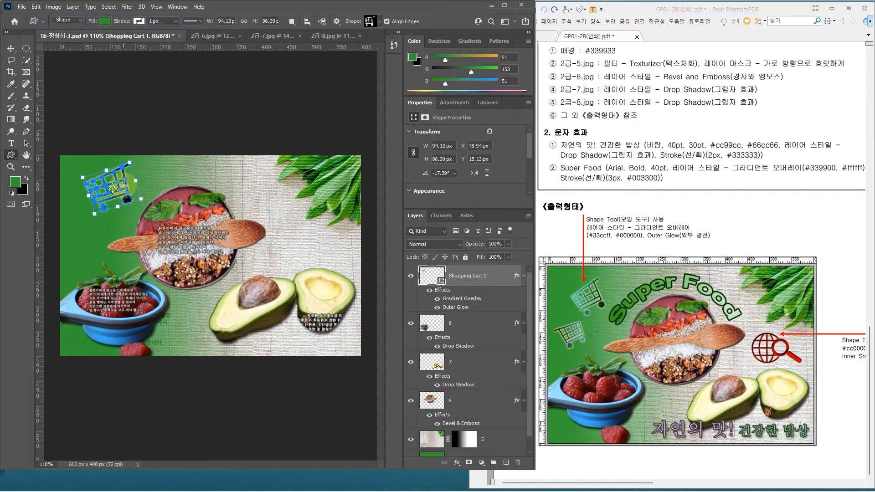
pyautogui.click(155, 138)
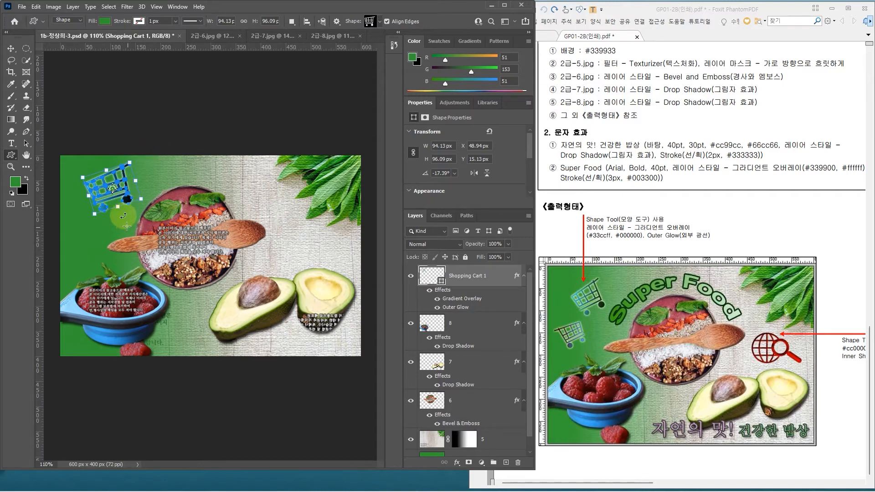
pyautogui.moveTo(122, 211); pyautogui.dragTo(159, 251)
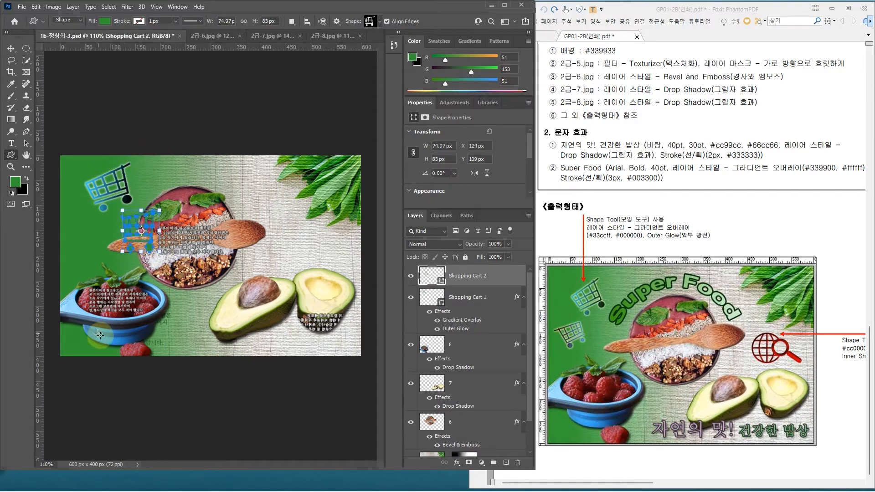
pyautogui.hotkey('ctrl', 'z')
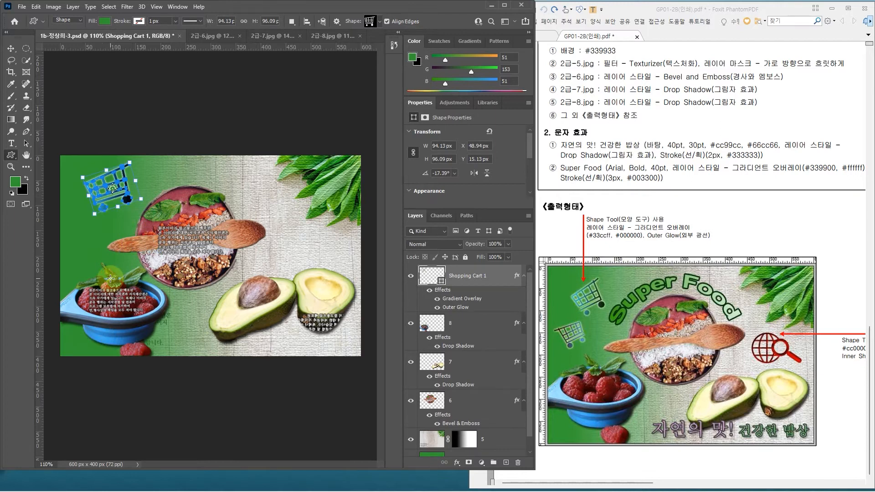
# Step: Move the rotated shopping cart slightly down, to about X 48 px and Y 25 px
pyautogui.hotkey('ctrl', 't')
pyautogui.moveTo(124, 199); pyautogui.dragTo(123, 202)
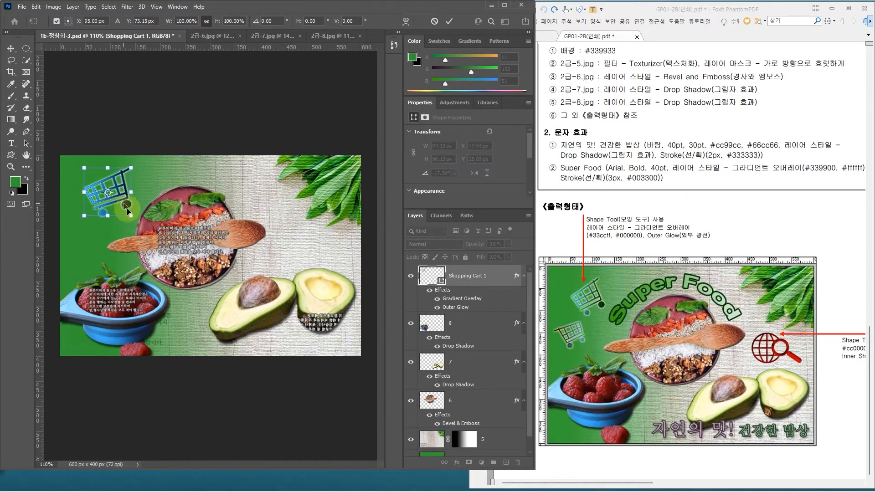
pyautogui.press('Return')
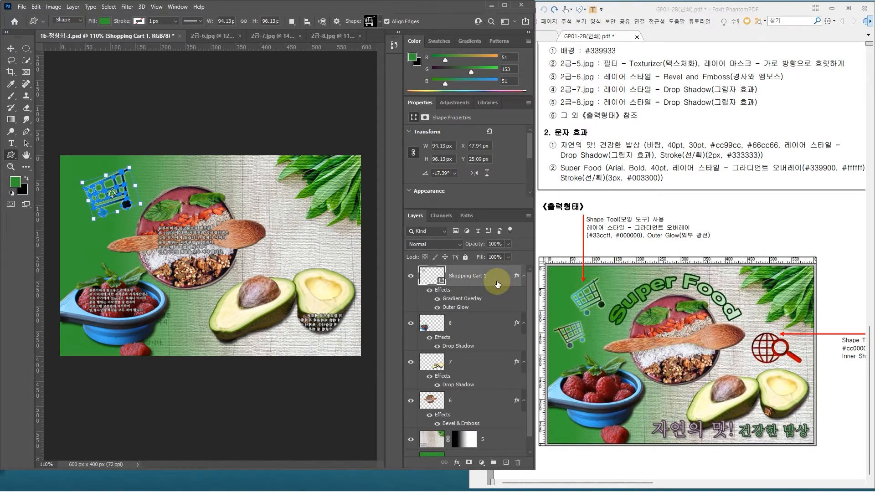
# Step: Duplicate the shopping cart layer, scale the copy to about 74%, and place it below the first cart, above the raspberry bowl
pyautogui.hotkey('ctrl', 'j')
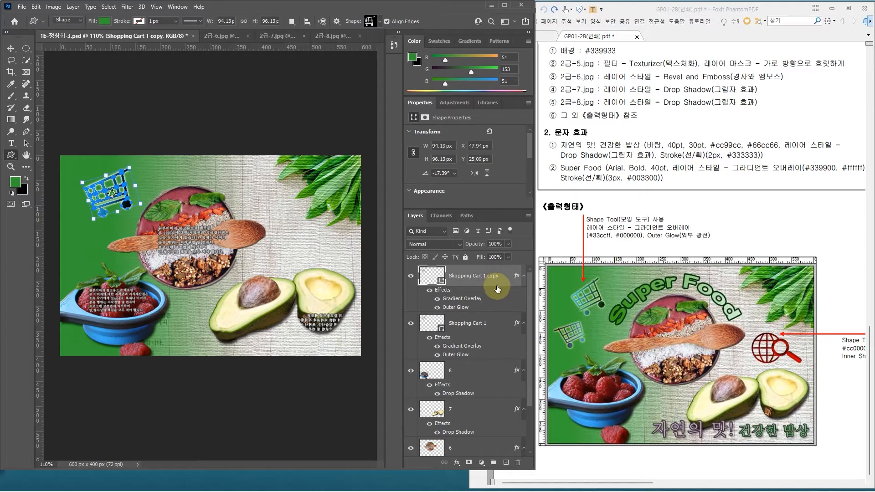
pyautogui.hotkey('ctrl', 't')
pyautogui.click(123, 196)
pyautogui.moveTo(122, 196); pyautogui.dragTo(110, 248)
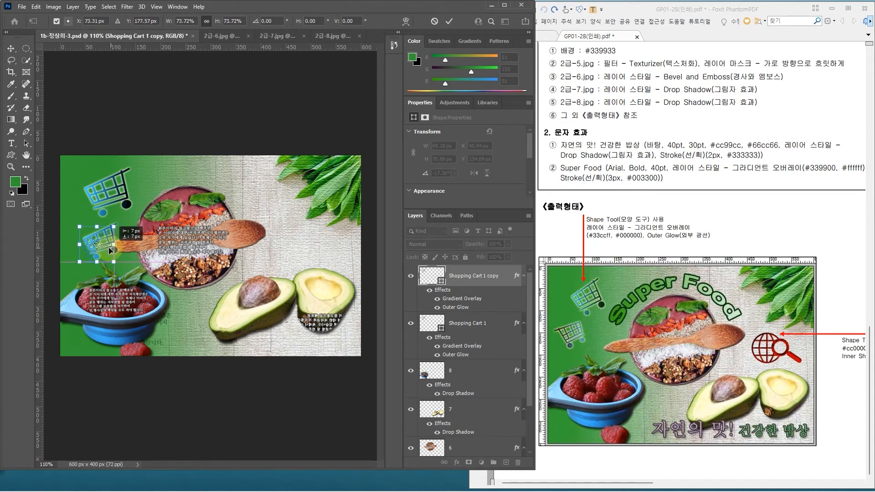
# Step: Flip the small cart copy horizontally and position it rotated to about 154° near the canvas's left edge
pyautogui.rightClick(107, 245)
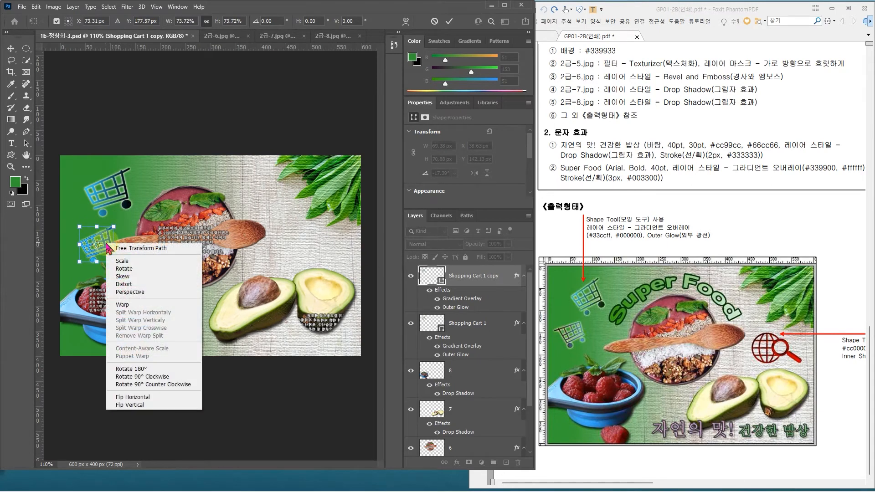
pyautogui.click(135, 397)
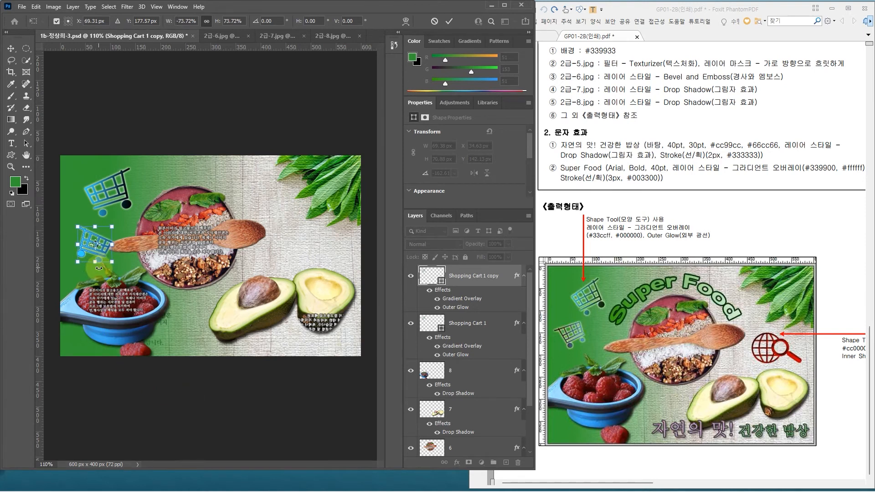
pyautogui.press('Left')
pyautogui.press('Left')
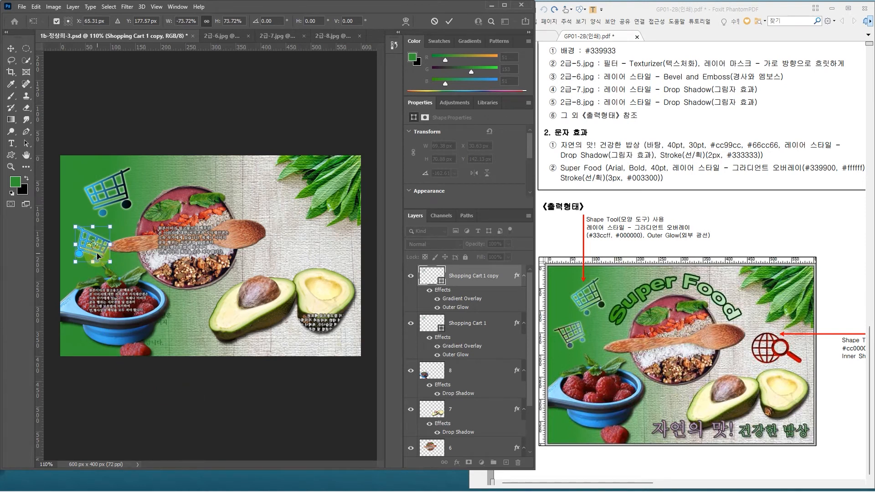
pyautogui.press('Left')
pyautogui.press('Left')
pyautogui.press('Left')
pyautogui.press('Left')
pyautogui.press('Left')
pyautogui.press('Left')
pyautogui.press('Left')
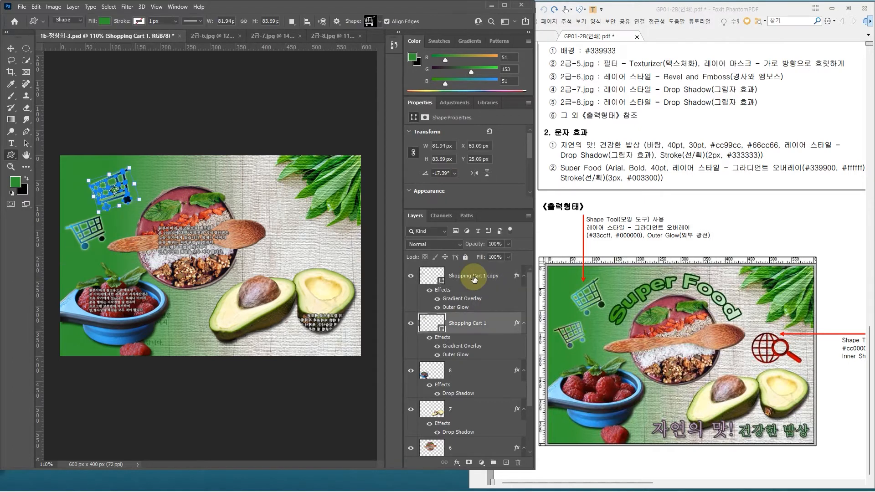
pyautogui.click(473, 278)
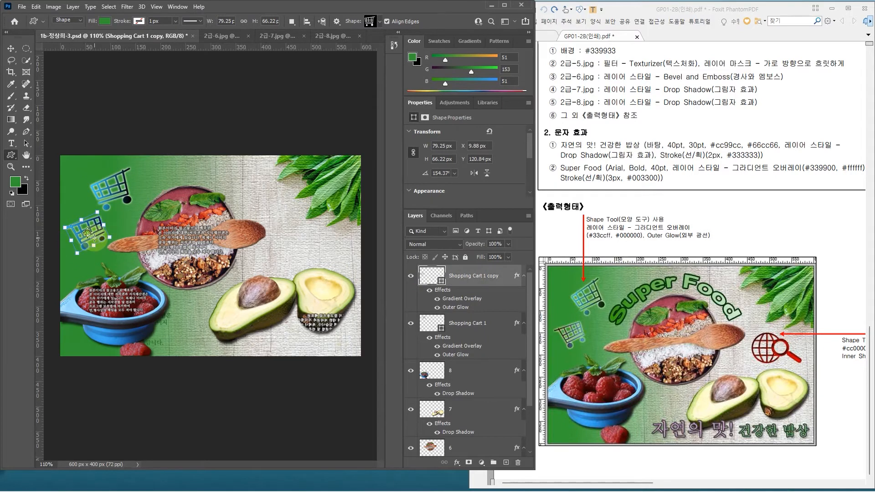
# Step: Set the gradient overlay angle of the small shopping cart copy to 180°
pyautogui.doubleClick(505, 272)
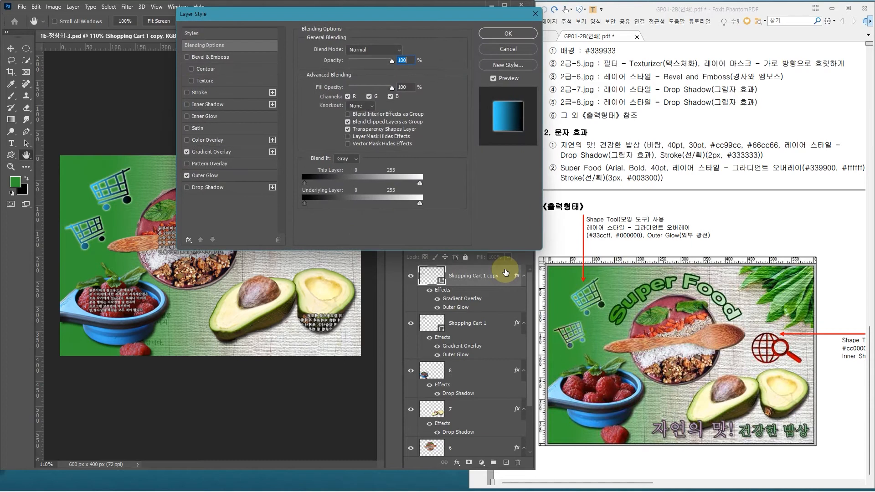
pyautogui.click(231, 153)
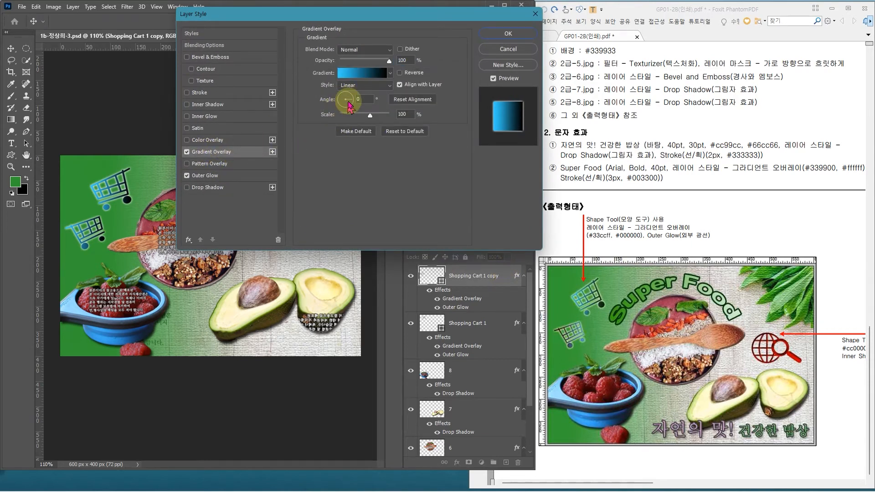
pyautogui.moveTo(352, 104)
pyautogui.mouseDown()
pyautogui.moveTo(343, 95)
pyautogui.moveTo(342, 104)
pyautogui.mouseUp()
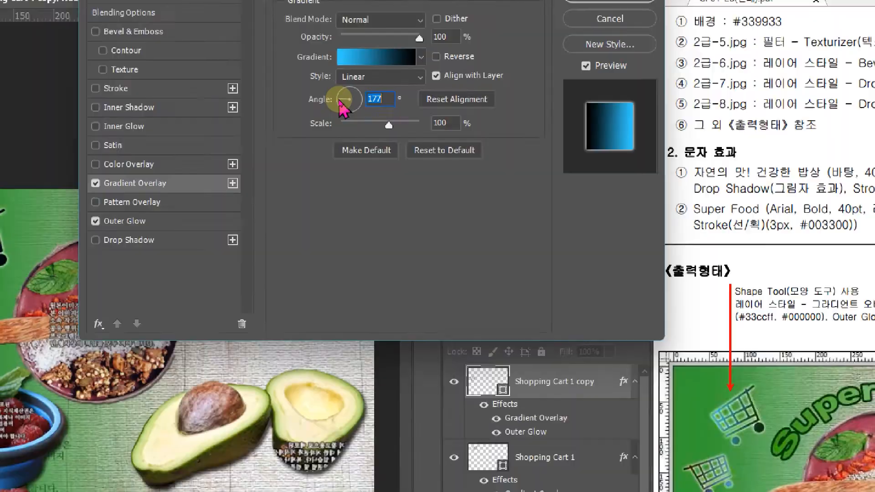
pyautogui.write('180')
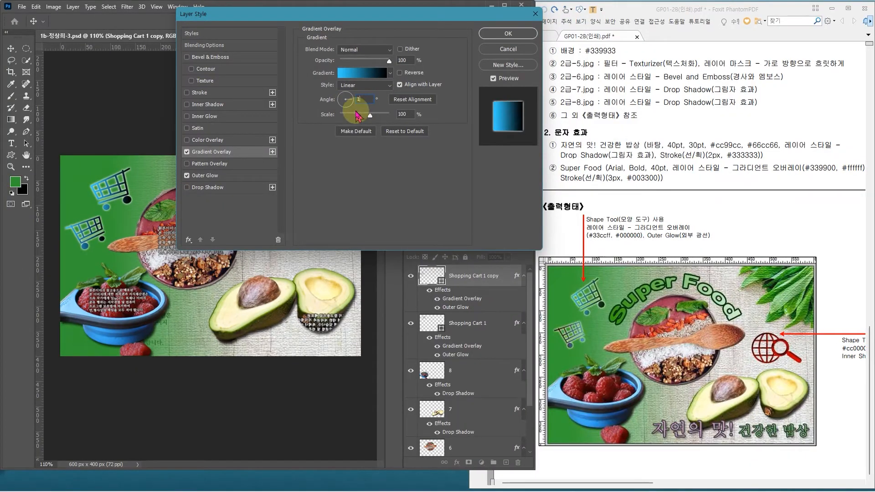
pyautogui.press('Return')
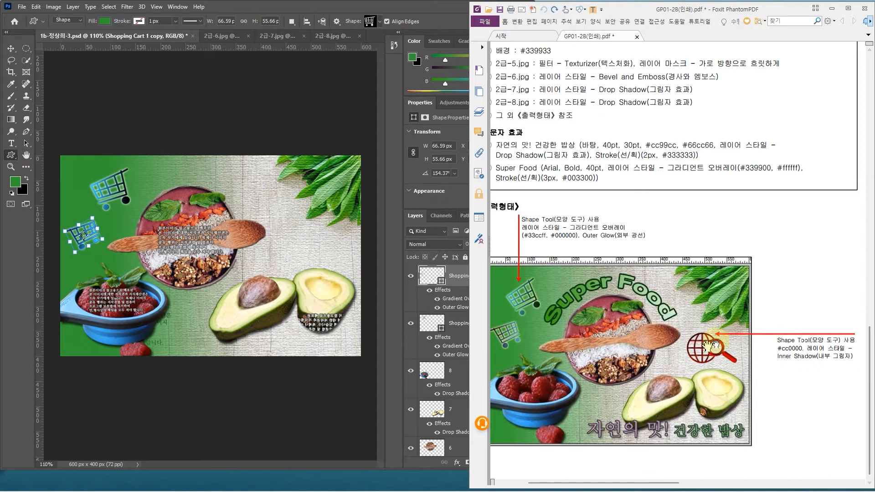
# Step: Draw a World Wide Web Search custom shape about 128 × 81 px between the leaves and the avocado, and fill it with #cc0000
pyautogui.click(380, 22)
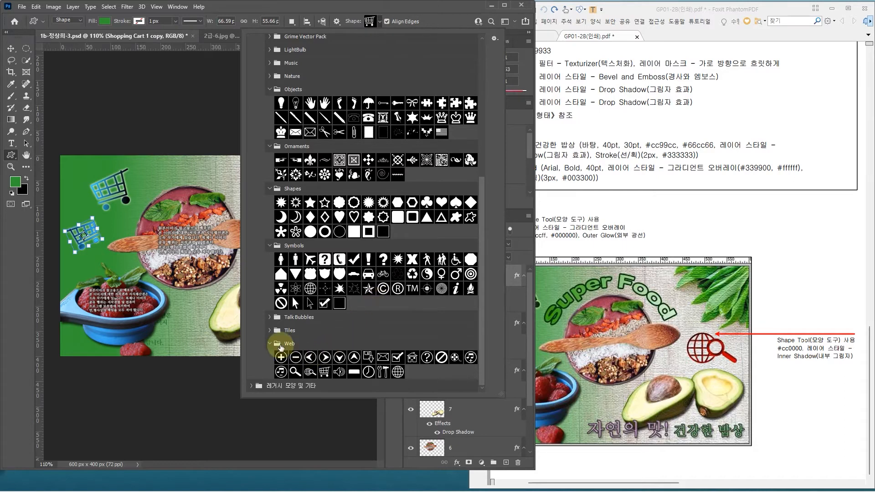
pyautogui.click(310, 372)
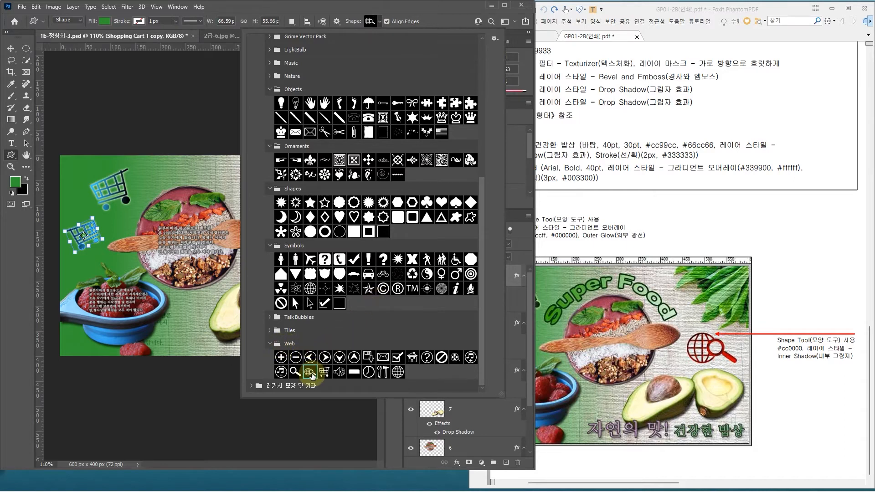
pyautogui.press('Return')
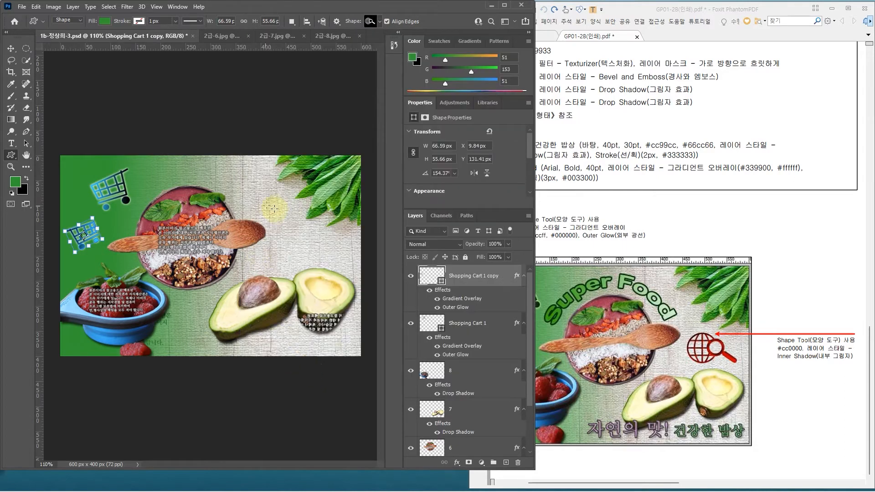
pyautogui.moveTo(279, 212)
pyautogui.mouseDown()
pyautogui.moveTo(340, 241)
pyautogui.moveTo(356, 234)
pyautogui.moveTo(342, 251)
pyautogui.mouseUp()
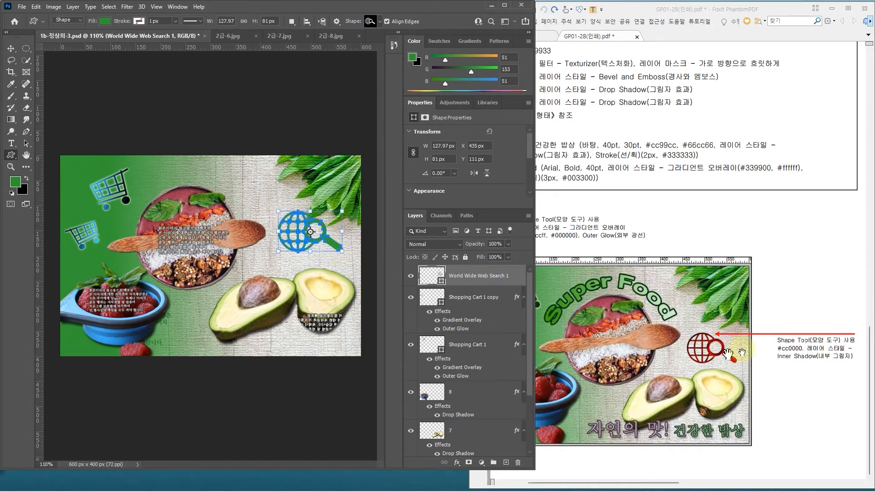
pyautogui.doubleClick(430, 280)
pyautogui.write('cc0000')
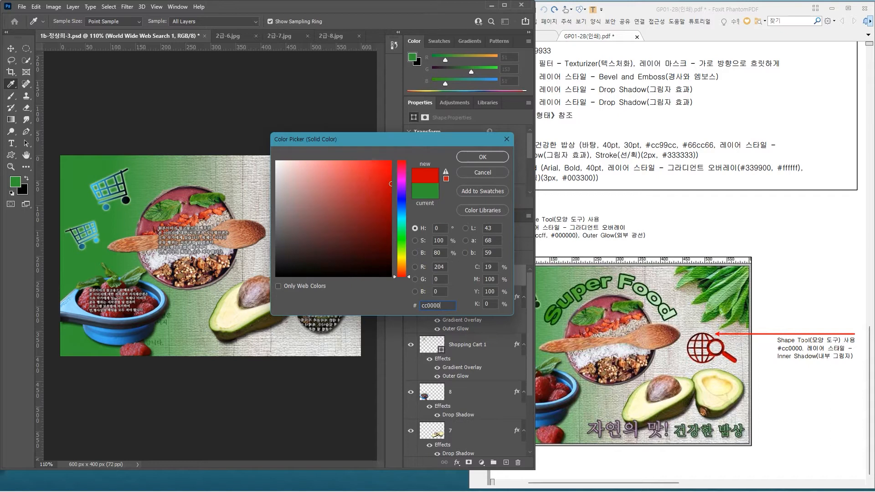
pyautogui.press('Return')
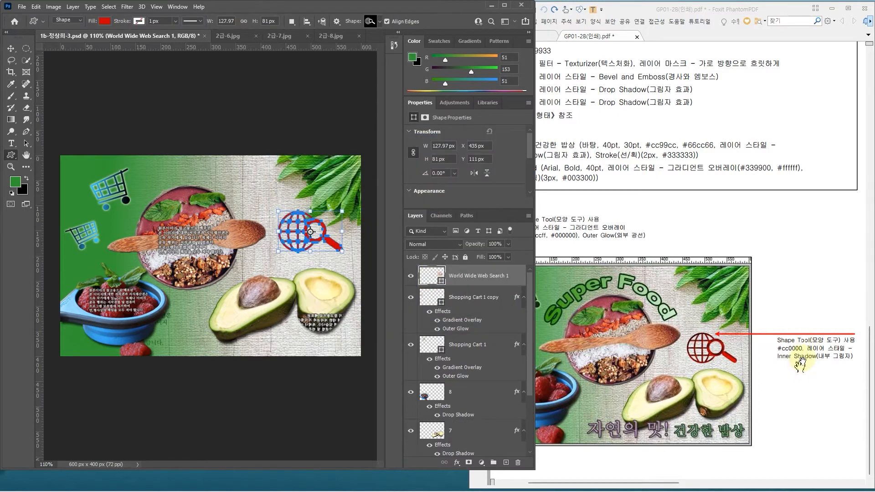
# Step: Apply an Inner Shadow layer style to the red web search shape
pyautogui.click(515, 273)
pyautogui.doubleClick(515, 273)
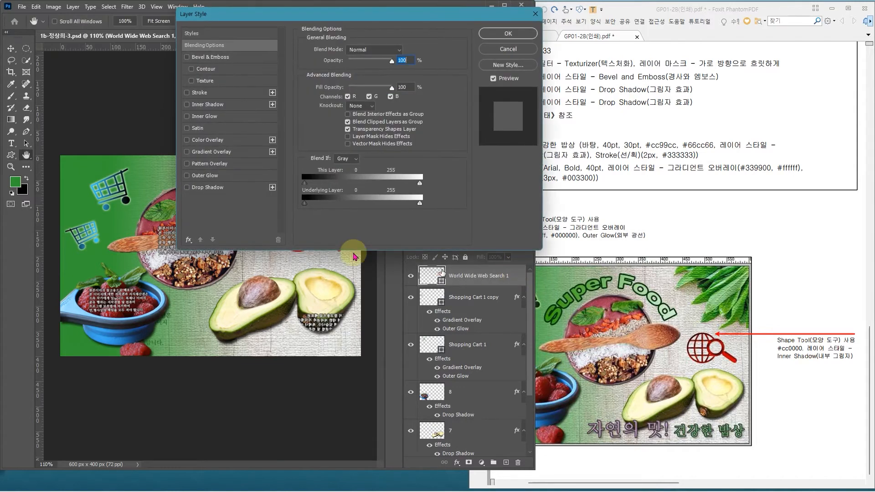
pyautogui.click(222, 107)
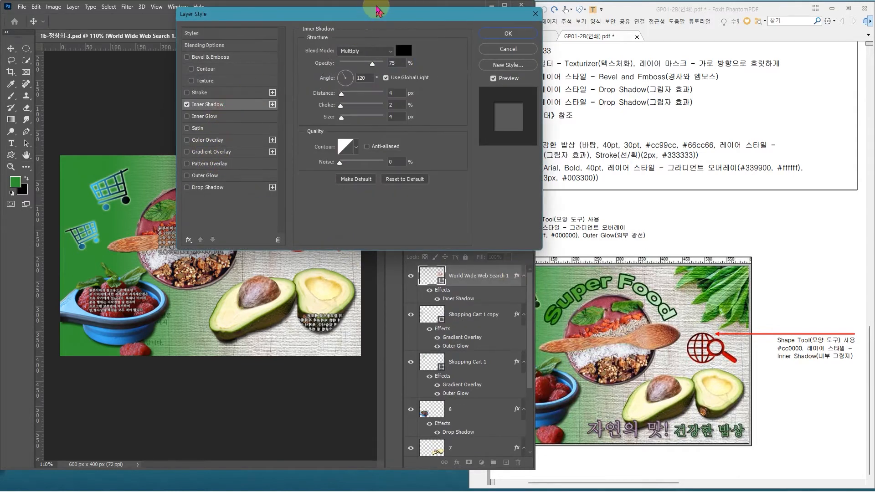
pyautogui.moveTo(377, 15); pyautogui.dragTo(565, 39)
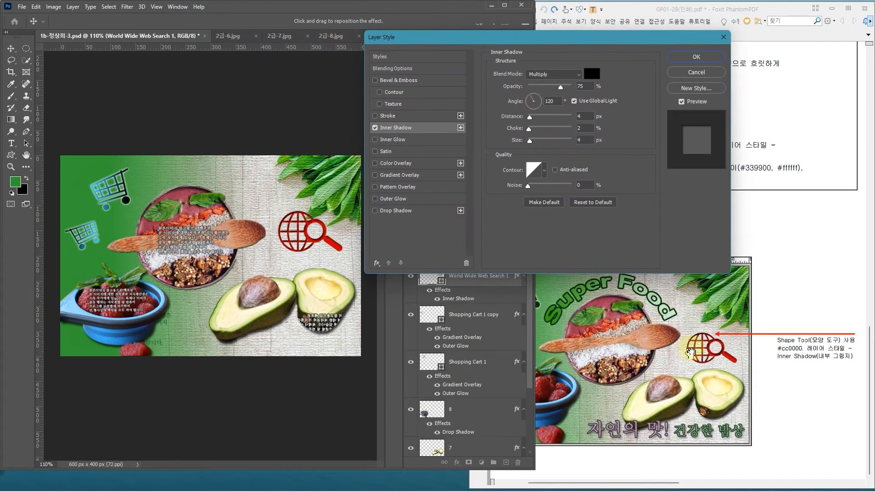
pyautogui.click(696, 57)
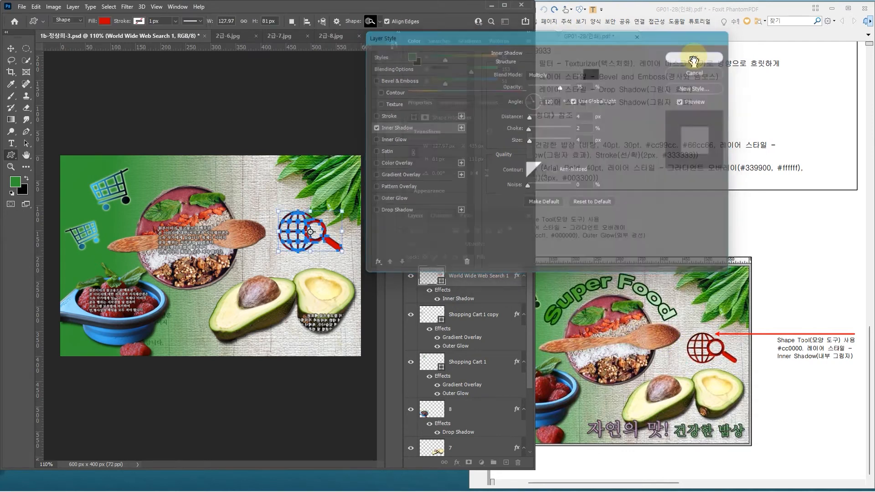
# Step: Nudge the web search shape down slightly and scale it down to about 116 × 73 px, keeping it below the leaves
pyautogui.hotkey('ctrl', 't')
pyautogui.press('Down')
pyautogui.press('Down')
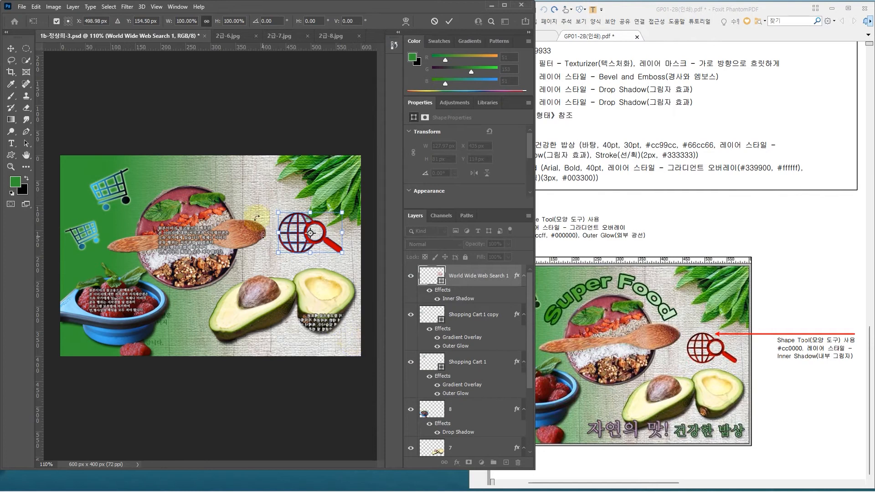
pyautogui.moveTo(279, 214); pyautogui.dragTo(304, 233)
pyautogui.press('Return')
# Step: Add the left-aligned text "자연의 맛! 건강한 밥상" in Batang Regular 40 pt along the lower edge of the canvas
pyautogui.moveTo(536, 219); pyautogui.dragTo(483, 217)
pyautogui.moveTo(632, 213); pyautogui.dragTo(719, 208)
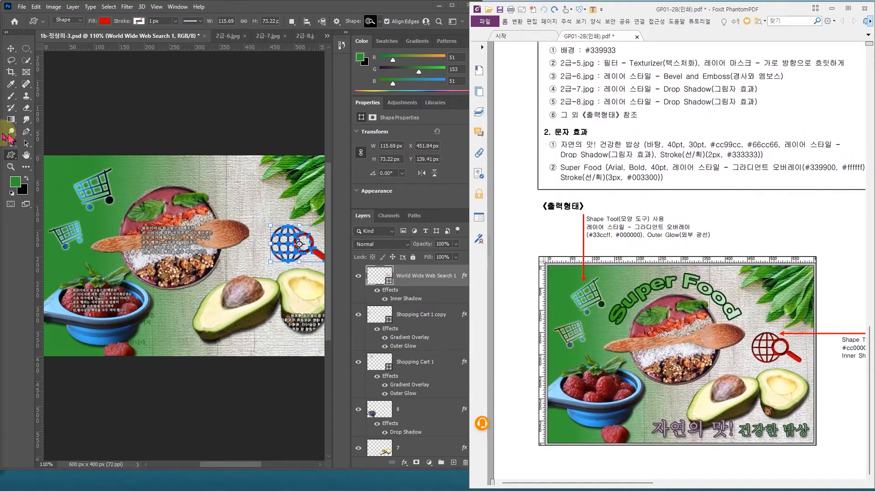
pyautogui.click(11, 144)
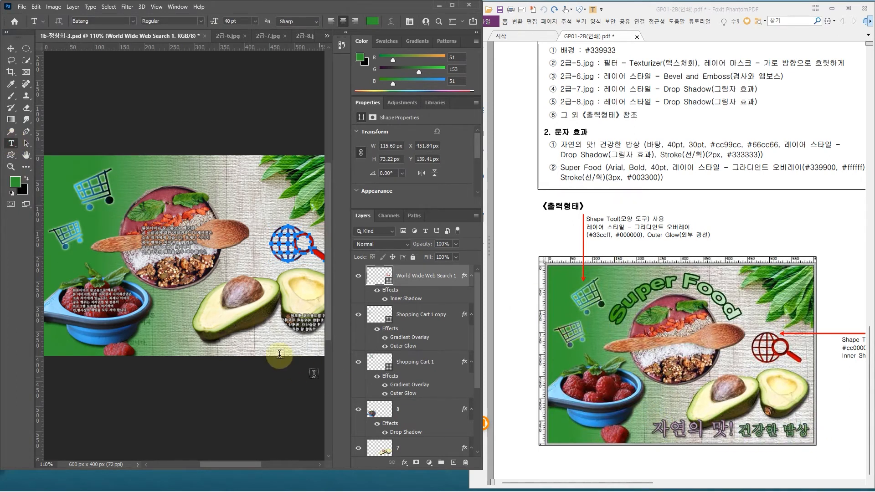
pyautogui.click(142, 345)
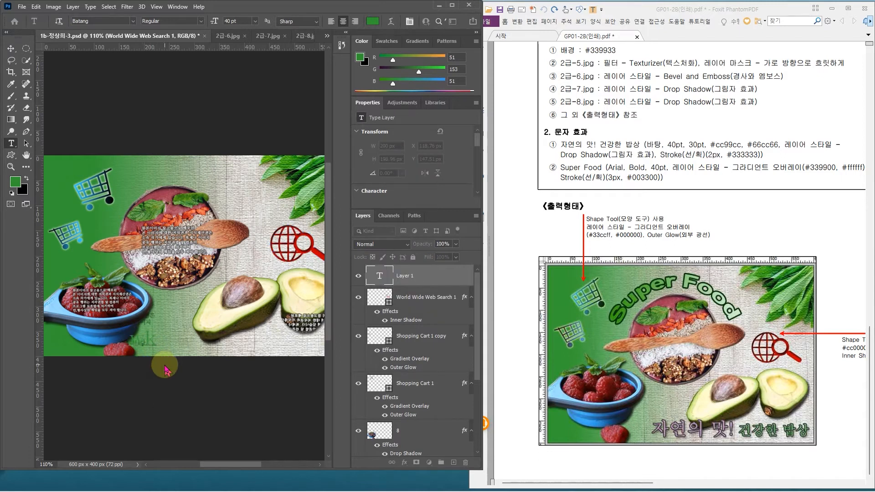
pyautogui.write('자연의 맛! 건강한 밥상')
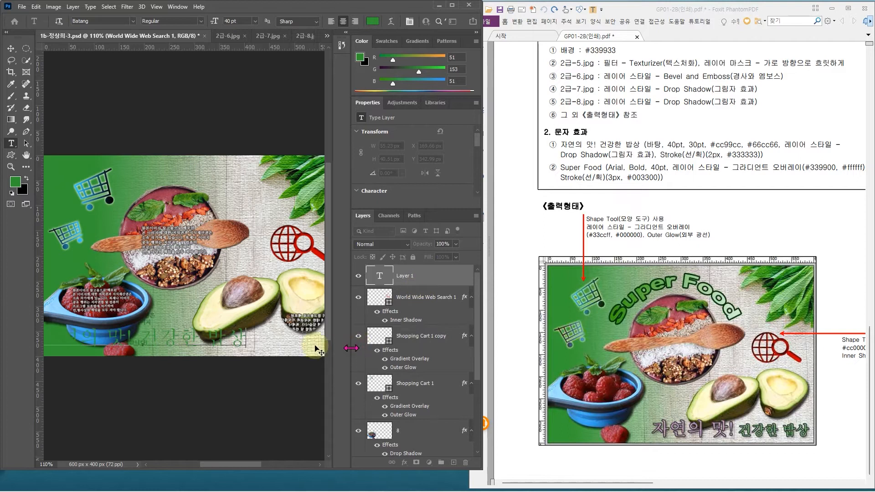
pyautogui.click(427, 281)
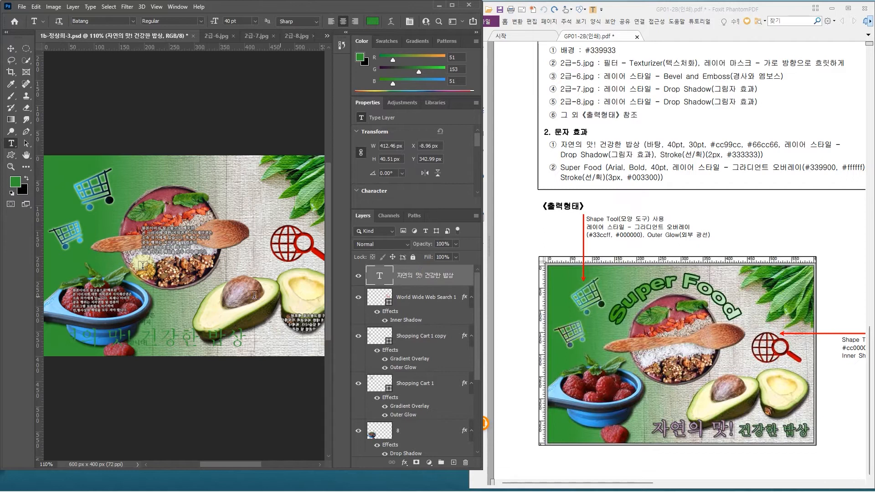
pyautogui.click(331, 23)
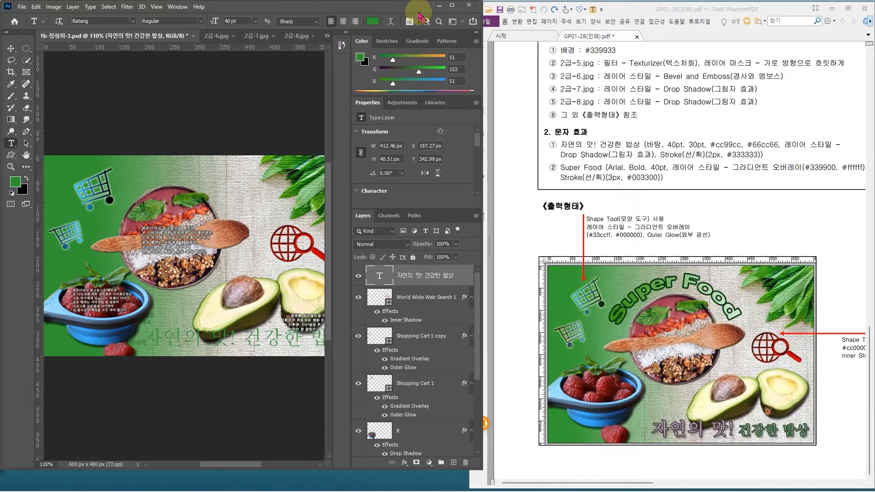
pyautogui.moveTo(482, 59); pyautogui.dragTo(541, 74)
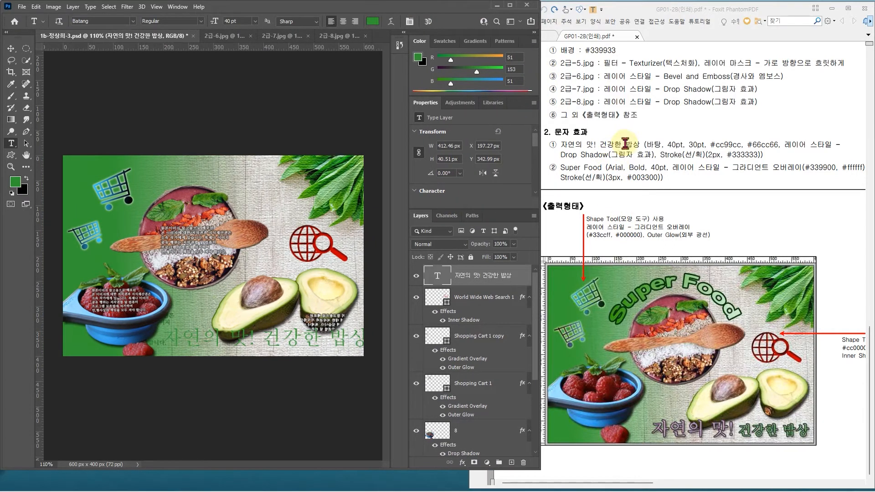
pyautogui.moveTo(607, 167); pyautogui.dragTo(843, 168)
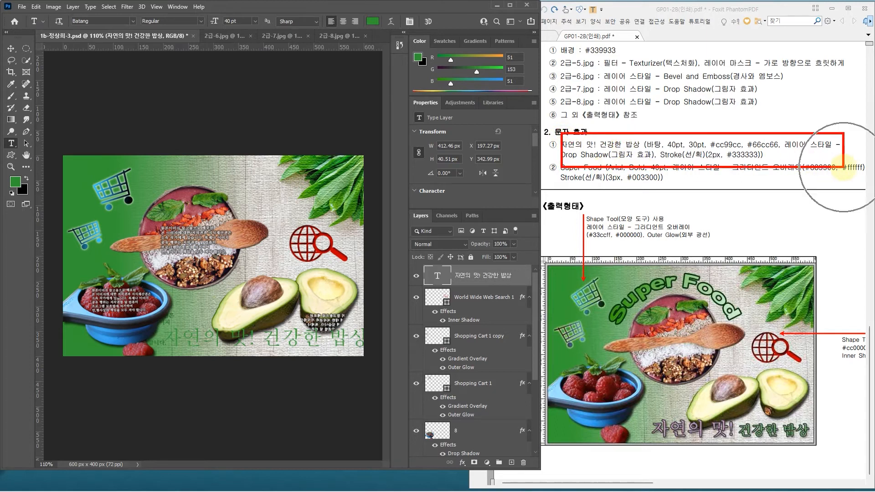
pyautogui.press('Escape')
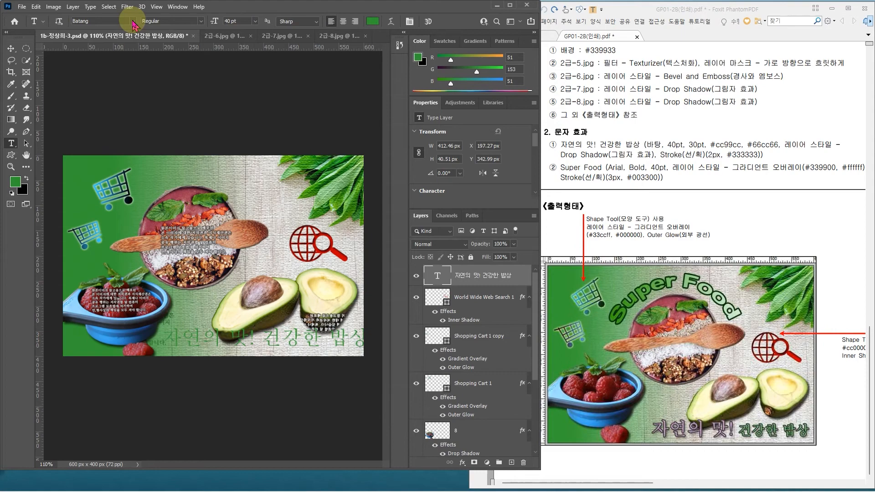
pyautogui.click(132, 21)
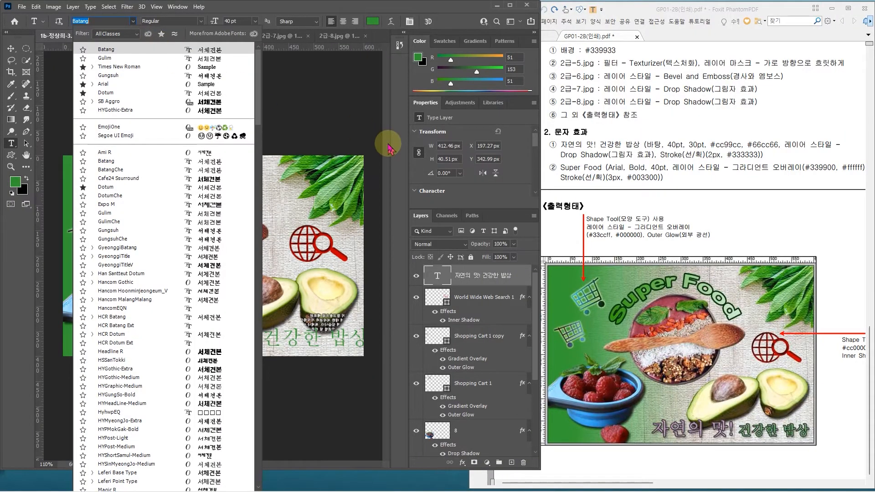
pyautogui.click(286, 7)
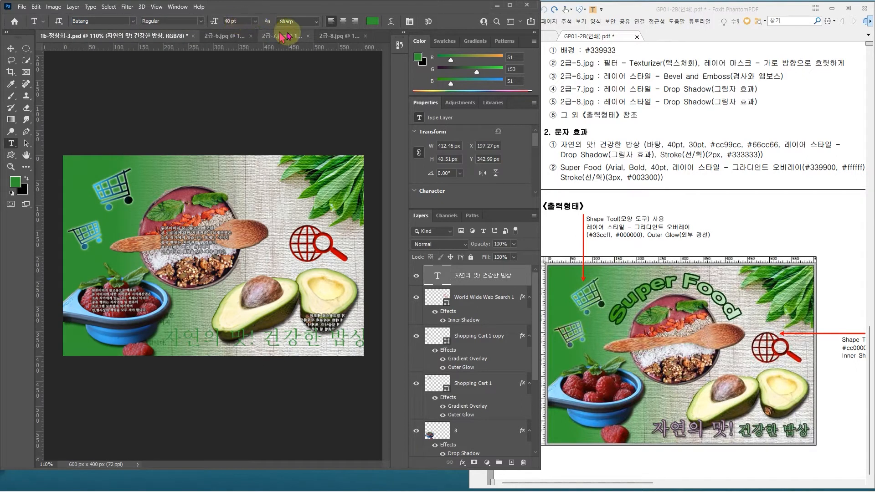
# Step: Set the color of the whole "자연의 맛! 건강한 밥상" text to #cc99cc
pyautogui.click(373, 25)
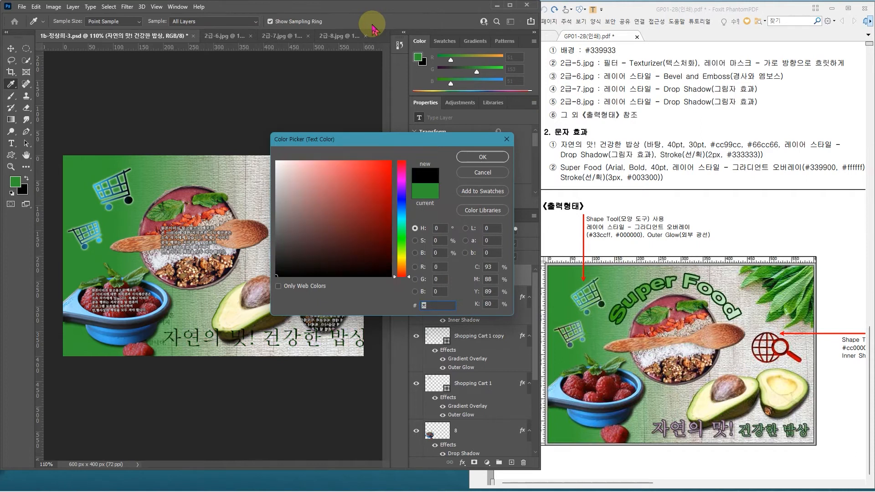
pyautogui.write('cc')
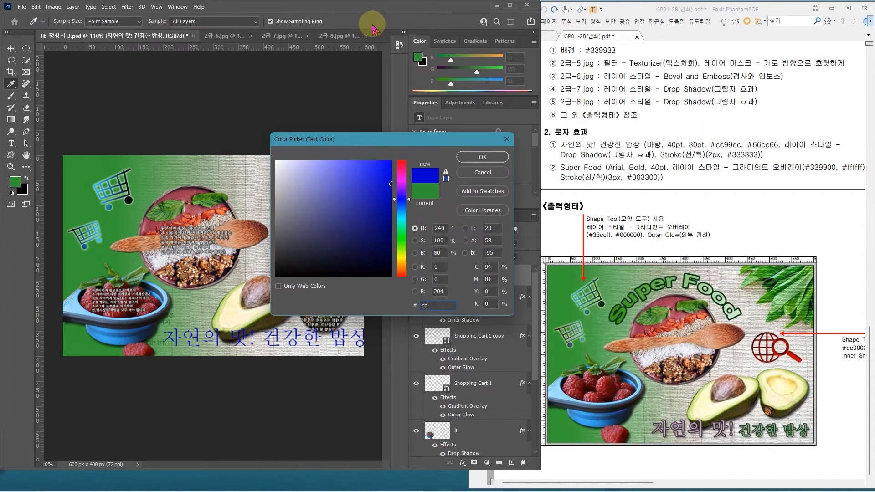
pyautogui.write('99cc')
pyautogui.press('Return')
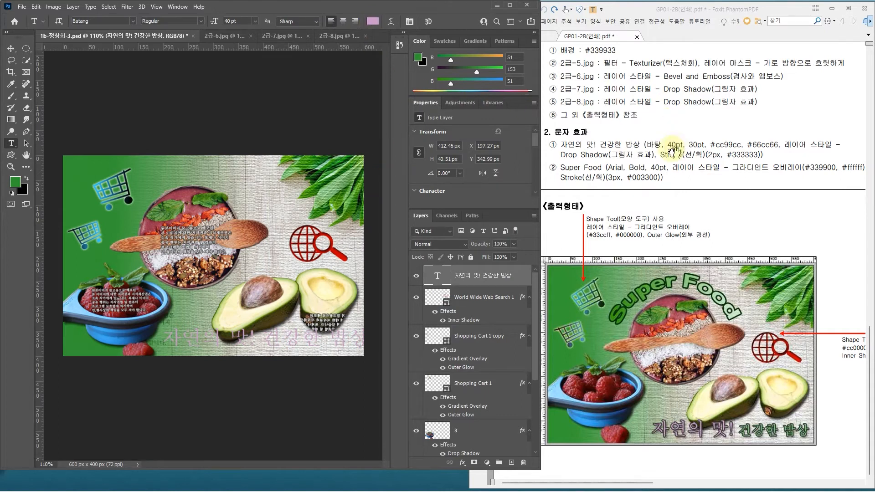
# Step: Set the words "건강한 밥상" to 30 pt in color #66cc66
pyautogui.moveTo(266, 338); pyautogui.dragTo(384, 339)
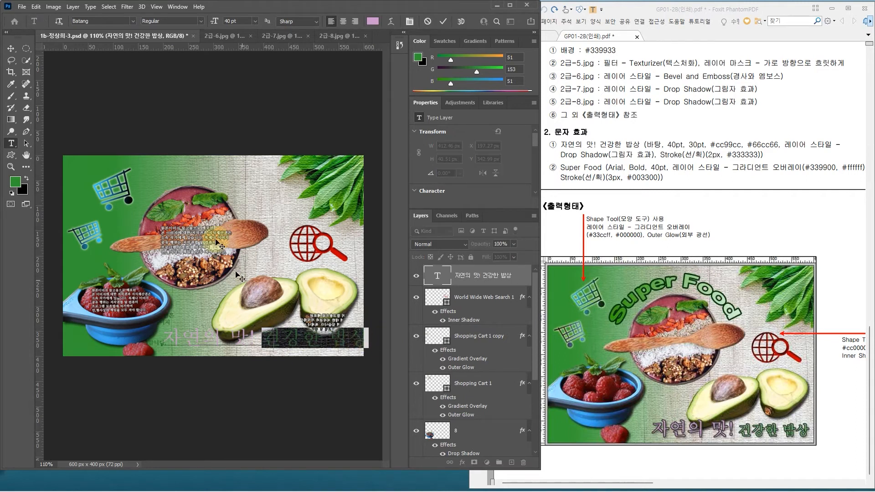
pyautogui.doubleClick(229, 23)
pyautogui.write('30')
pyautogui.press('Return')
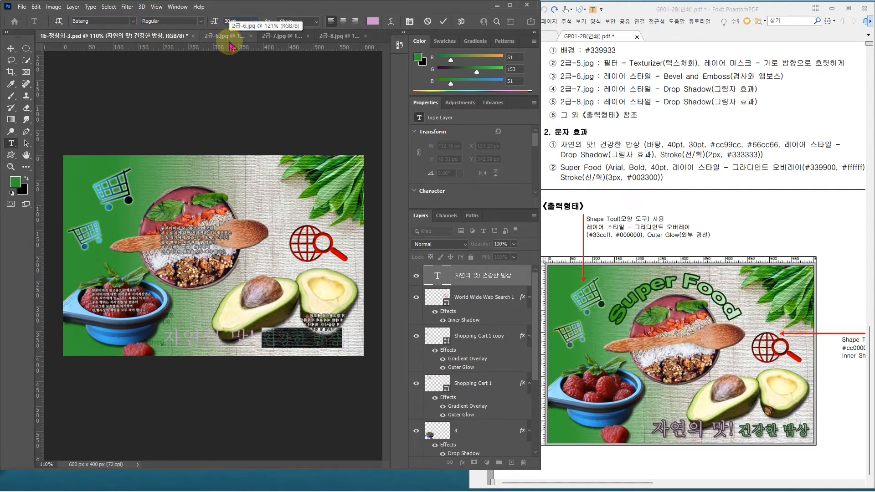
pyautogui.click(373, 22)
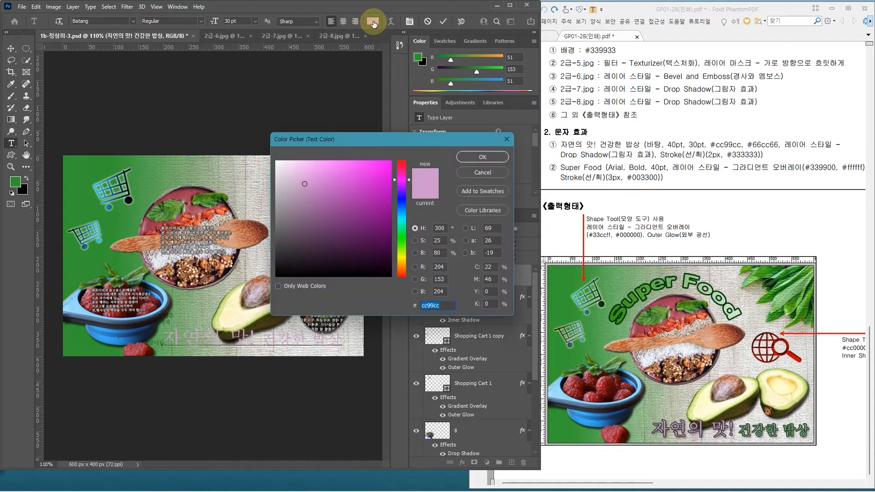
pyautogui.write('66cc66')
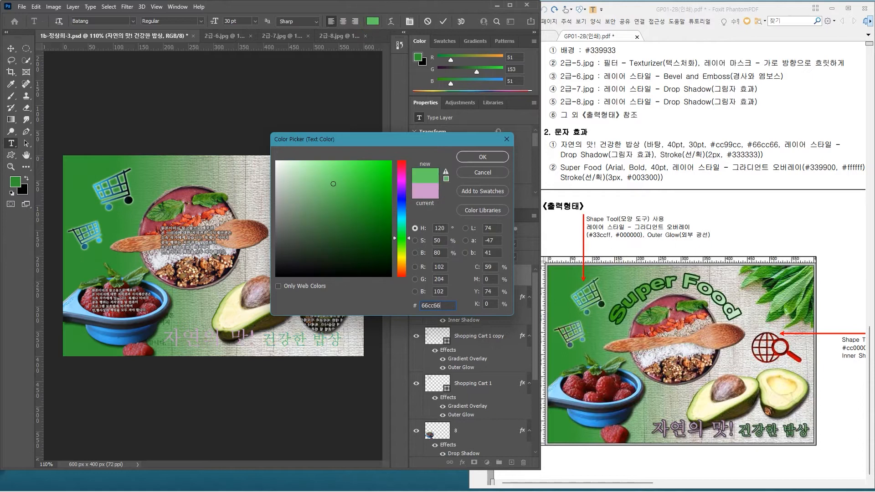
pyautogui.press('Return')
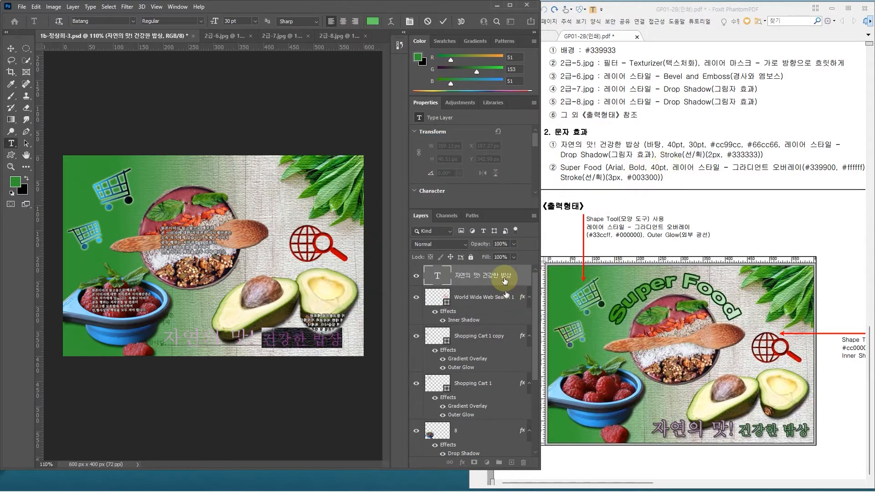
# Step: Add a Drop Shadow layer style to the "자연의 맛! 건강한 밥상" text layer
pyautogui.doubleClick(523, 274)
pyautogui.doubleClick(523, 274)
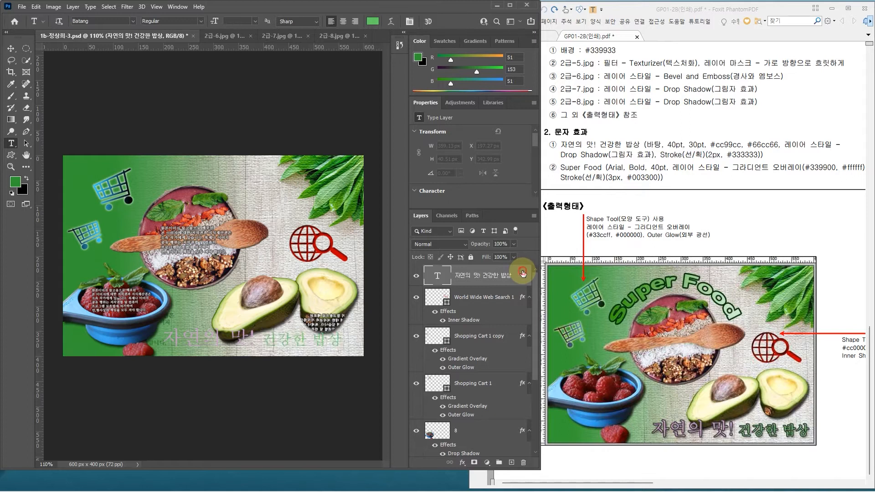
pyautogui.moveTo(525, 44); pyautogui.dragTo(332, 39)
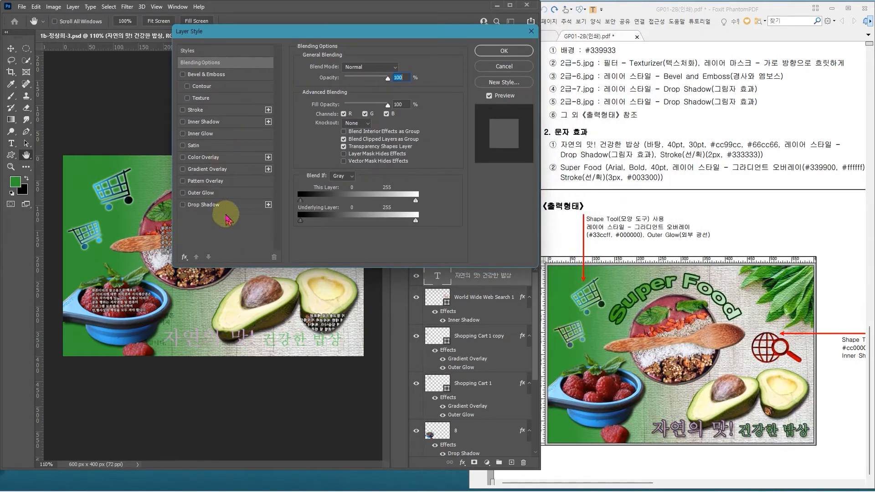
pyautogui.click(231, 205)
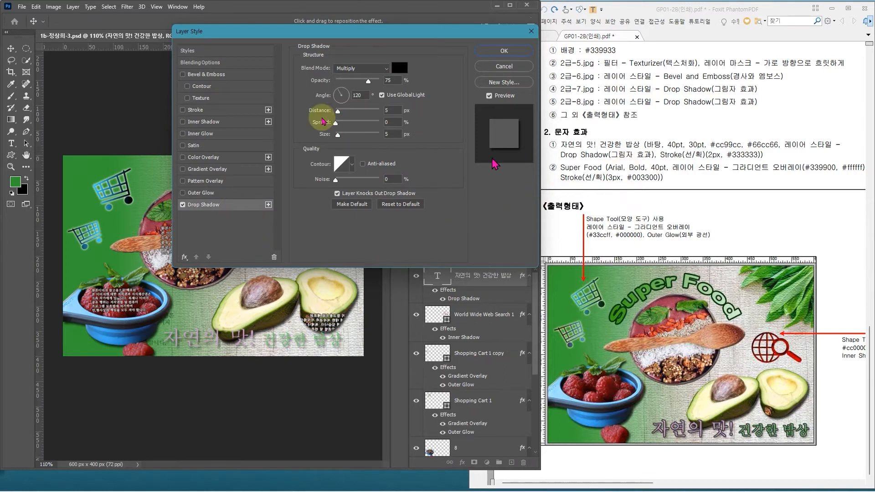
# Step: Add a 2 px outside Stroke in #333333 to the "자연의 맛! 건강한 밥상" text and apply the layer style
pyautogui.click(238, 110)
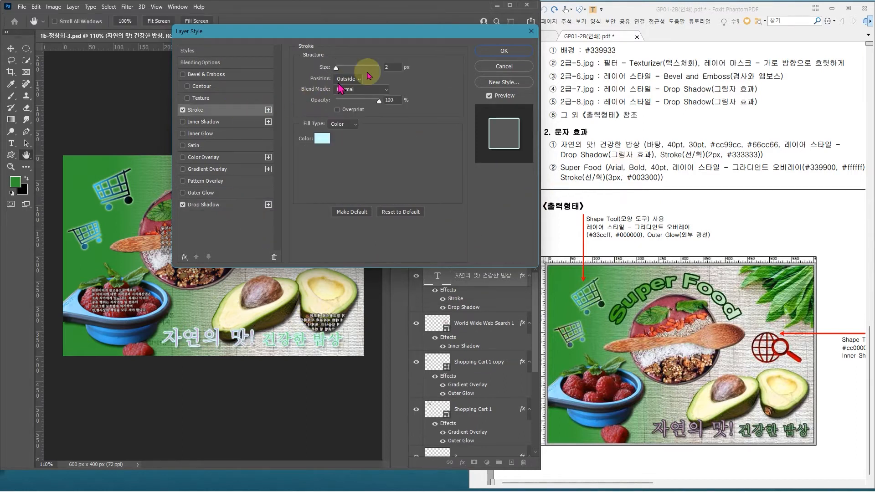
pyautogui.click(399, 65)
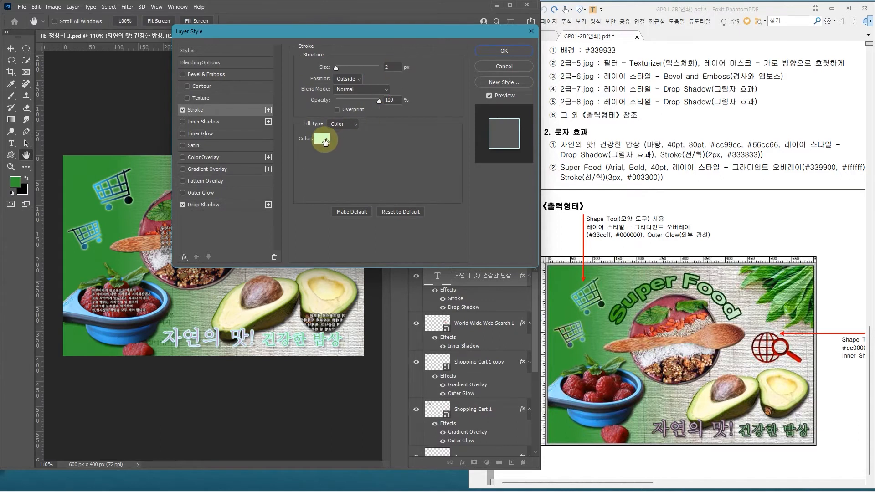
pyautogui.click(324, 140)
pyautogui.write('3')
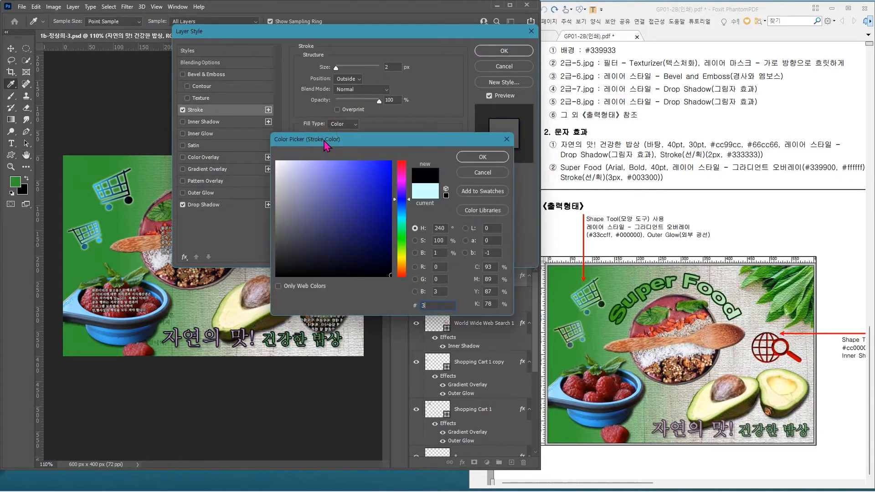
pyautogui.write('33333')
pyautogui.press('Return')
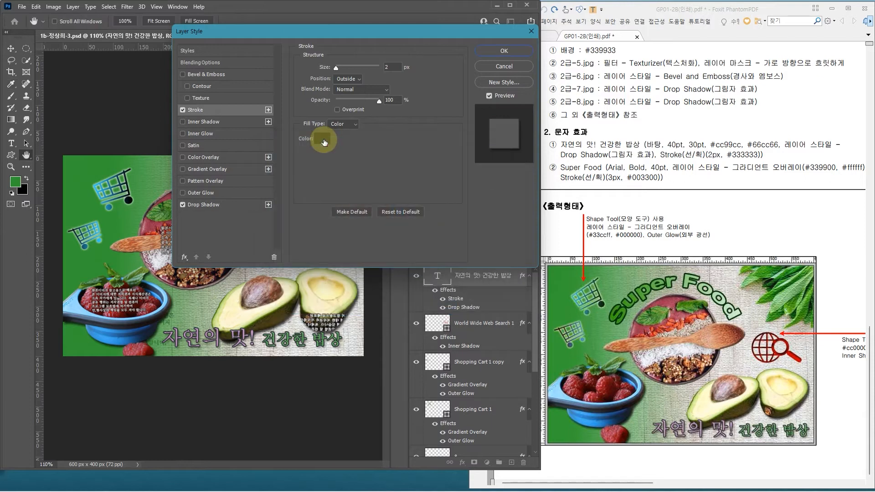
pyautogui.press('Return')
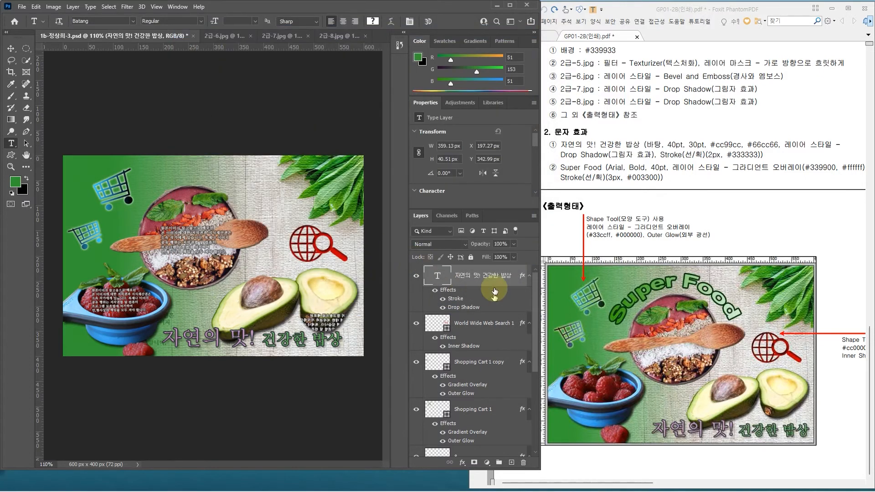
# Step: Move the "자연의 맛! 건강한 밥상" text slightly right and down into the lower-right corner of the canvas
pyautogui.hotkey('ctrl', 't')
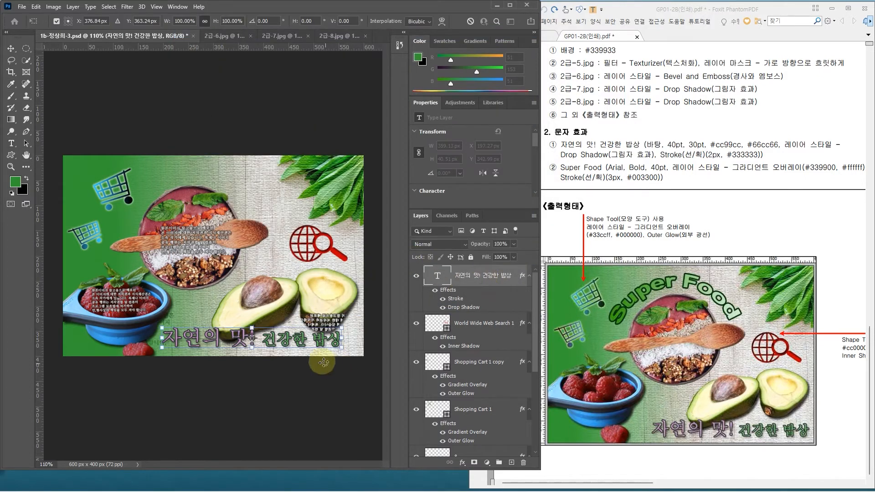
pyautogui.moveTo(319, 342); pyautogui.dragTo(326, 344)
pyautogui.press('Up')
pyautogui.press('Right')
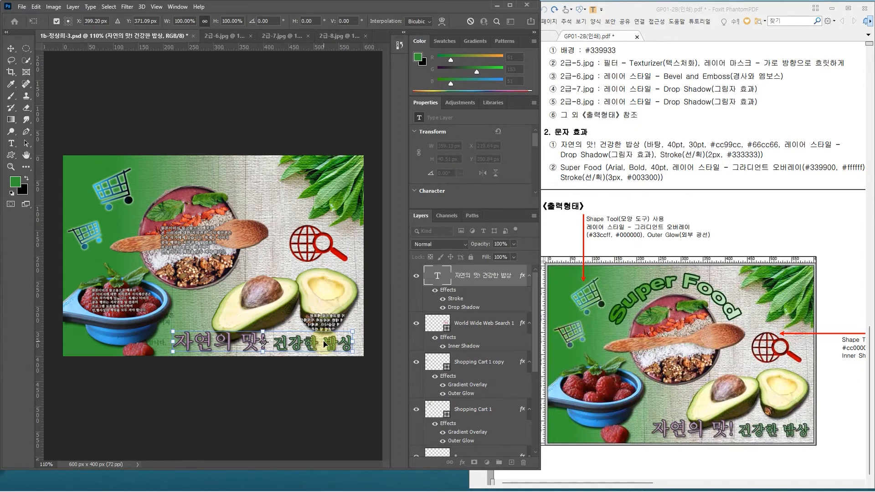
pyautogui.press('Return')
pyautogui.press('t')
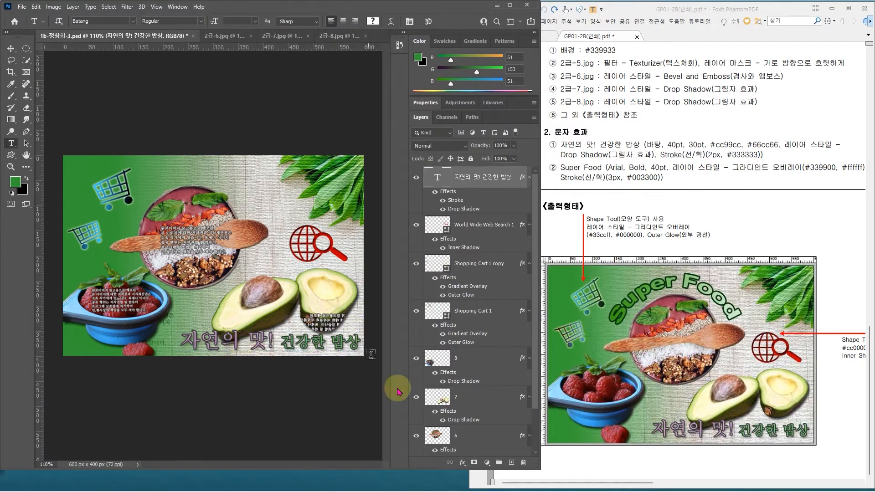
# Step: Scale the avocado image on layer 7 down to about 96.5%, keeping its upper-right corner in place
pyautogui.click(478, 402)
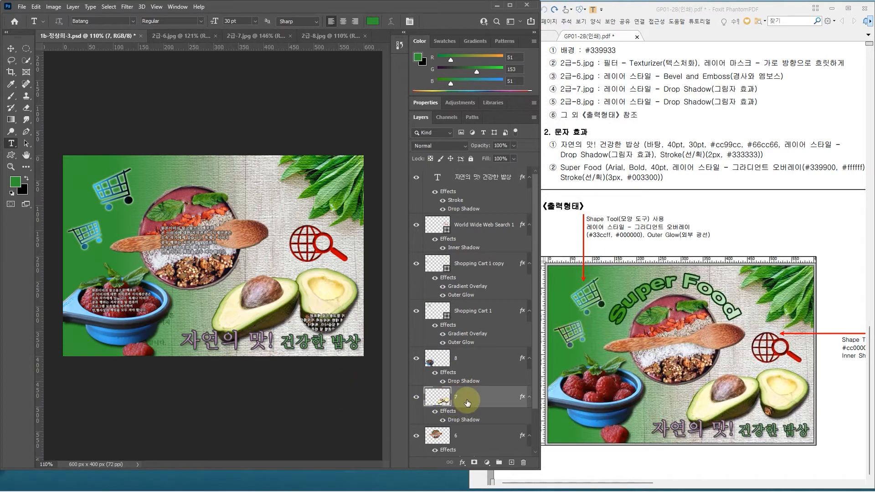
pyautogui.hotkey('ctrl', 't')
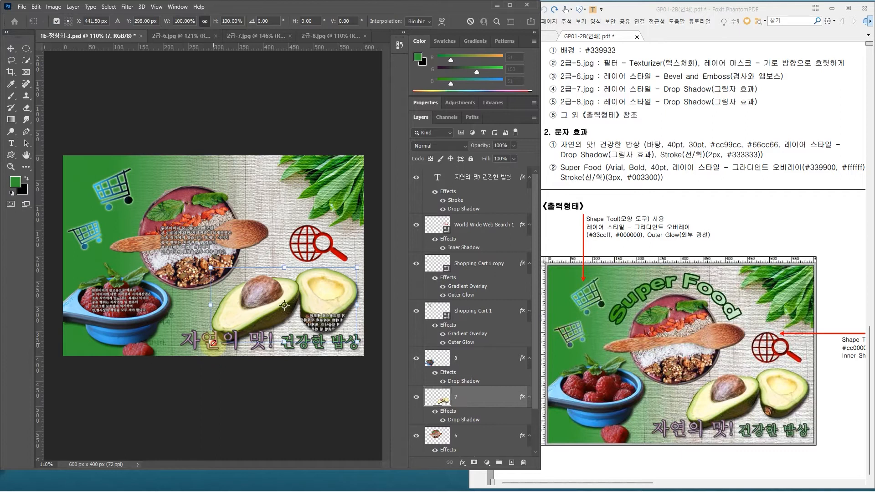
pyautogui.moveTo(214, 342); pyautogui.dragTo(218, 340)
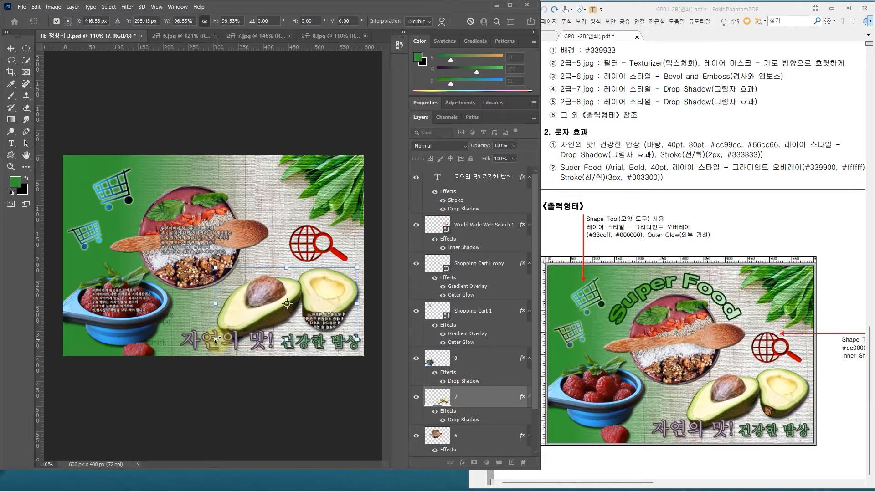
pyautogui.press('Return')
# Step: Add the text "Super Food" above the bowl and bring its layer to the front of the layer stack
pyautogui.press('t')
pyautogui.click(488, 404)
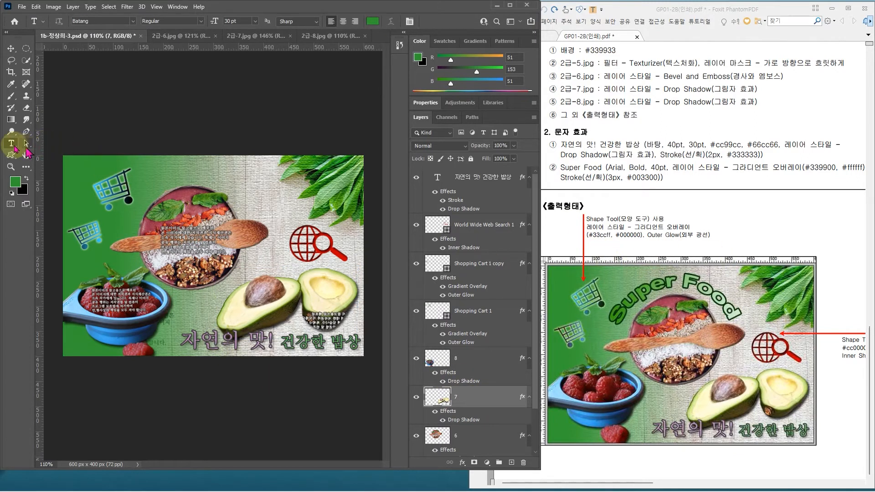
pyautogui.click(155, 190)
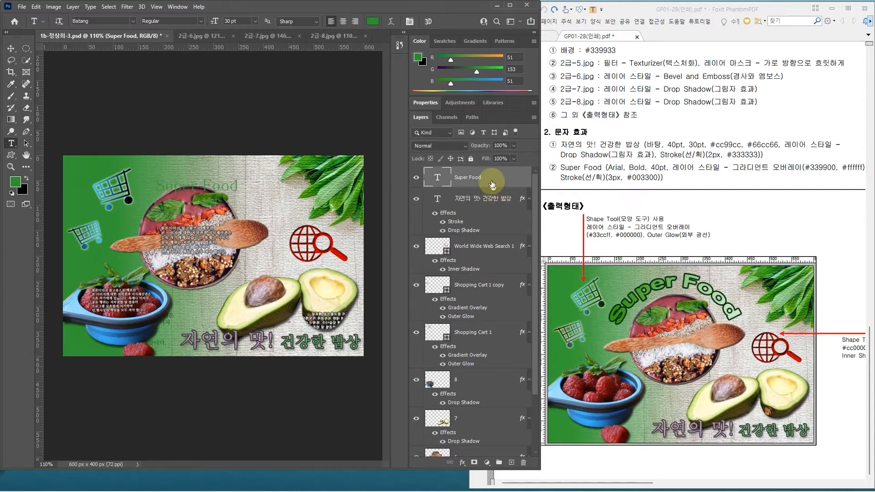
pyautogui.moveTo(492, 179)
pyautogui.mouseDown()
pyautogui.moveTo(484, 253)
pyautogui.moveTo(481, 180)
pyautogui.mouseUp()
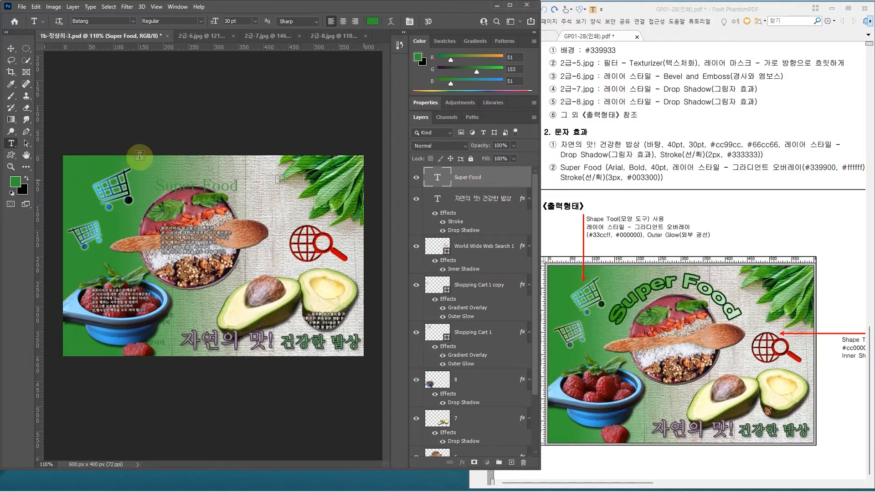
# Step: Set the "Super Food" text to Arial Bold at 40 pt
pyautogui.click(133, 22)
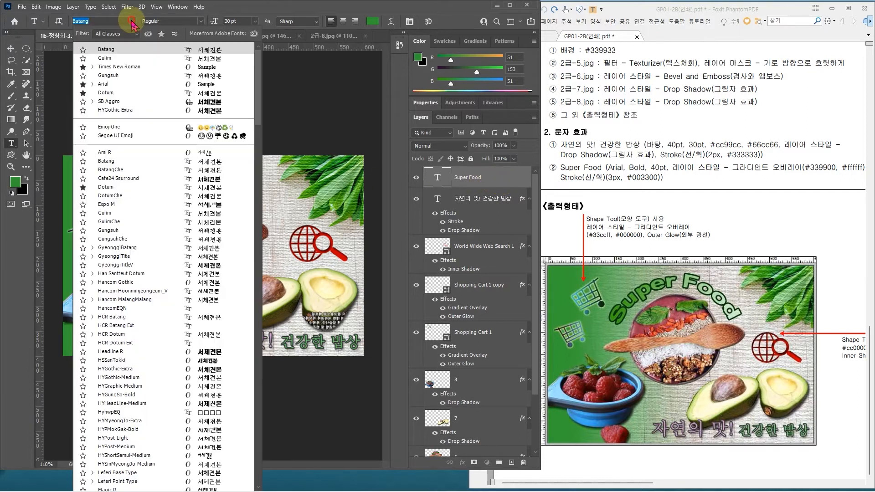
pyautogui.click(114, 84)
pyautogui.click(201, 21)
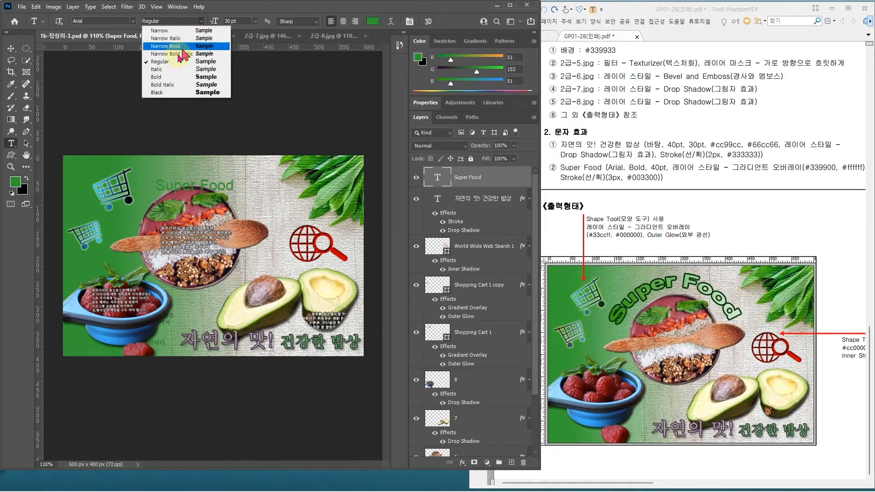
pyautogui.click(172, 77)
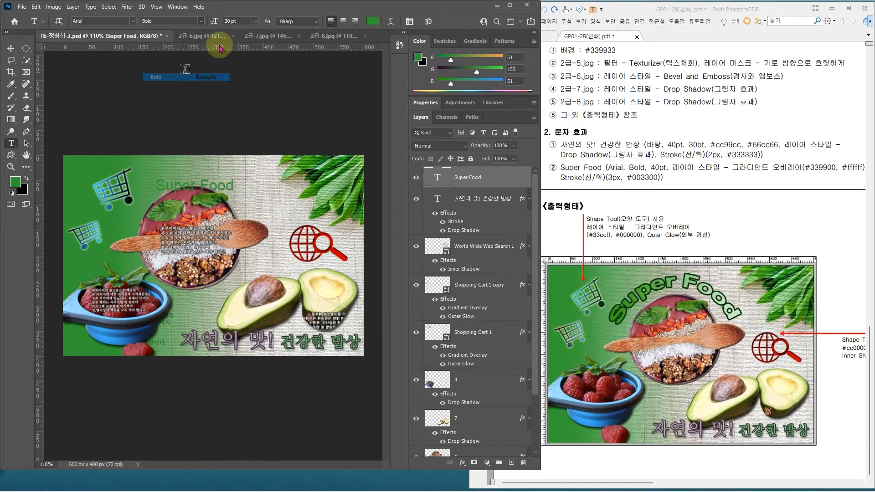
pyautogui.click(226, 21)
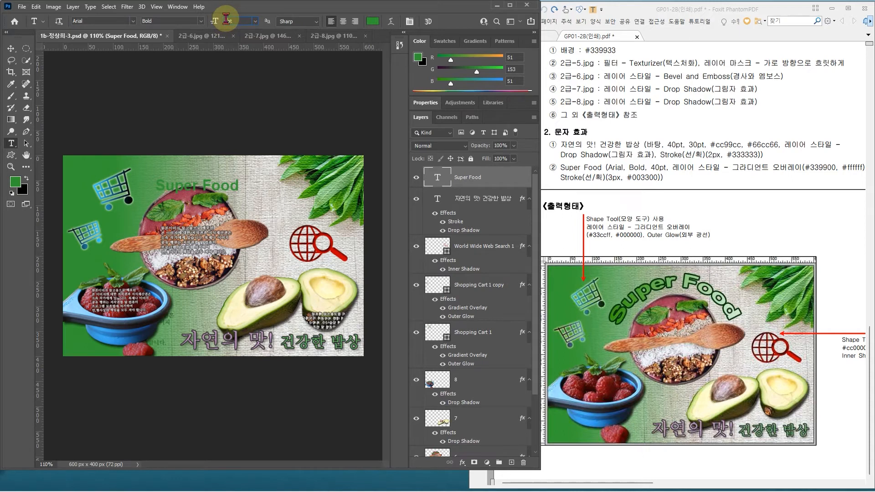
pyautogui.write('40')
pyautogui.press('Return')
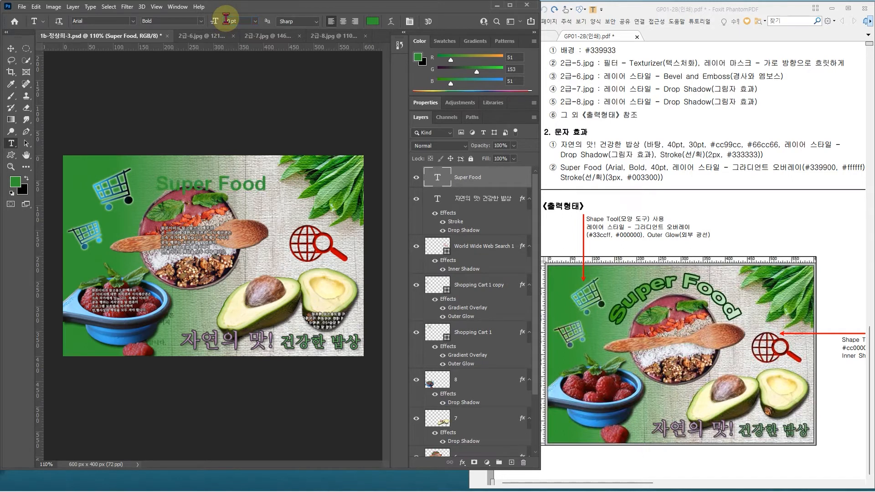
# Step: Add a Gradient Overlay layer style to the "Super Food" text, keeping the text visible beside the style settings
pyautogui.click(513, 180)
pyautogui.click(513, 180)
pyautogui.doubleClick(513, 180)
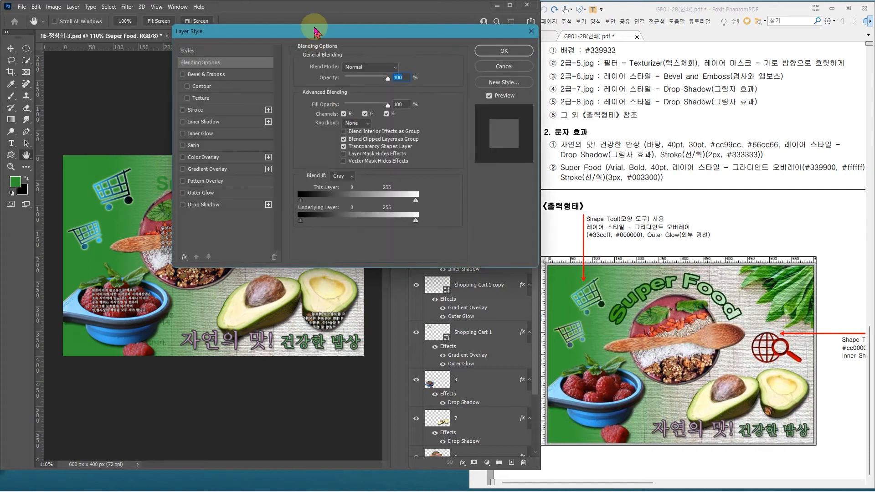
pyautogui.click(111, 181)
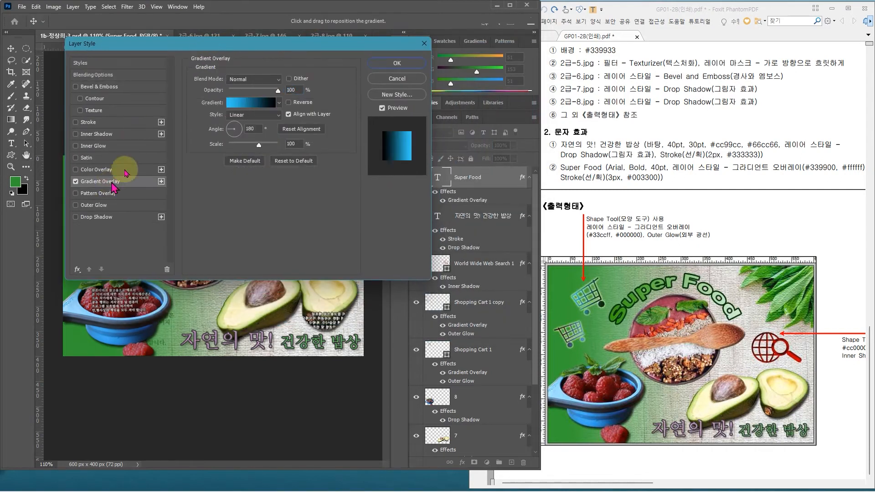
pyautogui.moveTo(237, 44); pyautogui.dragTo(352, 231)
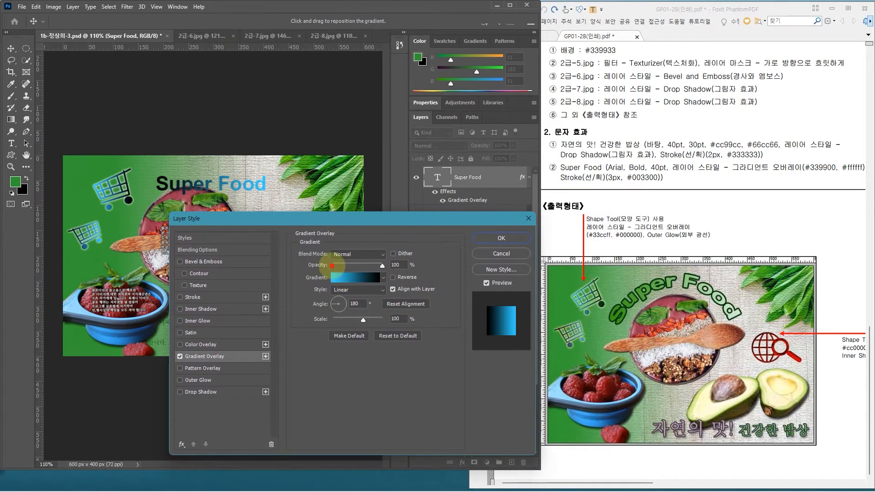
# Step: Edit the overlay gradient and set its start color stop to #339900
pyautogui.moveTo(370, 287); pyautogui.dragTo(371, 288)
pyautogui.press('Escape')
pyautogui.click(359, 277)
pyautogui.moveTo(400, 166); pyautogui.dragTo(412, 175)
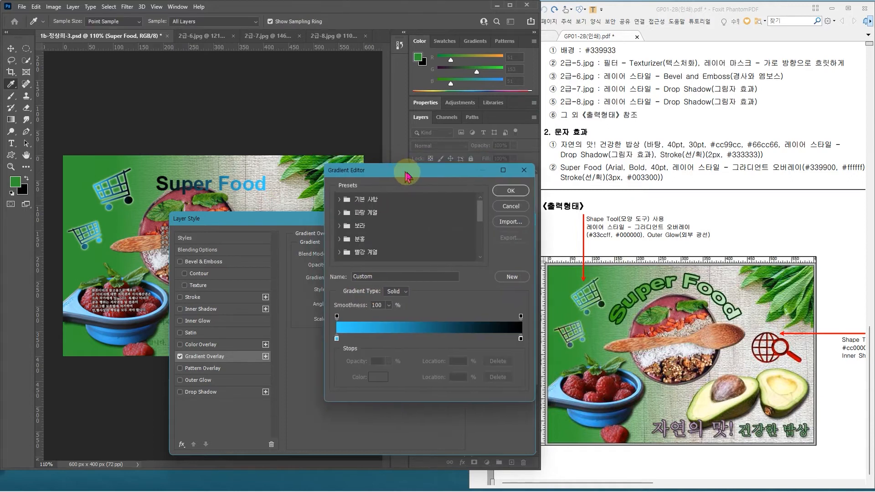
pyautogui.doubleClick(337, 339)
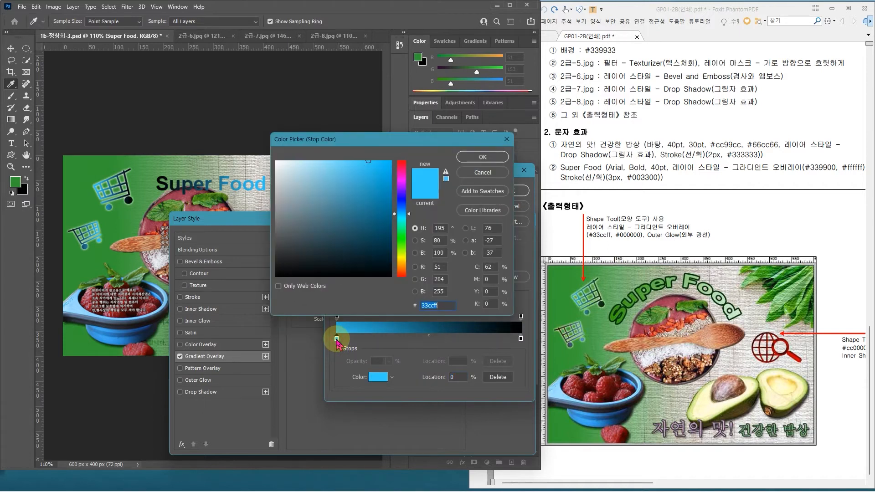
pyautogui.write('339900')
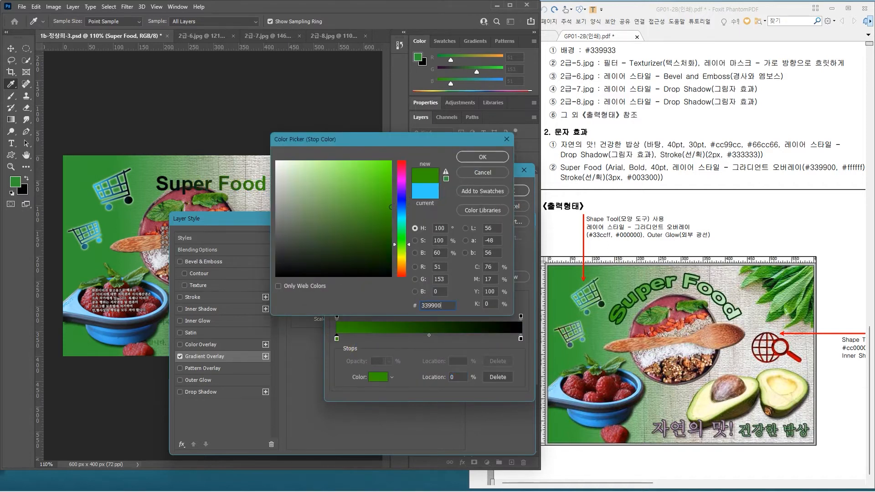
pyautogui.press('Return')
# Step: Set the end color stop of the overlay gradient to #ffffff and accept the gradient
pyautogui.click(521, 339)
pyautogui.doubleClick(521, 340)
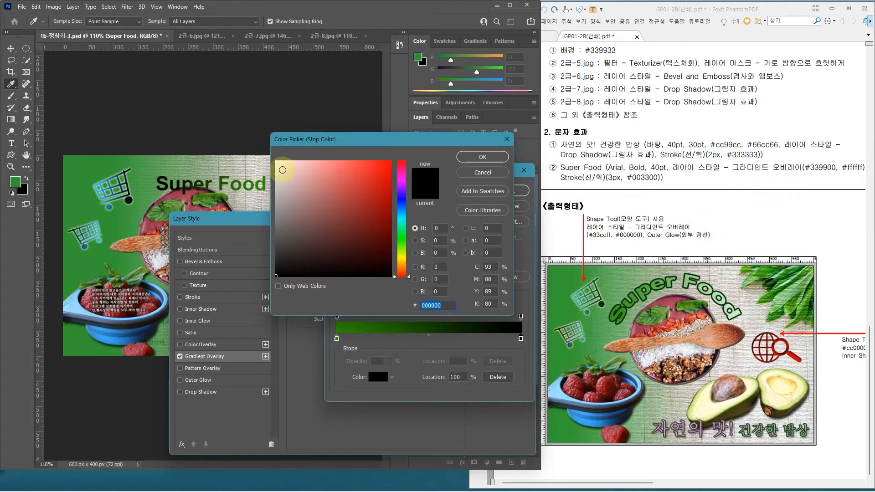
pyautogui.moveTo(282, 170); pyautogui.dragTo(273, 158)
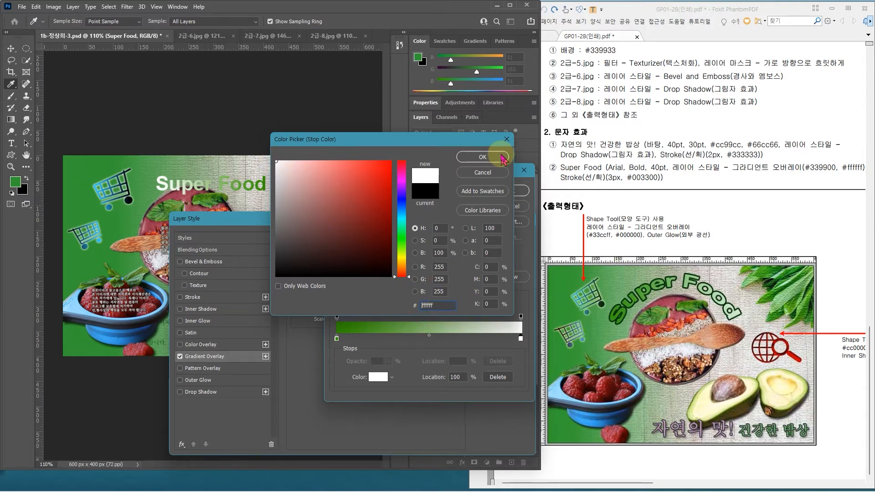
pyautogui.click(504, 157)
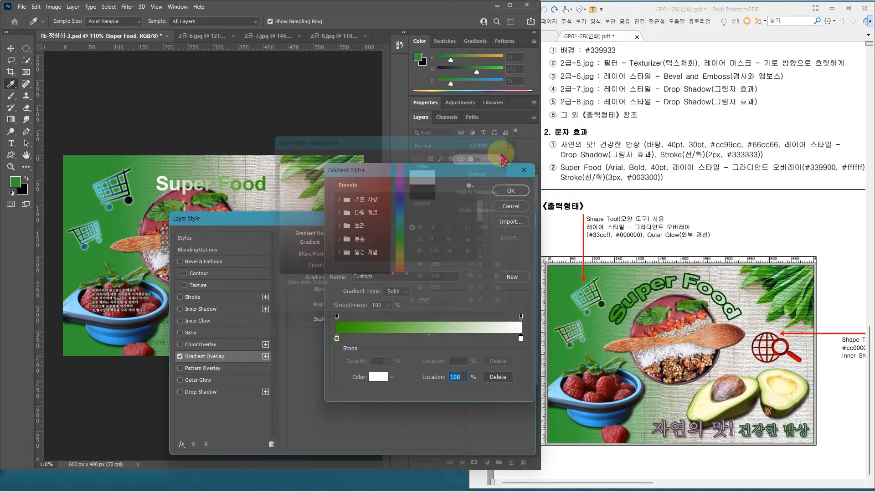
pyautogui.click(512, 192)
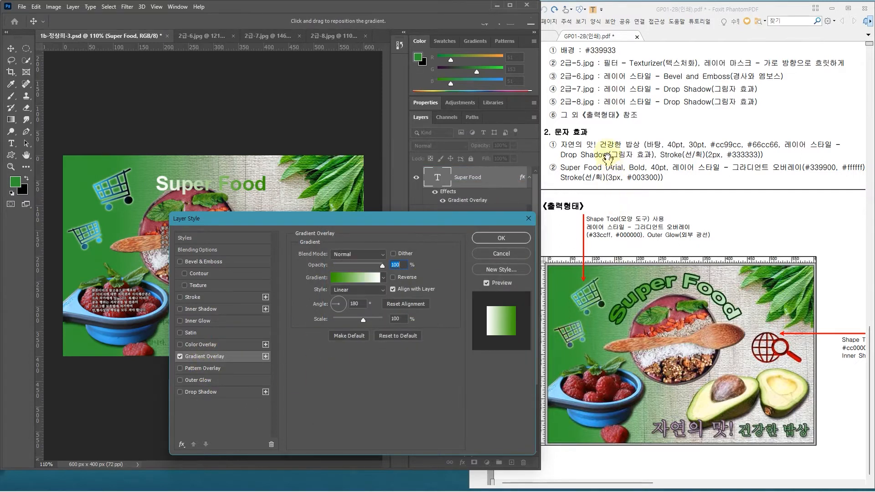
# Step: Add a 3 px Stroke in #003300 to the "Super Food" text, leaving Drop Shadow off
pyautogui.click(234, 397)
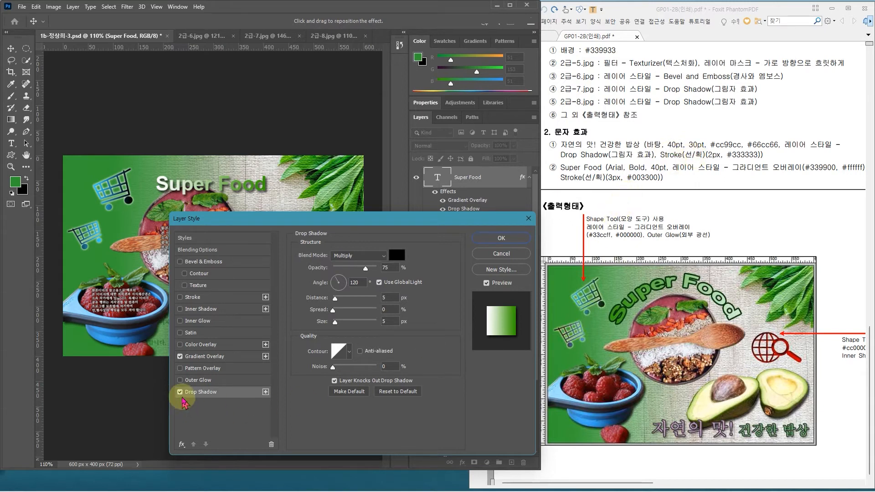
pyautogui.click(180, 392)
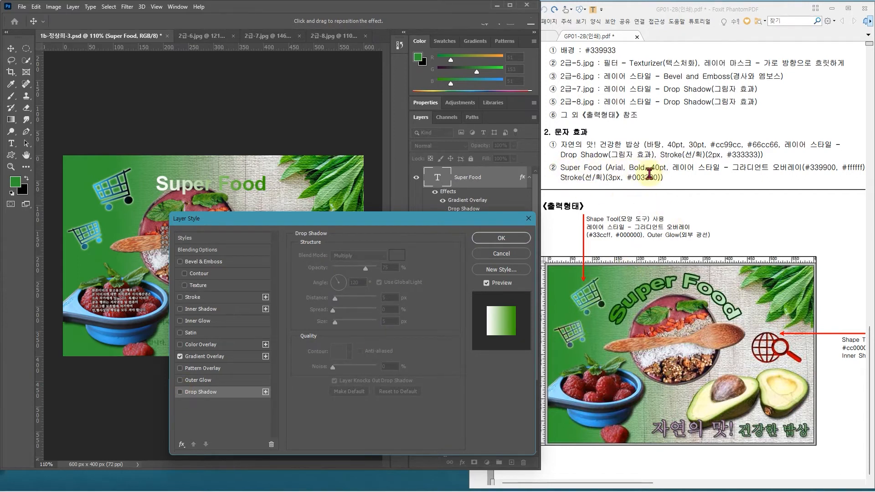
pyautogui.click(231, 300)
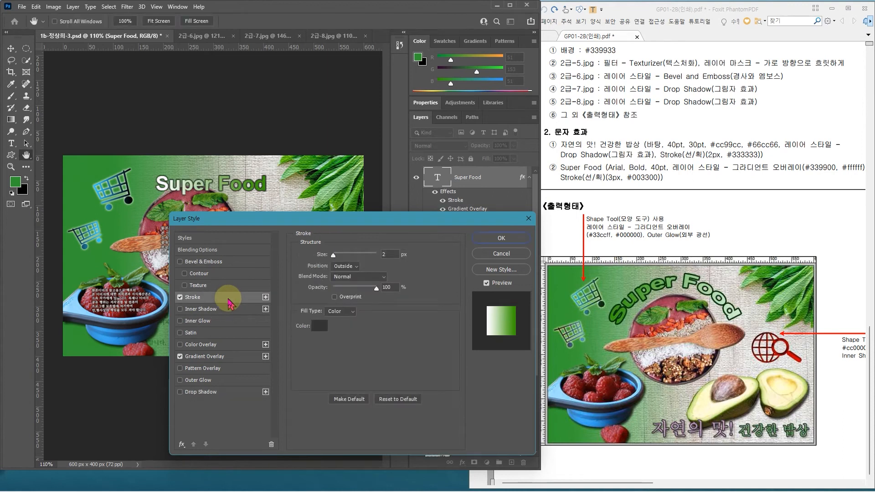
pyautogui.doubleClick(386, 255)
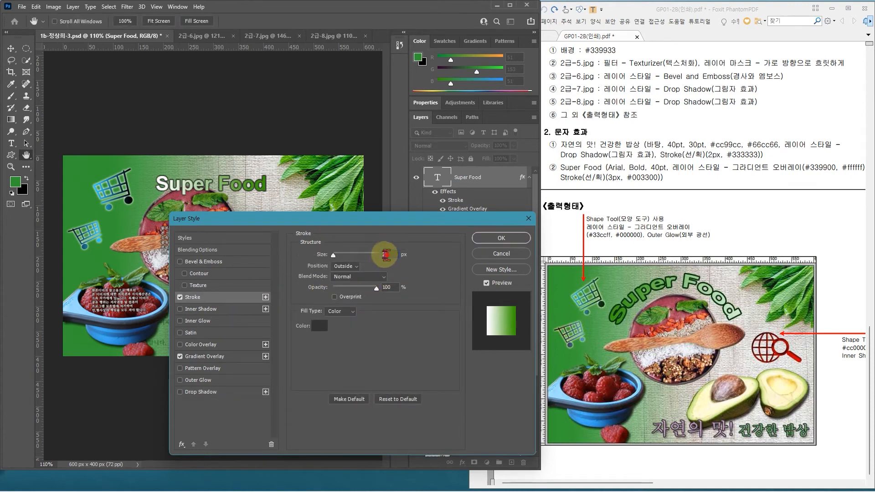
pyautogui.write('3')
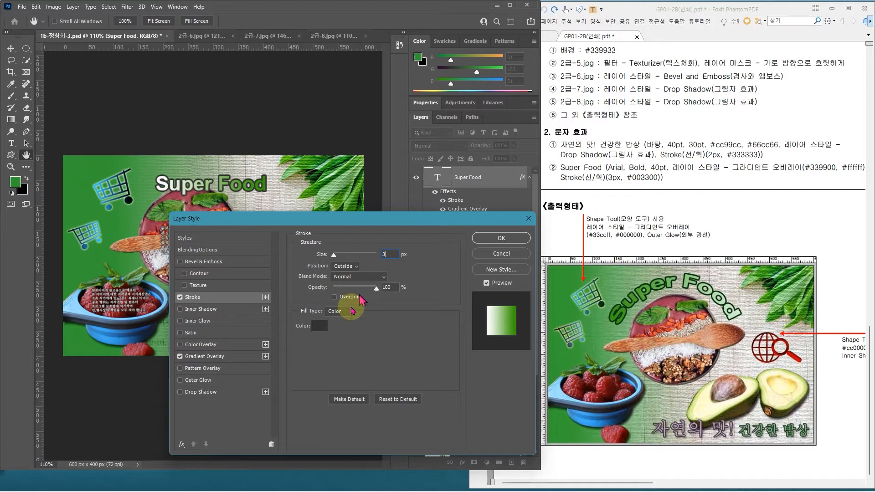
pyautogui.click(319, 326)
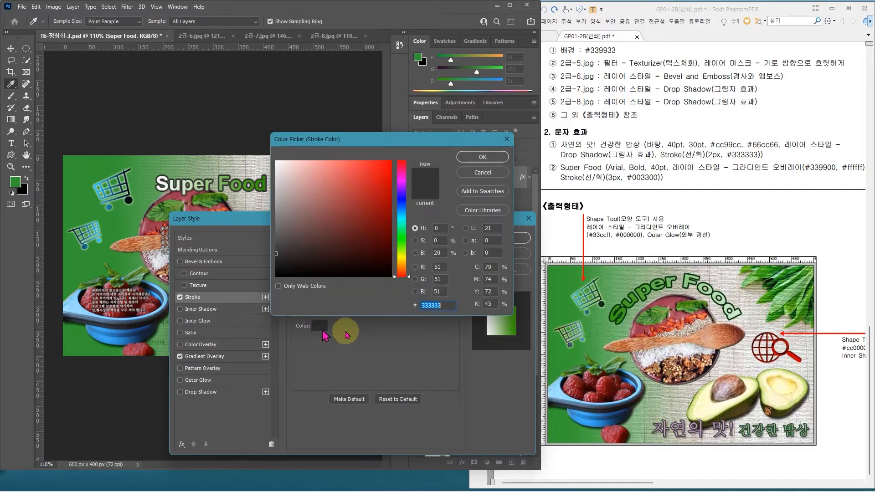
pyautogui.write('00330')
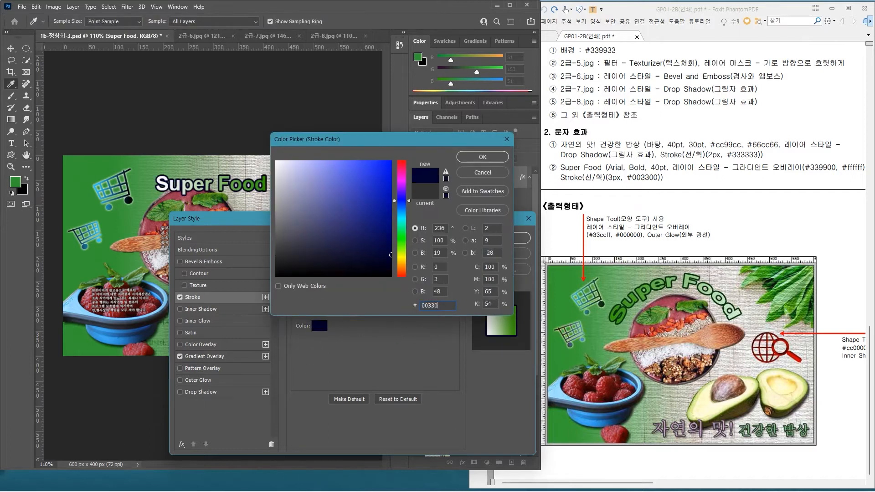
pyautogui.write('0')
pyautogui.press('Return')
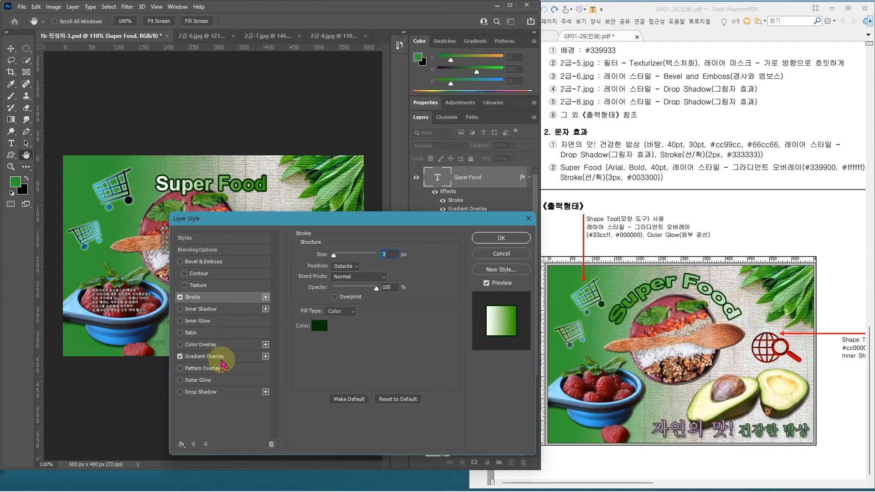
# Step: Set the Gradient Overlay angle to 0° for the "Super Food" text and apply the layer style
pyautogui.click(208, 356)
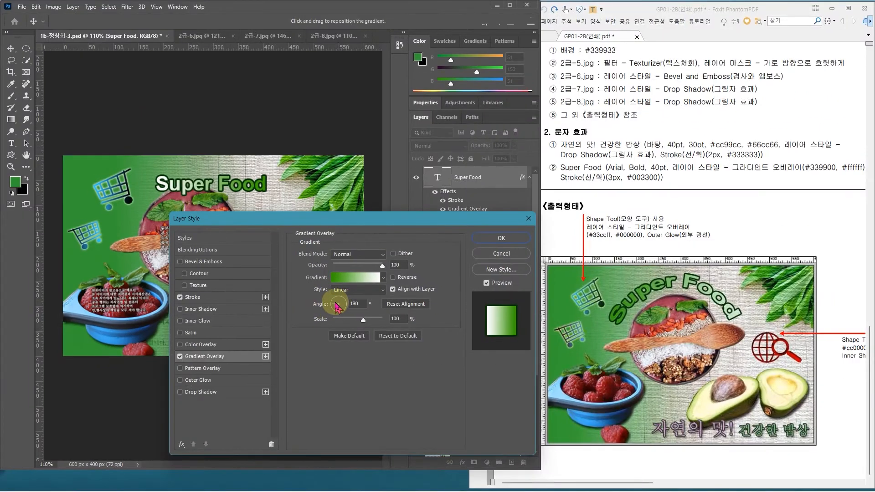
pyautogui.moveTo(336, 303); pyautogui.dragTo(348, 305)
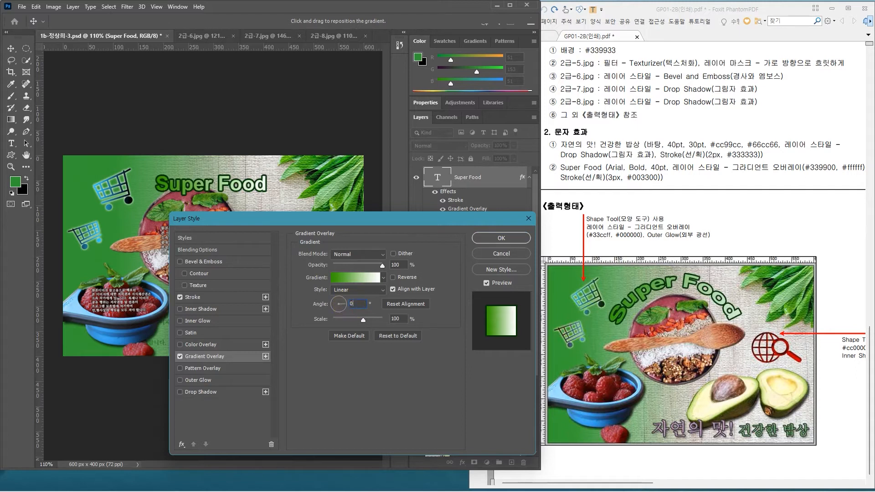
pyautogui.click(502, 238)
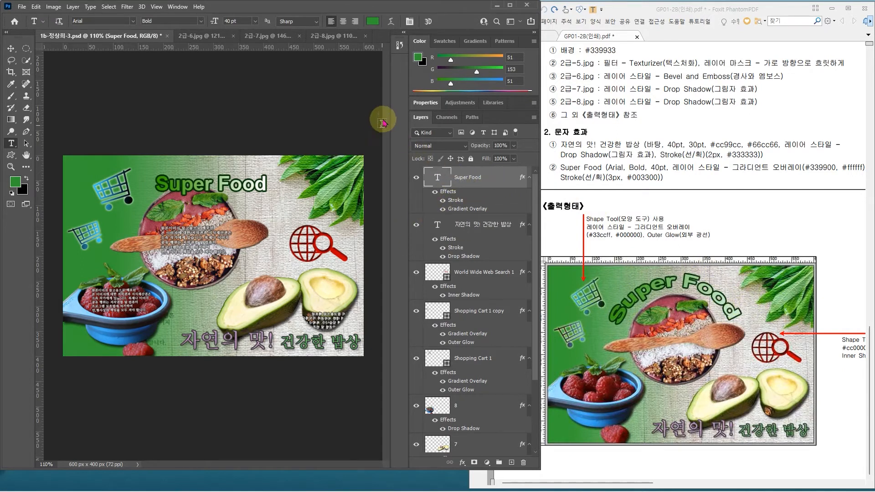
# Step: Warp the "Super Food" text with the horizontal Arc style at +50% bend
pyautogui.click(391, 22)
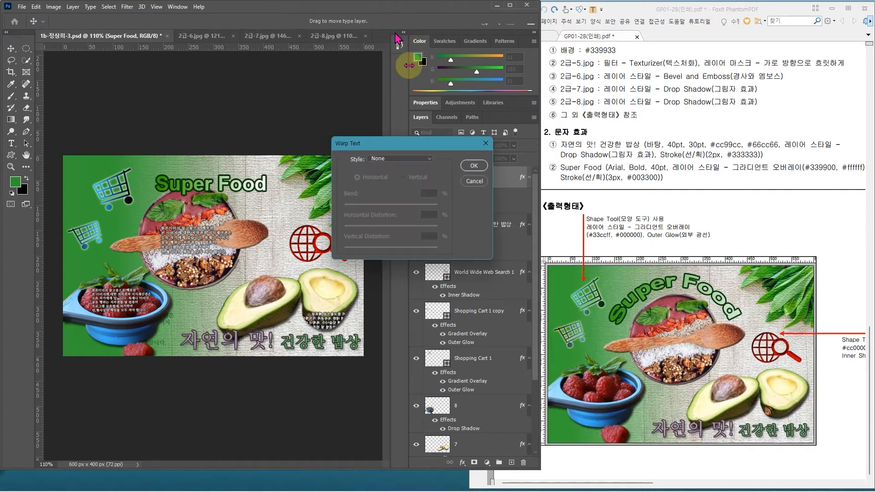
pyautogui.click(417, 160)
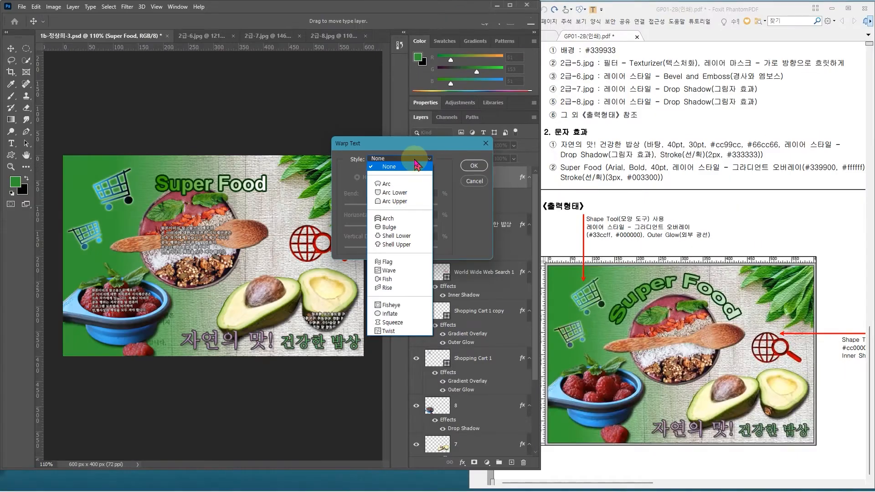
pyautogui.click(387, 185)
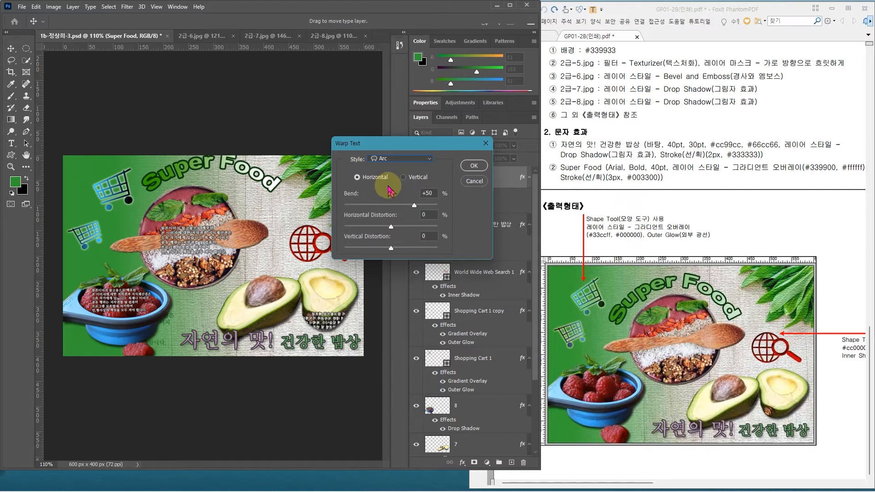
pyautogui.click(474, 166)
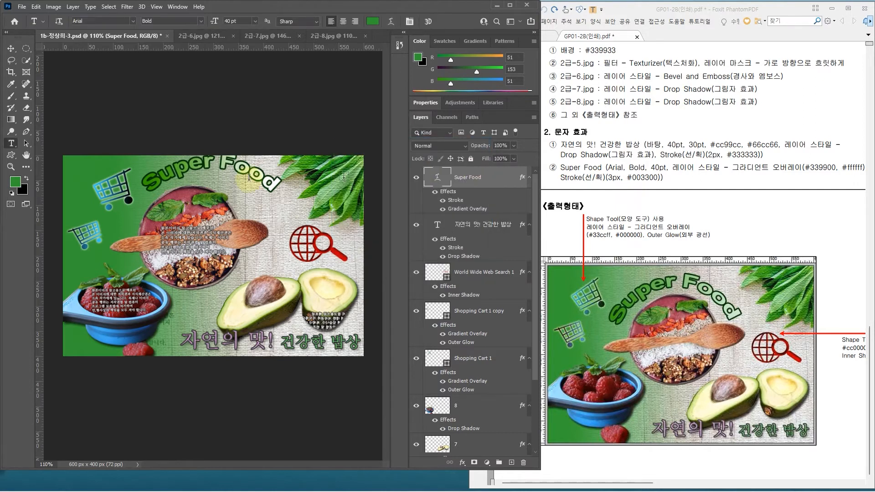
# Step: Move the arched "Super Food" text down so it sits fully inside the canvas, curving over the bowl
pyautogui.click(10, 48)
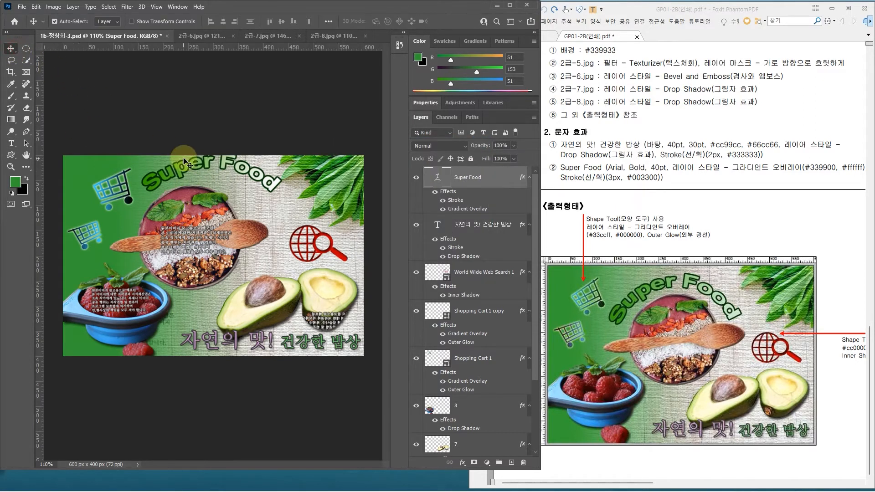
pyautogui.moveTo(187, 161); pyautogui.dragTo(174, 180)
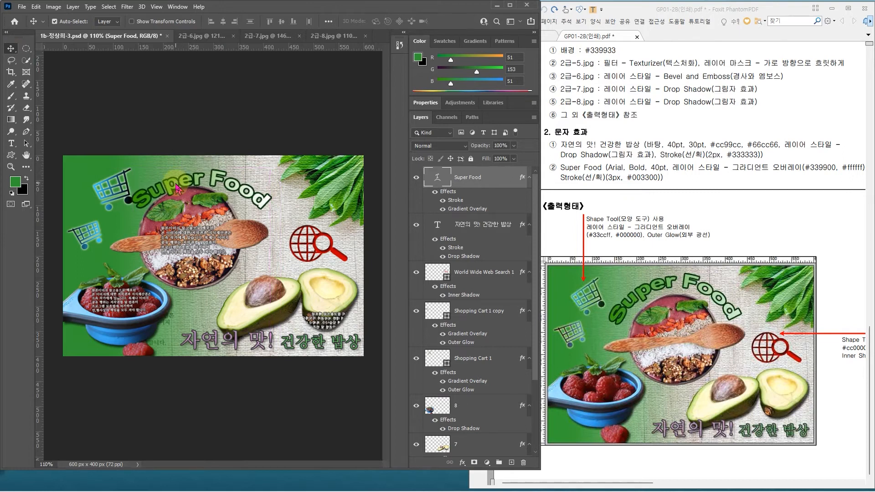
pyautogui.press('Right')
pyautogui.press('Right')
pyautogui.press('Right')
pyautogui.press('Right')
pyautogui.press('Right')
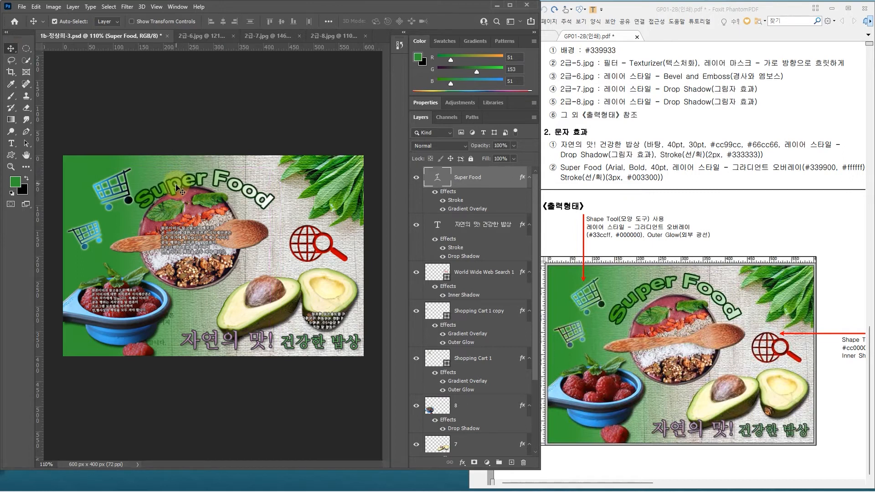
pyautogui.press('t')
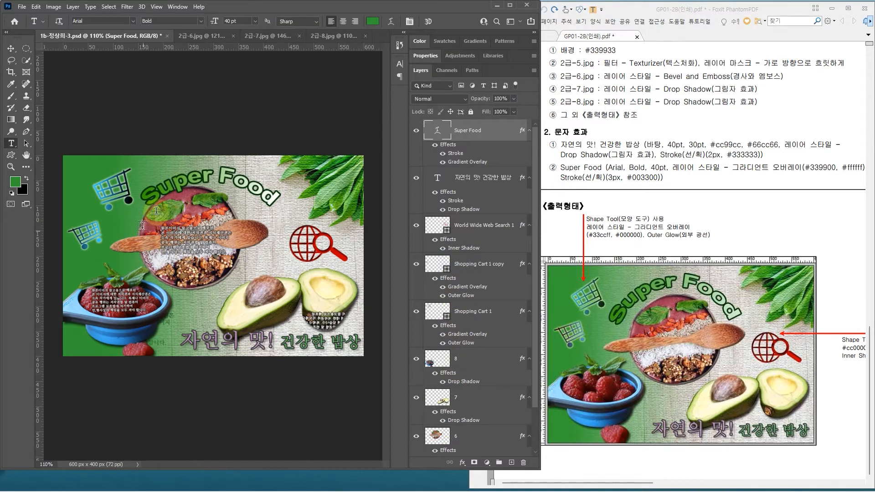
# Step: Shift the bowl and spoon image on layer 6 slightly to the right under the arched text
pyautogui.click(477, 439)
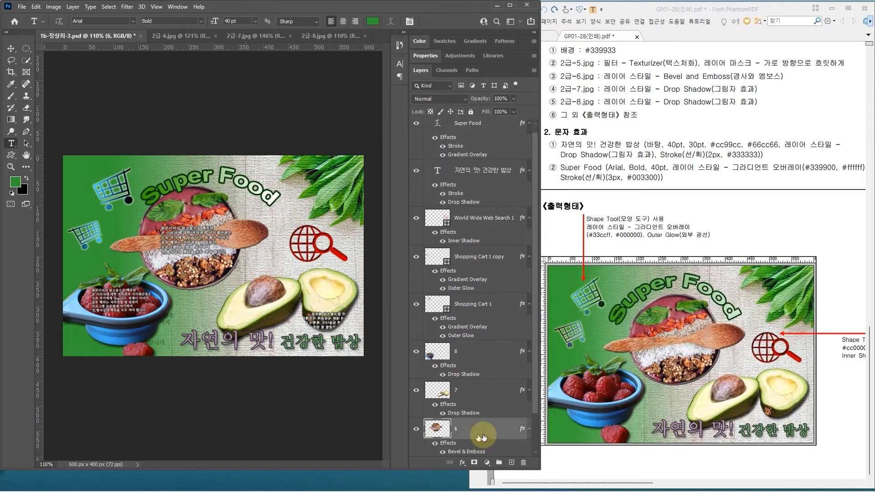
pyautogui.doubleClick(477, 434)
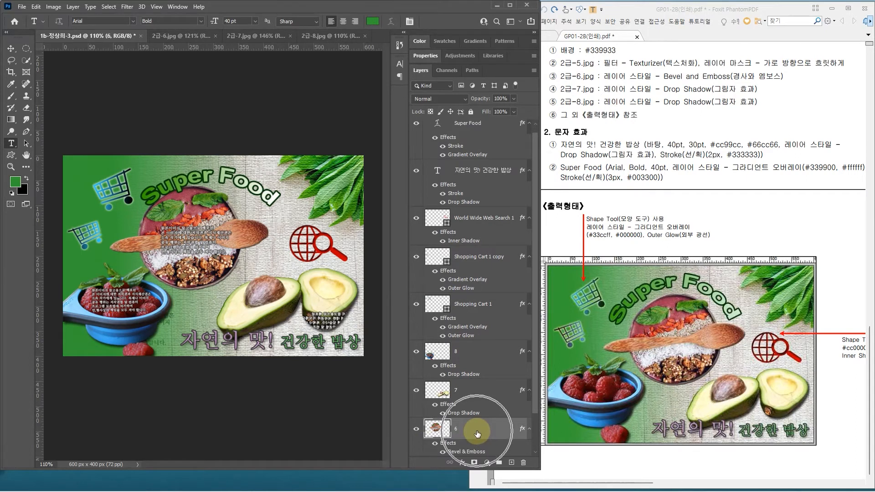
pyautogui.hotkey('ctrl', 't')
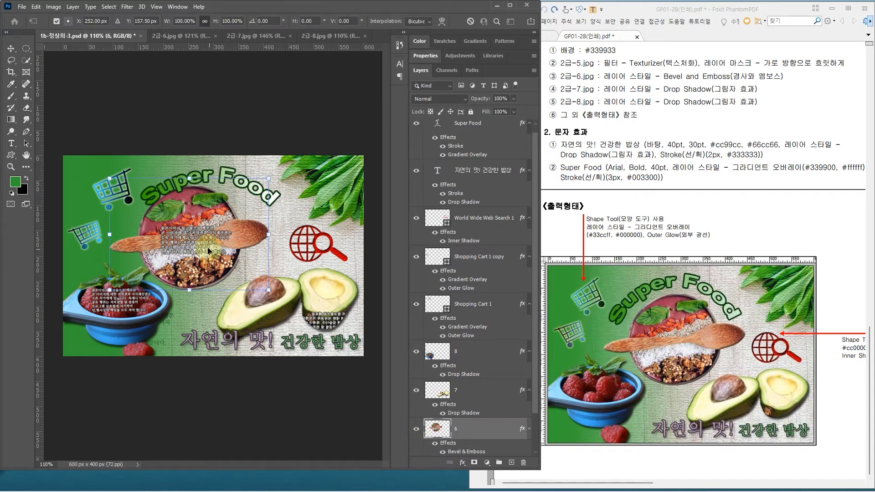
pyautogui.moveTo(208, 243); pyautogui.dragTo(221, 244)
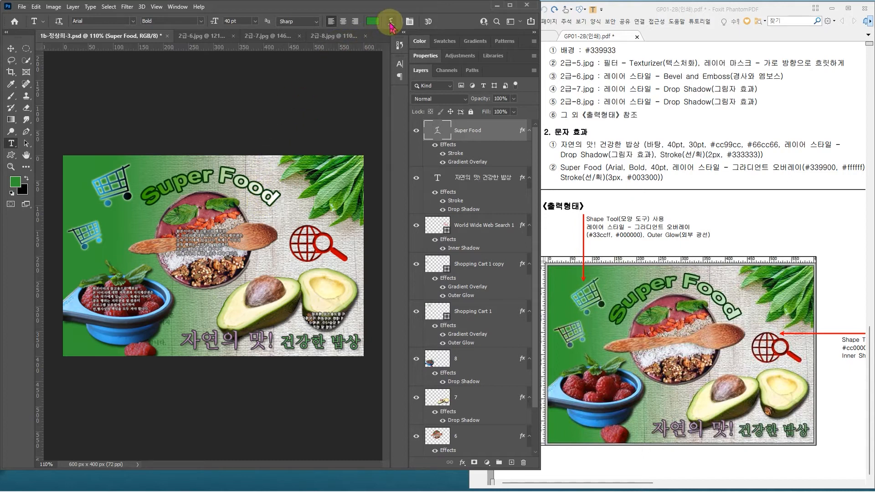
# Step: Increase the Arc warp bend of the "Super Food" text to about +70%
pyautogui.click(390, 21)
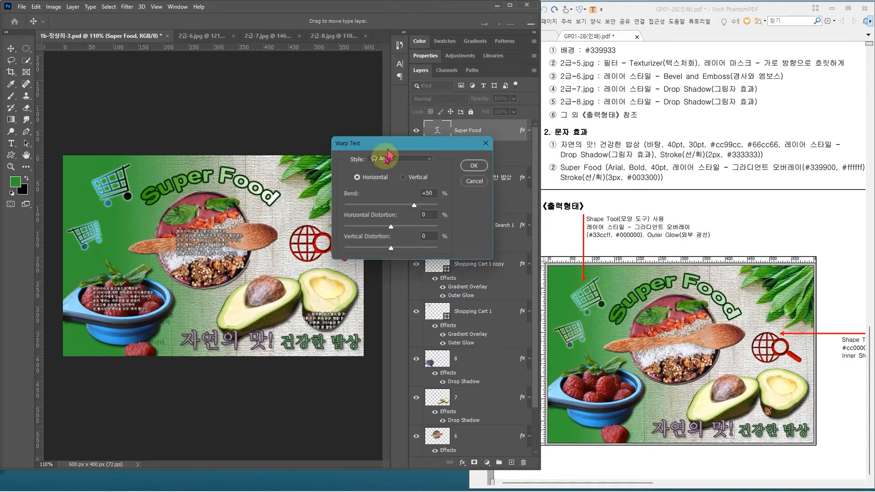
pyautogui.moveTo(383, 151); pyautogui.dragTo(370, 159)
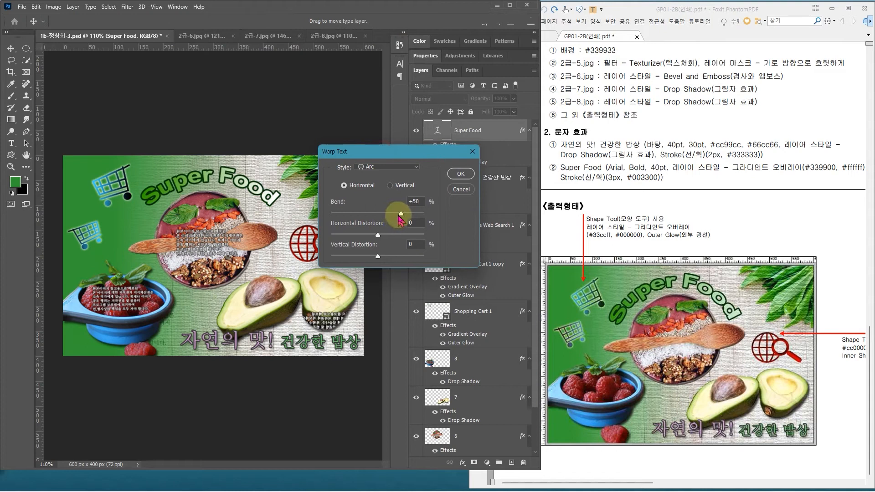
pyautogui.moveTo(403, 213); pyautogui.dragTo(412, 220)
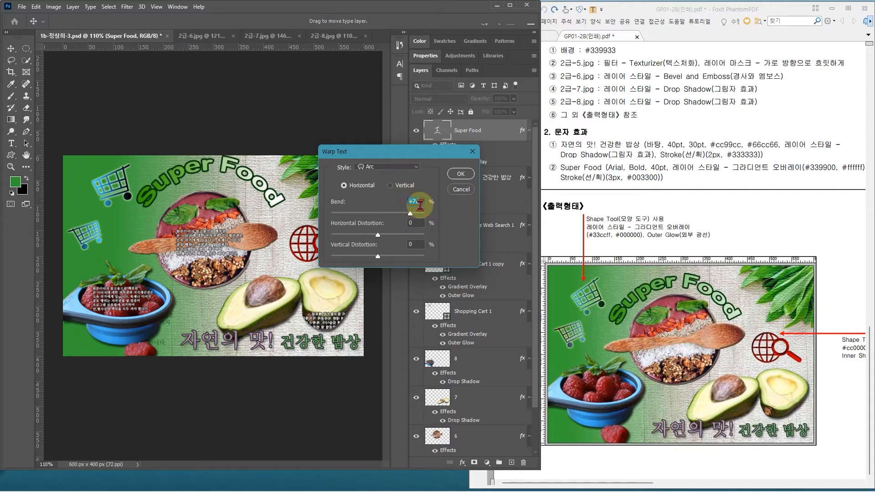
pyautogui.click(459, 179)
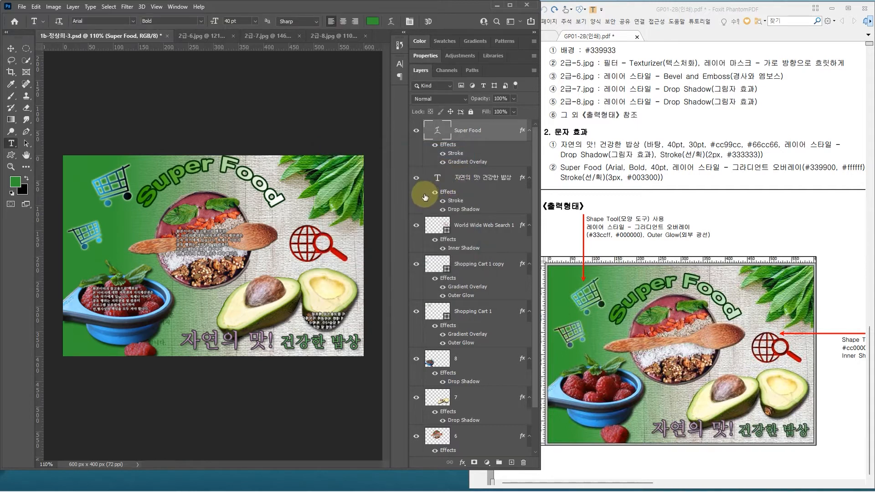
# Step: Nudge the more strongly curved "Super Food" text down toward the rim of the bowl
pyautogui.hotkey('ctrl', 't')
pyautogui.press('Down')
pyautogui.press('Down')
pyautogui.press('Down')
pyautogui.press('Down')
pyautogui.press('Down')
pyautogui.press('Down')
pyautogui.press('Down')
pyautogui.press('Down')
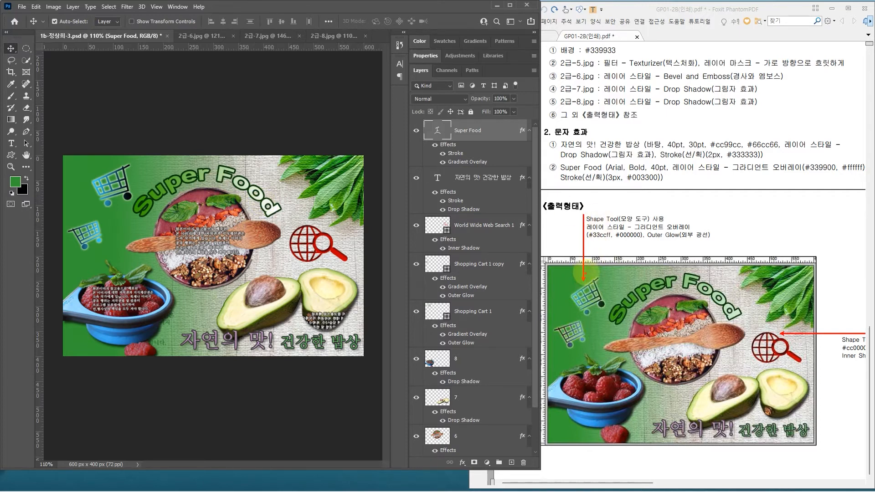
pyautogui.moveTo(594, 265)
pyautogui.mouseDown()
pyautogui.moveTo(727, 340)
pyautogui.moveTo(750, 342)
pyautogui.moveTo(749, 328)
pyautogui.mouseUp()
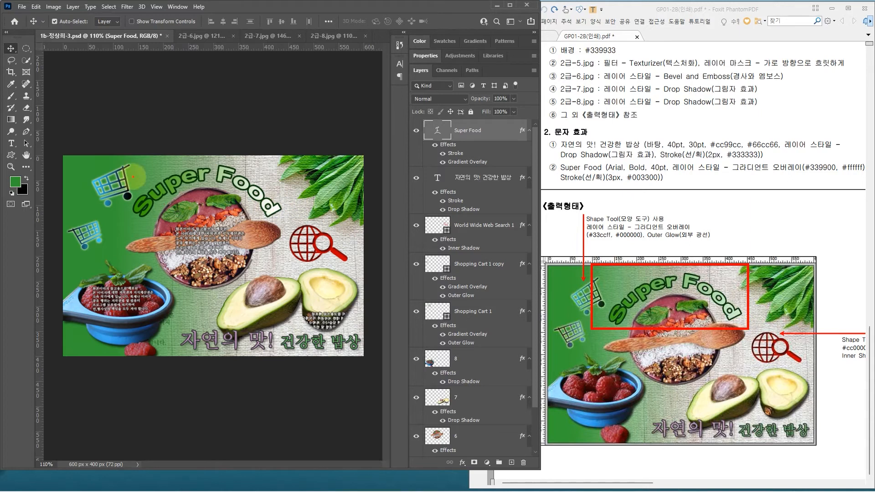
pyautogui.moveTo(123, 159)
pyautogui.mouseDown()
pyautogui.moveTo(160, 200)
pyautogui.moveTo(287, 222)
pyautogui.mouseUp()
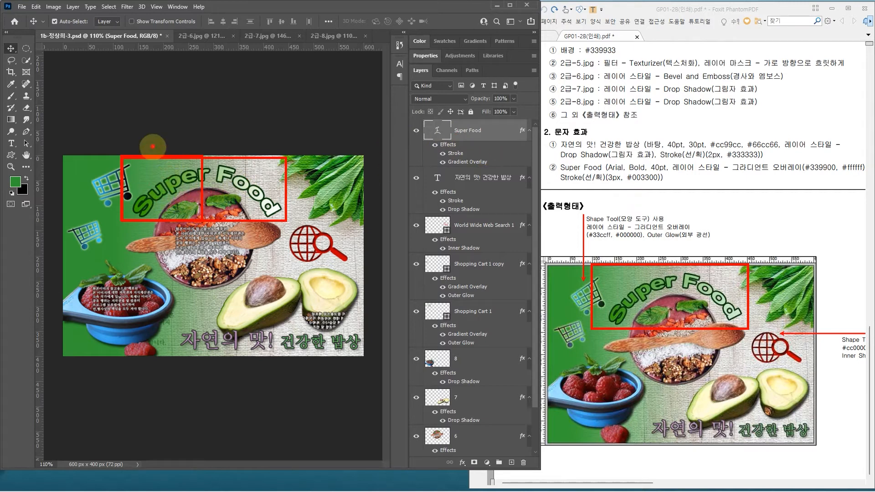
pyautogui.moveTo(153, 146); pyautogui.dragTo(199, 128)
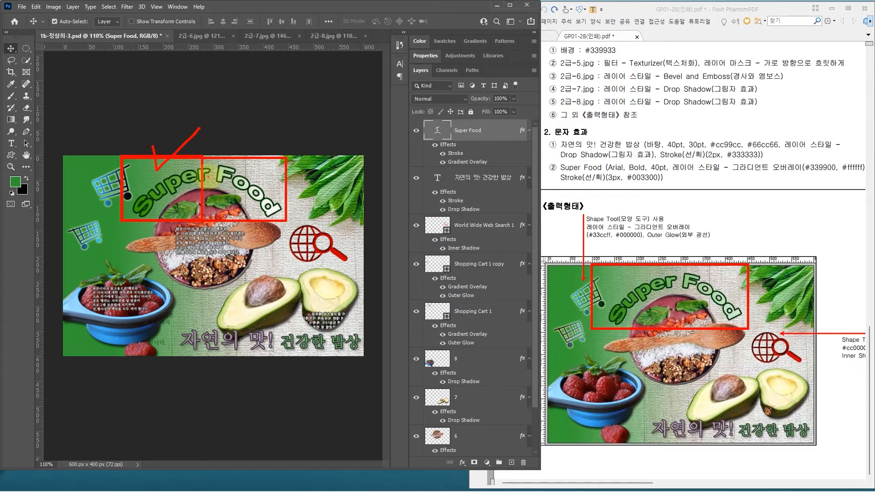
pyautogui.moveTo(201, 156); pyautogui.dragTo(287, 222)
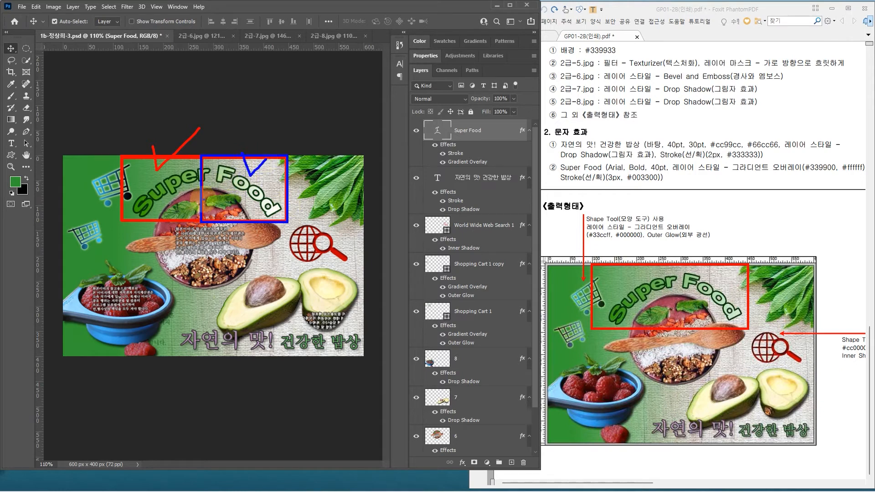
pyautogui.press('Escape')
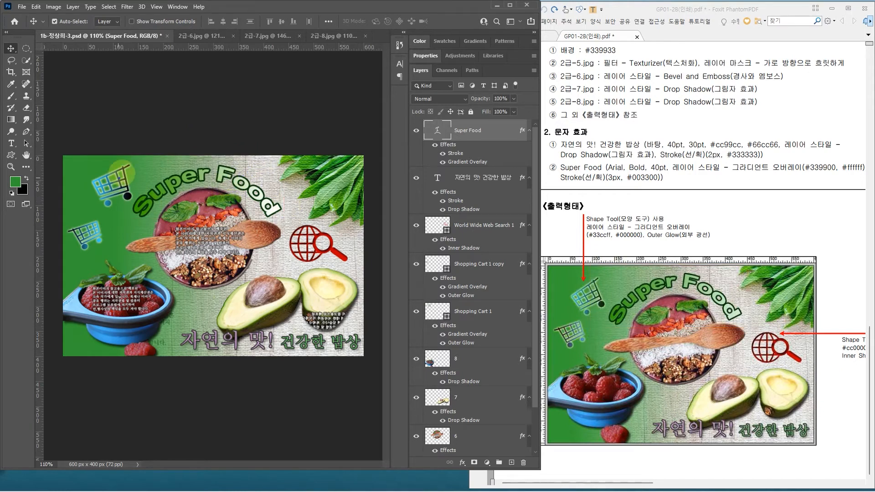
pyautogui.moveTo(126, 161); pyautogui.dragTo(284, 221)
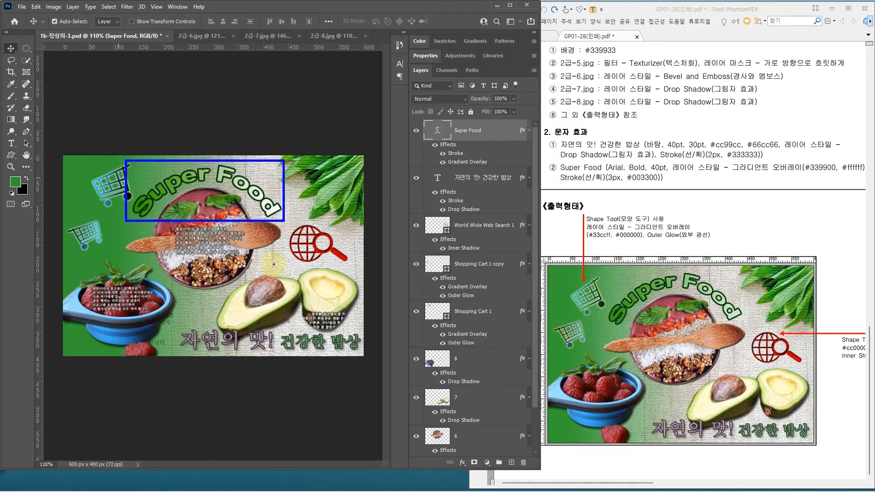
pyautogui.moveTo(132, 181)
pyautogui.mouseDown()
pyautogui.moveTo(263, 177)
pyautogui.moveTo(248, 185)
pyautogui.mouseUp()
pyautogui.click(230, 189)
pyautogui.press('Escape')
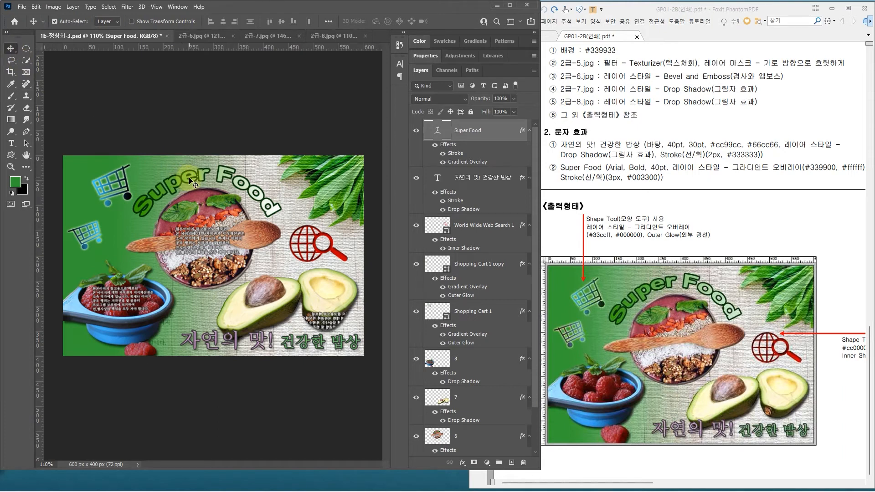
# Step: Try the "Super Food" text at several places on the canvas to compare its gradient, returning it above the bowl
pyautogui.moveTo(189, 178); pyautogui.dragTo(122, 172)
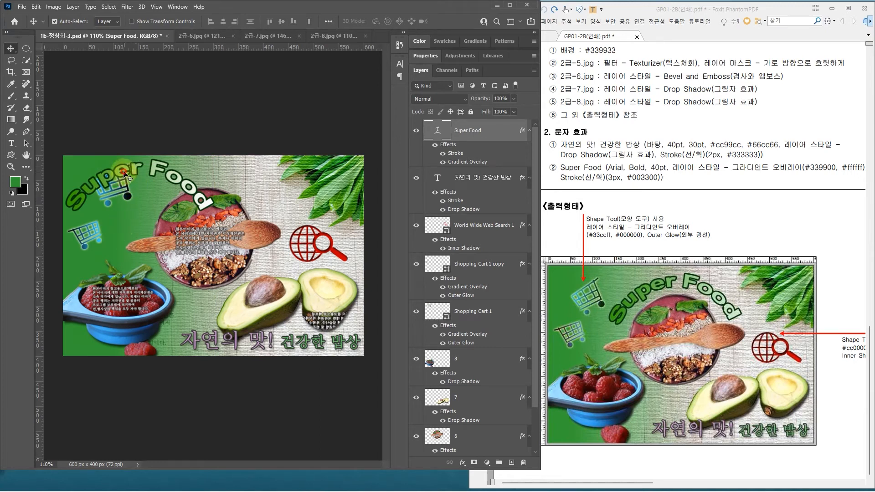
pyautogui.moveTo(126, 172); pyautogui.dragTo(122, 172)
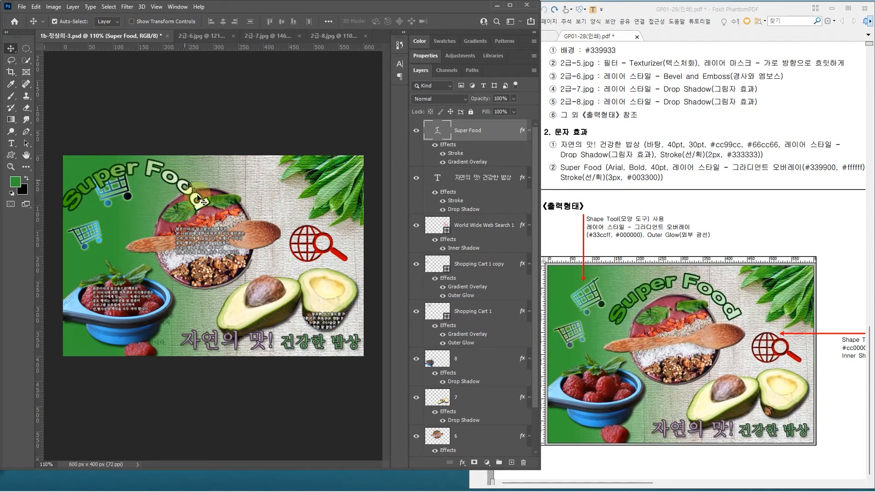
pyautogui.moveTo(108, 176); pyautogui.dragTo(162, 210)
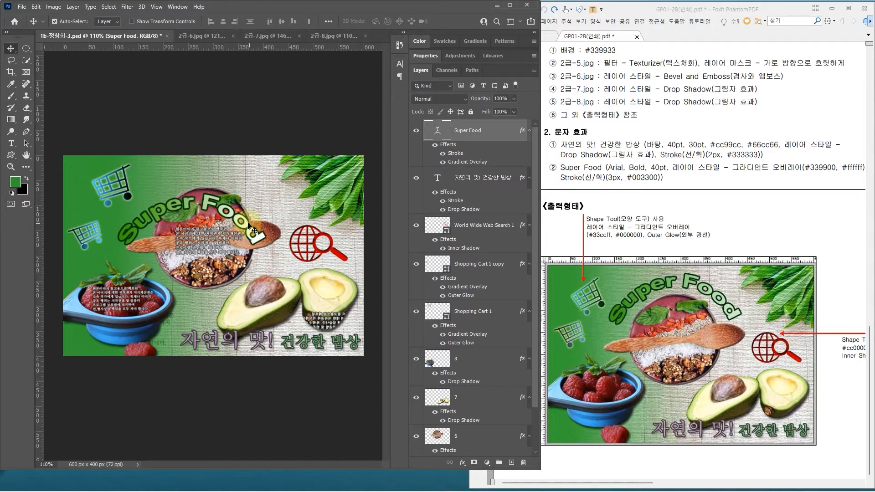
pyautogui.moveTo(162, 215); pyautogui.dragTo(309, 266)
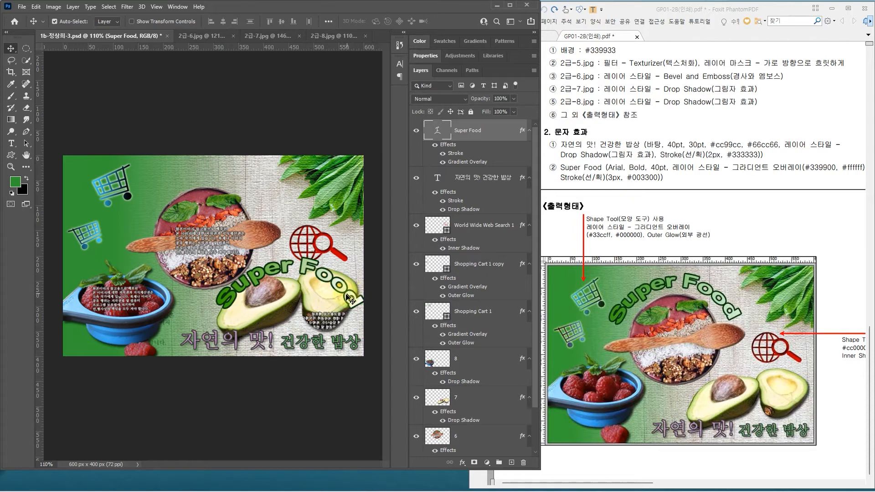
pyautogui.moveTo(350, 301); pyautogui.dragTo(258, 205)
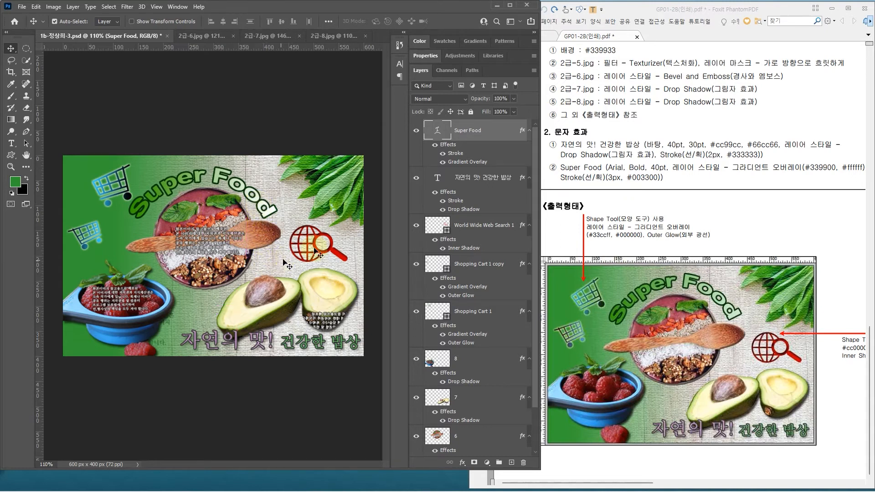
# Step: Turn off Align with Layer in the Gradient Overlay of the "Super Food" text layer and apply the style
pyautogui.click(504, 132)
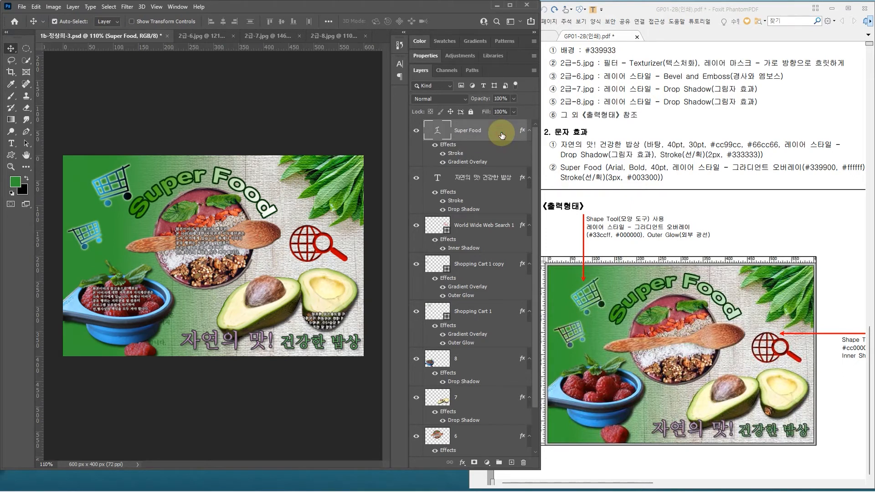
pyautogui.doubleClick(502, 136)
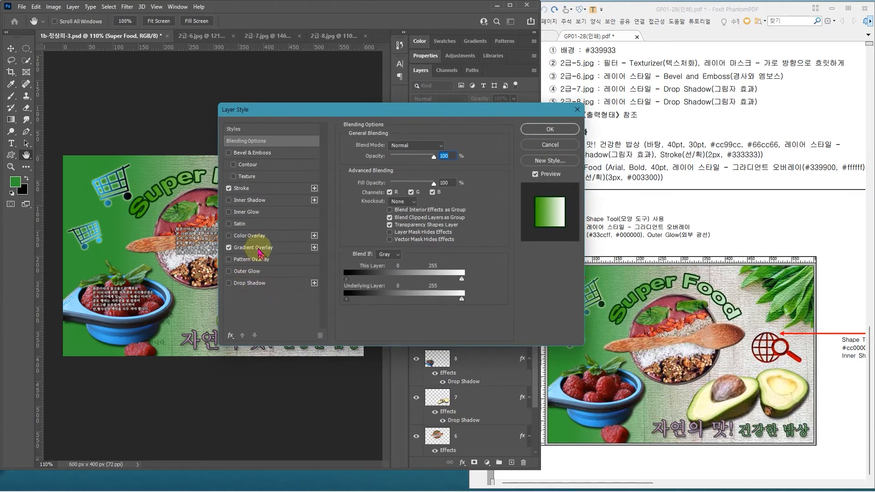
pyautogui.click(276, 251)
pyautogui.moveTo(331, 110); pyautogui.dragTo(401, 126)
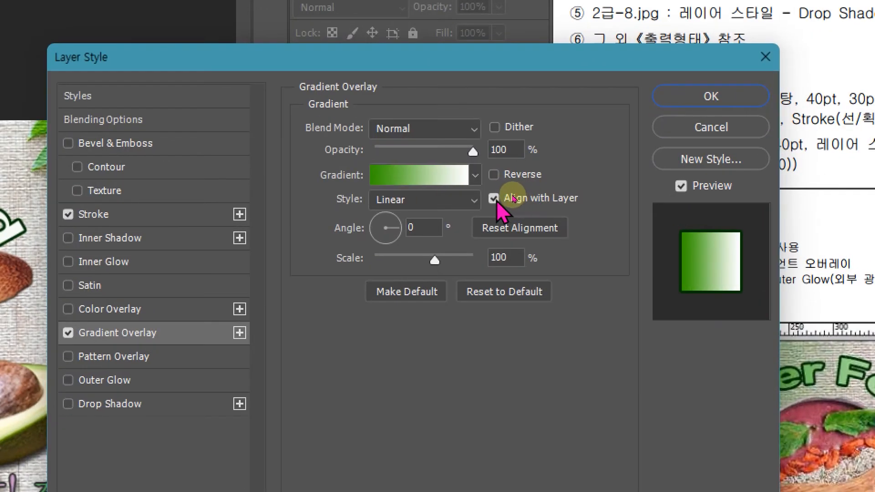
pyautogui.click(512, 195)
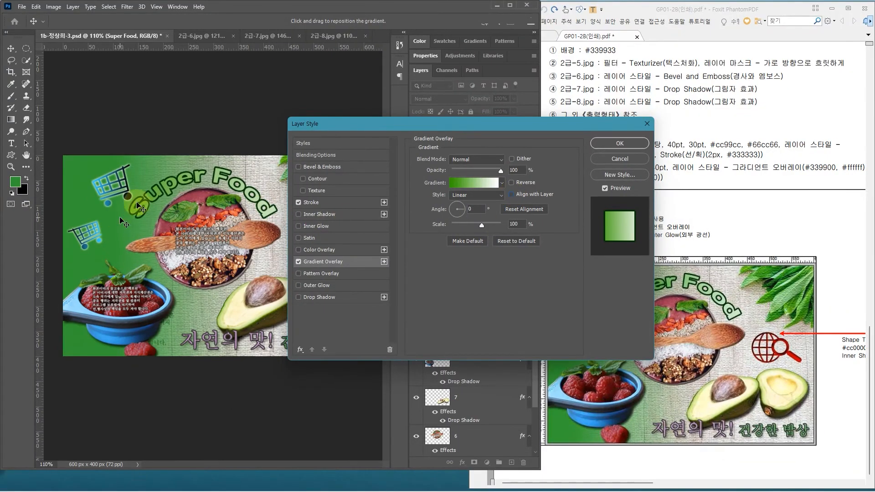
pyautogui.moveTo(524, 122); pyautogui.dragTo(423, 237)
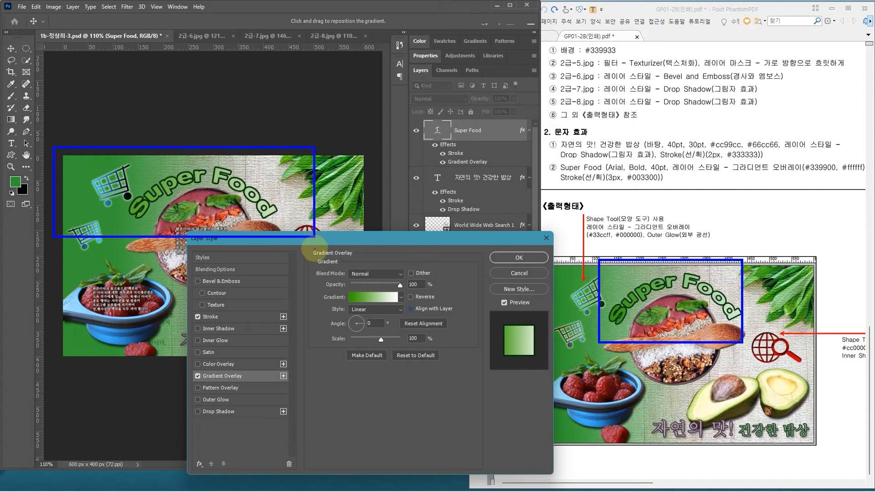
pyautogui.moveTo(431, 249); pyautogui.dragTo(492, 52)
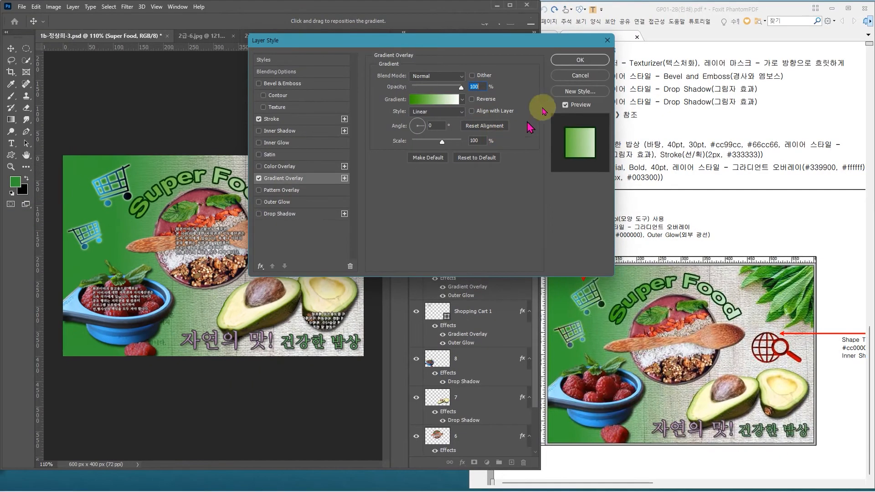
pyautogui.click(580, 62)
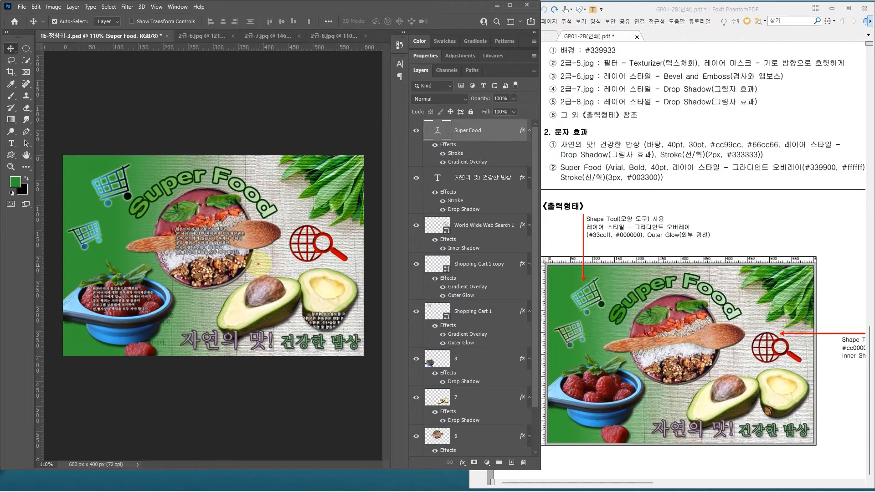
pyautogui.moveTo(61, 153); pyautogui.dragTo(364, 358)
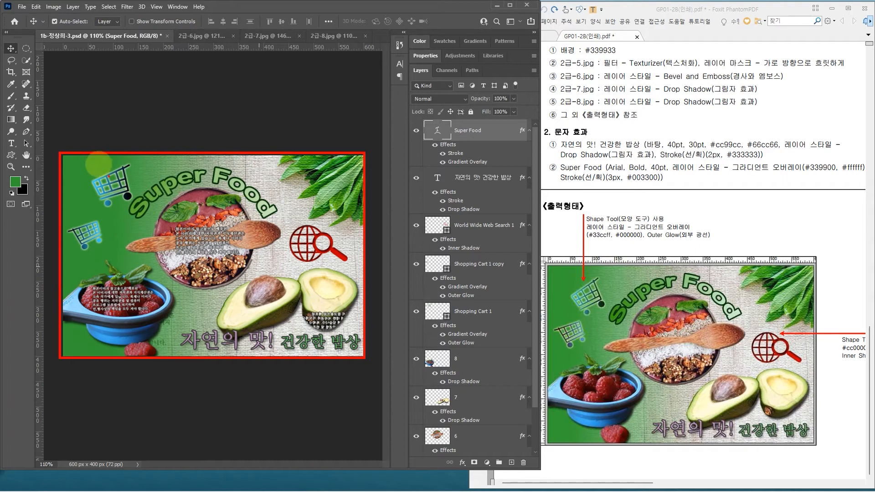
pyautogui.moveTo(60, 148); pyautogui.dragTo(226, 357)
pyautogui.moveTo(147, 129); pyautogui.dragTo(136, 173)
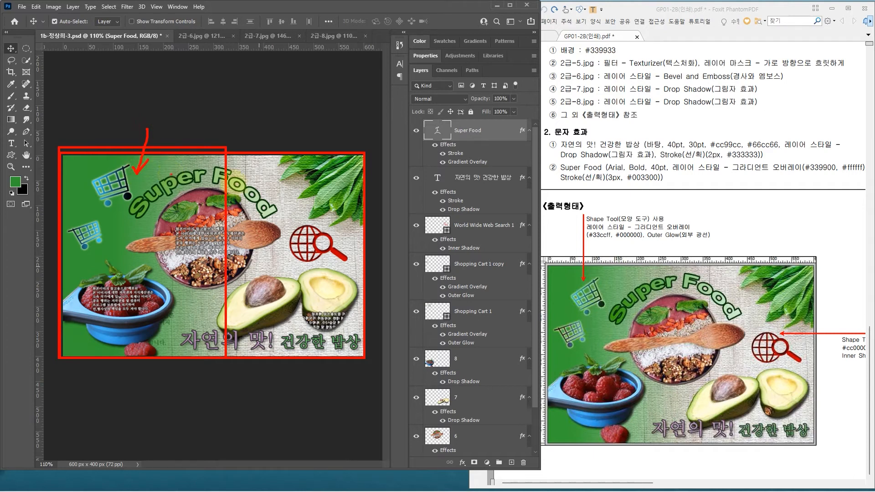
pyautogui.moveTo(225, 146)
pyautogui.mouseDown()
pyautogui.moveTo(343, 346)
pyautogui.moveTo(362, 358)
pyautogui.mouseUp()
pyautogui.moveTo(310, 130)
pyautogui.mouseDown()
pyautogui.moveTo(300, 153)
pyautogui.moveTo(311, 158)
pyautogui.mouseUp()
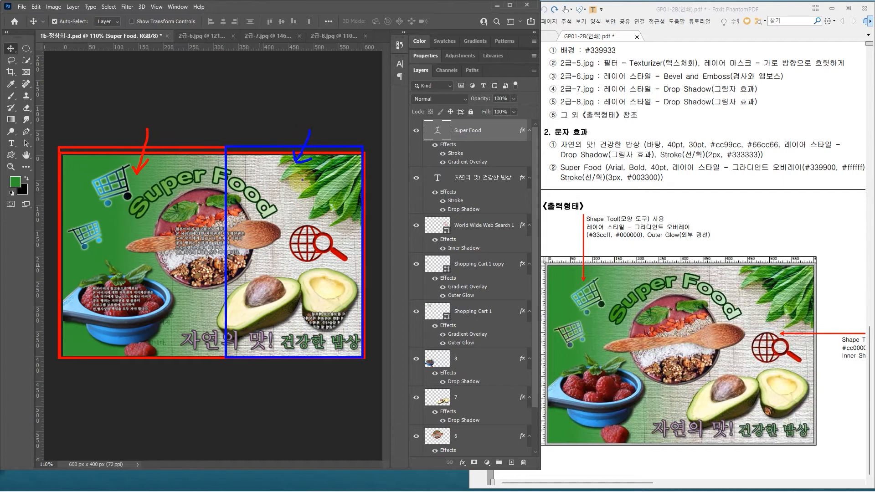
pyautogui.press('Escape')
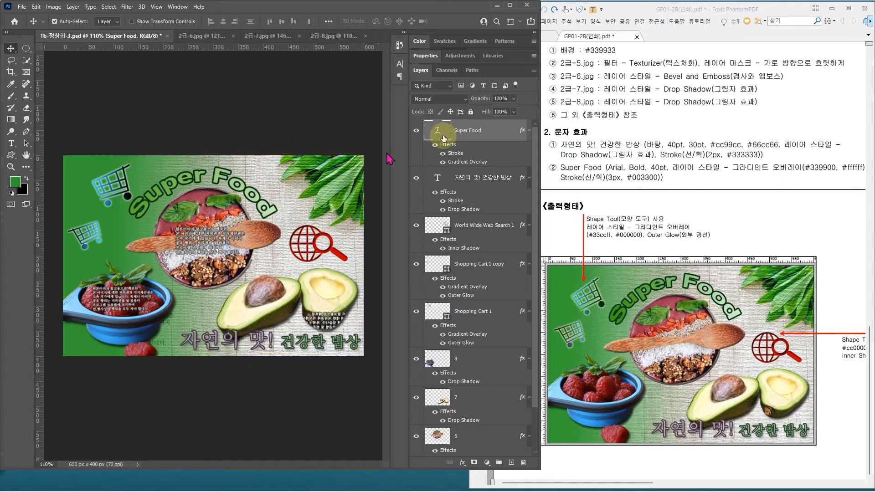
# Step: Examine the colour midpoint of the gradient used in the "Super Food" layer's Gradient Overlay
pyautogui.doubleClick(499, 138)
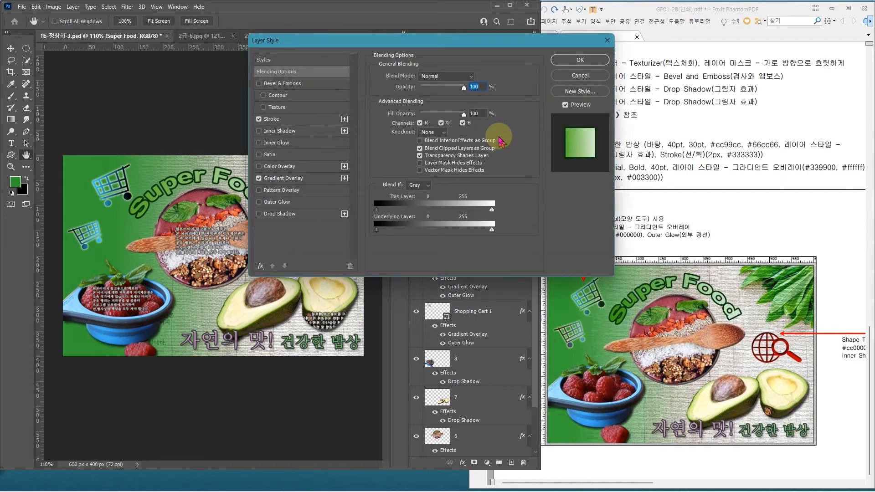
pyautogui.click(314, 179)
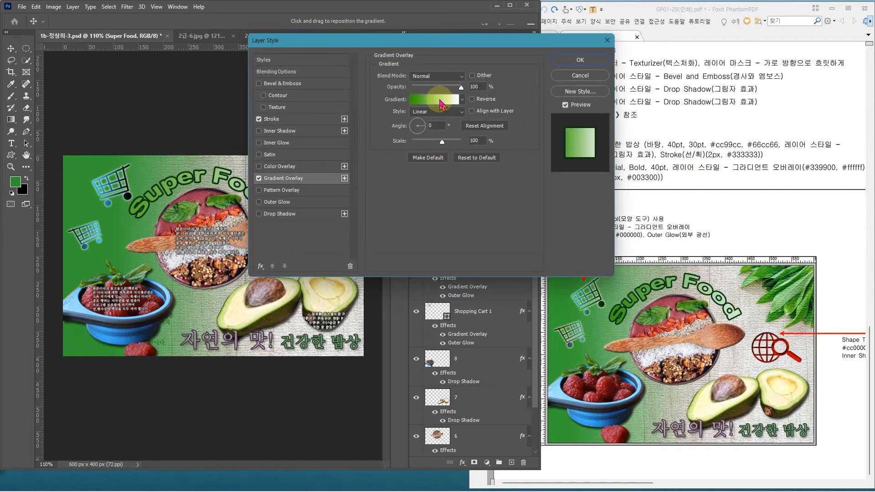
pyautogui.click(440, 100)
pyautogui.click(521, 340)
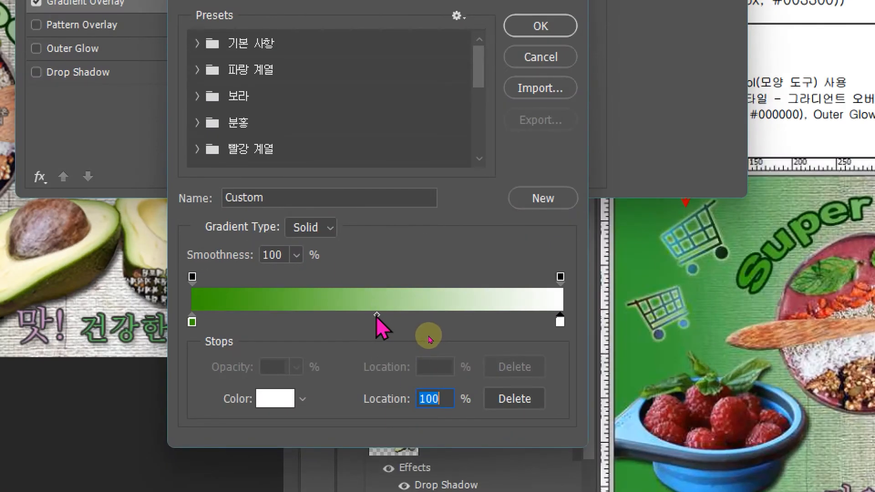
pyautogui.click(377, 316)
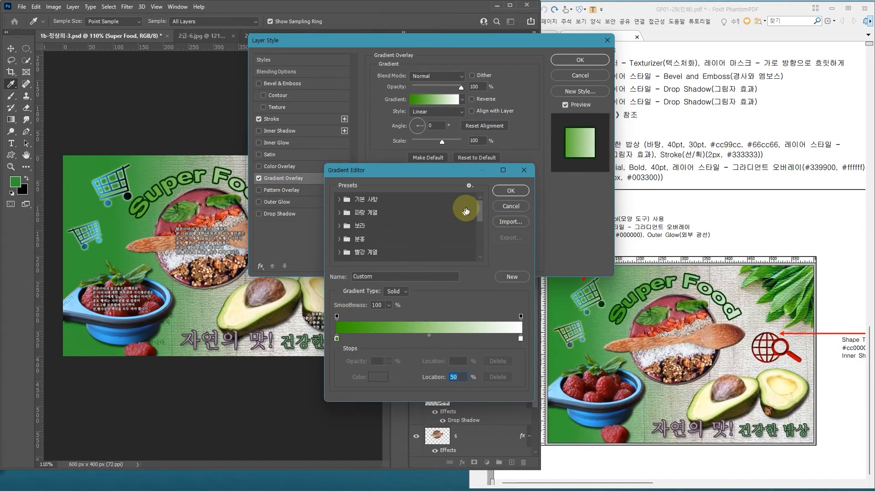
pyautogui.click(505, 194)
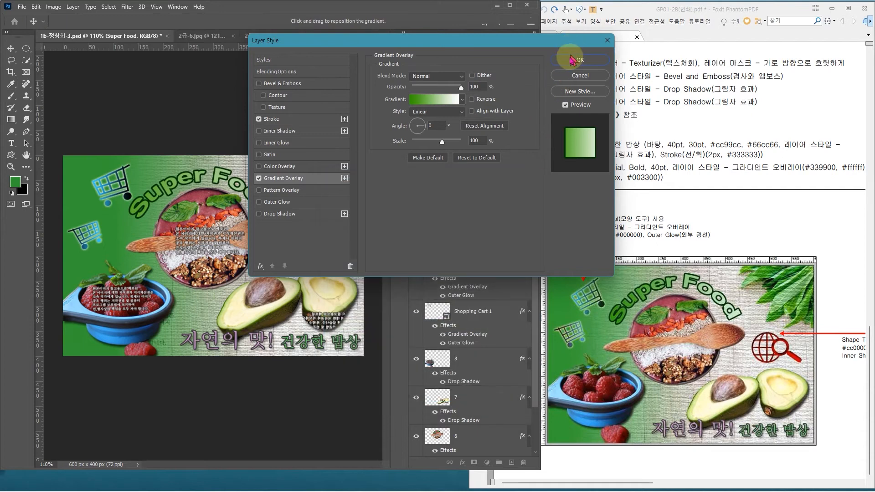
pyautogui.click(573, 60)
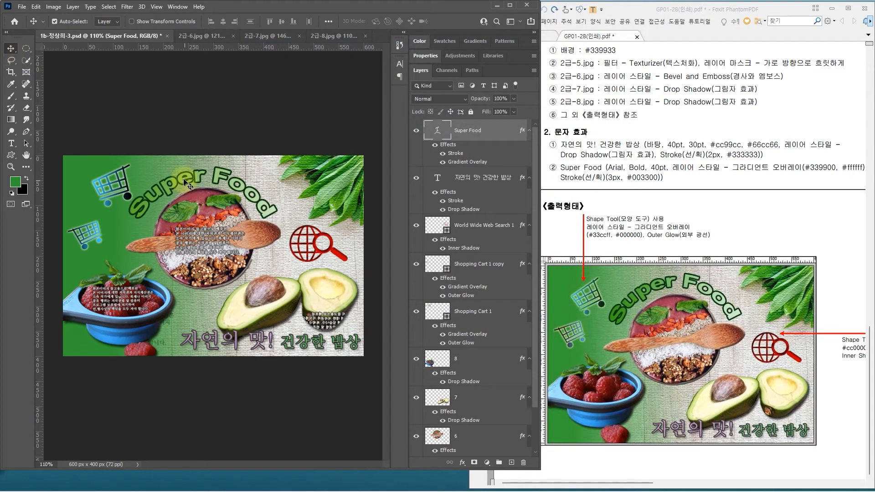
# Step: Try the "Super Food" text near the canvas's upper-left corner and at its right edge to compare the unaligned gradient
pyautogui.moveTo(187, 180); pyautogui.dragTo(103, 168)
pyautogui.click(112, 220)
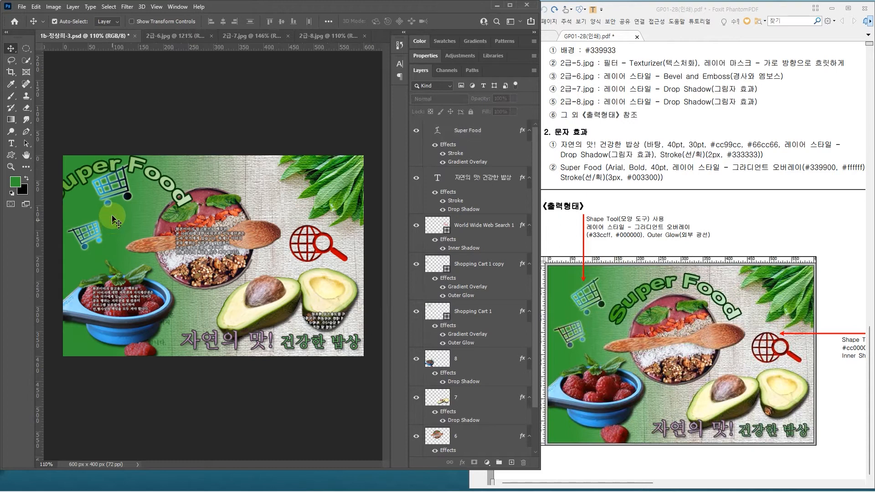
pyautogui.click(119, 166)
pyautogui.moveTo(113, 165); pyautogui.dragTo(114, 168)
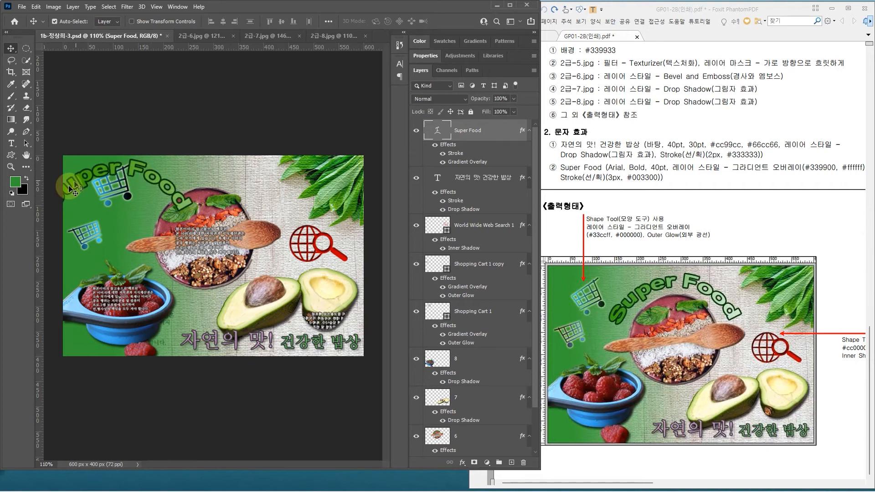
pyautogui.moveTo(77, 188); pyautogui.dragTo(335, 208)
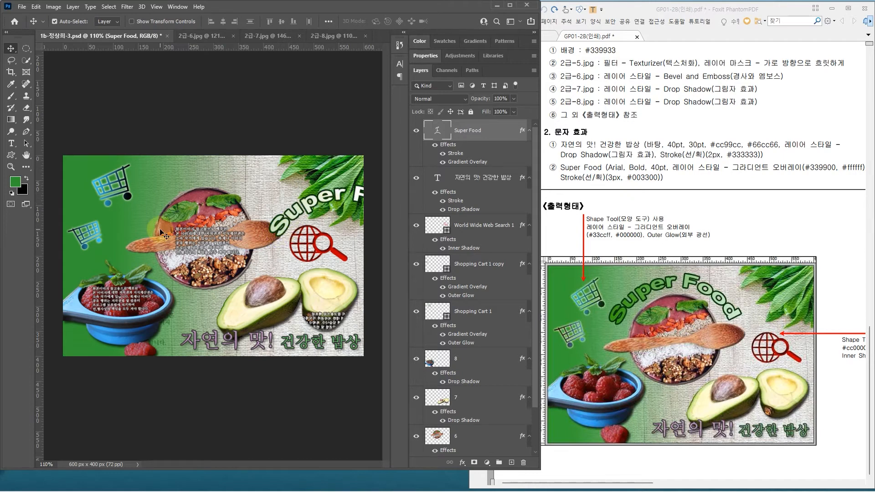
pyautogui.moveTo(60, 151); pyautogui.dragTo(364, 360)
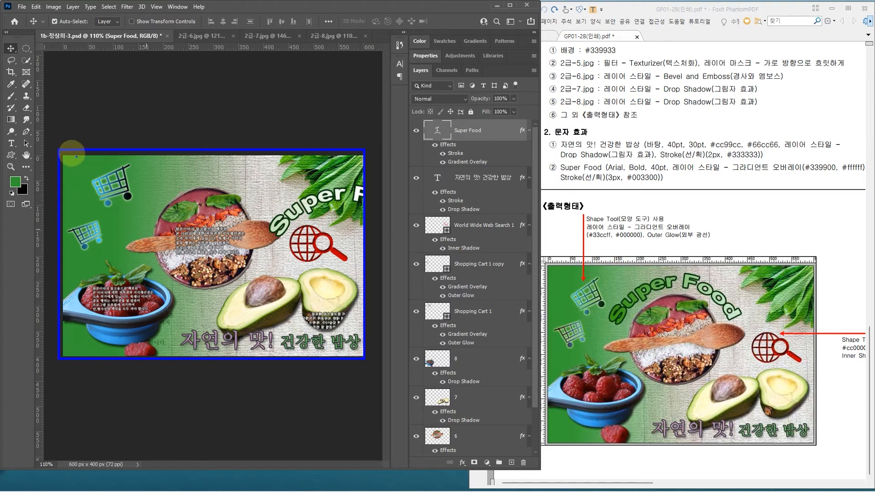
pyautogui.moveTo(65, 150); pyautogui.dragTo(204, 347)
pyautogui.moveTo(160, 151); pyautogui.dragTo(154, 173)
pyautogui.moveTo(233, 149)
pyautogui.mouseDown()
pyautogui.moveTo(270, 277)
pyautogui.moveTo(349, 351)
pyautogui.mouseUp()
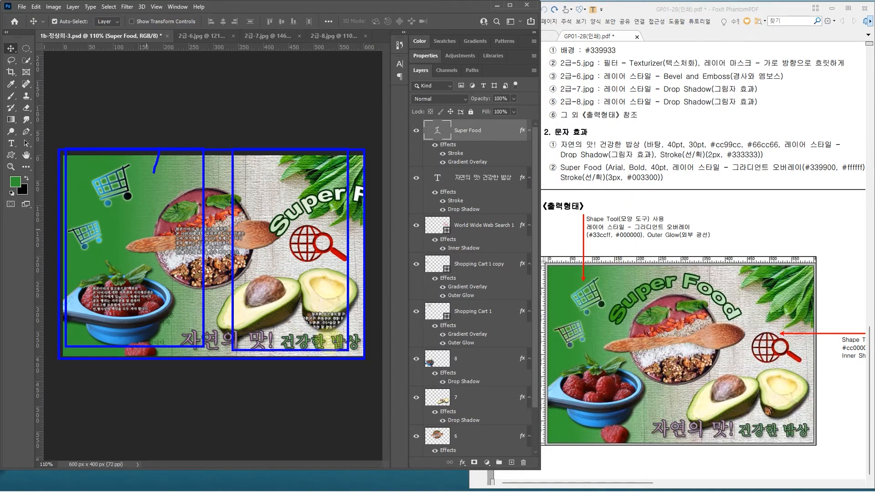
pyautogui.press('Escape')
# Step: Move the "Super Food" text back from the right edge so it arches over the rim of the bowl
pyautogui.moveTo(300, 210); pyautogui.dragTo(167, 191)
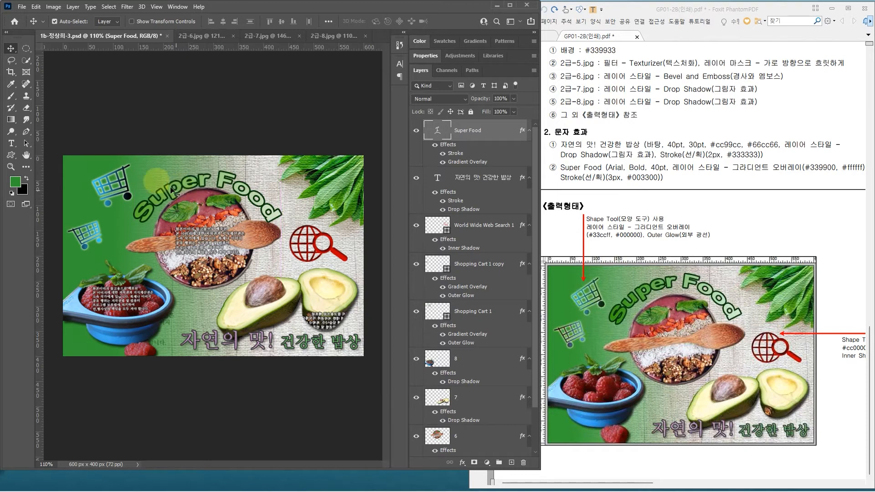
pyautogui.moveTo(128, 163)
pyautogui.mouseDown()
pyautogui.moveTo(300, 198)
pyautogui.moveTo(299, 235)
pyautogui.mouseUp()
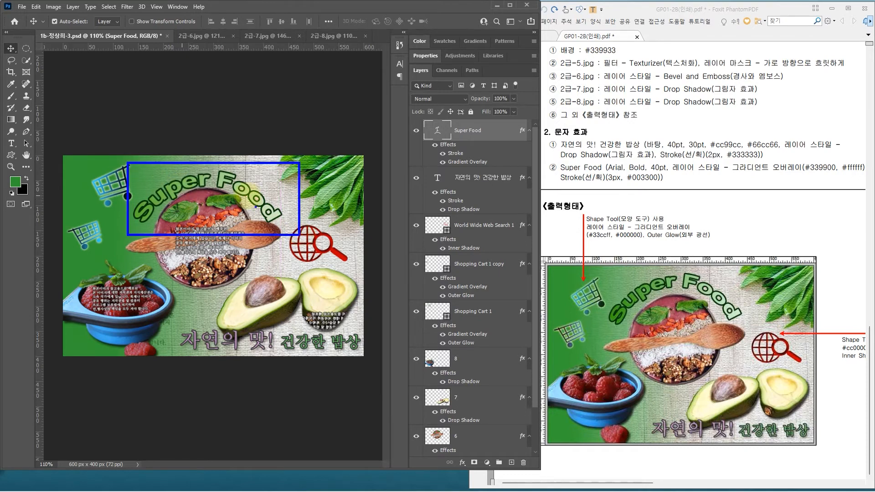
pyautogui.press('Escape')
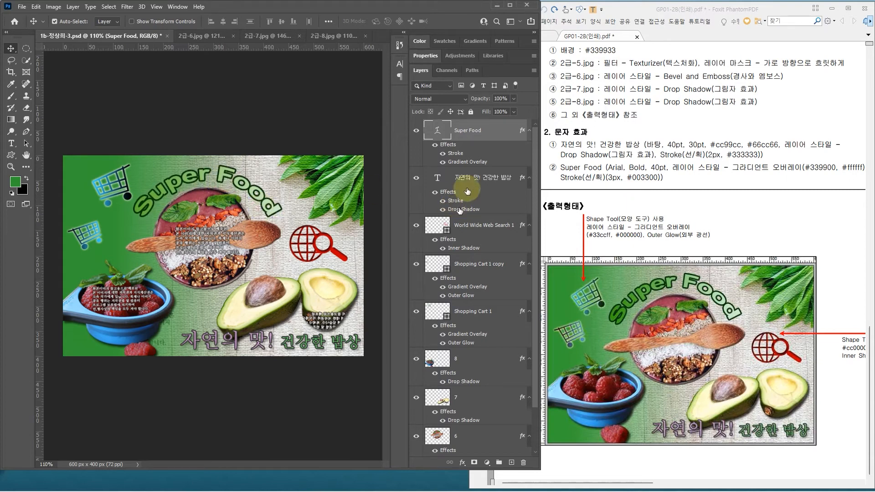
# Step: Review the Gradient Overlay settings of the "Super Food" layer, including the Align with Layer option
pyautogui.click(497, 133)
pyautogui.doubleClick(497, 134)
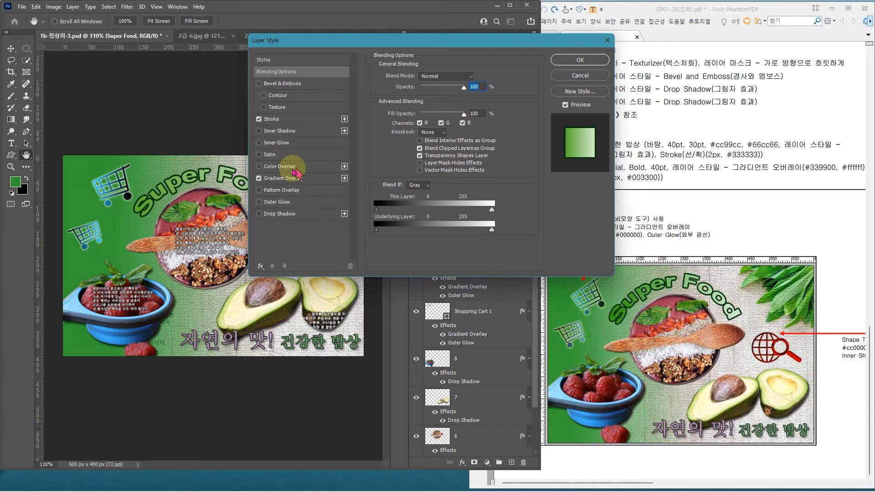
pyautogui.click(317, 181)
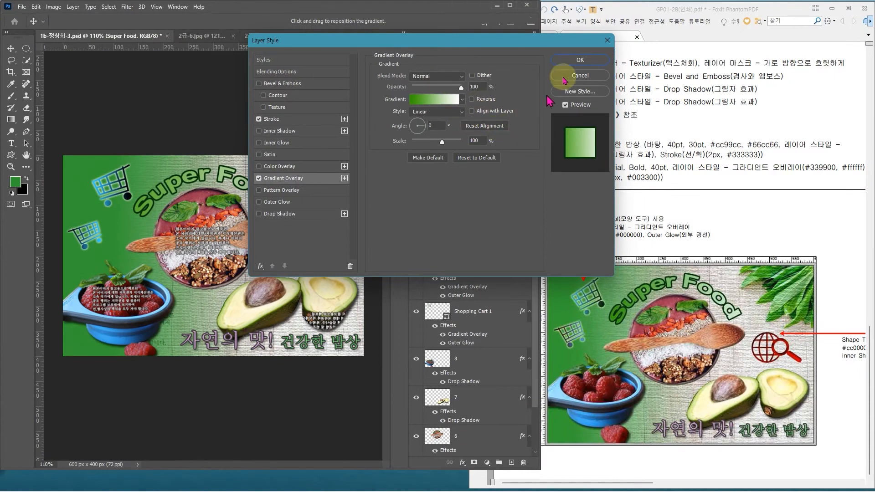
pyautogui.click(827, 33)
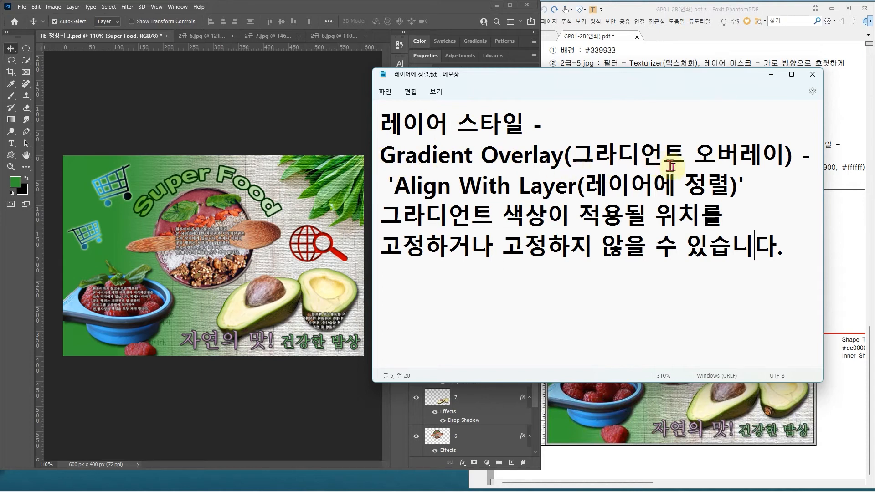
pyautogui.moveTo(391, 185); pyautogui.dragTo(737, 185)
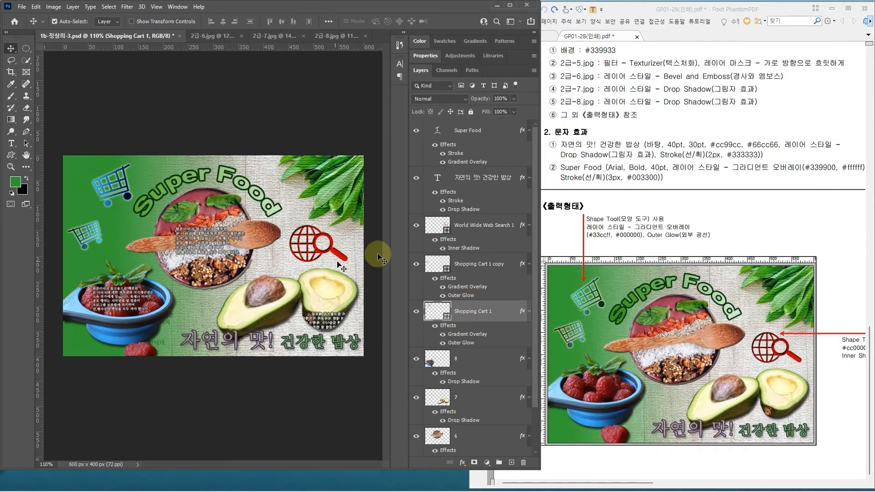
pyautogui.moveTo(787, 102); pyautogui.dragTo(791, 289)
pyautogui.moveTo(808, 223); pyautogui.dragTo(727, 228)
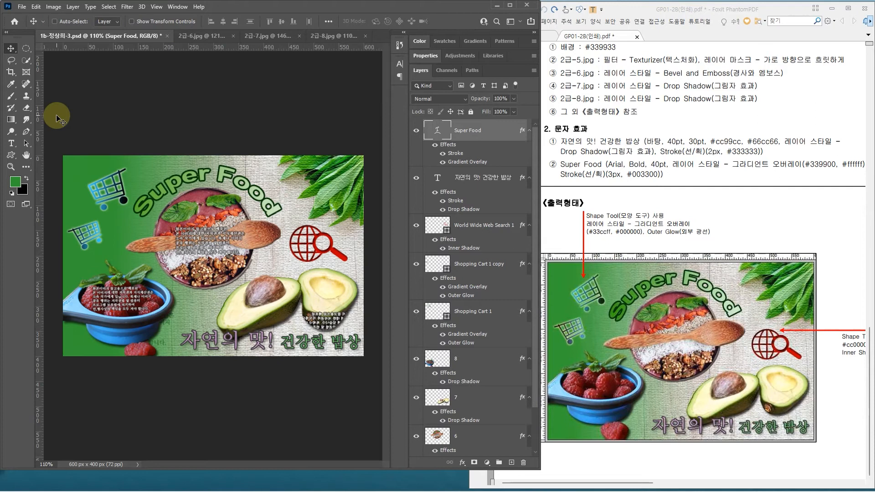
# Step: Save the finished Super Food composite and check the exam sheet's required file formats and sizes for problem 3
pyautogui.hotkey('ctrl', 's')
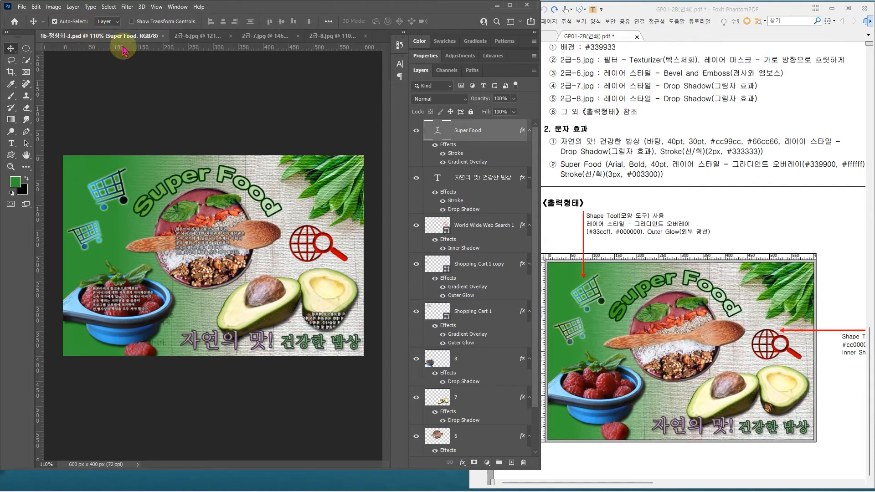
pyautogui.click(766, 104)
pyautogui.scroll(5, 766, 104)
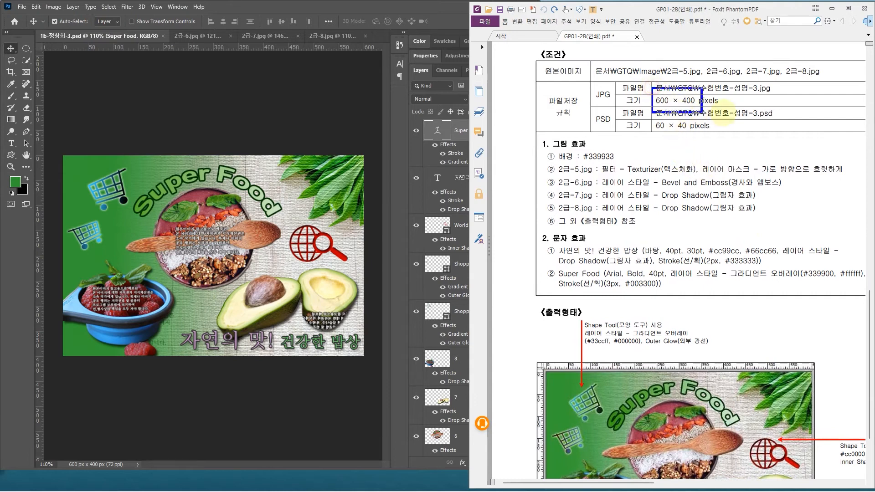
pyautogui.click(120, 37)
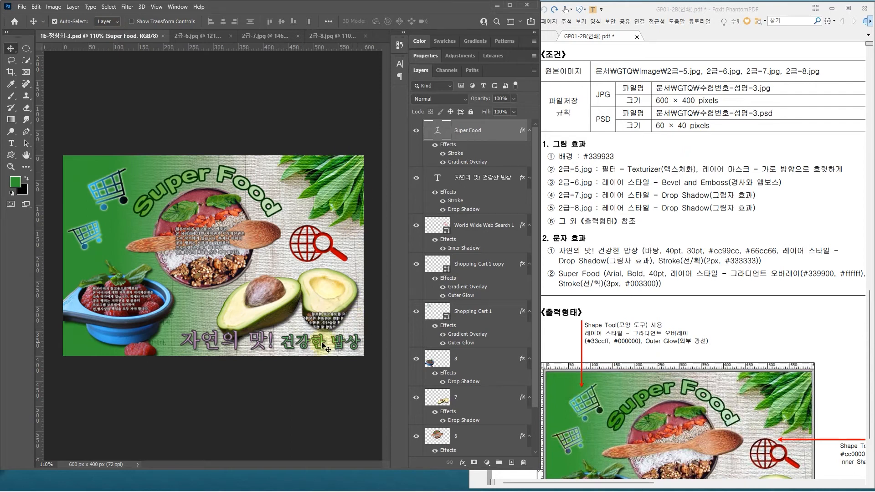
pyautogui.click(655, 305)
pyautogui.scroll(-3, 593, 218)
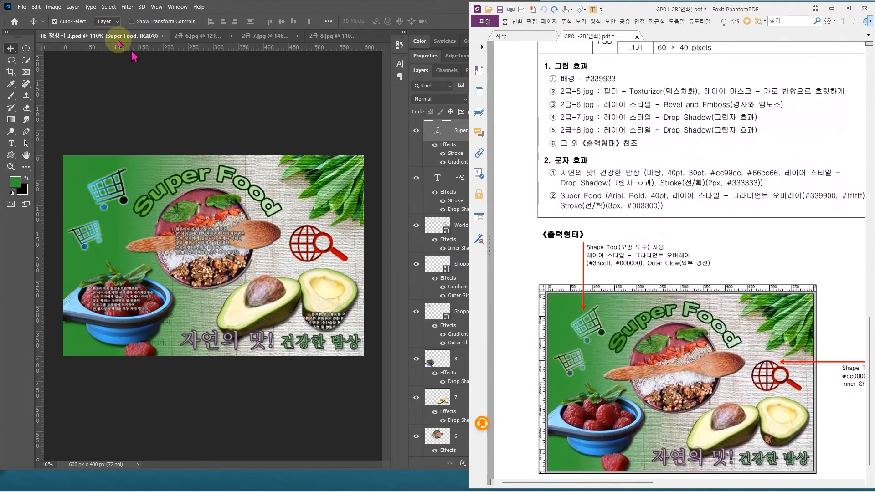
# Step: Save the Super Food composite as a JPEG in the GTQ documents folder with Maximum quality 12 and Baseline ("Standard") format
pyautogui.click(21, 6)
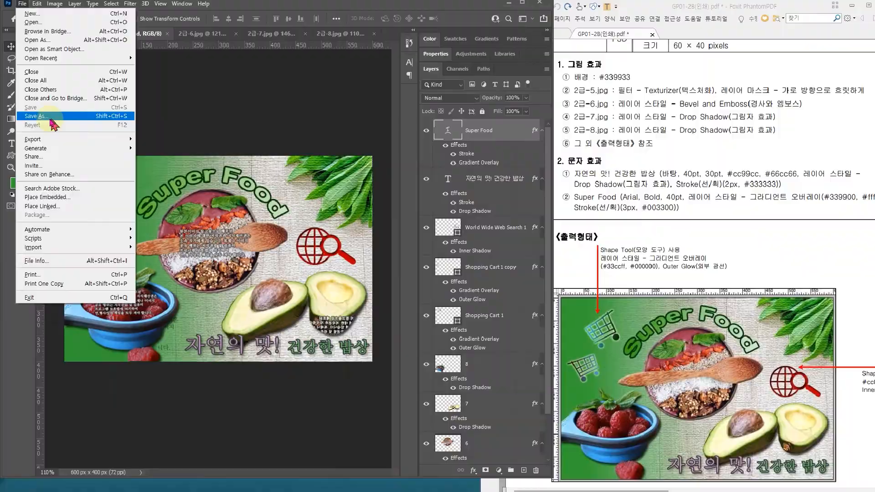
pyautogui.click(37, 117)
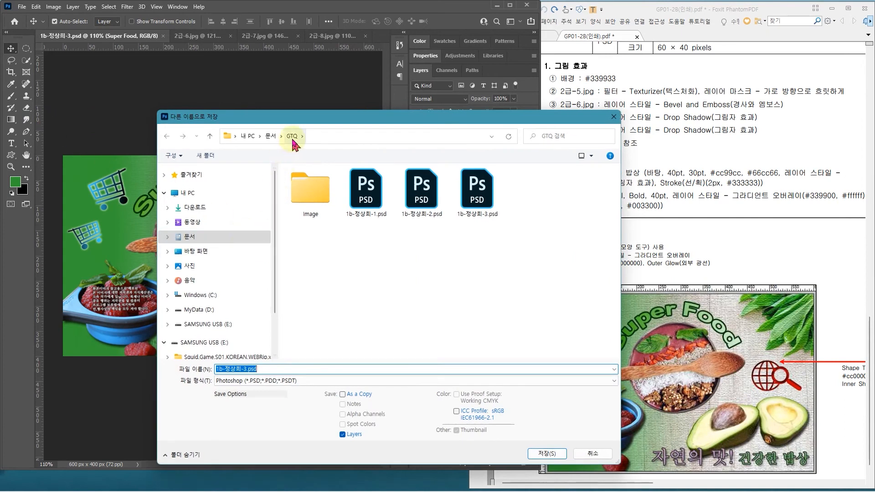
pyautogui.click(292, 141)
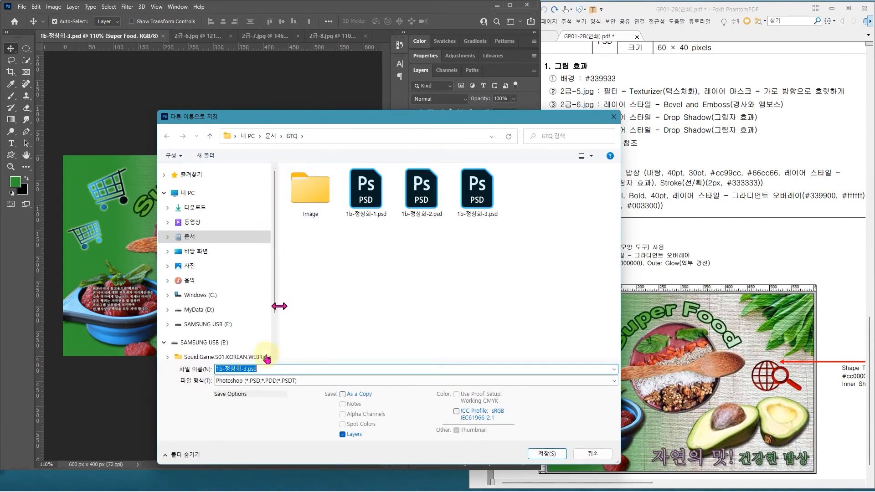
pyautogui.click(255, 381)
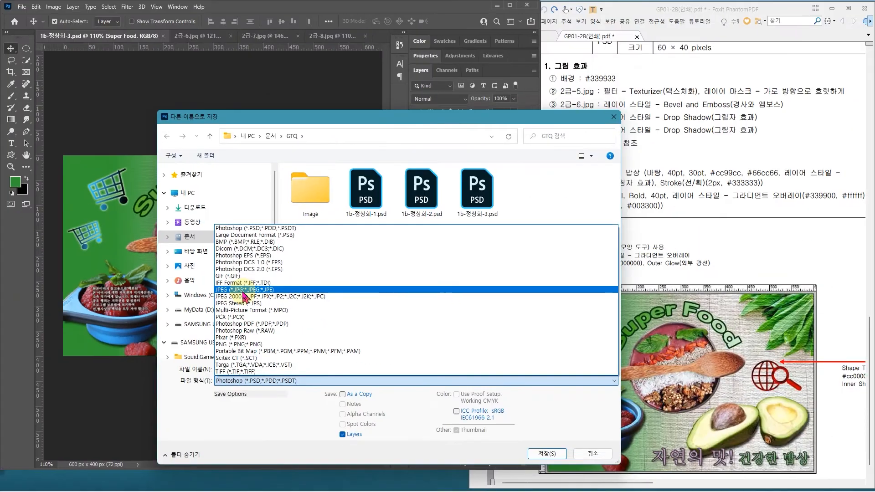
pyautogui.click(243, 292)
pyautogui.click(547, 454)
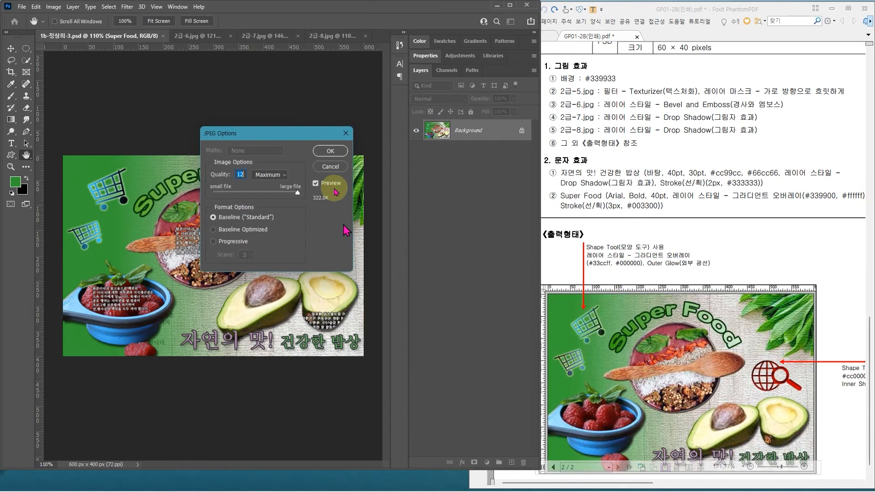
pyautogui.click(329, 152)
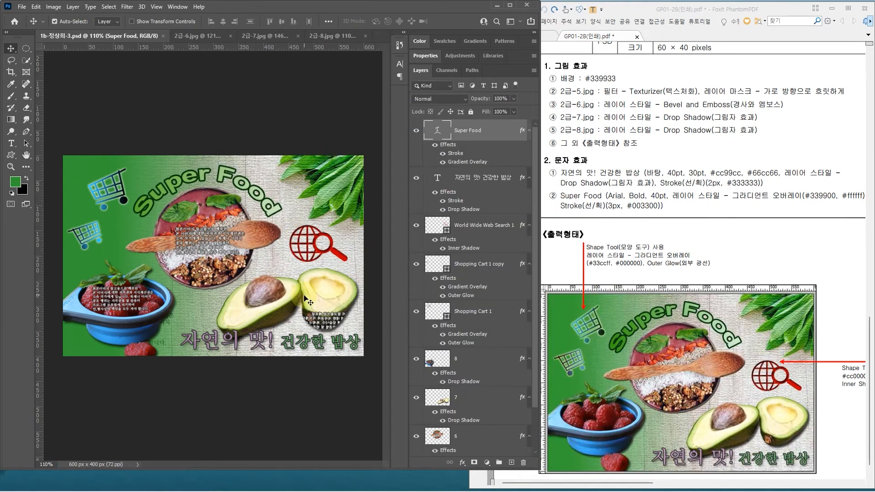
# Step: Resize the Super Food composite proportionally to 60 × 40 pixels and save the reduced PSD
pyautogui.moveTo(655, 83); pyautogui.dragTo(656, 117)
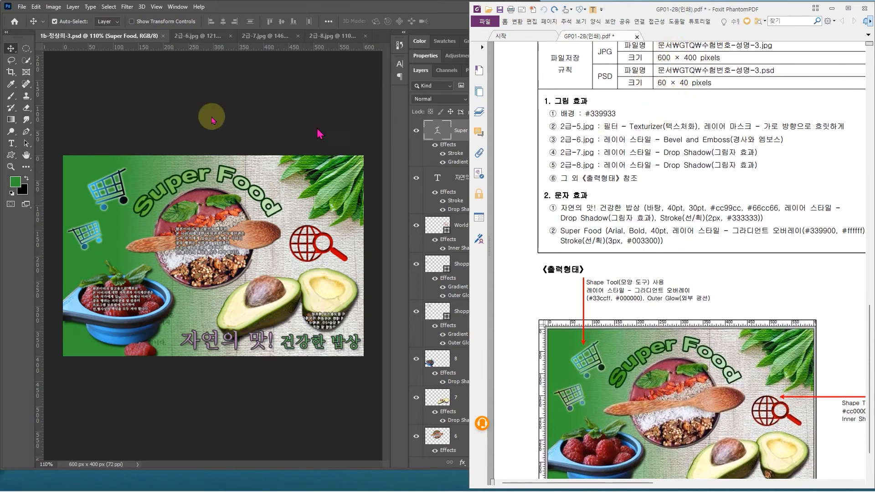
pyautogui.click(54, 7)
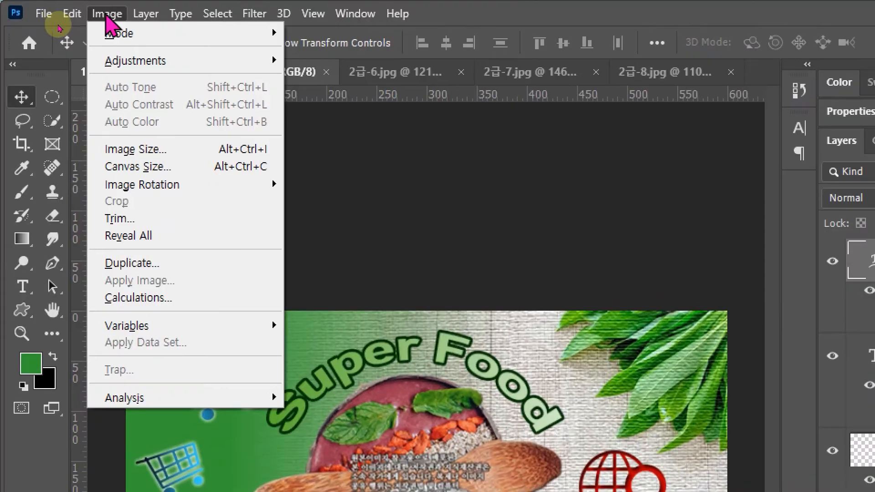
pyautogui.click(145, 152)
pyautogui.click(373, 211)
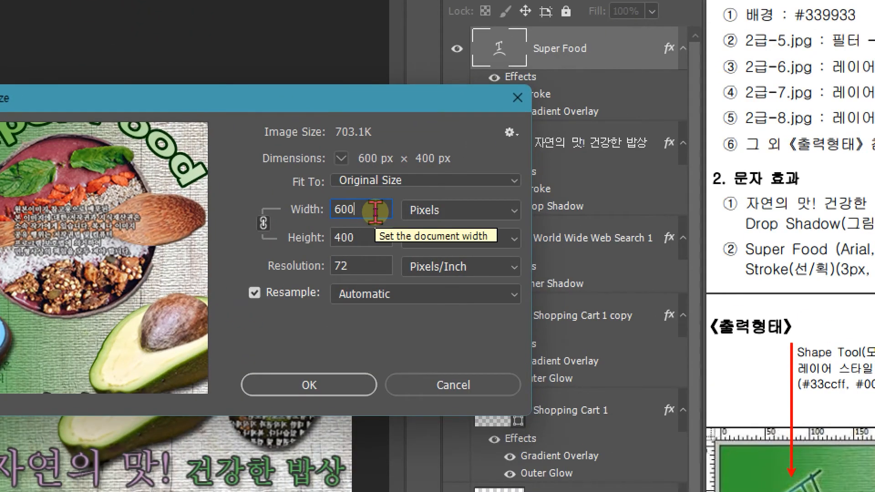
pyautogui.press('BackSpace')
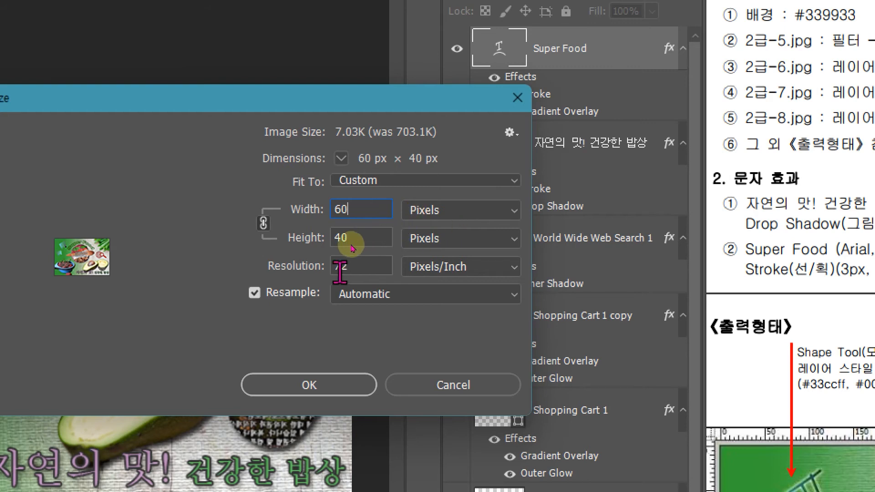
pyautogui.press('BackSpace')
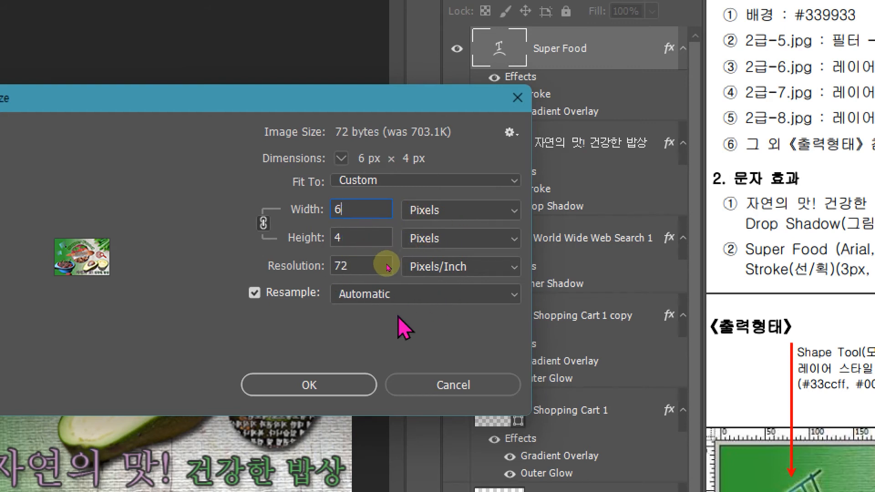
pyautogui.write('0')
pyautogui.click(299, 356)
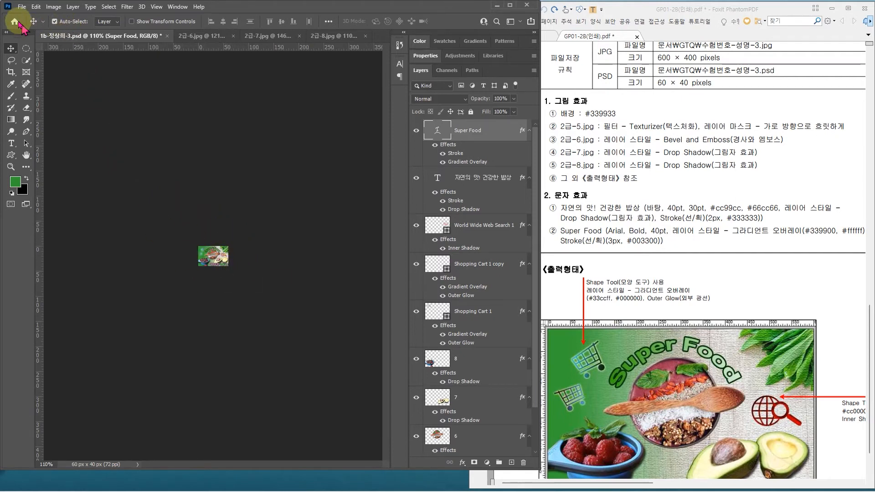
pyautogui.click(22, 6)
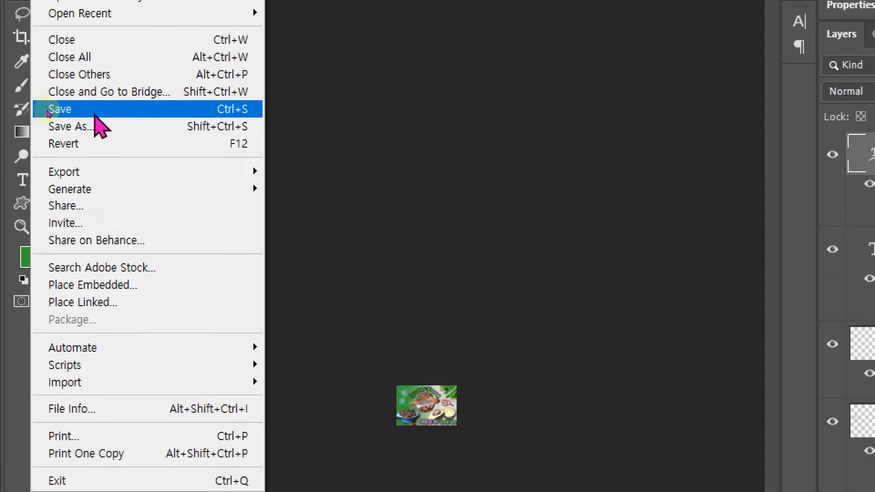
pyautogui.click(47, 113)
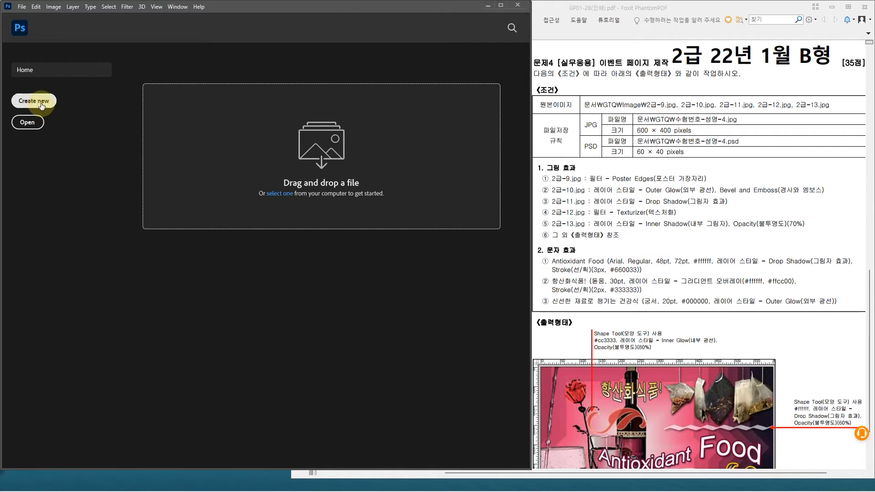
# Step: Create a 600 × 400 pixel document at 72 ppi in RGB with a white background and dismiss the preset syncing tip
pyautogui.click(42, 107)
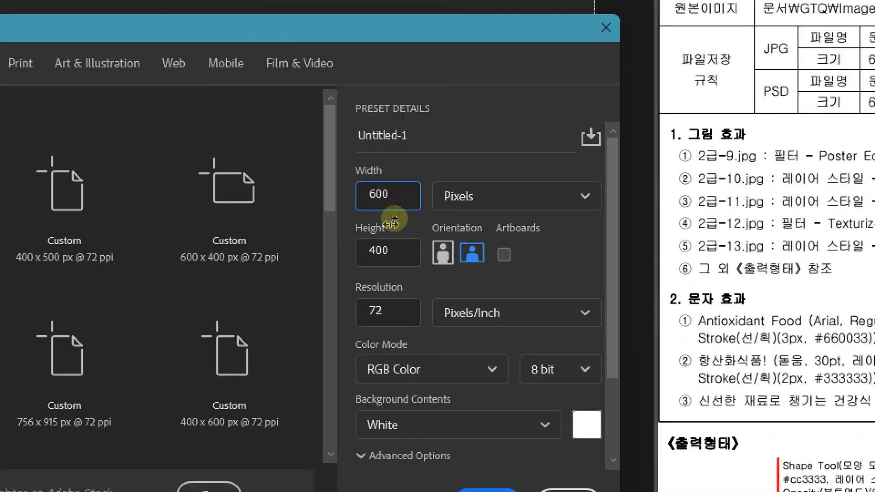
pyautogui.click(393, 227)
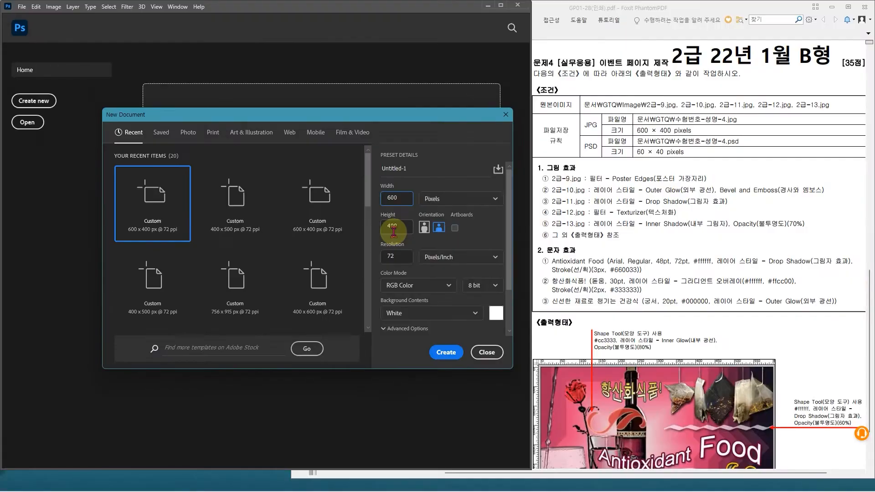
pyautogui.click(438, 354)
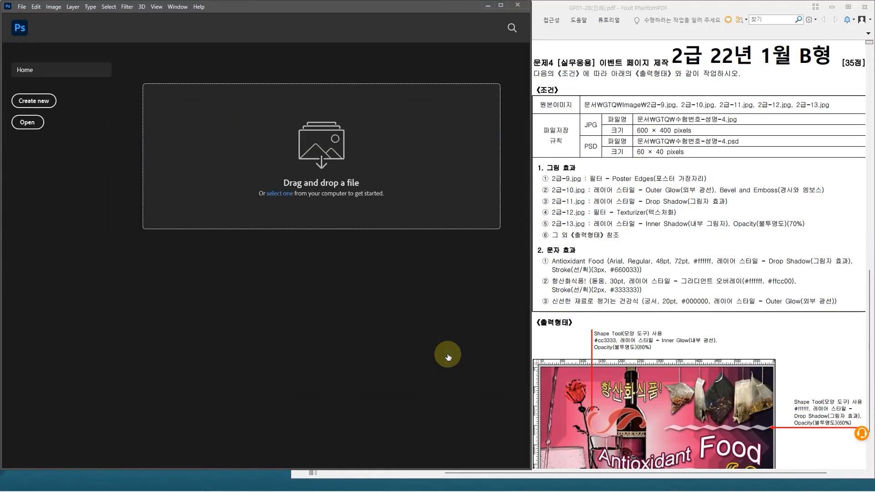
pyautogui.click(362, 129)
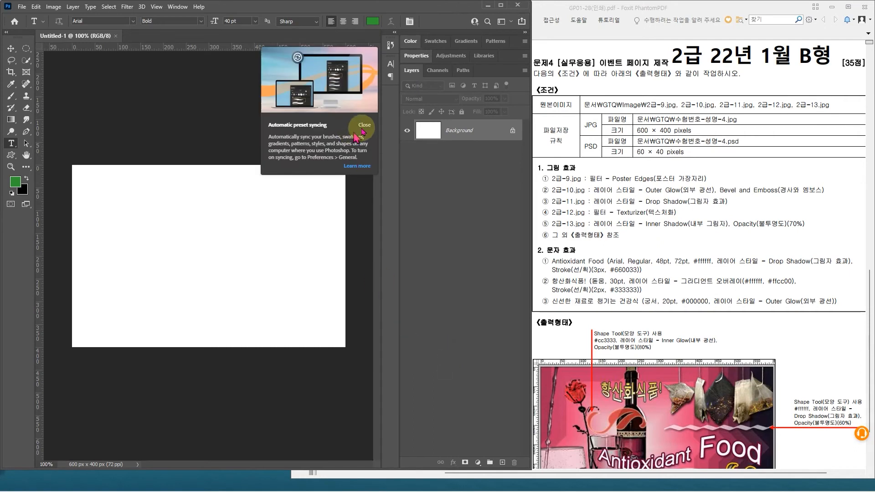
pyautogui.click(474, 131)
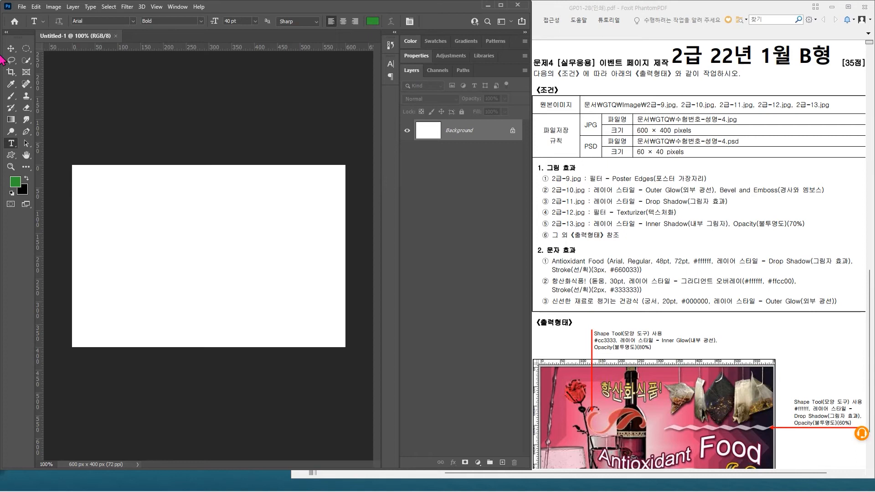
# Step: Open the source images 2급-9.jpg, 2급-10.jpg and 2급-11.jpg from the GTQ Image folder
pyautogui.click(21, 7)
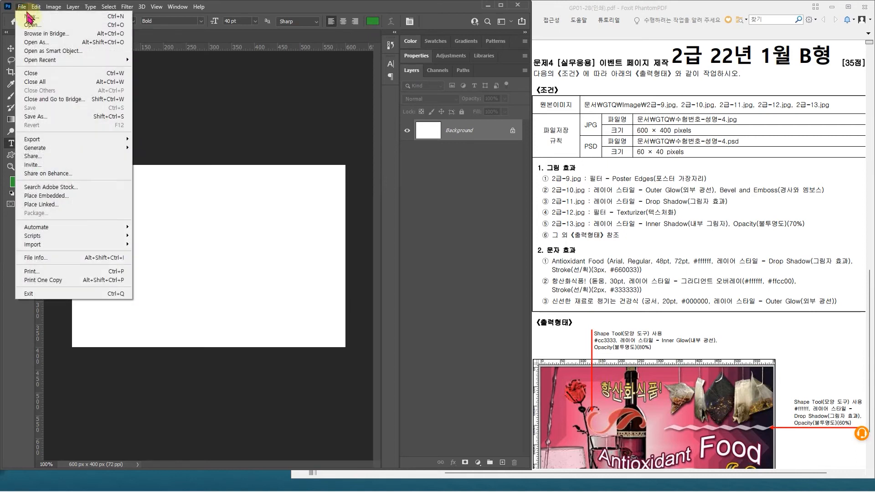
pyautogui.click(32, 26)
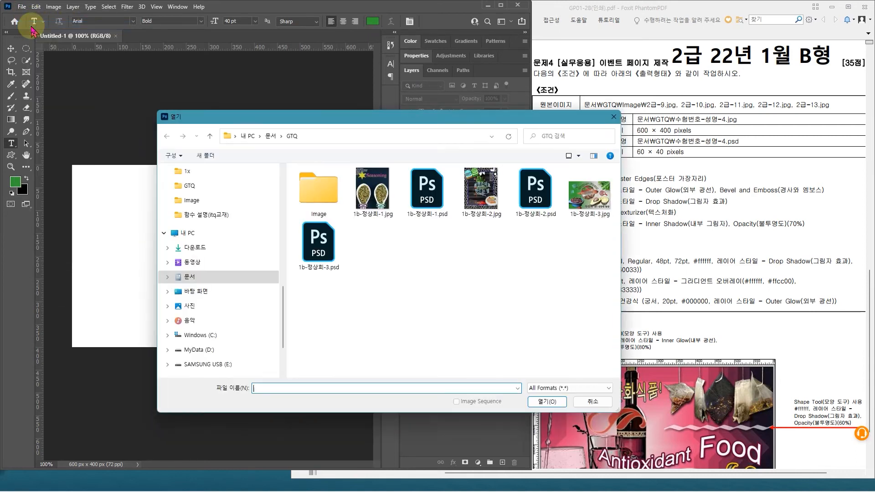
pyautogui.doubleClick(328, 200)
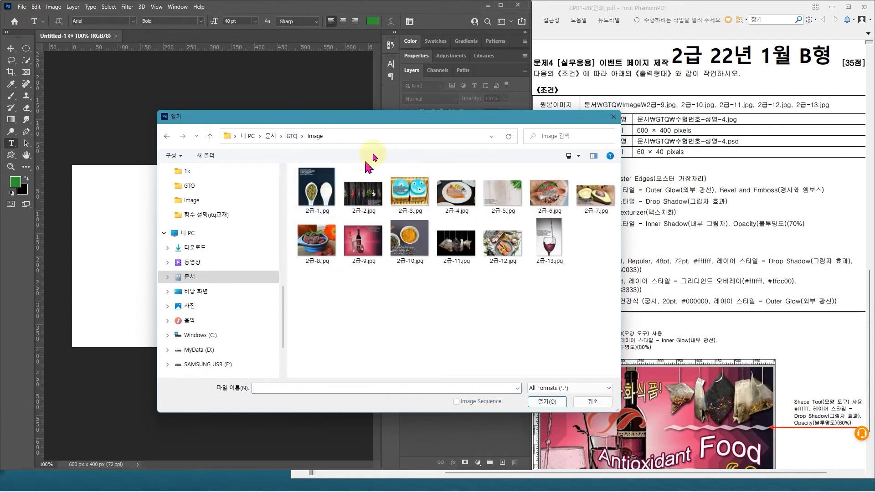
pyautogui.moveTo(395, 114); pyautogui.dragTo(260, 161)
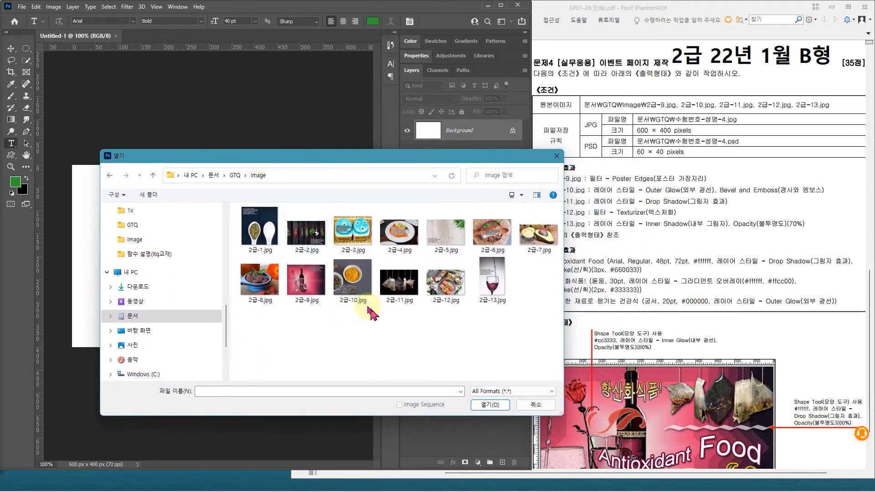
pyautogui.click(308, 287)
pyautogui.keyDown('shift'); pyautogui.click(399, 280); pyautogui.keyUp('shift')
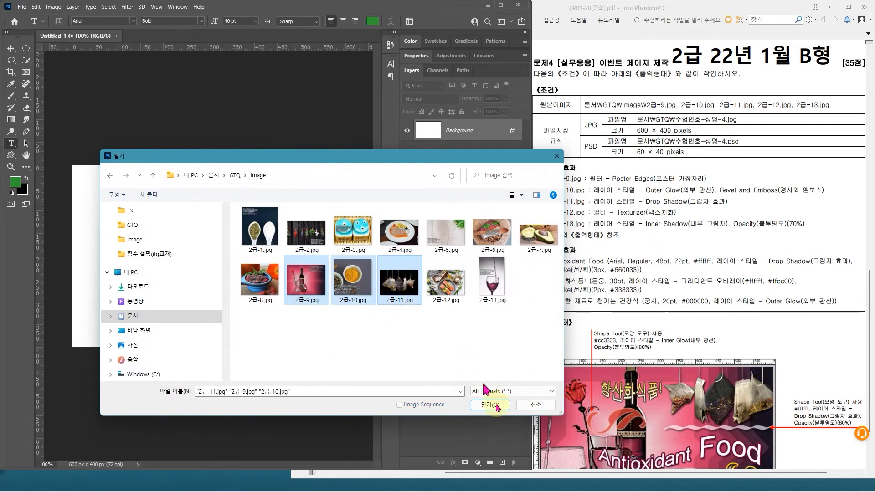
pyautogui.click(500, 413)
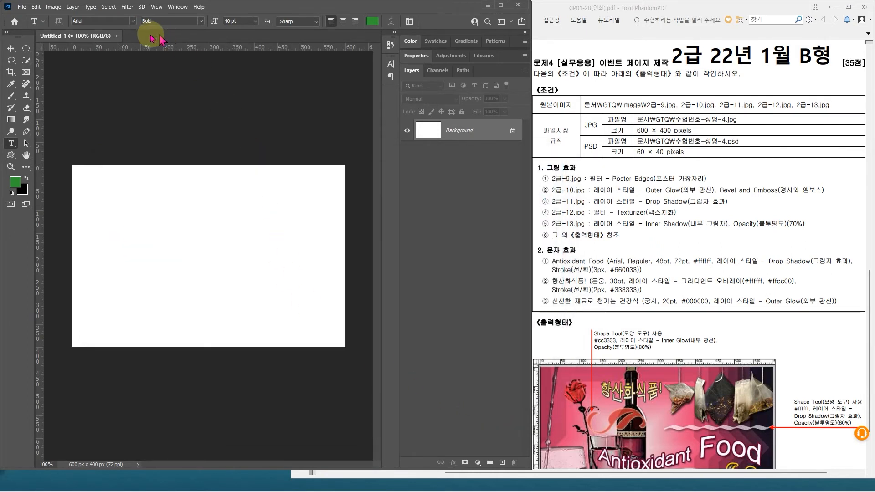
# Step: Copy the entire 2급-9.jpg wine bottle image into the blank 600 × 400 document as a new layer
pyautogui.click(139, 36)
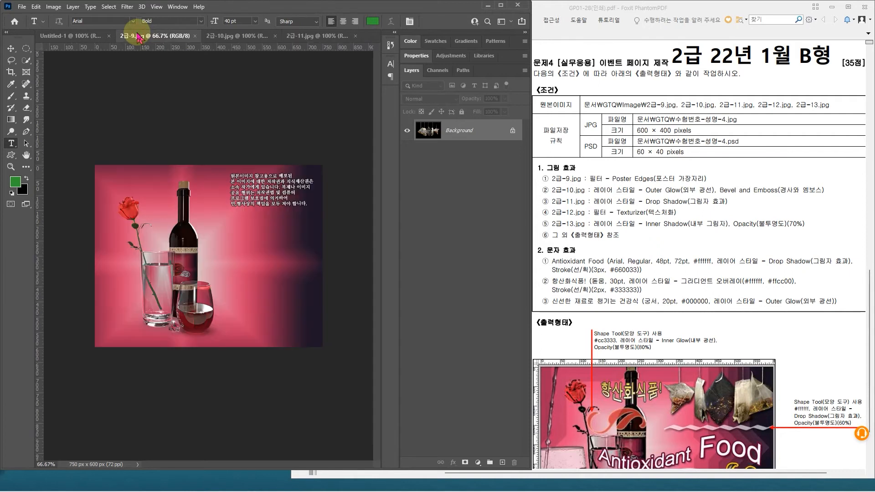
pyautogui.click(759, 323)
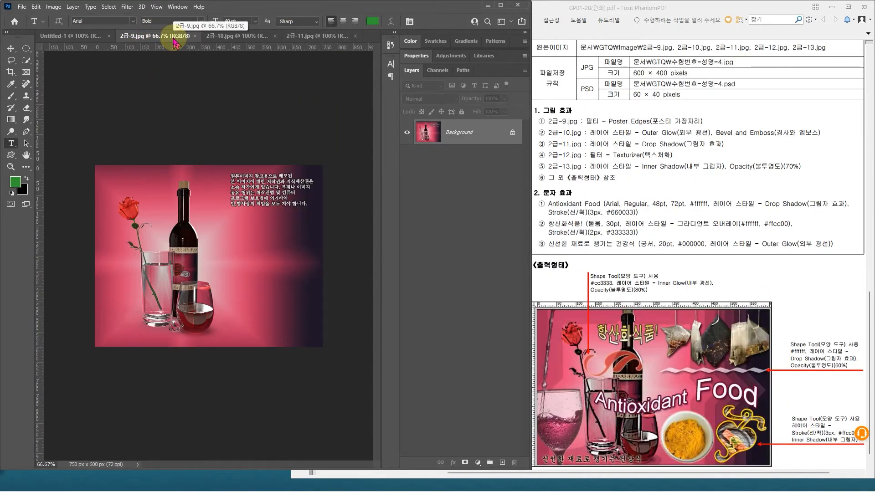
pyautogui.hotkey('ctrl', 'a')
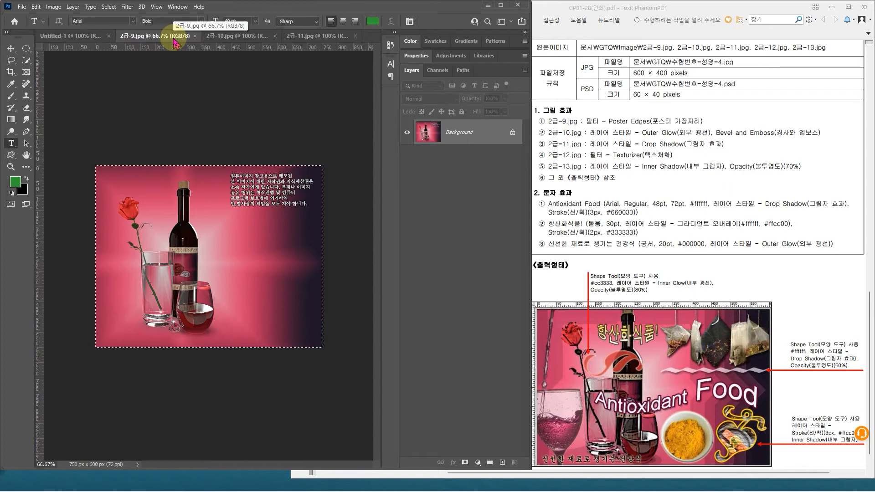
pyautogui.click(53, 37)
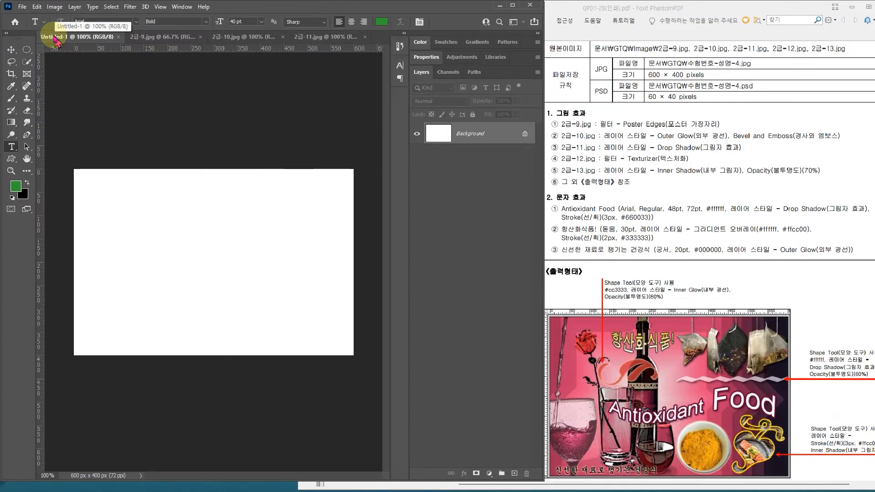
pyautogui.hotkey('ctrl', 'v')
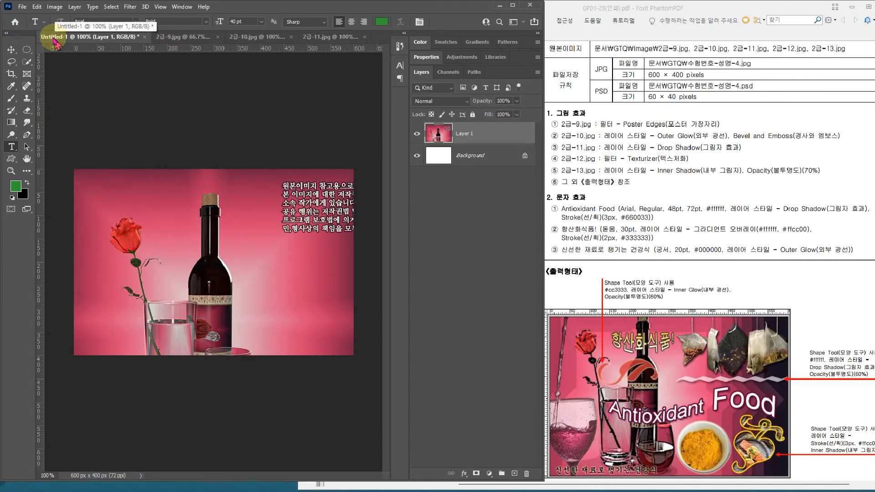
# Step: Scale the wine bottle layer to 80% and position it at X 300 px, Y 160 px so it fills the canvas down to the bottom edge
pyautogui.hotkey('ctrl', 't')
pyautogui.moveTo(74, 170); pyautogui.dragTo(142, 238)
pyautogui.moveTo(168, 256); pyautogui.dragTo(85, 187)
pyautogui.moveTo(337, 272); pyautogui.dragTo(346, 273)
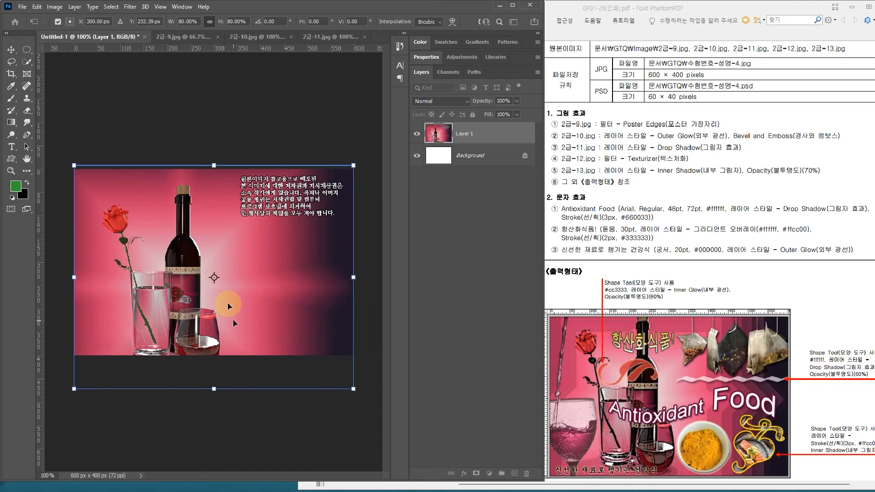
pyautogui.moveTo(232, 295); pyautogui.dragTo(228, 259)
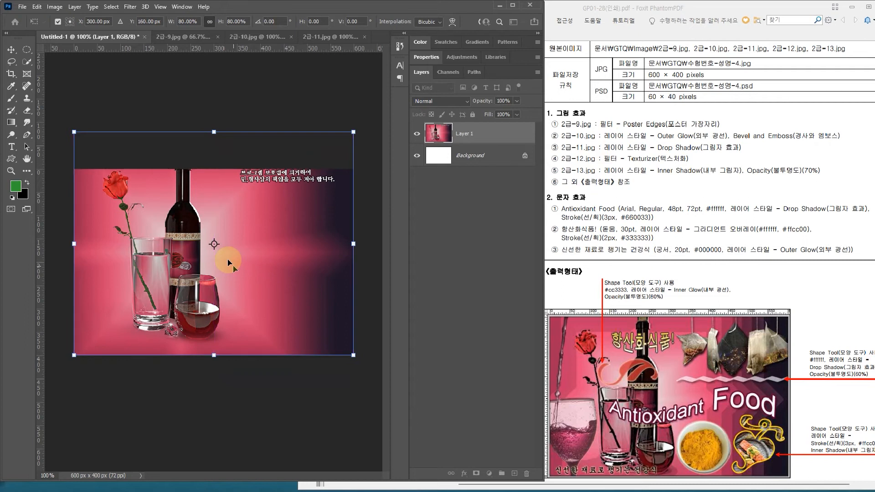
pyautogui.doubleClick(231, 297)
# Step: Rename the wine bottle layer as 9 and apply the Poster Edges filter to it
pyautogui.press('t')
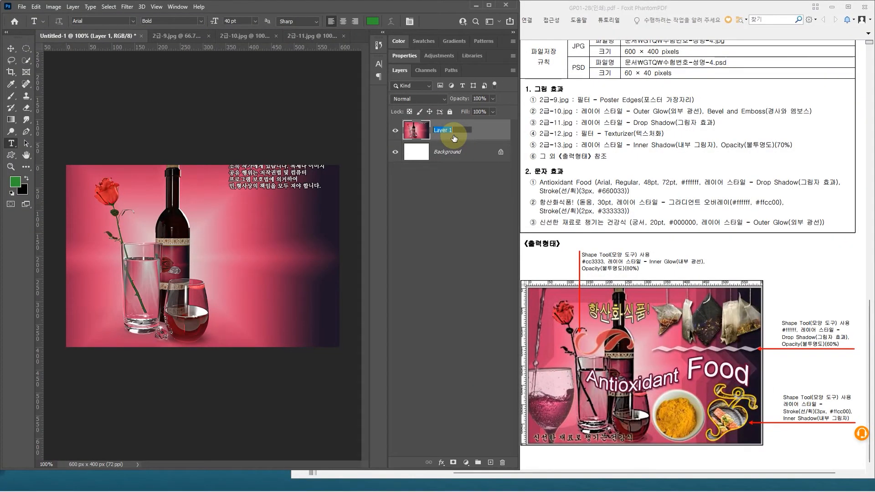
pyautogui.press('Return')
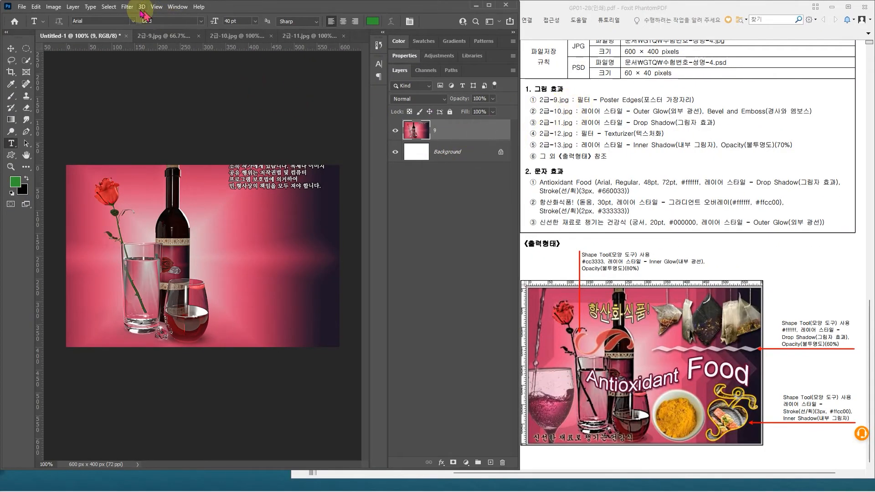
pyautogui.click(127, 7)
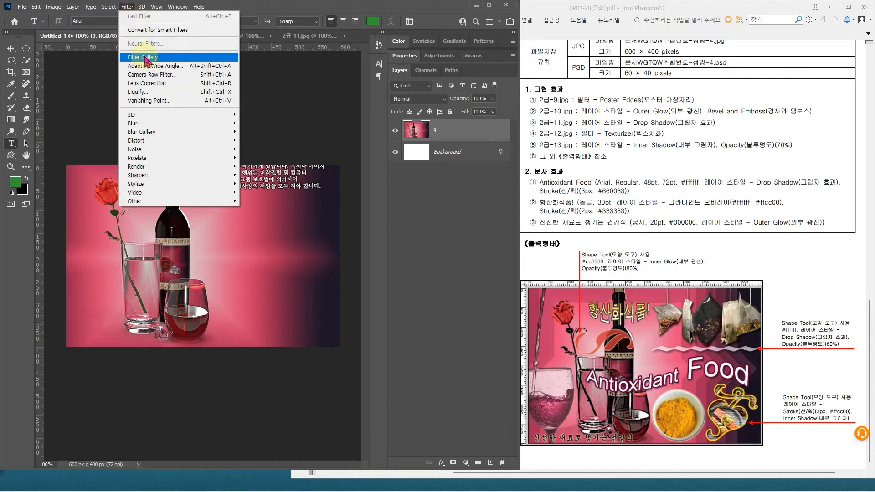
pyautogui.click(145, 58)
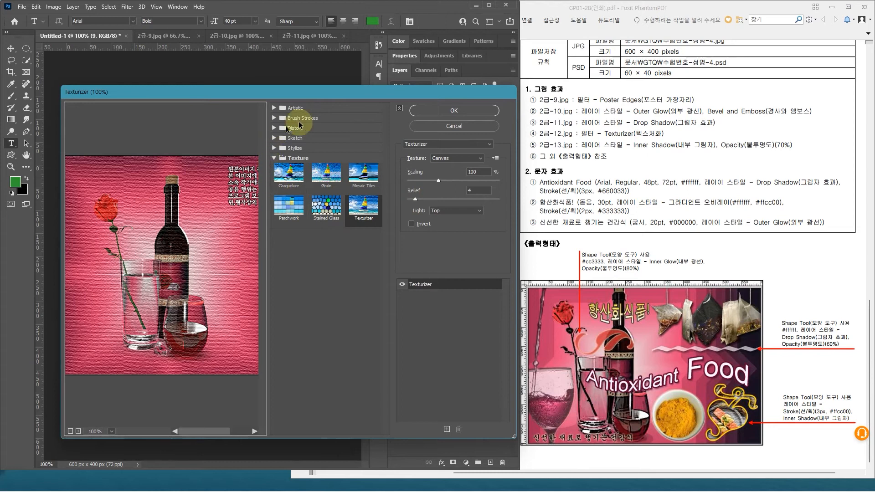
pyautogui.click(435, 145)
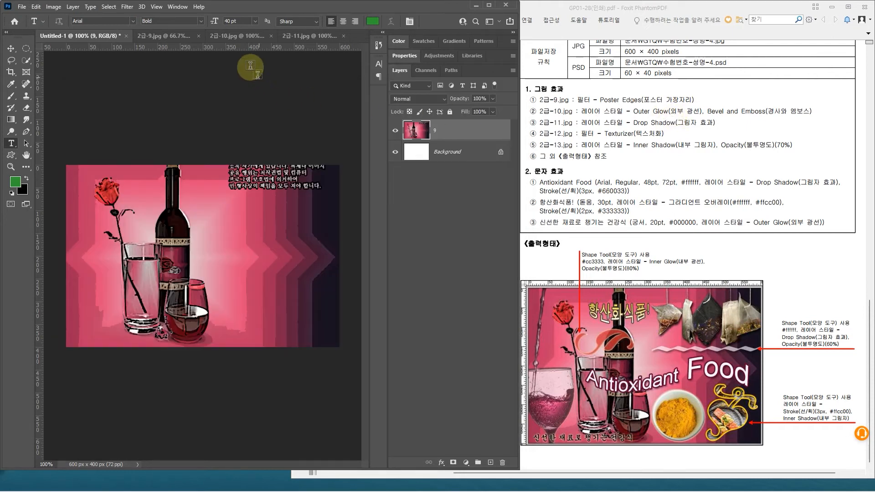
# Step: Close 2급-9.jpg and select the bowl of yellow powder in 2급-10.jpg, including its whole rim
pyautogui.click(198, 36)
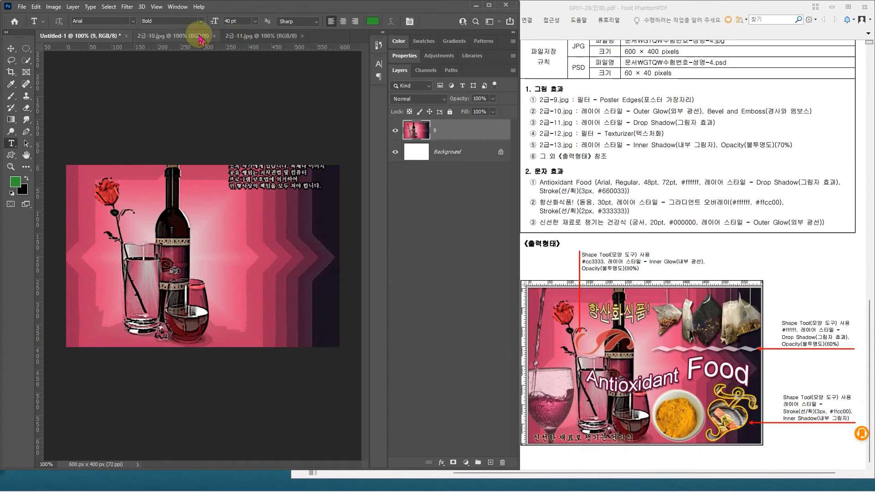
pyautogui.click(199, 38)
pyautogui.moveTo(26, 60); pyautogui.dragTo(61, 63)
pyautogui.click(60, 62)
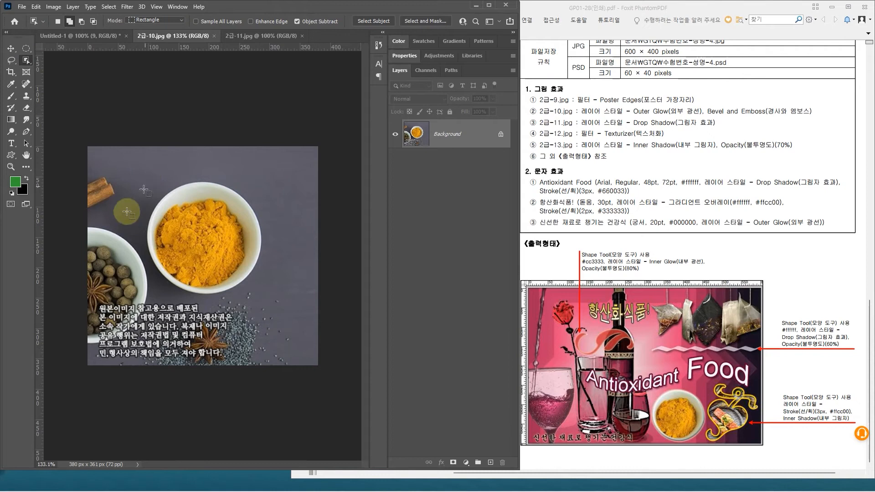
pyautogui.moveTo(142, 174); pyautogui.dragTo(263, 302)
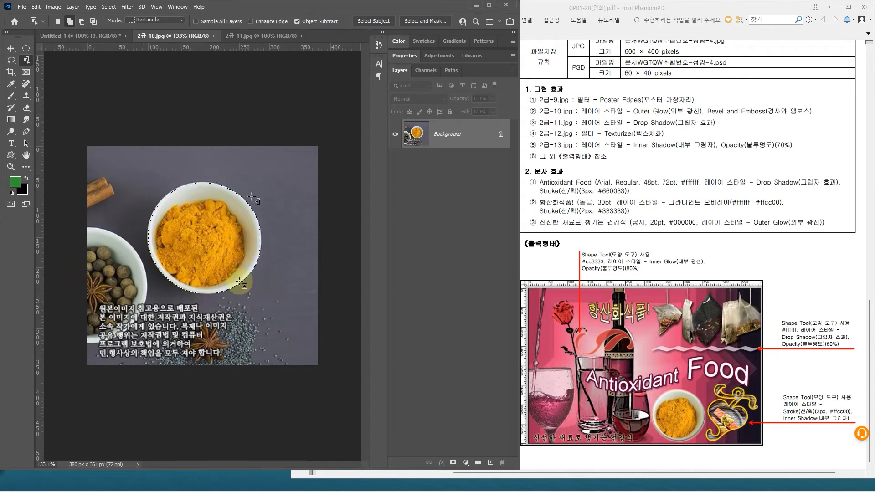
pyautogui.hotkey('shift', 'w')
pyautogui.moveTo(220, 261); pyautogui.dragTo(212, 283)
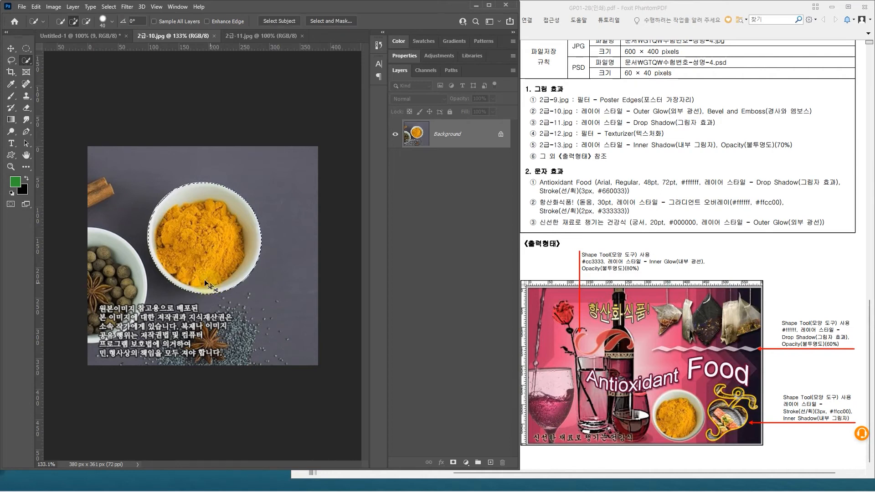
# Step: Copy the selected bowl into the 600 × 400 composite, shrink it proportionally and place it just right of the red wine glass
pyautogui.moveTo(85, 39); pyautogui.dragTo(150, 360)
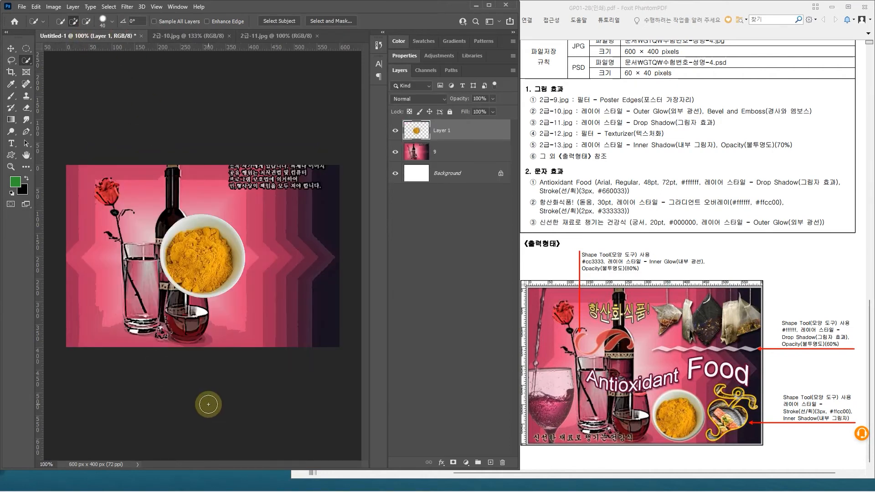
pyautogui.hotkey('ctrl', 't')
pyautogui.moveTo(160, 213); pyautogui.dragTo(228, 301)
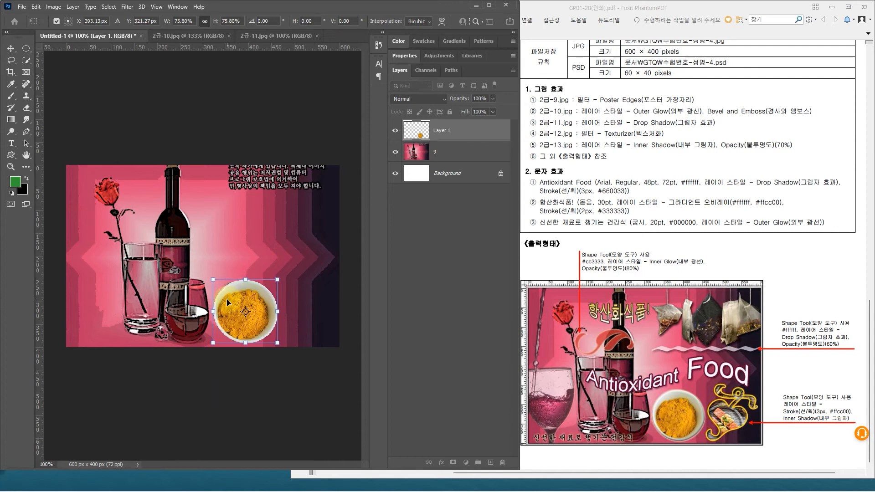
pyautogui.press('Return')
pyautogui.press('w')
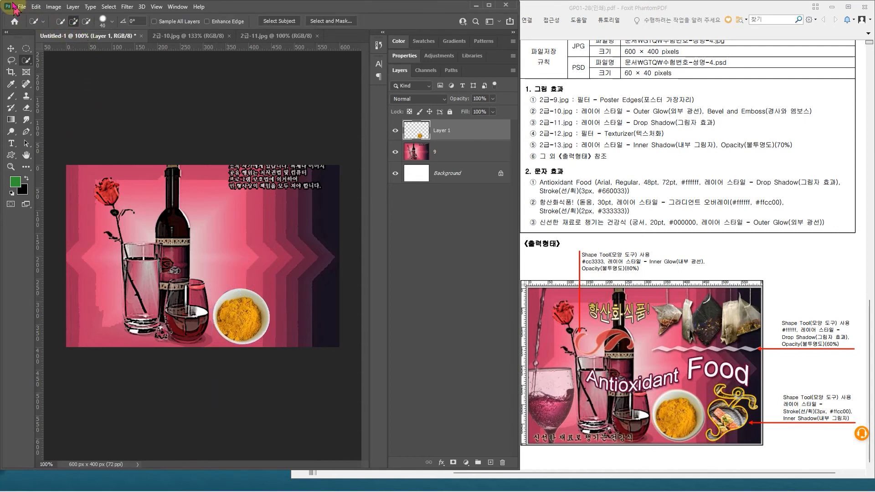
# Step: Save the composite as a PSD in the GTQ folder, following the earlier files' naming with the candidate's name and the ending -4
pyautogui.click(22, 7)
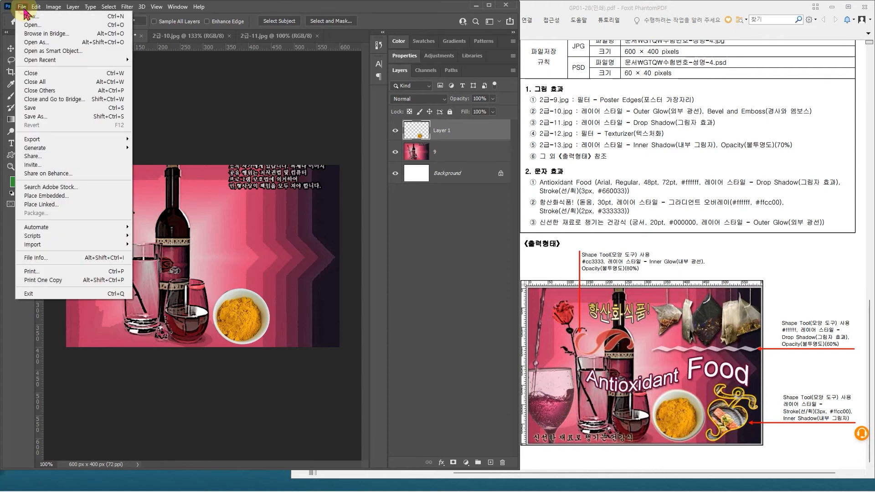
pyautogui.click(39, 109)
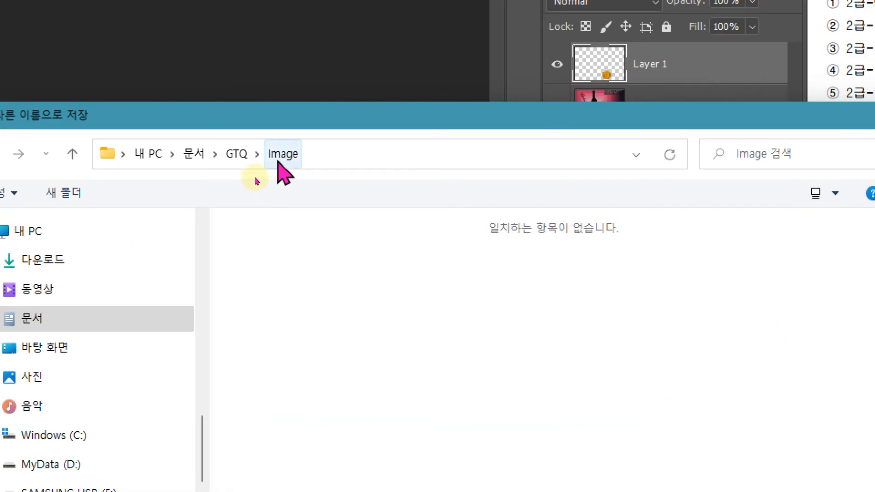
pyautogui.click(237, 166)
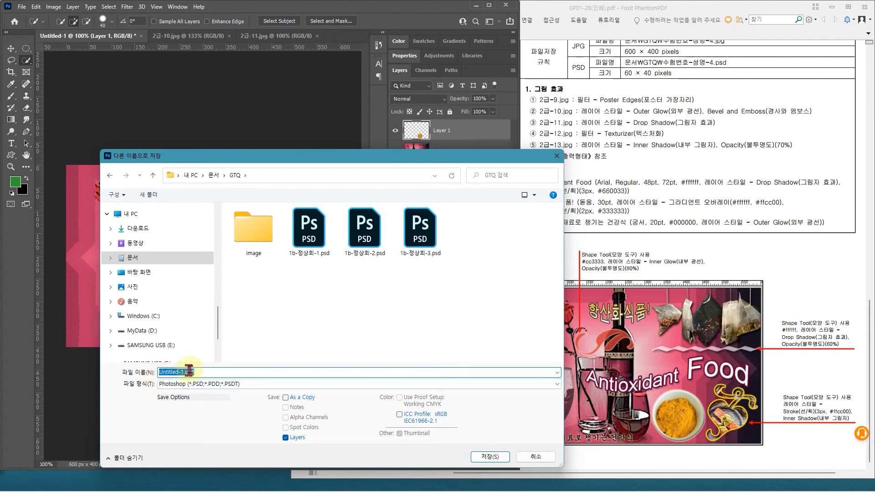
pyautogui.click(420, 230)
pyautogui.doubleClick(192, 372)
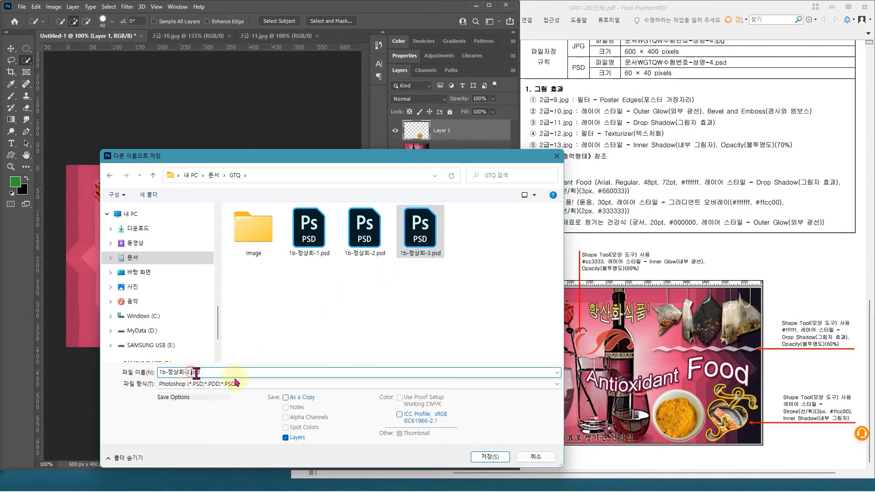
pyautogui.click(191, 372)
pyautogui.press('BackSpace')
pyautogui.write('4')
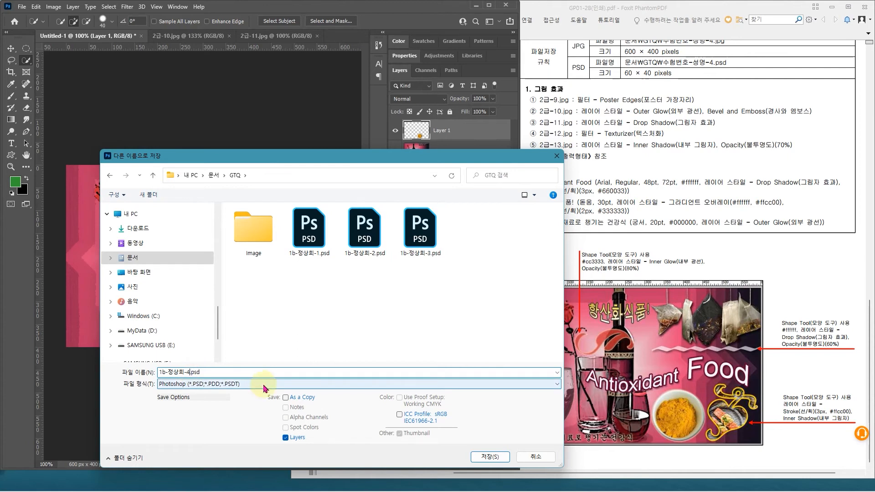
pyautogui.click(502, 457)
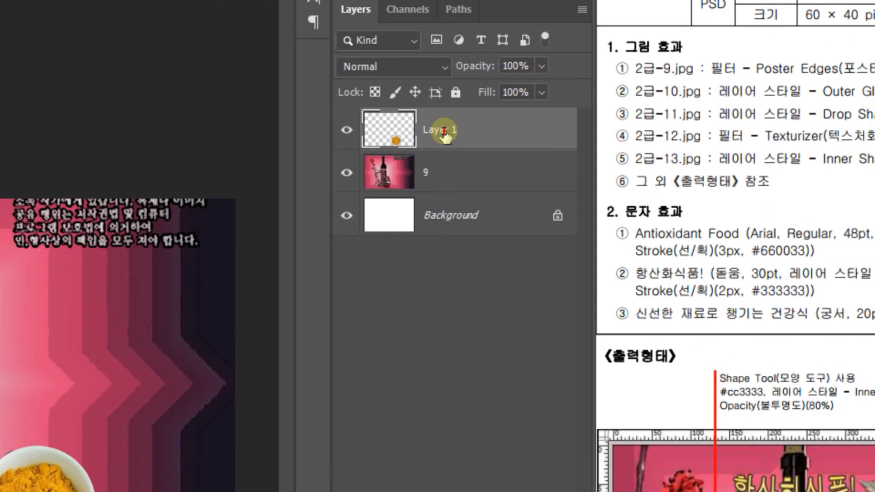
# Step: Rename the bowl layer as 10
pyautogui.doubleClick(444, 131)
pyautogui.write('1')
pyautogui.press('Return')
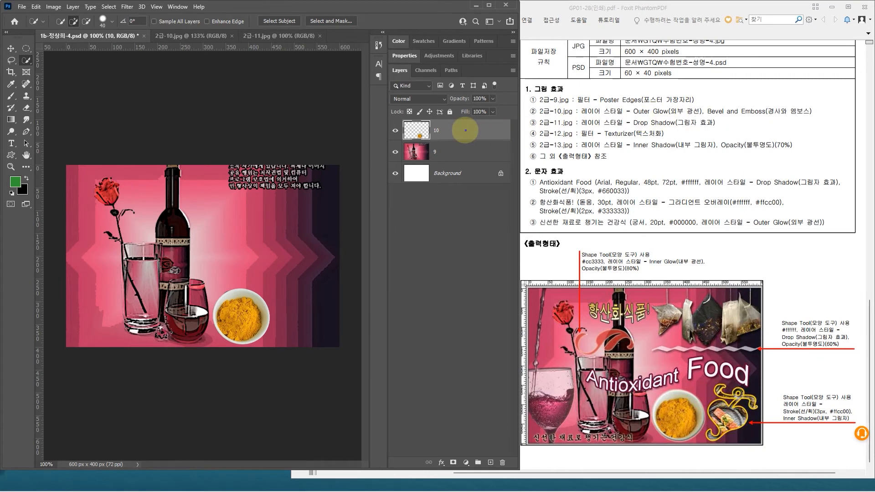
# Step: Apply Outer Glow and Bevel & Emboss layer styles to the bowl layer
pyautogui.doubleClick(463, 127)
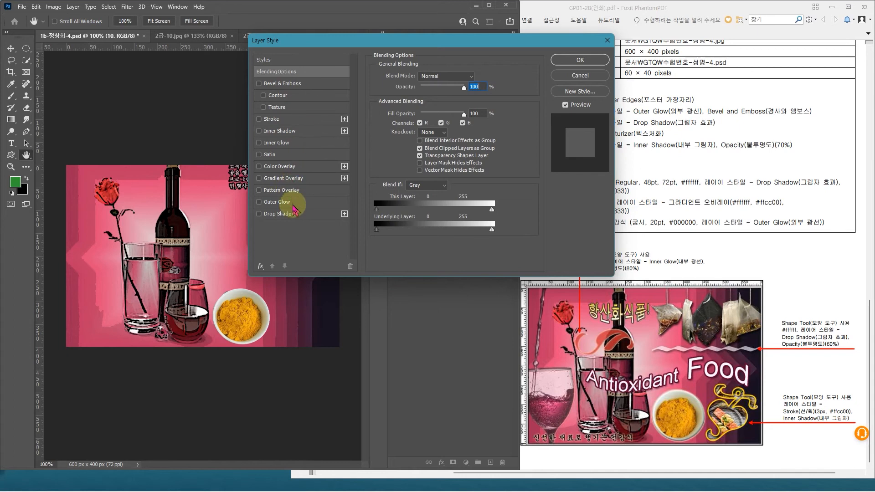
pyautogui.click(283, 202)
pyautogui.moveTo(370, 40); pyautogui.dragTo(405, 142)
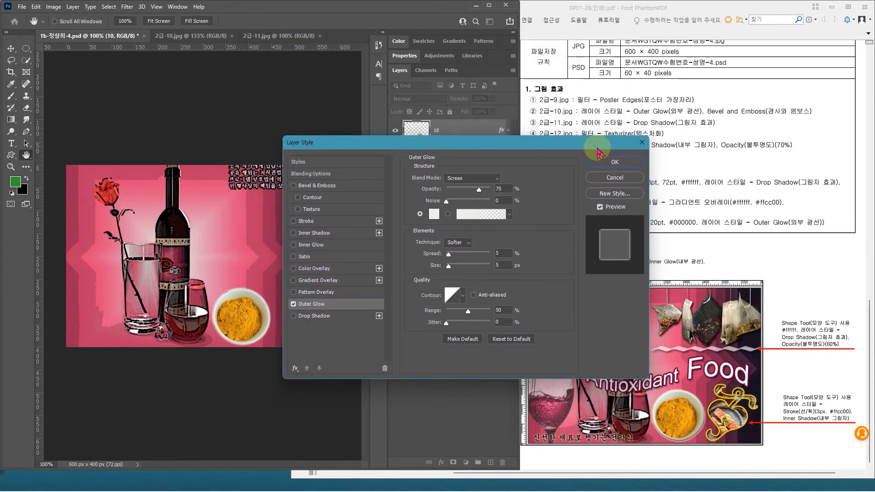
pyautogui.click(334, 186)
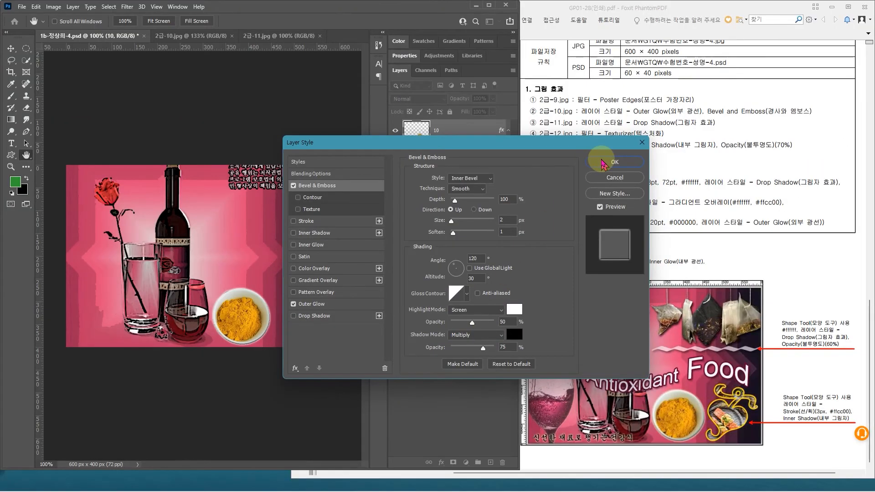
pyautogui.click(604, 163)
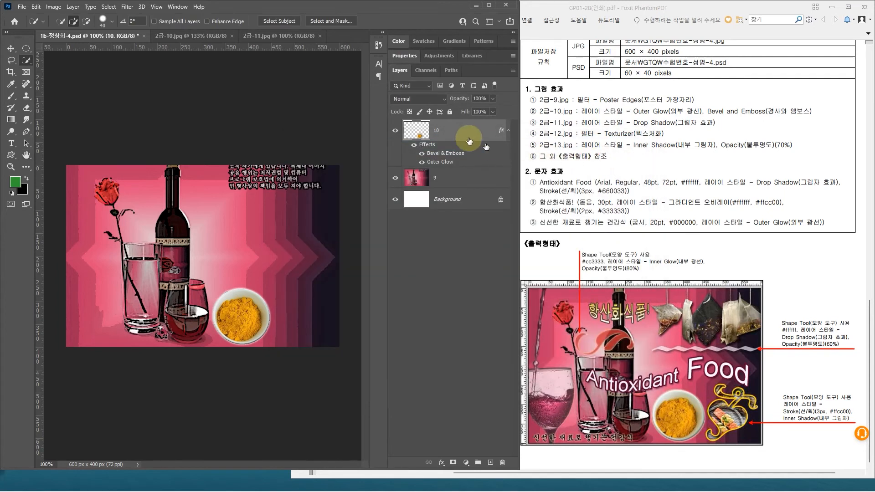
# Step: Close 2급-10.jpg and select the black background around the tea bags in 2급-11.jpg with the Magic Wand, tolerance 32 and non-contiguous
pyautogui.click(232, 36)
pyautogui.click(203, 36)
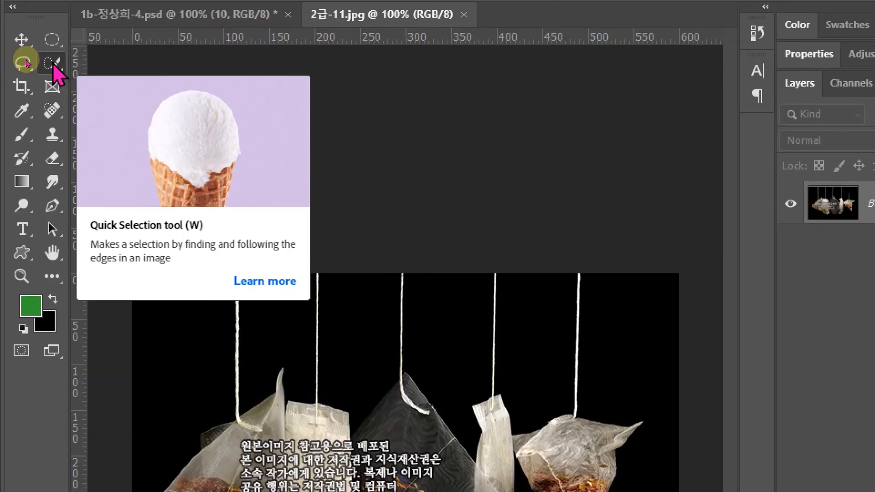
pyautogui.click(53, 66)
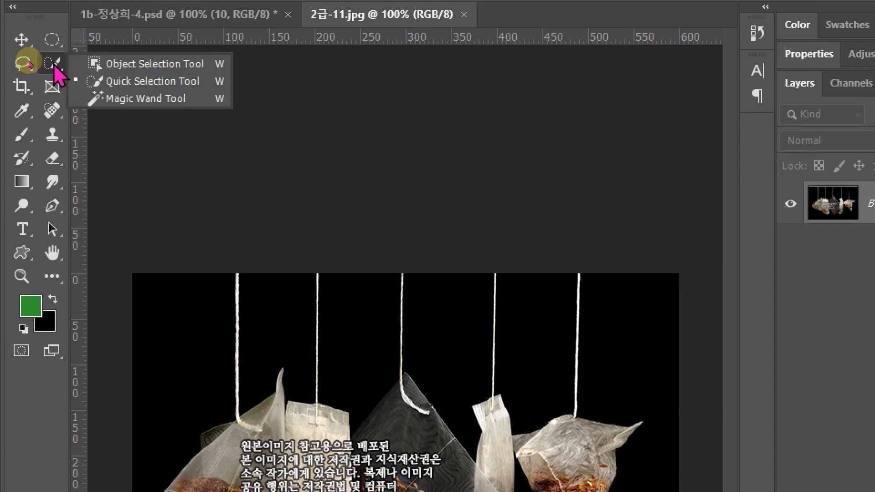
pyautogui.click(133, 98)
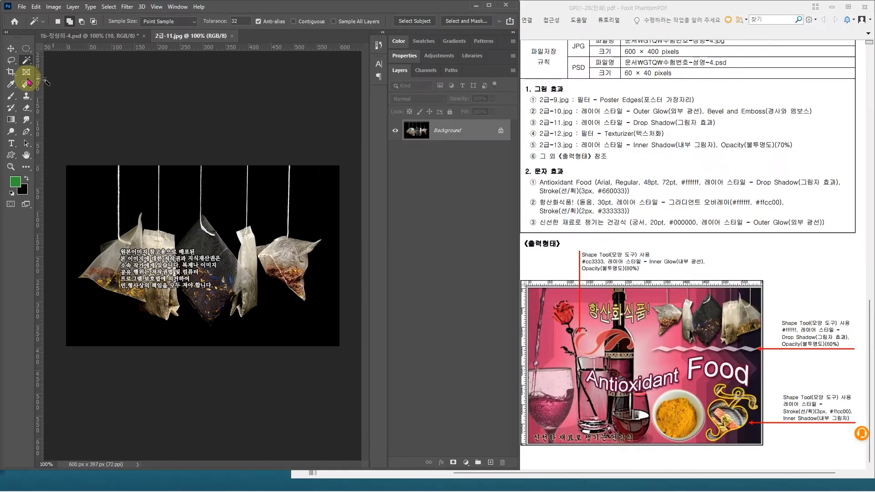
pyautogui.click(90, 201)
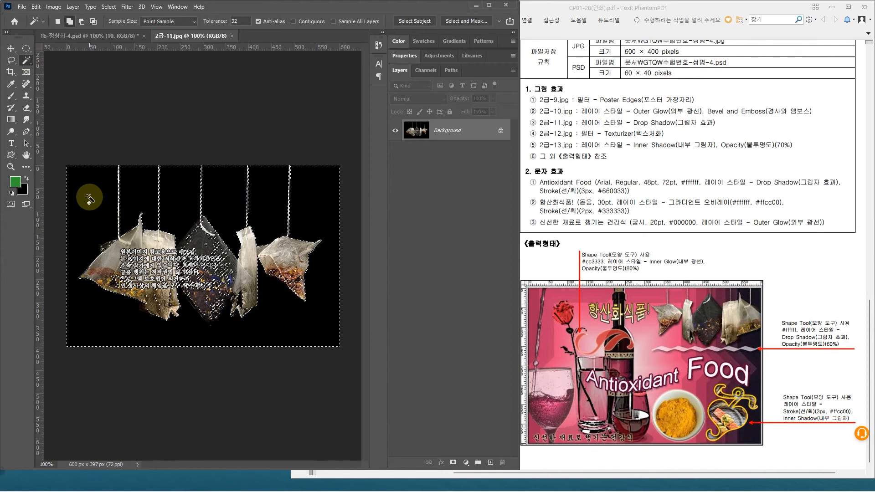
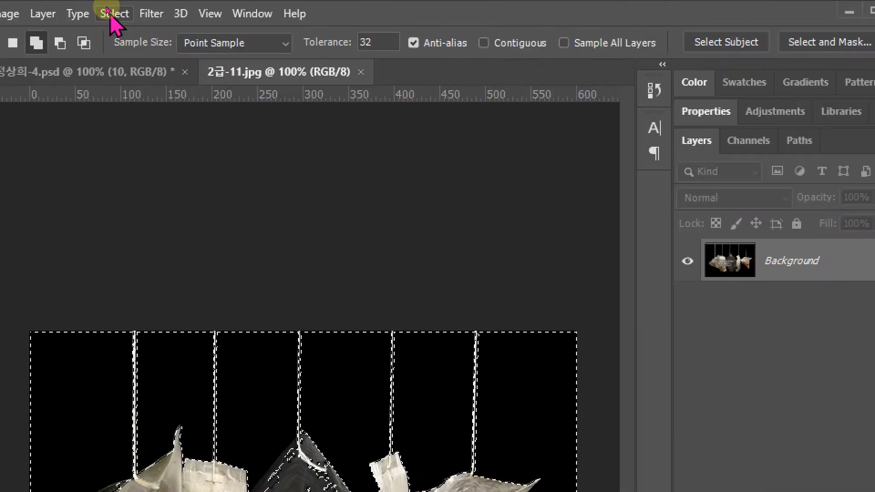
# Step: Invert the selection onto the tea bags in 2급-11.jpg and add the missed areas with the Quick Selection tool
pyautogui.click(109, 6)
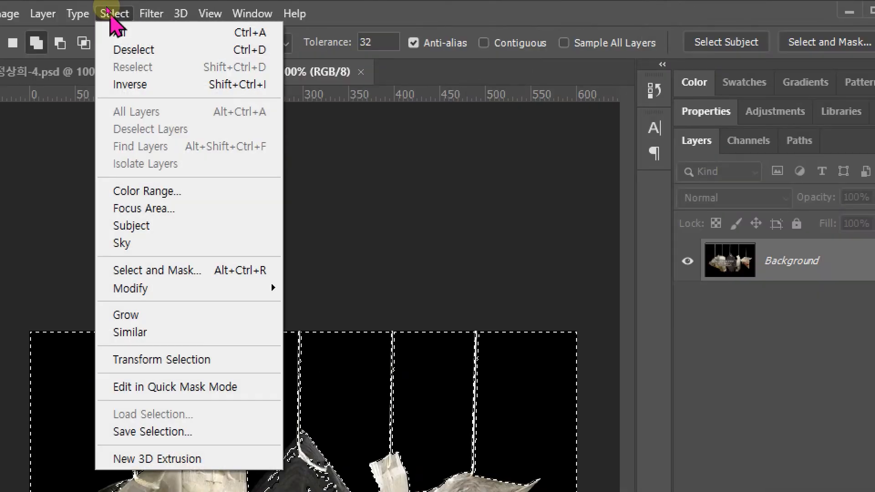
pyautogui.click(149, 89)
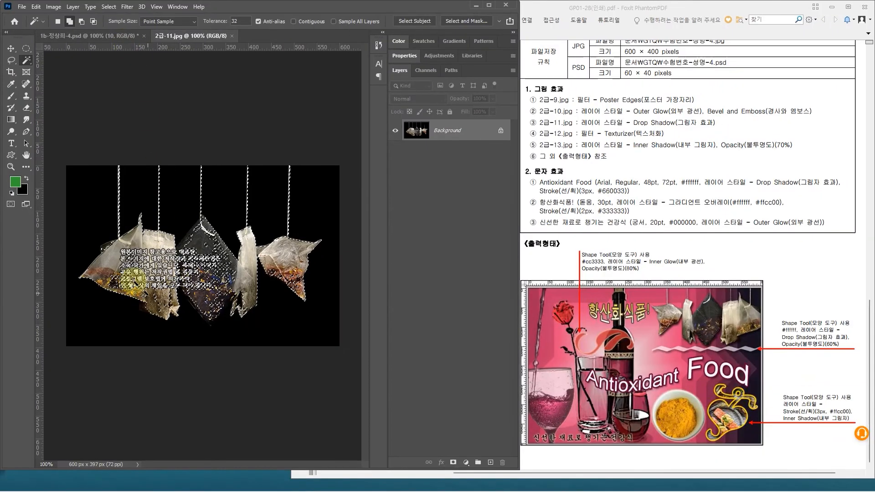
pyautogui.click(253, 300)
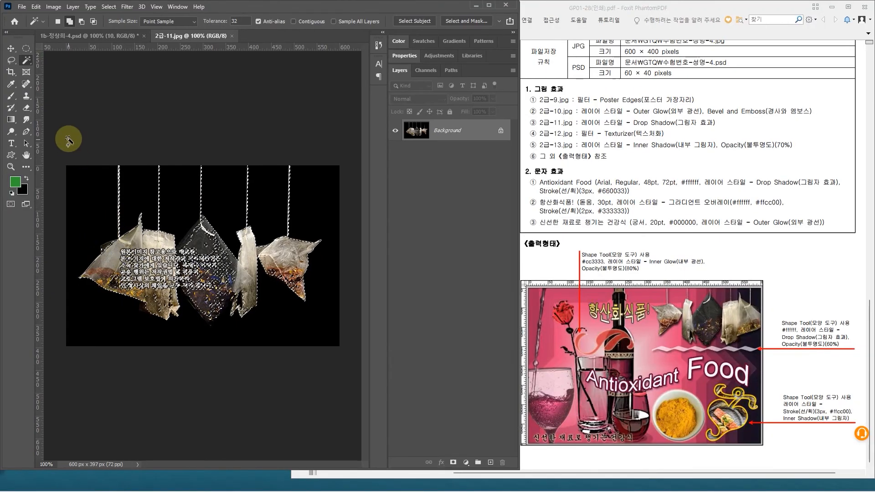
pyautogui.rightClick(26, 61)
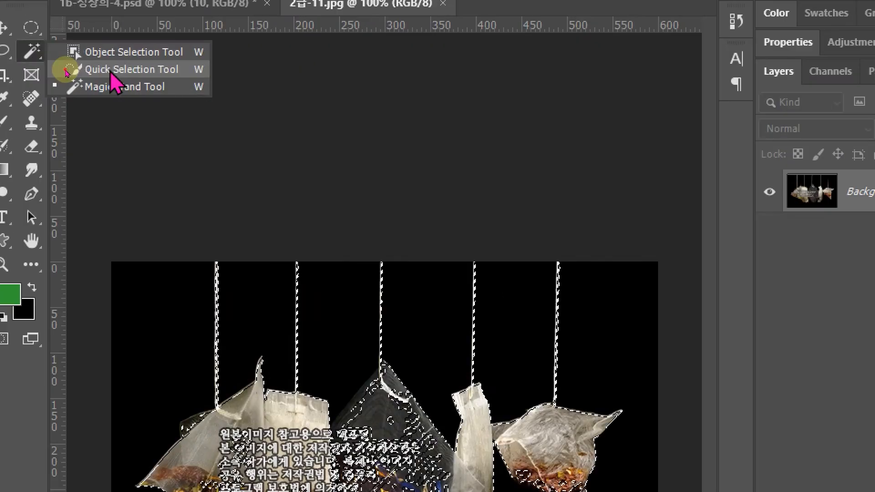
pyautogui.click(67, 73)
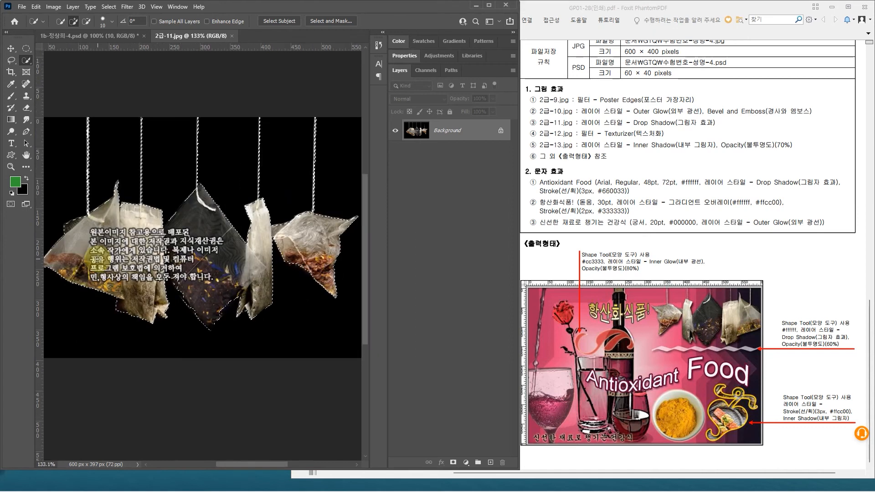
pyautogui.scroll(-1, 310, 256)
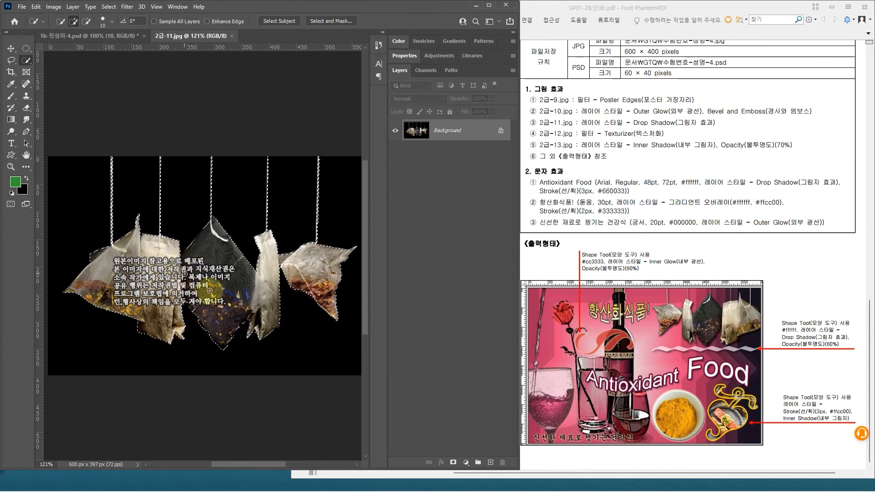
# Step: Paste the selected tea bags into the composite and scale them down to about 62%
pyautogui.click(79, 36)
pyautogui.hotkey('ctrl', 'v')
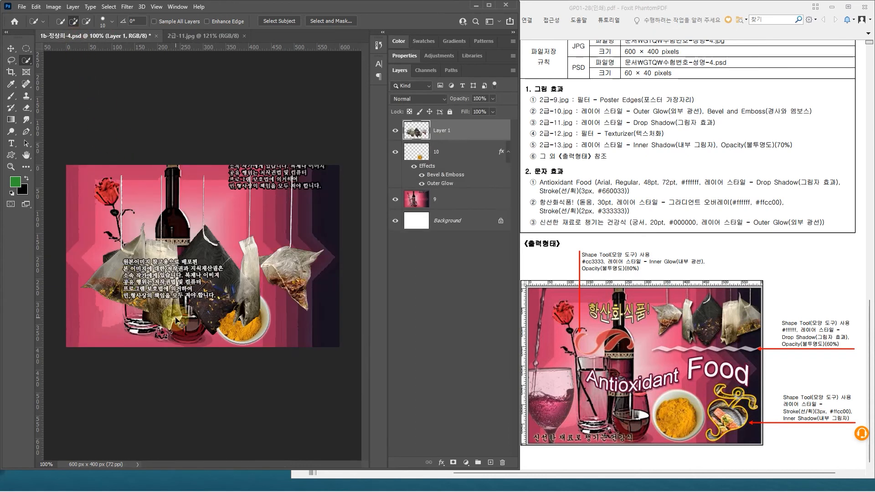
pyautogui.hotkey('ctrl', 't')
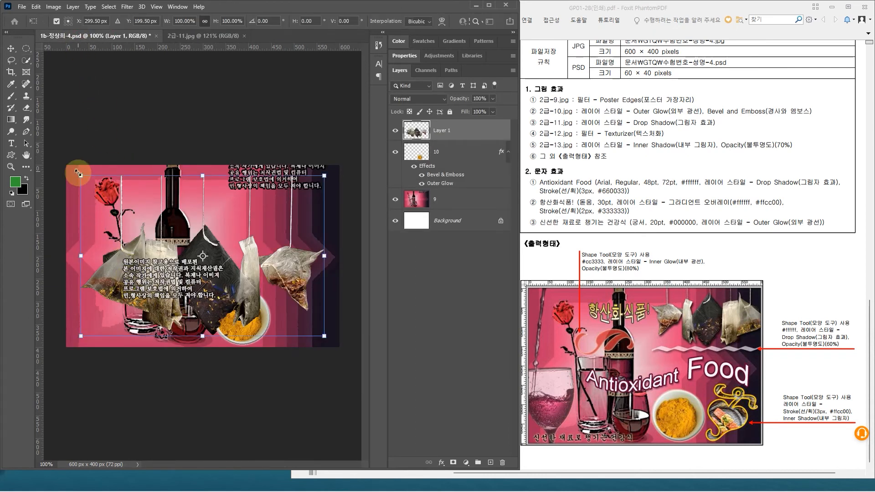
pyautogui.moveTo(81, 175); pyautogui.dragTo(173, 240)
pyautogui.moveTo(258, 270); pyautogui.dragTo(265, 229)
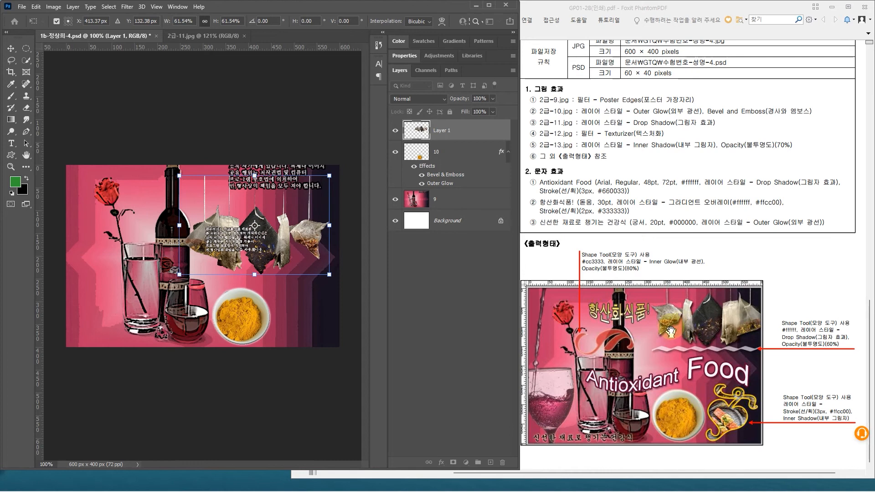
# Step: Flip the tea bags horizontally and fit them into the canvas's upper-right corner at about 53% scale
pyautogui.rightClick(268, 224)
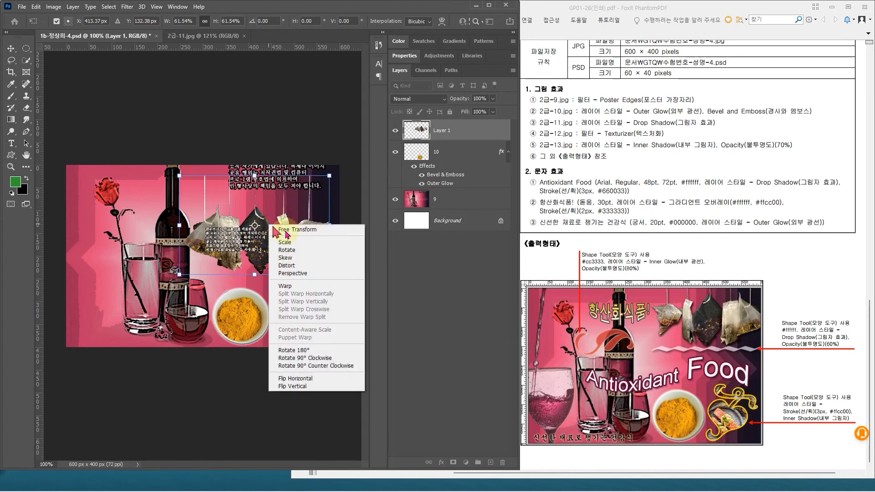
pyautogui.click(304, 380)
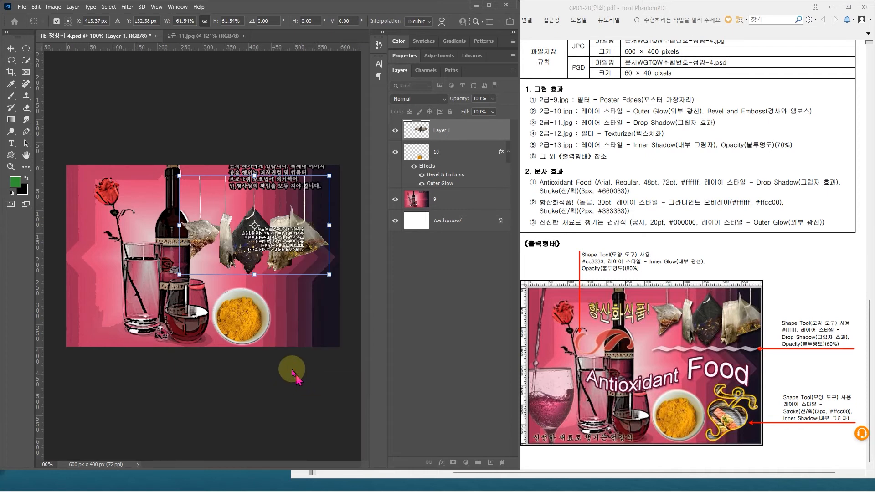
pyautogui.moveTo(297, 253); pyautogui.dragTo(307, 235)
pyautogui.moveTo(189, 256); pyautogui.dragTo(215, 235)
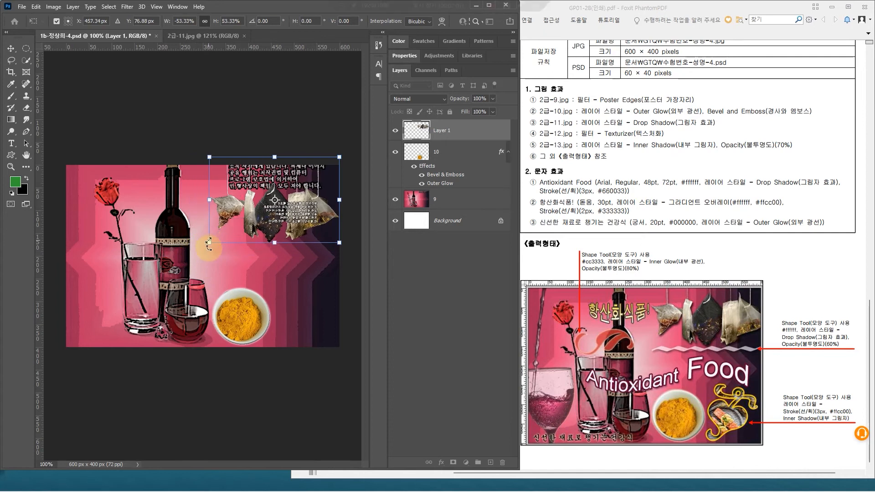
pyautogui.press('Return')
# Step: Rename the tea bag layer as 11
pyautogui.press('w')
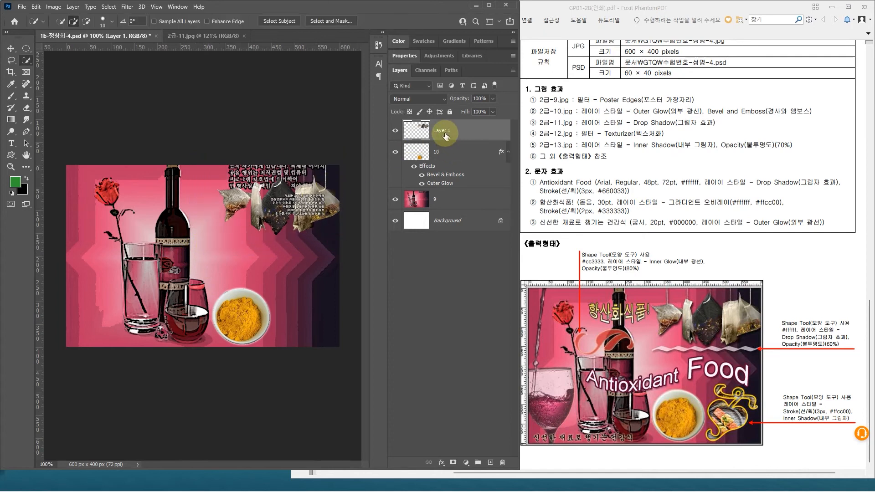
pyautogui.write('11')
pyautogui.press('Return')
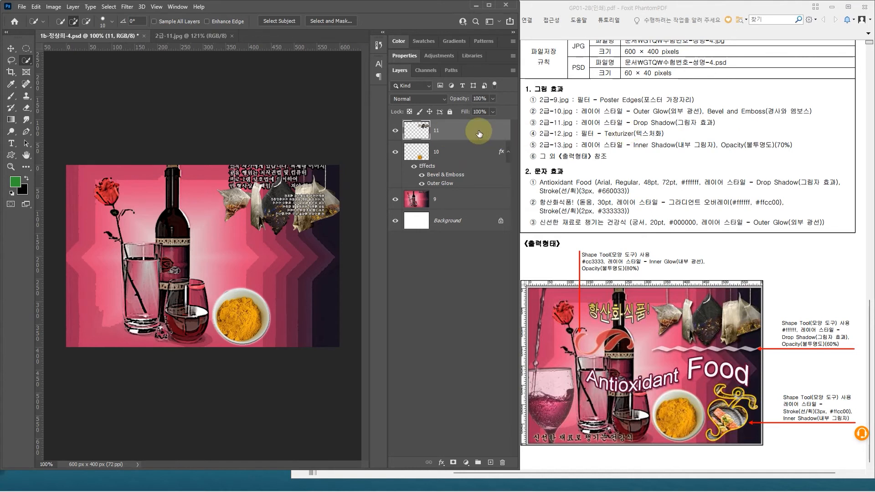
# Step: Apply a Drop Shadow layer style with a 120° angle to the tea bag layer
pyautogui.click(467, 130)
pyautogui.doubleClick(467, 130)
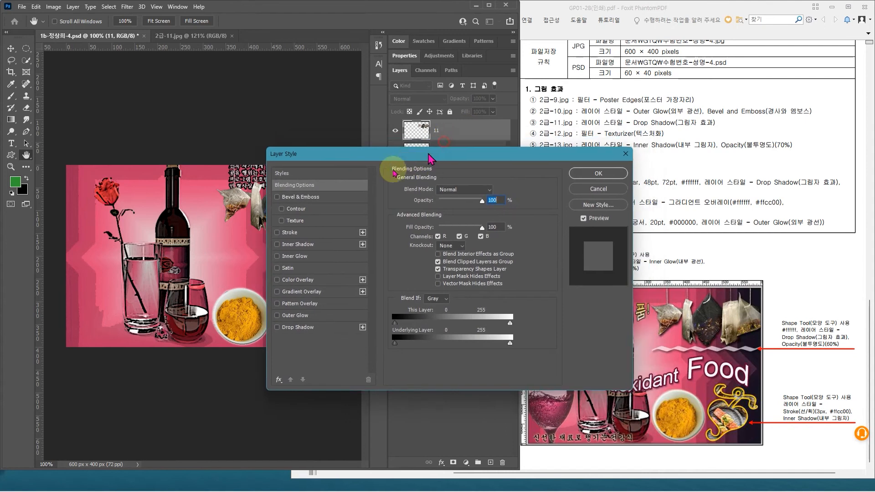
pyautogui.click(247, 354)
pyautogui.moveTo(305, 183); pyautogui.dragTo(264, 245)
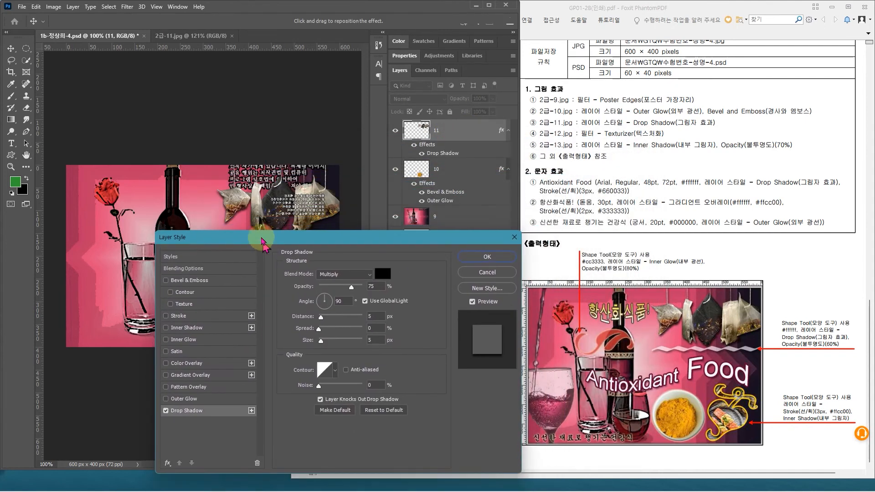
pyautogui.write('120')
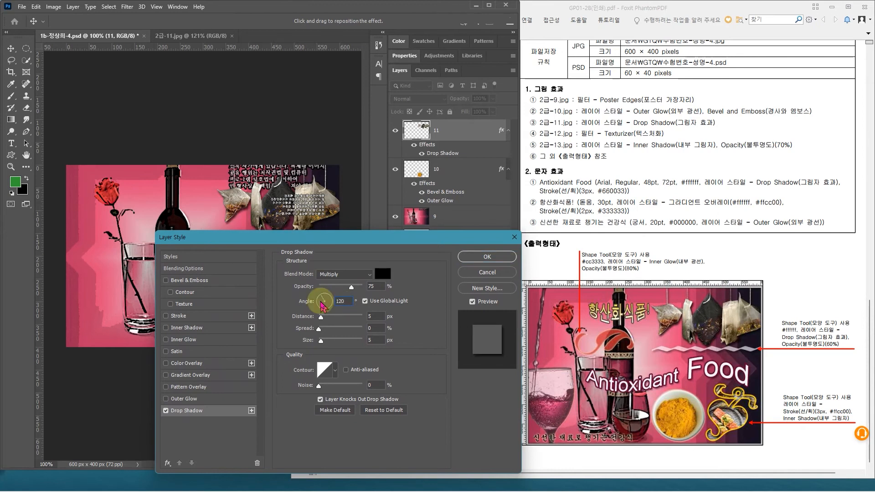
pyautogui.press('Return')
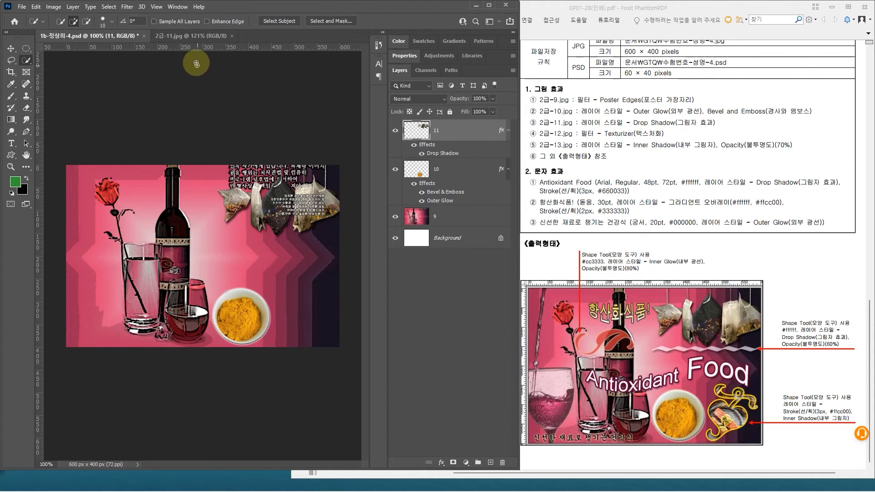
# Step: Open 2급-12.jpg and 2급-13.jpg from the GTQ Image folder and close 2급-11.jpg
pyautogui.click(22, 7)
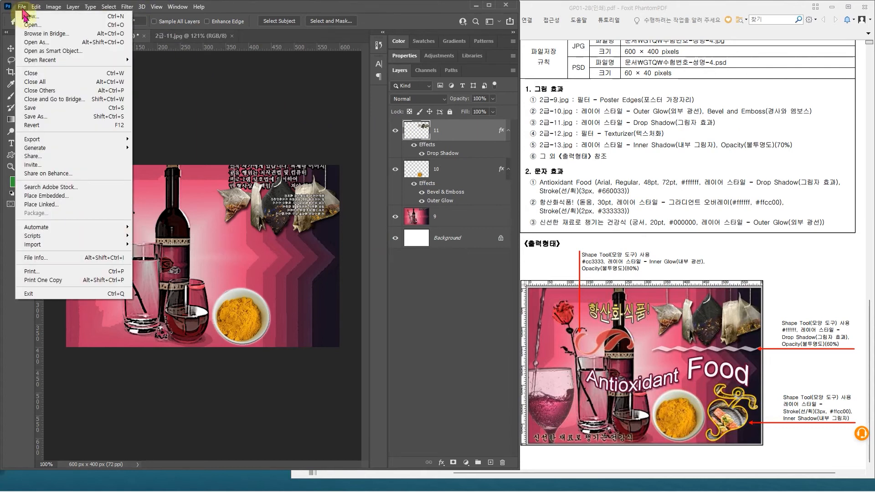
pyautogui.click(33, 27)
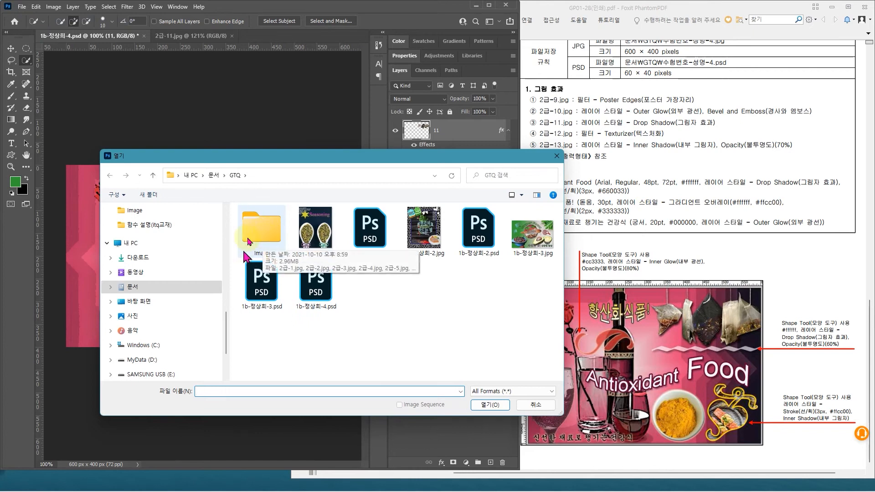
pyautogui.doubleClick(269, 228)
pyautogui.click(445, 279)
pyautogui.keyDown('ctrl'); pyautogui.click(491, 292); pyautogui.keyUp('ctrl')
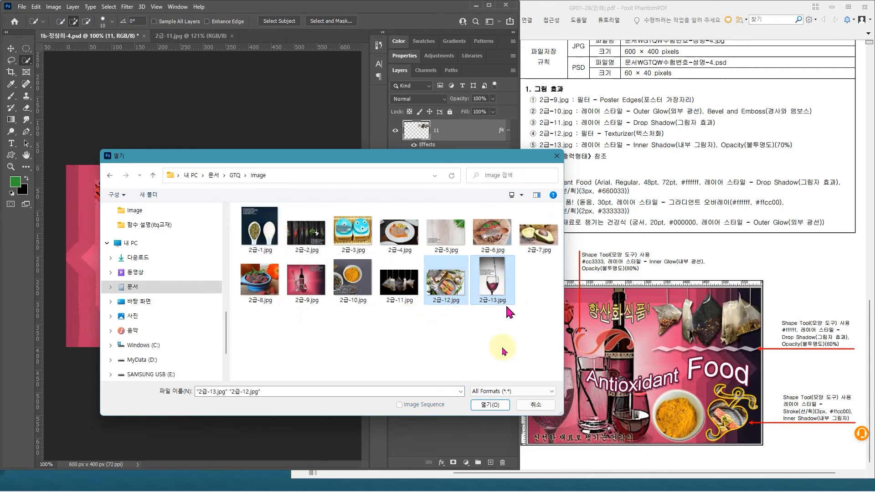
pyautogui.click(498, 404)
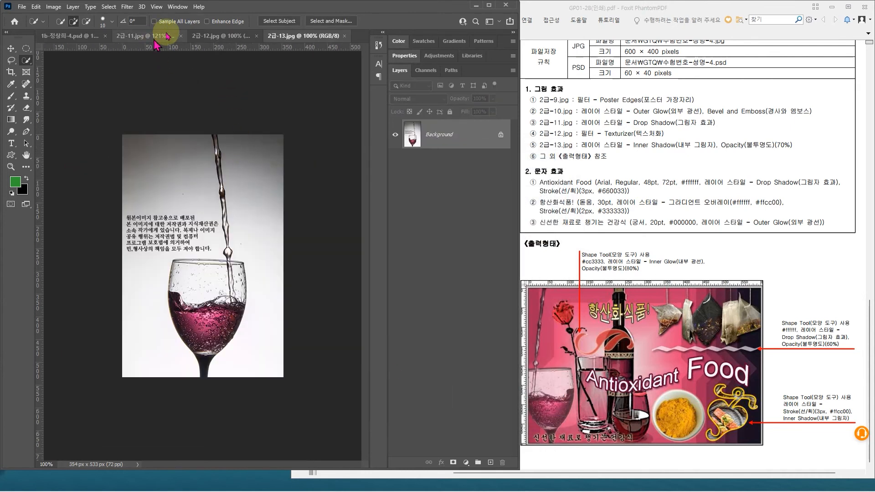
pyautogui.click(181, 36)
pyautogui.click(172, 37)
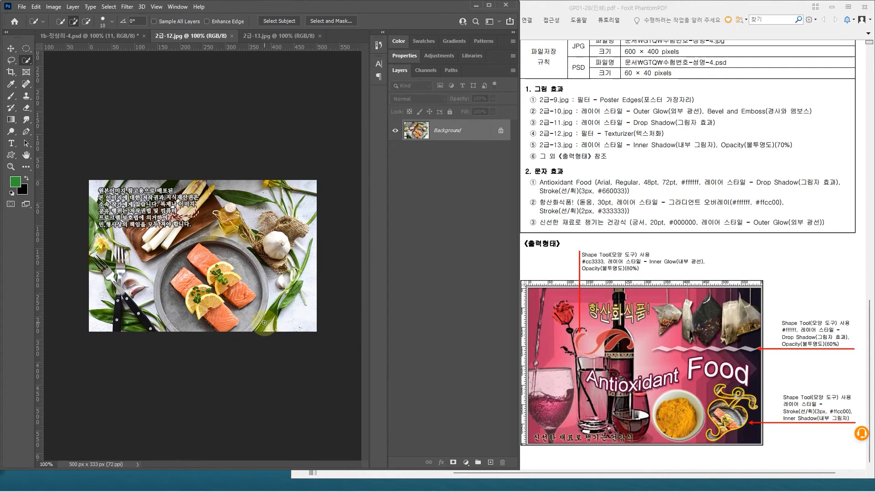
# Step: Copy the whole 2급-12.jpg salmon image into the composite and name its layer 12
pyautogui.hotkey('ctrl', 'a')
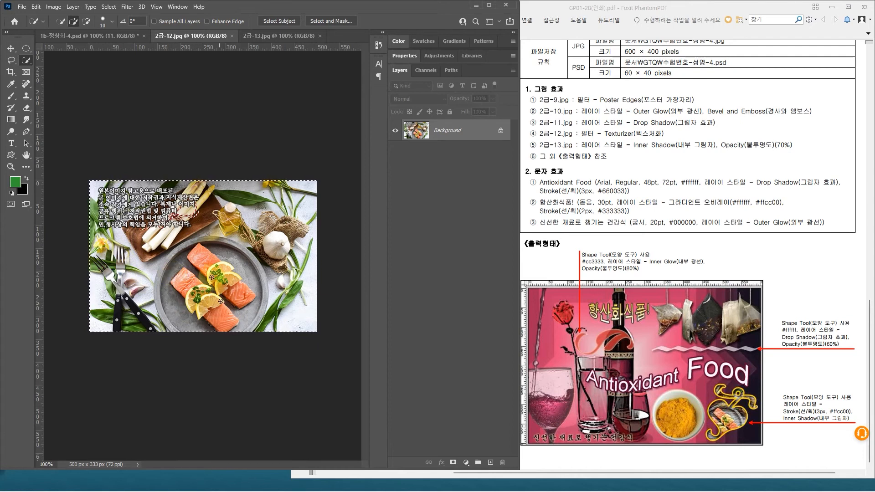
pyautogui.click(76, 37)
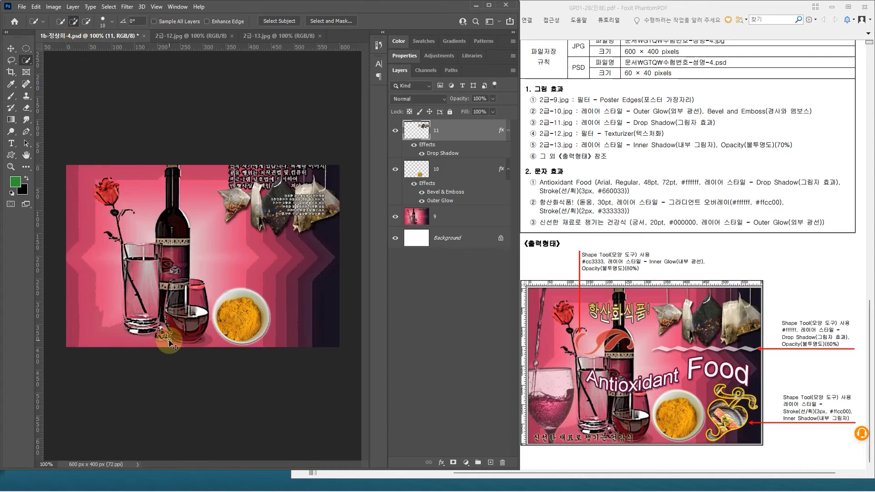
pyautogui.hotkey('ctrl', 'v')
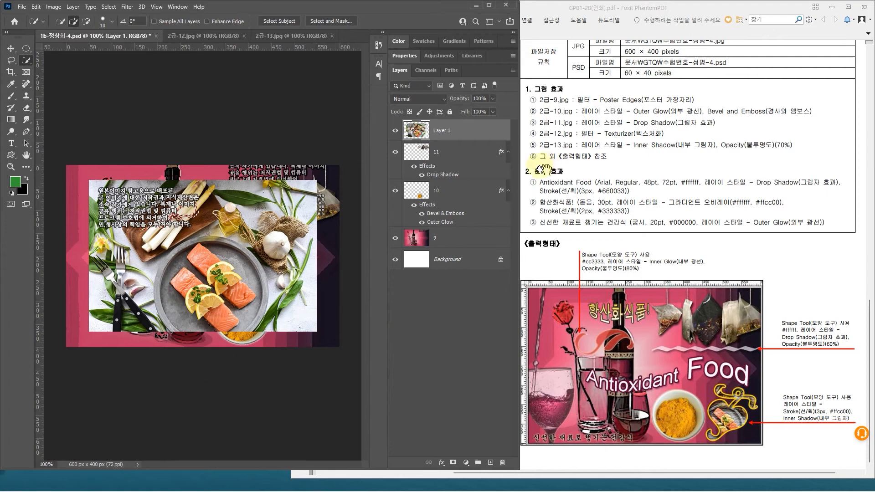
pyautogui.doubleClick(442, 130)
pyautogui.write('12')
pyautogui.press('Return')
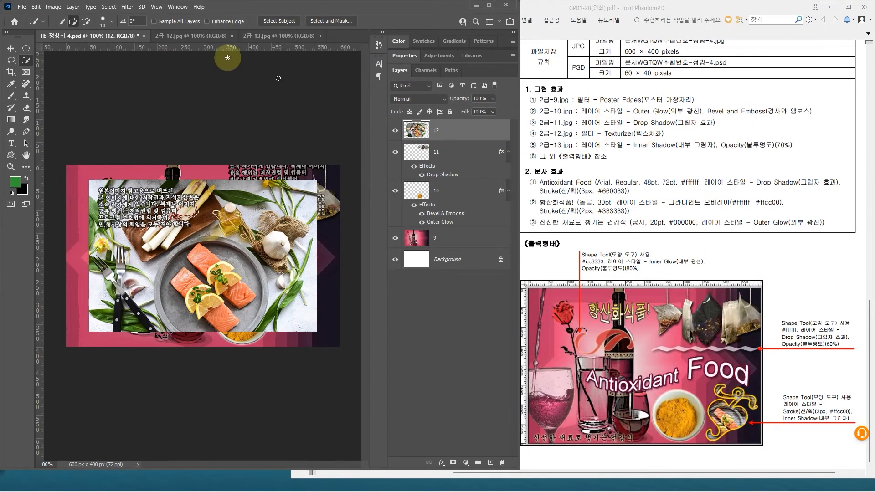
# Step: Apply the Texturizer filter from the Filter Gallery to the salmon image layer
pyautogui.click(130, 9)
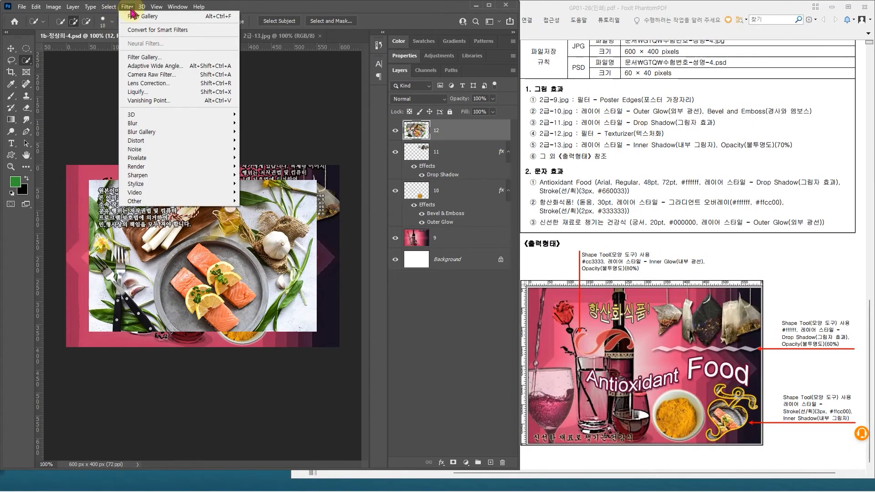
pyautogui.click(145, 57)
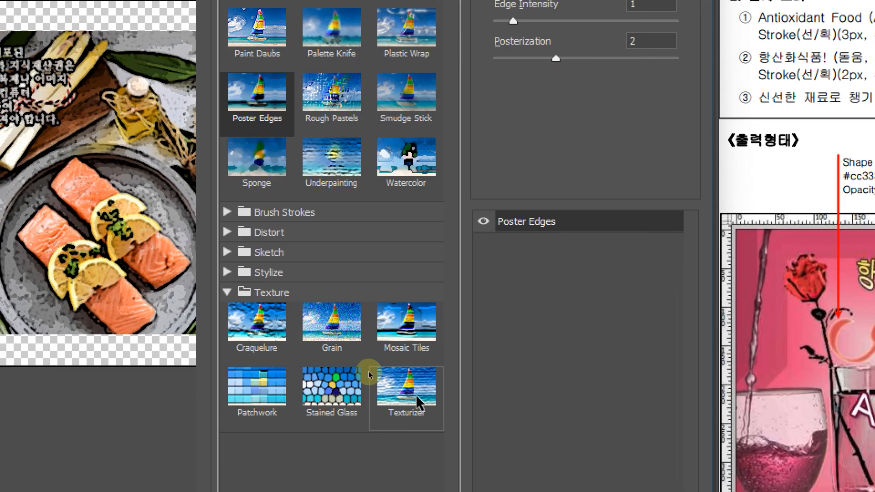
pyautogui.click(417, 396)
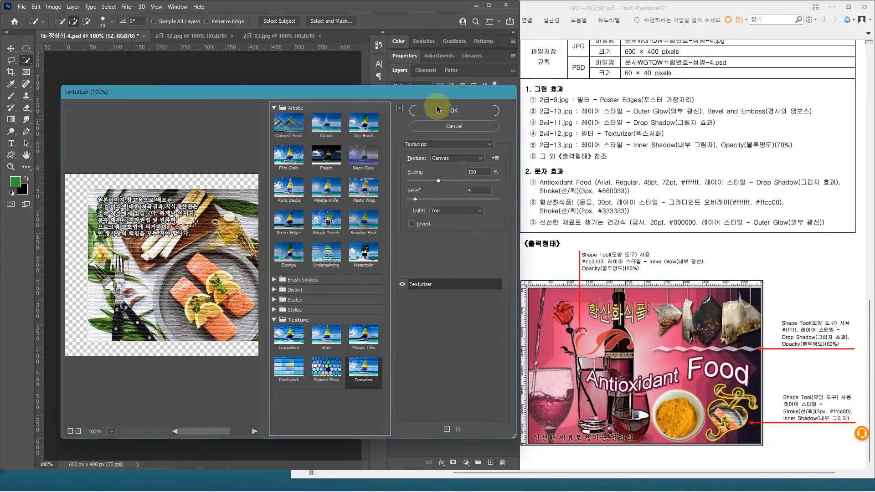
pyautogui.click(437, 108)
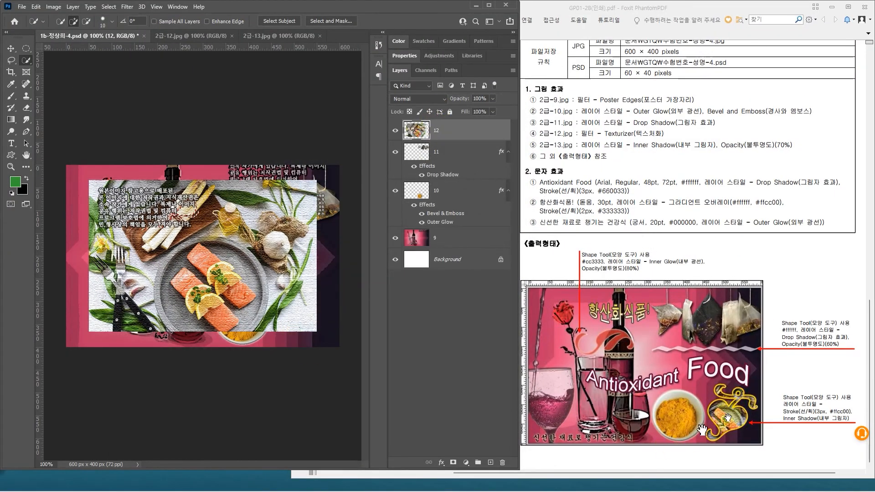
# Step: Scale the salmon image to about 47% and place it in the canvas's lower-right corner
pyautogui.hotkey('ctrl', 't')
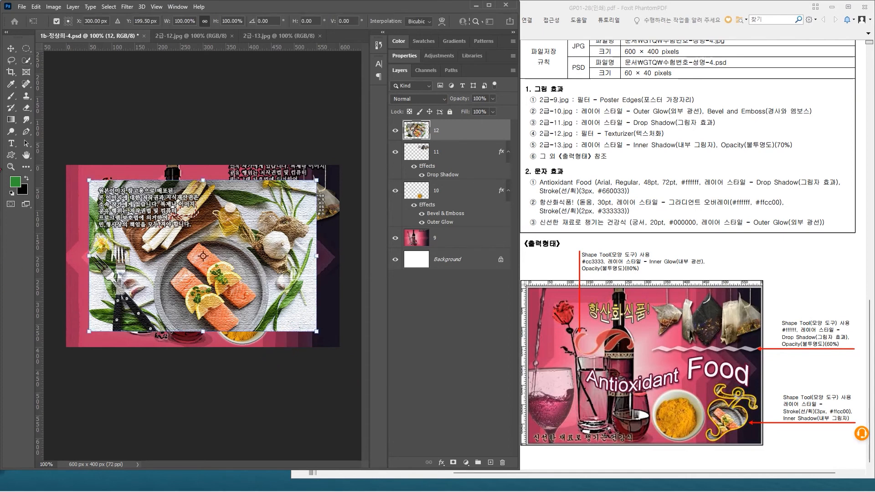
pyautogui.moveTo(90, 180); pyautogui.dragTo(256, 289)
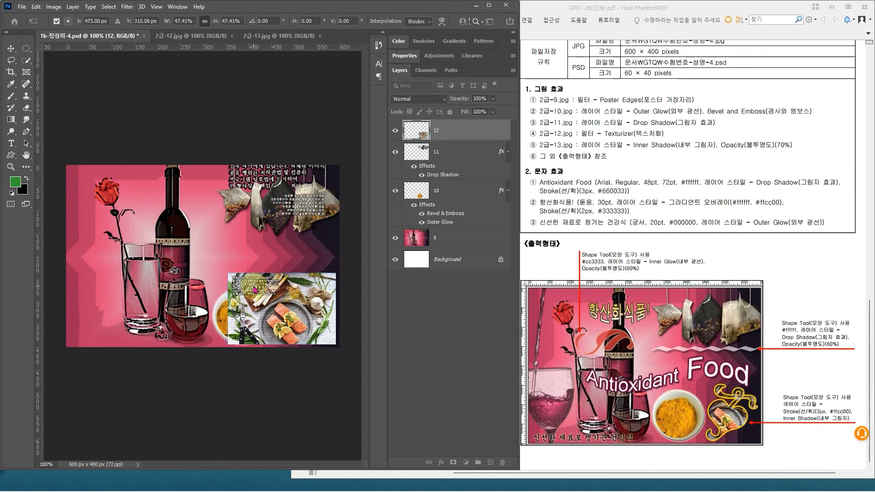
pyautogui.press('Return')
pyautogui.press('w')
pyautogui.click(468, 137)
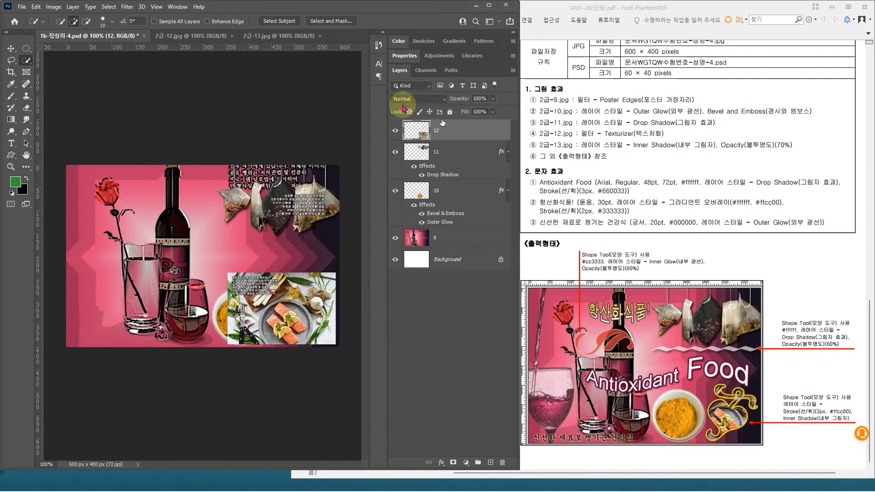
# Step: Select the wine glass and its pouring stream in 2급-13.jpg with the Object Selection tool
pyautogui.click(293, 39)
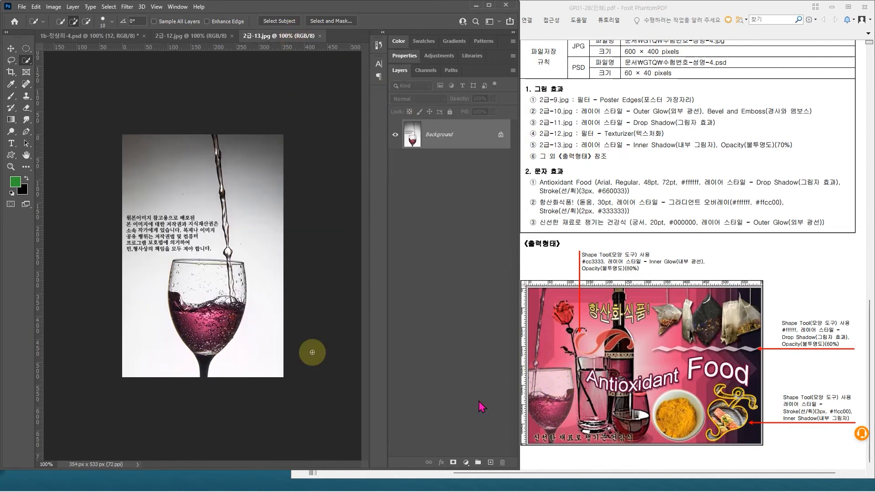
pyautogui.scroll(2, 200, 223)
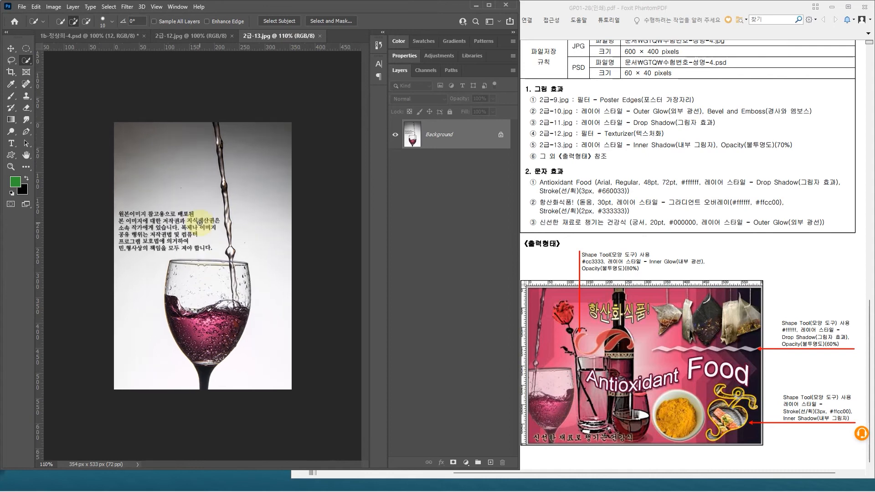
pyautogui.click(25, 49)
pyautogui.click(26, 60)
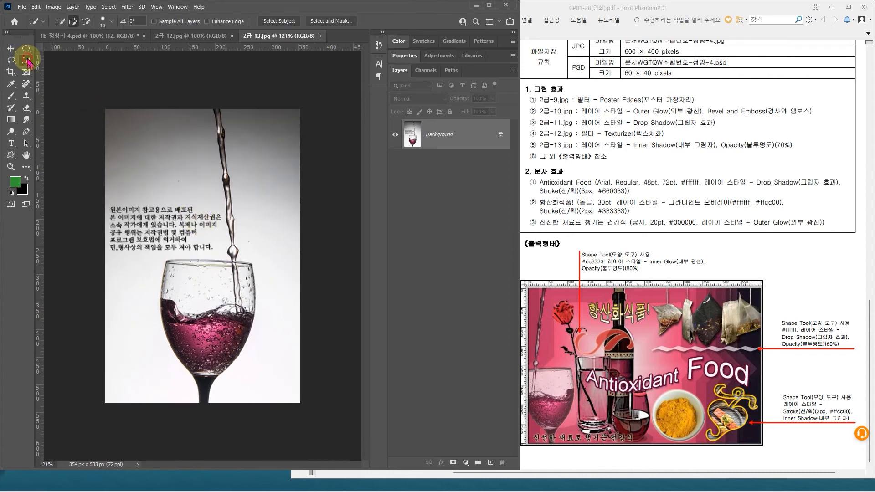
pyautogui.rightClick(27, 63)
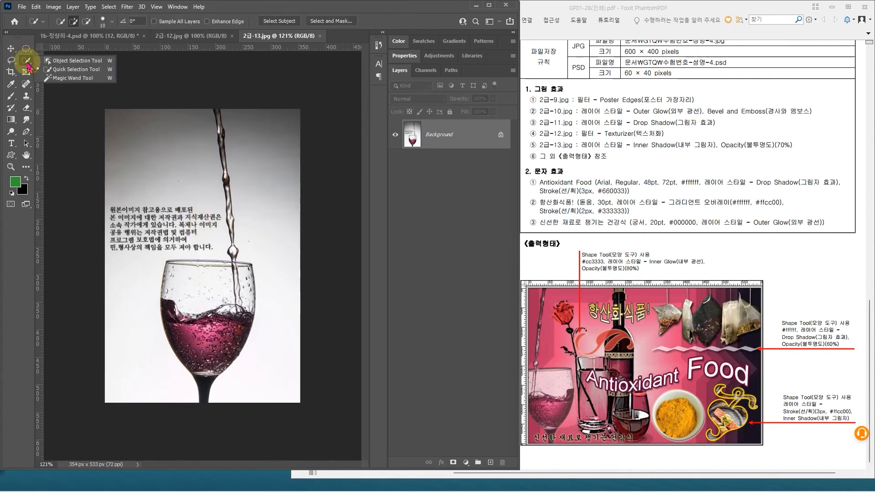
pyautogui.click(72, 64)
pyautogui.moveTo(140, 103); pyautogui.dragTo(260, 420)
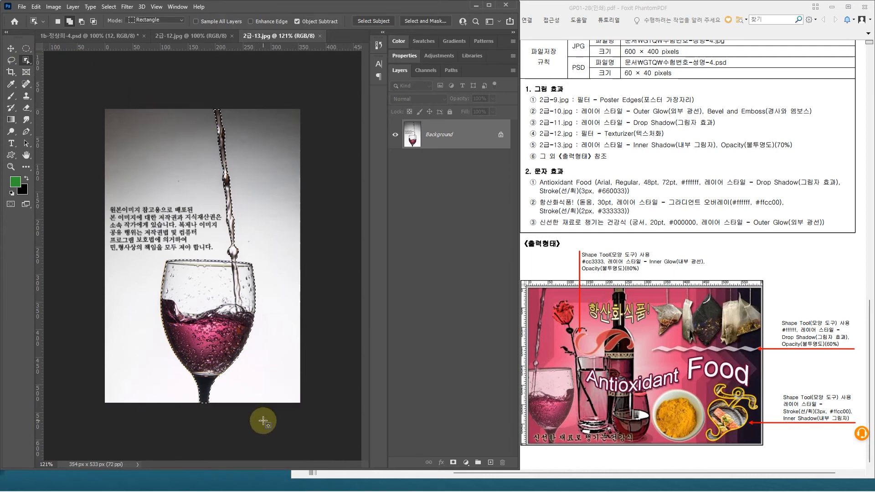
pyautogui.scroll(3, 230, 297)
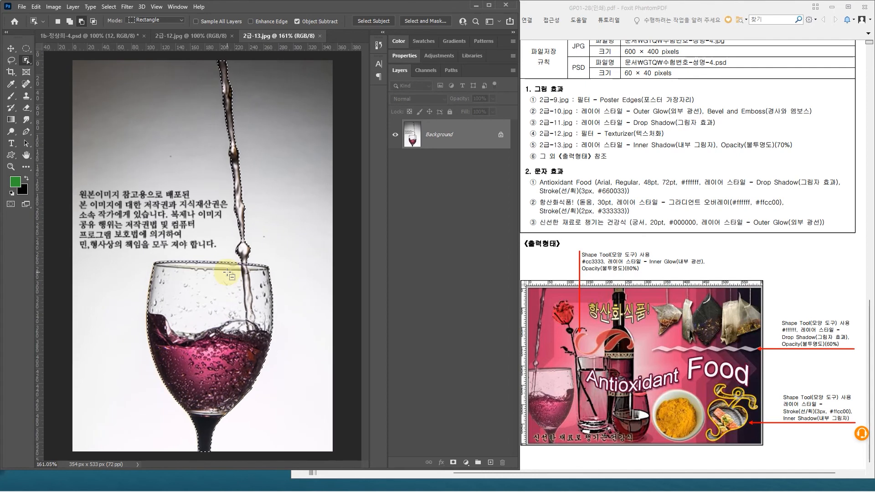
pyautogui.scroll(-3, 228, 274)
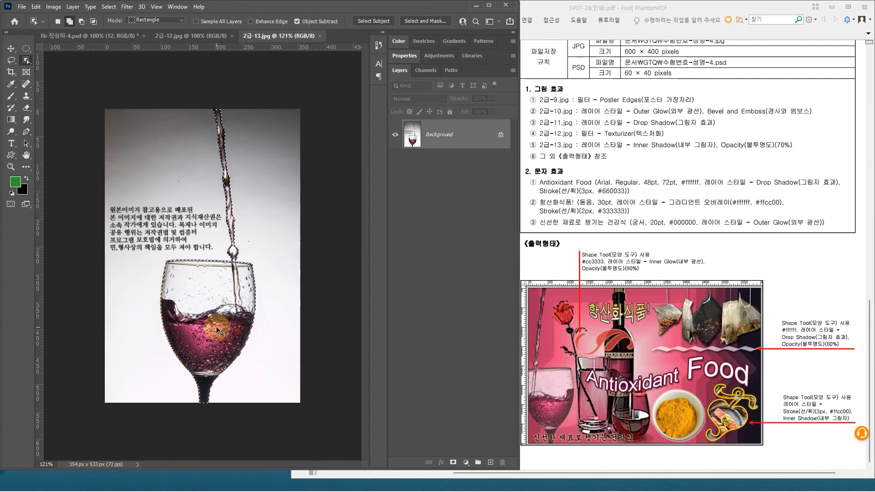
# Step: Refine the glass and stream selection with the Quick Selection tool and copy it into the 1b composite document
pyautogui.click(203, 159)
pyautogui.click(27, 62)
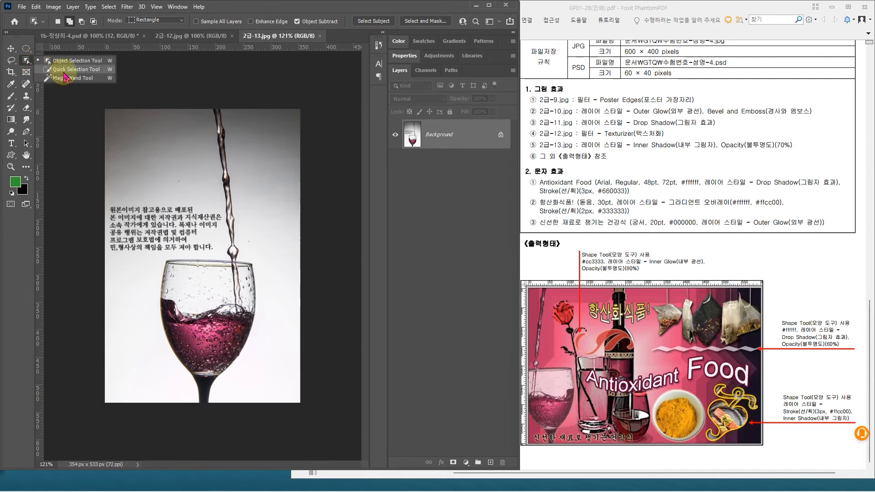
pyautogui.click(65, 70)
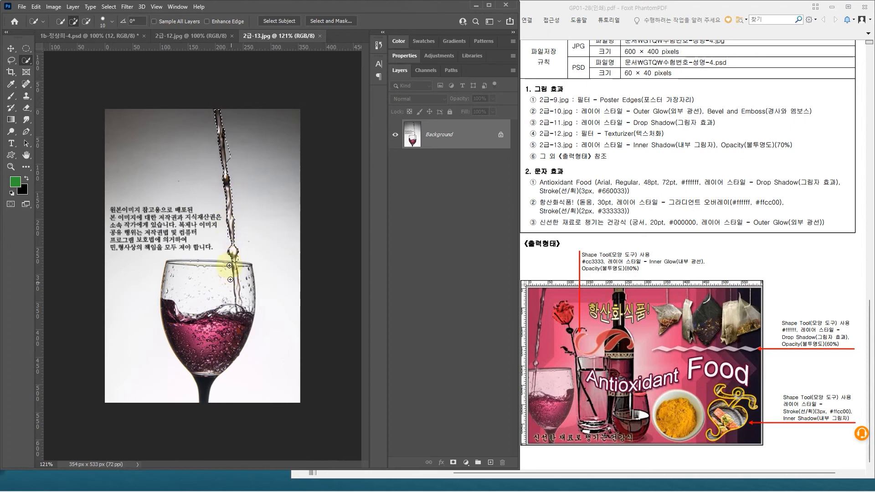
pyautogui.keyDown('alt'); pyautogui.scroll(3, 229, 265); pyautogui.keyUp('alt')
pyautogui.moveTo(244, 270)
pyautogui.mouseDown()
pyautogui.moveTo(247, 329)
pyautogui.moveTo(226, 291)
pyautogui.moveTo(177, 368)
pyautogui.moveTo(181, 347)
pyautogui.moveTo(165, 317)
pyautogui.moveTo(208, 422)
pyautogui.moveTo(247, 289)
pyautogui.mouseUp()
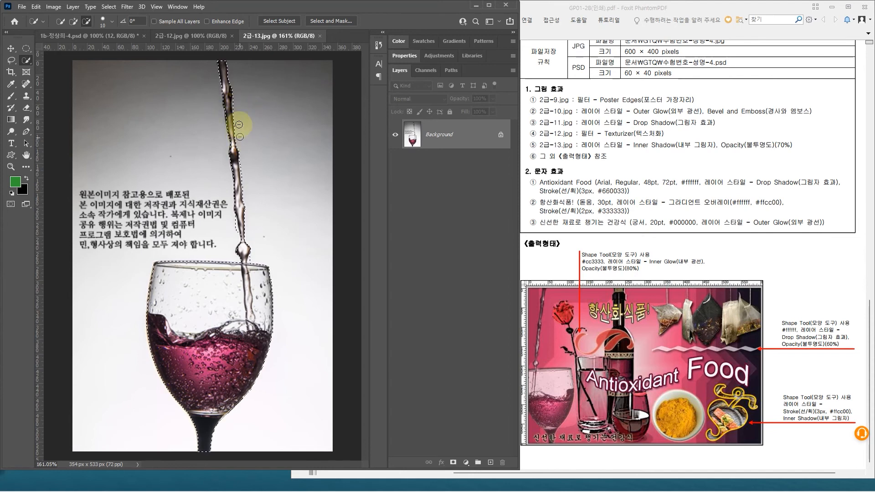
pyautogui.keyDown('alt'); pyautogui.click(231, 222); pyautogui.keyUp('alt')
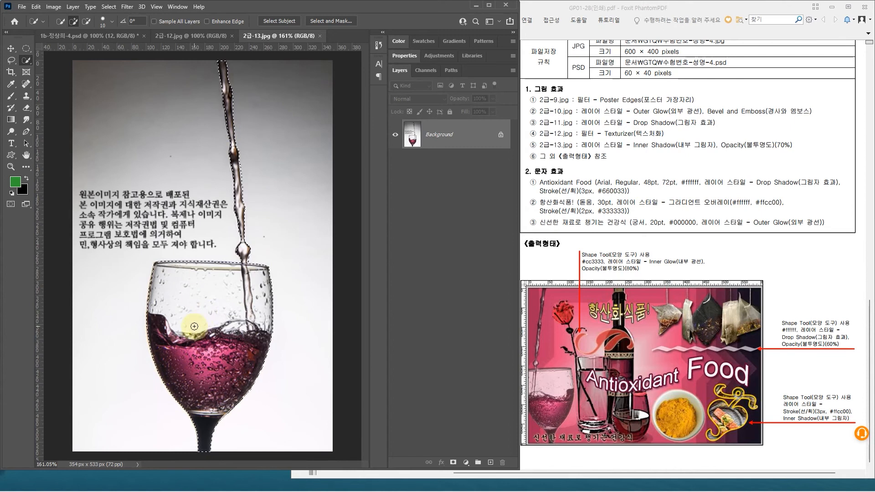
pyautogui.click(69, 35)
pyautogui.hotkey('ctrl', 'v')
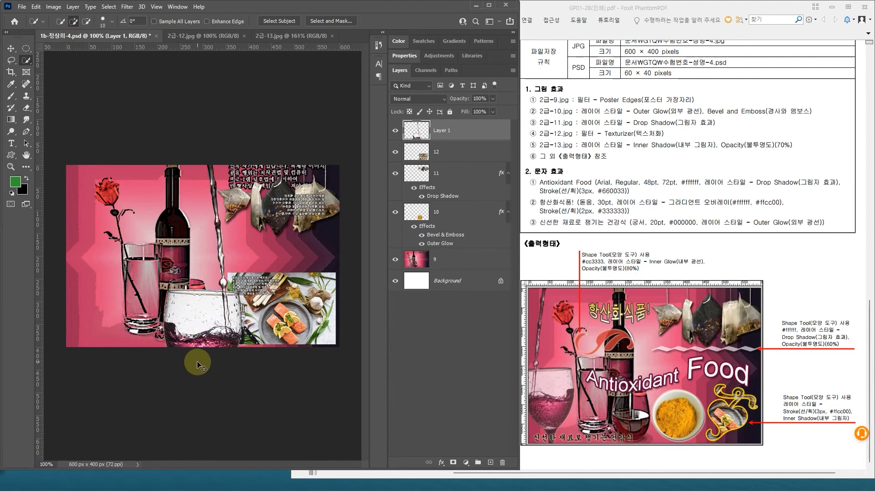
# Step: Scale down the pasted wine glass, flip it horizontally and place it along the canvas's left edge
pyautogui.hotkey('ctrl', 't')
pyautogui.moveTo(160, 163); pyautogui.dragTo(196, 266)
pyautogui.moveTo(218, 314); pyautogui.dragTo(96, 248)
pyautogui.rightClick(101, 292)
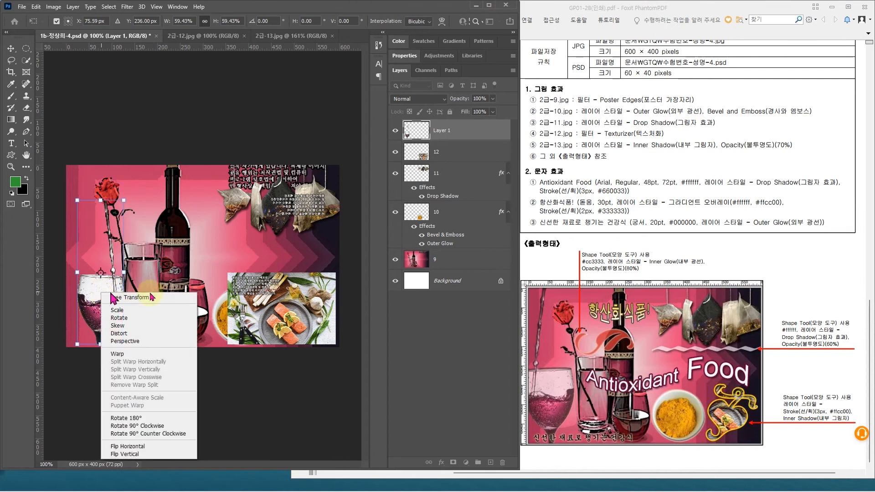
pyautogui.click(127, 446)
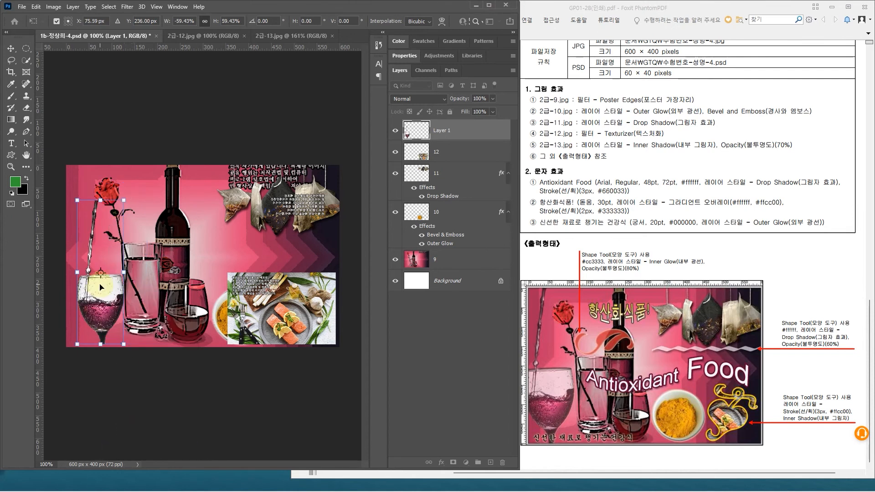
pyautogui.moveTo(100, 201); pyautogui.dragTo(98, 169)
pyautogui.press('Return')
# Step: Rename the wine glass layer as 13 and apply an Inner Shadow layer style to it
pyautogui.press('w')
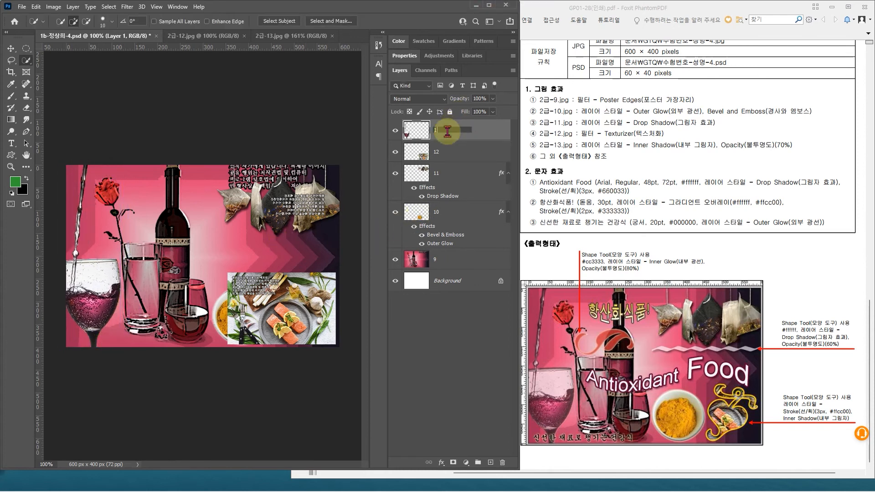
pyautogui.press('Return')
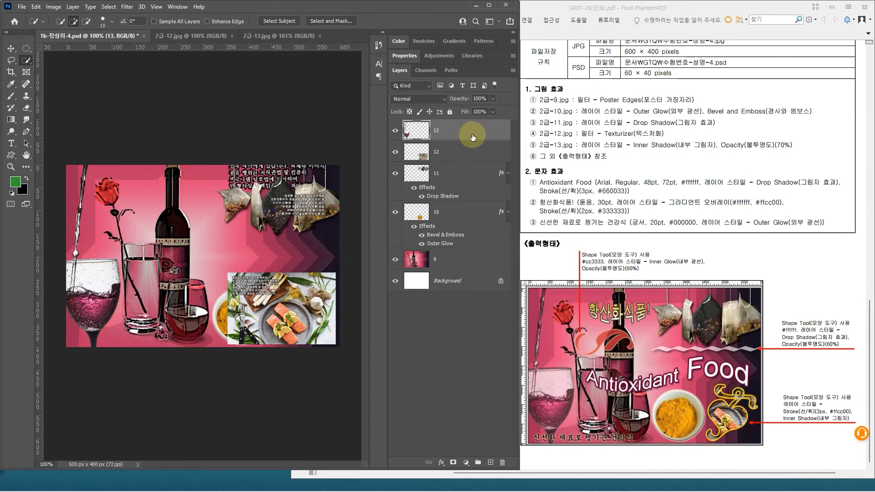
pyautogui.click(496, 129)
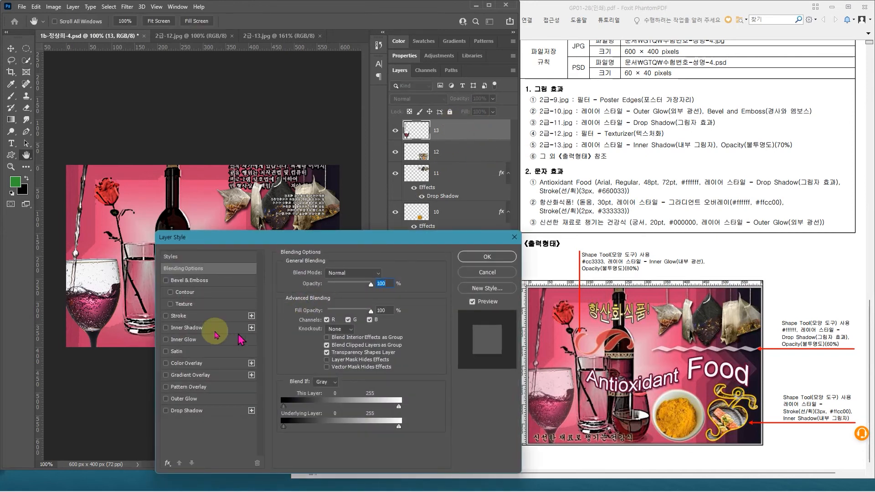
pyautogui.click(201, 328)
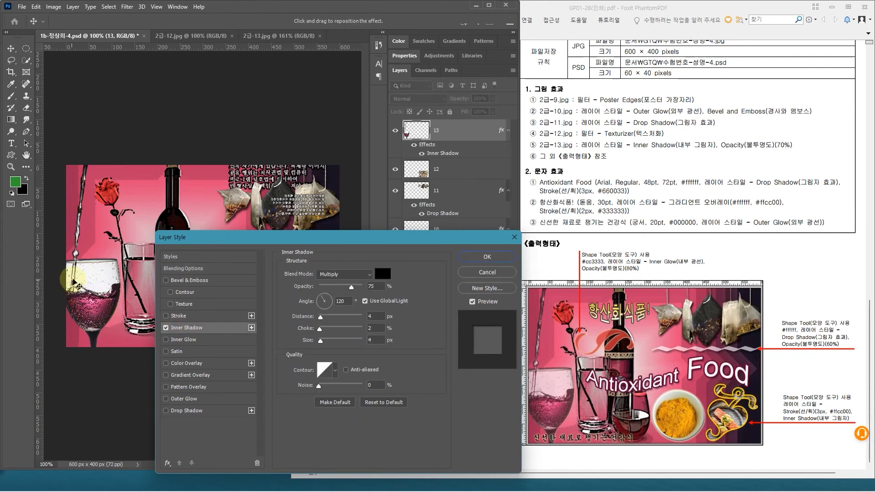
pyautogui.moveTo(389, 237); pyautogui.dragTo(397, 179)
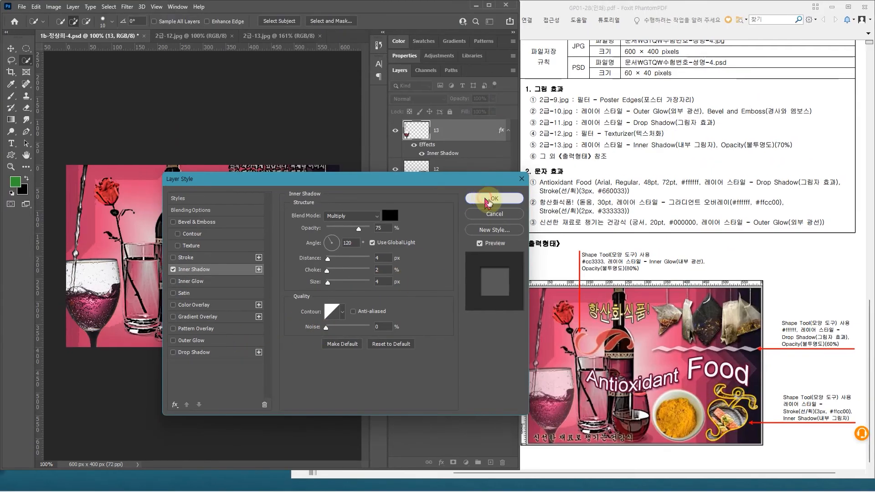
pyautogui.click(494, 198)
# Step: Set the opacity of the wine glass layer to 70%
pyautogui.moveTo(709, 131)
pyautogui.mouseDown()
pyautogui.moveTo(762, 161)
pyautogui.moveTo(795, 160)
pyautogui.mouseUp()
pyautogui.moveTo(442, 92); pyautogui.dragTo(500, 106)
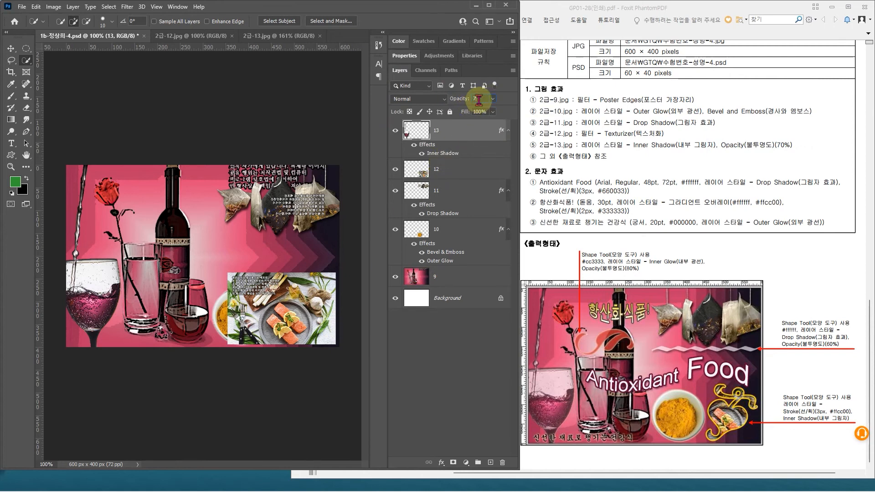
pyautogui.write('70')
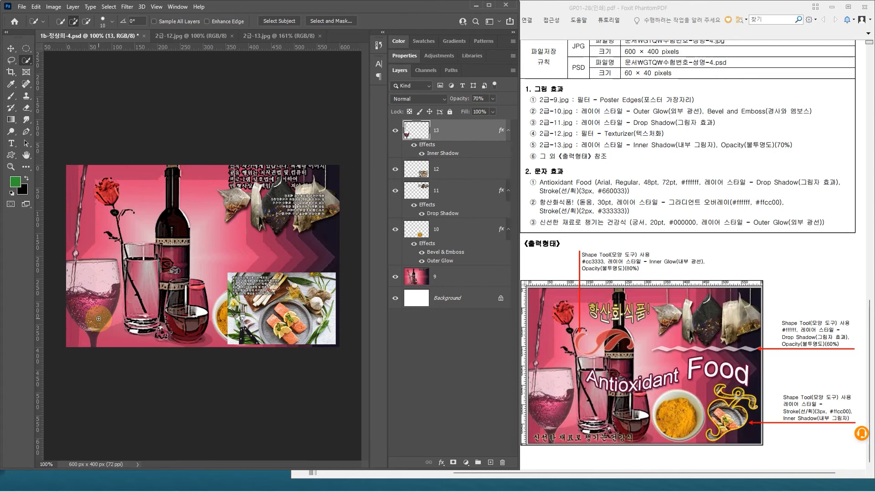
pyautogui.moveTo(103, 256); pyautogui.dragTo(123, 238)
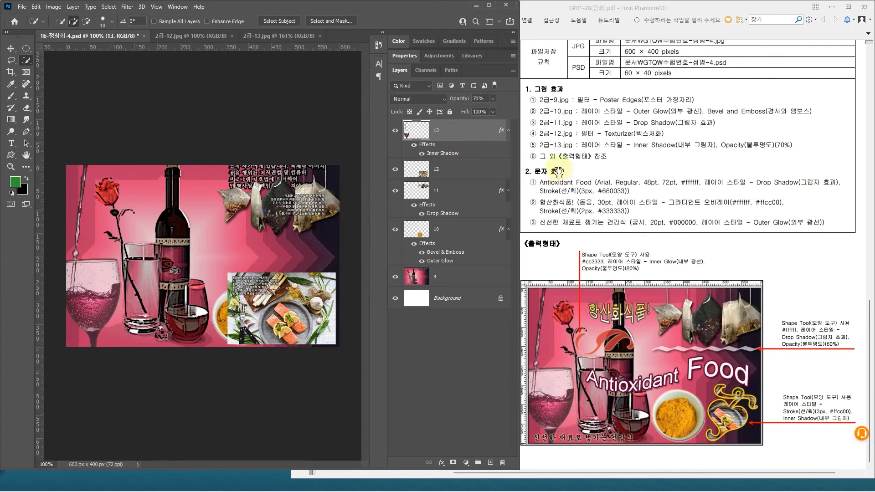
# Step: Draw the Leaf Ornament 2 custom shape from the legacy Ornaments set, about 138 × 59 px, across the bottle's neck
pyautogui.press('v')
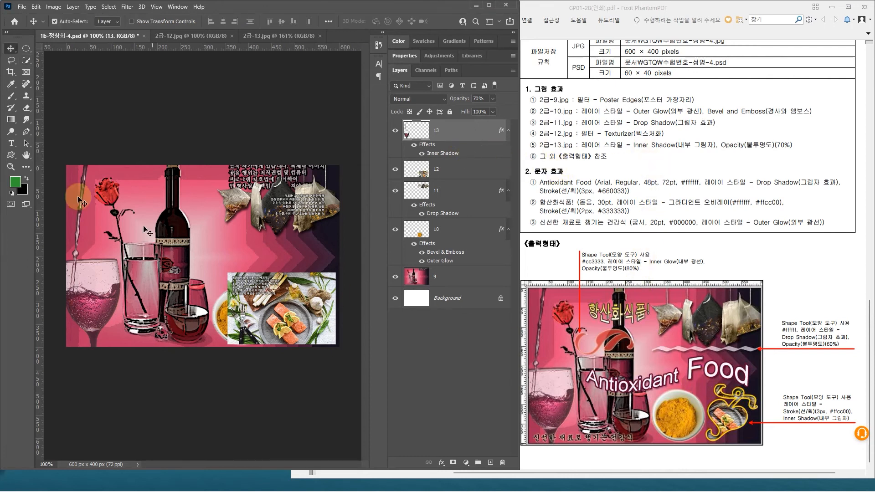
pyautogui.click(11, 156)
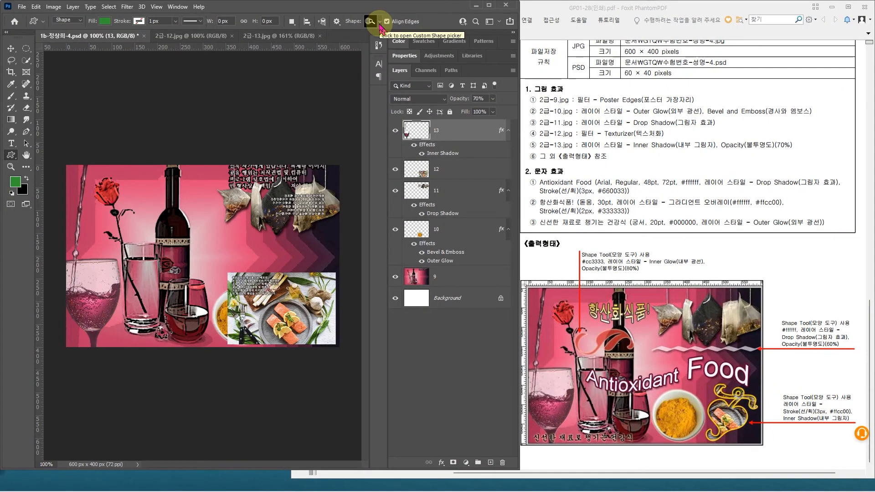
pyautogui.click(380, 25)
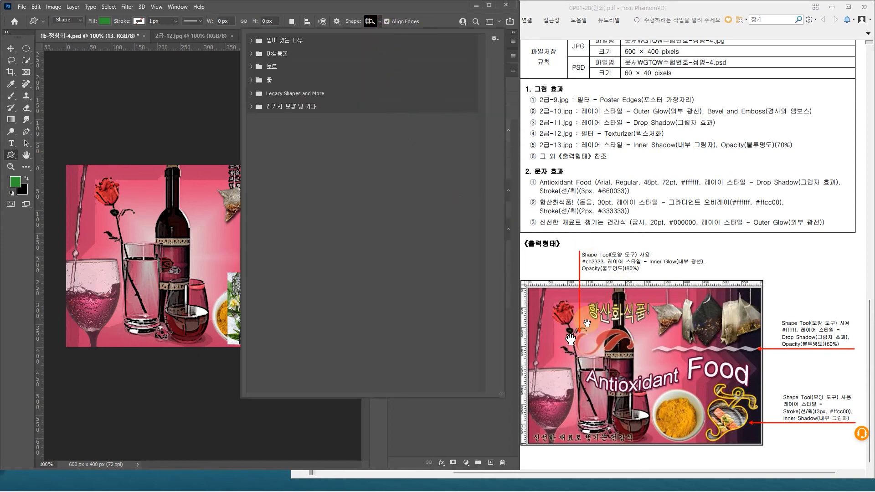
pyautogui.click(251, 94)
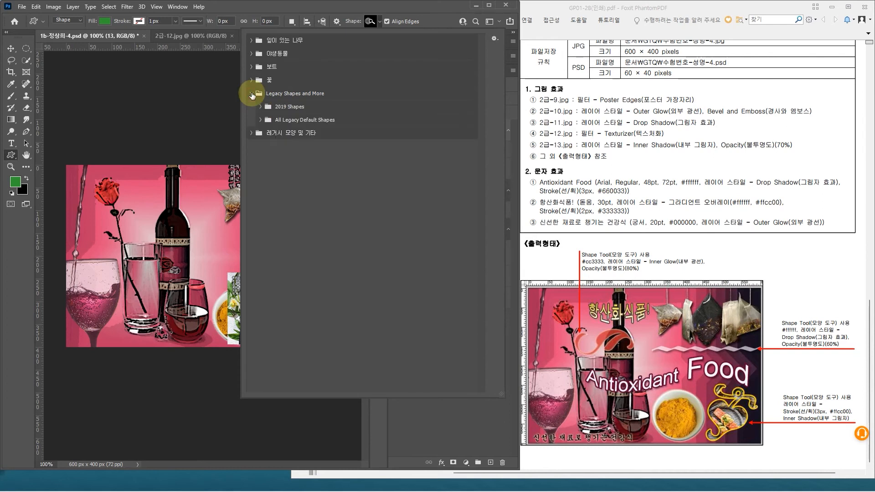
pyautogui.click(260, 120)
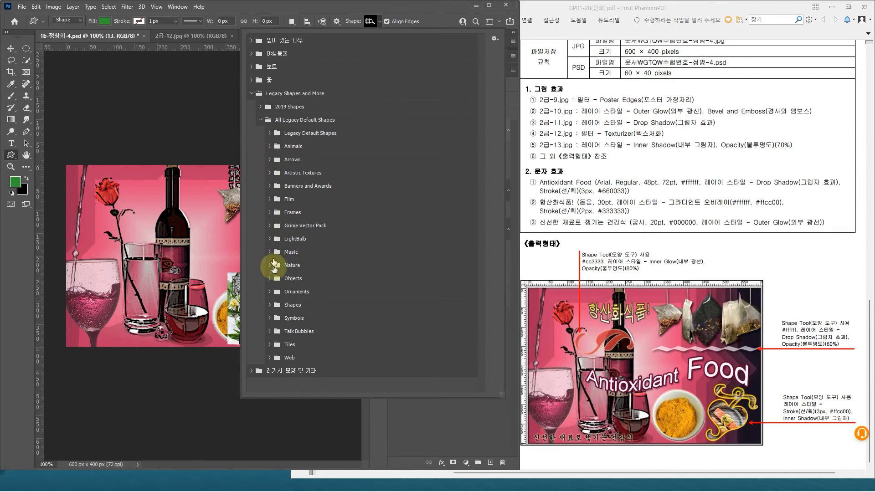
pyautogui.click(269, 293)
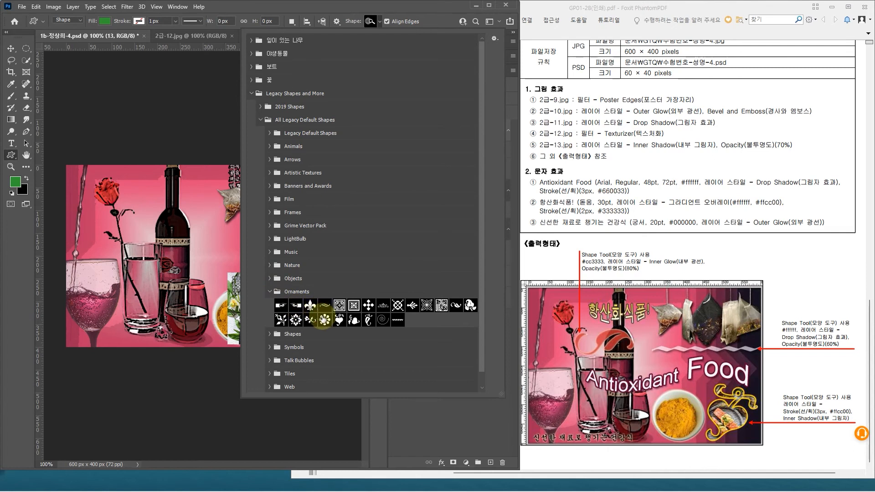
pyautogui.click(379, 22)
pyautogui.click(380, 21)
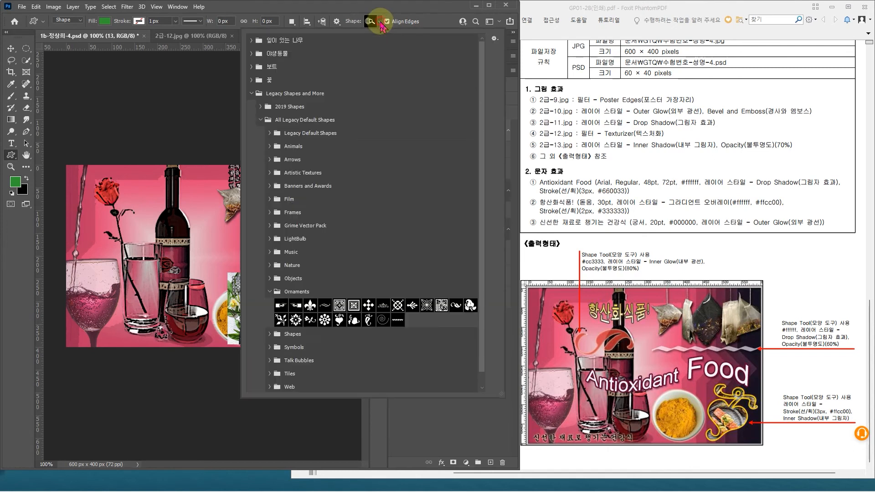
pyautogui.doubleClick(455, 306)
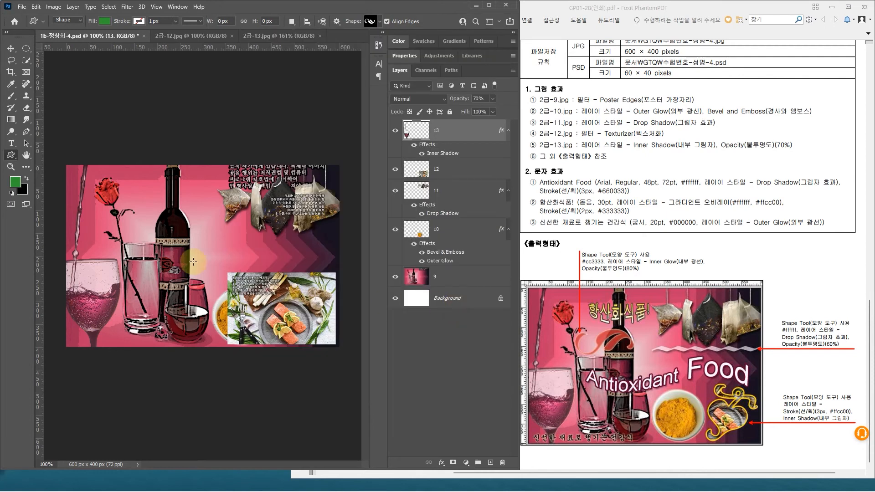
pyautogui.moveTo(125, 205); pyautogui.dragTo(188, 232)
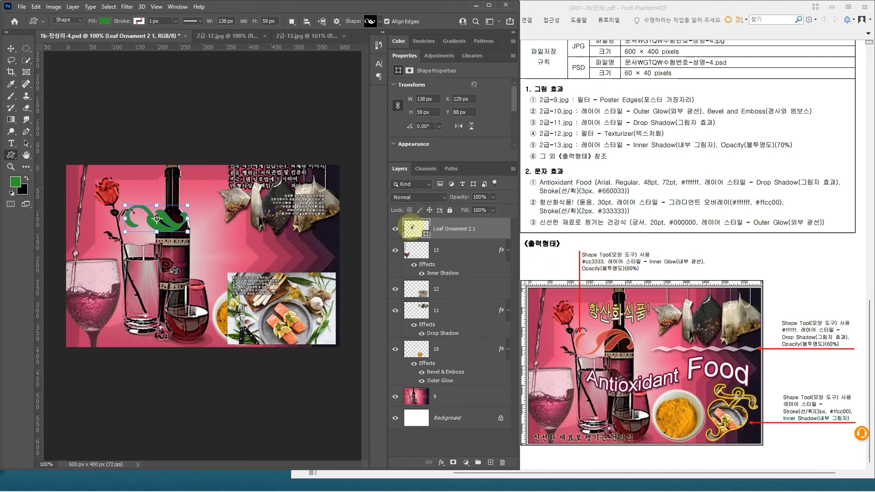
pyautogui.moveTo(401, 214)
pyautogui.mouseDown()
pyautogui.moveTo(407, 233)
pyautogui.moveTo(434, 247)
pyautogui.moveTo(422, 227)
pyautogui.moveTo(445, 207)
pyautogui.mouseUp()
pyautogui.doubleClick(419, 228)
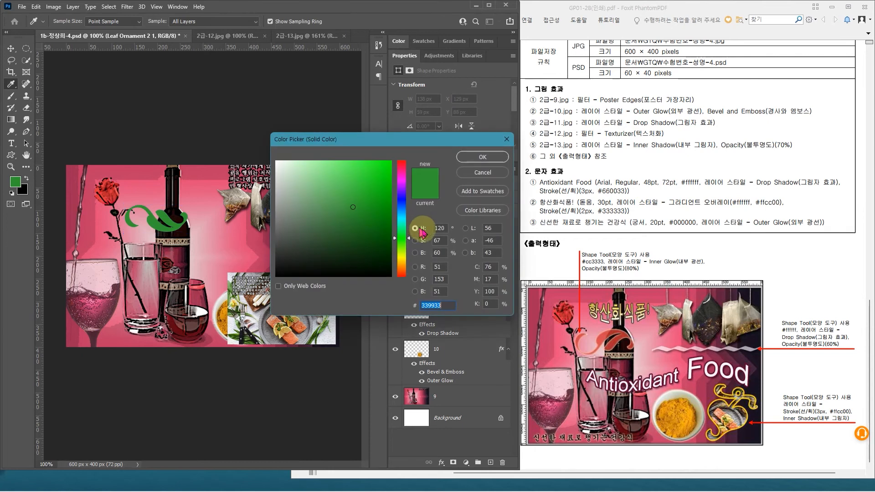
pyautogui.click(483, 171)
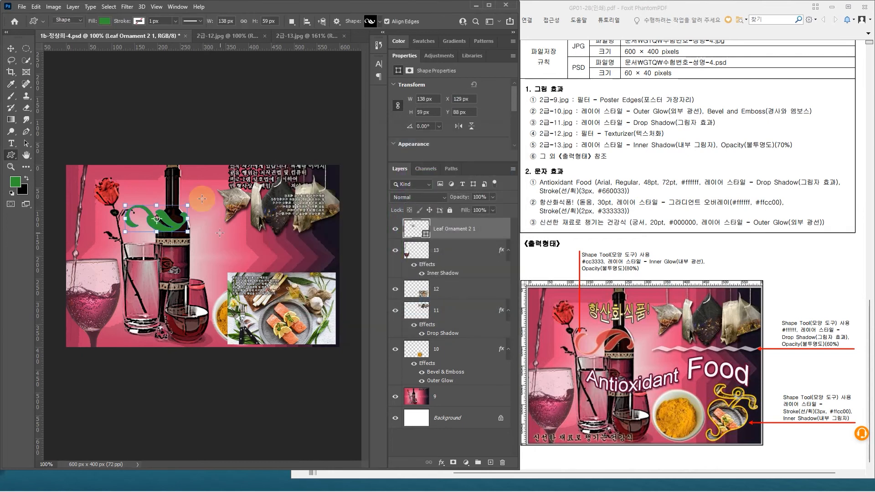
# Step: Set the fill colour of the leaf ornament shape to #cc3333
pyautogui.click(106, 21)
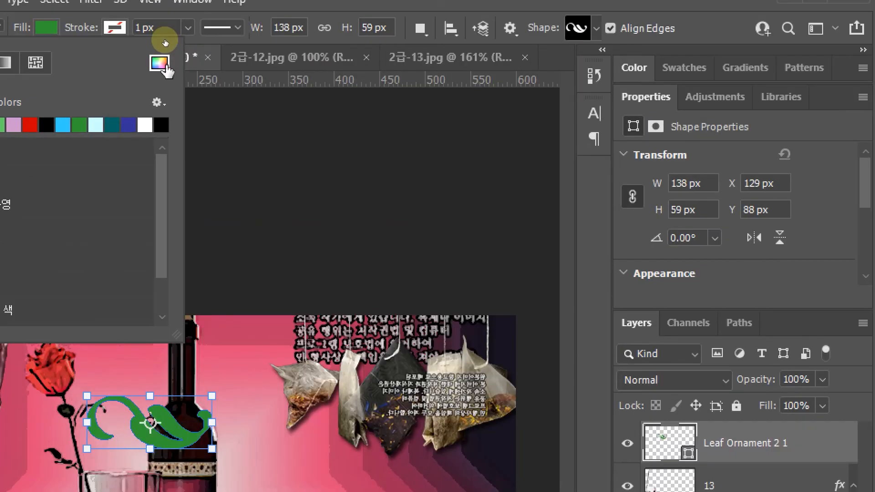
pyautogui.click(160, 64)
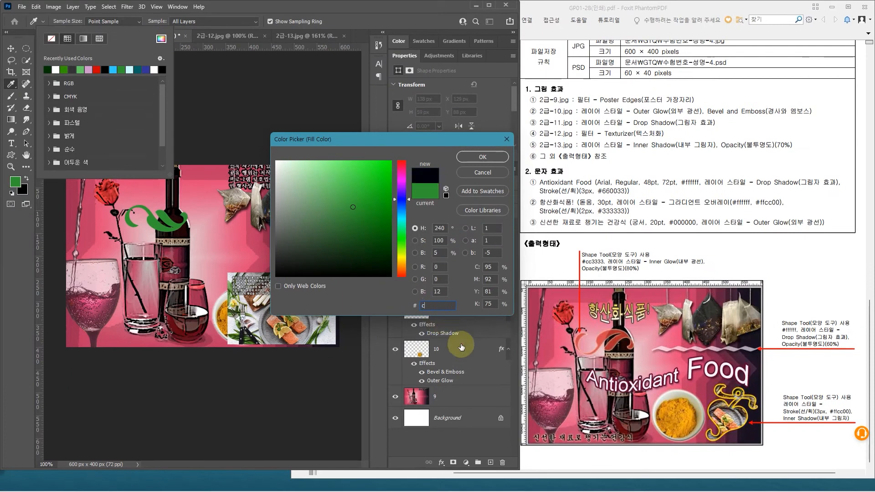
pyautogui.write('cc3333')
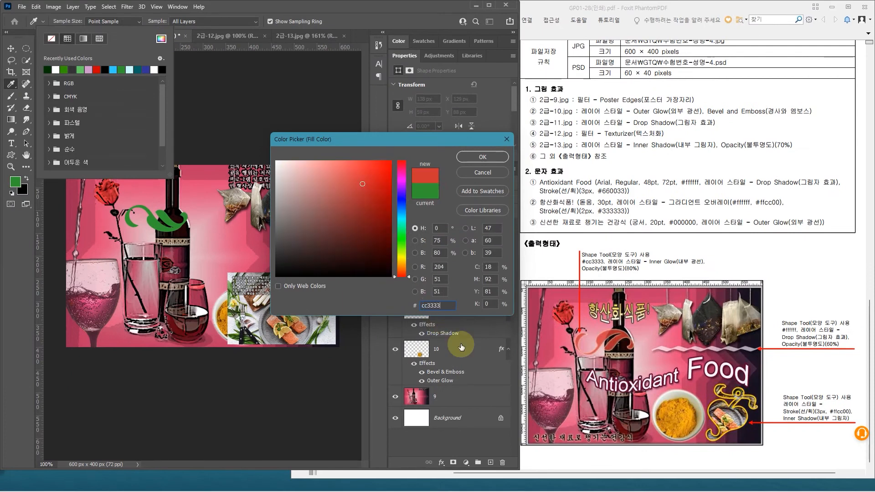
pyautogui.press('Return')
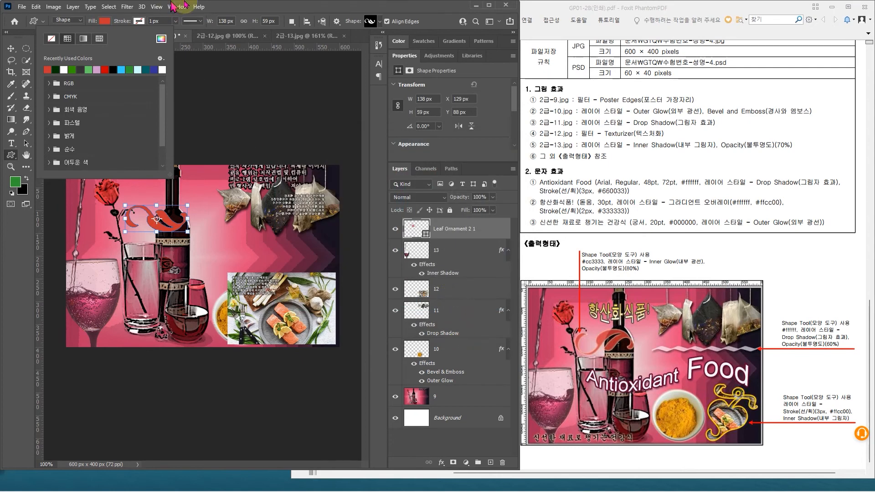
pyautogui.click(238, 11)
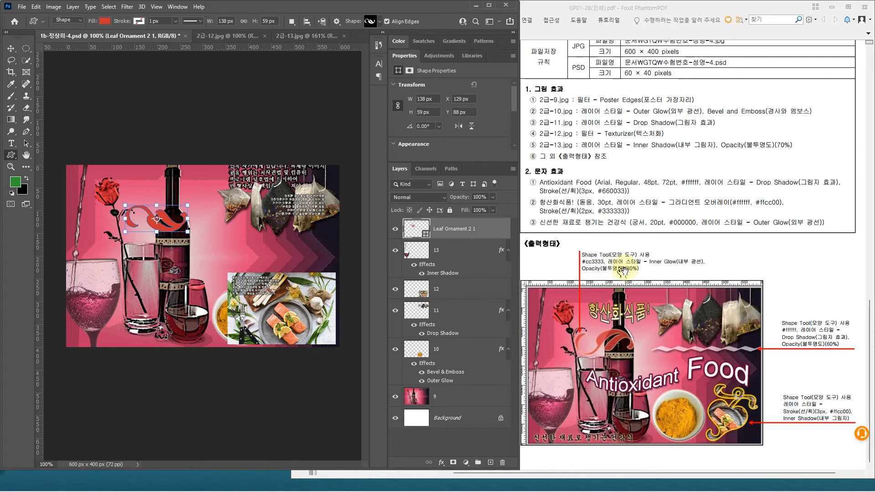
# Step: Apply an Inner Glow layer style to the leaf ornament layer
pyautogui.doubleClick(497, 228)
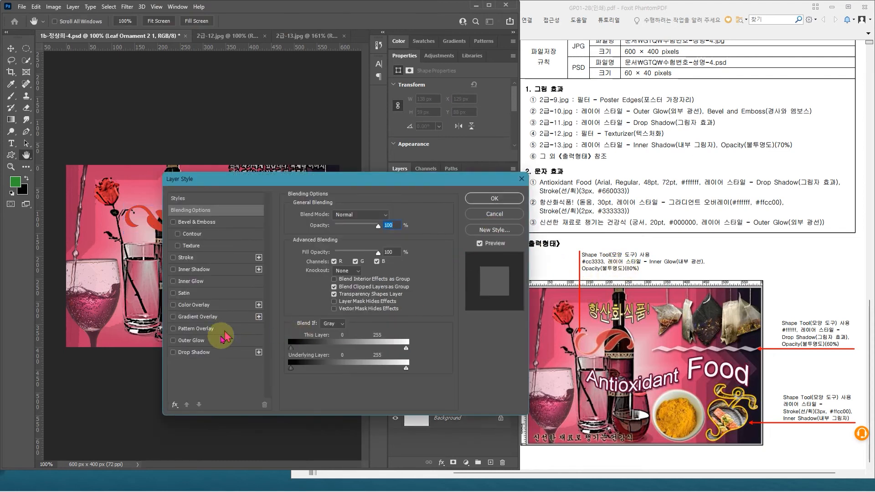
pyautogui.click(206, 281)
pyautogui.moveTo(299, 182); pyautogui.dragTo(318, 238)
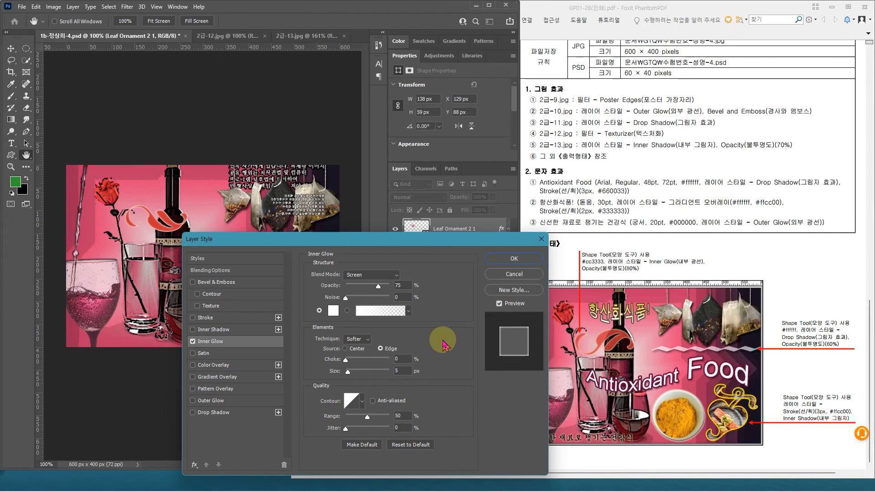
pyautogui.moveTo(446, 242); pyautogui.dragTo(423, 230)
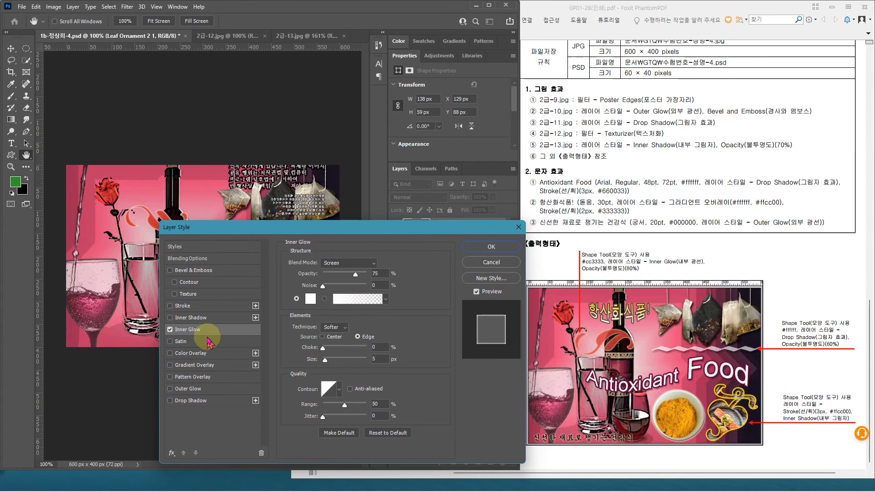
pyautogui.click(487, 245)
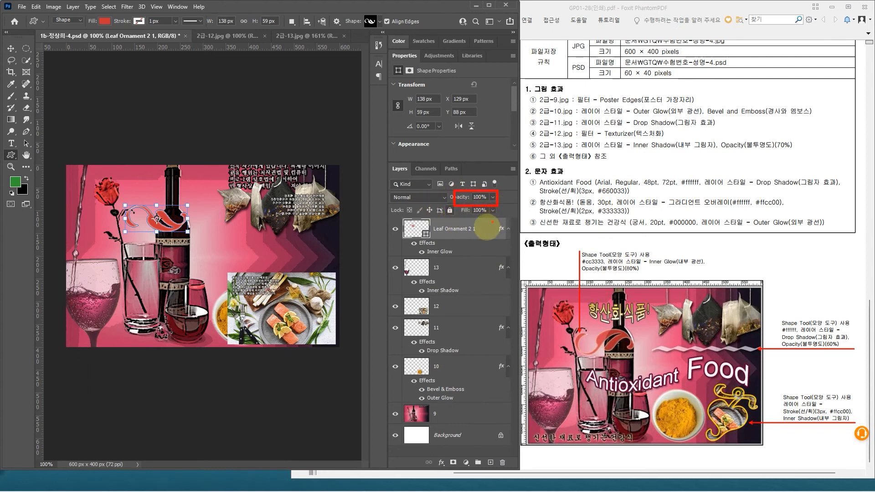
# Step: Set the opacity of the leaf ornament layer to 80%
pyautogui.write('80')
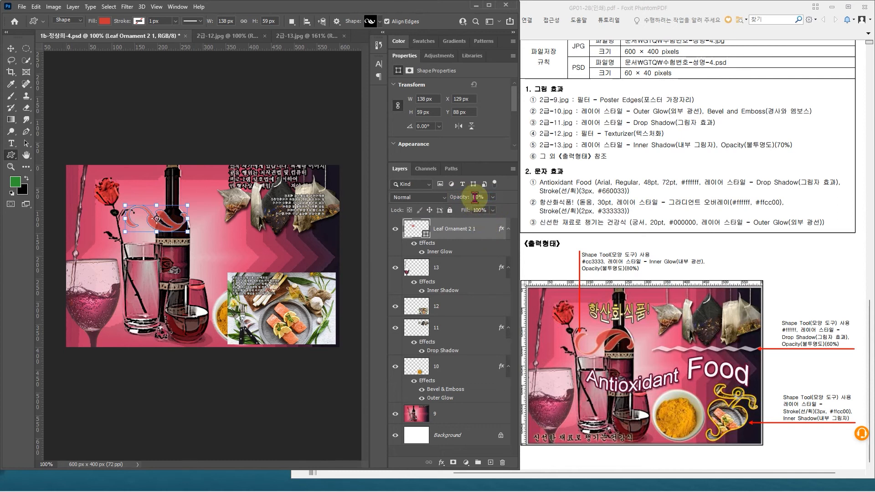
pyautogui.click(462, 268)
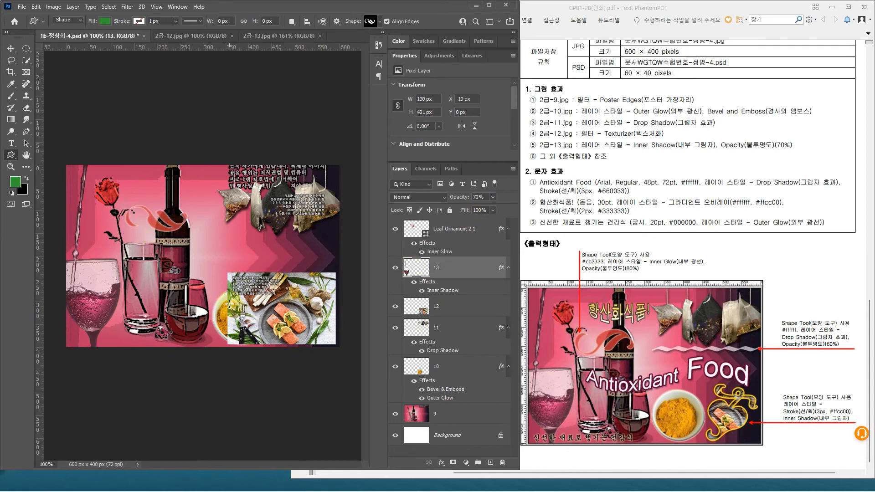
pyautogui.click(461, 231)
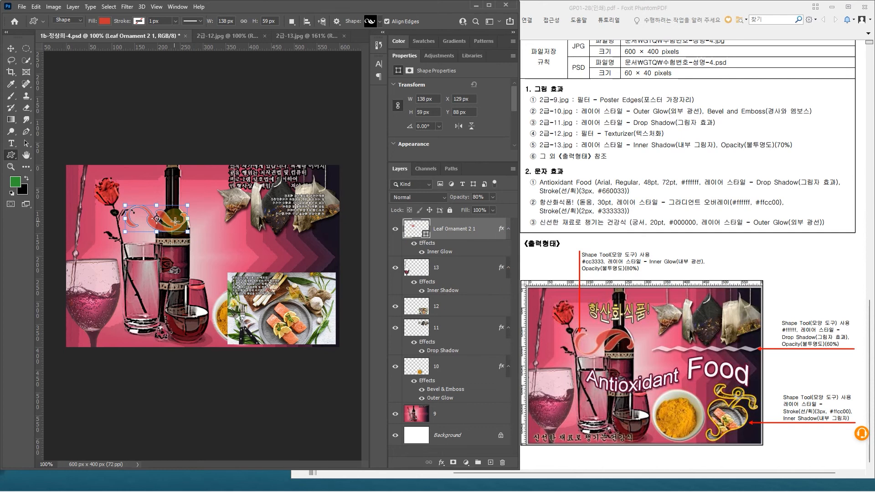
# Step: Flip the leaf ornament vertically
pyautogui.hotkey('ctrl', 't')
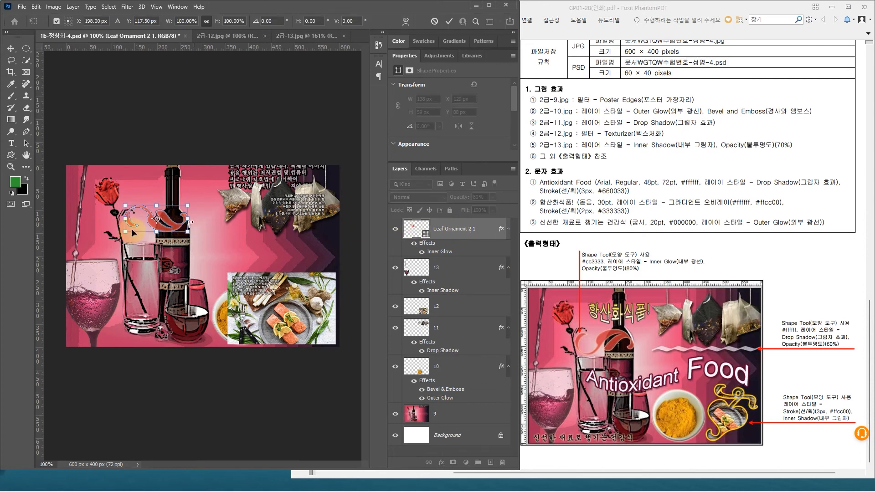
pyautogui.rightClick(177, 225)
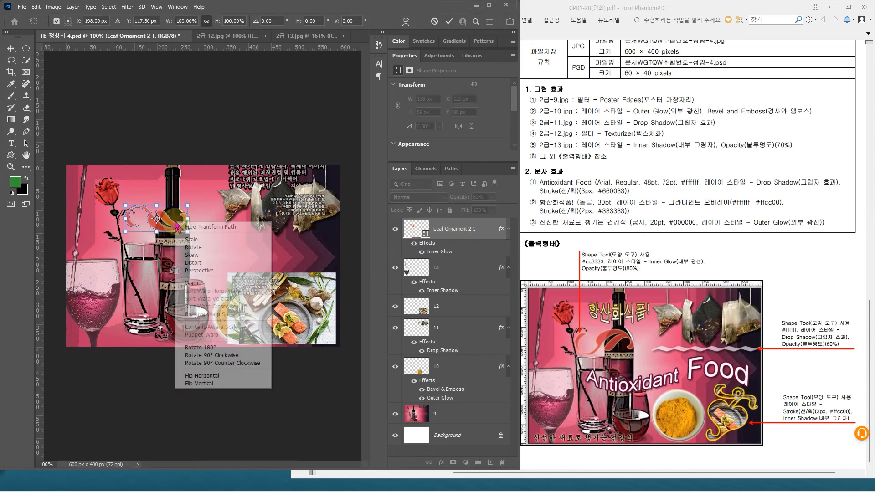
pyautogui.click(204, 384)
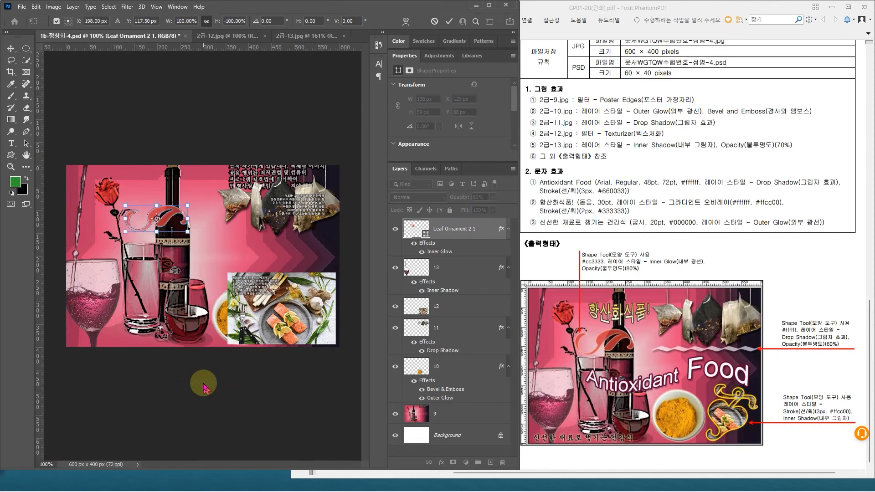
pyautogui.click(481, 234)
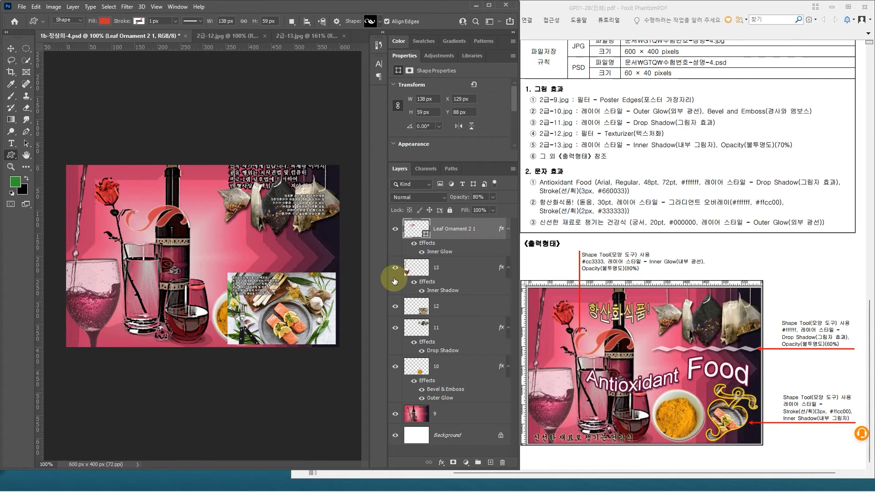
# Step: Enlarge the leaf ornament to about 150 × 64 px, keeping it across the bottle's neck
pyautogui.hotkey('ctrl', 't')
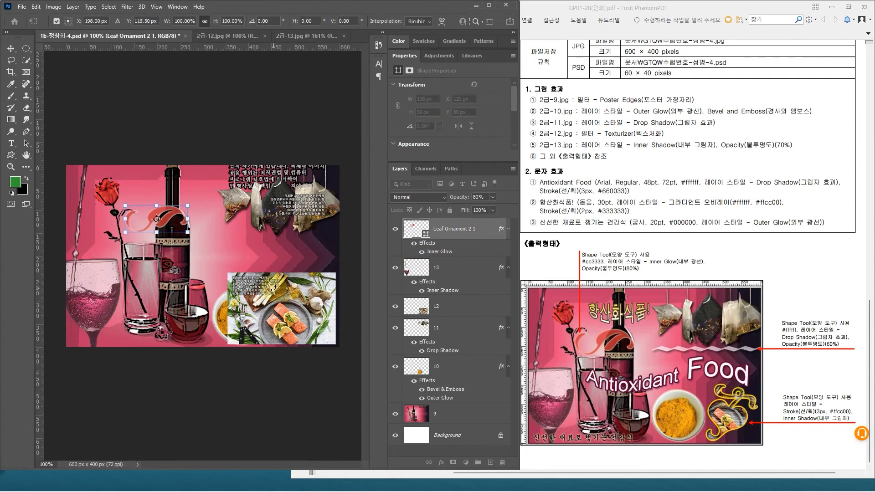
pyautogui.press('Down')
pyautogui.press('Down')
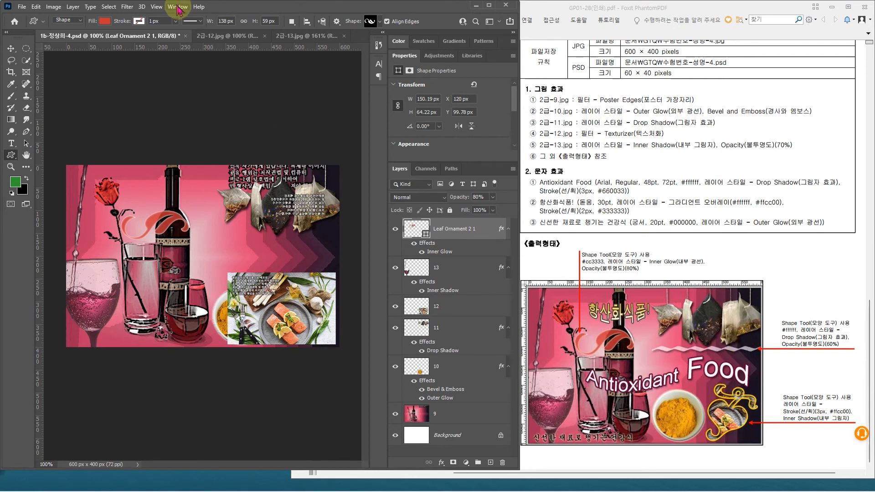
# Step: Draw the ZigZag custom shape from the legacy Ornaments set, about 251 × 16 px, below the tea bags
pyautogui.click(381, 23)
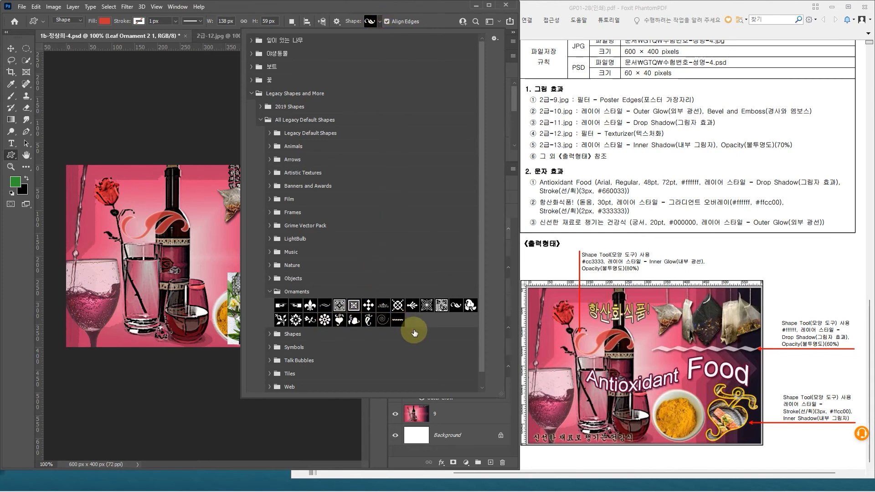
pyautogui.click(397, 320)
pyautogui.click(398, 321)
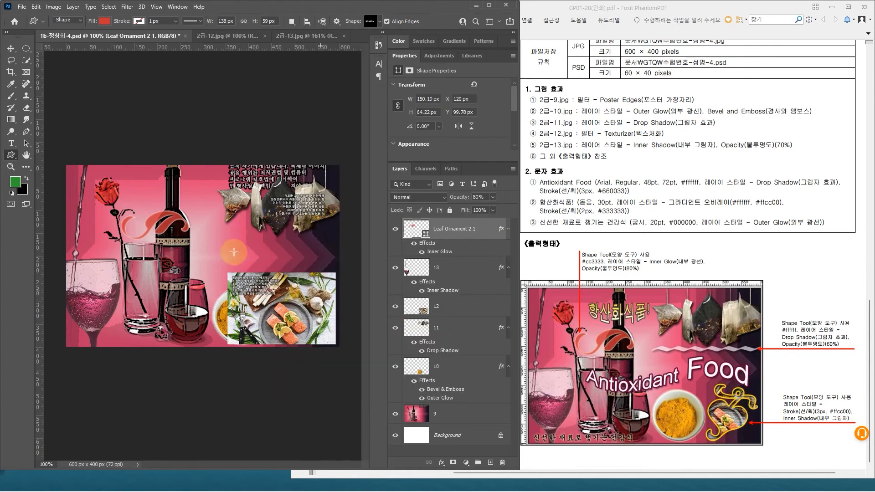
pyautogui.moveTo(221, 238); pyautogui.dragTo(336, 240)
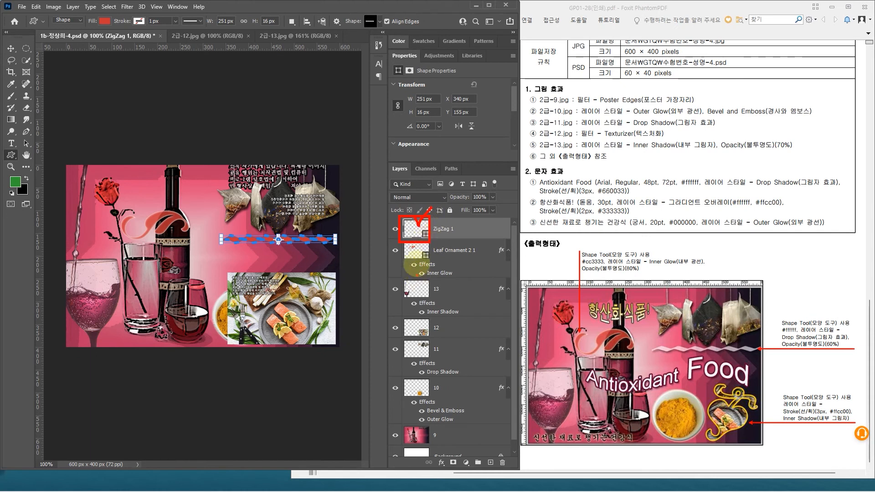
# Step: Set the zigzag shape's fill colour to white (#ffffff)
pyautogui.doubleClick(417, 235)
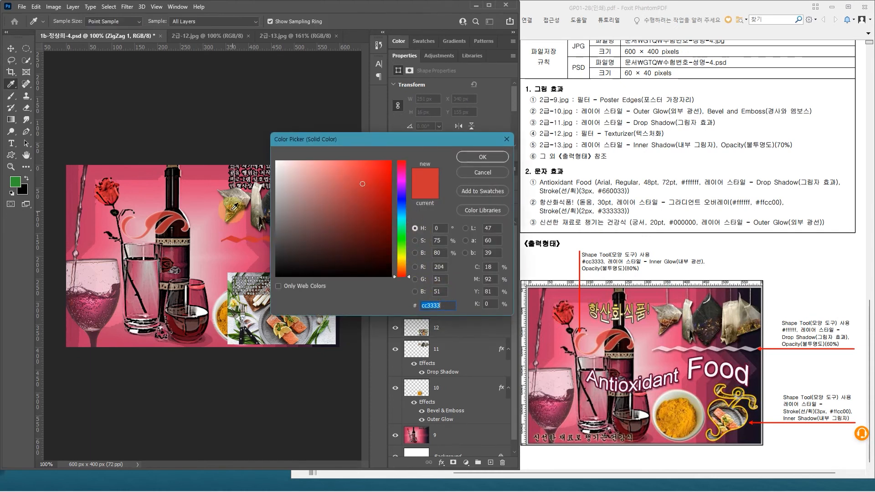
pyautogui.moveTo(279, 161); pyautogui.dragTo(271, 157)
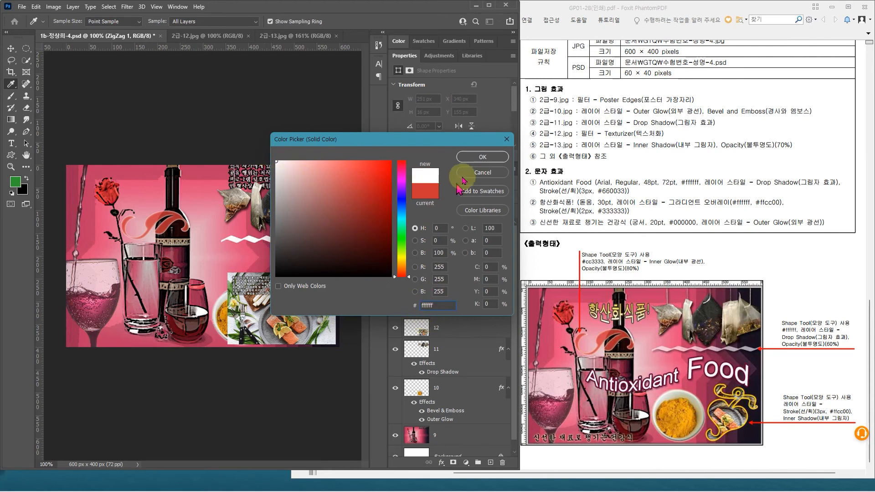
pyautogui.click(482, 157)
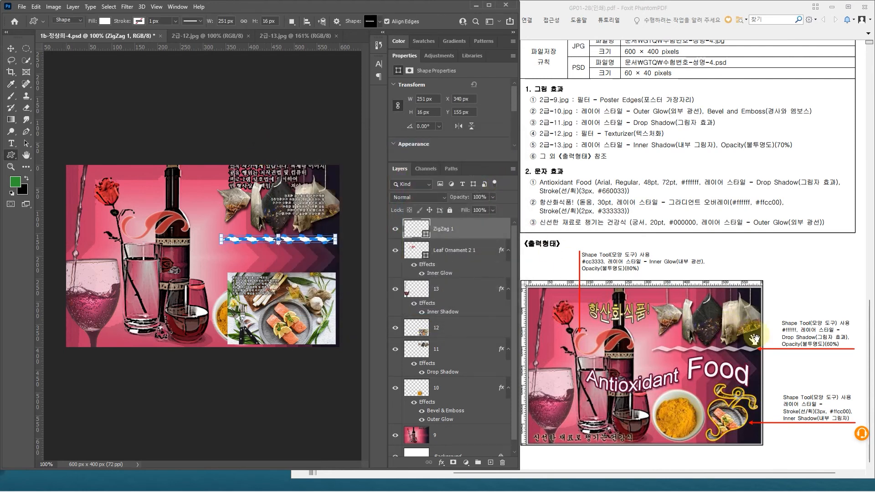
# Step: Apply a Drop Shadow layer style to the zigzag and set its layer opacity to 60%
pyautogui.click(478, 228)
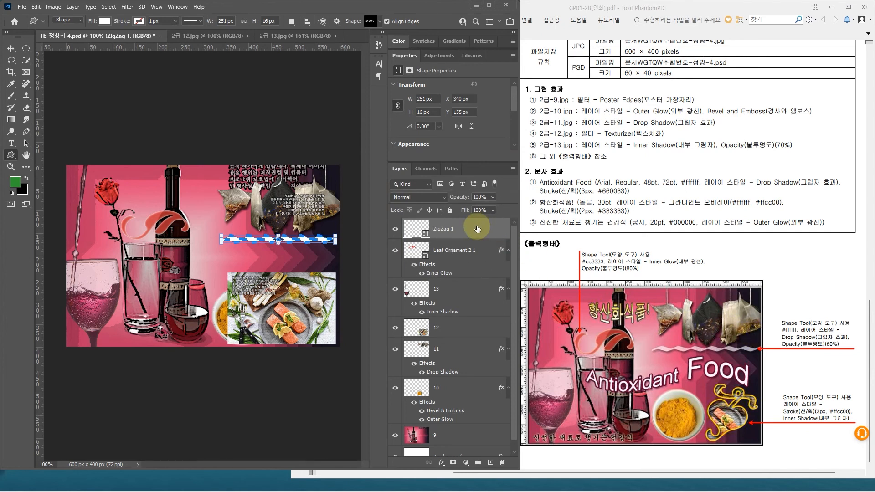
pyautogui.doubleClick(477, 228)
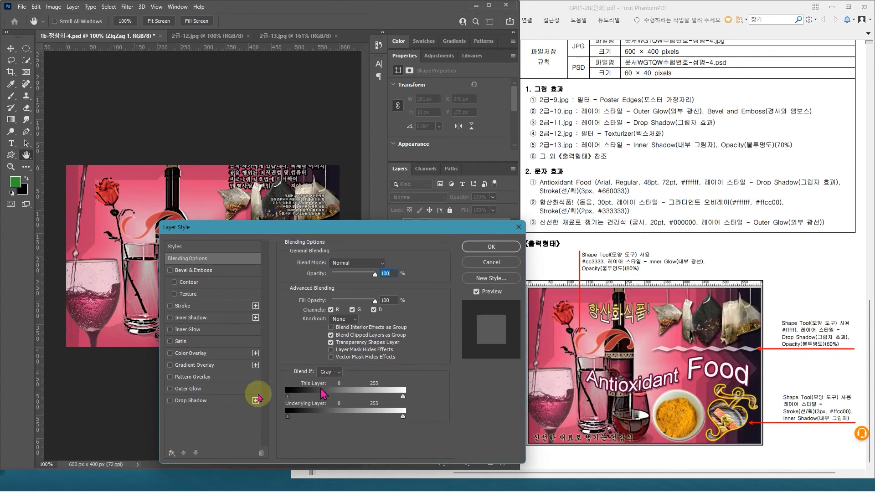
pyautogui.click(217, 404)
pyautogui.moveTo(310, 228); pyautogui.dragTo(351, 278)
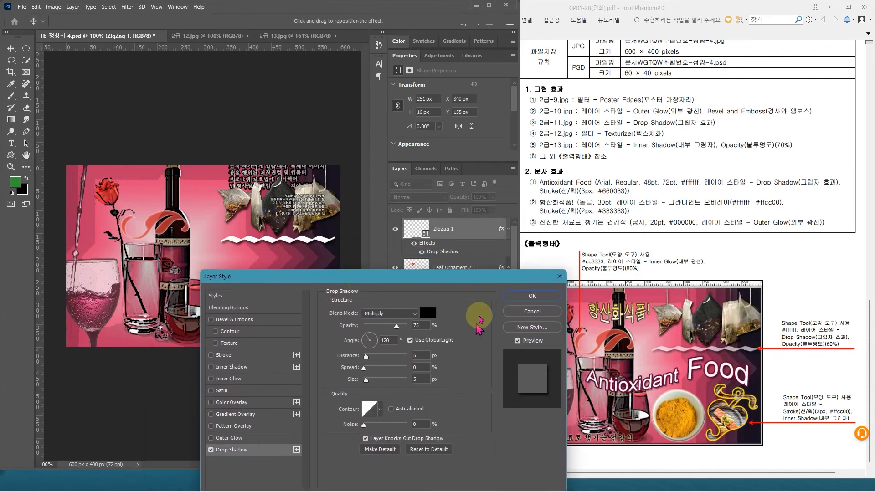
pyautogui.click(512, 297)
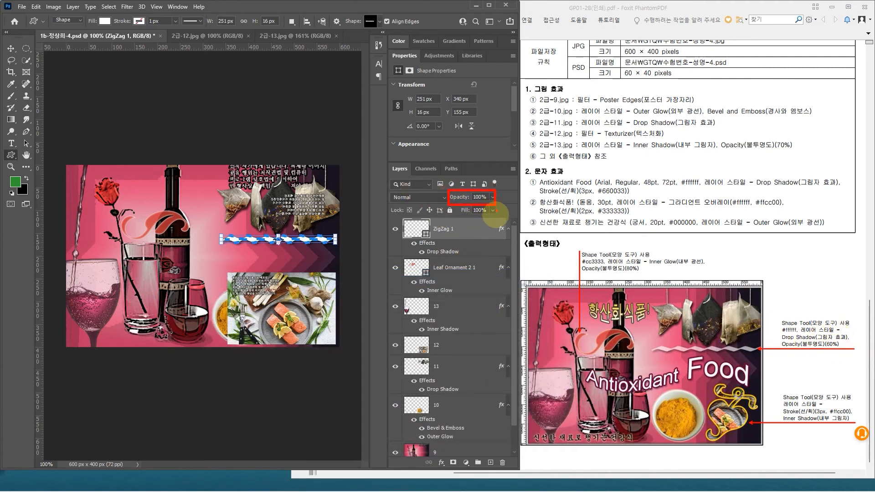
pyautogui.write('60')
pyautogui.press('Return')
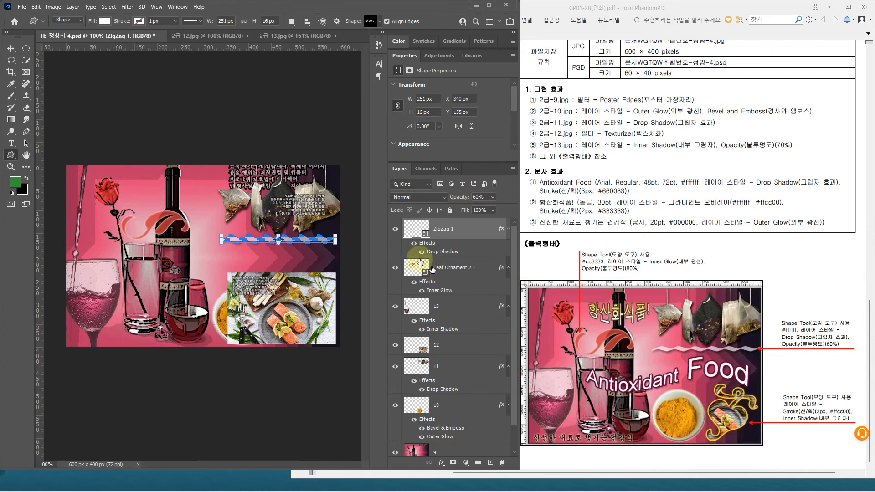
# Step: Draw the heart-shaped Hedera 1 custom shape from the legacy Ornaments set, about 147 × 145 px, over the salmon dish photo
pyautogui.click(381, 22)
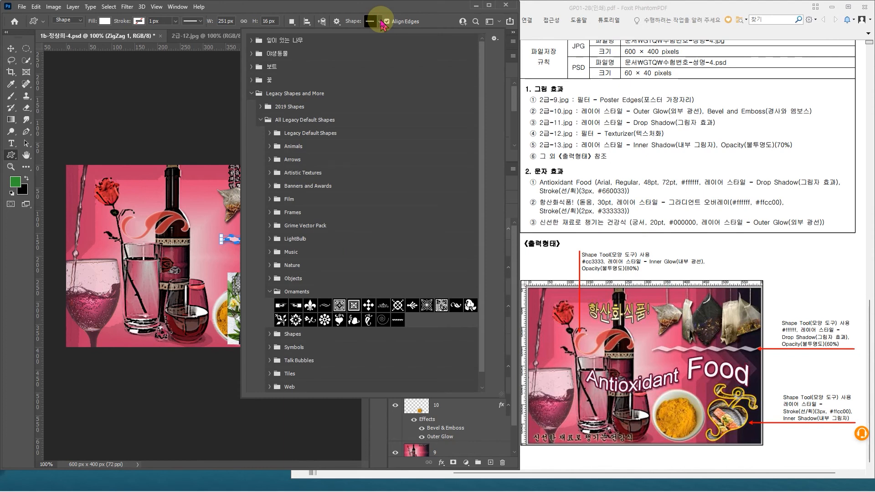
pyautogui.click(381, 22)
pyautogui.click(381, 22)
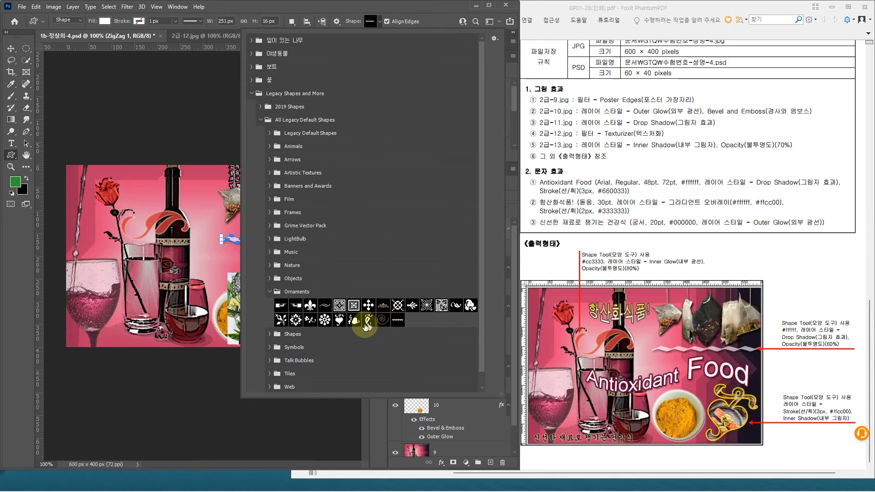
pyautogui.click(340, 321)
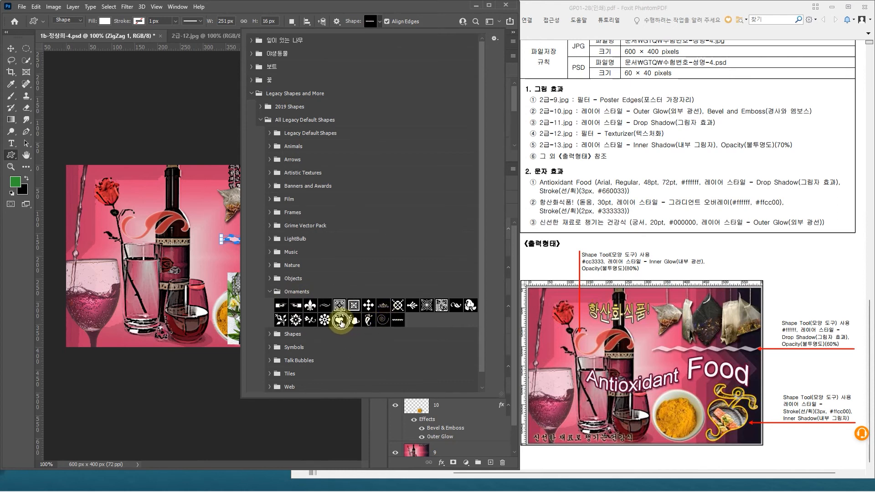
pyautogui.click(341, 321)
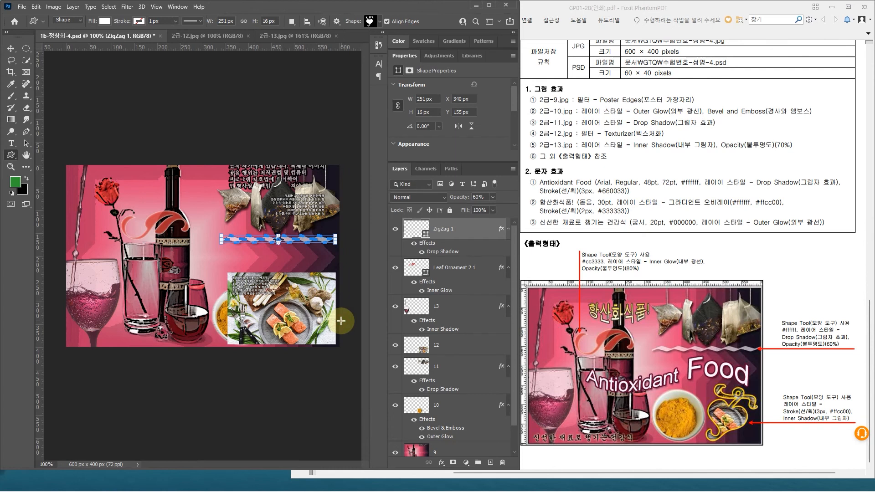
pyautogui.moveTo(280, 291); pyautogui.dragTo(330, 341)
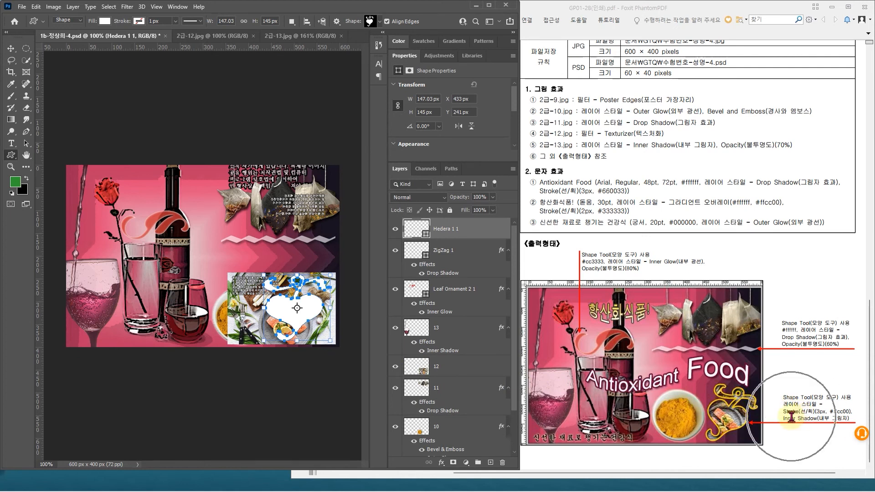
# Step: Apply a 3 px outside Stroke layer style in #ffcc00 to the heart-shaped Hedera 1 ornament
pyautogui.doubleClick(481, 229)
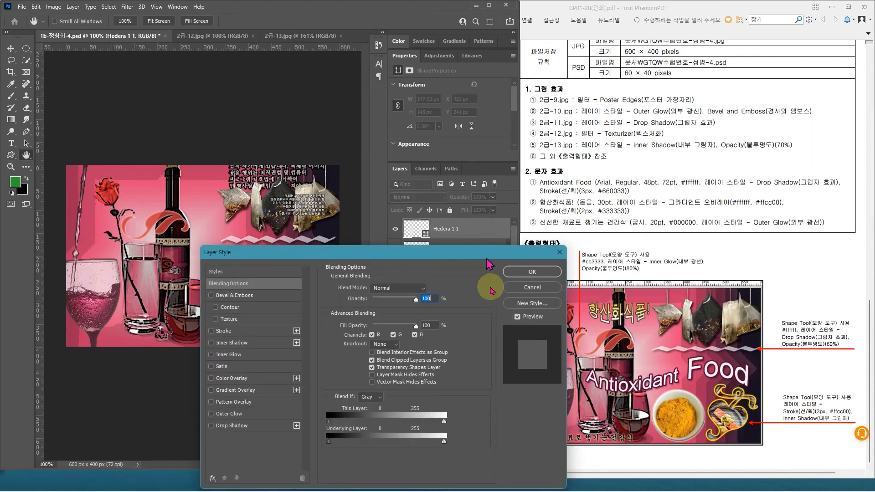
pyautogui.click(251, 331)
pyautogui.moveTo(353, 259); pyautogui.dragTo(383, 230)
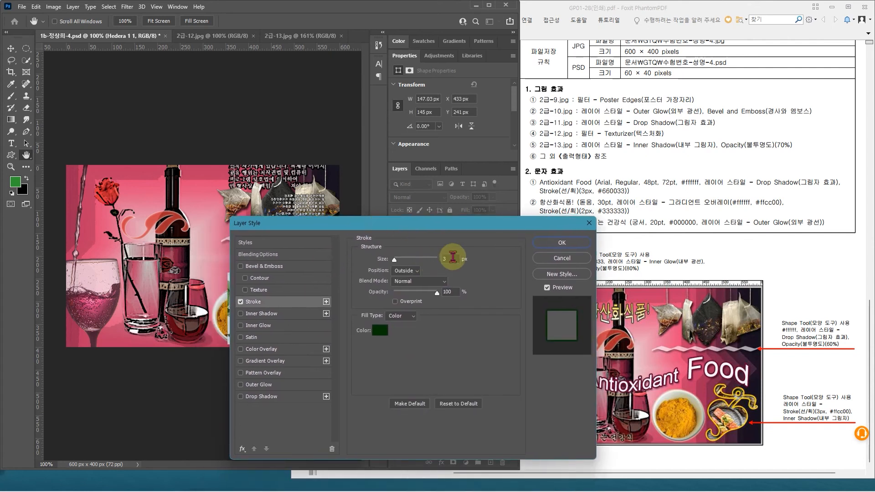
pyautogui.click(376, 337)
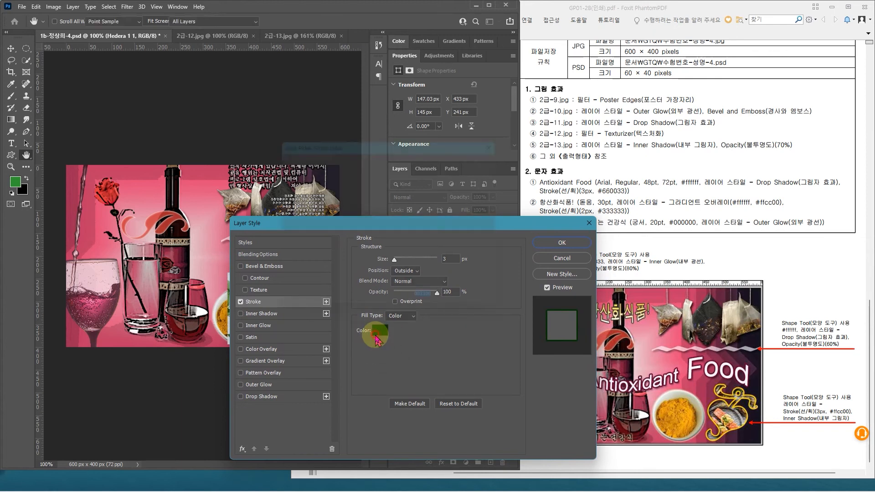
pyautogui.write('ff')
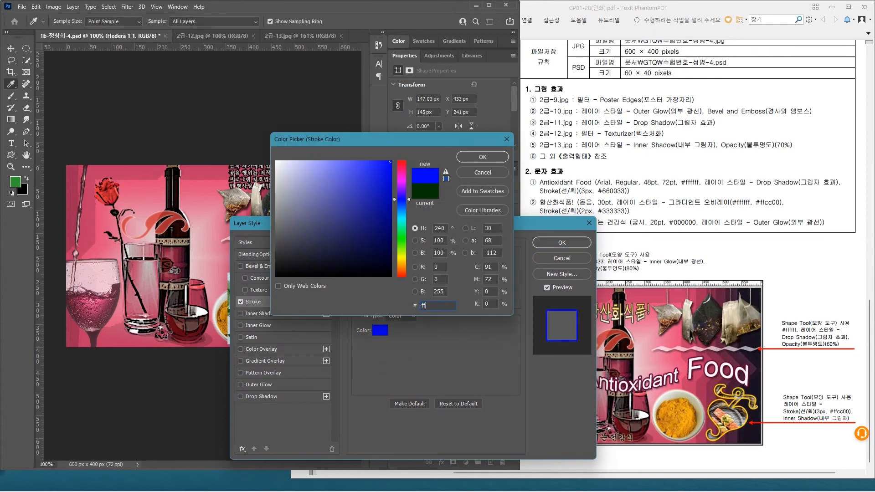
pyautogui.write('cc00')
pyautogui.press('Return')
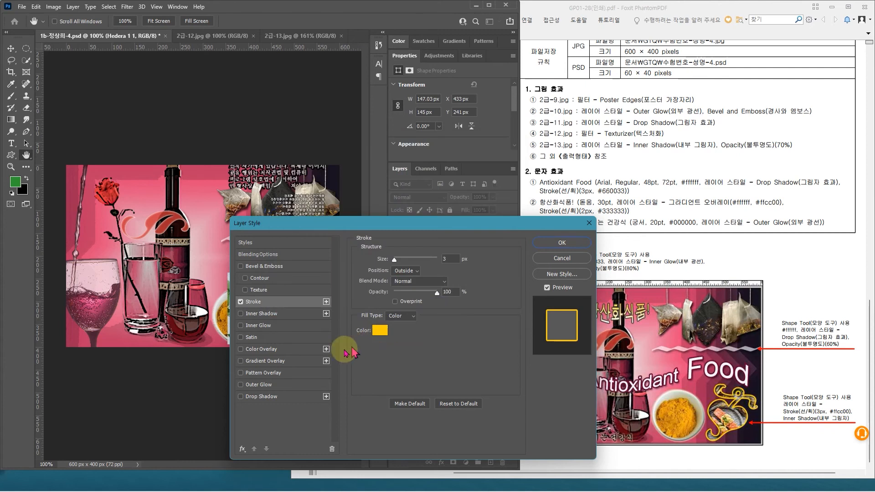
# Step: Add an Inner Shadow layer style with the current settings to the heart-shaped ornament
pyautogui.click(276, 315)
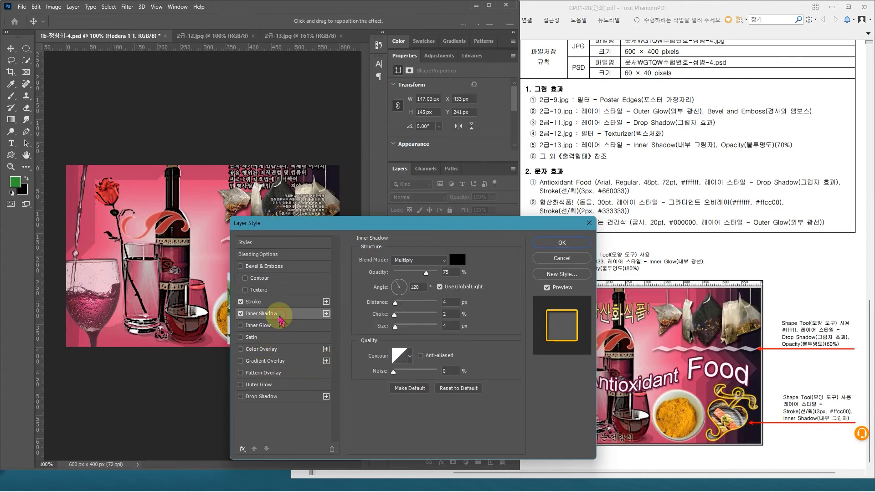
pyautogui.moveTo(332, 225); pyautogui.dragTo(434, 164)
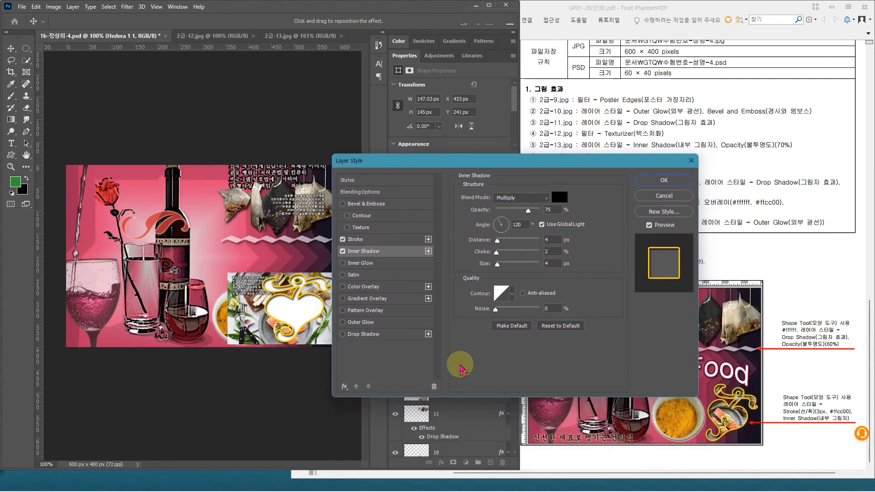
pyautogui.click(664, 182)
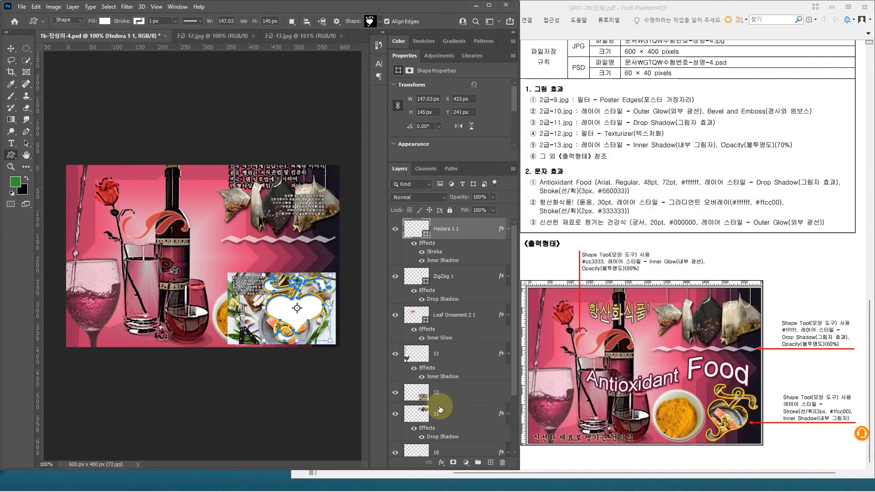
# Step: Rotate the heart ornament about 20° clockwise, scale it to about 112%, and position it over the salmon dish photo
pyautogui.hotkey('ctrl', 't')
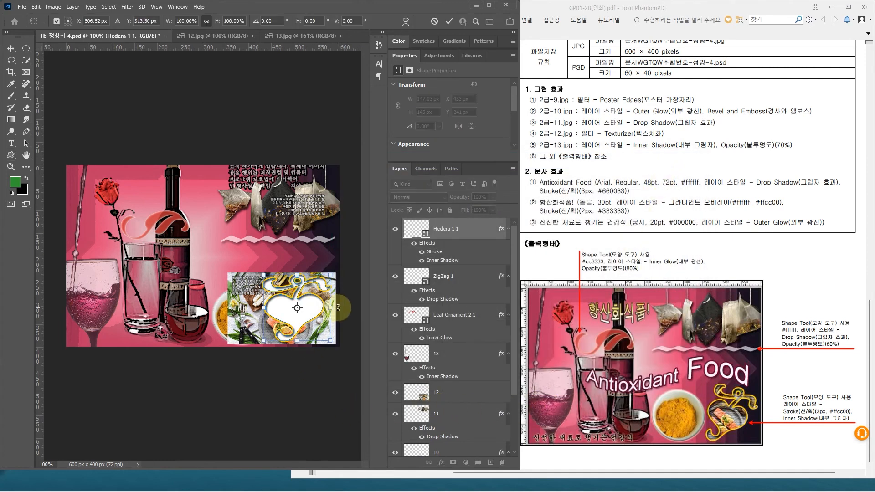
pyautogui.moveTo(338, 308); pyautogui.dragTo(309, 297)
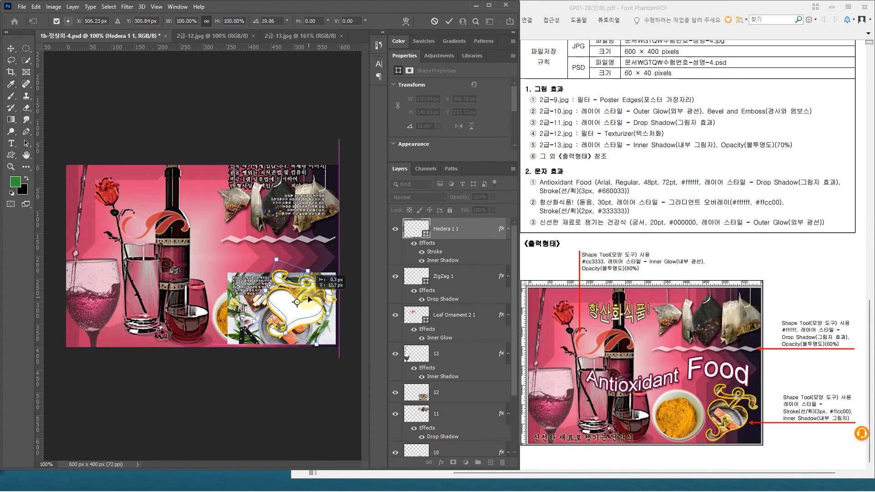
pyautogui.moveTo(285, 338); pyautogui.dragTo(290, 346)
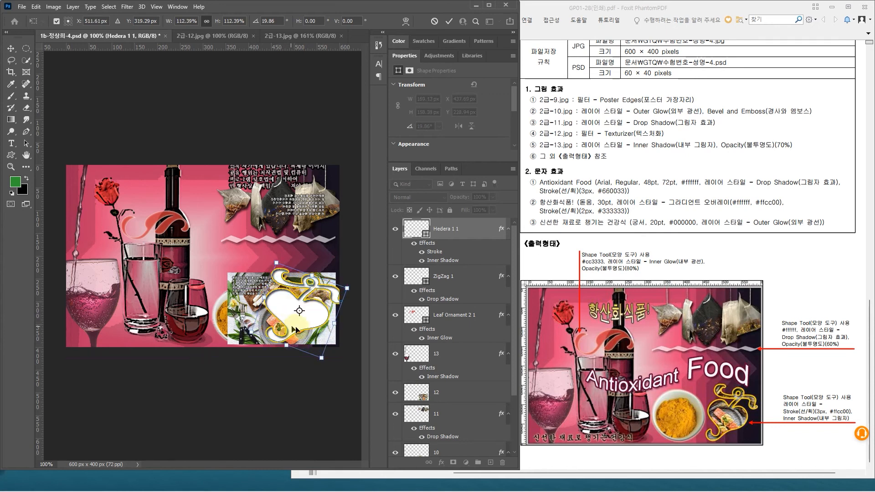
pyautogui.press('Left')
pyautogui.press('Left')
pyautogui.press('Left')
pyautogui.press('Left')
pyautogui.press('Left')
pyautogui.press('Left')
pyautogui.press('Left')
pyautogui.press('Left')
pyautogui.press('Left')
pyautogui.press('Left')
pyautogui.press('Left')
pyautogui.press('Left')
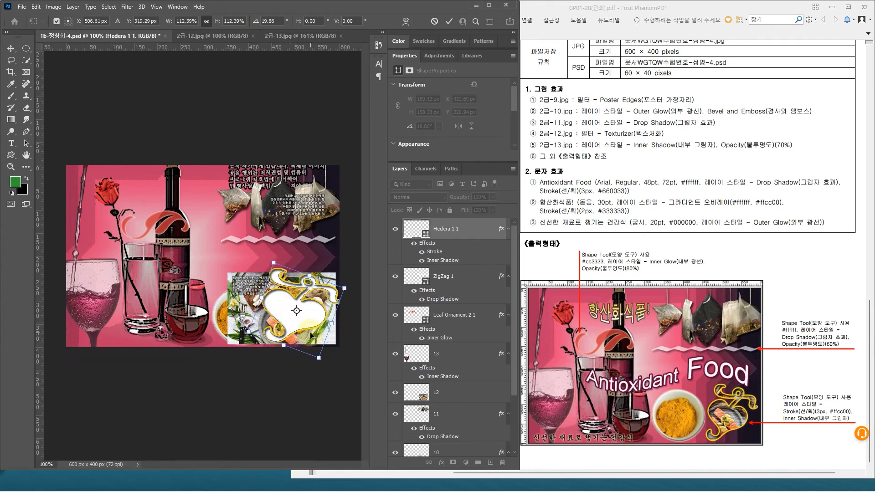
pyautogui.press('Return')
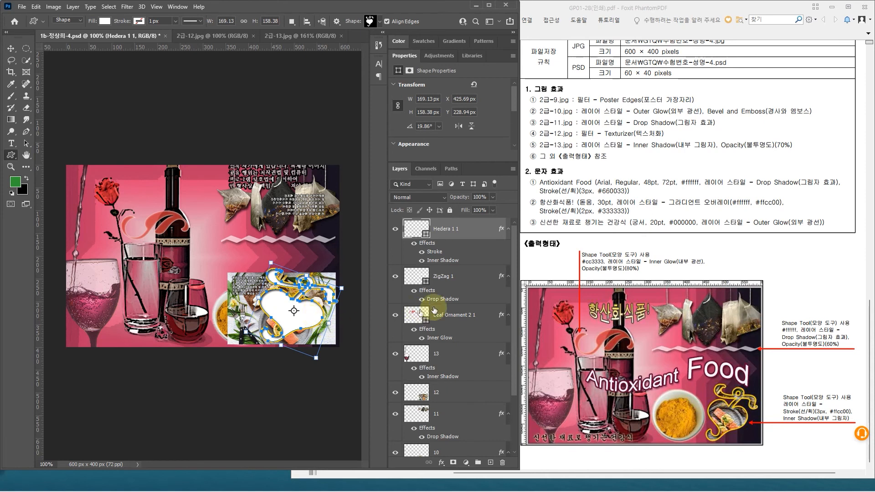
# Step: Move layer 12 directly above the Hedera 1 shape layer and clip the salmon dish photo to the heart ornament
pyautogui.click(469, 323)
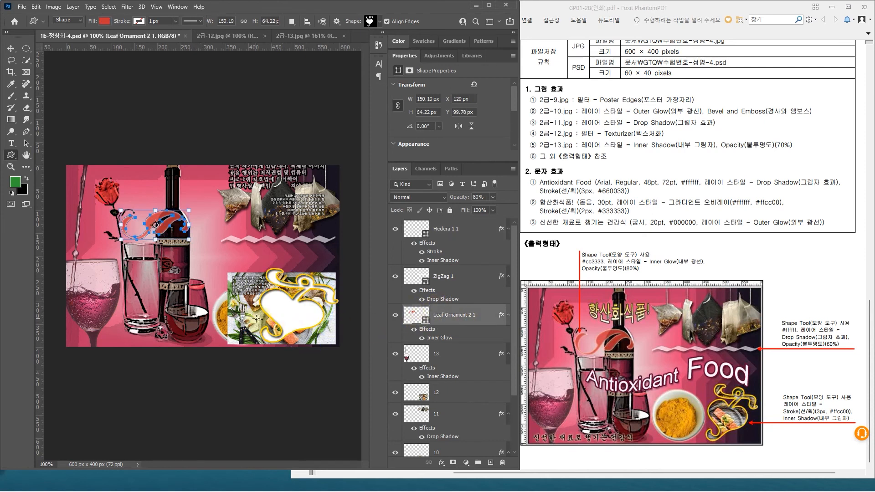
pyautogui.click(461, 394)
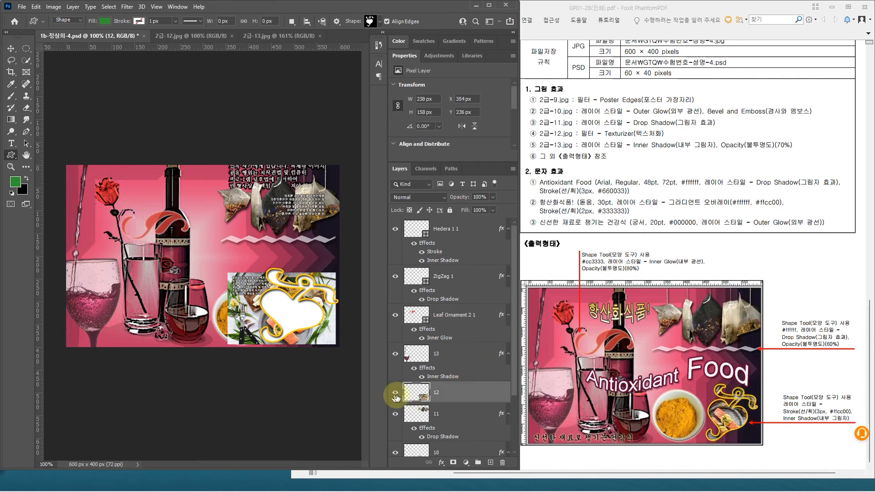
pyautogui.moveTo(462, 393); pyautogui.dragTo(442, 228)
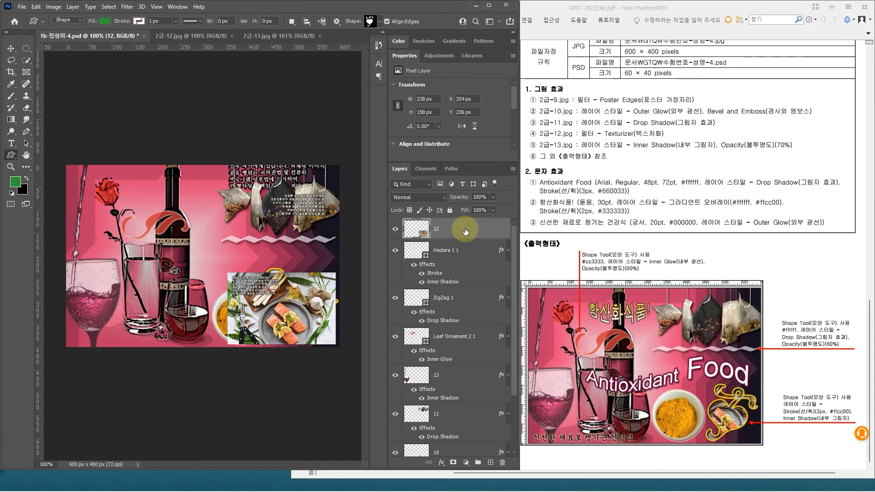
pyautogui.rightClick(466, 233)
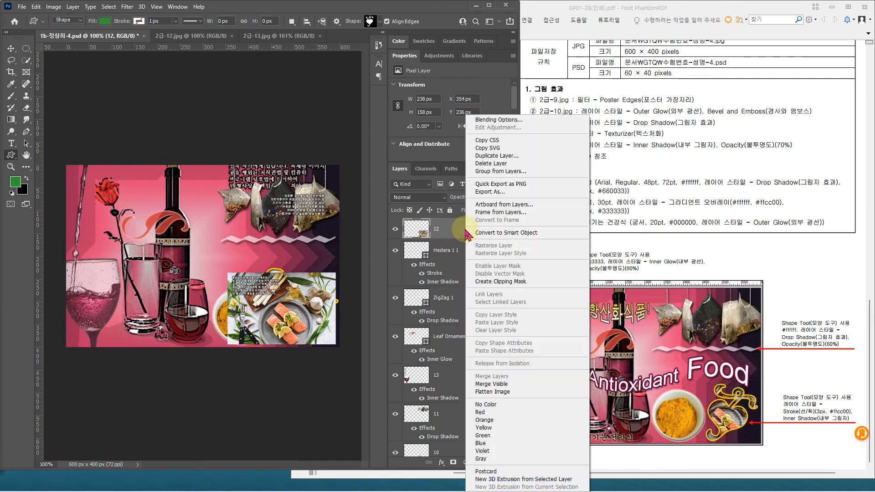
pyautogui.click(492, 282)
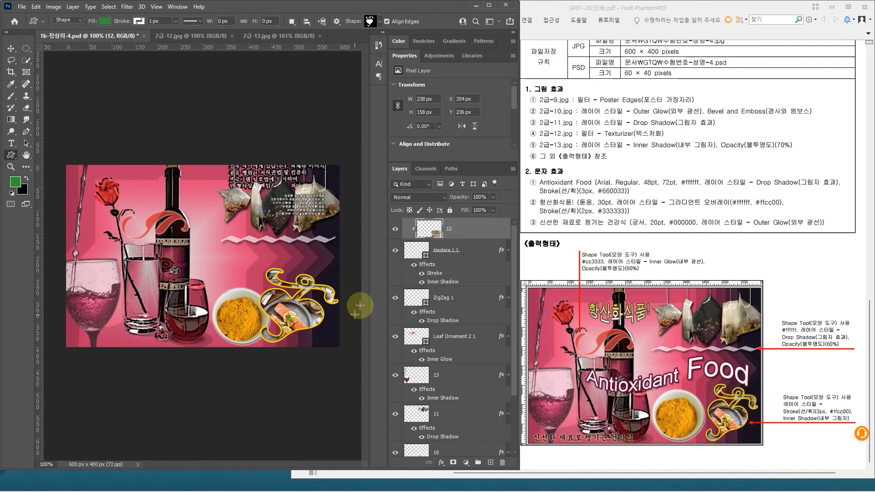
# Step: Shrink the heart ornament and reposition it beside the bowl of yellow powder in the canvas's lower-right corner
pyautogui.click(465, 254)
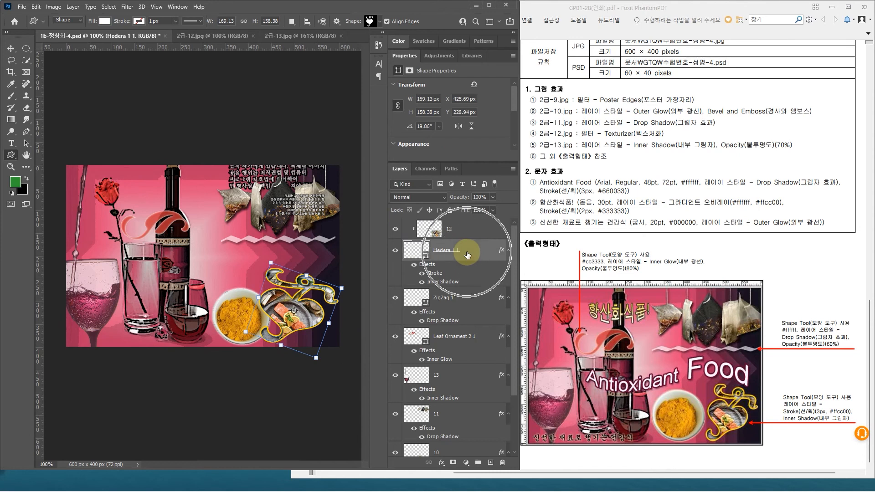
pyautogui.hotkey('ctrl', 't')
pyautogui.press('Down')
pyautogui.press('Down')
pyautogui.press('Down')
pyautogui.press('Down')
pyautogui.press('Down')
pyautogui.press('Down')
pyautogui.press('Left')
pyautogui.press('Left')
pyautogui.press('Left')
pyautogui.press('Left')
pyautogui.press('Left')
pyautogui.press('Left')
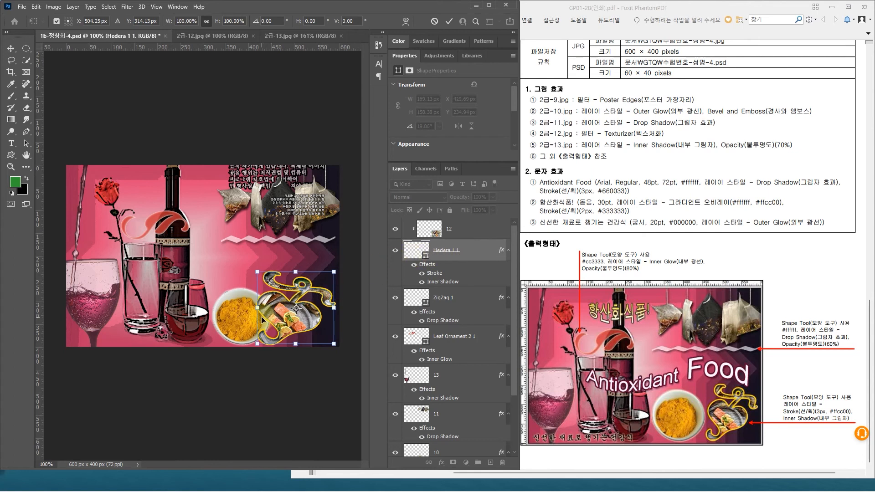
pyautogui.moveTo(254, 274); pyautogui.dragTo(273, 262)
pyautogui.press('Return')
# Step: Move and enlarge the clipped salmon photo to about 261 × 173 px so the salmon fits inside the heart
pyautogui.click(469, 231)
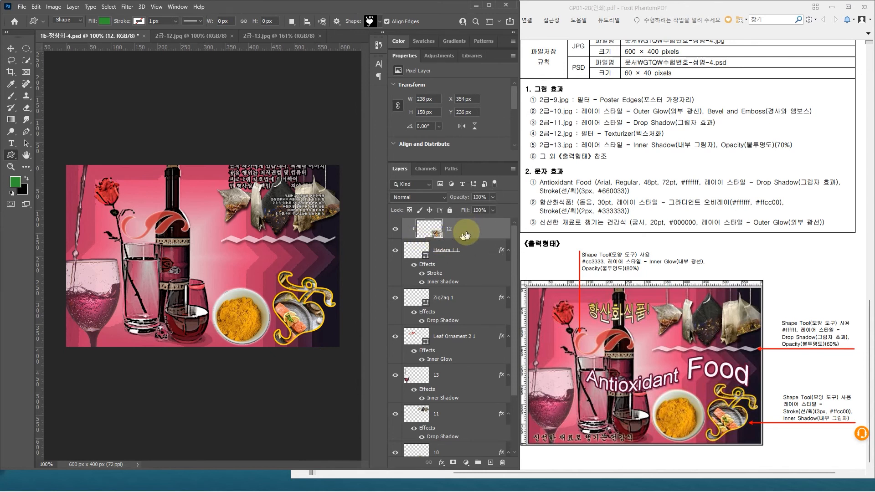
pyautogui.hotkey('ctrl', 't')
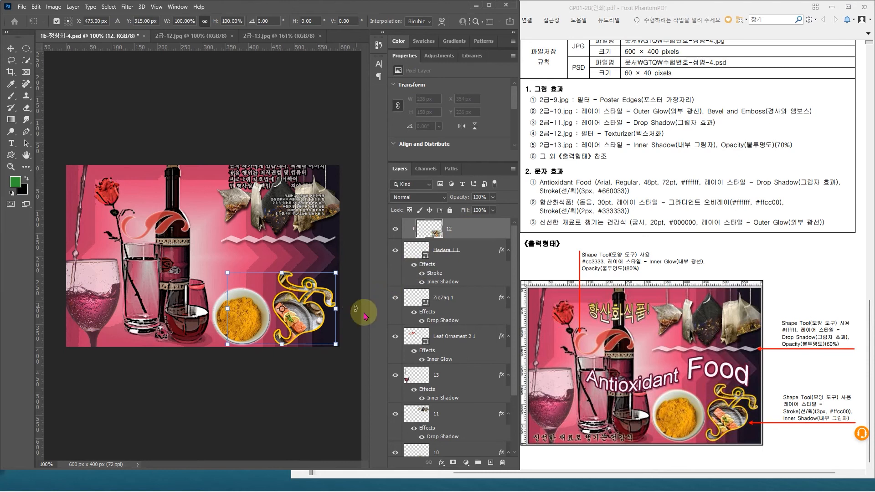
pyautogui.moveTo(302, 320); pyautogui.dragTo(305, 314)
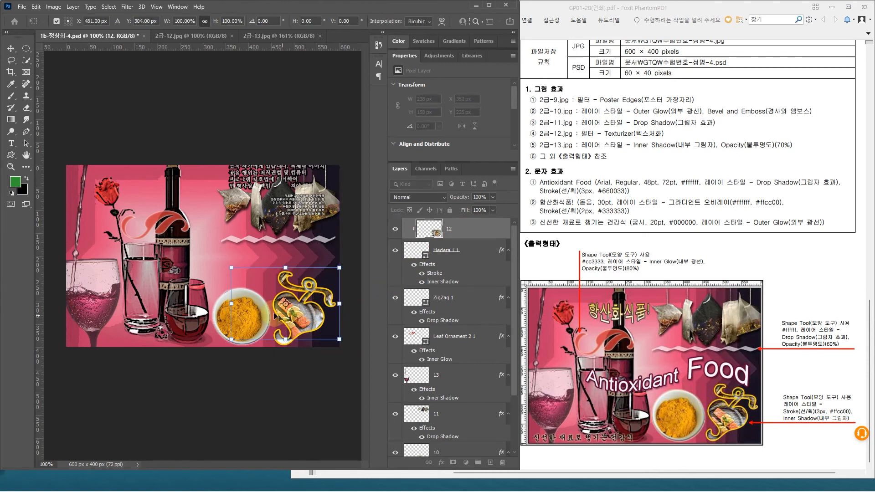
pyautogui.moveTo(231, 268); pyautogui.dragTo(236, 275)
pyautogui.press('Return')
# Step: Add a text layer reading "Antioxidant Food" across the middle of the canvas by pasting the copied title
pyautogui.press('u')
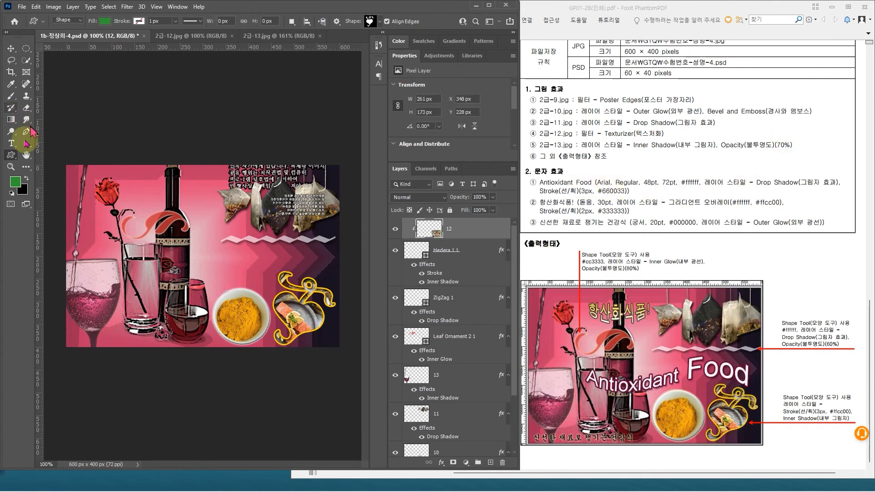
pyautogui.click(12, 144)
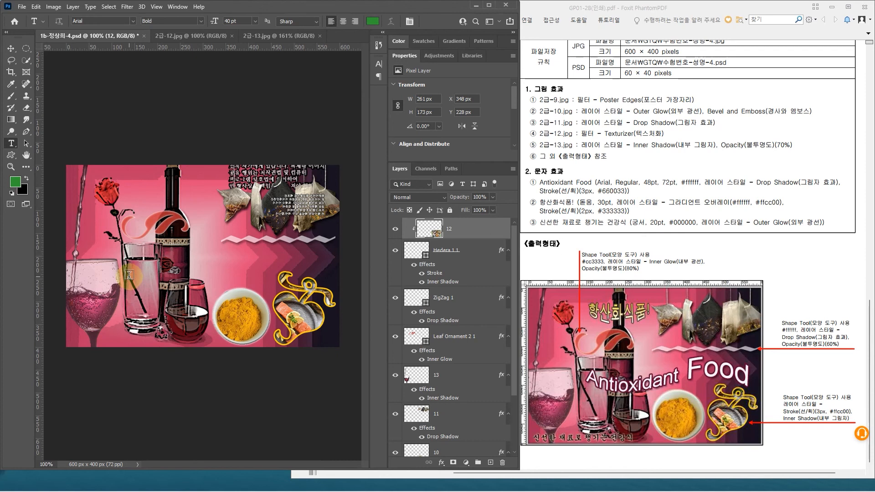
pyautogui.click(167, 318)
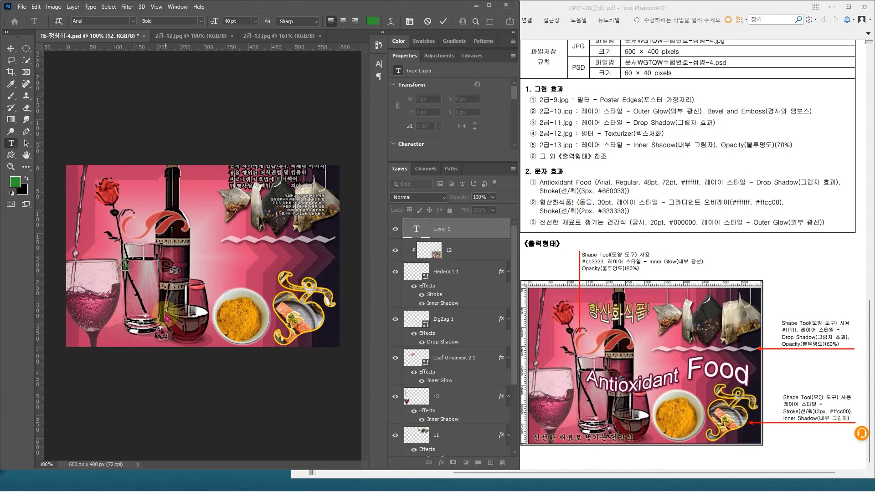
pyautogui.write('Antioxidant Food')
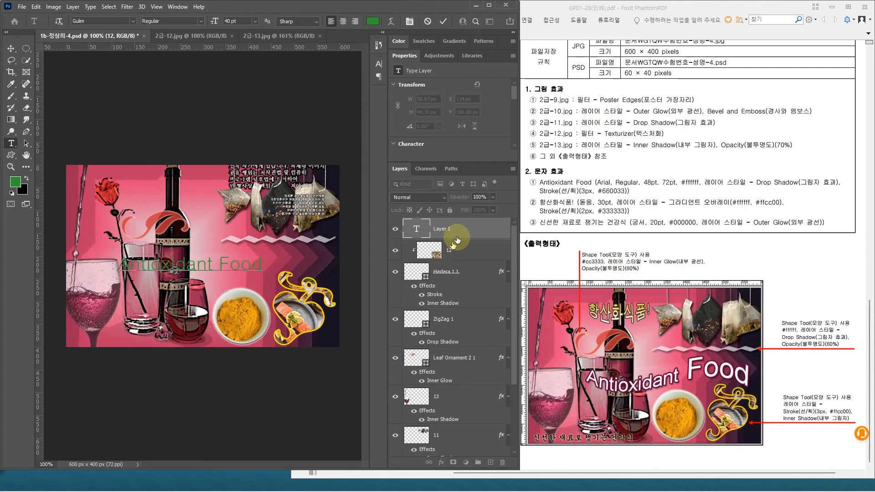
pyautogui.click(473, 229)
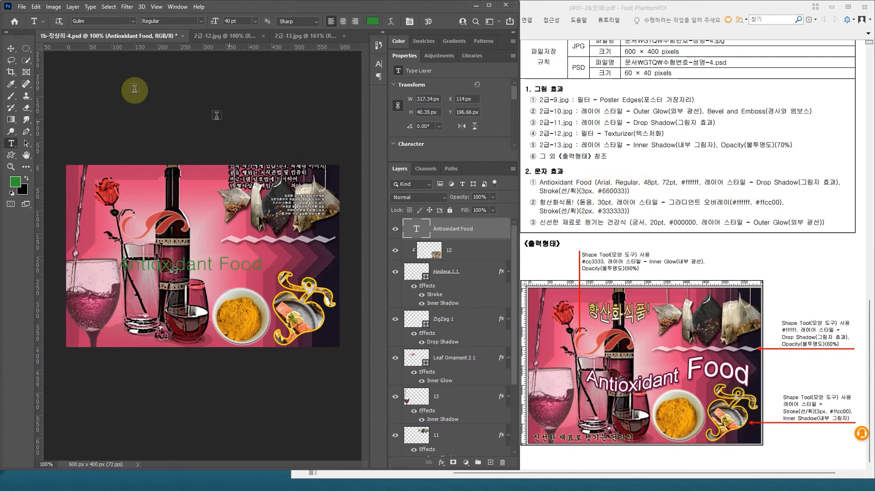
# Step: Set the "Antioxidant Food" text to Arial Regular at 48 pt
pyautogui.click(133, 21)
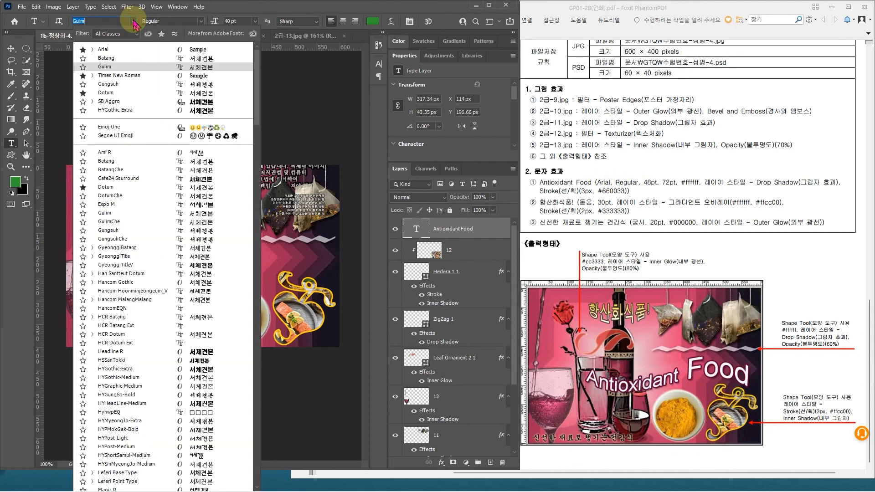
pyautogui.click(109, 51)
pyautogui.click(133, 21)
pyautogui.scroll(-5, 157, 348)
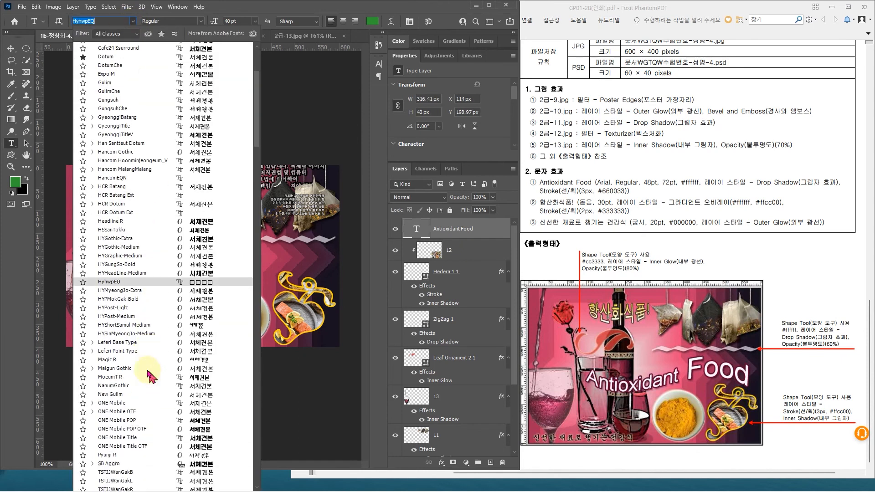
pyautogui.scroll(-3, 148, 376)
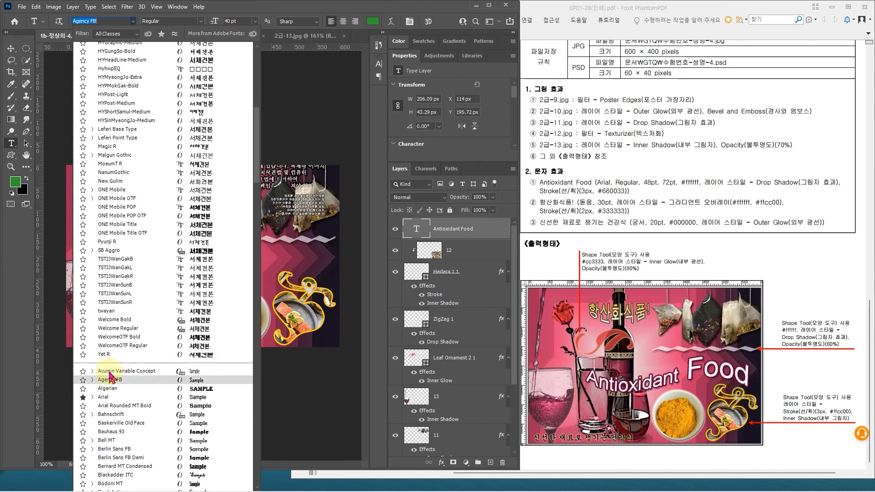
pyautogui.click(105, 400)
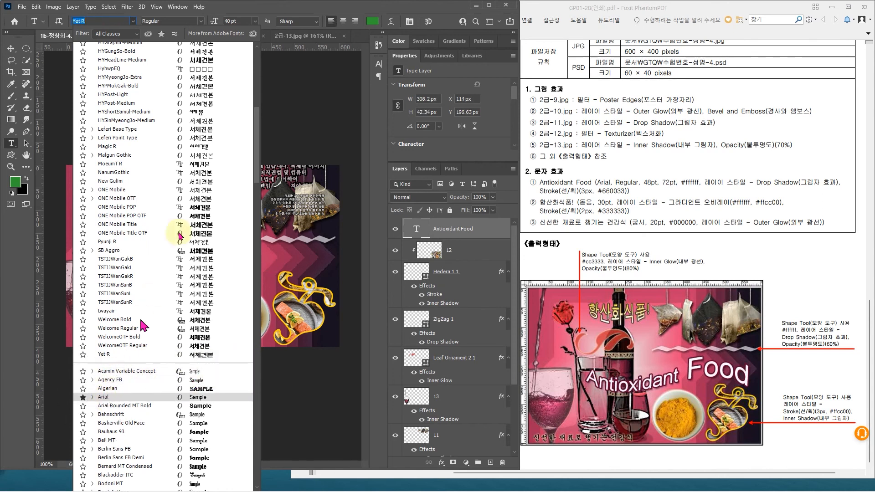
pyautogui.click(237, 6)
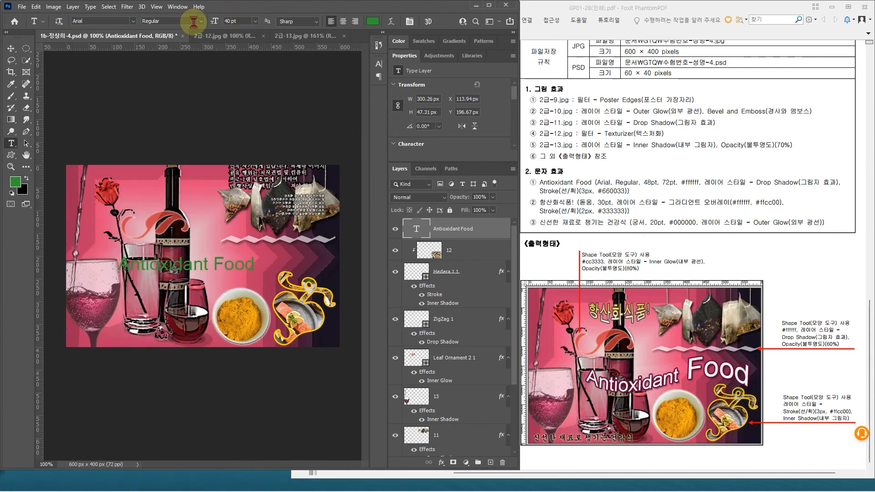
pyautogui.click(227, 21)
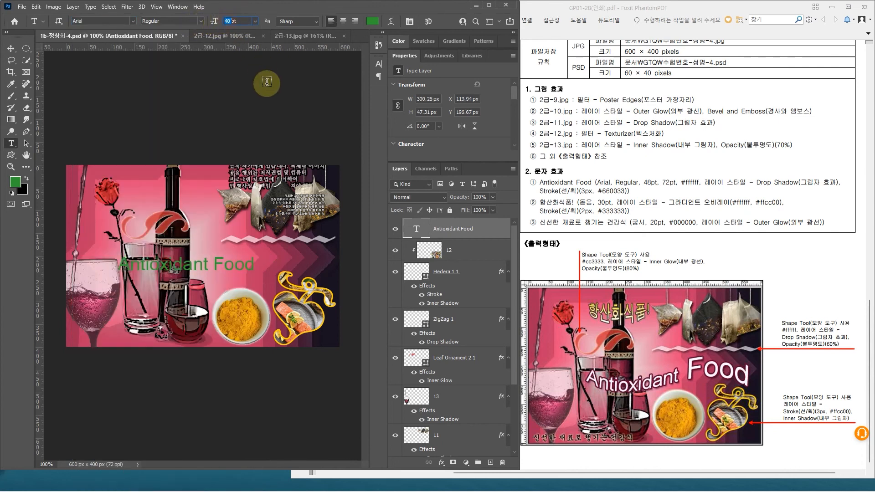
pyautogui.press('Return')
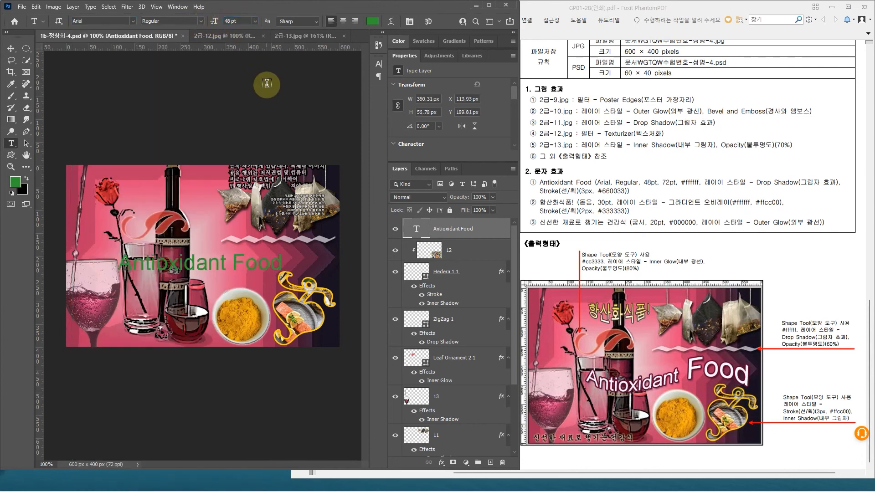
# Step: Set the "Antioxidant Food" text color to white, #ffffff
pyautogui.click(373, 23)
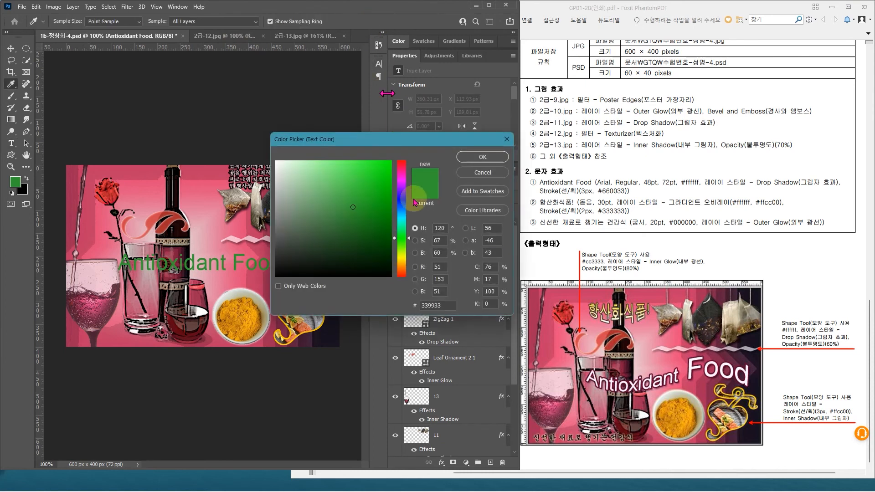
pyautogui.moveTo(282, 167); pyautogui.dragTo(275, 160)
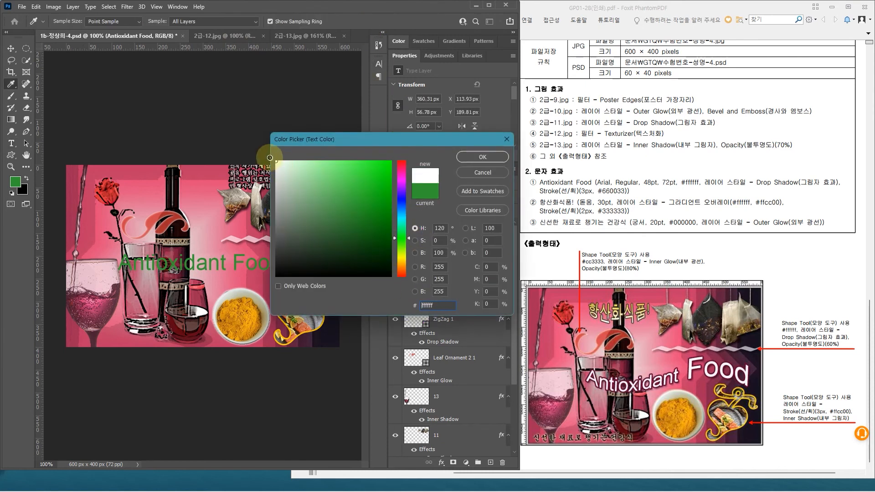
pyautogui.click(440, 304)
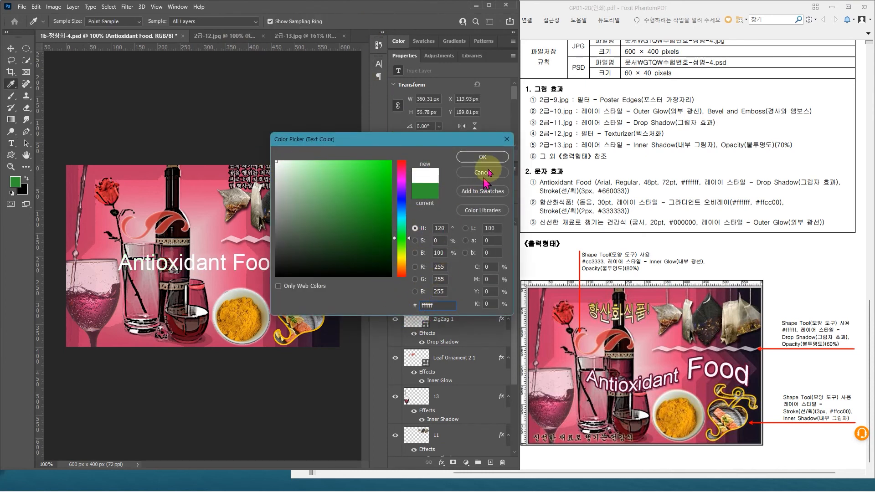
pyautogui.click(493, 161)
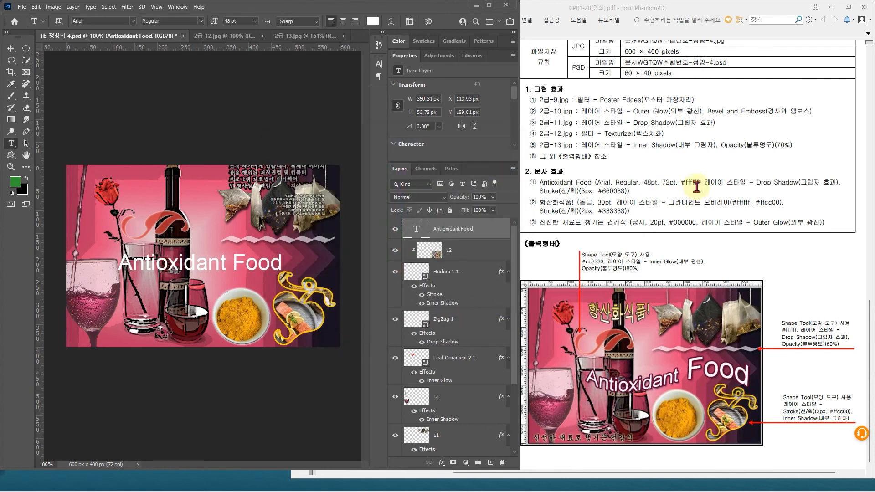
# Step: Apply a Drop Shadow and a 3 px outside Stroke in #660033 to the "Antioxidant Food" text layer
pyautogui.doubleClick(492, 232)
pyautogui.click(404, 335)
pyautogui.moveTo(475, 166); pyautogui.dragTo(458, 233)
pyautogui.click(380, 307)
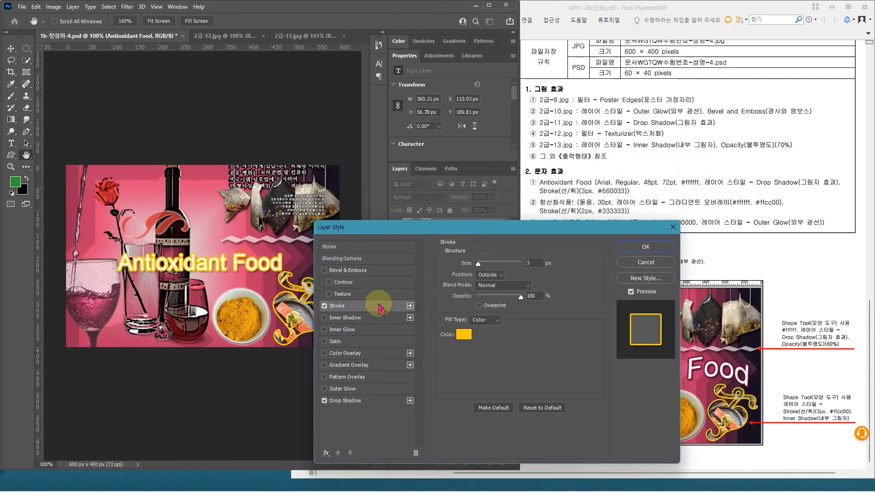
pyautogui.doubleClick(536, 263)
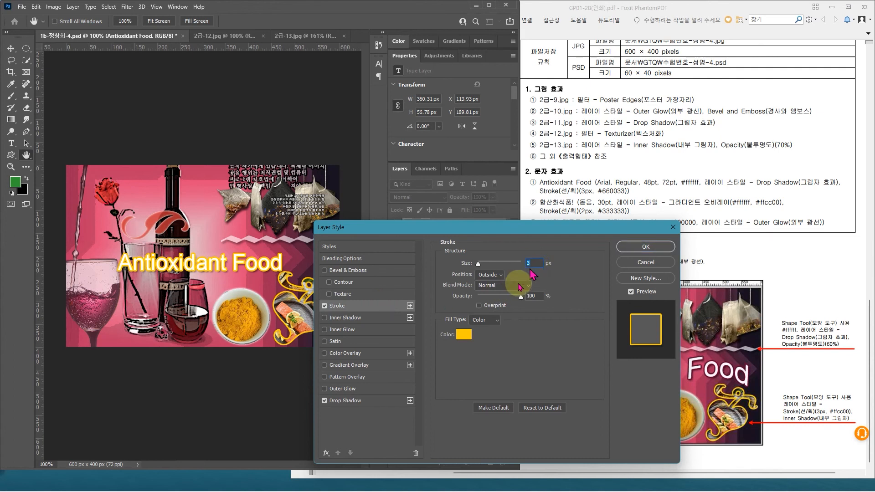
pyautogui.click(464, 335)
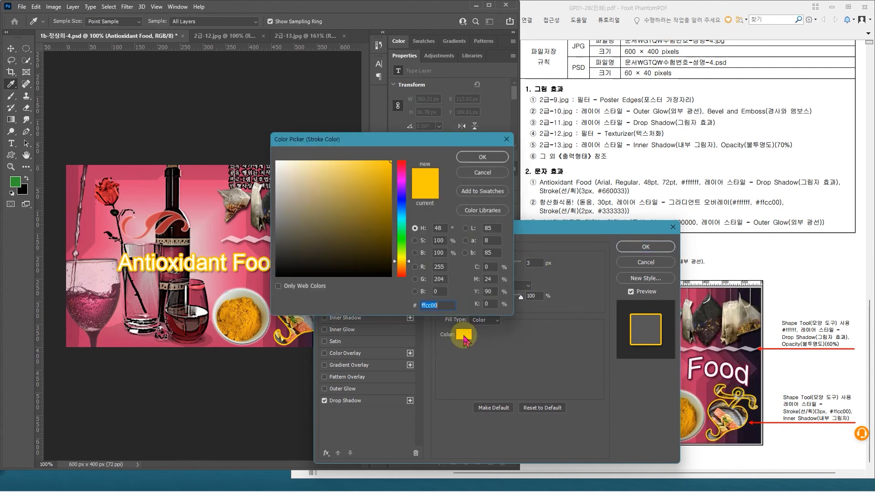
pyautogui.write('660033')
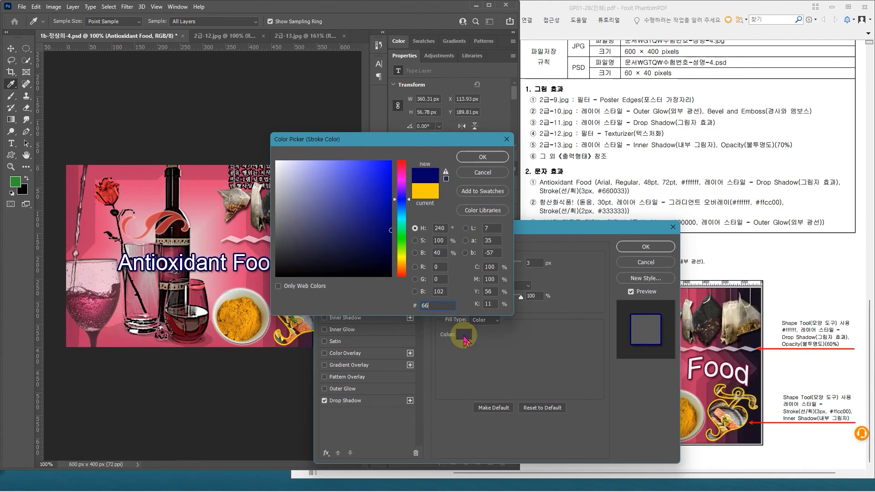
pyautogui.press('Return')
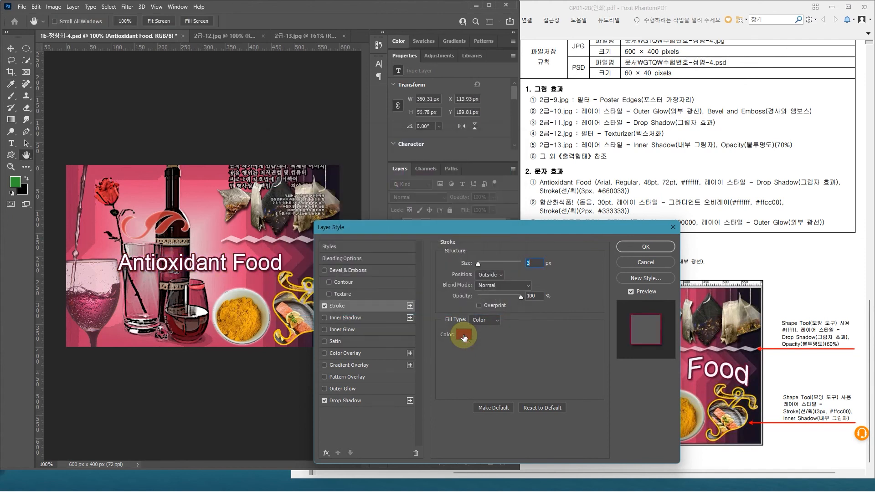
pyautogui.press('Return')
pyautogui.click(569, 295)
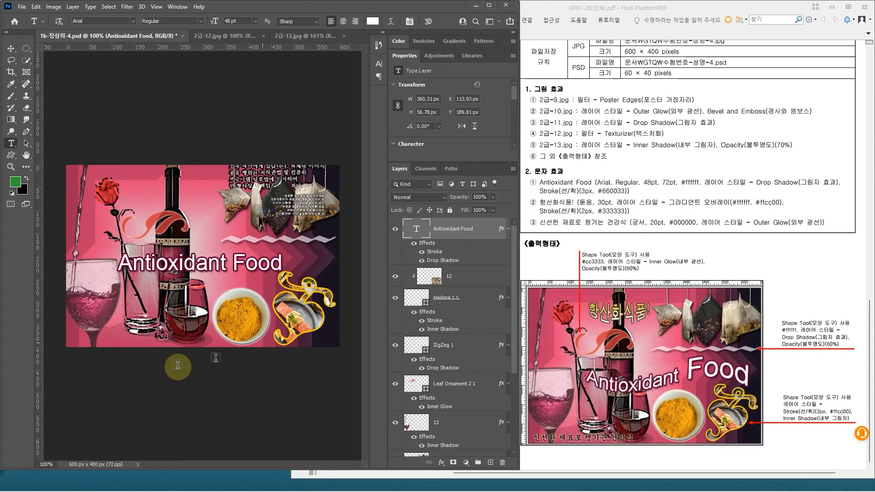
# Step: Warp the "Antioxidant Food" text with the horizontal Flag style at a bend of -50%
pyautogui.click(106, 147)
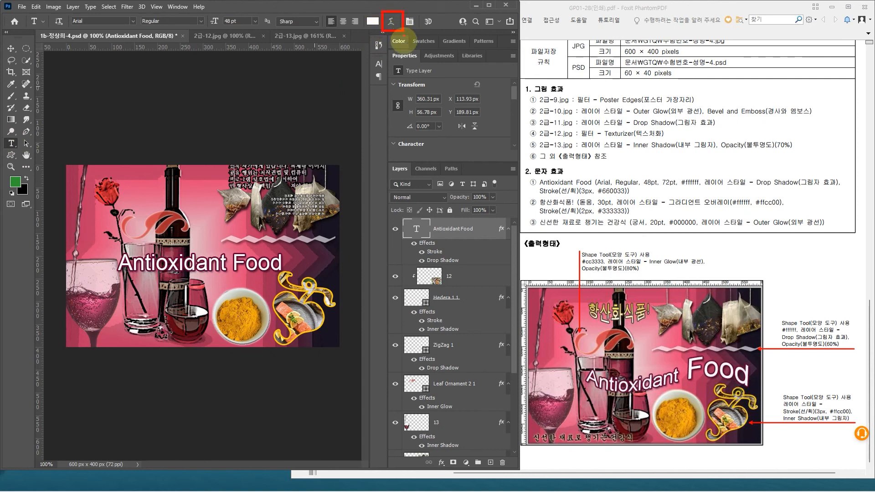
pyautogui.click(393, 22)
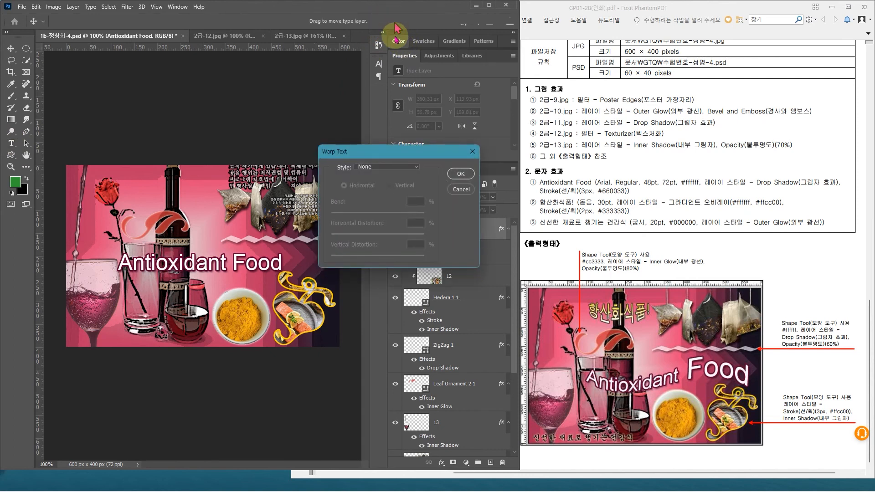
pyautogui.click(385, 168)
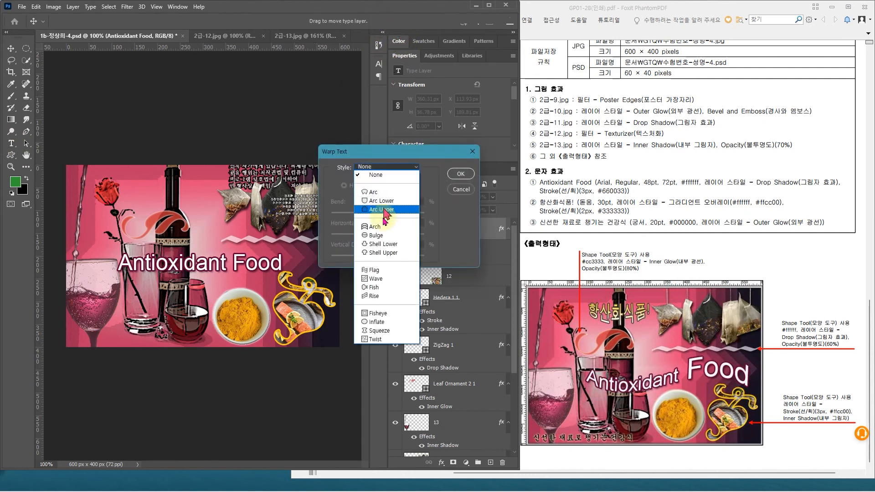
pyautogui.click(374, 271)
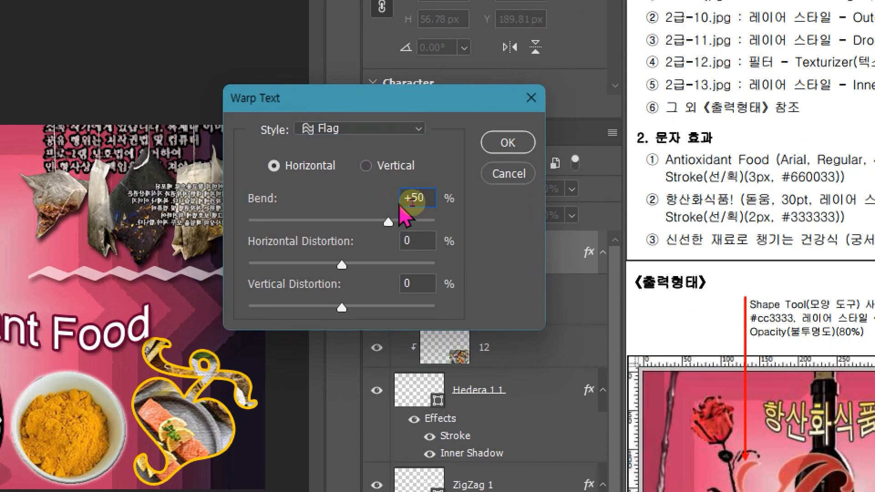
pyautogui.moveTo(414, 198); pyautogui.dragTo(399, 198)
pyautogui.write('-')
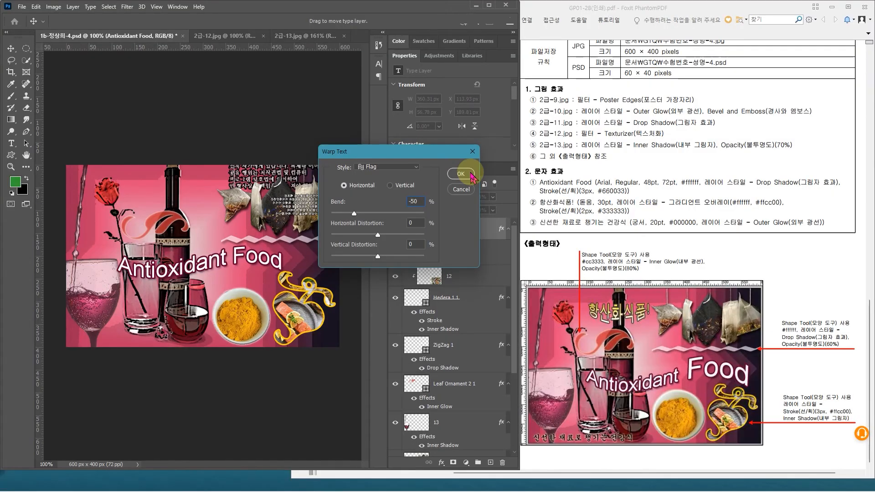
pyautogui.click(462, 174)
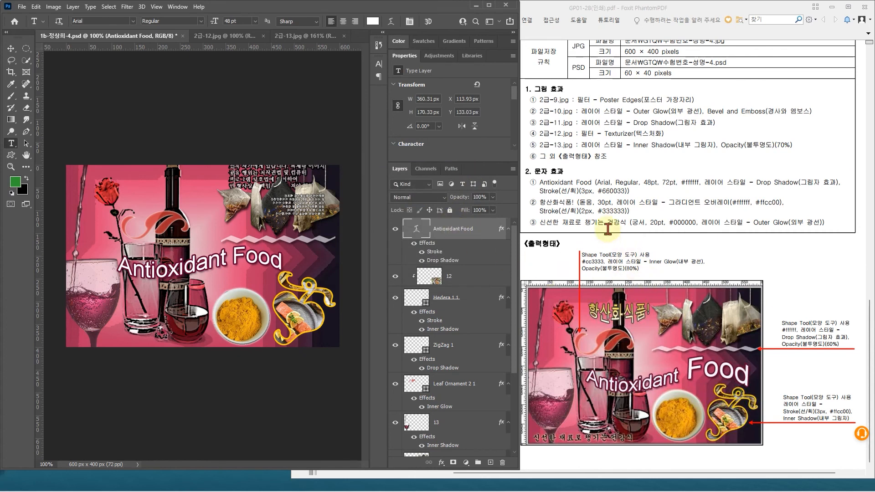
pyautogui.hotkey('ctrl', '2')
pyautogui.moveTo(676, 336)
pyautogui.mouseDown()
pyautogui.moveTo(708, 385)
pyautogui.moveTo(797, 395)
pyautogui.mouseUp()
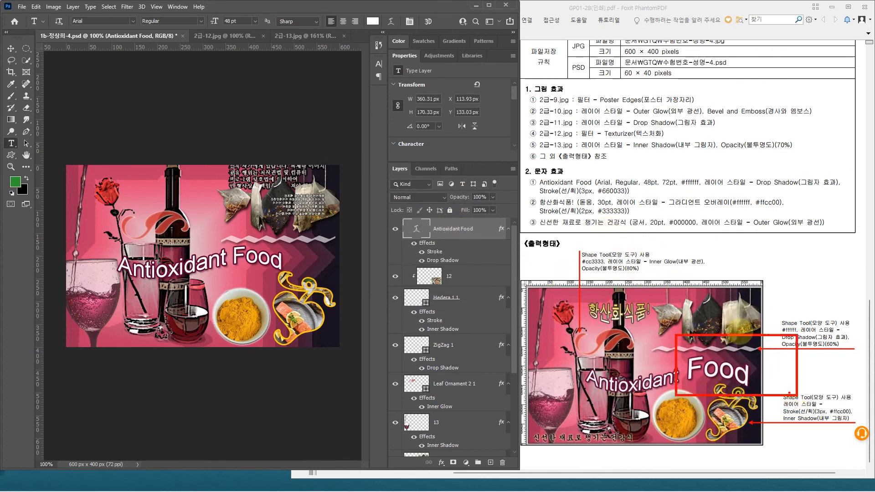
pyautogui.press('Escape')
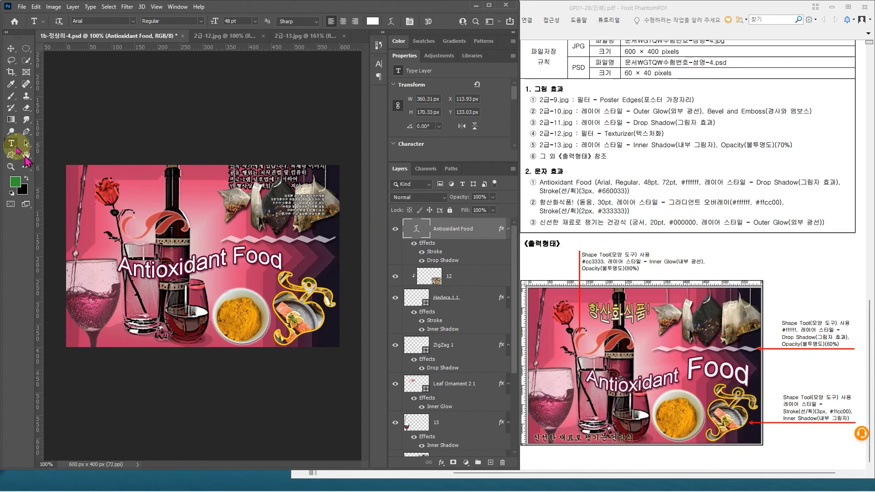
# Step: Enlarge only the word "Food" in the warped title to 72 pt
pyautogui.moveTo(232, 258); pyautogui.dragTo(287, 265)
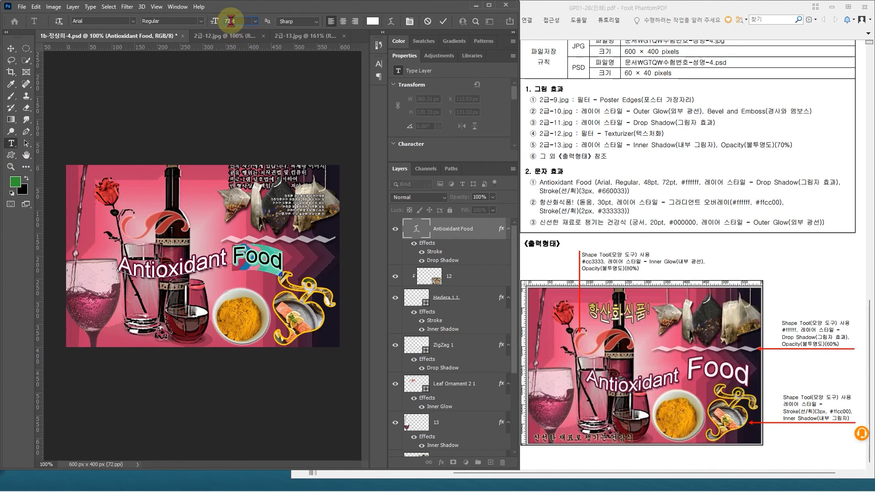
pyautogui.click(231, 20)
pyautogui.write('72')
pyautogui.press('Return')
pyautogui.click(468, 227)
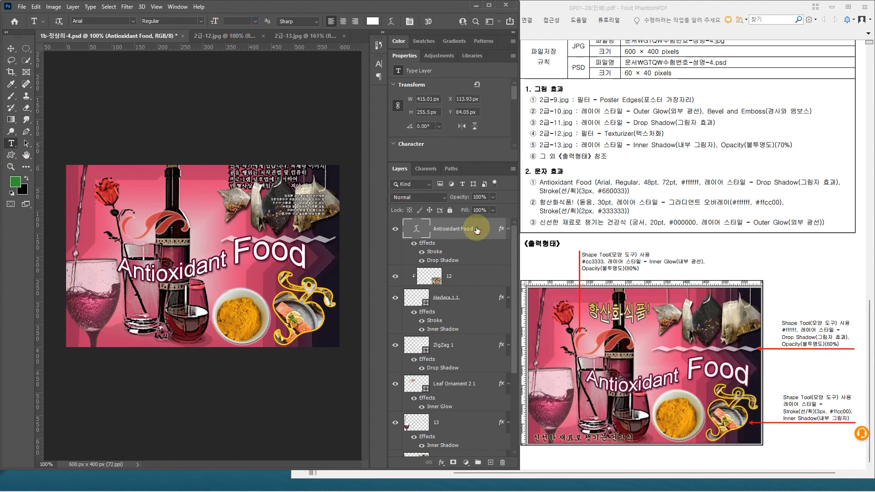
# Step: Move the warped "Antioxidant Food" title slightly right and down to about X 140 px, Y 92 px
pyautogui.hotkey('ctrl', 't')
pyautogui.moveTo(258, 256); pyautogui.dragTo(211, 277)
pyautogui.press('Return')
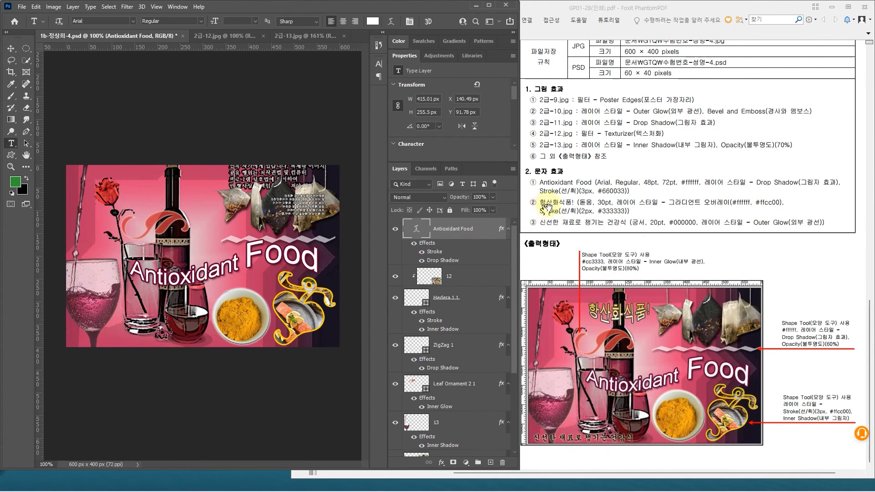
# Step: Add a new text layer reading "항산화식품" near the top of the canvas, starting between the rose and the bottle
pyautogui.click(142, 196)
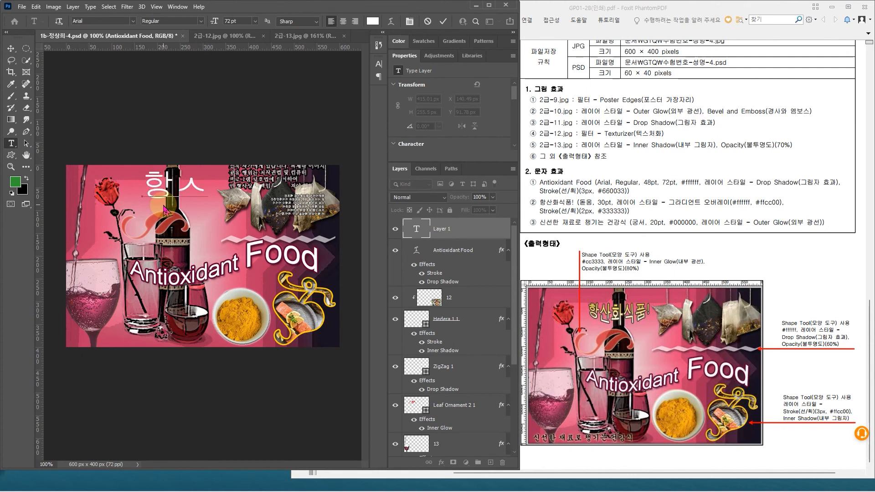
pyautogui.write('항산화식푸')
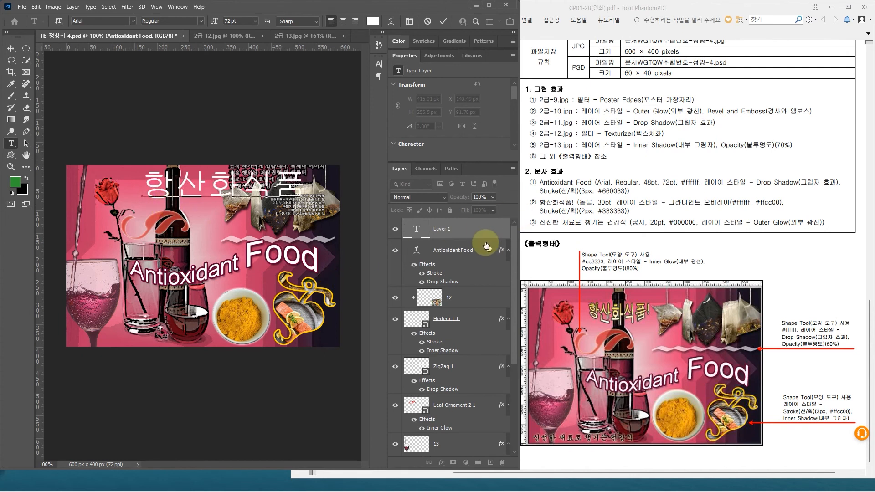
pyautogui.click(483, 238)
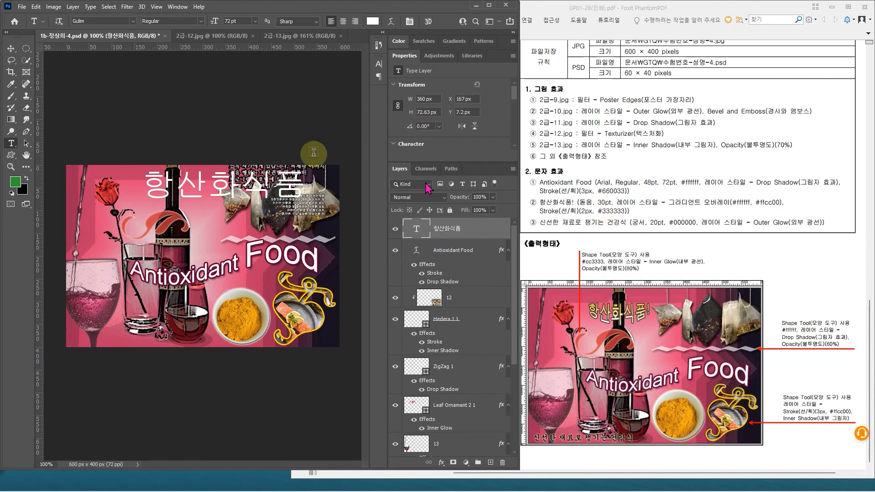
# Step: Set the "항산화식품" text to the Dotum font at 30 pt
pyautogui.click(133, 21)
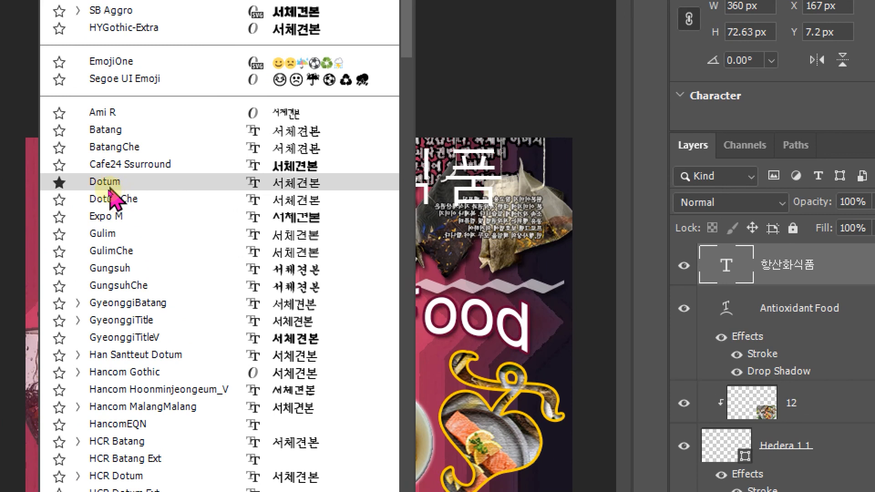
pyautogui.click(109, 187)
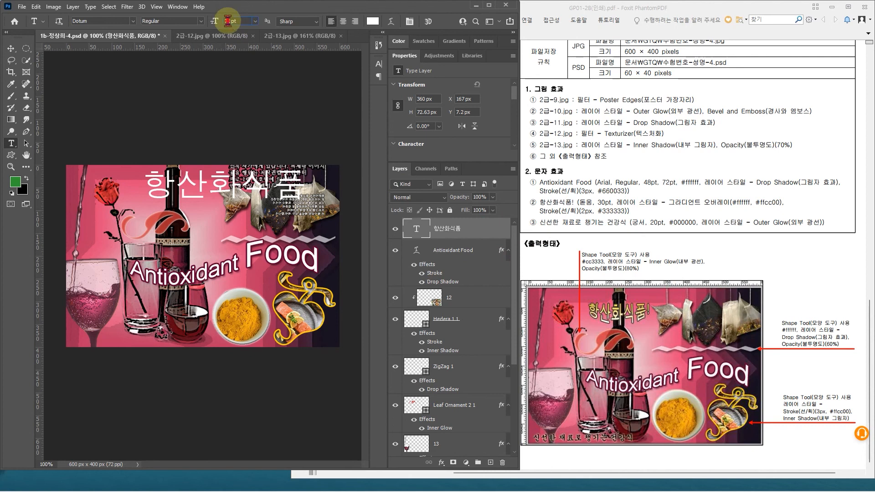
pyautogui.press('Return')
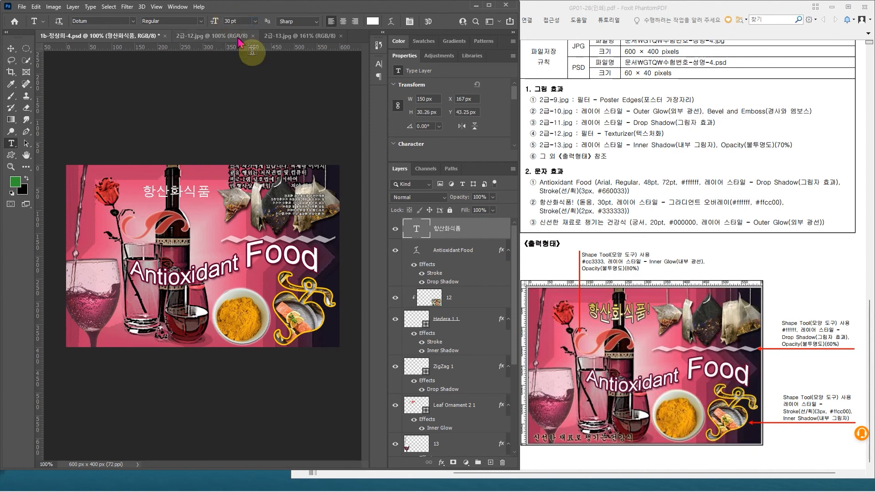
# Step: Add a Gradient Overlay to the "항산화식품" text layer and set the gradient's starting color stop to white
pyautogui.doubleClick(479, 234)
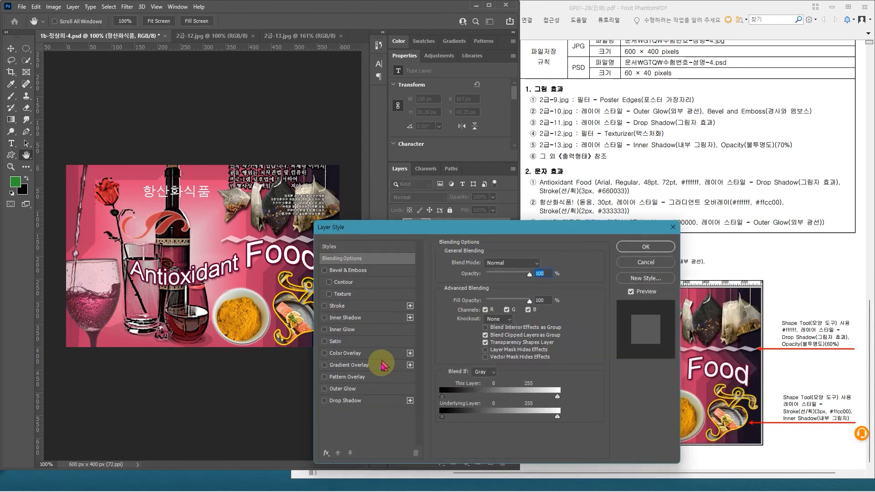
pyautogui.click(382, 365)
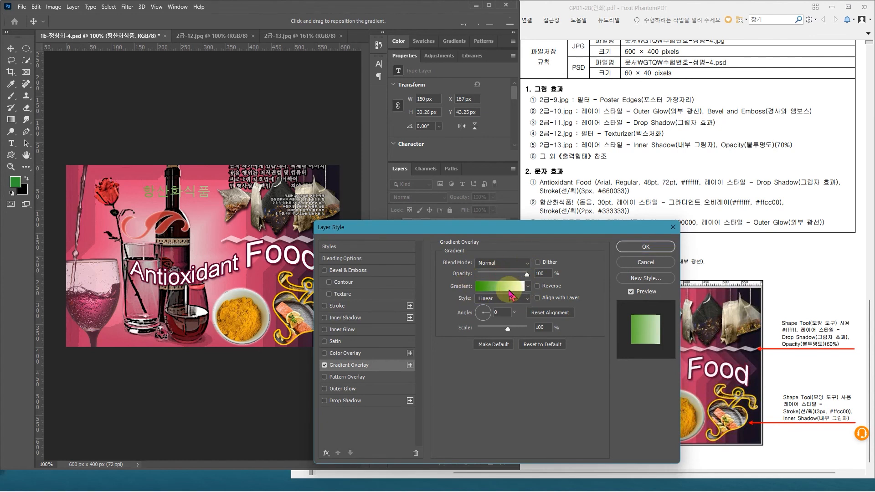
pyautogui.click(508, 293)
pyautogui.click(337, 339)
pyautogui.doubleClick(337, 339)
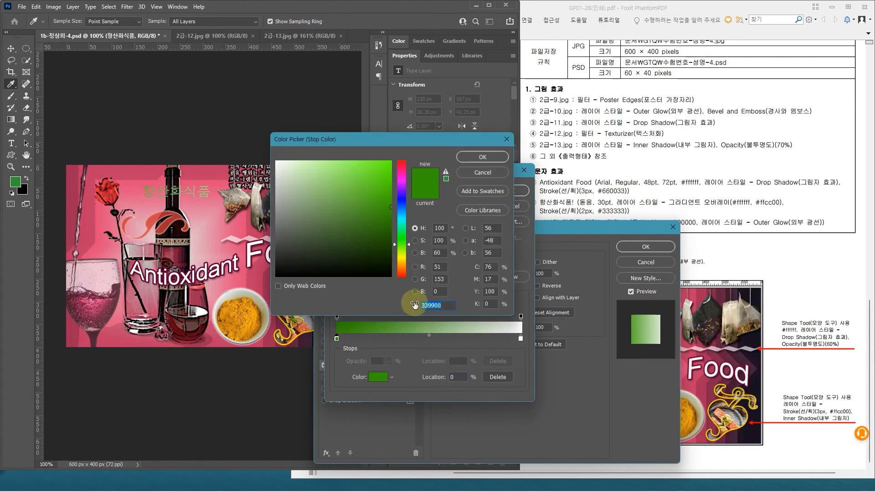
pyautogui.click(281, 164)
pyautogui.moveTo(280, 165); pyautogui.dragTo(266, 153)
pyautogui.click(474, 157)
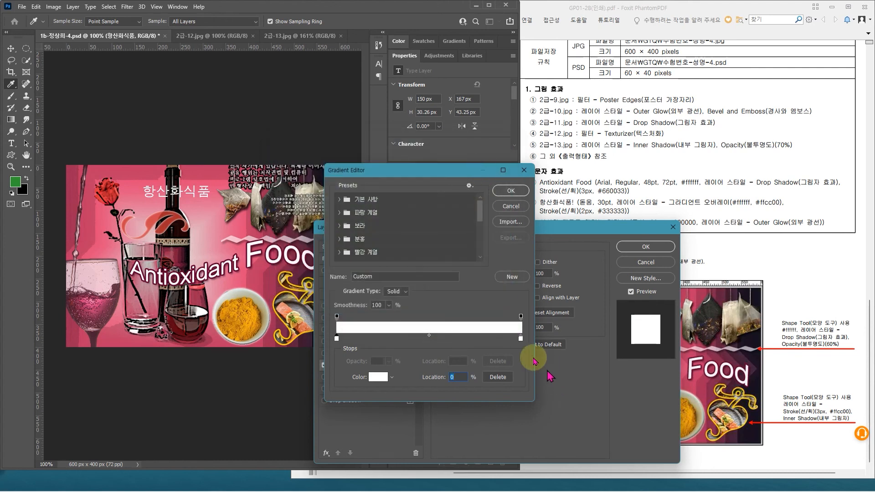
# Step: Set the ending color stop of the text's overlay gradient to #ffcc00
pyautogui.doubleClick(521, 340)
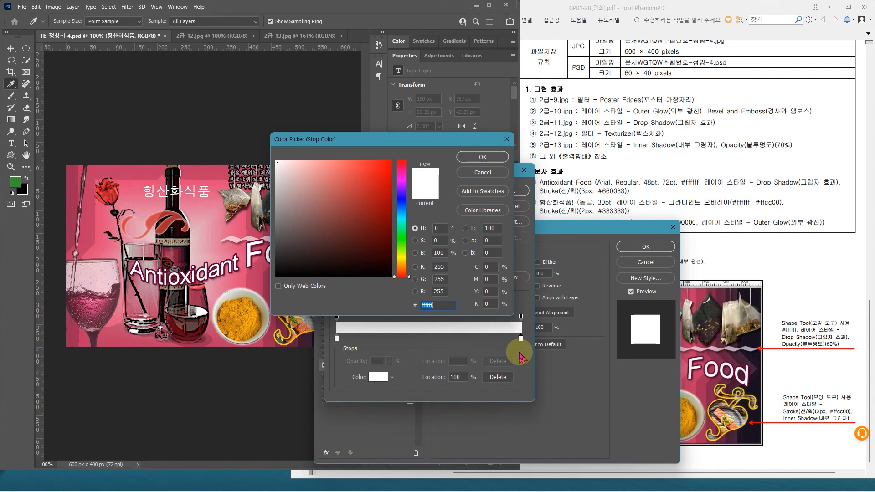
pyautogui.write('000000')
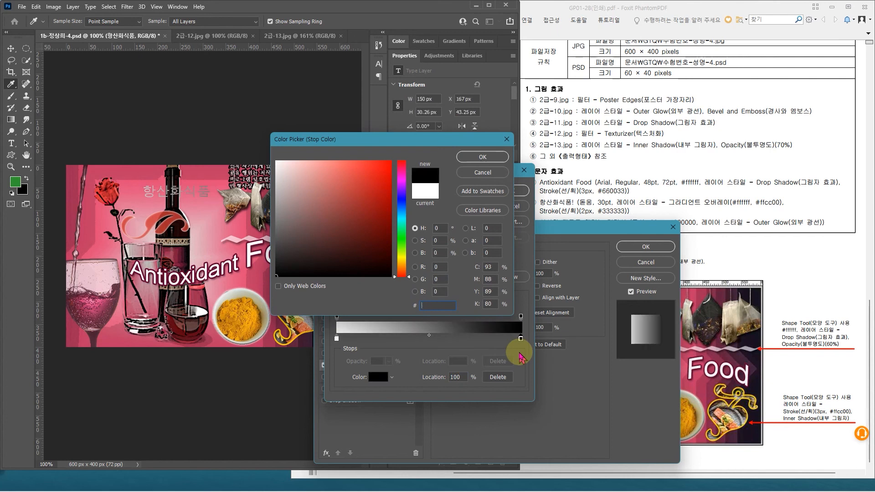
pyautogui.write('ffcc00')
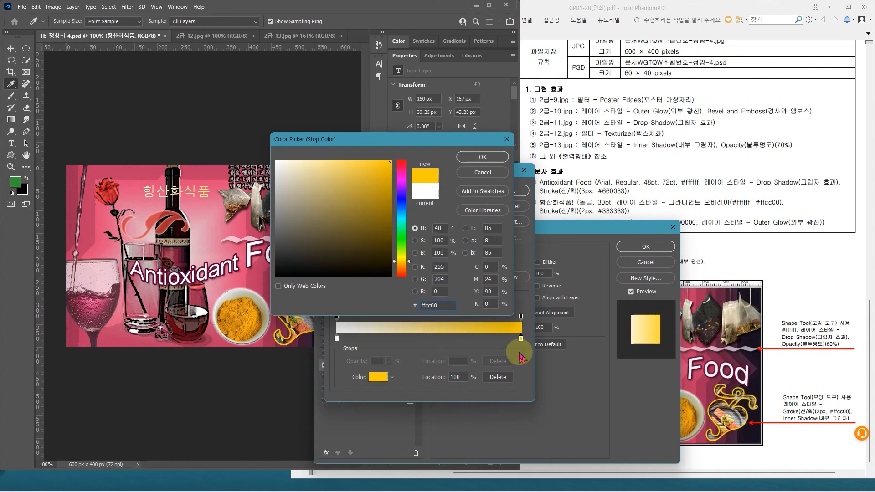
pyautogui.press('Return')
pyautogui.press('Return')
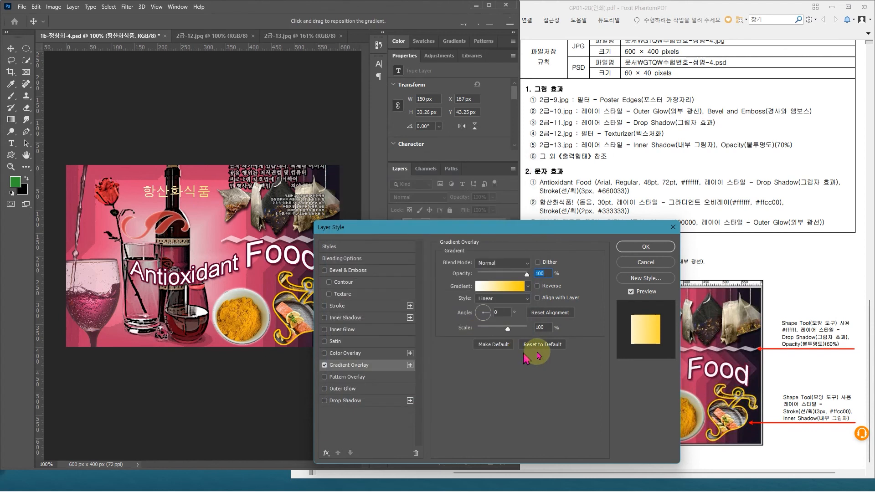
# Step: Add an outside Stroke of 2 px in #333333 to the "항산화식품" text layer
pyautogui.moveTo(547, 233); pyautogui.dragTo(424, 270)
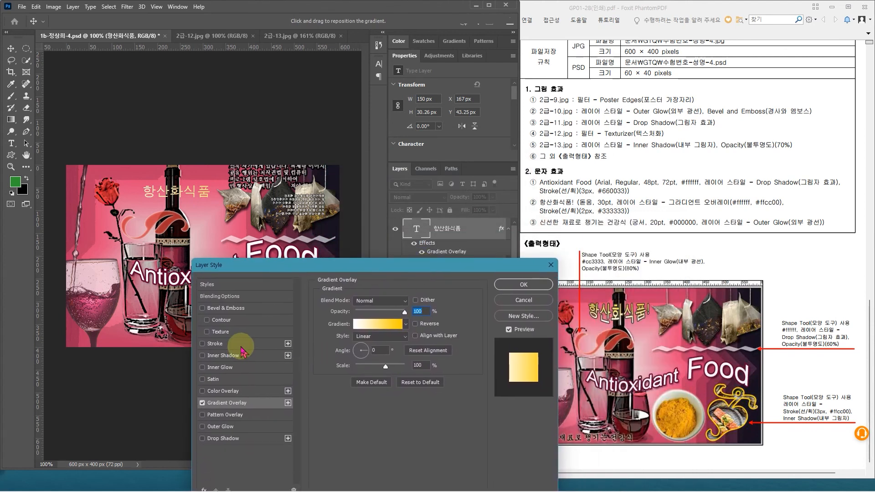
pyautogui.click(227, 344)
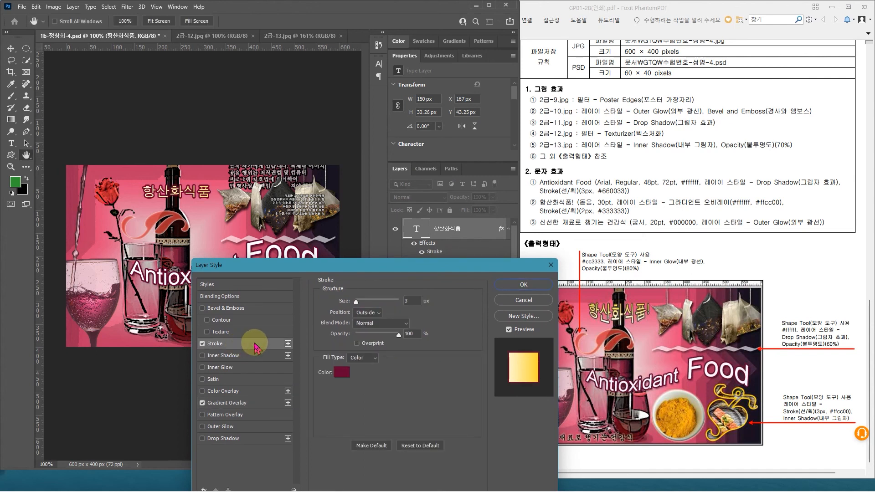
pyautogui.doubleClick(409, 301)
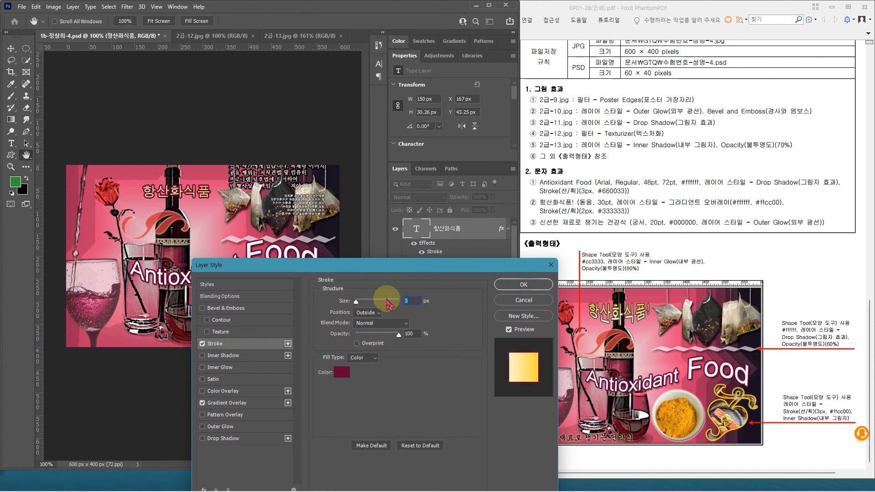
pyautogui.write('2')
pyautogui.click(342, 374)
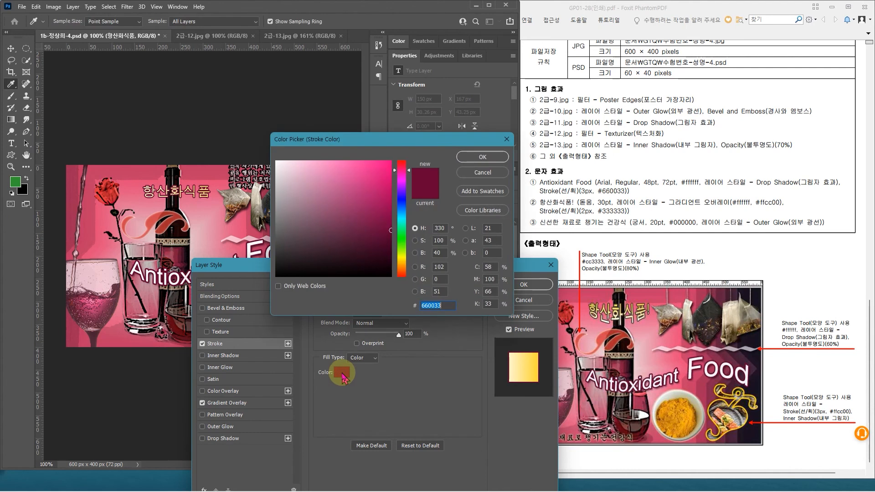
pyautogui.write('333')
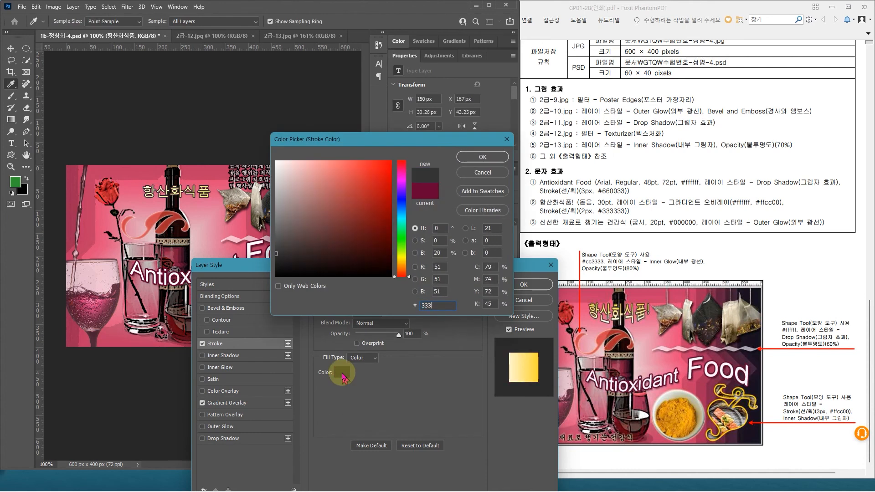
pyautogui.write('333')
pyautogui.press('Return')
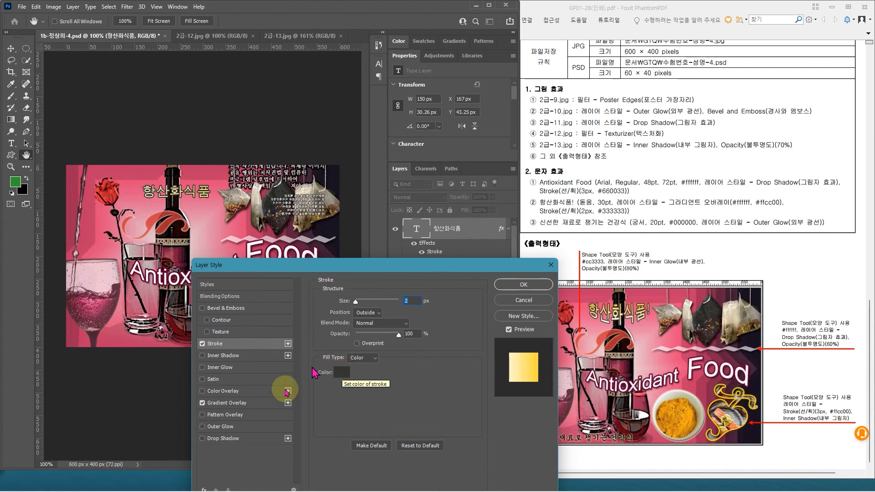
# Step: Set the Gradient Overlay angle of the "항산화식품" text to 90° and apply the layer style
pyautogui.click(232, 403)
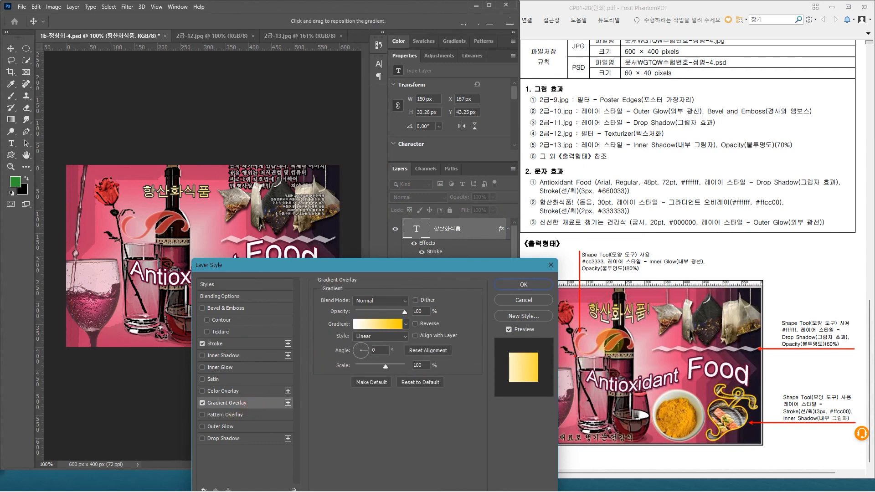
pyautogui.moveTo(615, 329)
pyautogui.mouseDown()
pyautogui.moveTo(636, 328)
pyautogui.moveTo(623, 306)
pyautogui.mouseUp()
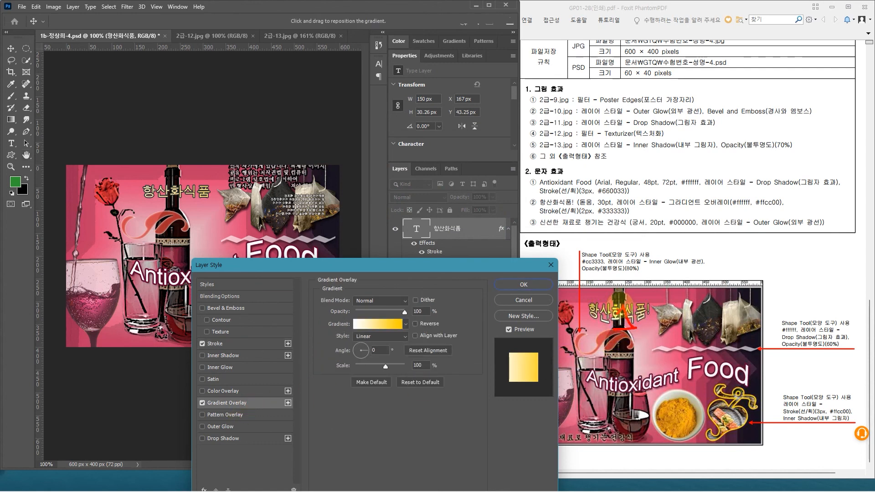
pyautogui.click(365, 326)
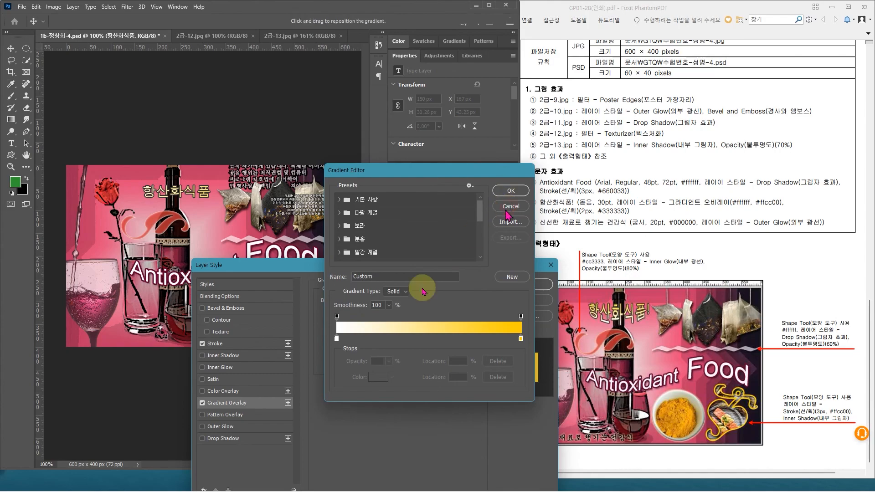
pyautogui.click(510, 210)
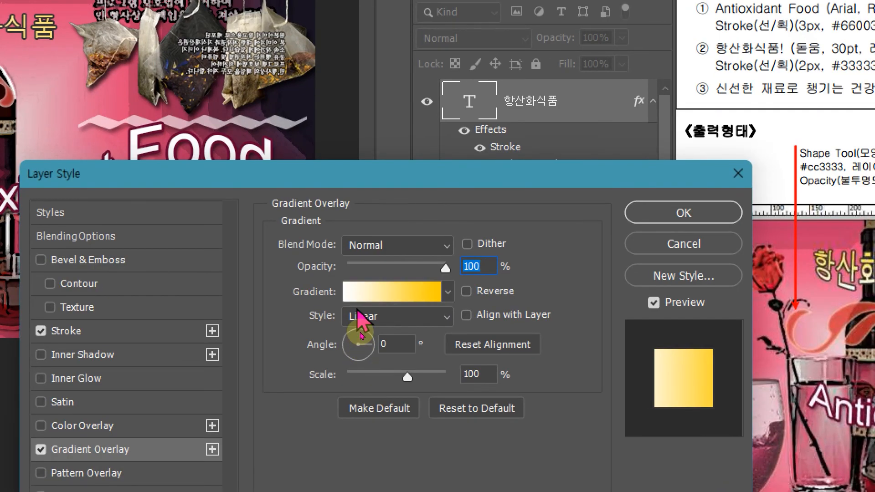
pyautogui.click(361, 341)
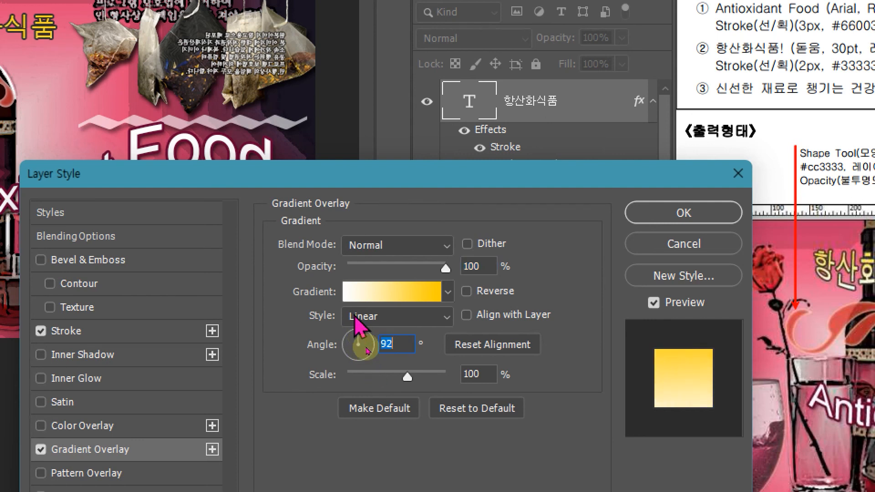
pyautogui.write('90')
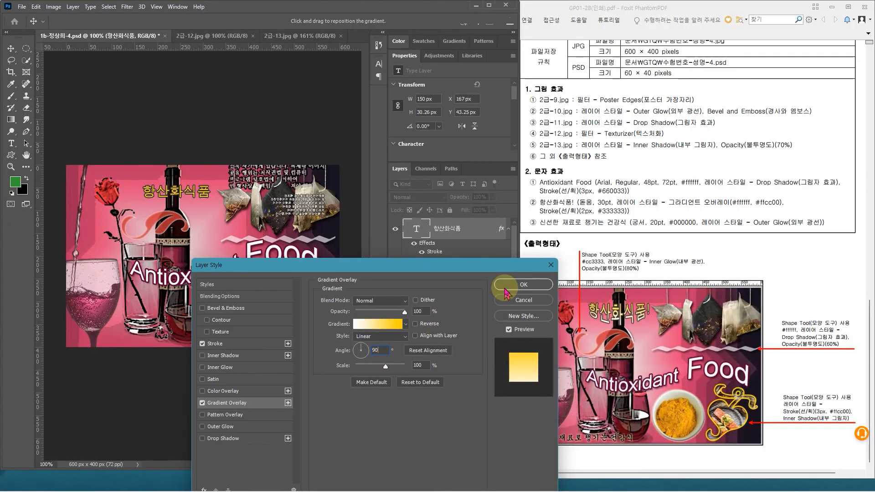
pyautogui.click(511, 289)
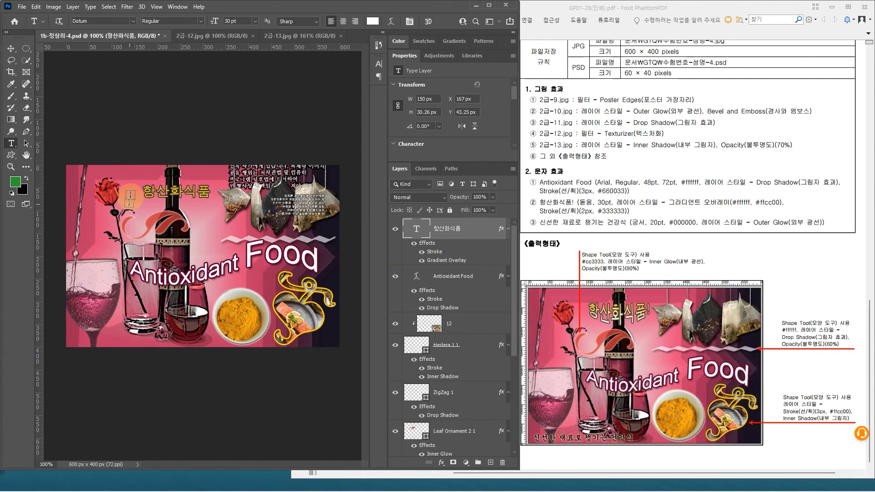
# Step: Turn on Align with Layer for the Gradient Overlay of the "항산화식품" text
pyautogui.doubleClick(478, 231)
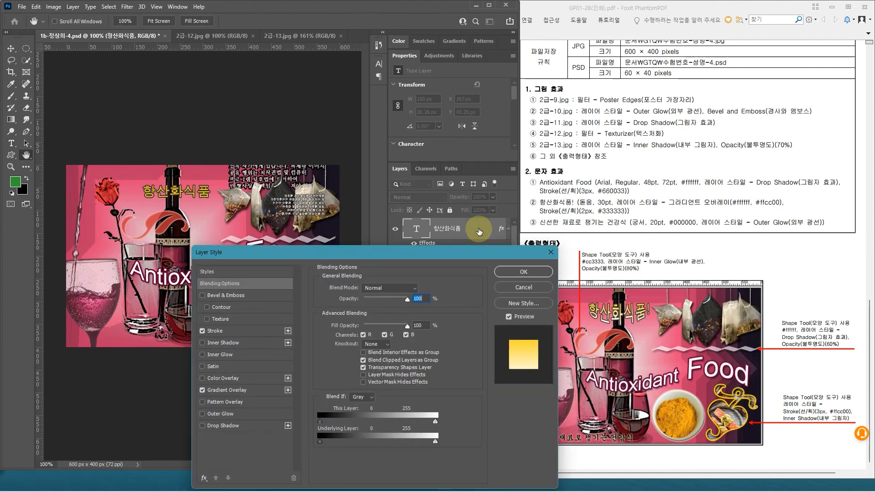
pyautogui.click(262, 392)
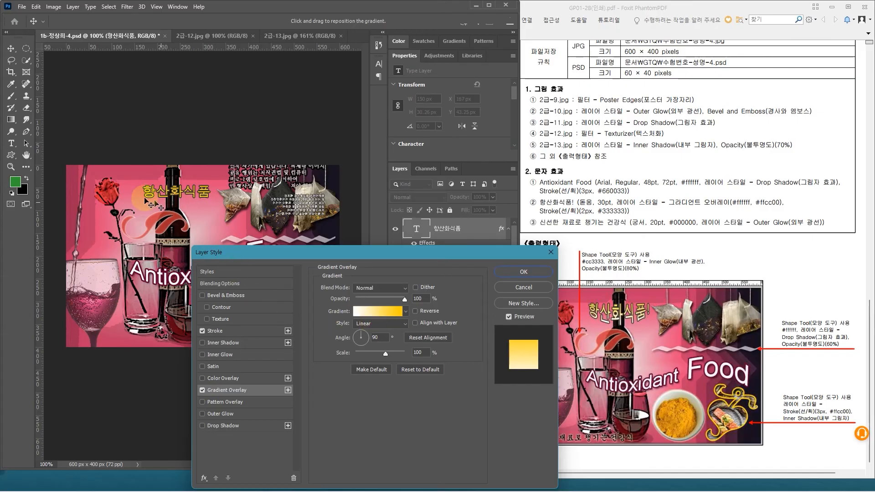
pyautogui.click(415, 324)
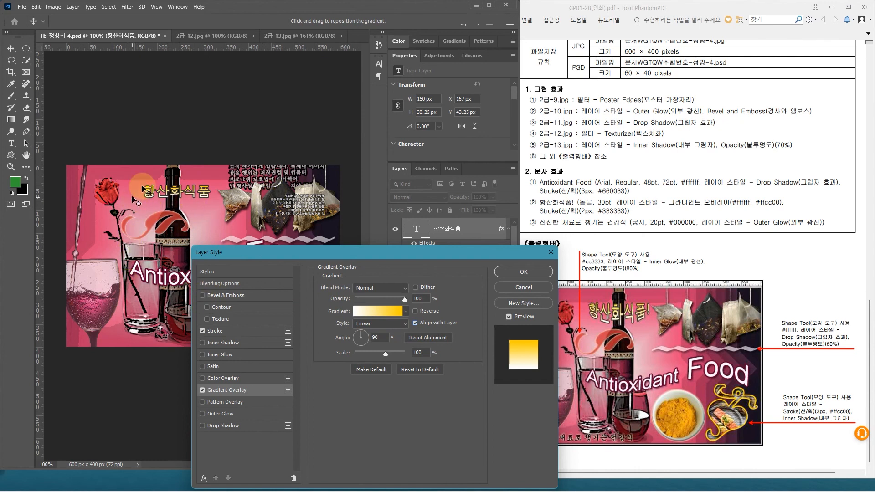
pyautogui.click(511, 276)
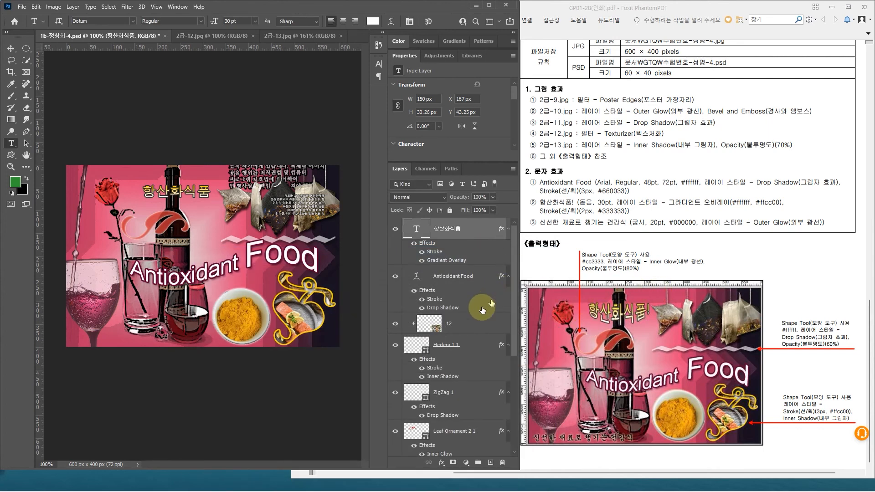
# Step: Append an exclamation mark to the existing text so that it reads "항산화식품!"
pyautogui.click(213, 192)
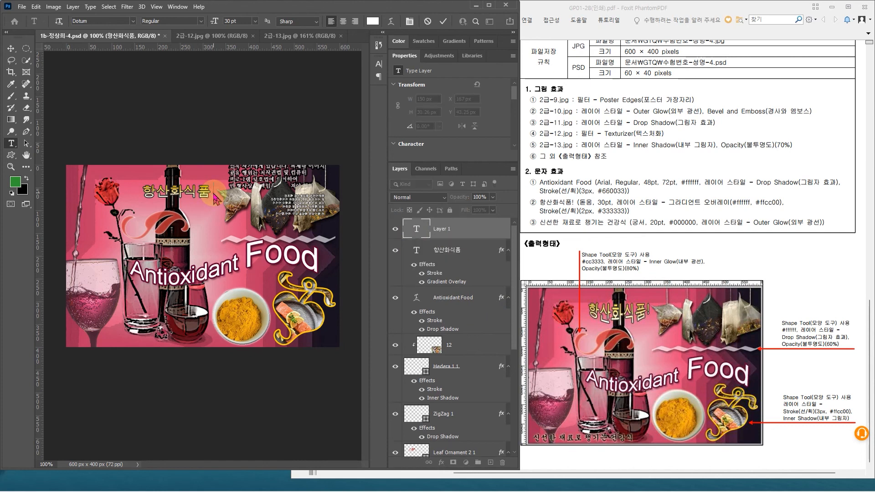
pyautogui.click(205, 223)
pyautogui.click(207, 192)
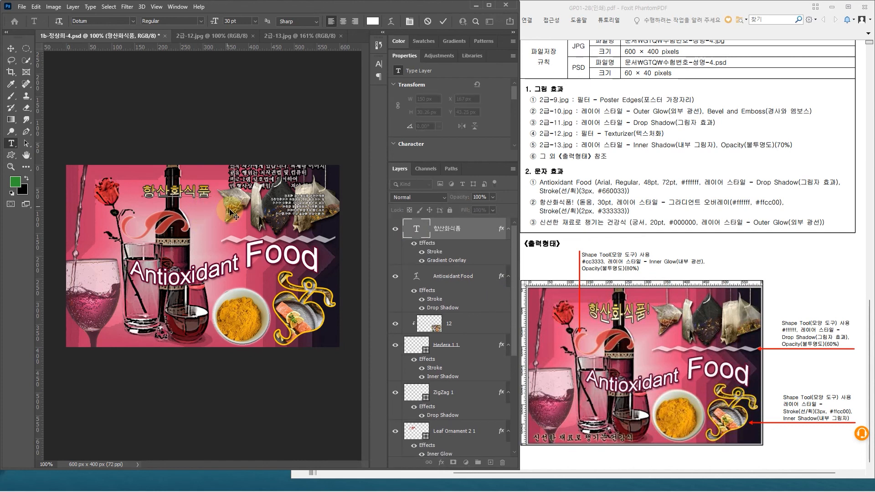
pyautogui.write('!')
pyautogui.click(461, 230)
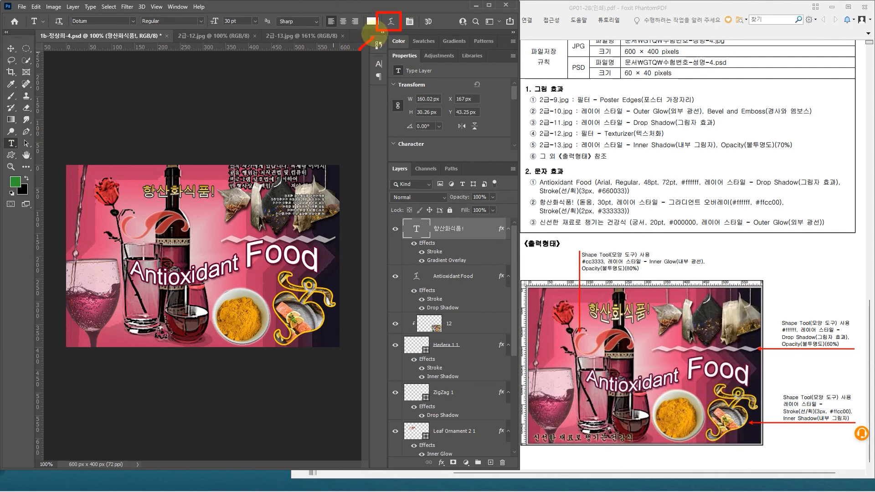
# Step: Warp the "항산화식품!" text with the horizontal Arc Lower style and a +50% bend
pyautogui.click(392, 22)
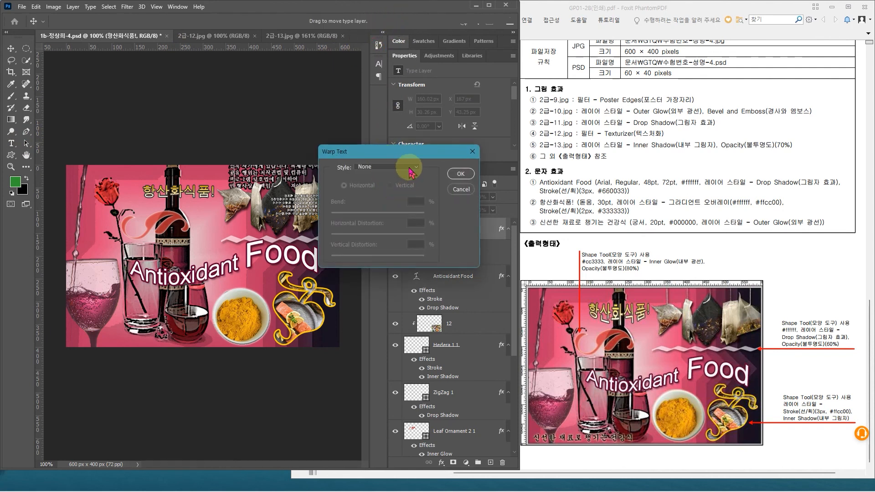
pyautogui.click(403, 167)
pyautogui.click(381, 200)
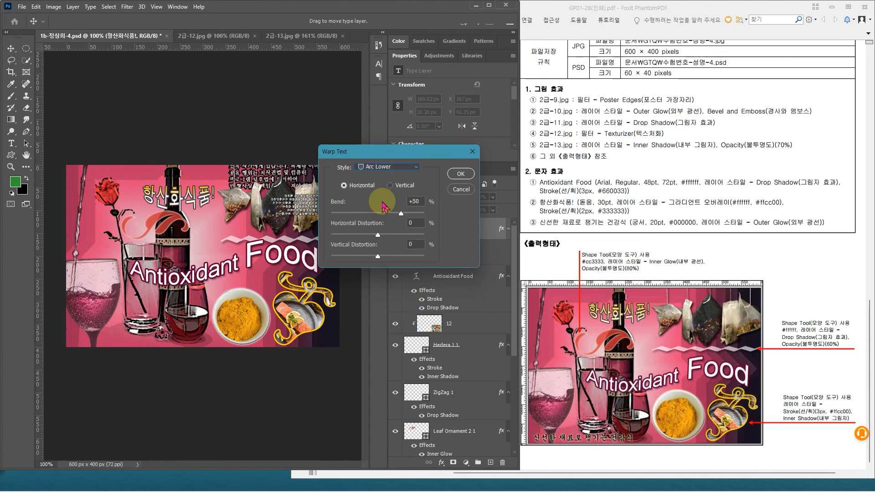
pyautogui.click(387, 167)
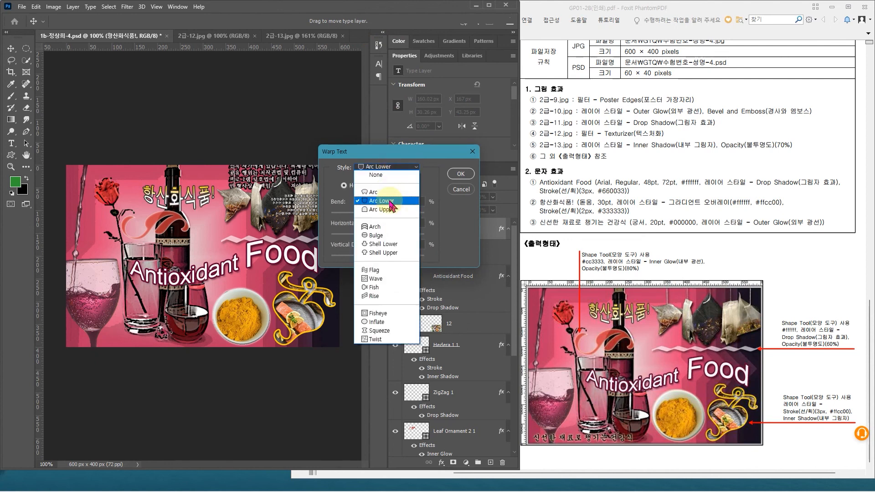
pyautogui.click(459, 176)
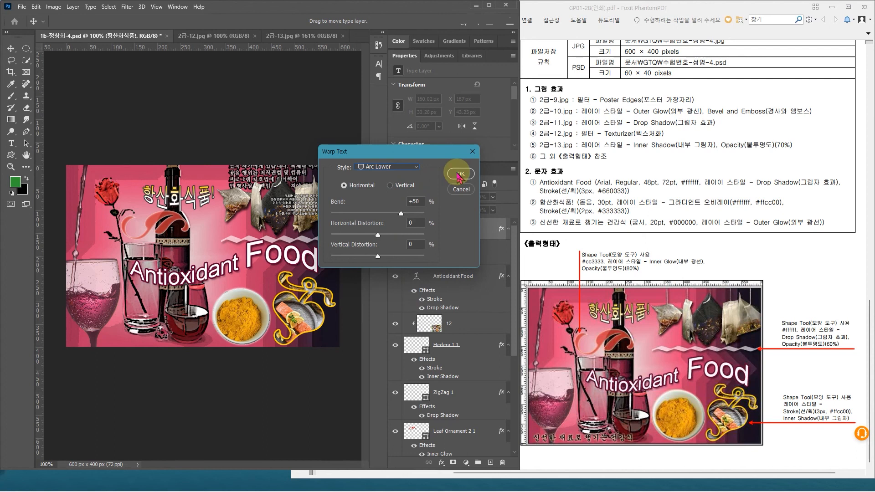
pyautogui.click(459, 176)
# Step: Nudge the warped "항산화식품!" text about 11 px left and 4 px up to match the reference
pyautogui.hotkey('ctrl', 't')
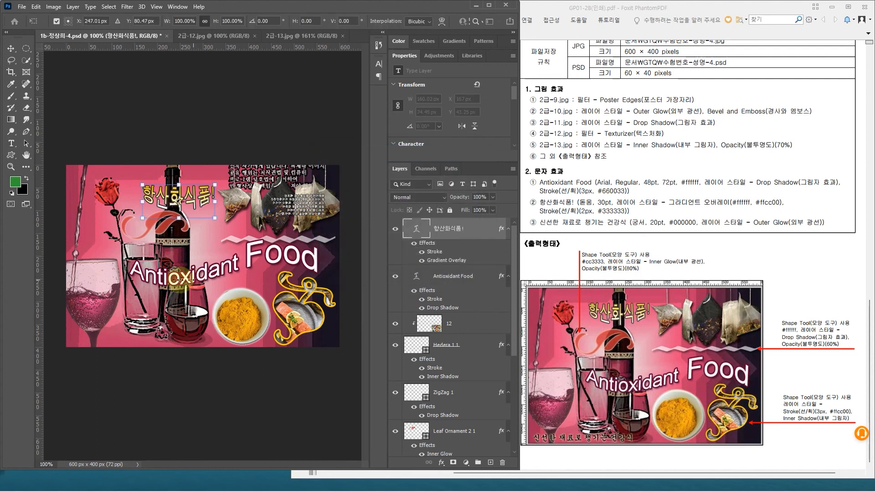
pyautogui.press('Left')
pyautogui.press('Left')
pyautogui.press('Left')
pyautogui.press('Left')
pyautogui.press('Left')
pyautogui.press('Left')
pyautogui.press('Left')
pyautogui.press('Left')
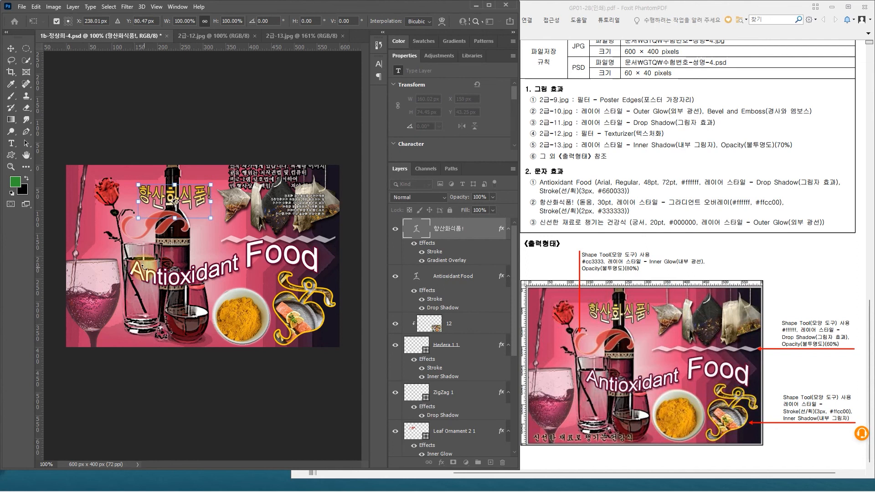
pyautogui.press('Return')
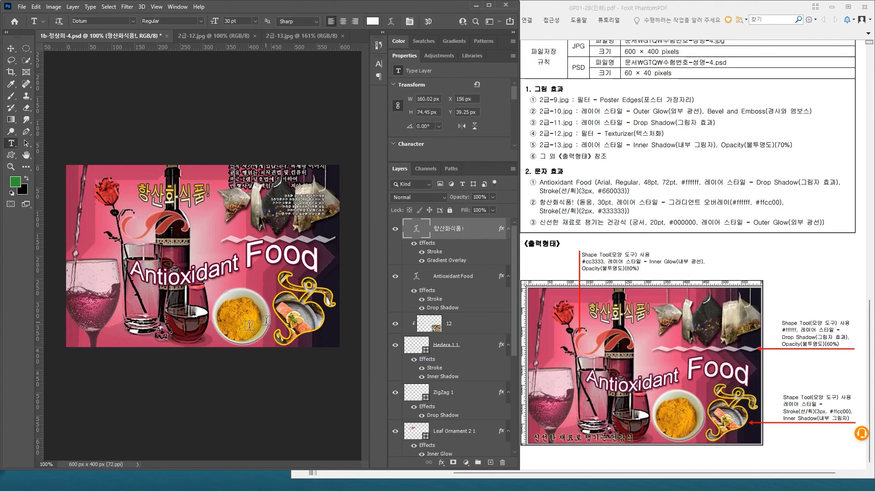
# Step: Add a new text layer reading "신선한 재료로 챙기는 건강식" along the canvas's lower edge, starting below the wine glass
pyautogui.click(80, 336)
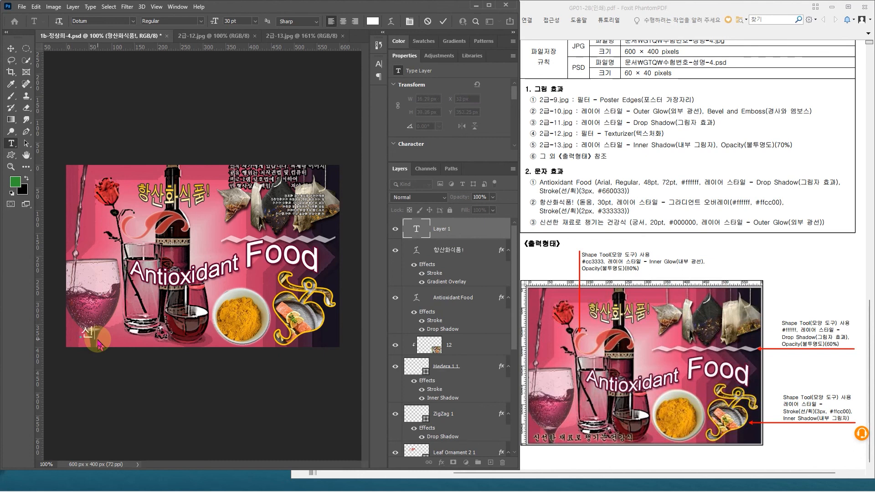
pyautogui.write('신선한 재료로 챙기는 건강식')
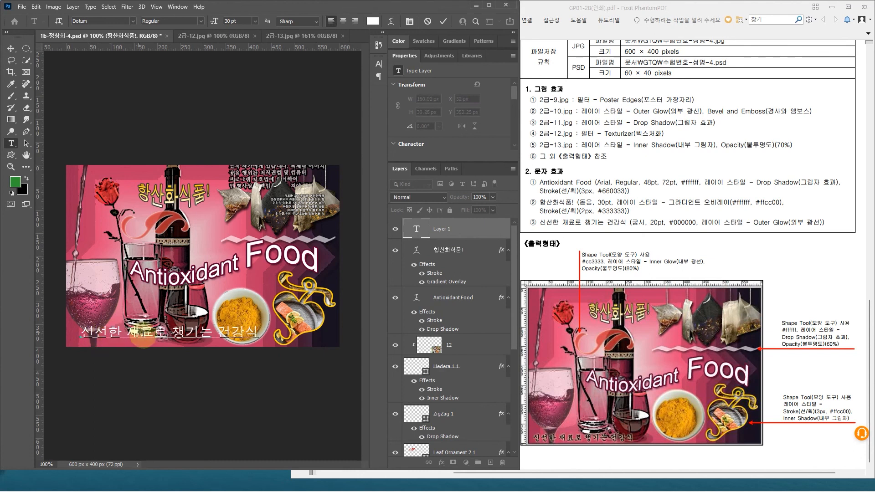
pyautogui.click(467, 233)
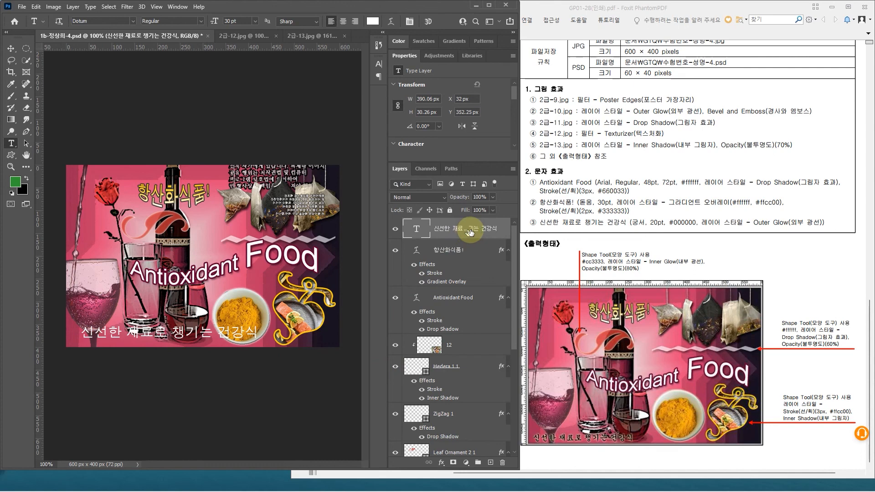
# Step: Format the "신선한 재료로 챙기는 건강식" text in Gungsuh at 20 pt and colour it black
pyautogui.click(132, 21)
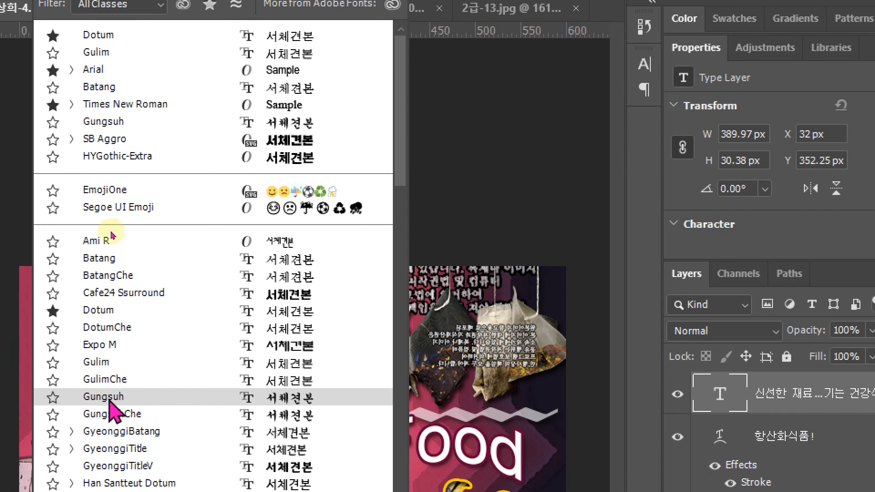
pyautogui.click(110, 399)
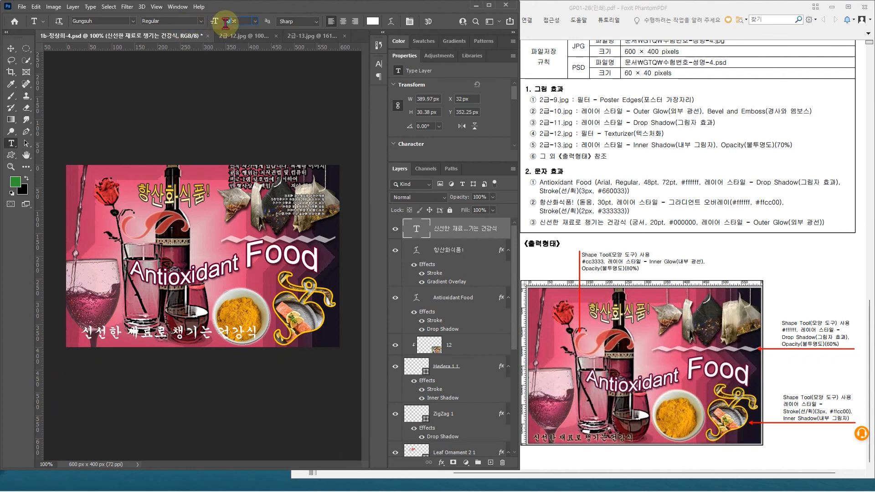
pyautogui.write('20')
pyautogui.press('Return')
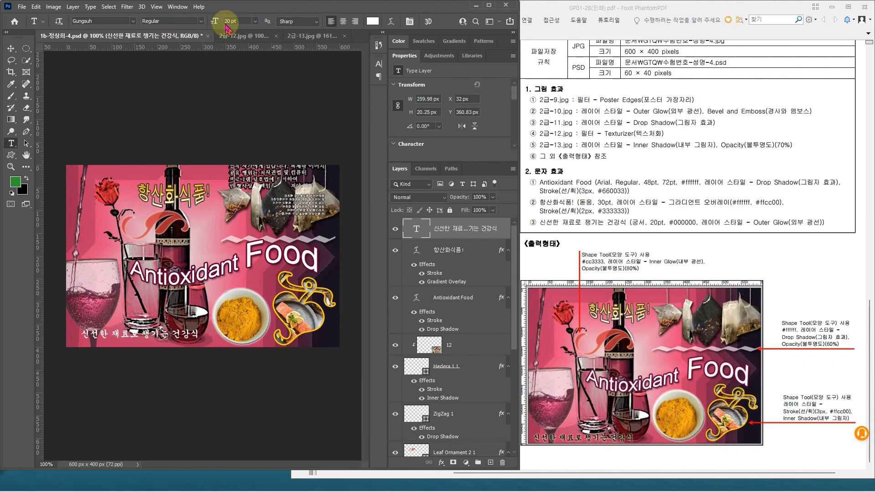
pyautogui.click(373, 22)
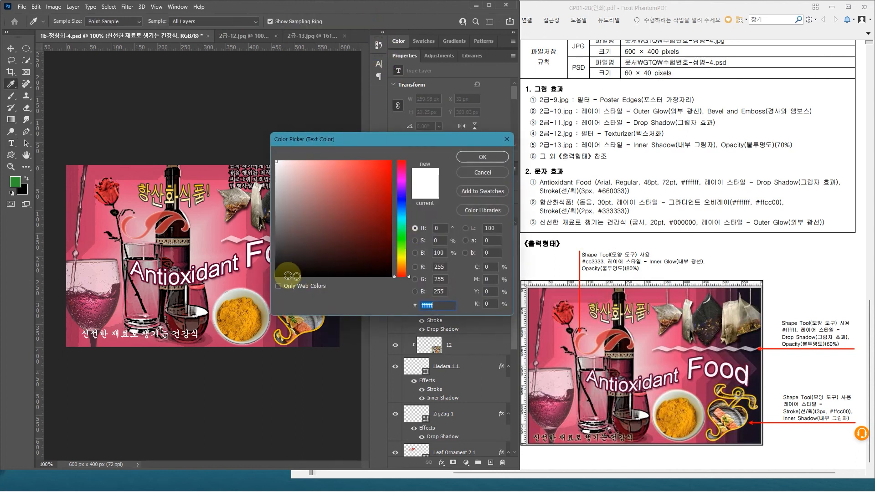
pyautogui.moveTo(370, 269); pyautogui.dragTo(368, 280)
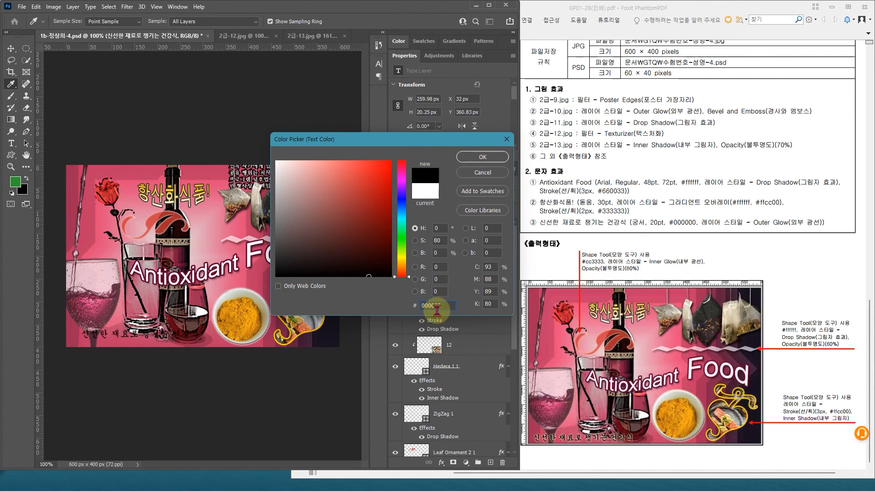
pyautogui.click(483, 157)
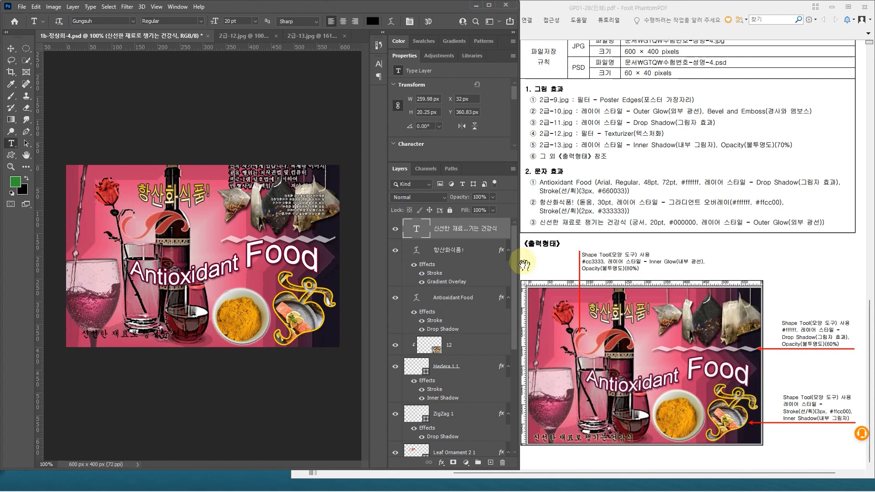
# Step: Add an Outer Glow in pale yellow #faf9ce to the "신선한 재료로 챙기는 건강식" text layer
pyautogui.doubleClick(503, 225)
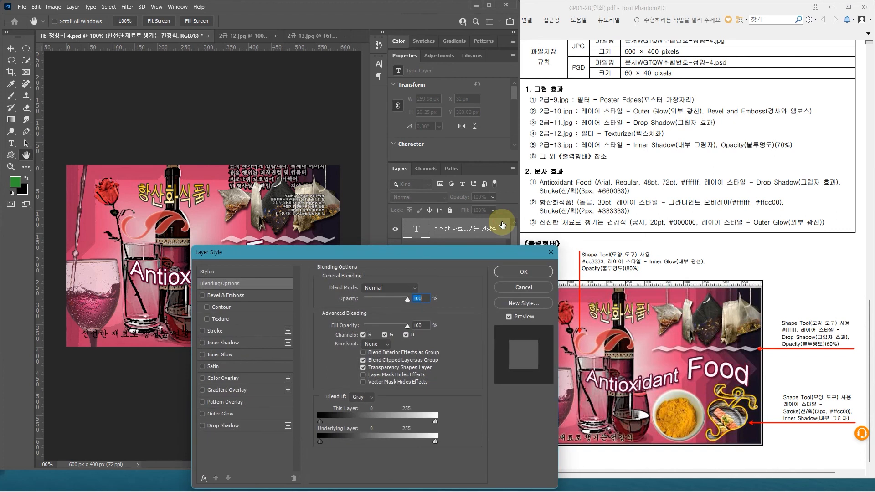
pyautogui.click(245, 414)
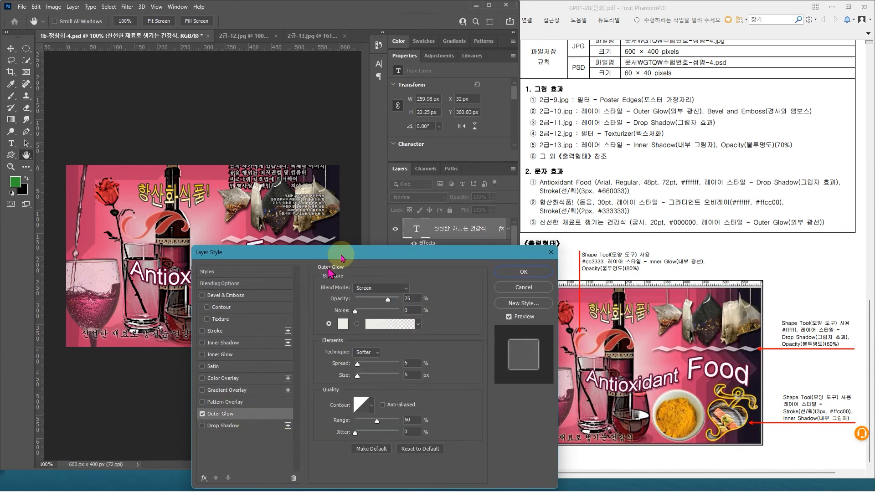
pyautogui.moveTo(348, 254); pyautogui.dragTo(405, 109)
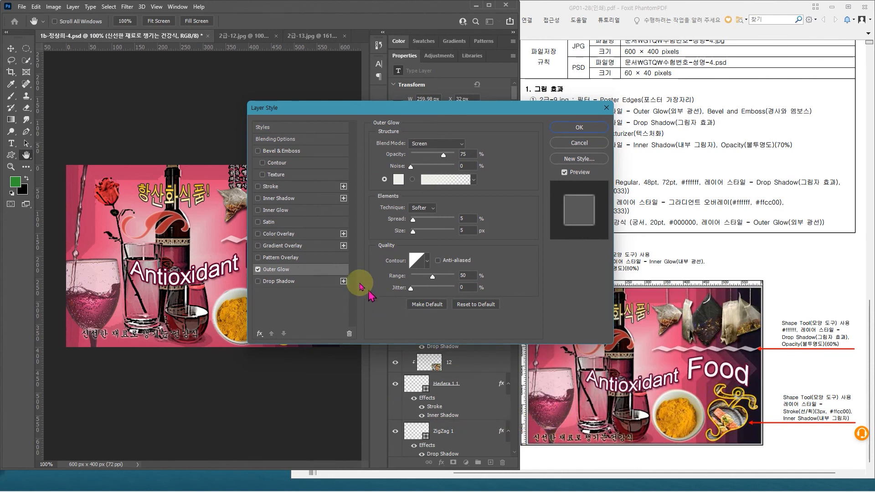
pyautogui.click(399, 183)
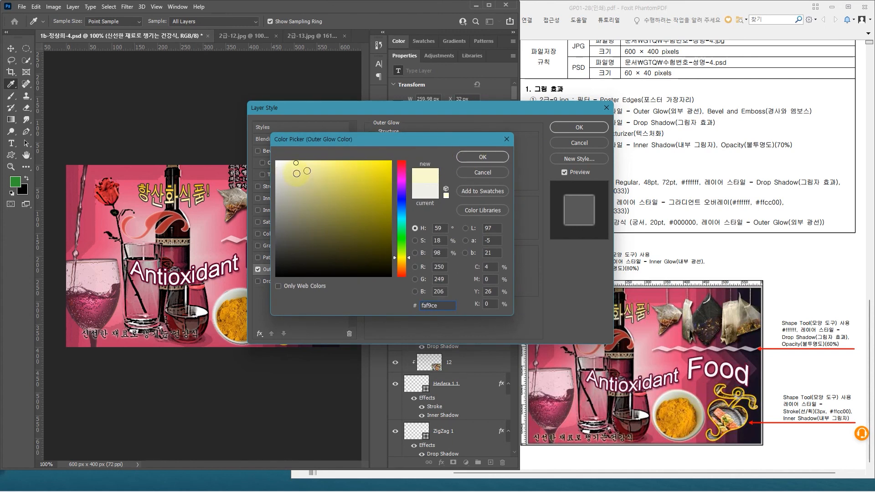
pyautogui.click(492, 157)
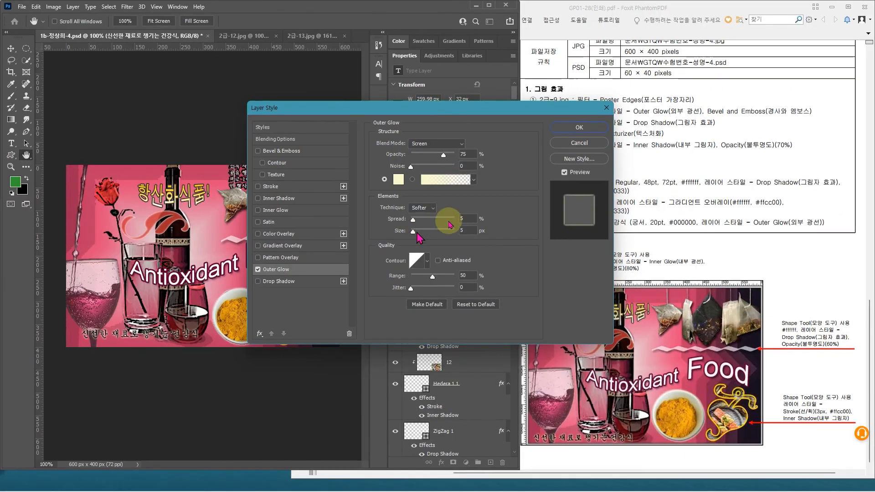
pyautogui.click(567, 130)
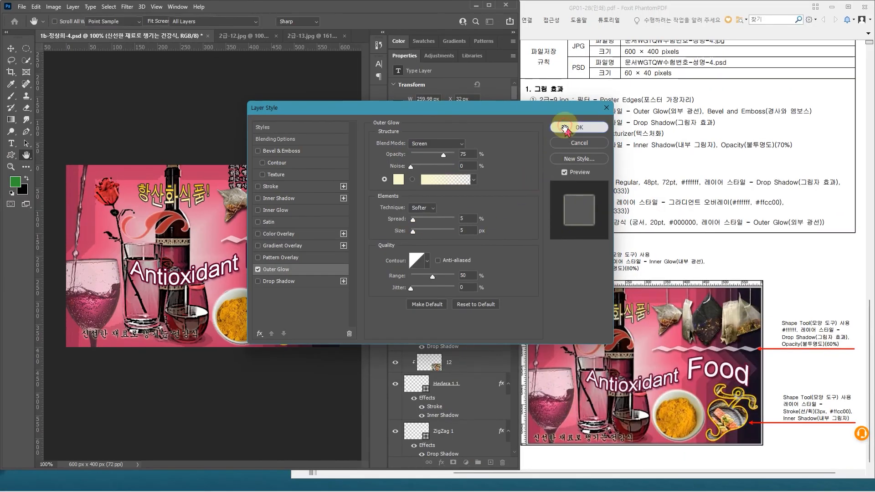
# Step: Move the "신선한 재료로 챙기는 건강식" text about 23 px left and 15 px down to match the reference, and save the document
pyautogui.hotkey('ctrl', 't')
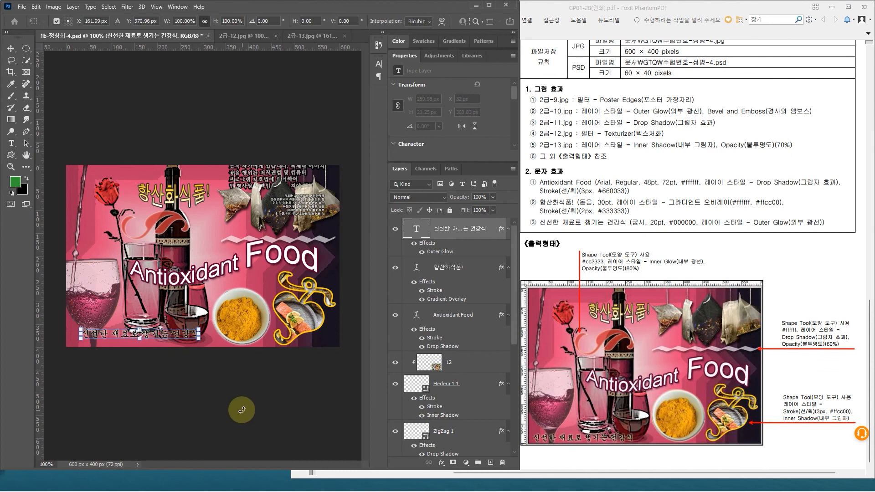
pyautogui.press('Left')
pyautogui.press('Left')
pyautogui.press('Down')
pyautogui.press('Down')
pyautogui.press('Down')
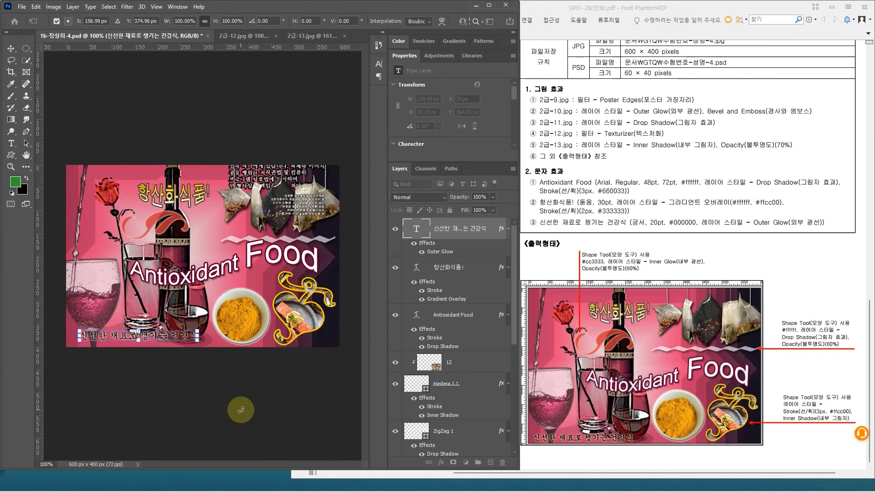
pyautogui.press('Left')
pyautogui.press('Left')
pyautogui.press('Down')
pyautogui.press('Down')
pyautogui.press('Down')
pyautogui.press('Down')
pyautogui.press('Down')
pyautogui.press('Down')
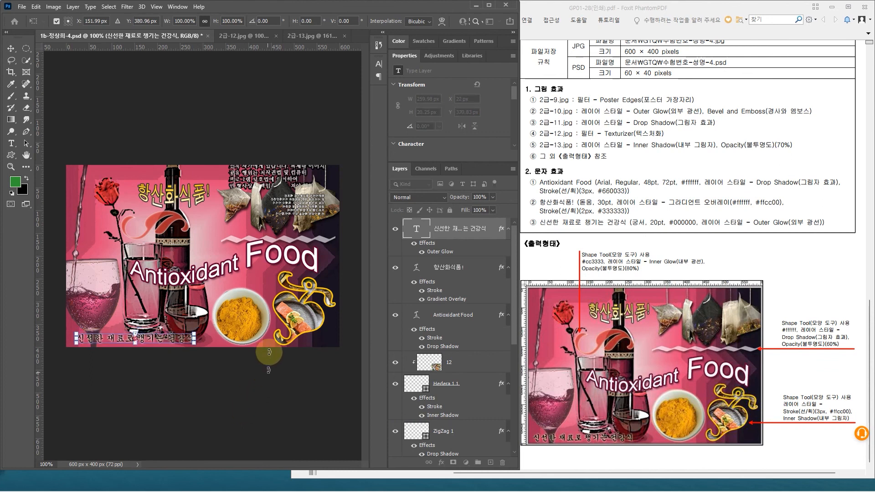
pyautogui.press('Left')
pyautogui.press('Left')
pyautogui.press('Left')
pyautogui.press('Left')
pyautogui.press('Left')
pyautogui.press('Left')
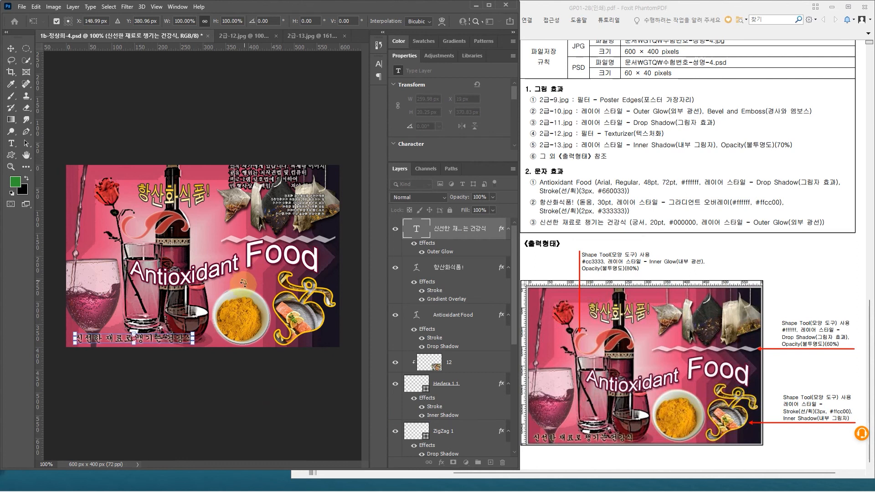
pyautogui.click(253, 359)
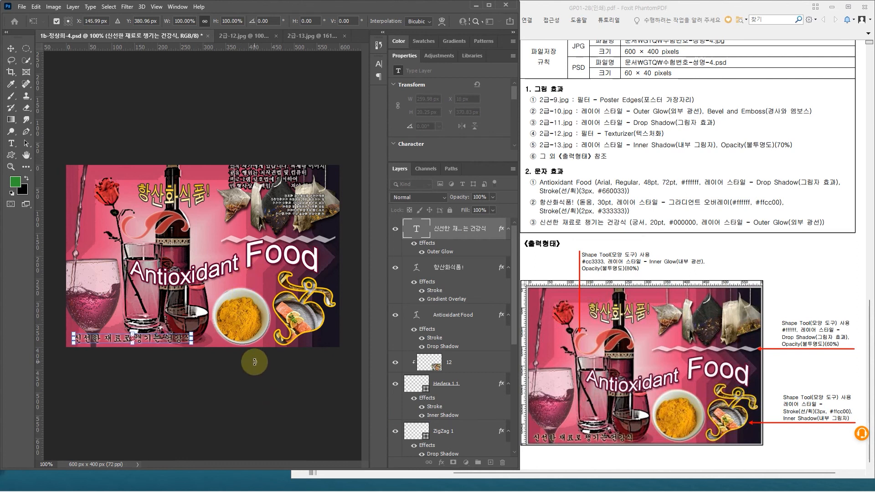
pyautogui.click(462, 232)
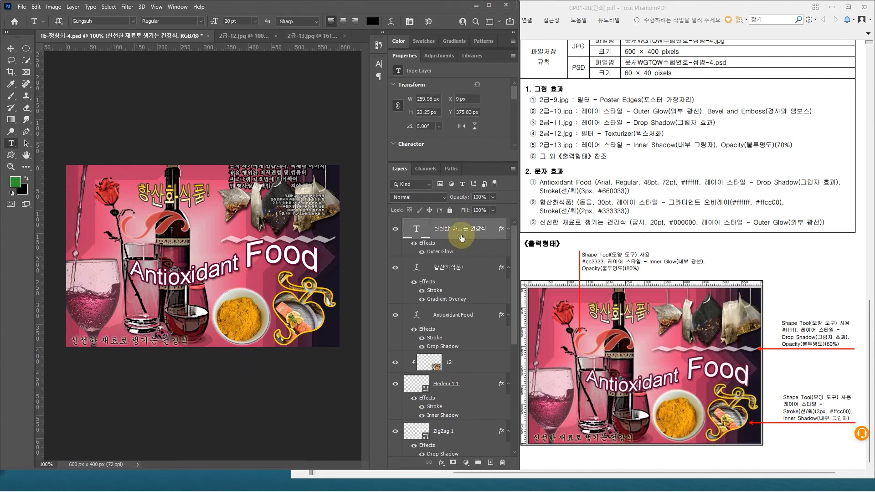
pyautogui.hotkey('ctrl', 's')
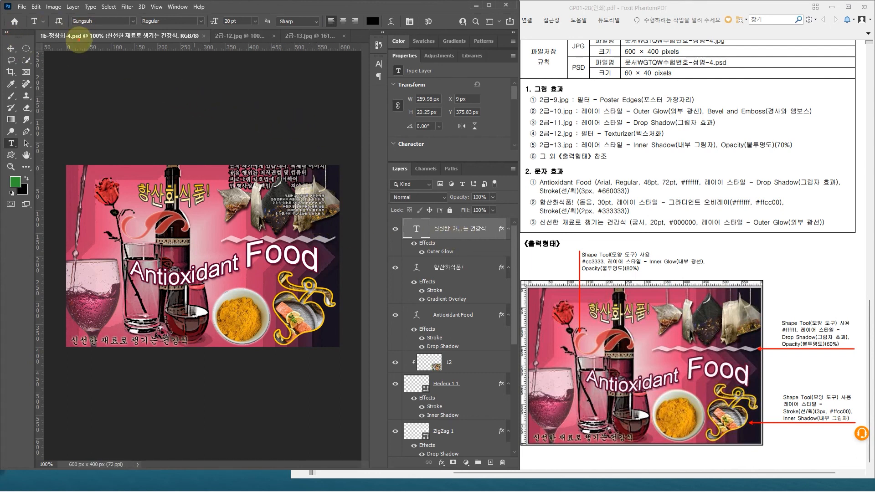
pyautogui.moveTo(81, 41); pyautogui.dragTo(67, 40)
pyautogui.moveTo(269, 103)
pyautogui.mouseDown()
pyautogui.moveTo(241, 84)
pyautogui.moveTo(263, 135)
pyautogui.moveTo(242, 132)
pyautogui.mouseUp()
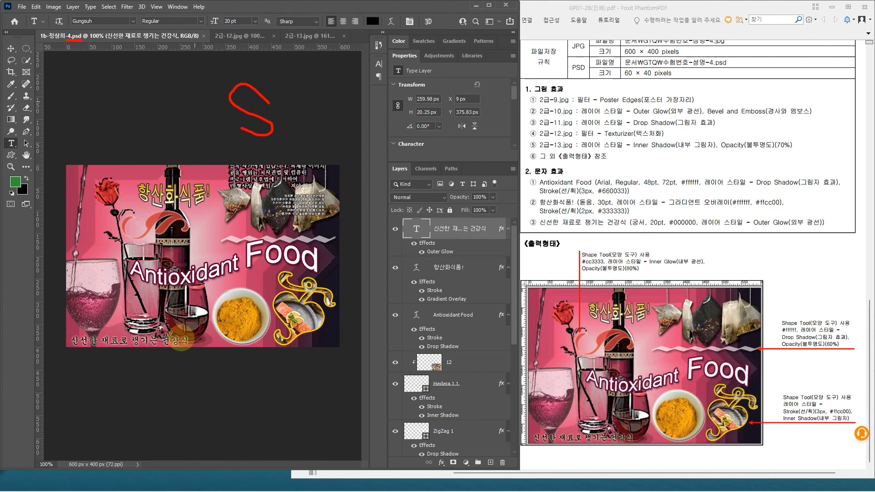
pyautogui.press('Escape')
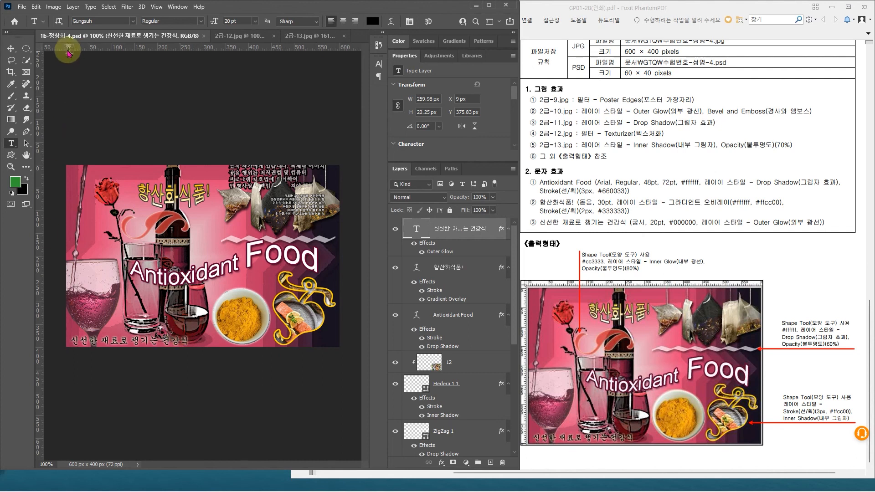
# Step: Save a JPEG copy of the 600 × 400 px page in the GTQ folder under the same "-4" file name, at maximum quality 12
pyautogui.click(711, 98)
pyautogui.scroll(1, 711, 98)
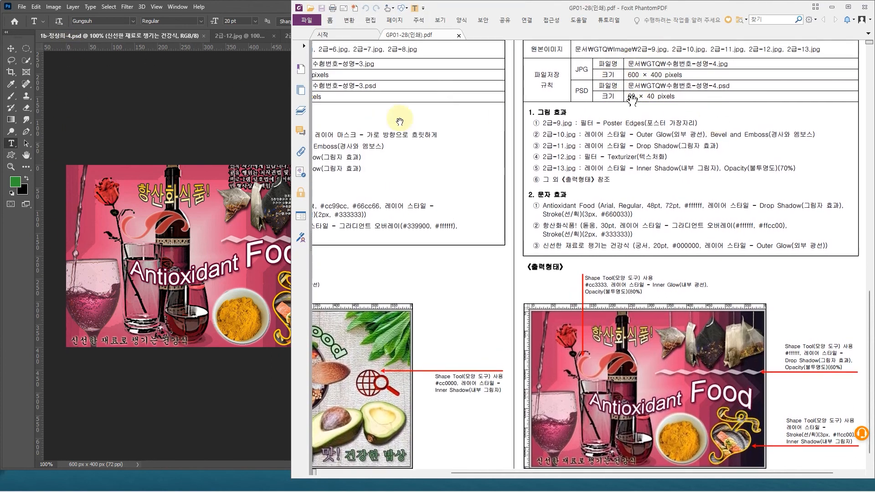
pyautogui.click(10, 48)
pyautogui.click(611, 68)
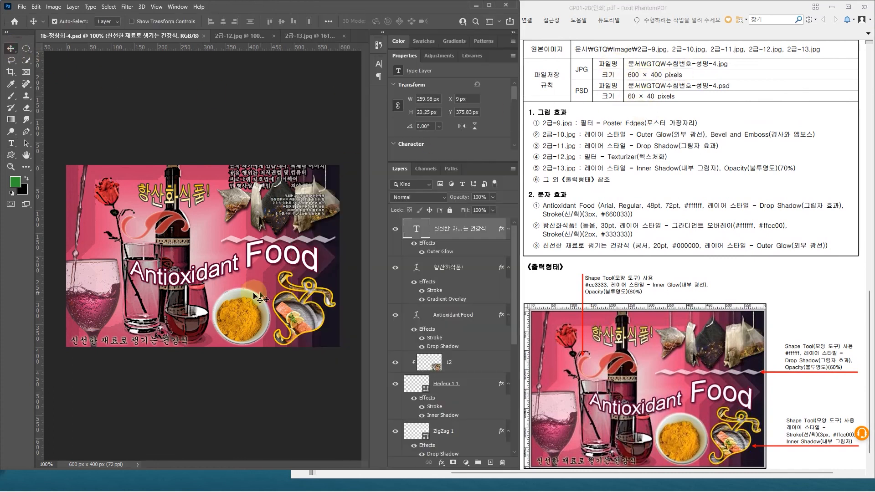
pyautogui.moveTo(59, 154)
pyautogui.mouseDown()
pyautogui.moveTo(353, 369)
pyautogui.moveTo(356, 351)
pyautogui.mouseUp()
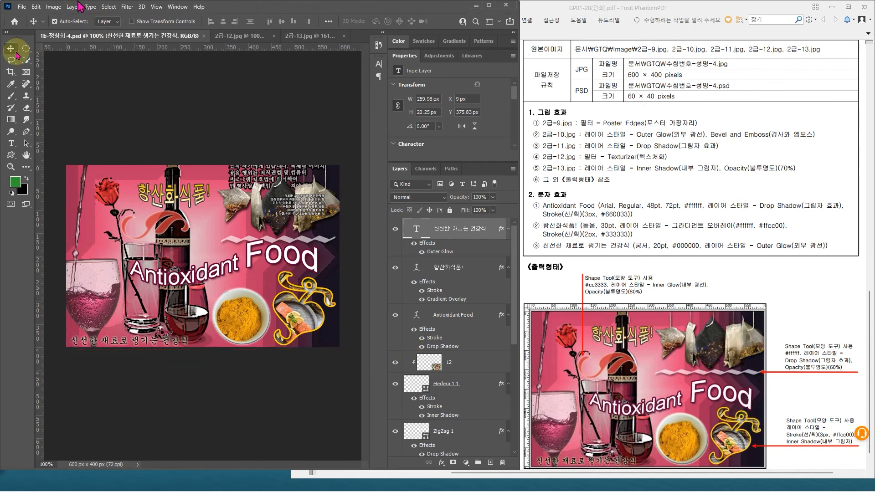
pyautogui.click(22, 7)
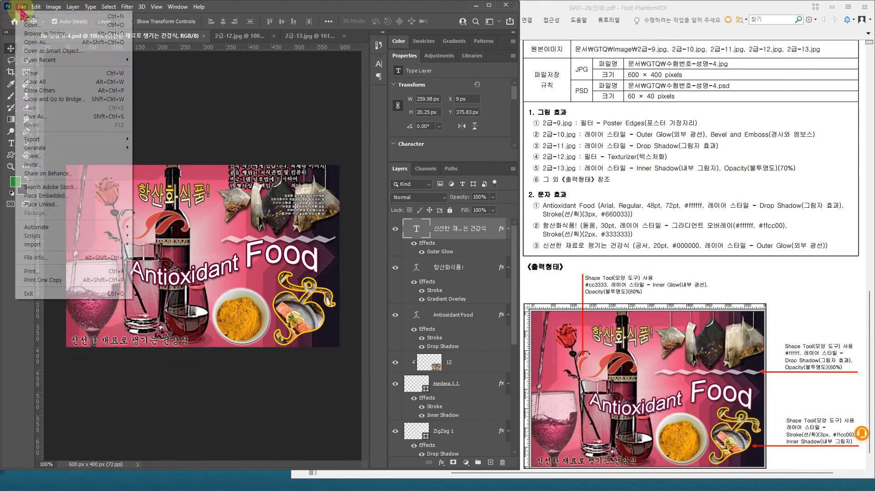
pyautogui.click(50, 117)
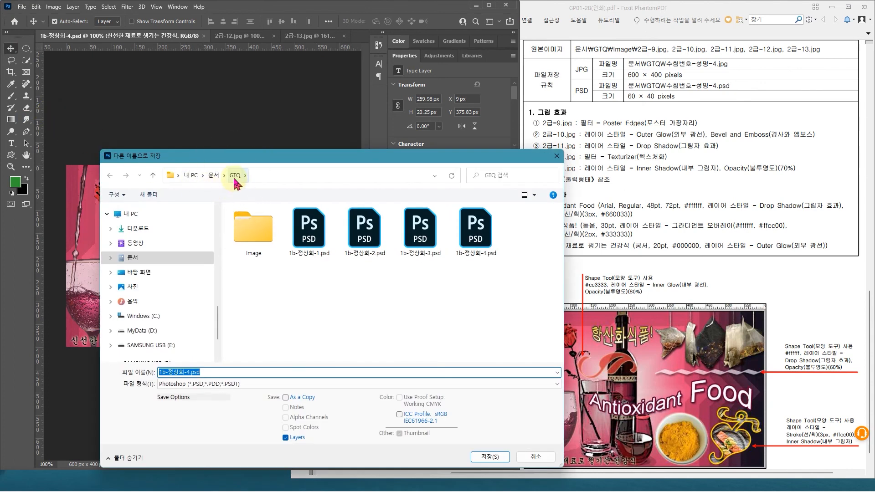
pyautogui.click(204, 385)
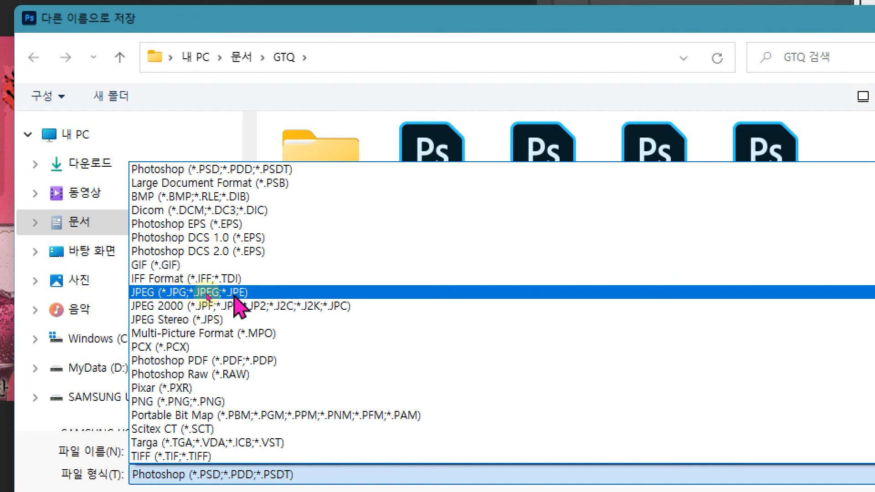
pyautogui.click(199, 294)
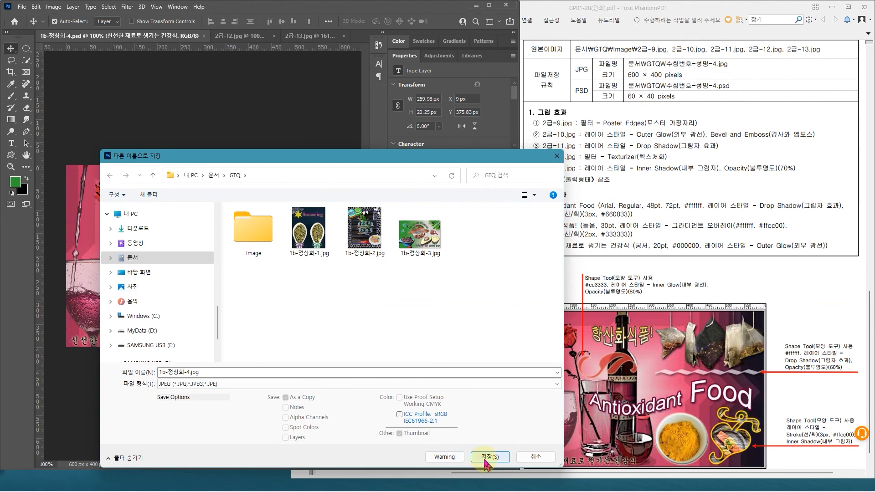
pyautogui.click(487, 461)
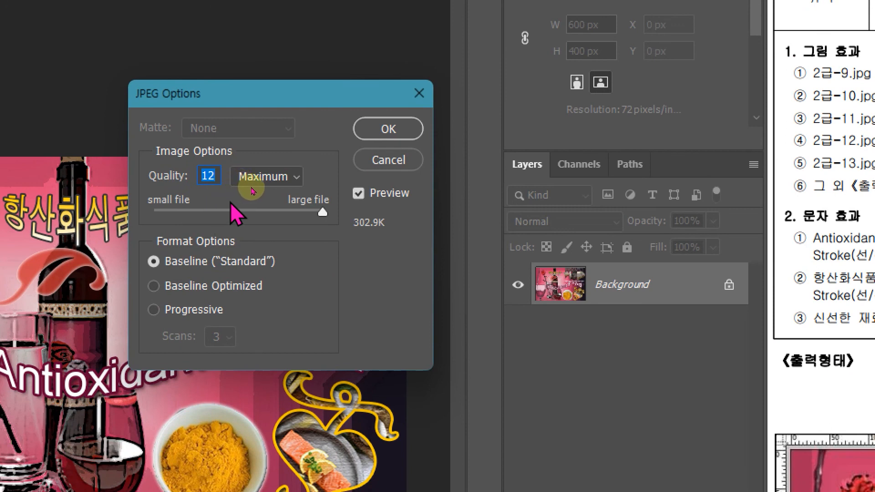
pyautogui.click(395, 131)
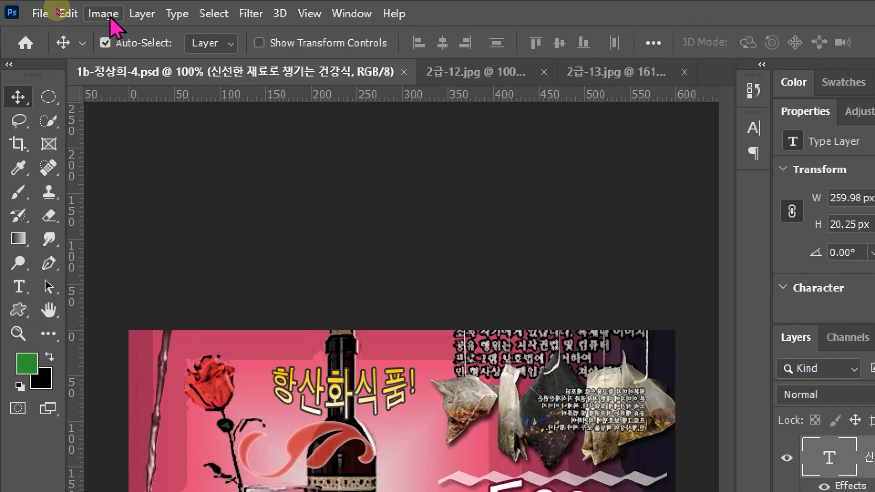
# Step: Resize the layered document to 60 × 40 pixels with its proportions linked
pyautogui.click(53, 6)
pyautogui.click(207, 151)
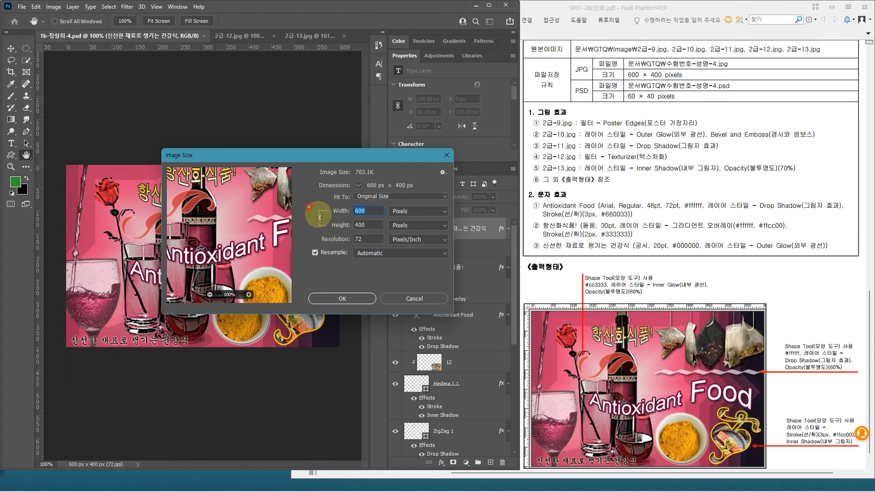
pyautogui.click(320, 218)
pyautogui.write('60')
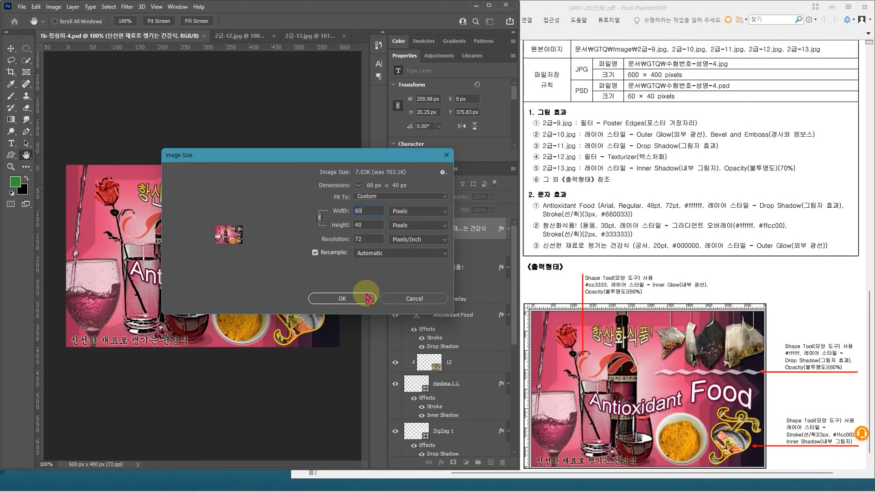
pyautogui.click(342, 299)
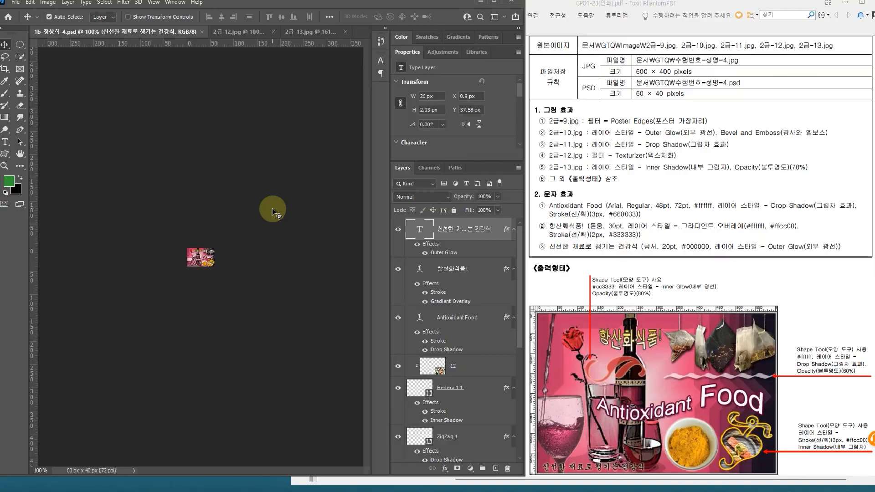
pyautogui.moveTo(329, 199)
pyautogui.mouseDown()
pyautogui.moveTo(314, 274)
pyautogui.moveTo(258, 336)
pyautogui.mouseUp()
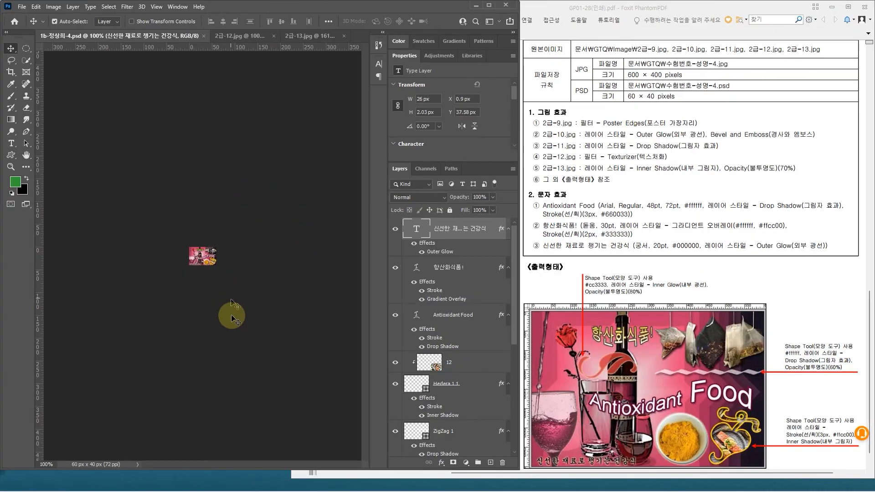